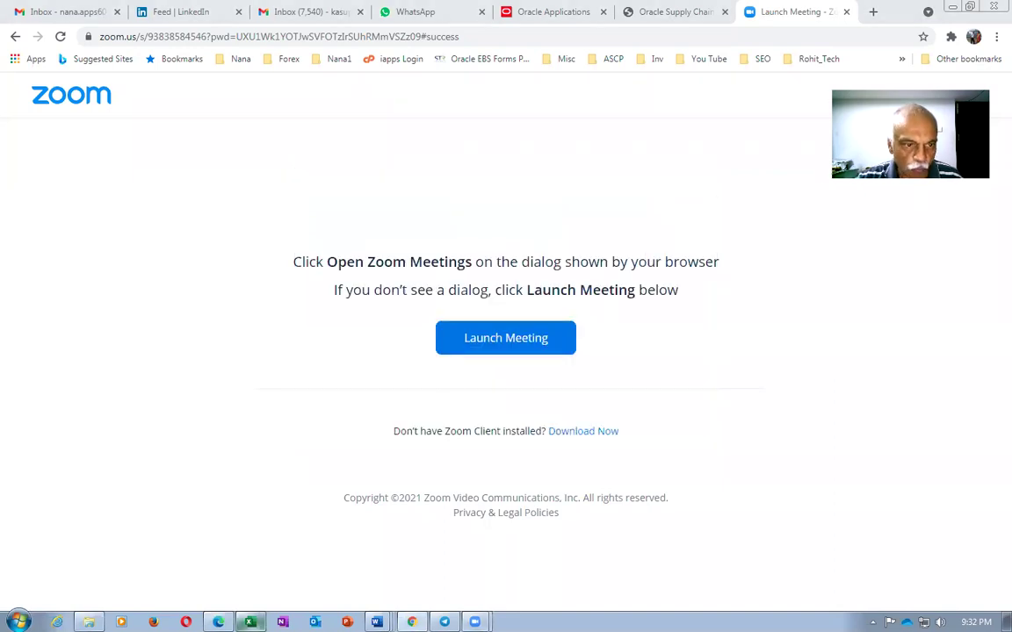
# Step: Switch to the P_to_P_Process workbook and examine the accounts and amounts of the first transaction, material received at gate
pyautogui.hotkey('alt', 'Tab')
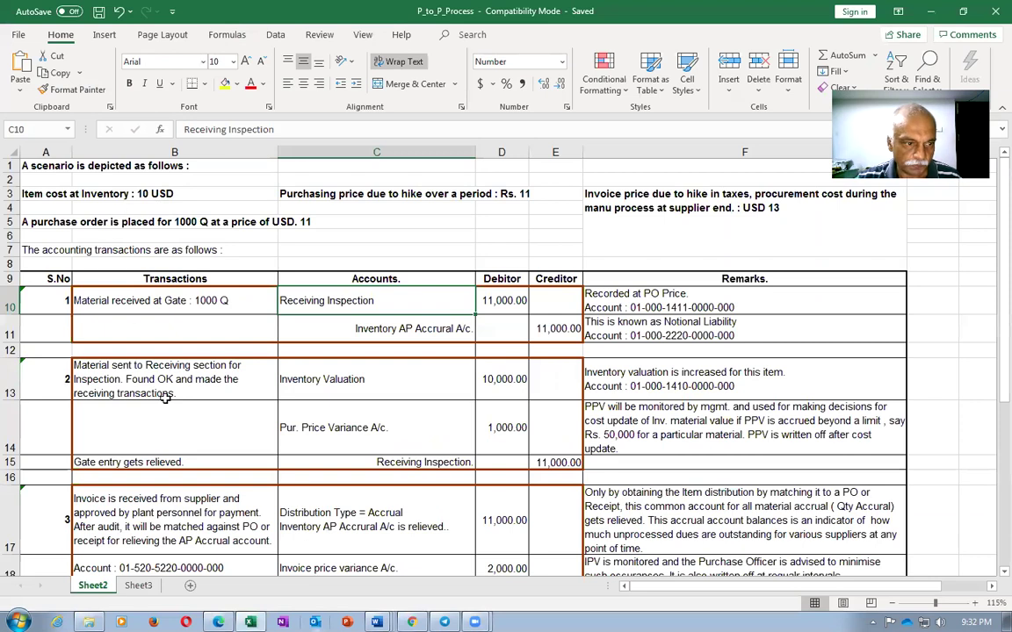
pyautogui.click(156, 326)
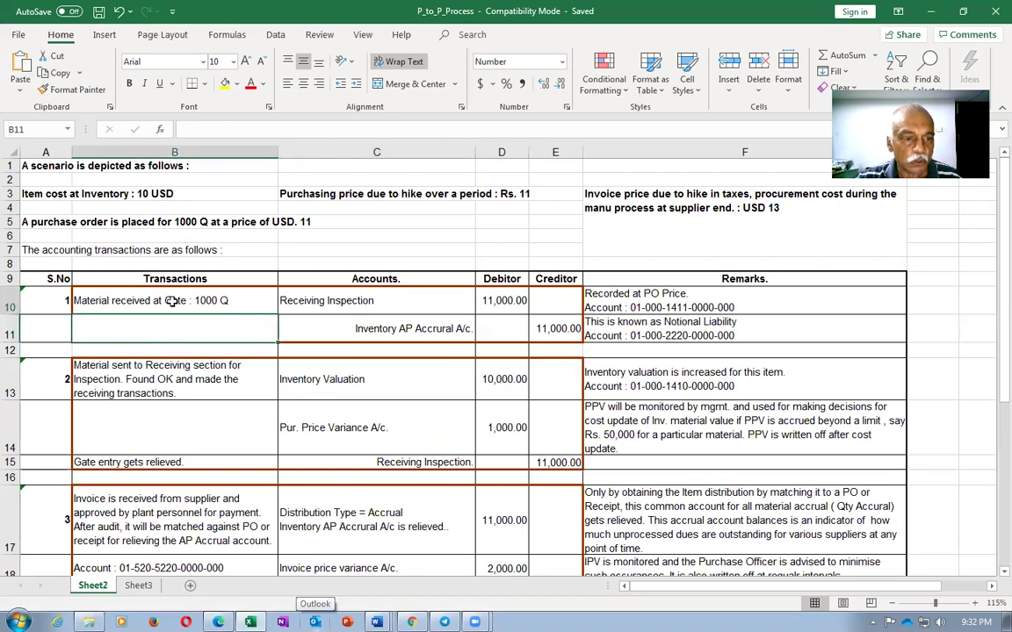
pyautogui.click(173, 300)
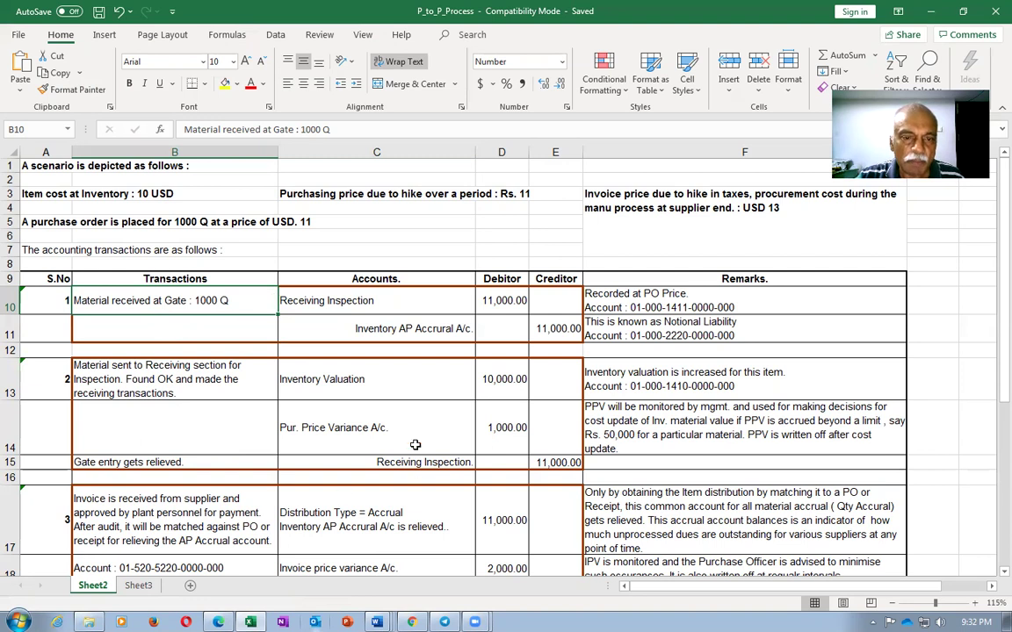
pyautogui.click(327, 302)
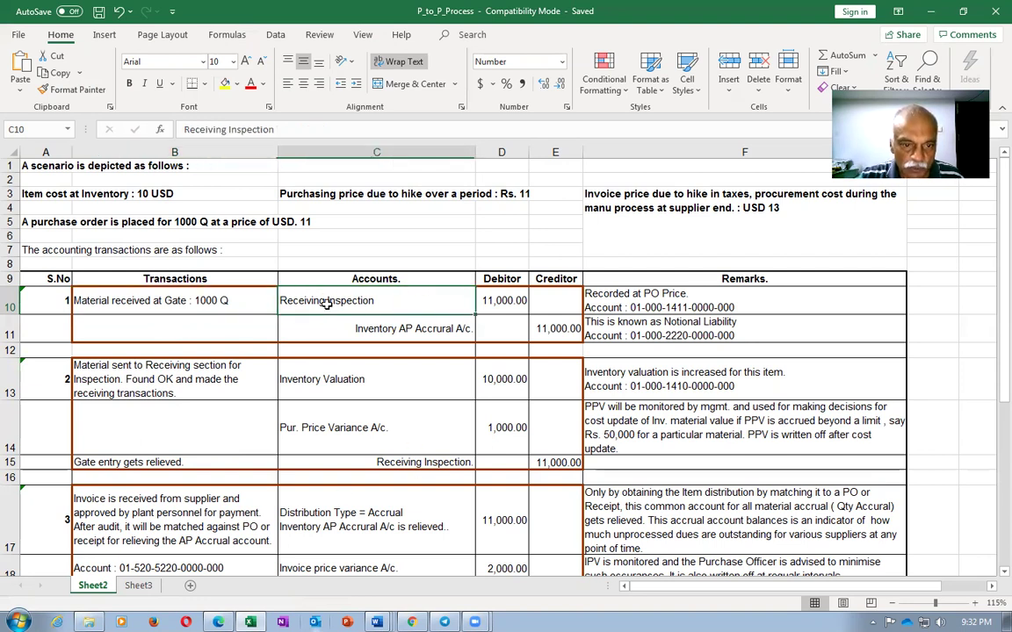
pyautogui.click(154, 299)
pyautogui.click(355, 297)
pyautogui.click(420, 330)
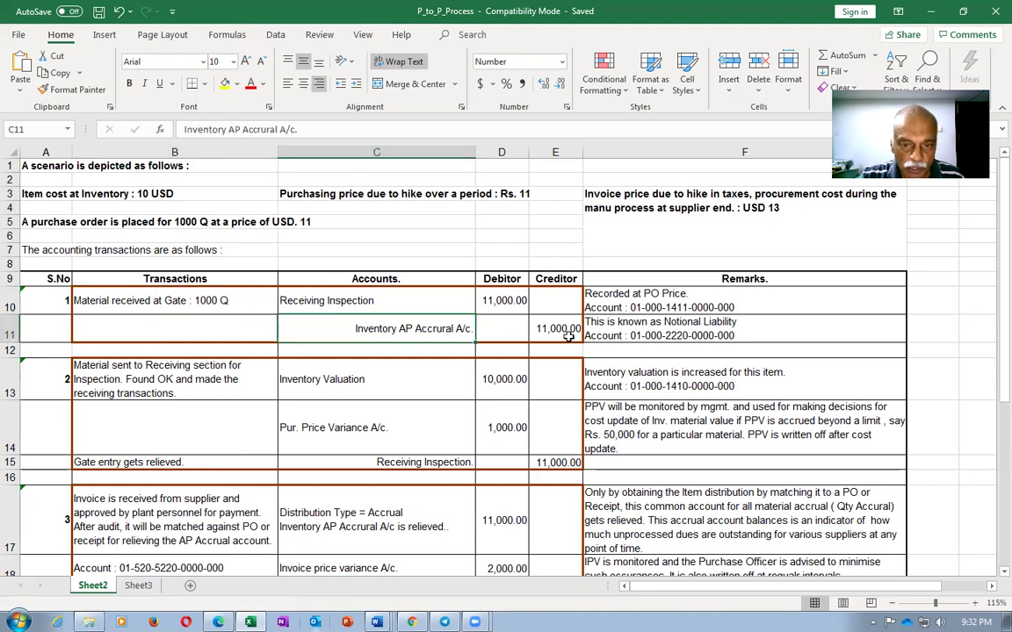
pyautogui.click(564, 333)
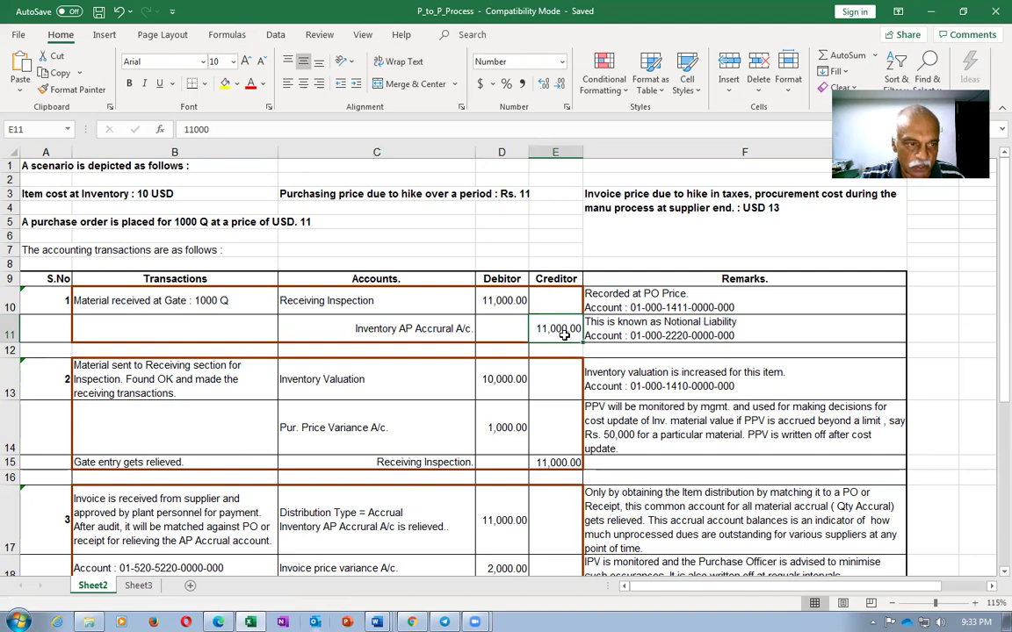
# Step: Review the scenario's item cost and purchasing price alongside the Receiving Inspection and Inventory AP Accrual accounts
pyautogui.click(29, 193)
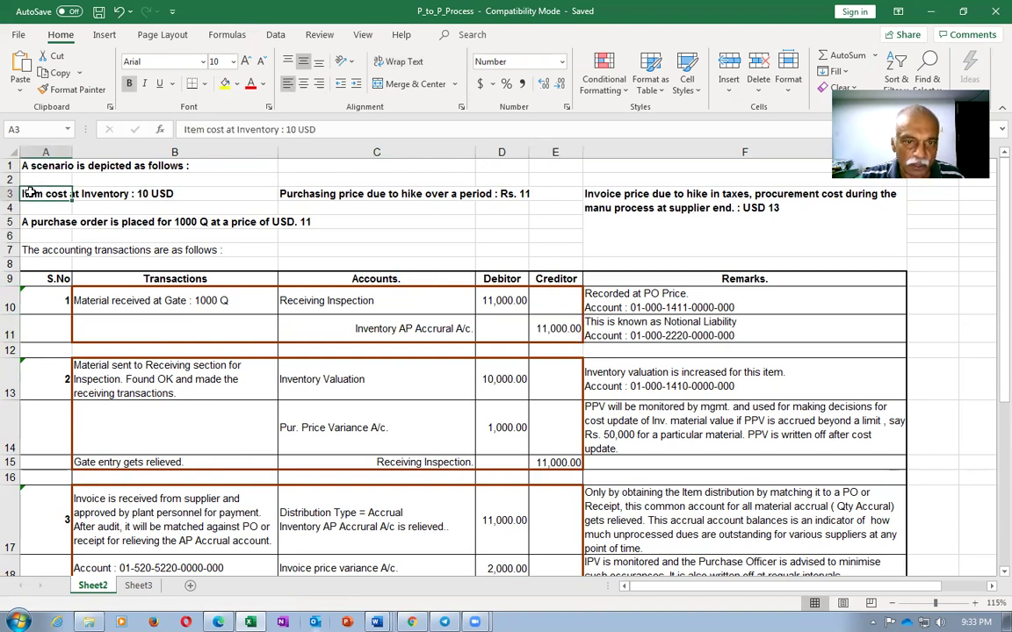
pyautogui.click(295, 197)
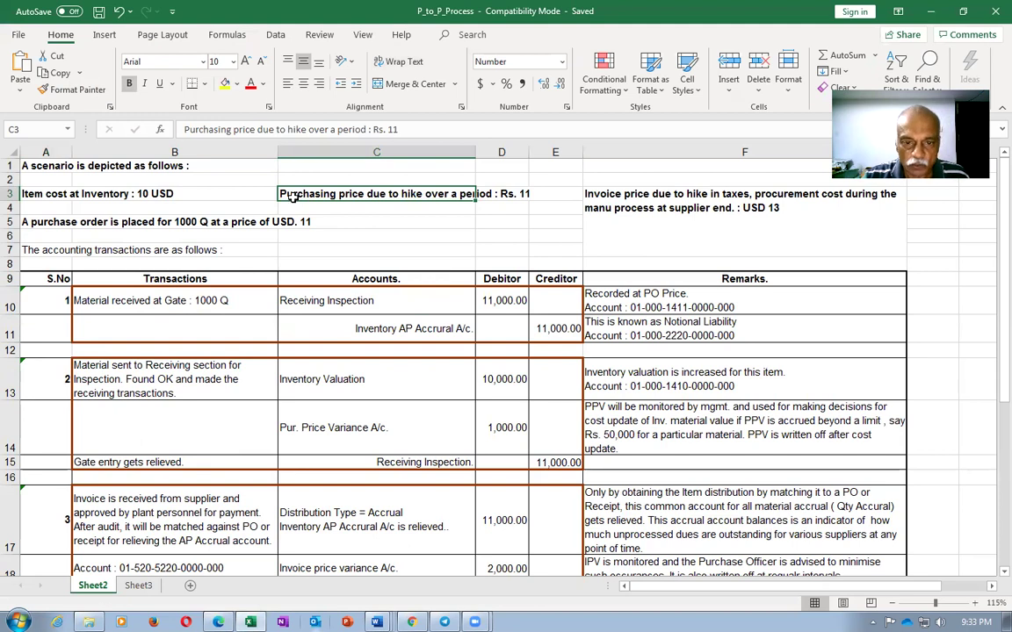
pyautogui.click(332, 299)
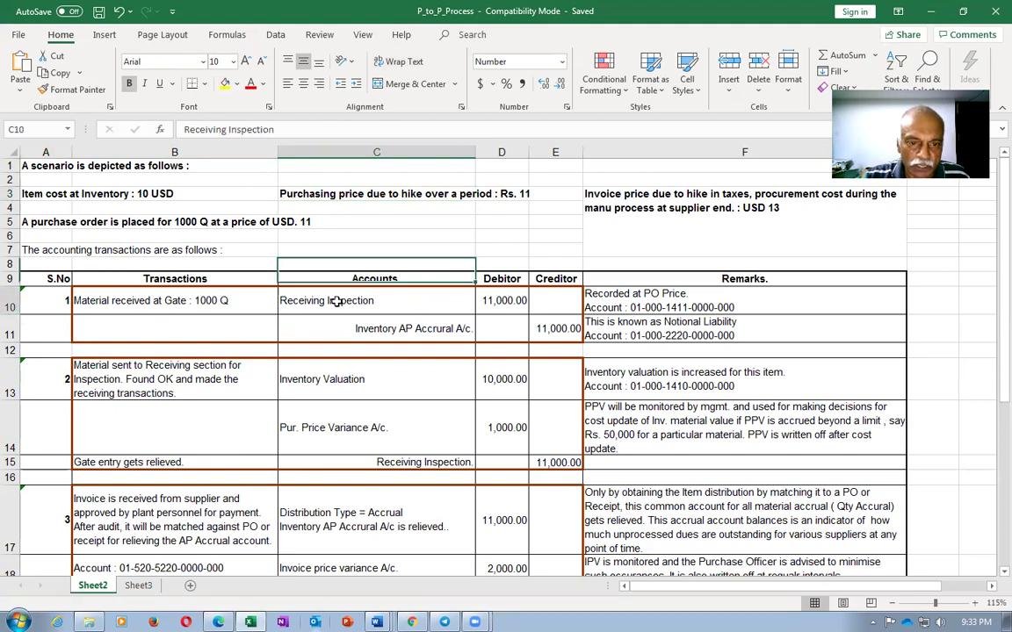
pyautogui.click(360, 334)
pyautogui.click(174, 300)
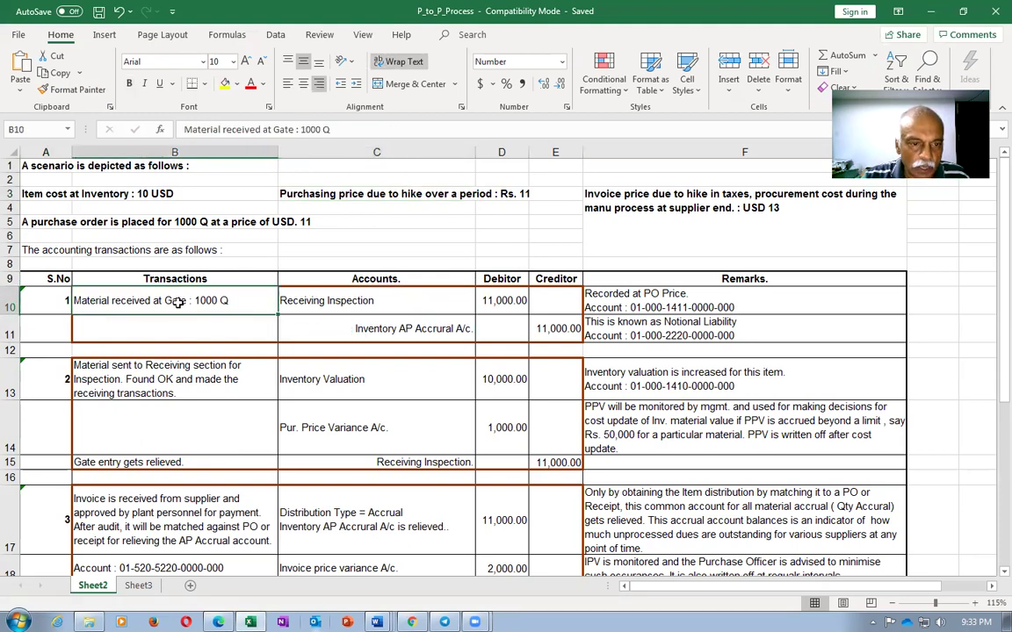
pyautogui.click(339, 299)
pyautogui.click(389, 334)
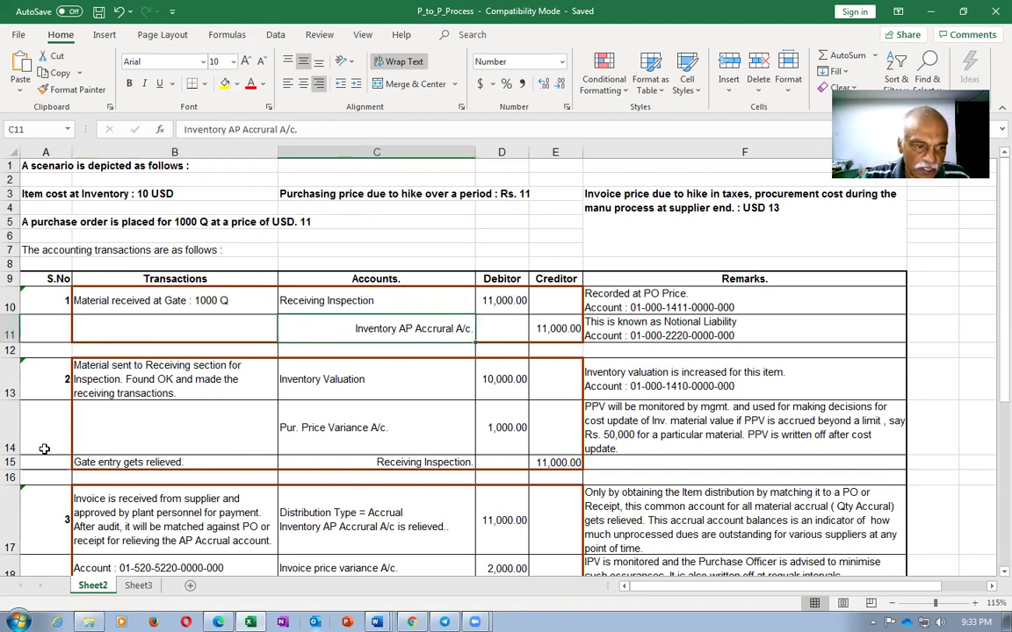
# Step: Compare the gate receipt entries in rows 10 to 11 with the receiving transaction entries in rows 13 to 15
pyautogui.click(11, 428)
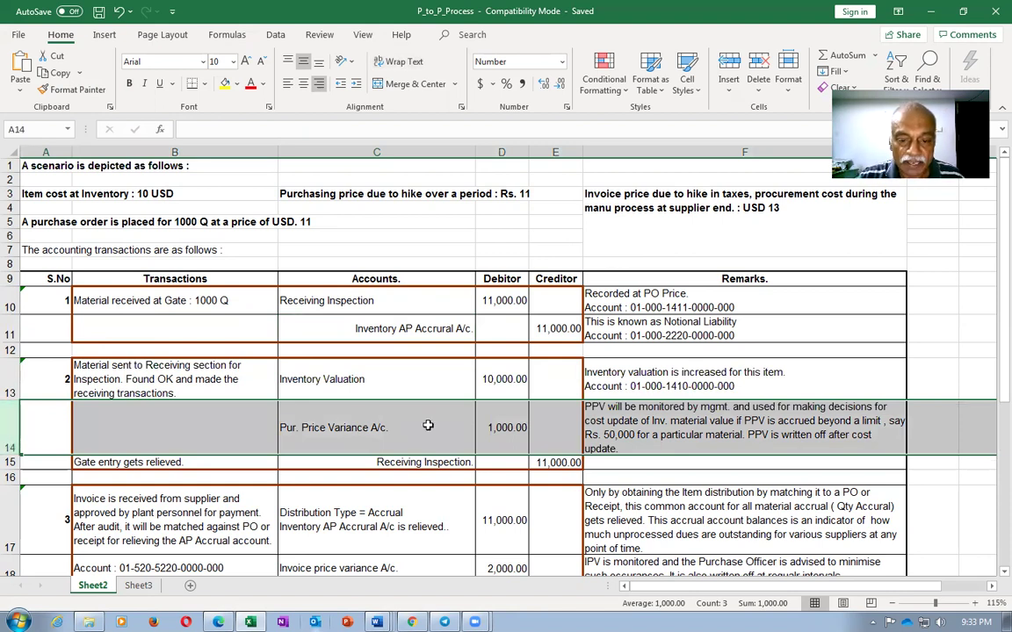
pyautogui.click(513, 299)
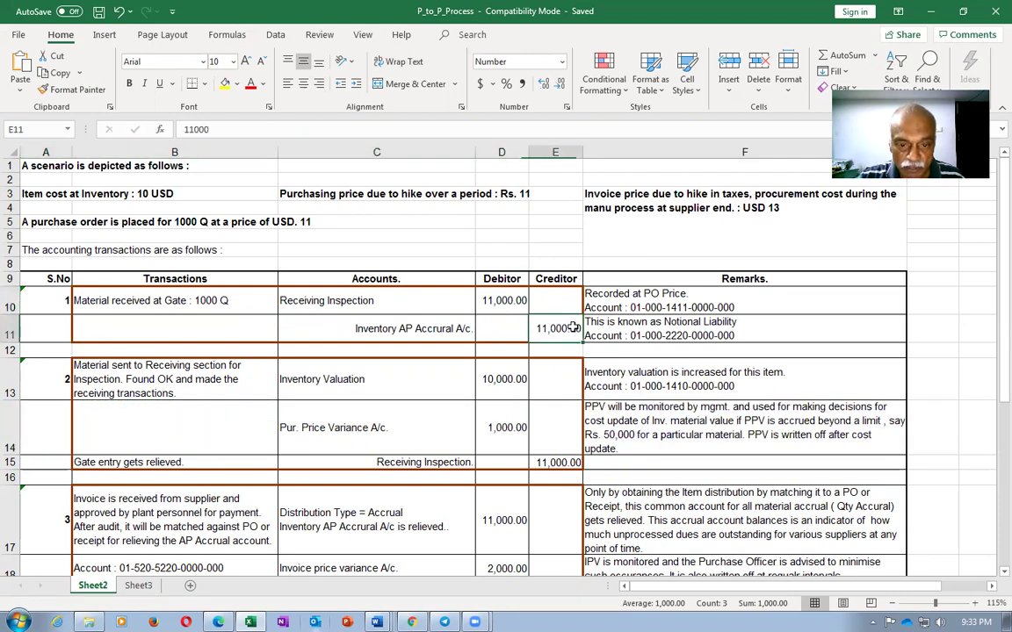
pyautogui.click(339, 390)
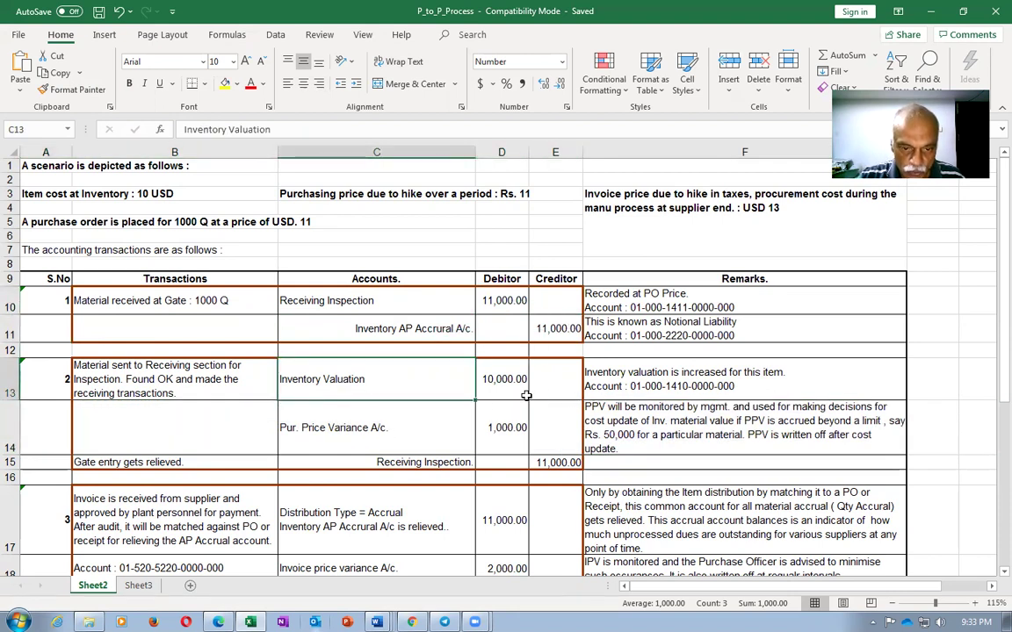
pyautogui.click(518, 388)
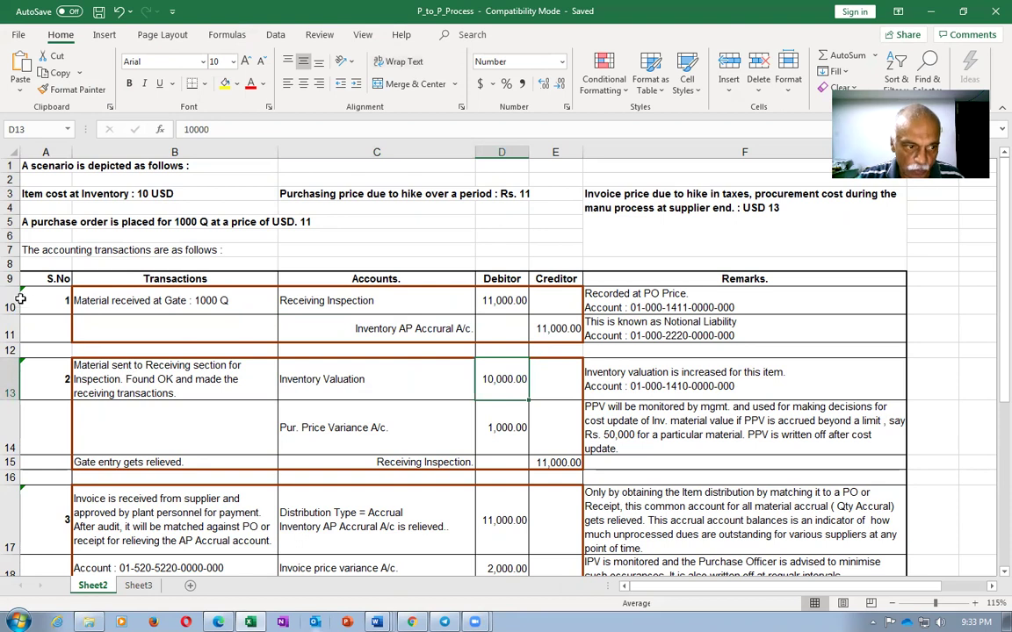
pyautogui.moveTo(8, 289); pyautogui.dragTo(6, 330)
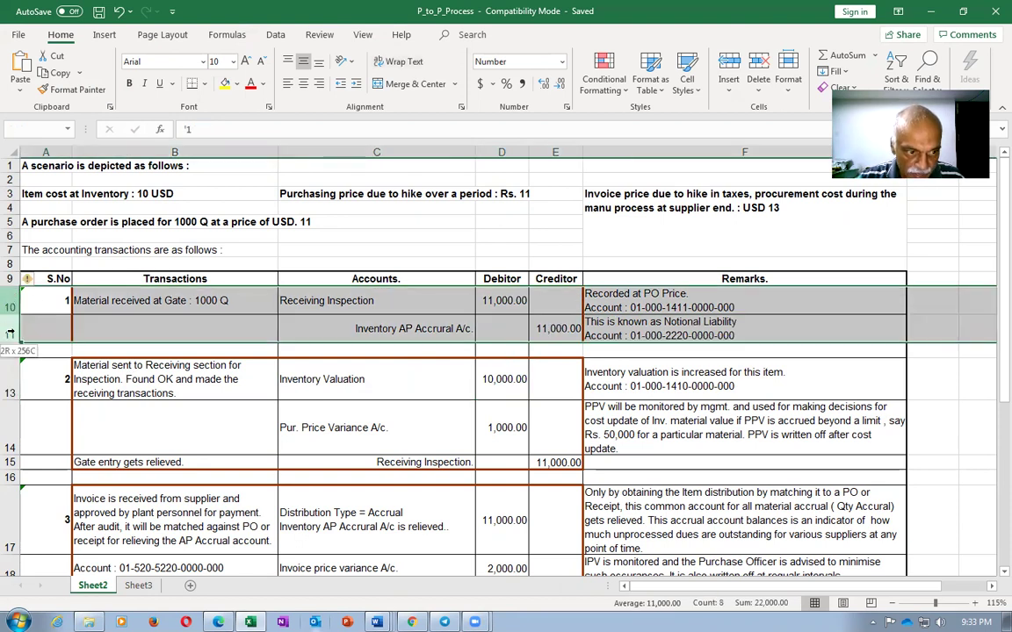
pyautogui.moveTo(8, 369); pyautogui.dragTo(7, 461)
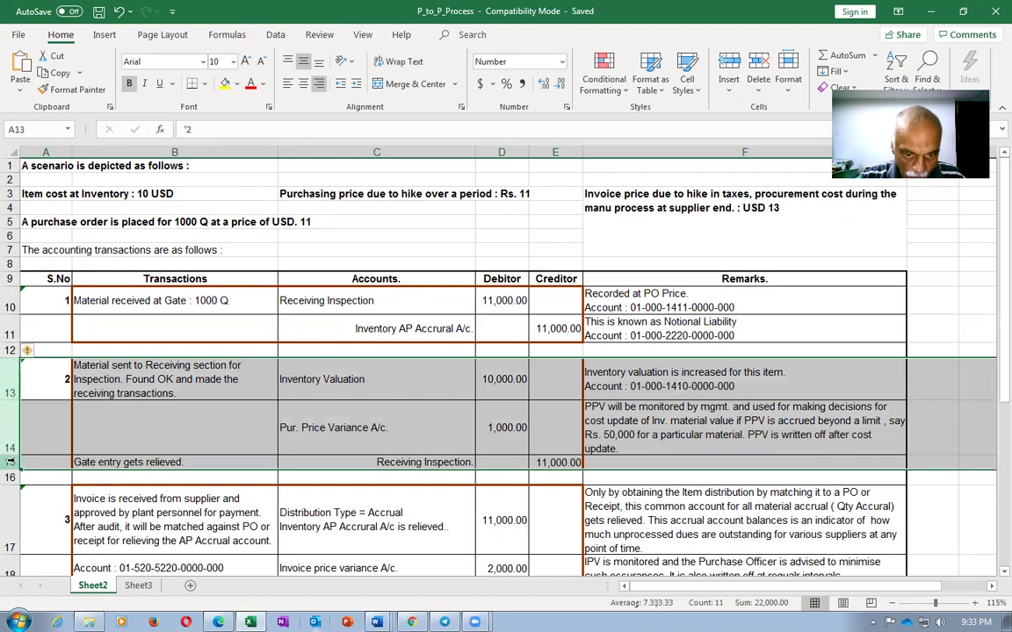
pyautogui.click(370, 394)
pyautogui.click(340, 301)
pyautogui.hotkey('shift', 'Down')
pyautogui.hotkey('ctrl', 'c')
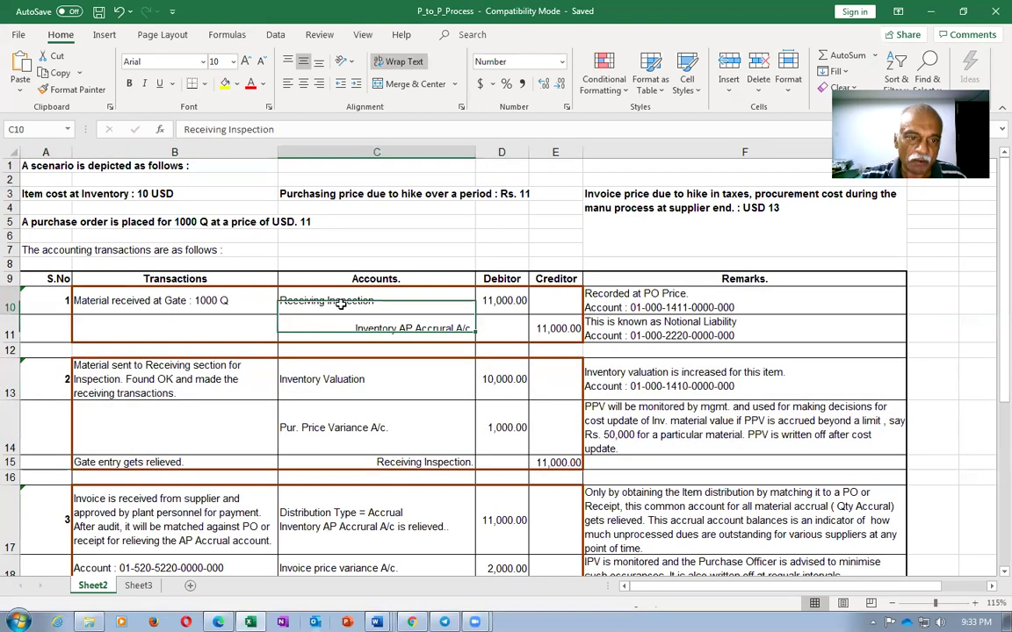
pyautogui.press('Escape')
pyautogui.click(340, 301)
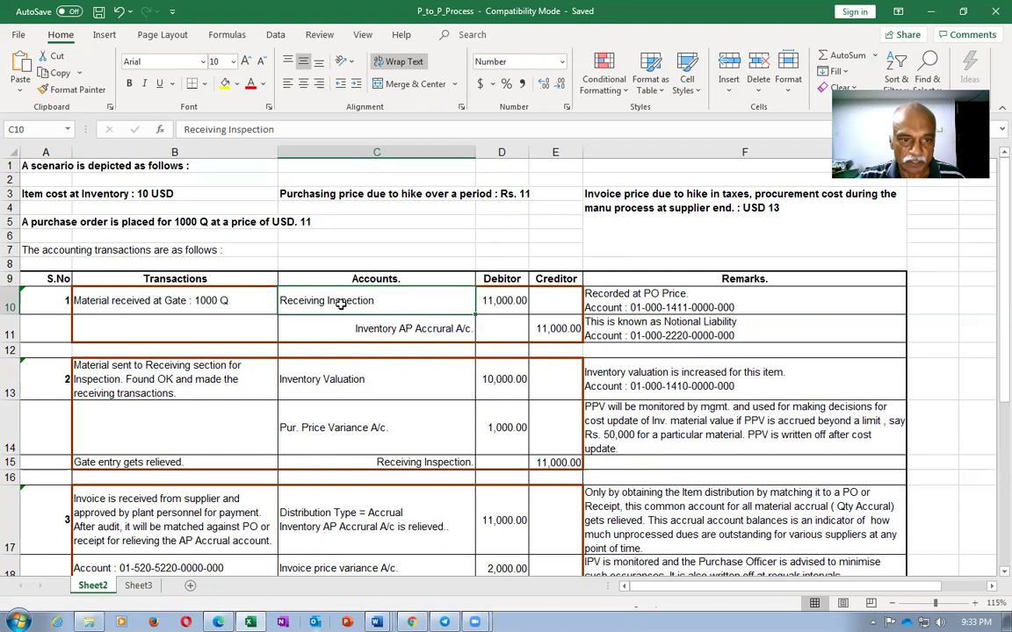
# Step: Switch to Oracle Applications in the browser and open the Procurement setup in Setup and Maintenance
pyautogui.click(411, 621)
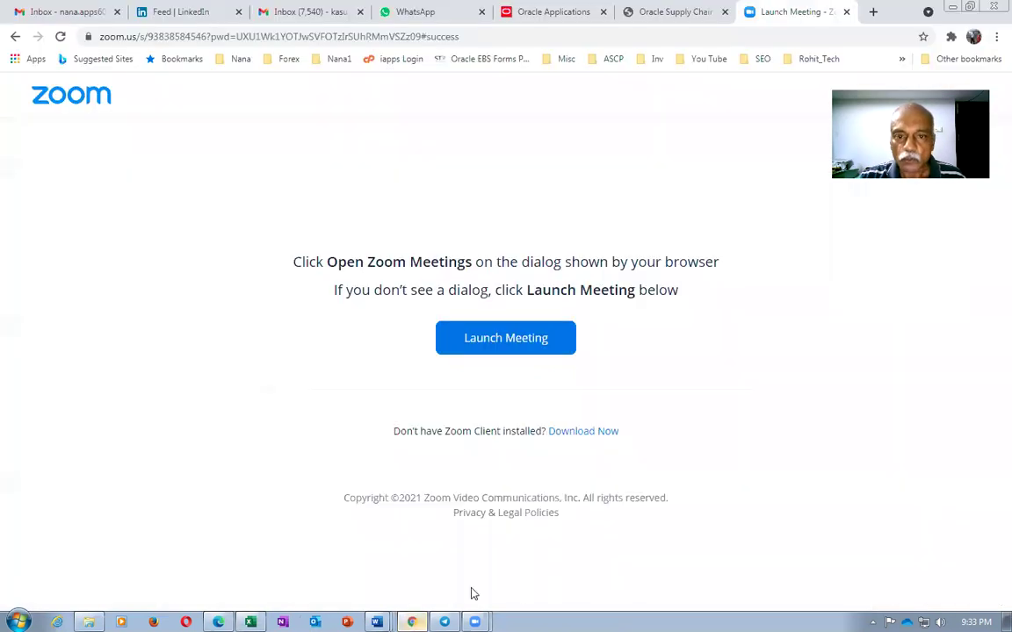
pyautogui.click(543, 12)
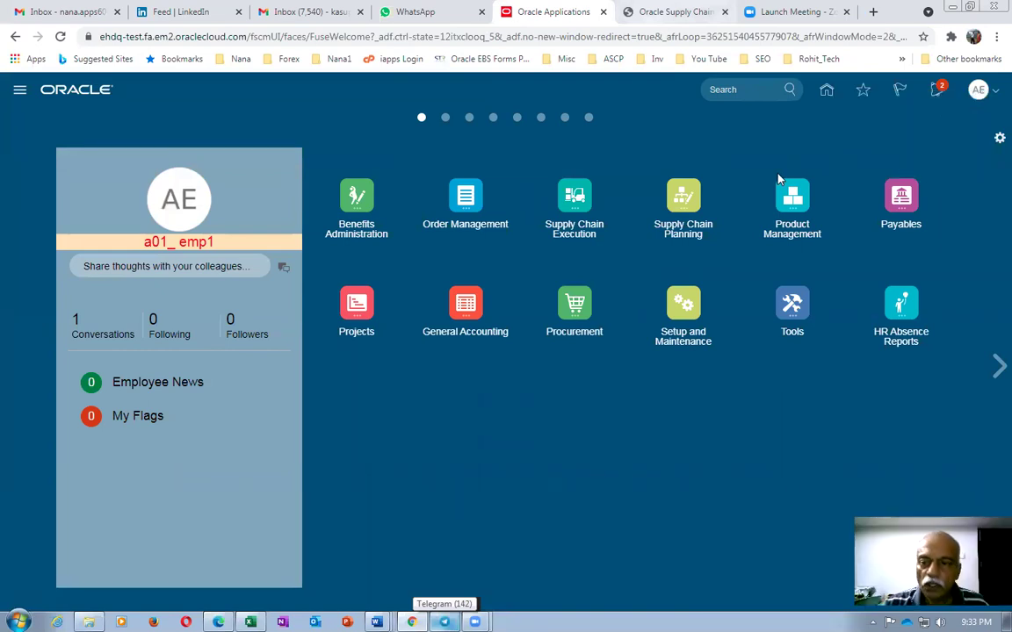
pyautogui.click(976, 91)
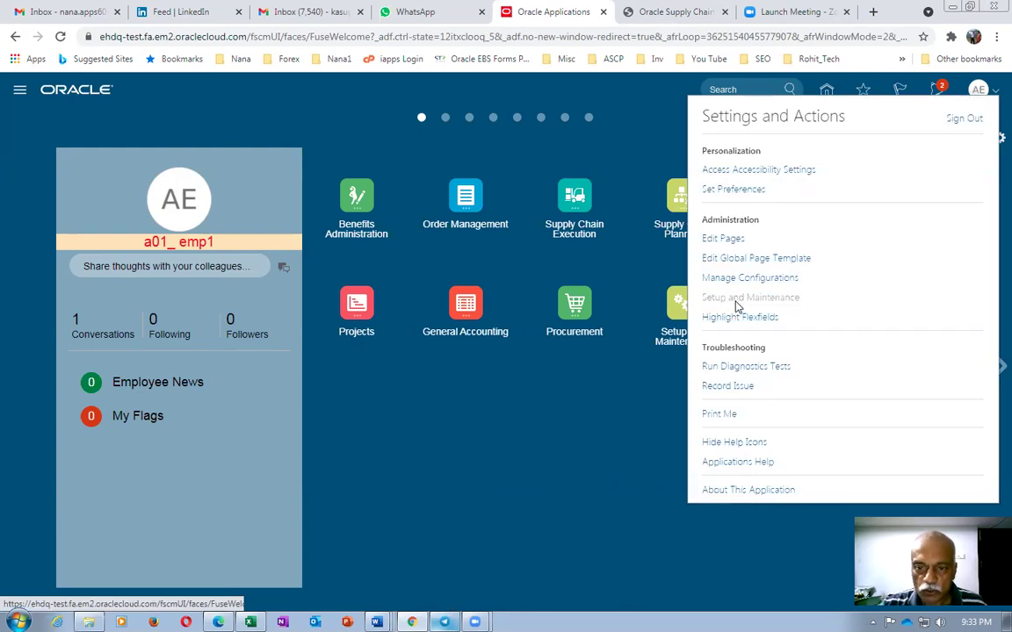
pyautogui.click(162, 154)
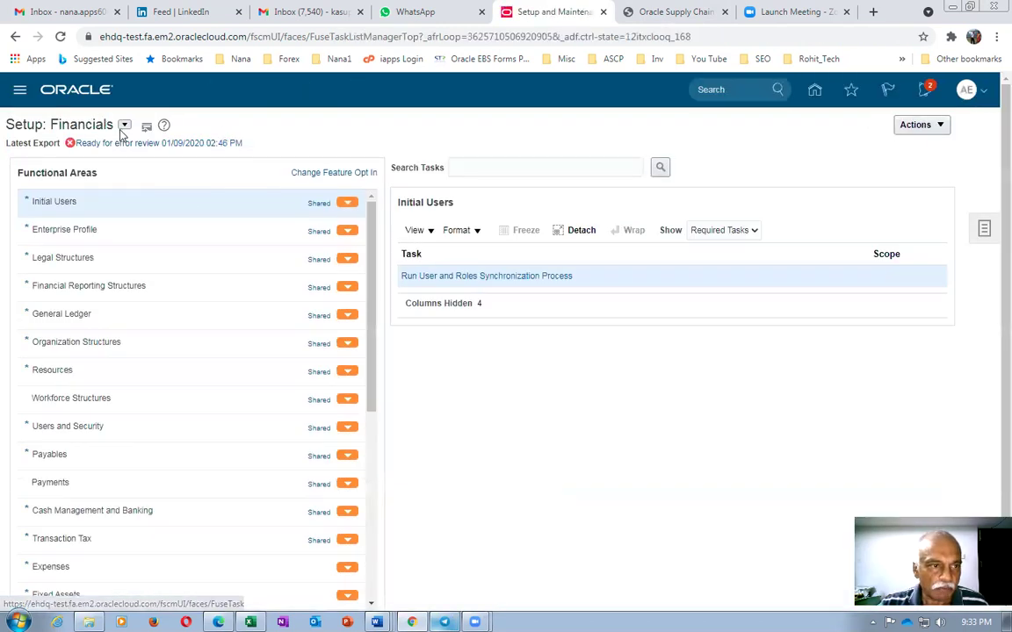
pyautogui.click(124, 126)
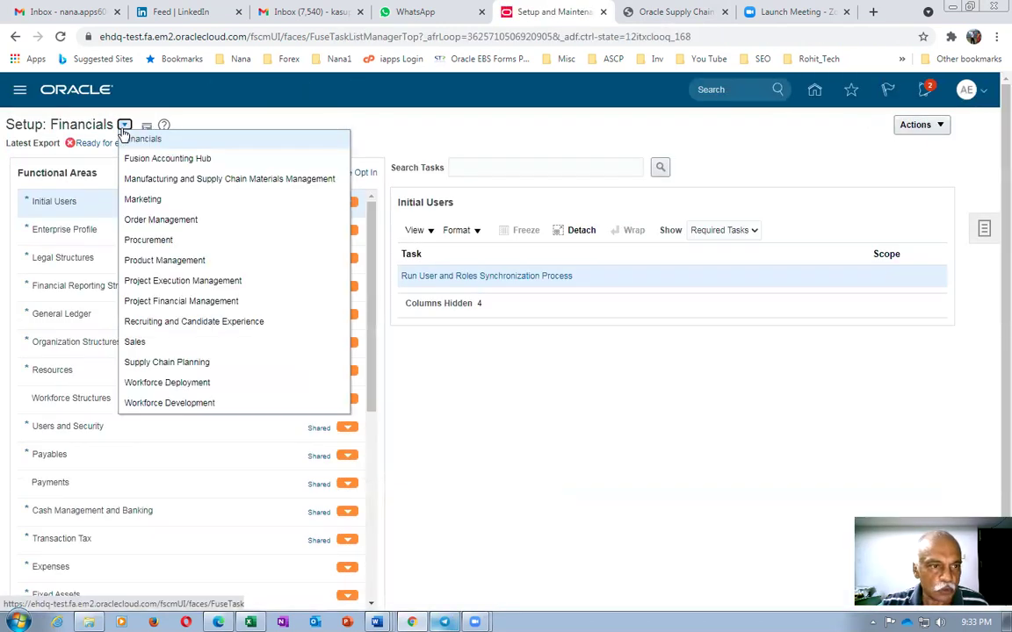
pyautogui.click(164, 248)
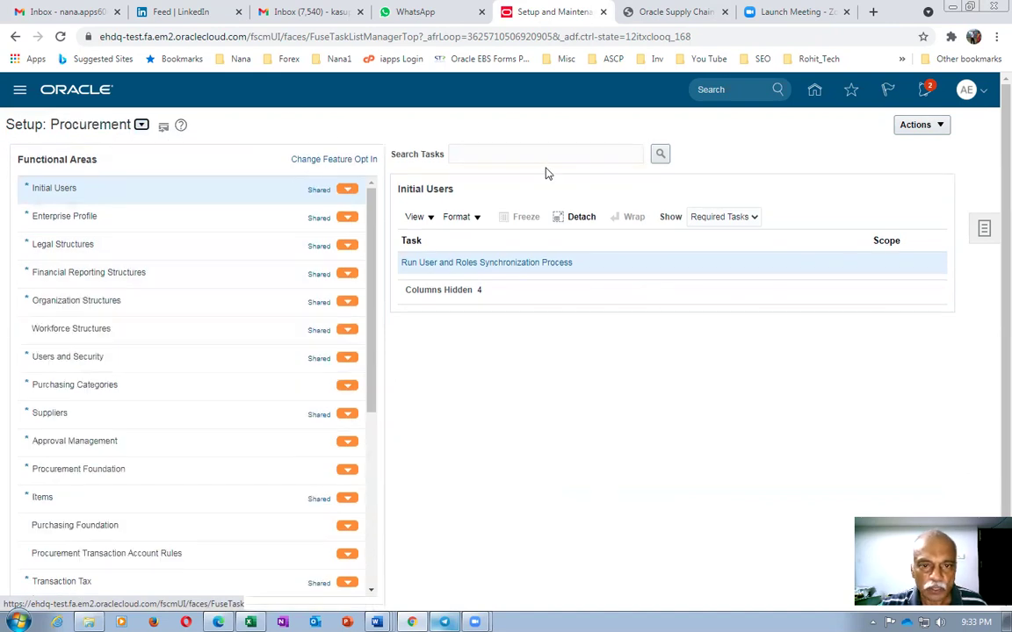
# Step: Search the setup tasks for "man%map%set%" and open Manage Mapping Sets for the Receipt Accounting functional area
pyautogui.click(546, 154)
pyautogui.write('man%')
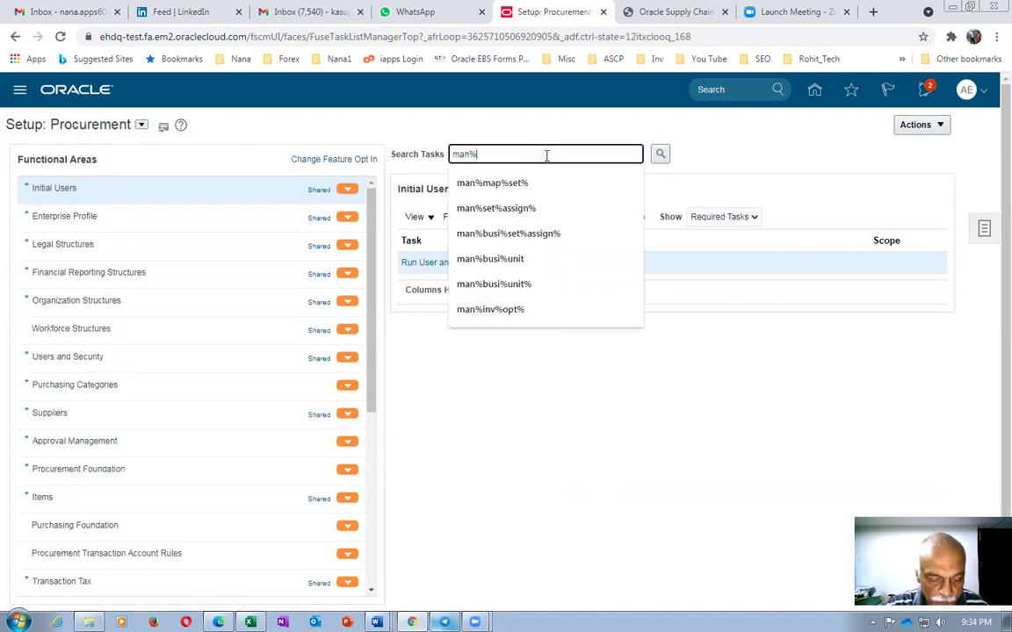
pyautogui.write('map%set%')
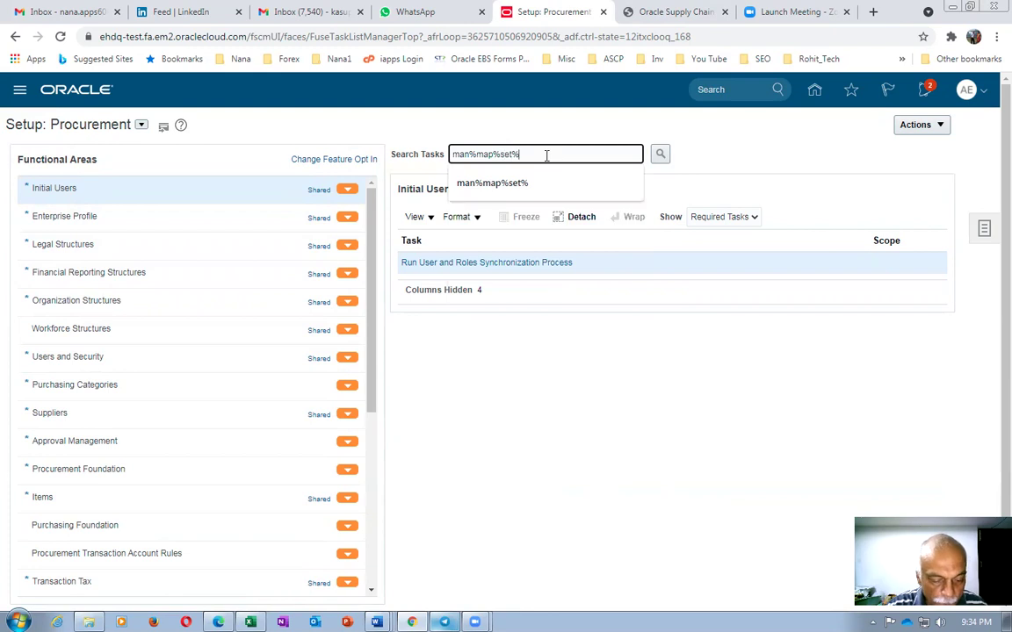
pyautogui.press('Return')
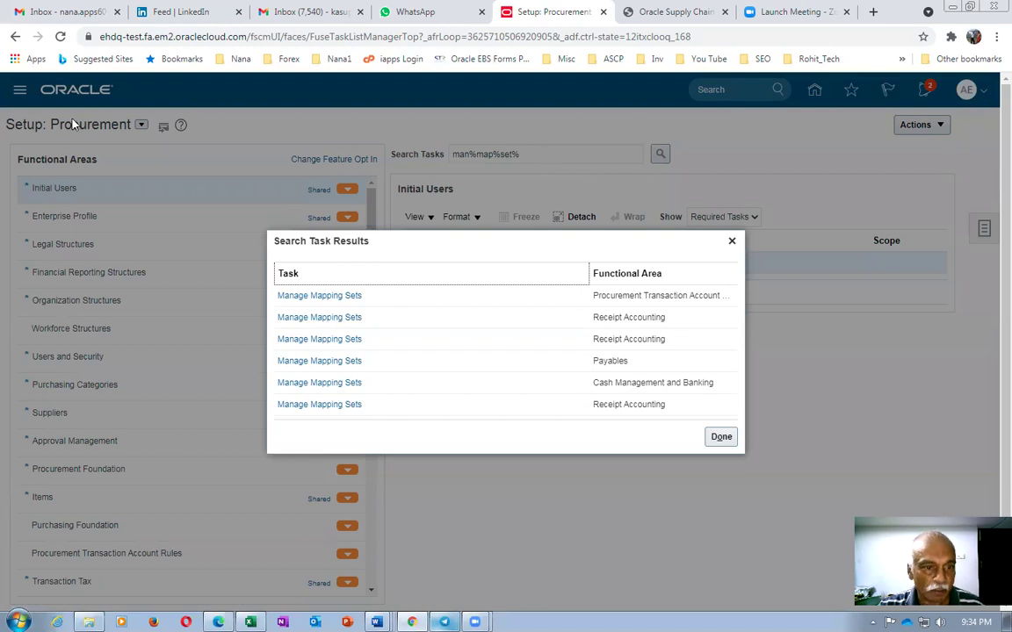
pyautogui.click(301, 317)
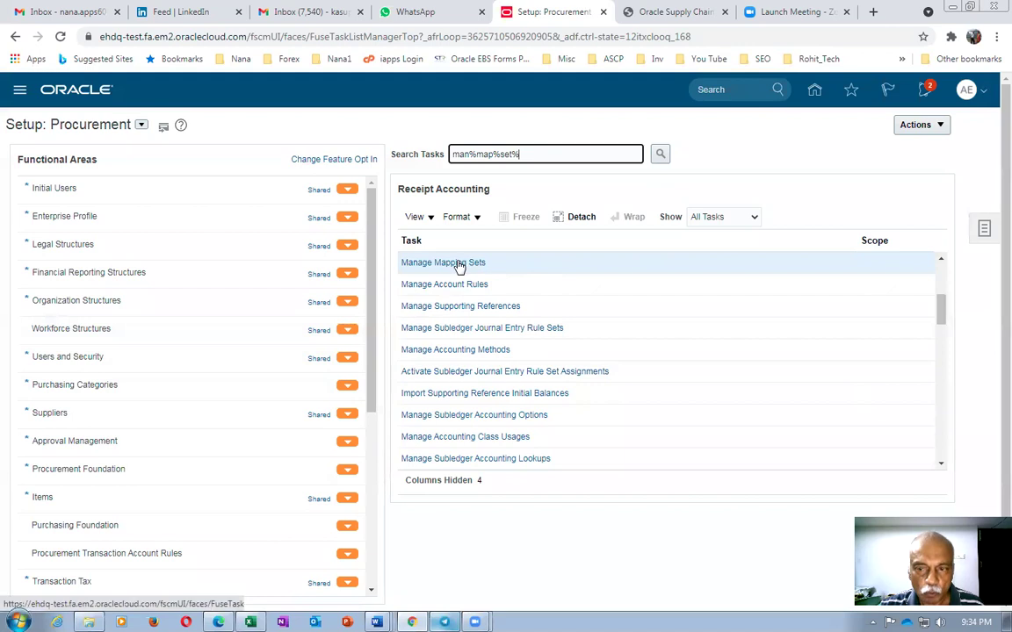
pyautogui.click(458, 262)
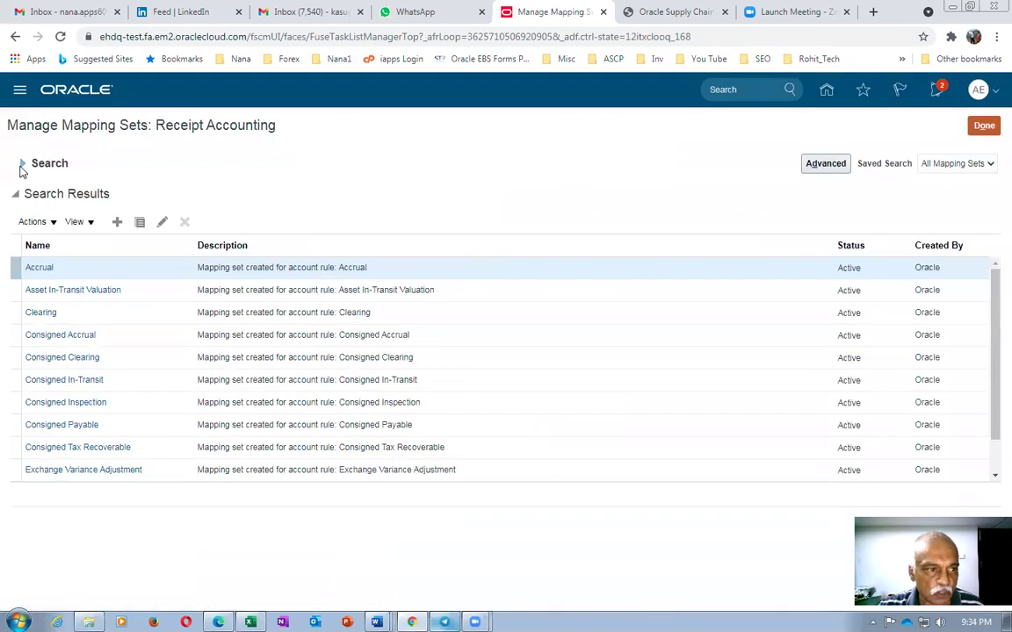
# Step: Search the mapping sets by the name "Receiving" and open the Receiving Inspection mapping set at its chart of accounts
pyautogui.click(22, 164)
pyautogui.click(192, 191)
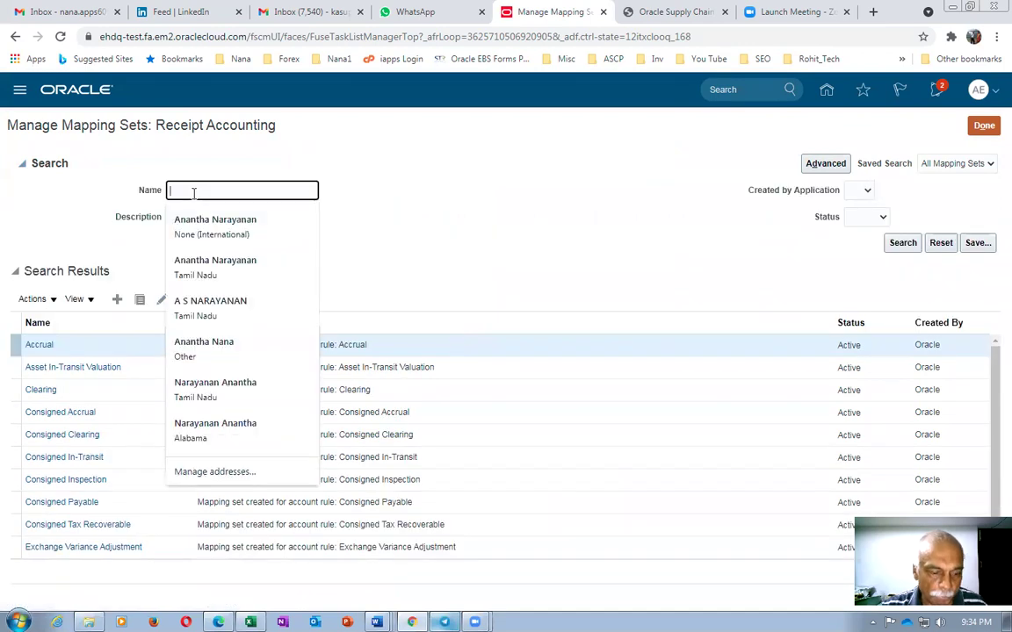
pyautogui.write('Receiving')
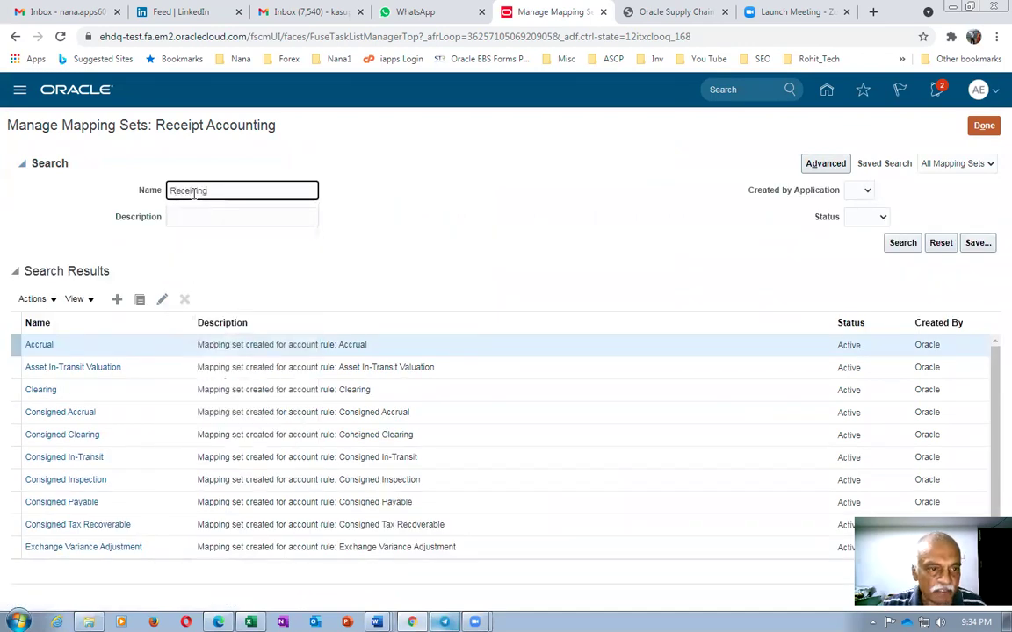
pyautogui.press('Return')
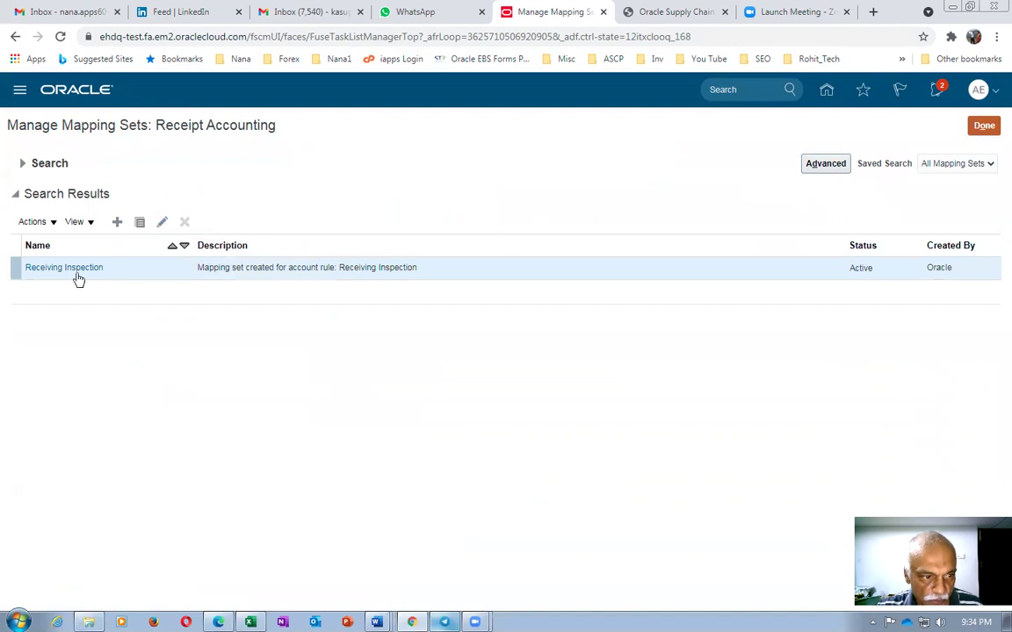
pyautogui.click(45, 268)
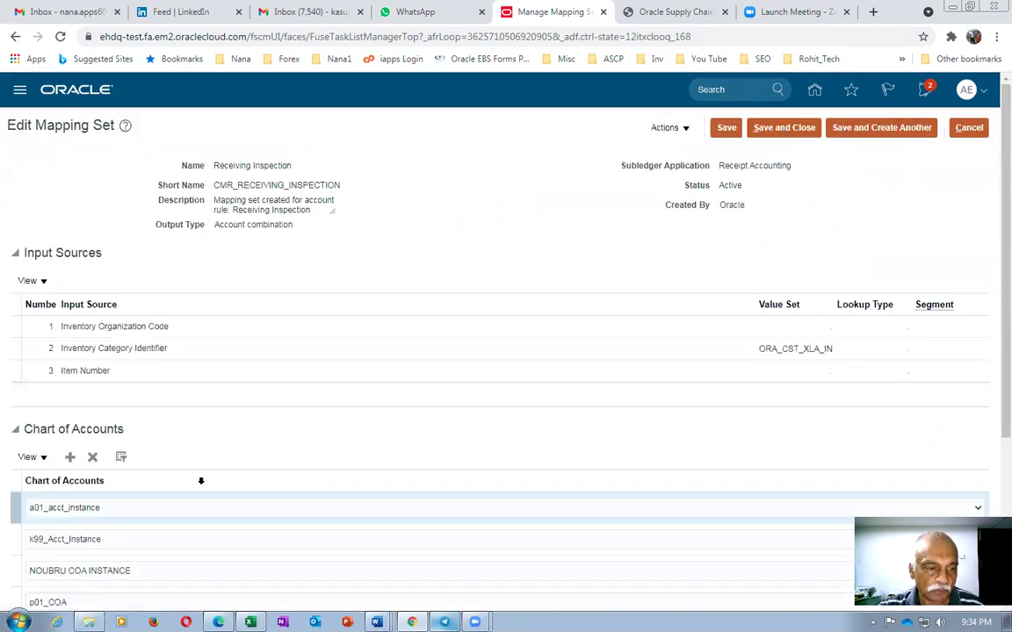
pyautogui.scroll(-2, 453, 434)
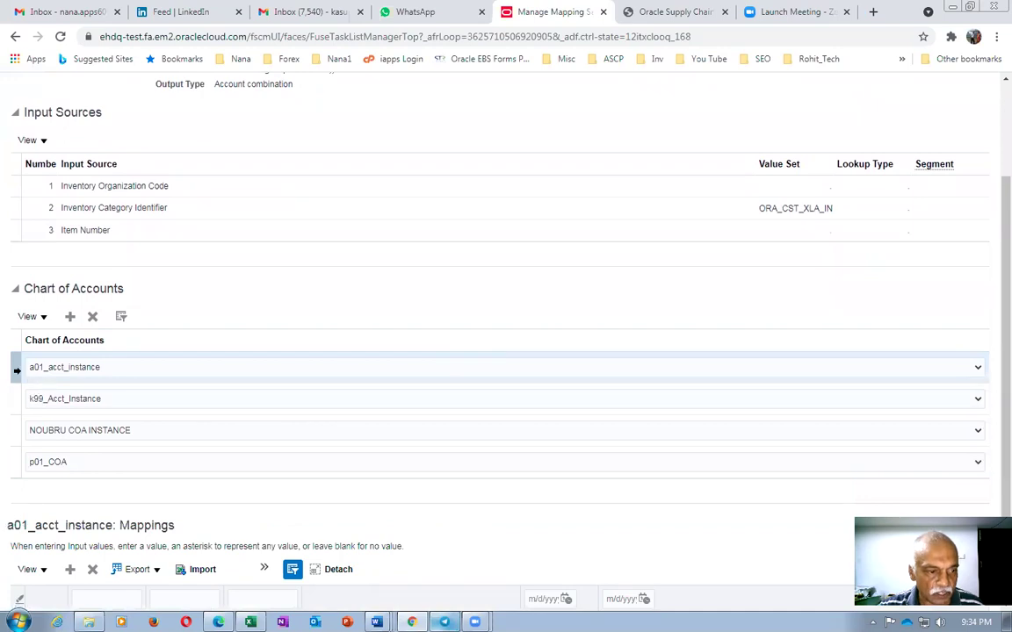
# Step: Compare the a01_acct_instance mapping of Receiving Inspection with the gate receipt accounts in rows 10 and 11 of the Excel workbook
pyautogui.scroll(-2, 221, 424)
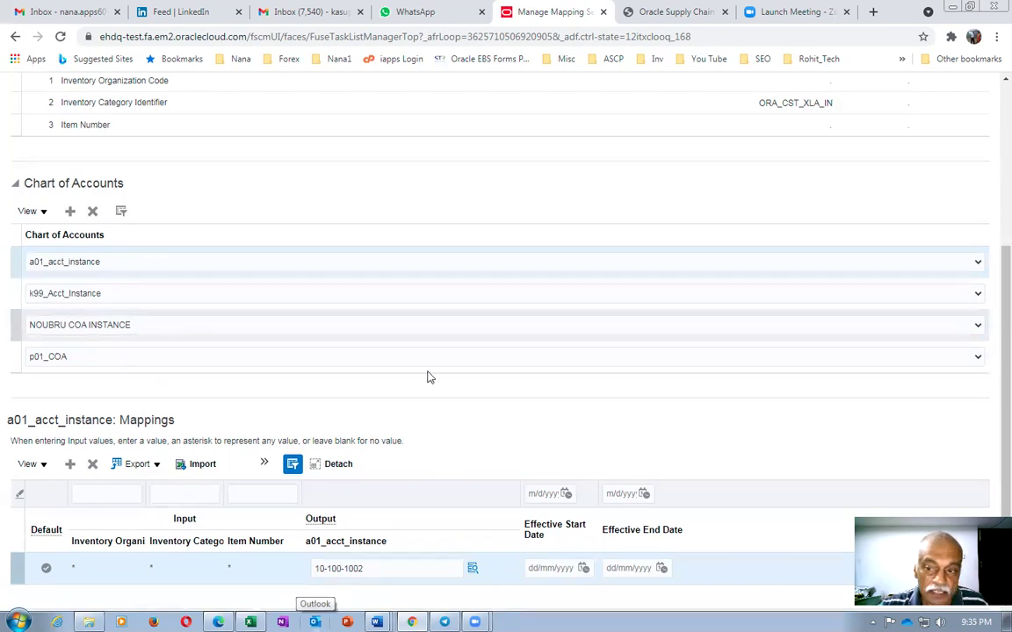
pyautogui.hotkey('alt', 'Tab')
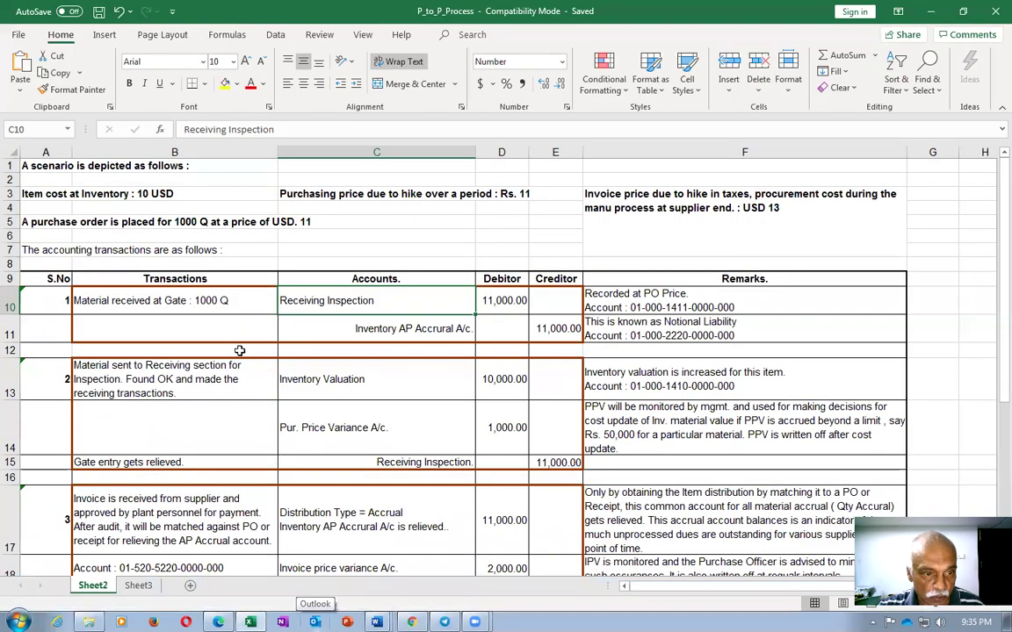
pyautogui.hotkey('alt', 'Tab')
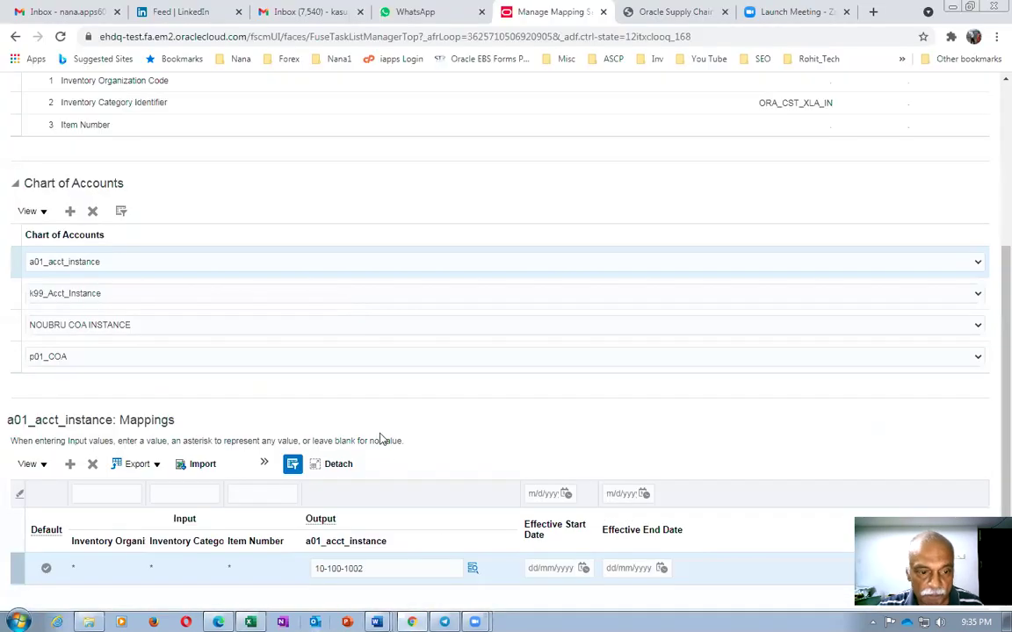
pyautogui.hotkey('alt', 'Tab')
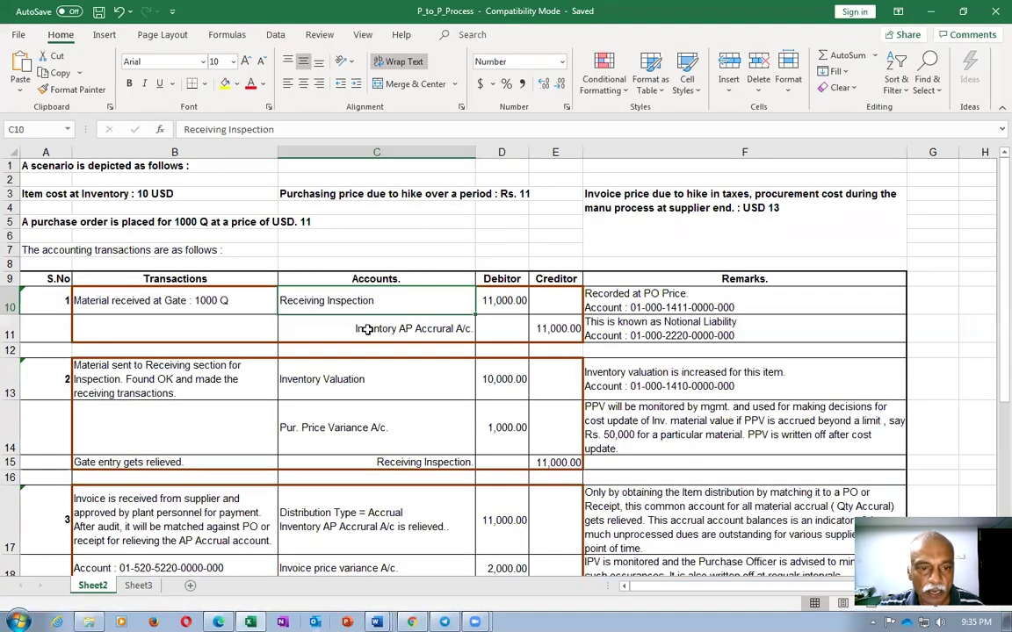
pyautogui.click(436, 338)
pyautogui.hotkey('alt', 'Tab')
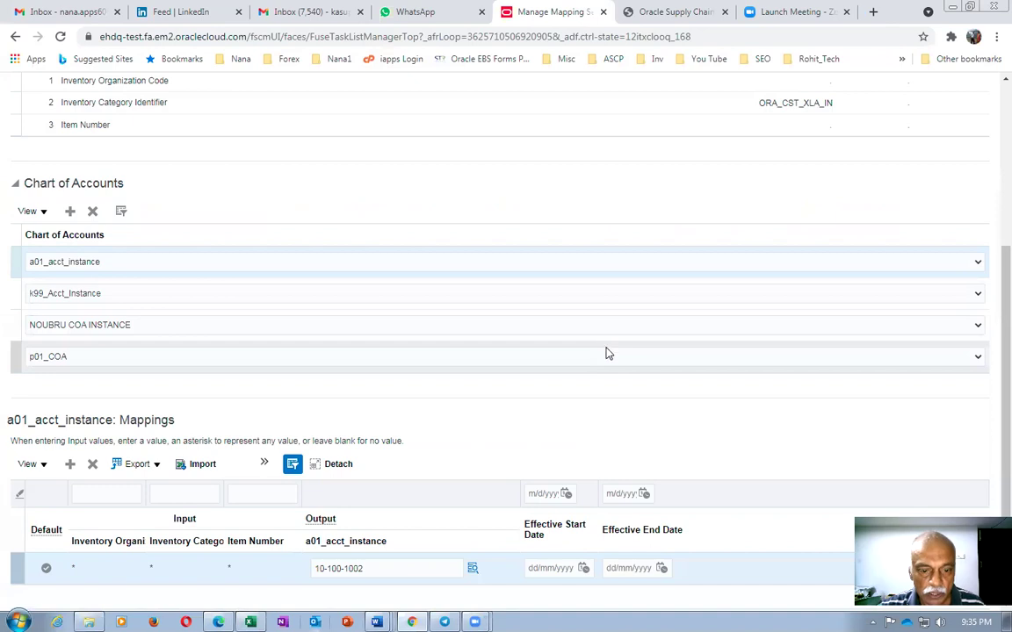
# Step: Review the Receiving Inspection mapping set's header and mappings and leave it without saving any changes
pyautogui.scroll(3, 989, 228)
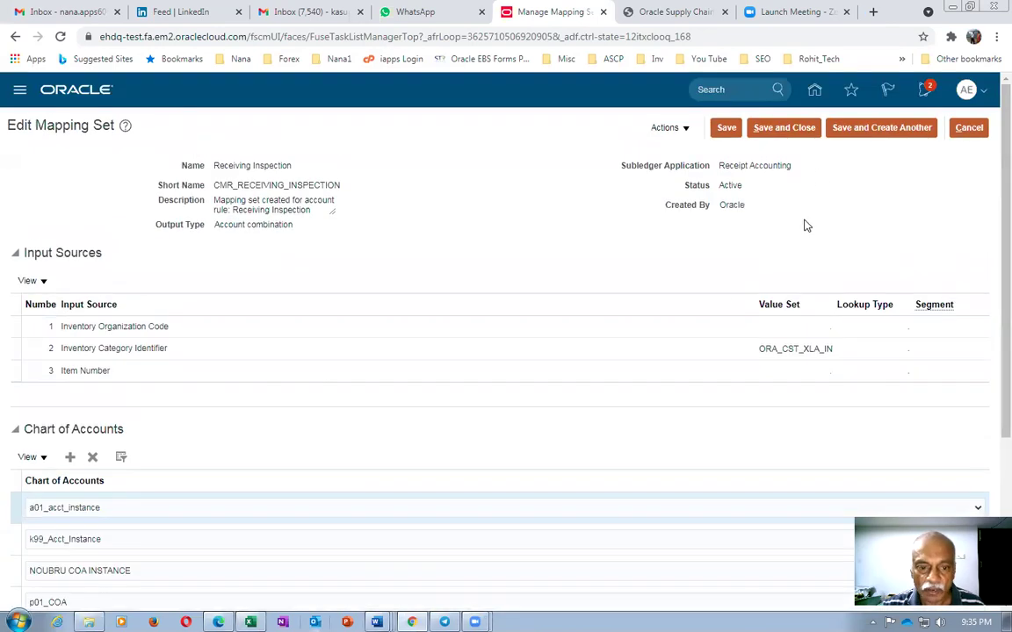
pyautogui.scroll(-3, 520, 308)
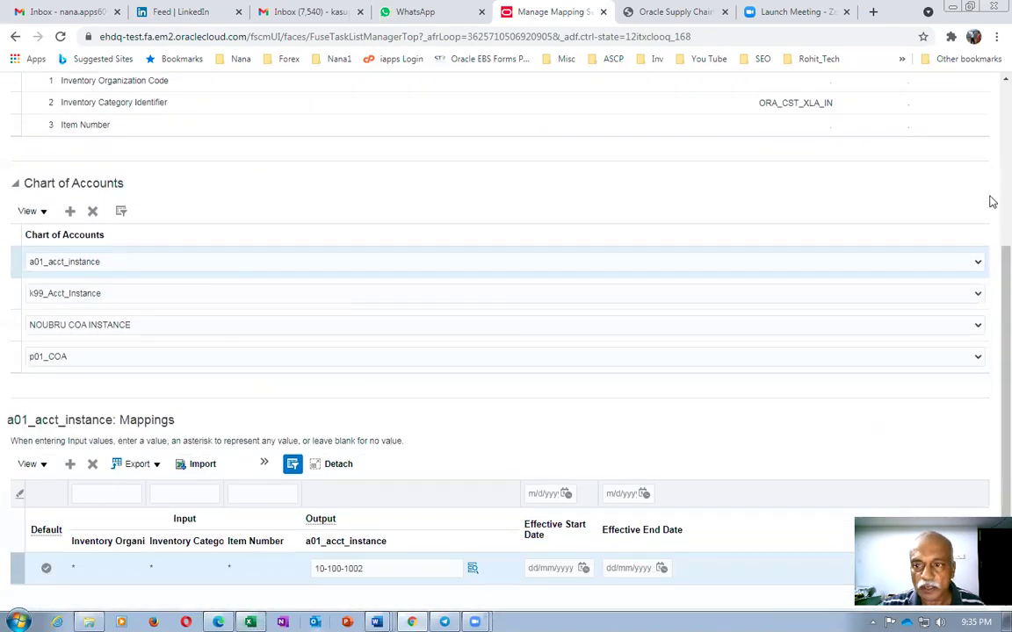
pyautogui.scroll(3, 991, 288)
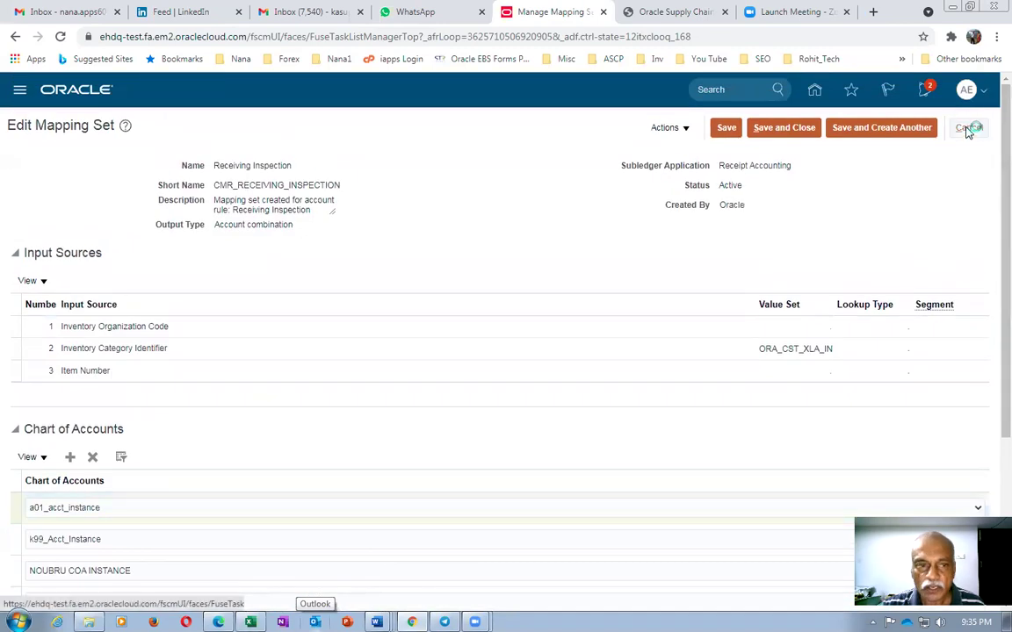
pyautogui.click(968, 127)
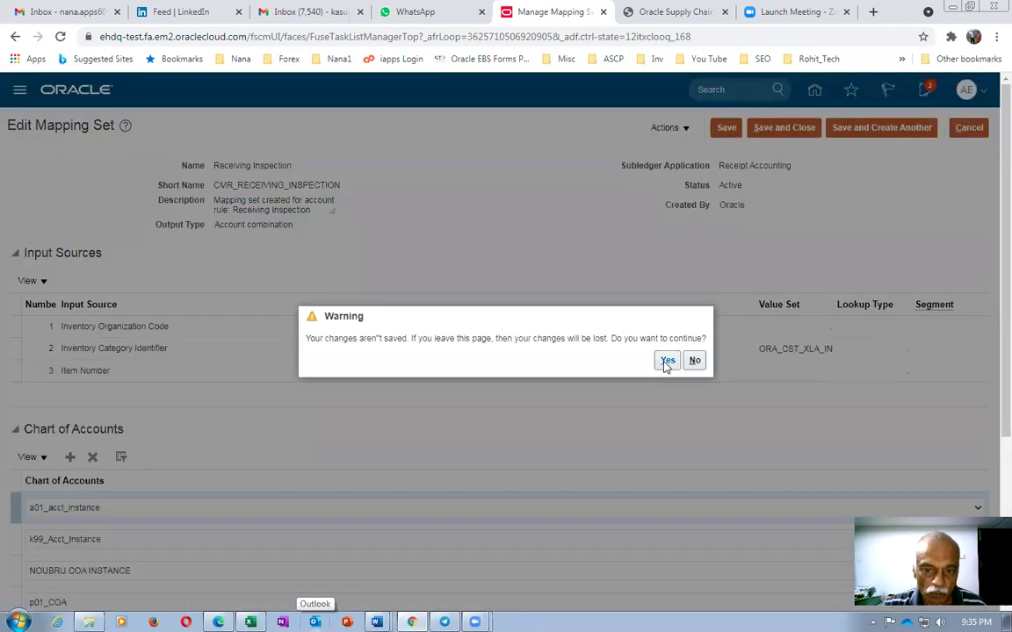
pyautogui.click(666, 361)
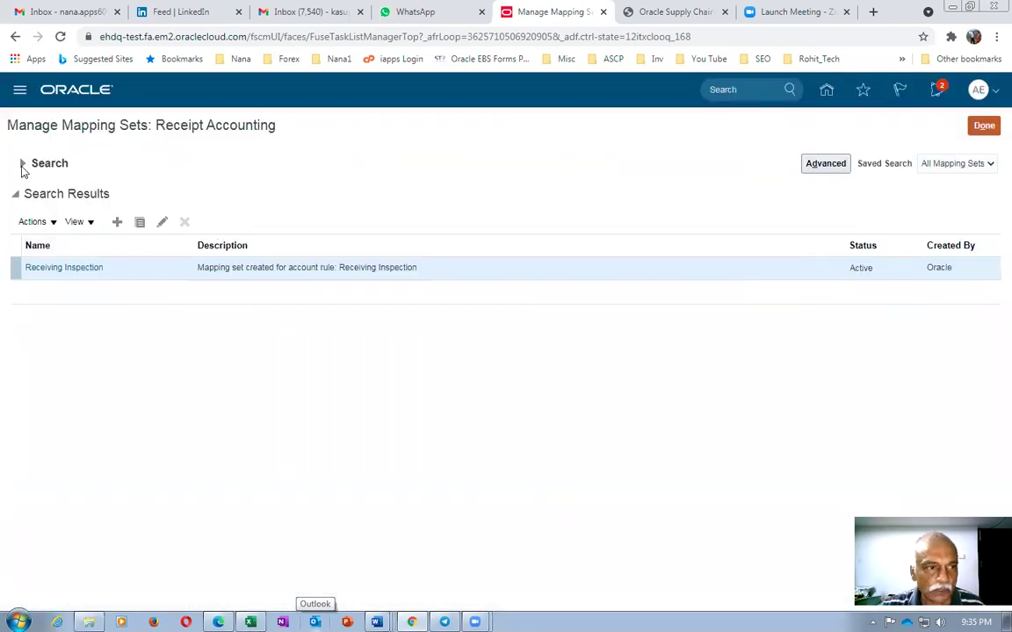
# Step: Search the Receipt Accounting mapping sets by the name "Accrual"
pyautogui.click(22, 164)
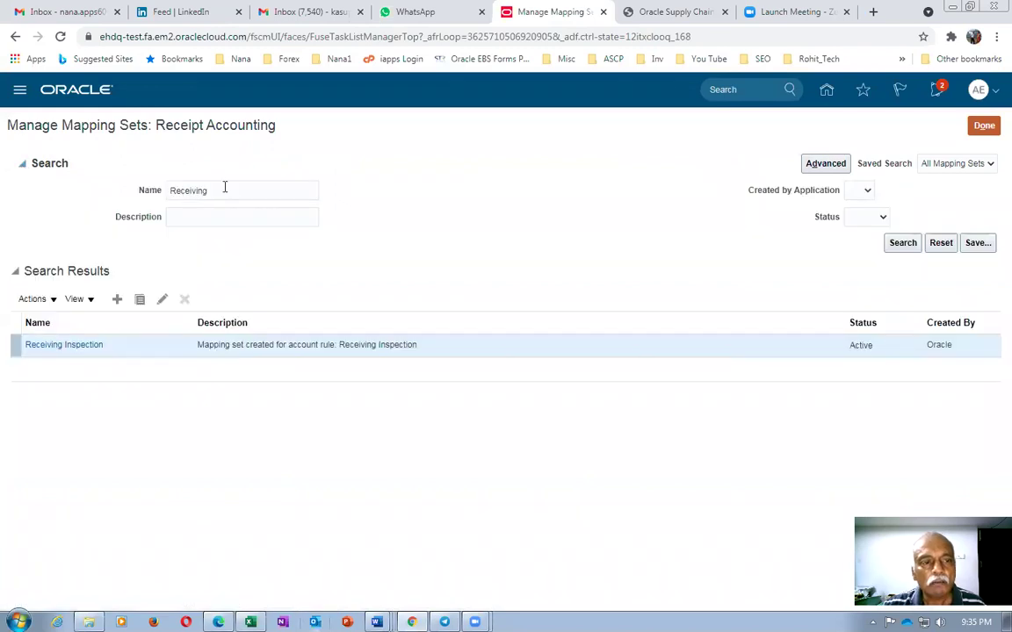
pyautogui.moveTo(225, 187); pyautogui.dragTo(118, 194)
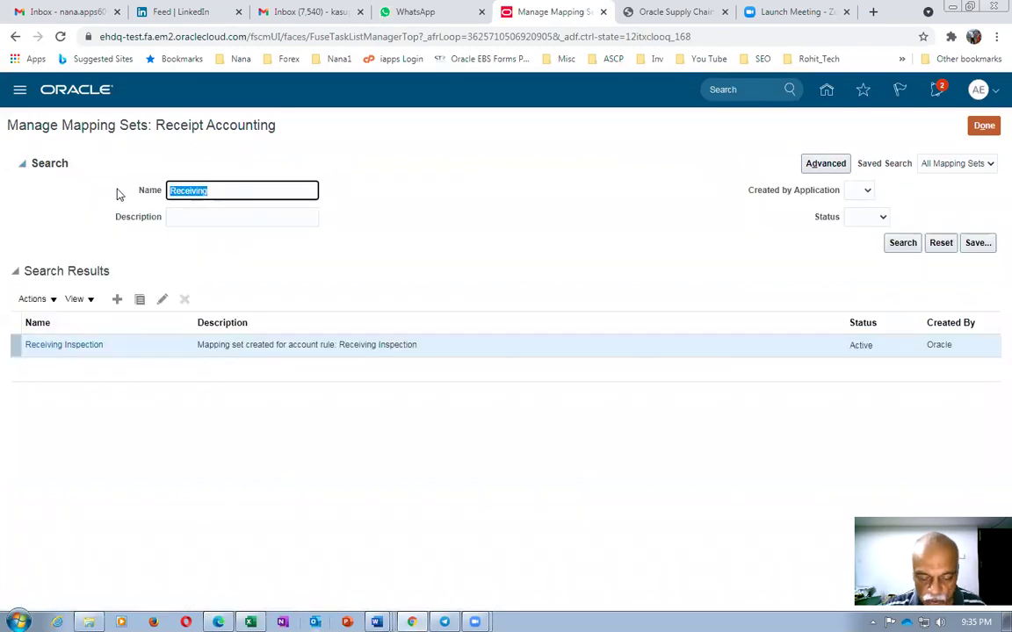
pyautogui.write('Accru')
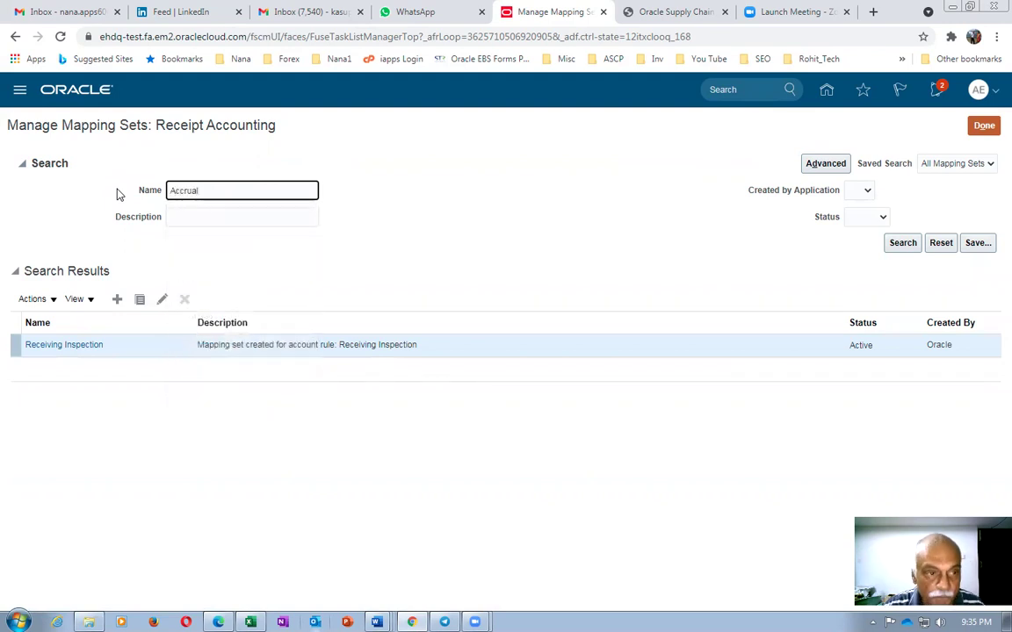
pyautogui.write('al')
pyautogui.press('Return')
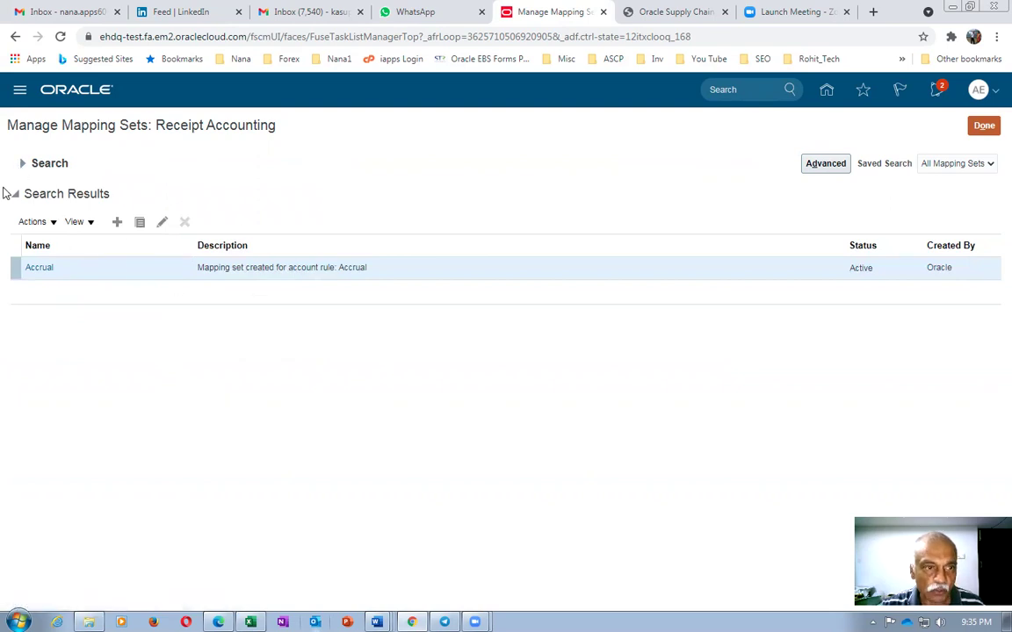
# Step: Check the Receiving Inspection and Inventory AP Accrual accounts in cells C10 and C11 of the Excel workbook against the Receipt Accounting mapping sets
pyautogui.moveTo(163, 126); pyautogui.dragTo(254, 129)
pyautogui.hotkey('alt', 'Tab')
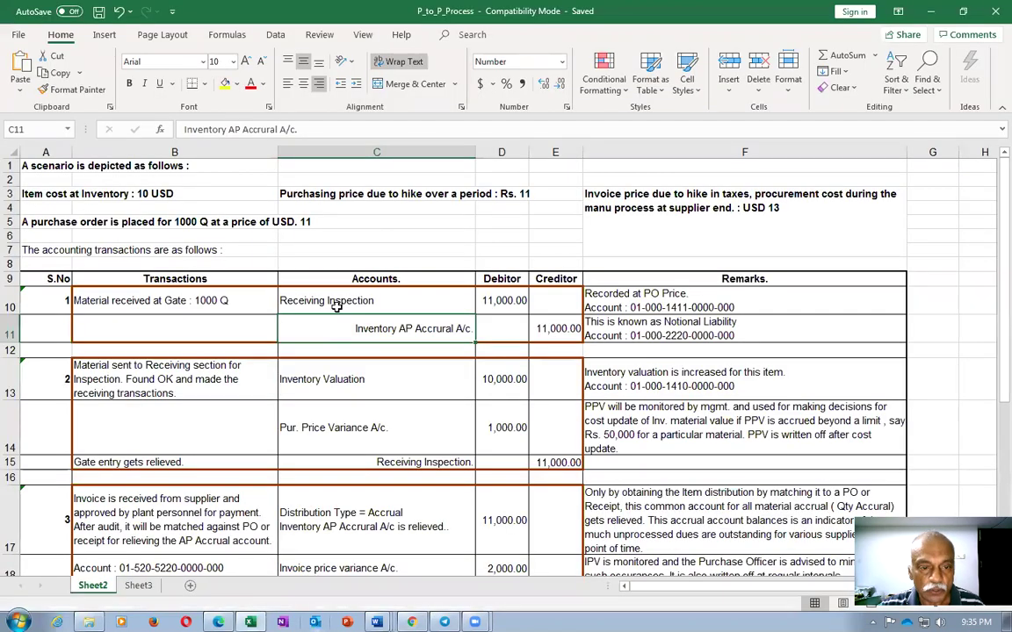
pyautogui.click(332, 299)
pyautogui.click(435, 331)
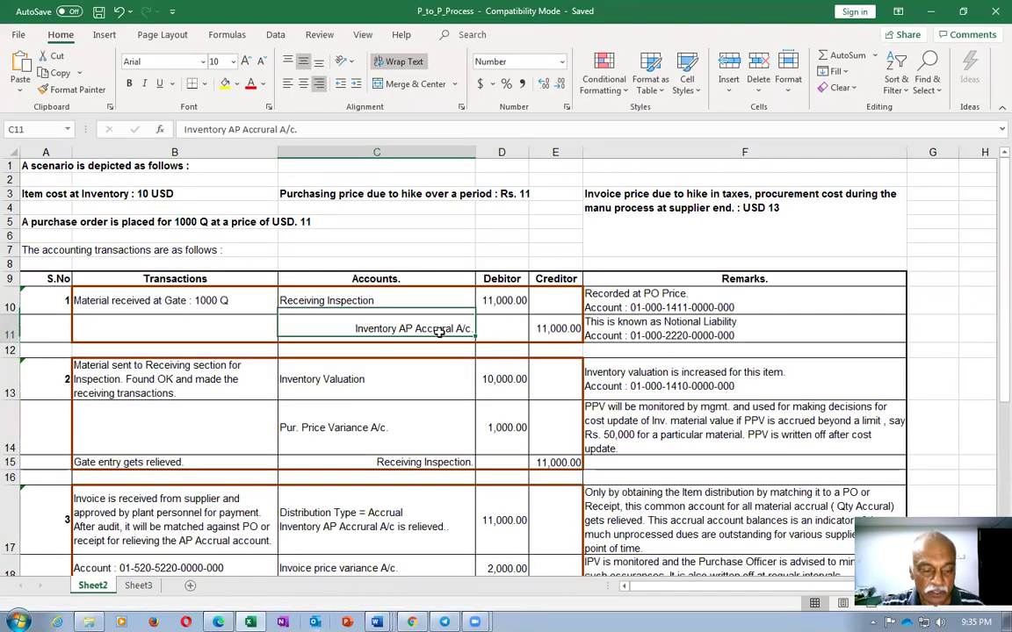
# Step: Return to Oracle in the browser, leave the mapping sets and change the setup offering to Manufacturing and Supply Chain Materials Management
pyautogui.hotkey('alt', 'Tab')
pyautogui.click(984, 124)
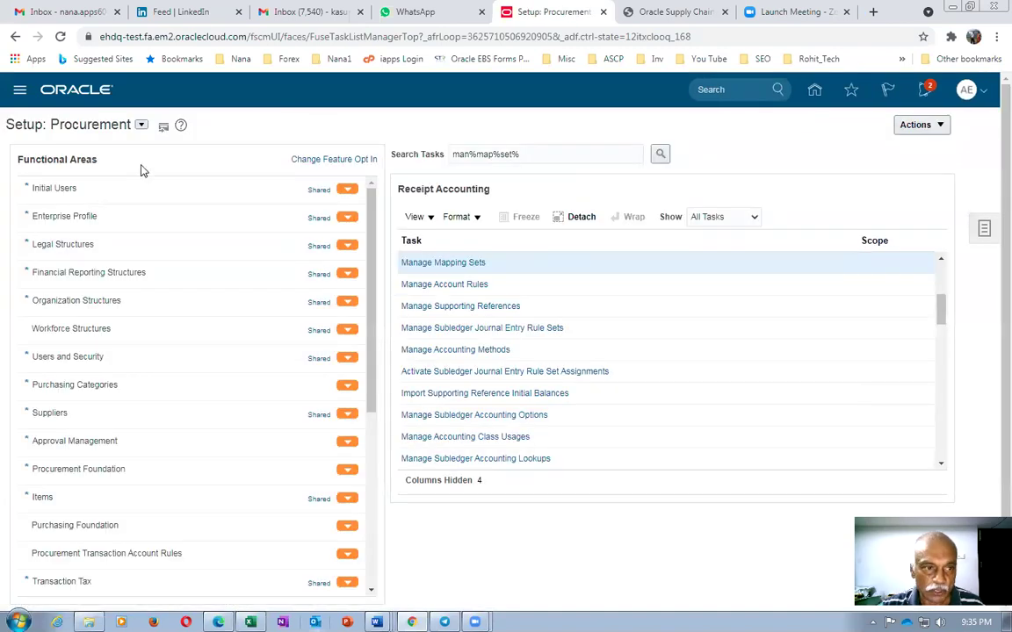
pyautogui.click(141, 125)
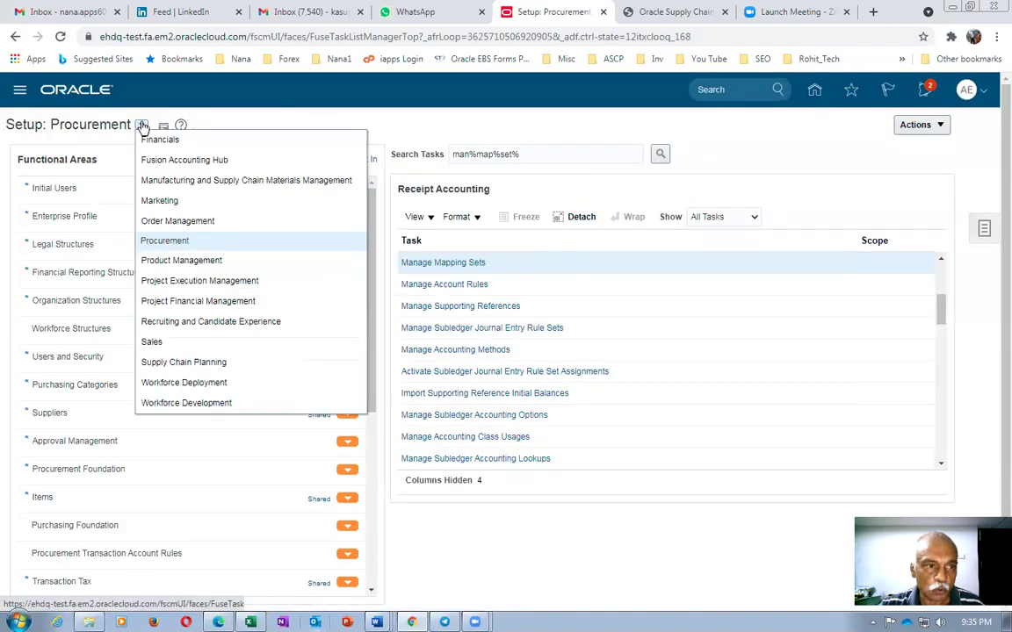
pyautogui.click(179, 180)
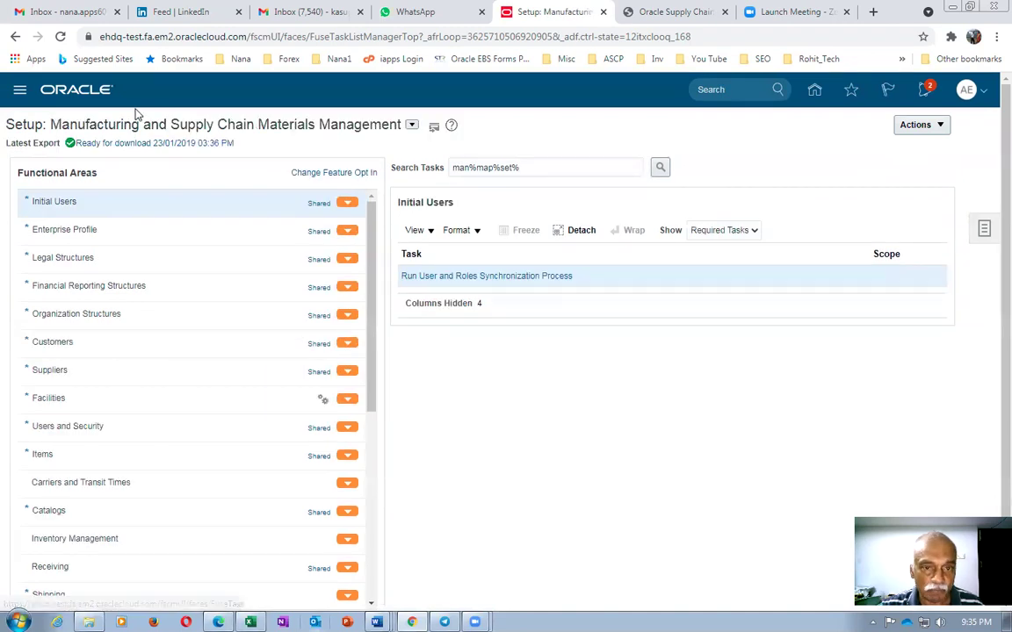
# Step: Search the setup tasks for "man%map%set%" and open Manage Mapping Sets for the Cost Accounting functional area
pyautogui.click(573, 168)
pyautogui.press('Return')
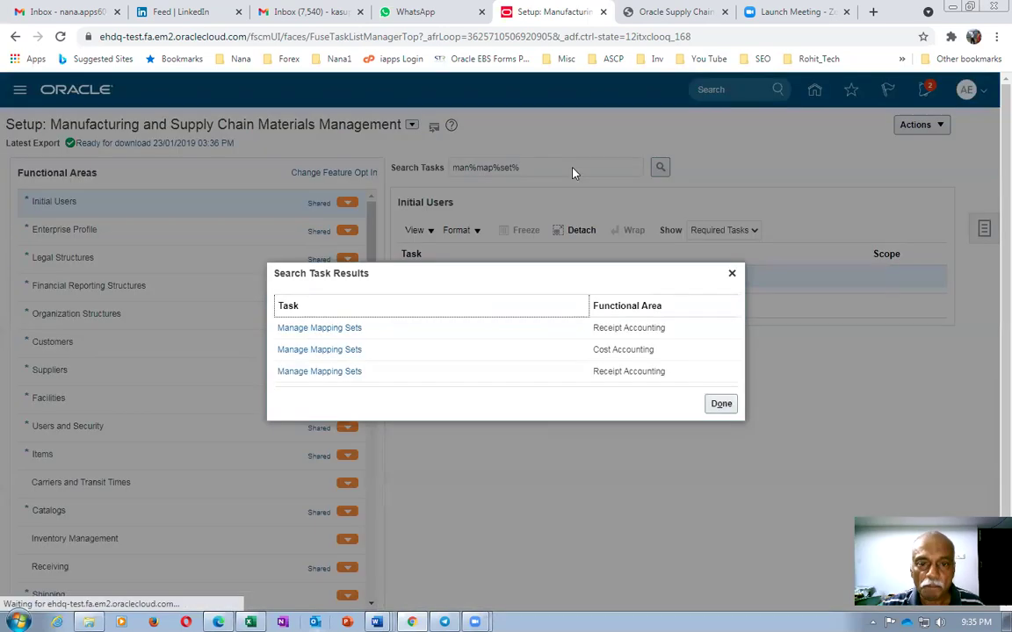
pyautogui.click(303, 350)
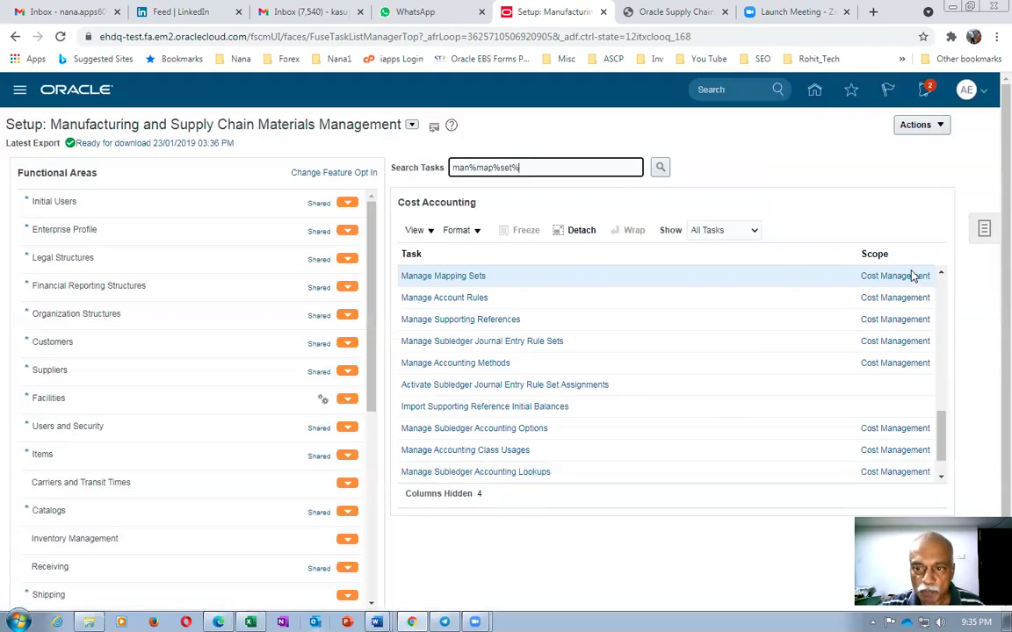
pyautogui.click(461, 278)
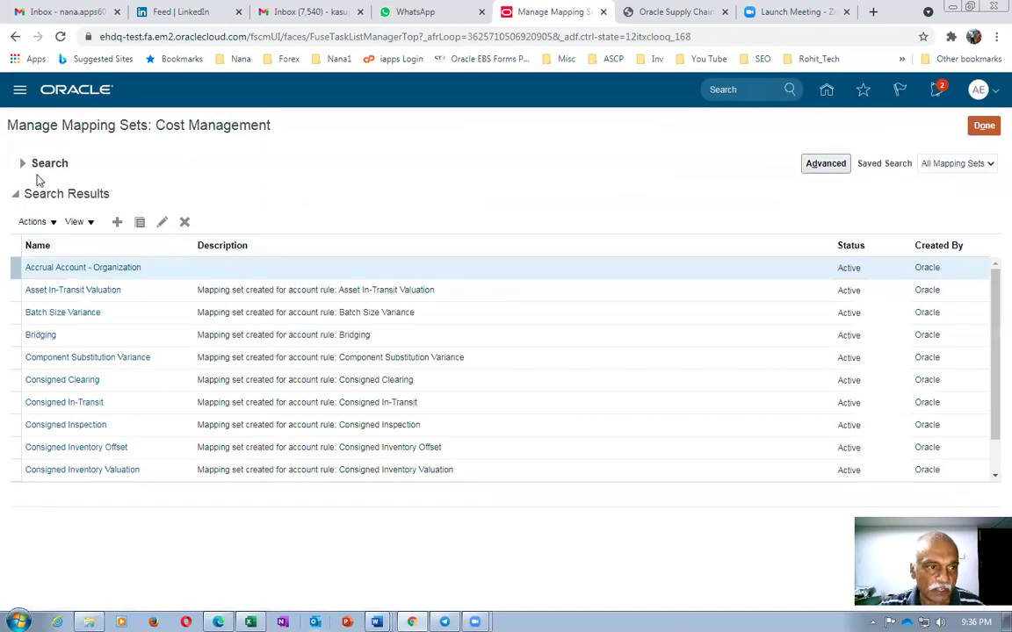
# Step: Search the Cost Management mapping sets by the name "Accrual"
pyautogui.click(22, 163)
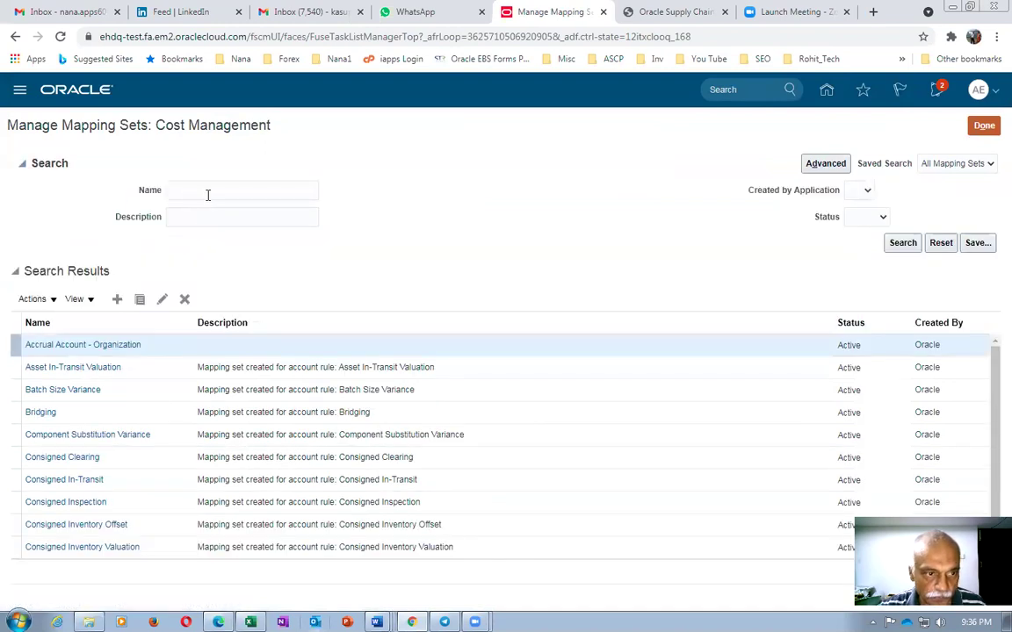
pyautogui.click(208, 195)
pyautogui.write('Accrual')
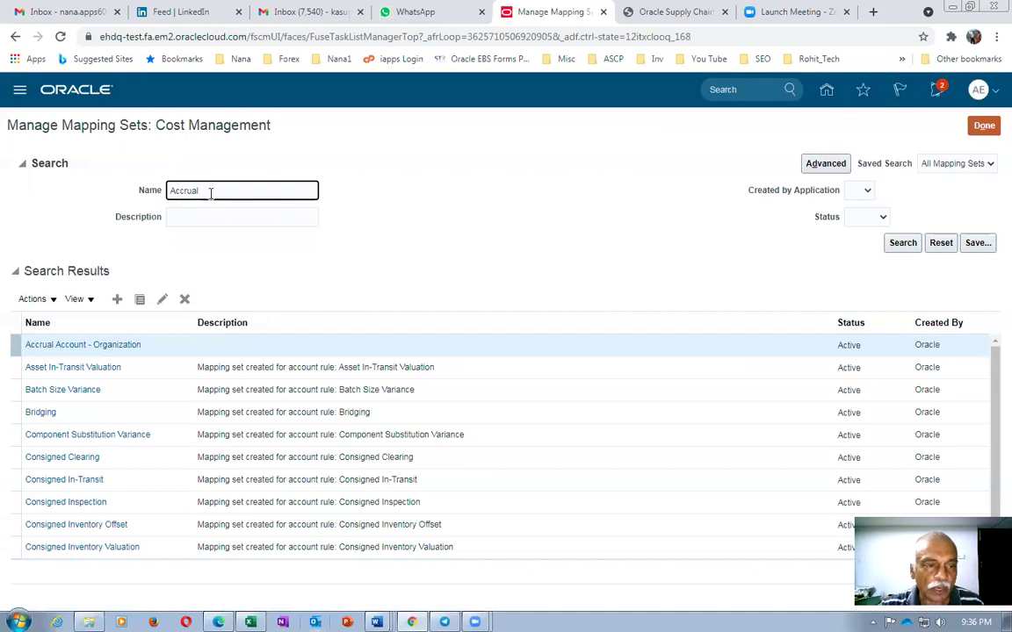
pyautogui.press('Return')
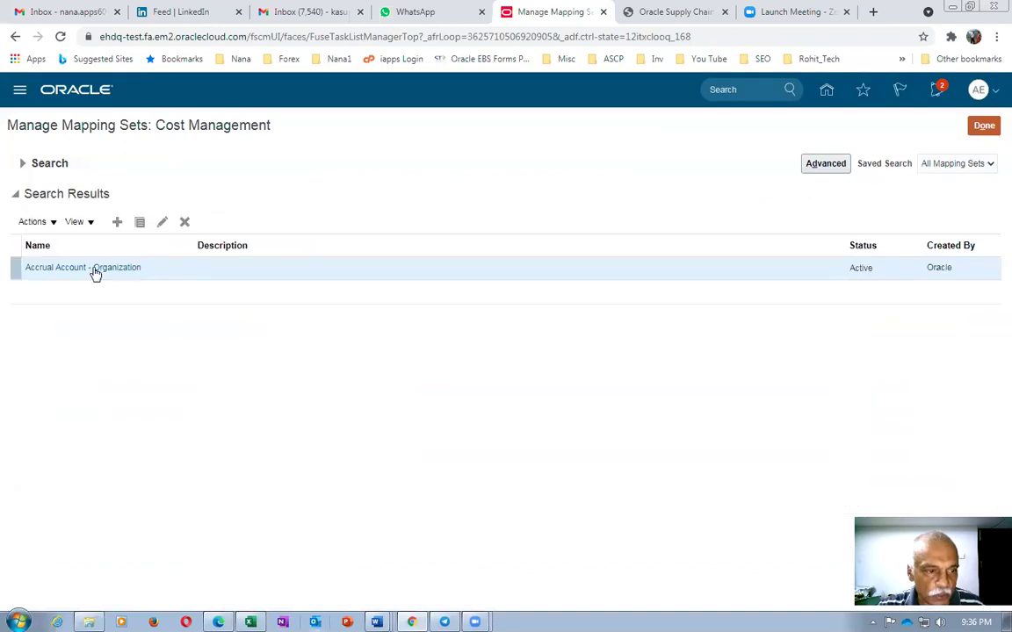
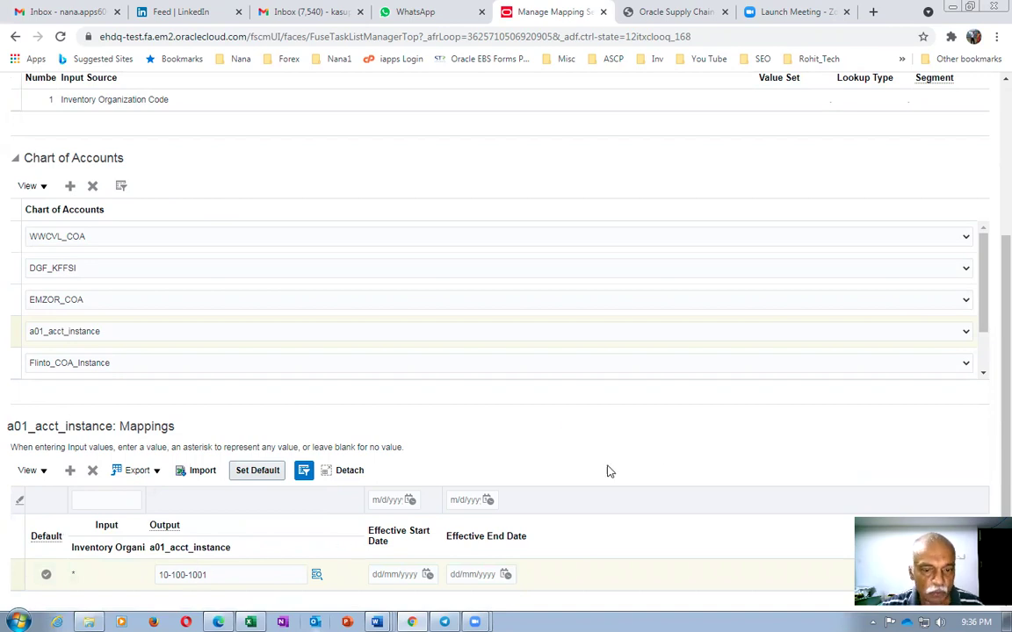
# Step: Duplicate the mapping sets browser tab and open Setup and Maintenance in the copy
pyautogui.rightClick(554, 16)
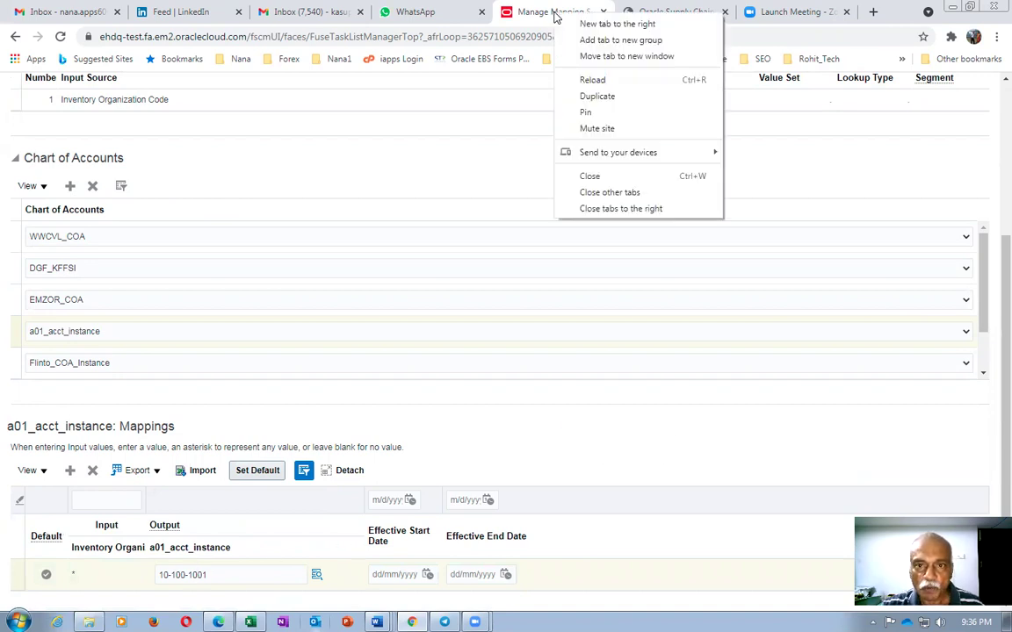
pyautogui.click(570, 88)
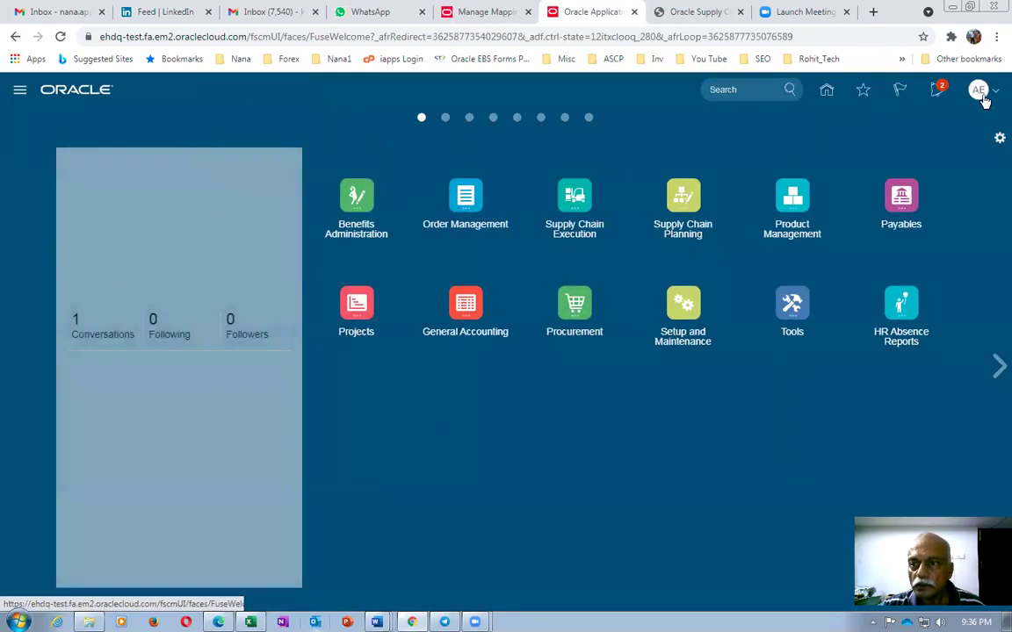
pyautogui.click(979, 92)
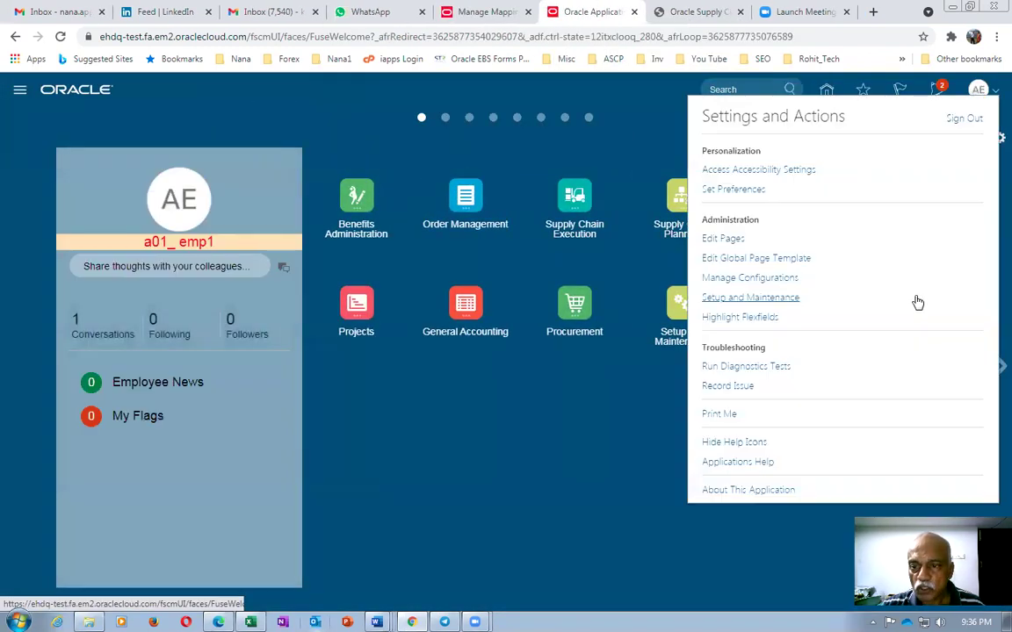
pyautogui.click(762, 298)
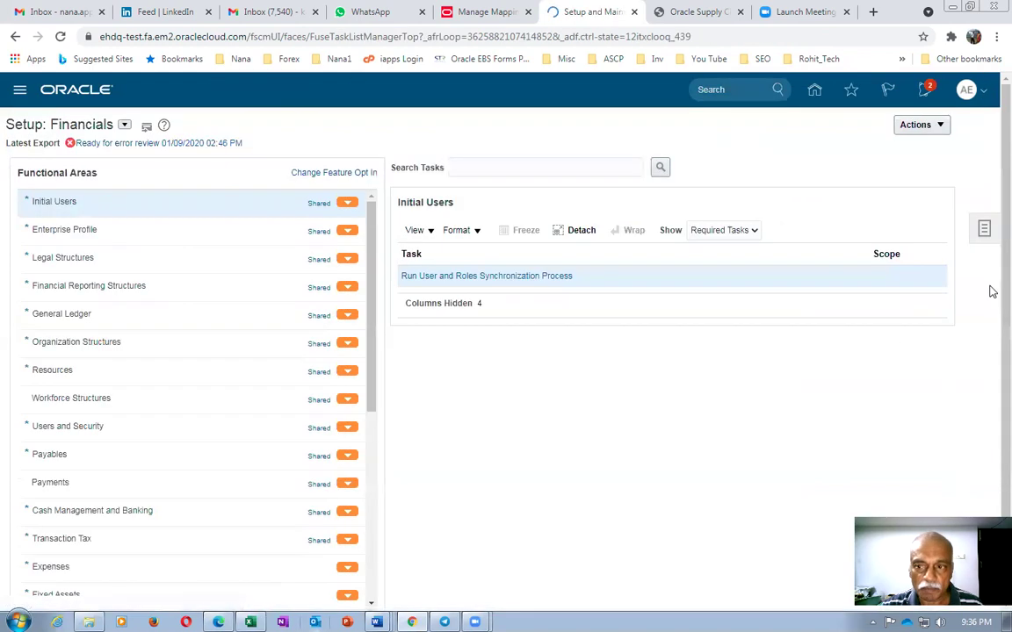
# Step: Open the setup-wide task search and search for "man%cha%acc%value%set%"
pyautogui.click(983, 230)
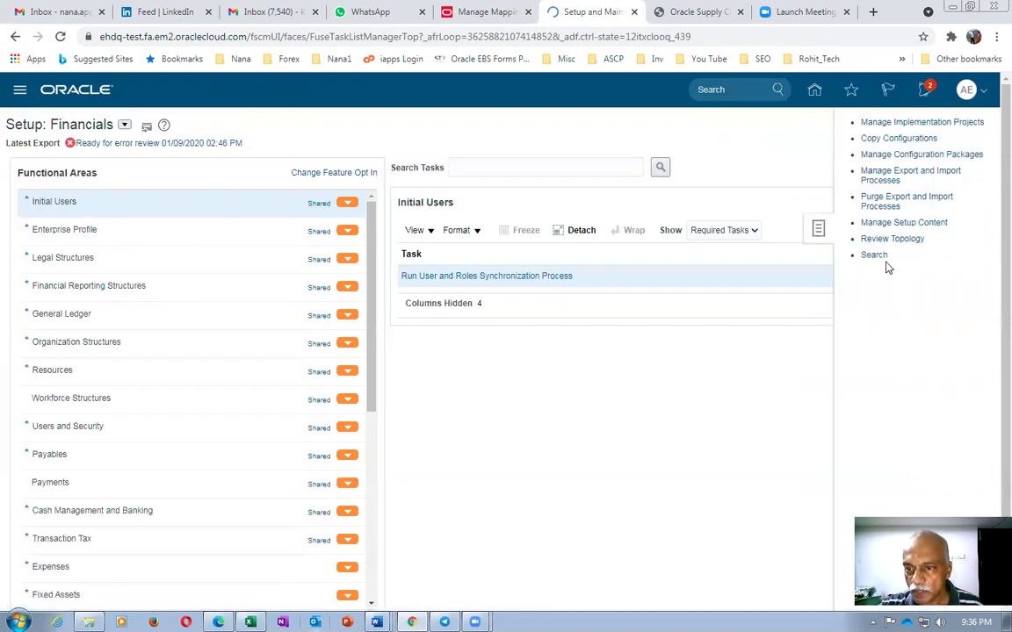
pyautogui.click(310, 151)
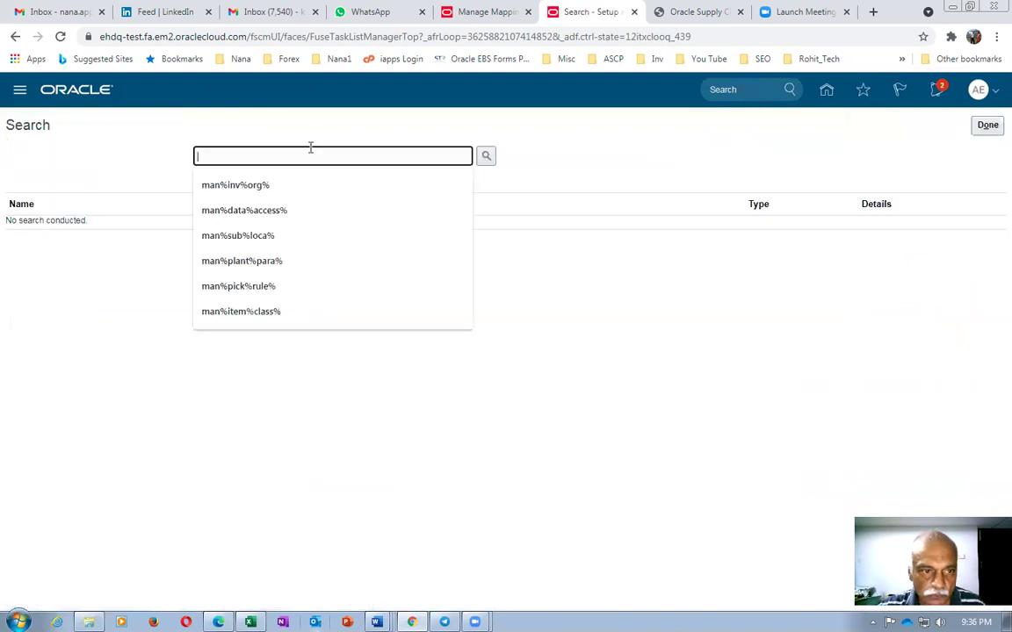
pyautogui.write('man%')
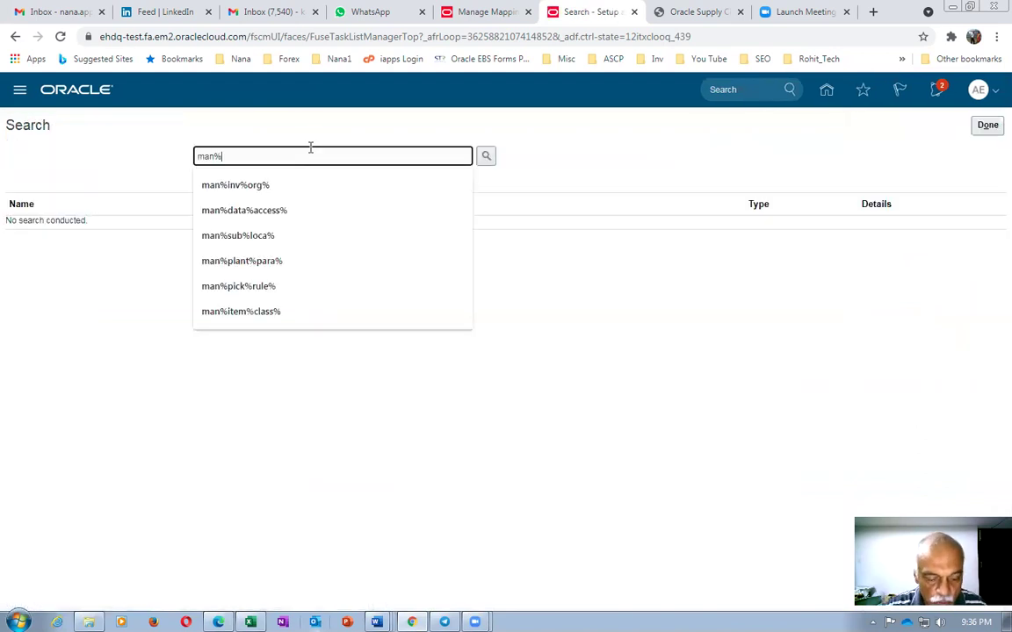
pyautogui.write('cha%acc%value%')
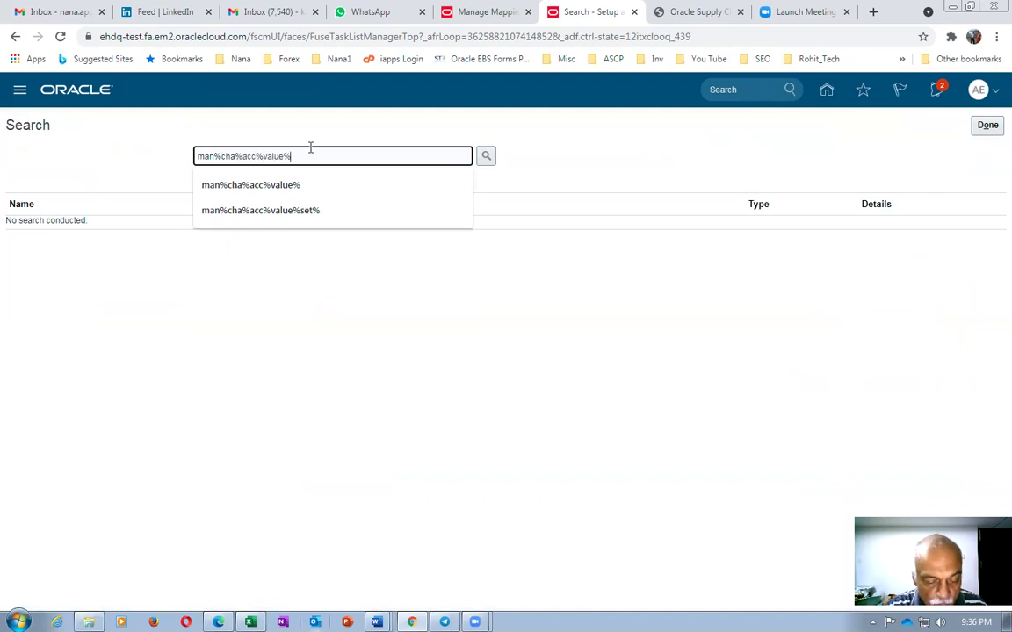
pyautogui.write('set%')
pyautogui.press('Return')
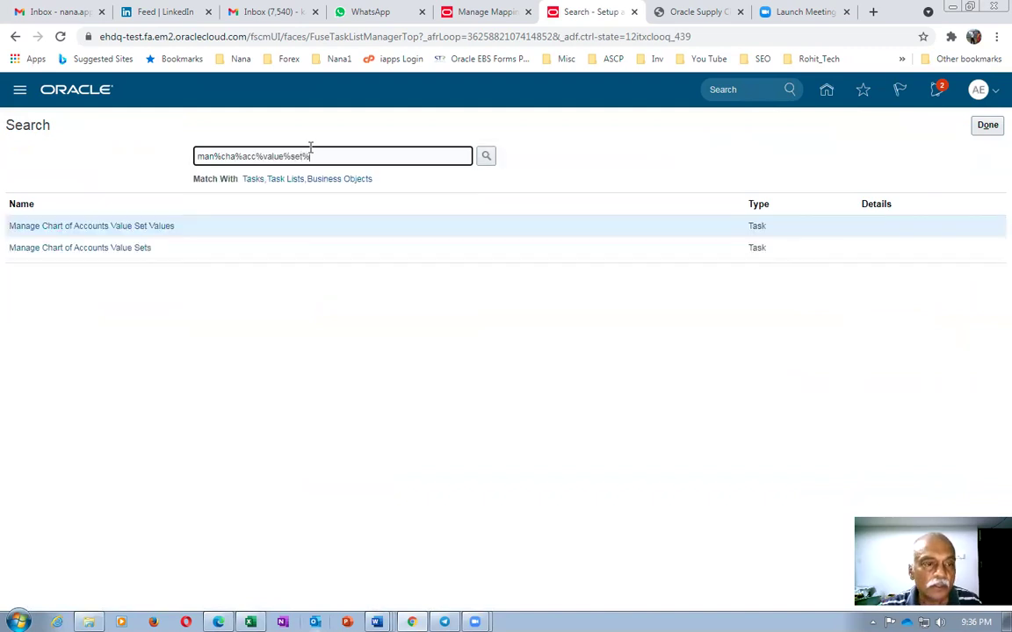
# Step: Open Manage Chart of Accounts Value Sets and search for value set code "a01"
pyautogui.click(79, 250)
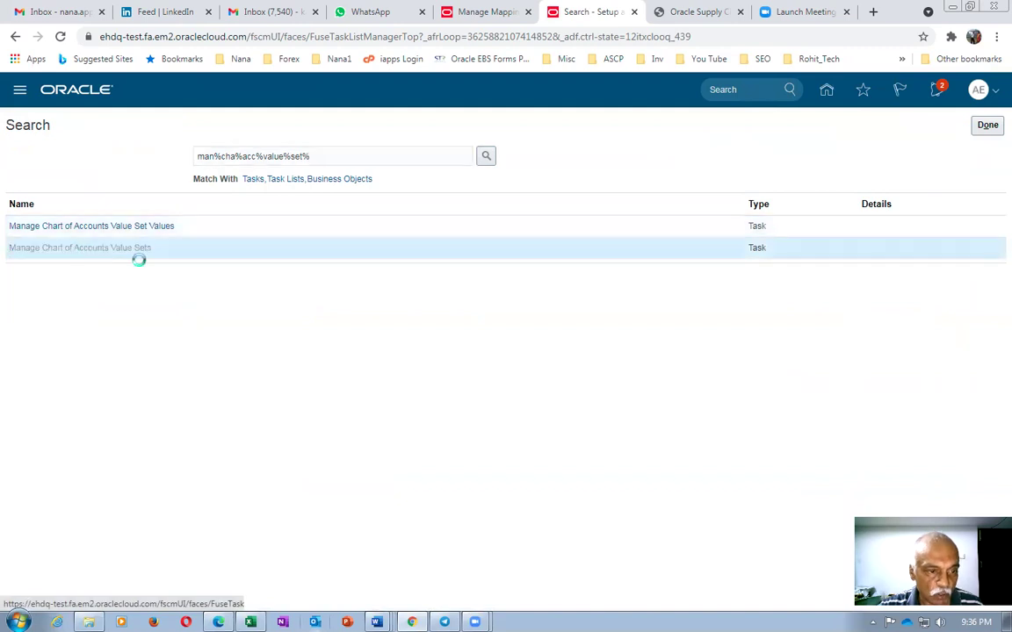
pyautogui.click(138, 194)
pyautogui.write('al1')
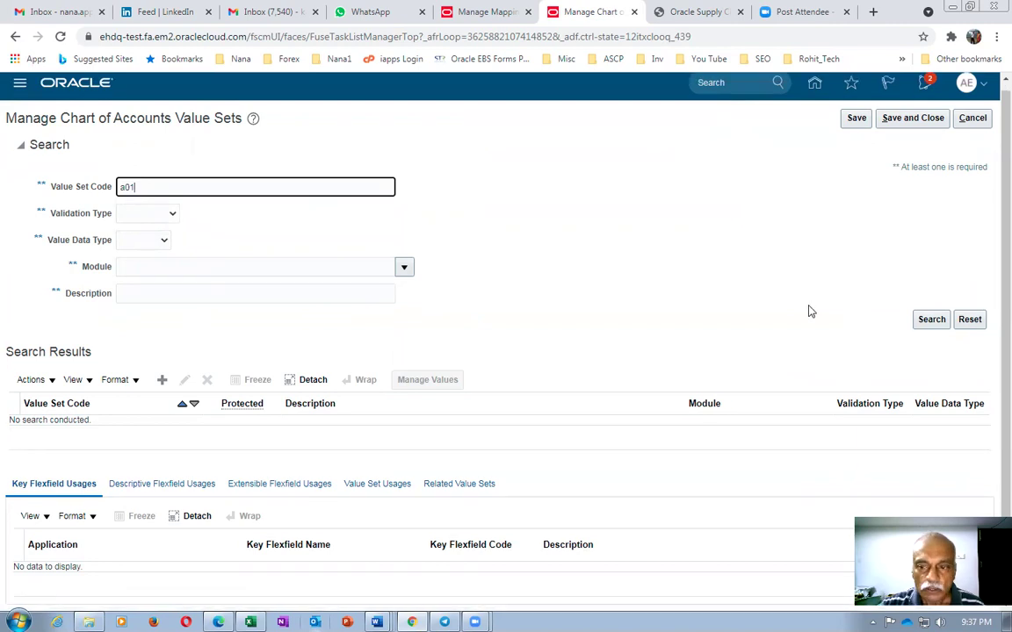
pyautogui.click(927, 320)
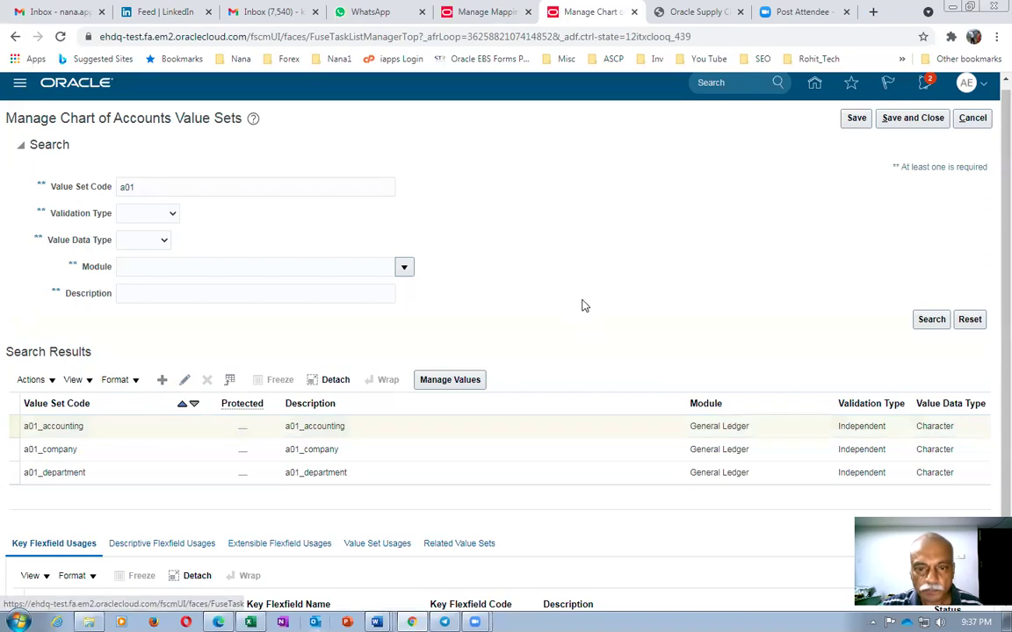
# Step: Open the values of the a01_accounting value set and examine the account type of each value
pyautogui.click(985, 125)
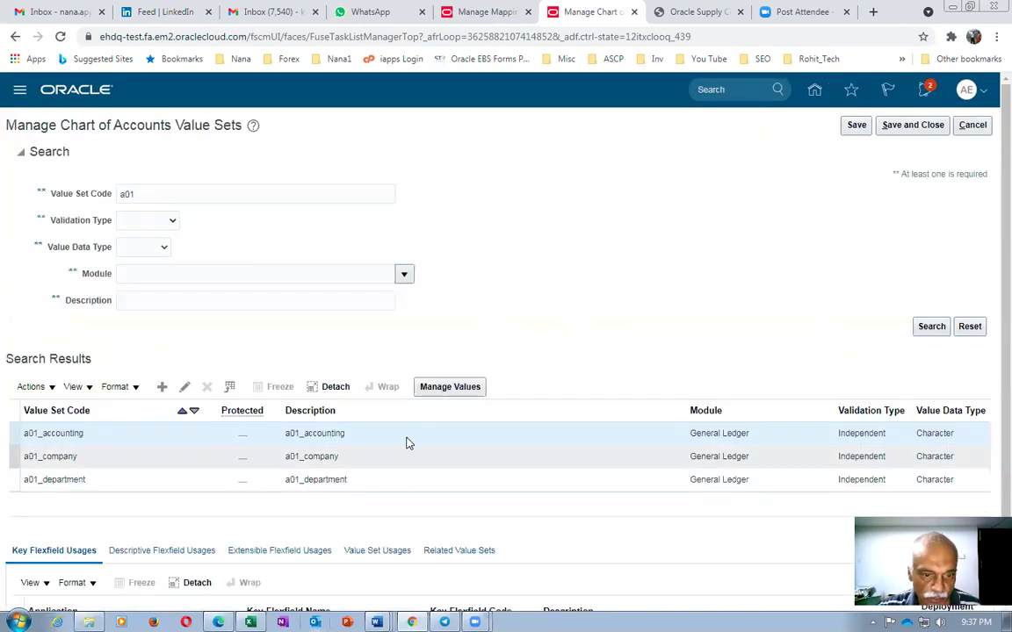
pyautogui.click(453, 390)
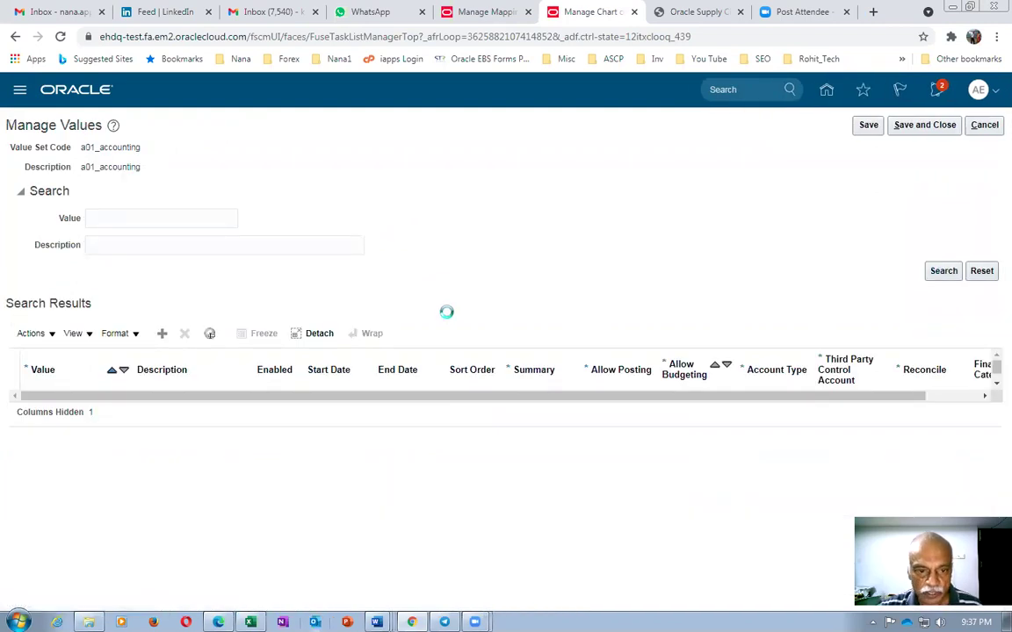
pyautogui.scroll(-2, 455, 318)
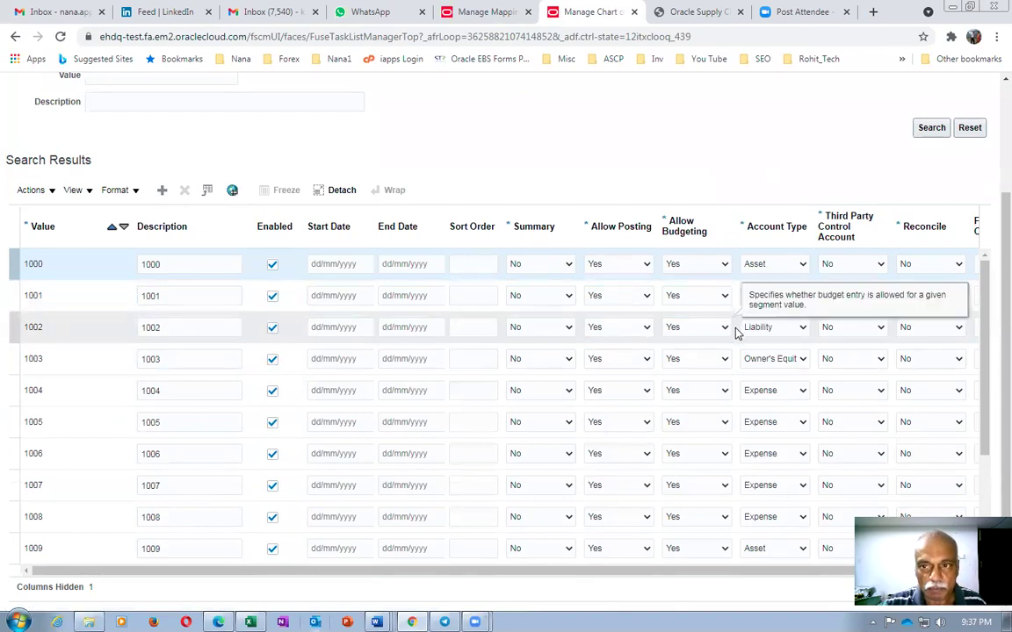
# Step: Return to the Cost Management mapping sets and leave the Accrual Account - Organization mapping set without saving its changes
pyautogui.click(491, 15)
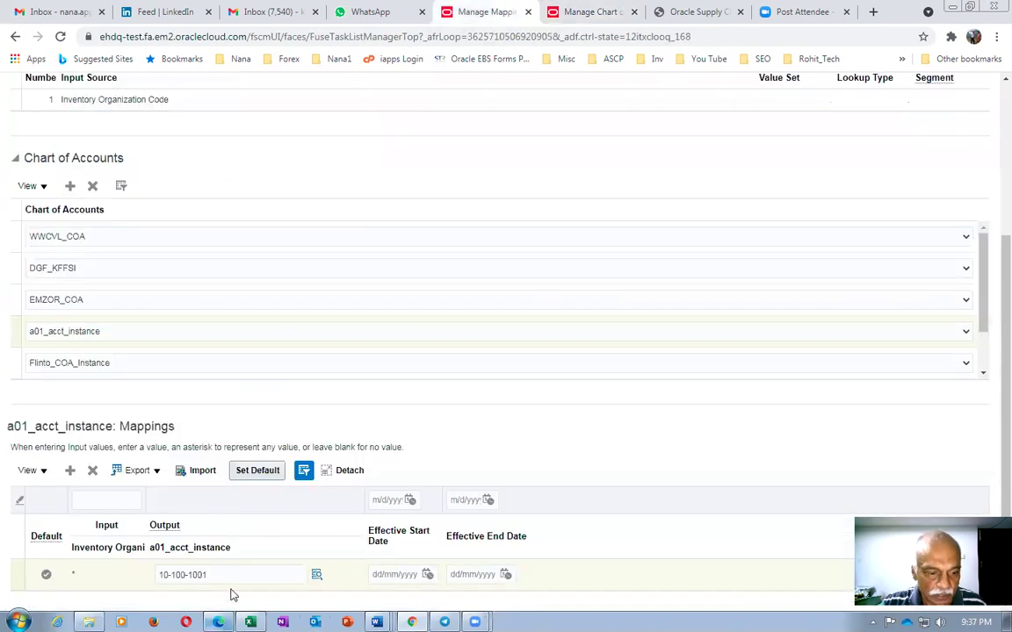
pyautogui.scroll(3, 871, 197)
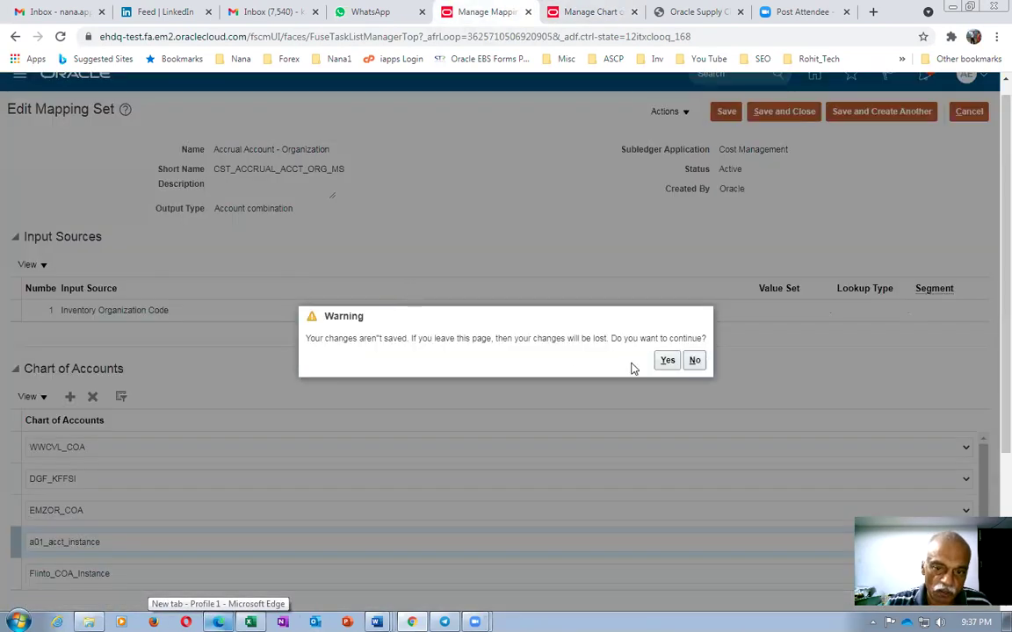
pyautogui.click(667, 360)
# Step: Reopen the Accrual Account - Organization mapping set and compare its a01_acct_instance mapping with the a01_accounting value list
pyautogui.click(69, 276)
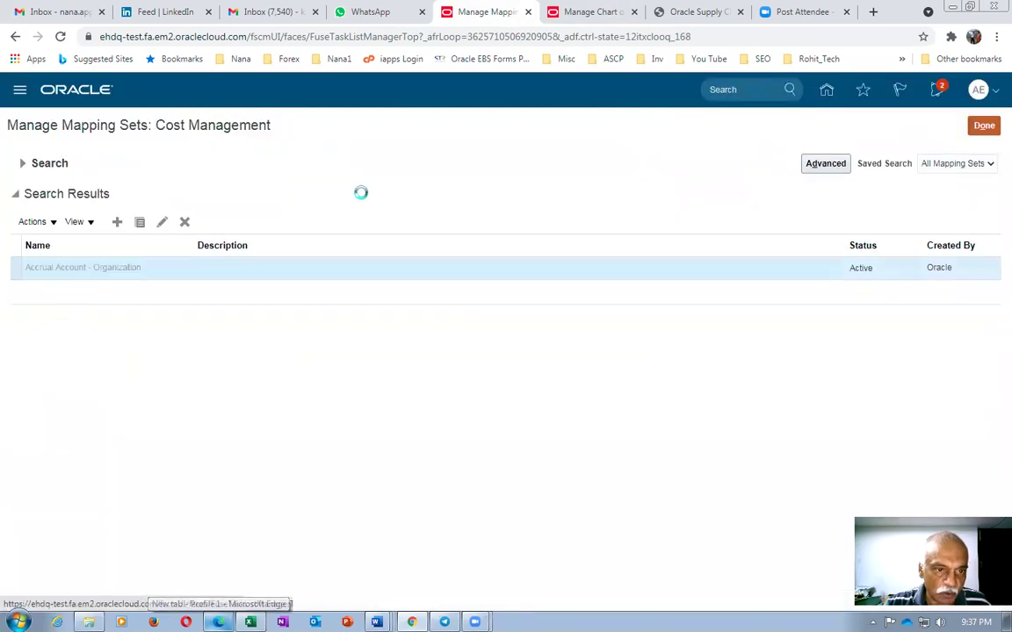
pyautogui.scroll(-3, 347, 337)
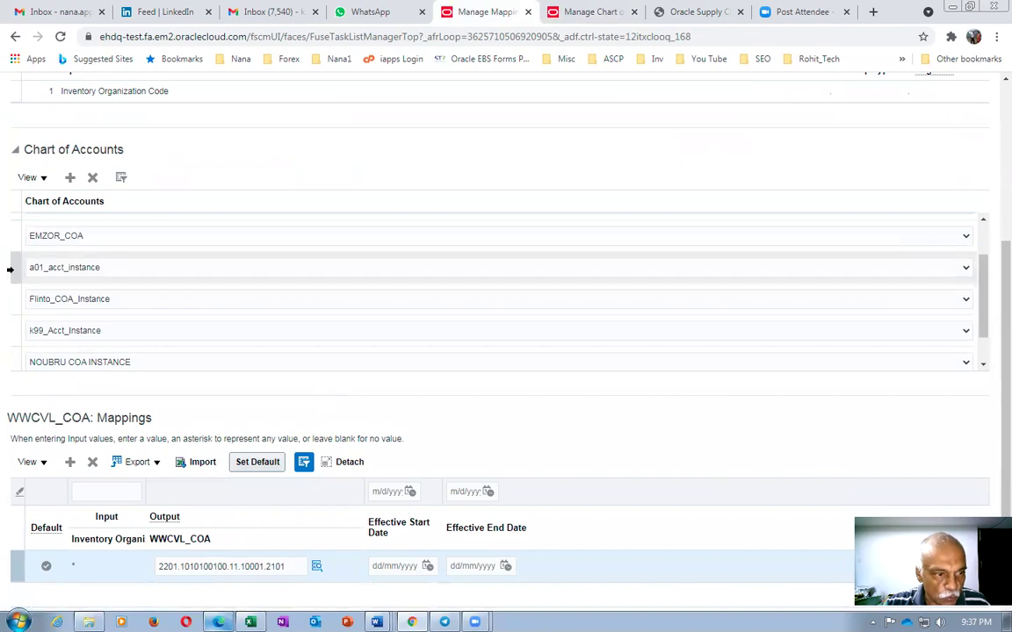
pyautogui.click(12, 270)
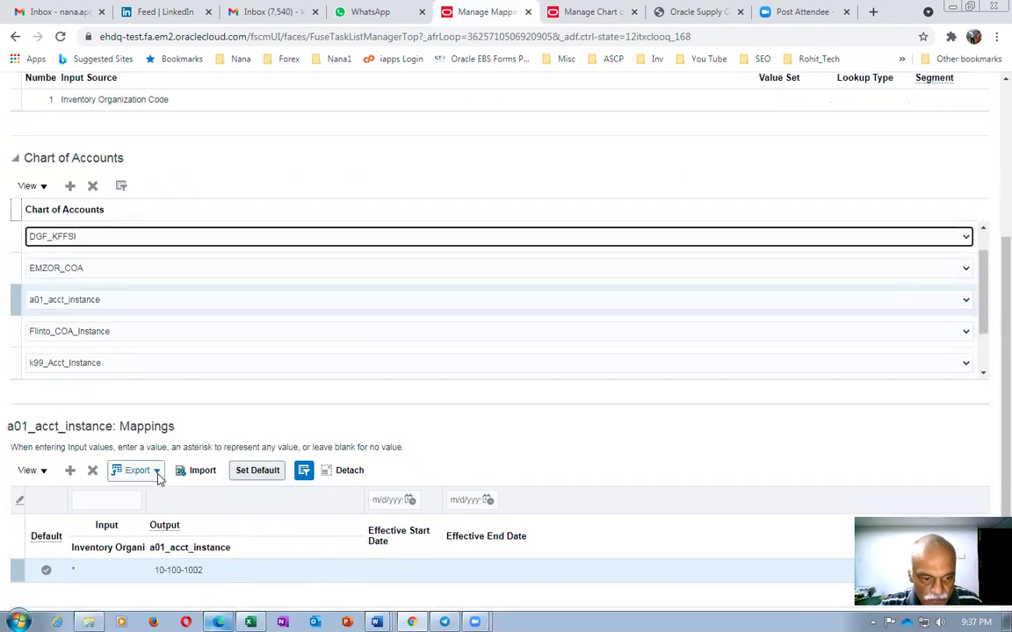
pyautogui.click(583, 10)
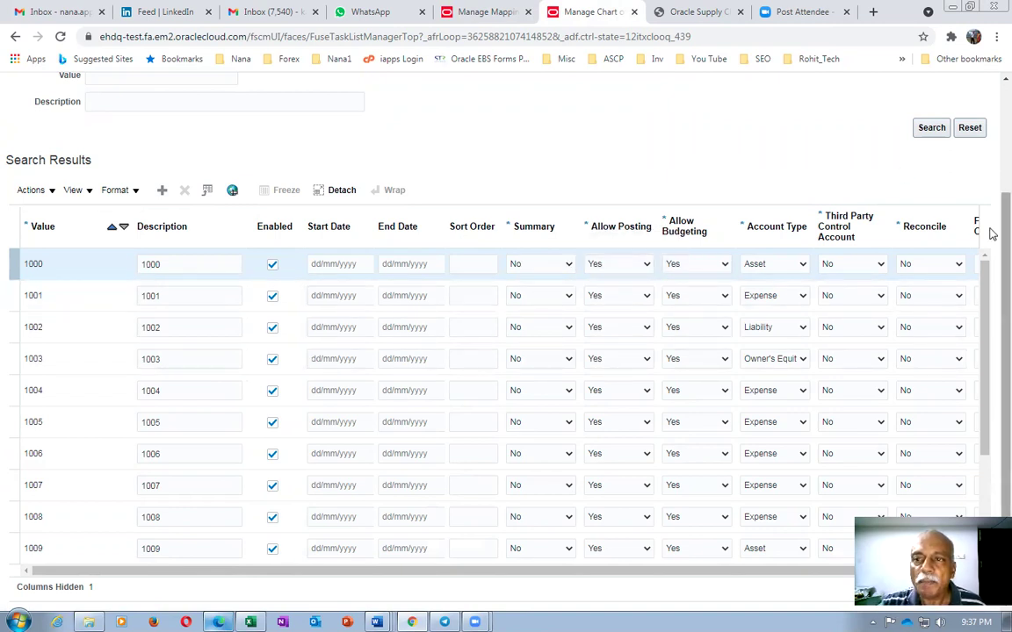
pyautogui.click(483, 12)
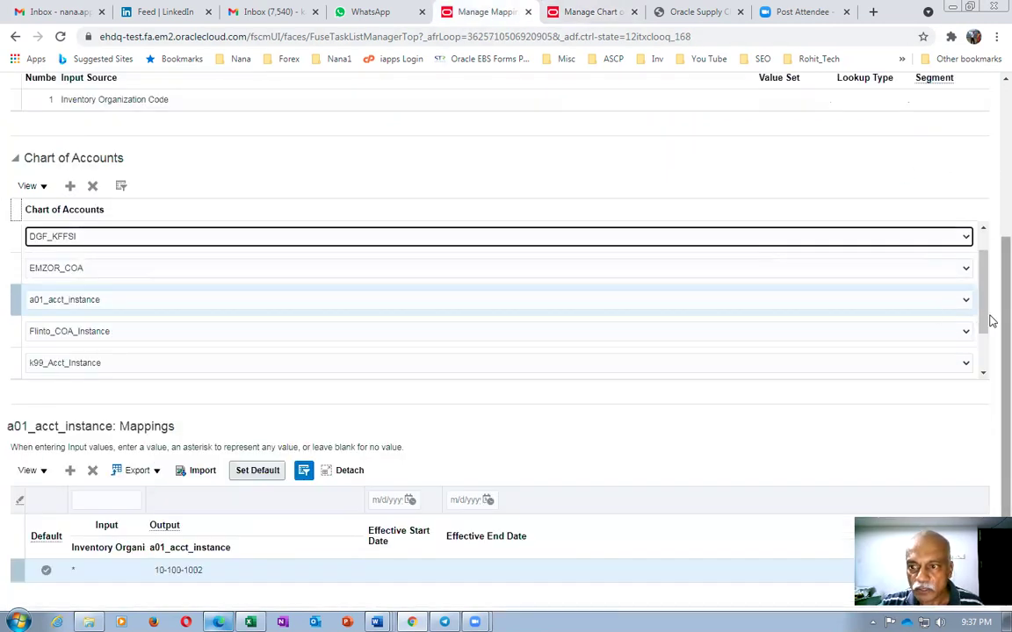
# Step: Leave the Accrual Account - Organization mapping set without saving and return to the Manufacturing and Supply Chain Materials Management setup
pyautogui.scroll(3, 988, 320)
pyautogui.scroll(-3, 441, 286)
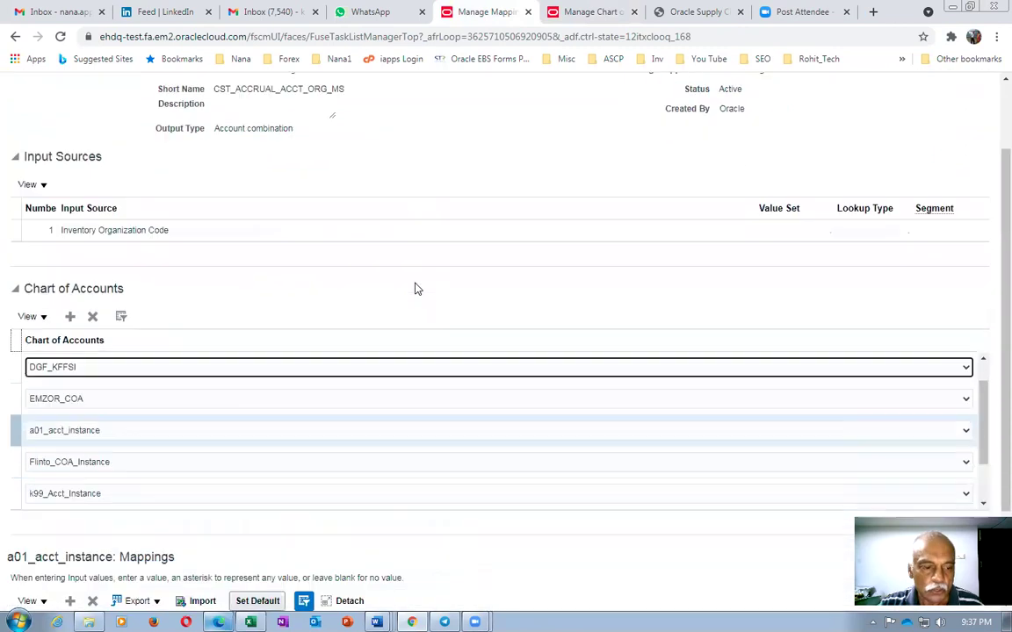
pyautogui.scroll(3, 803, 198)
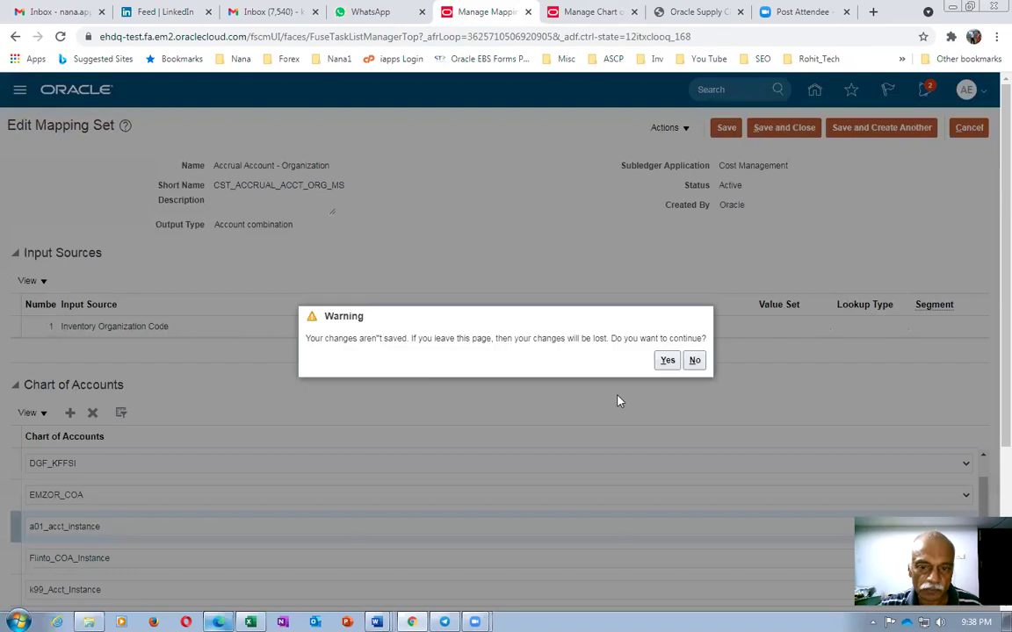
pyautogui.click(668, 360)
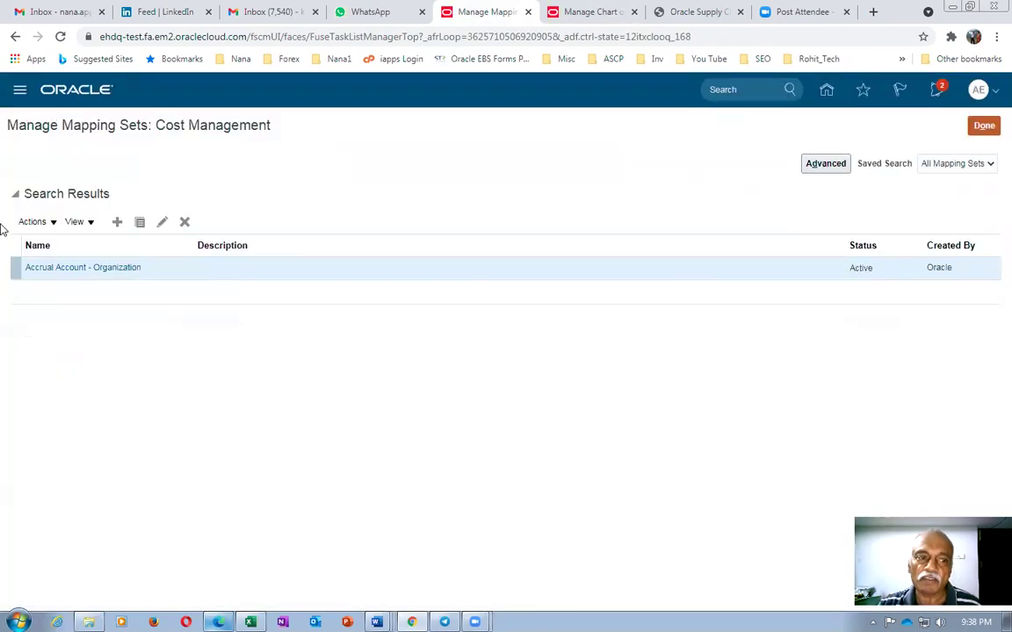
pyautogui.click(983, 125)
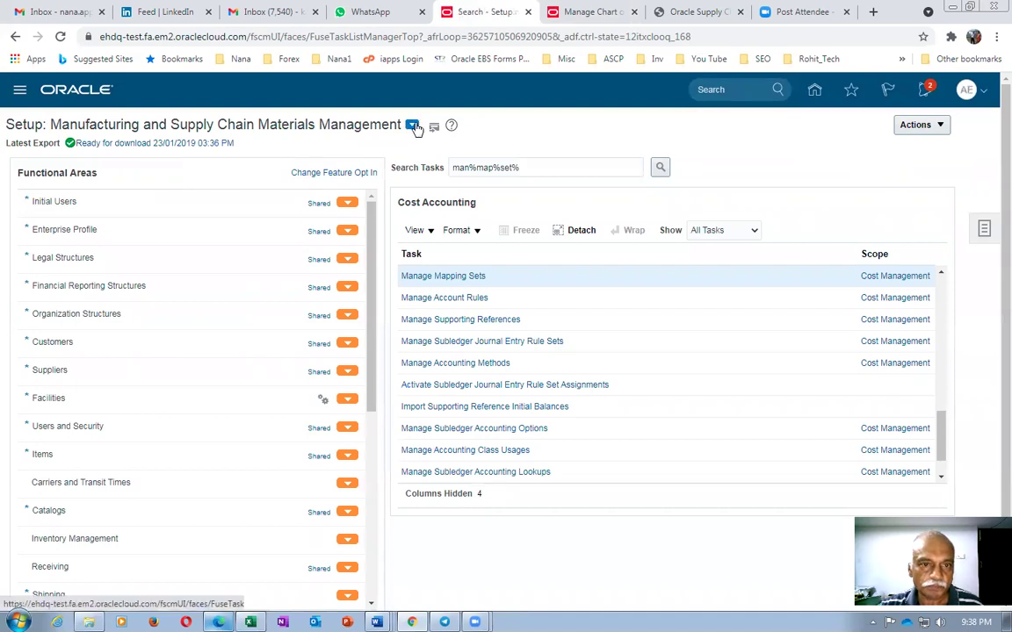
# Step: Switch the setup to Procurement, search its tasks for "man%map%set%" and open Manage Mapping Sets for Receipt Accounting
pyautogui.click(412, 125)
pyautogui.click(341, 287)
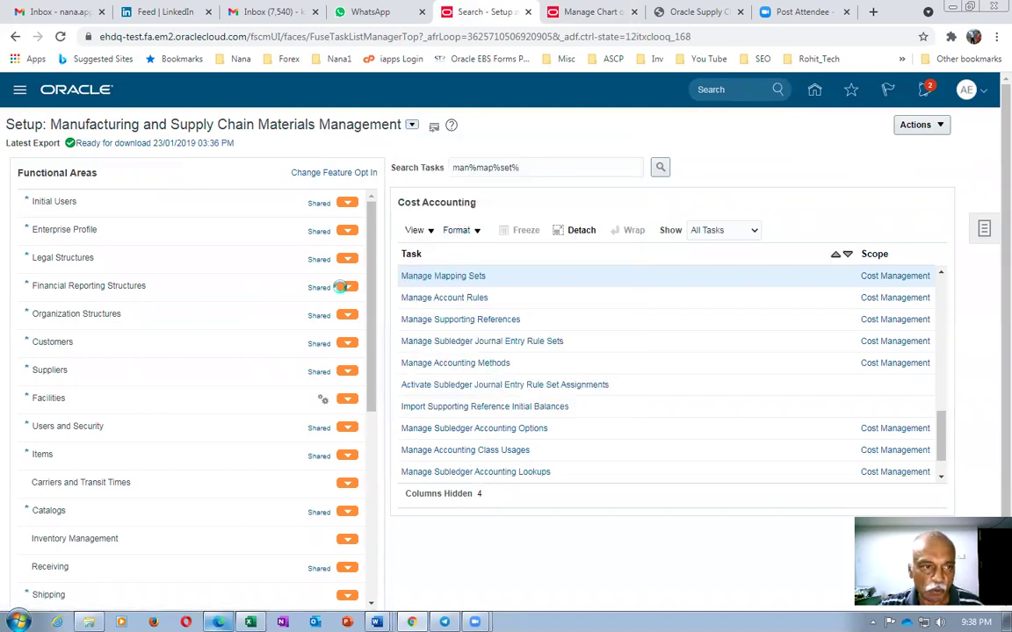
pyautogui.click(547, 157)
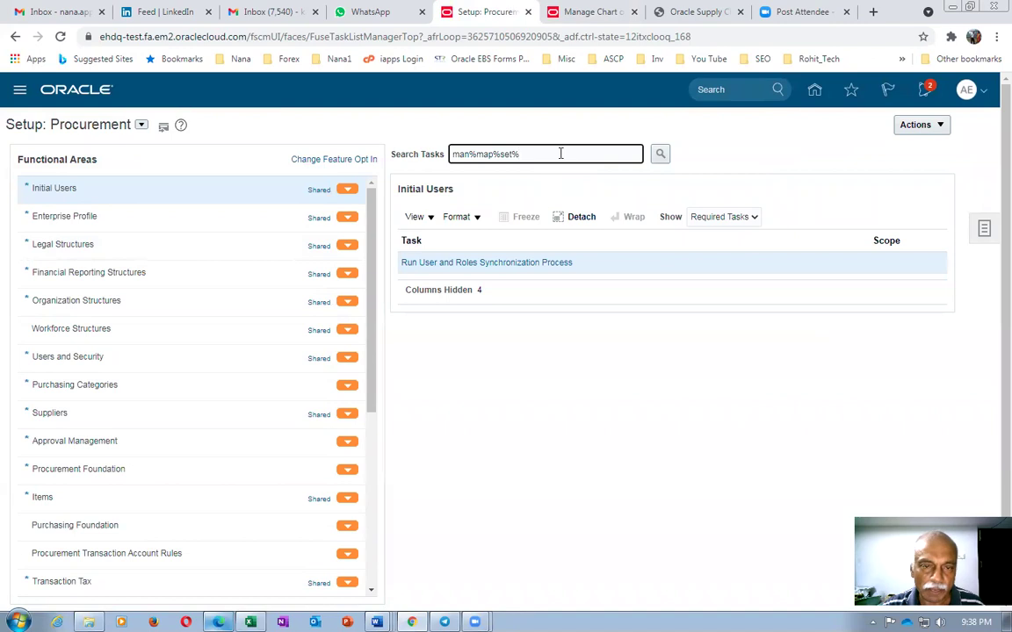
pyautogui.press('Return')
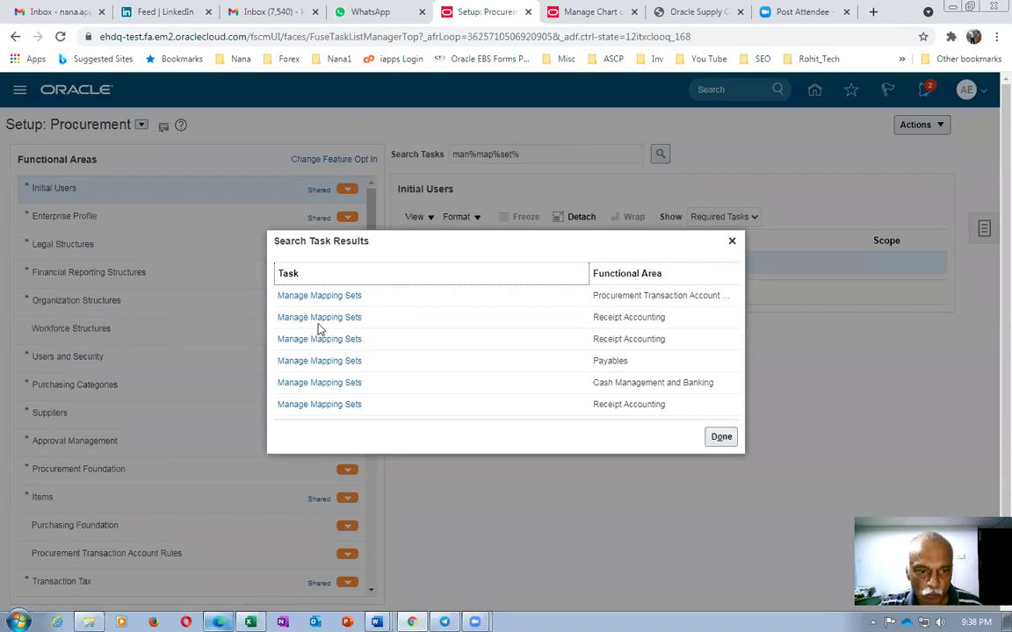
pyautogui.click(318, 321)
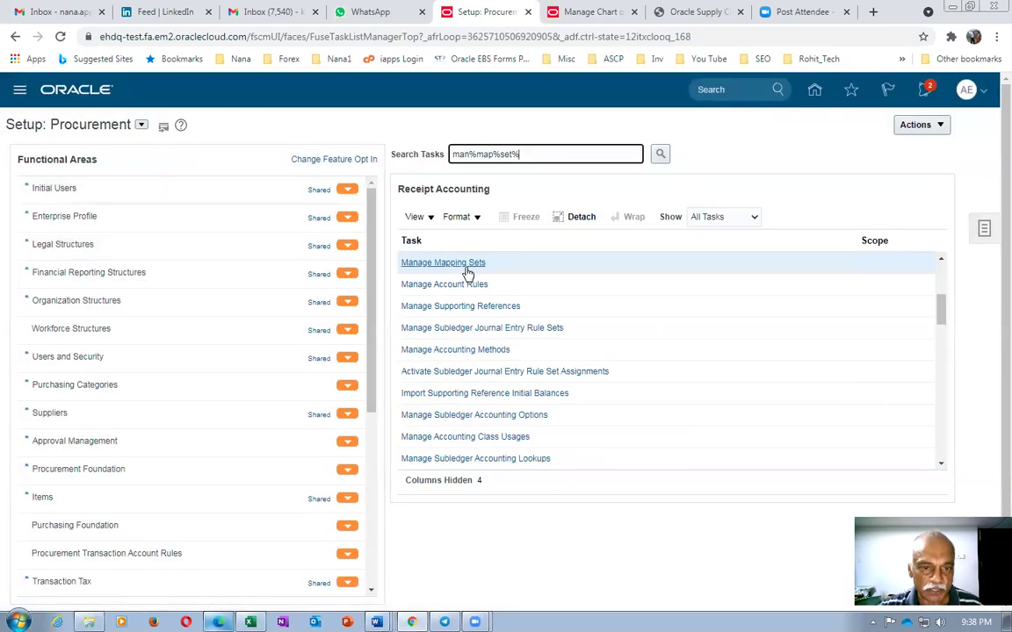
pyautogui.click(468, 269)
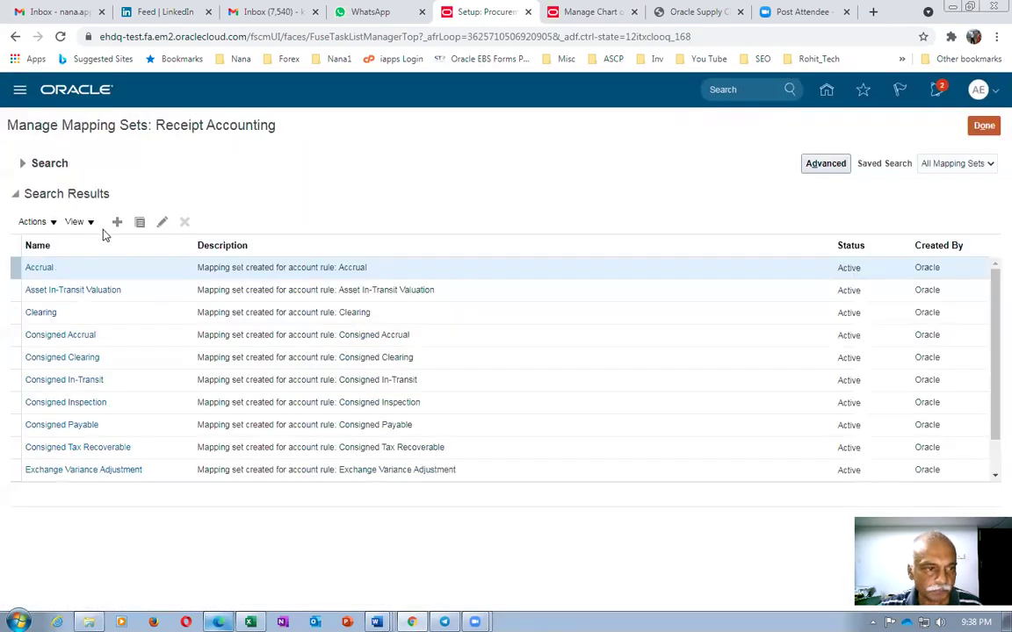
# Step: Find the Receiving Inspection mapping set by name among the Receipt Accounting mapping sets and open it
pyautogui.click(21, 165)
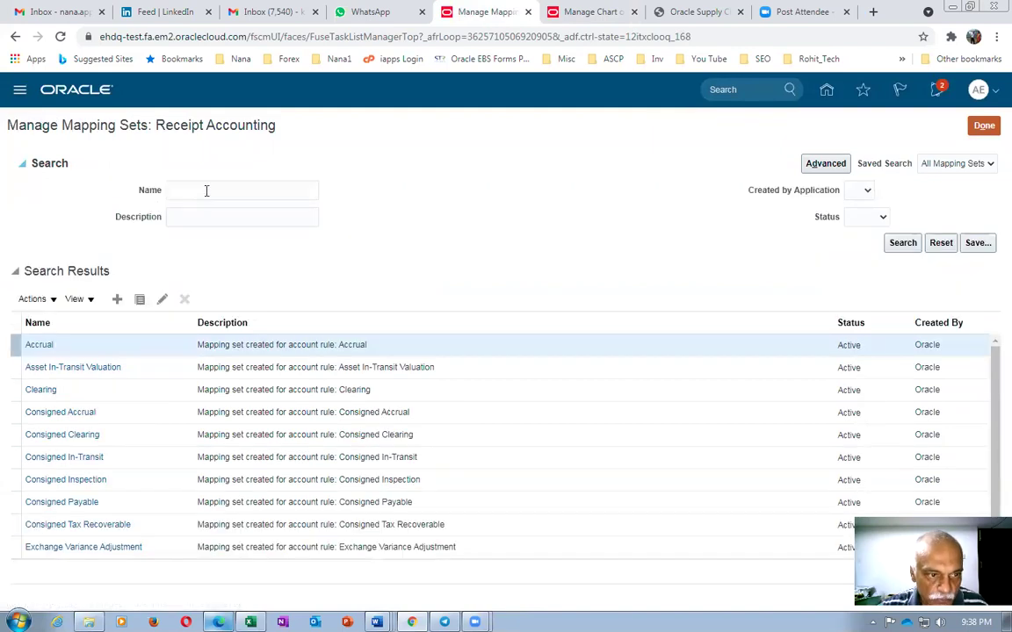
pyautogui.click(218, 187)
pyautogui.write('Re')
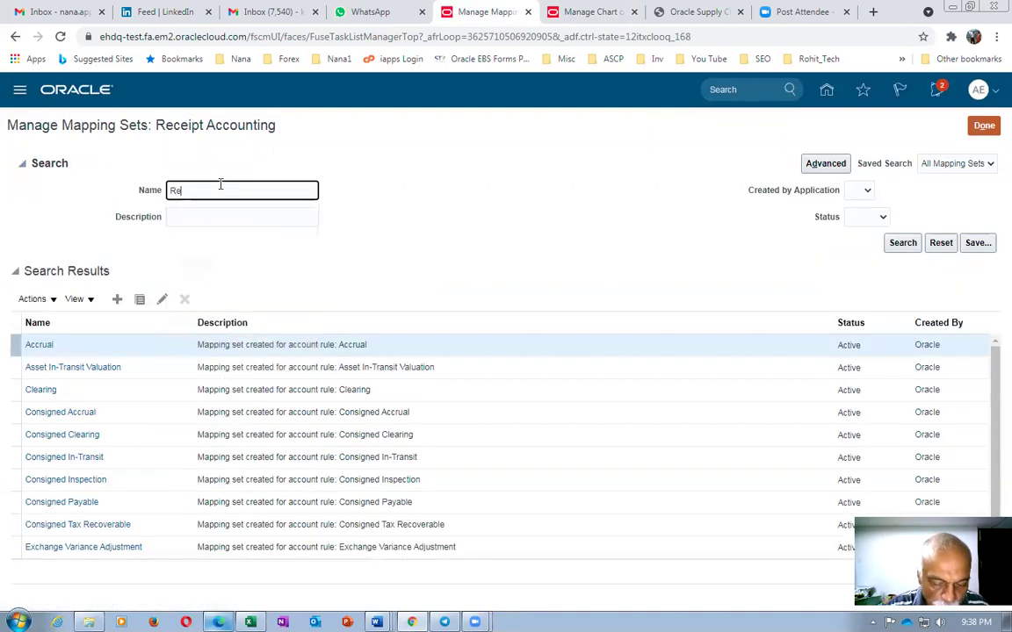
pyautogui.press('Return')
pyautogui.click(66, 268)
# Step: Set the output of the default a01_acct_instance mapping to 10-100-1001
pyautogui.scroll(-3, 434, 409)
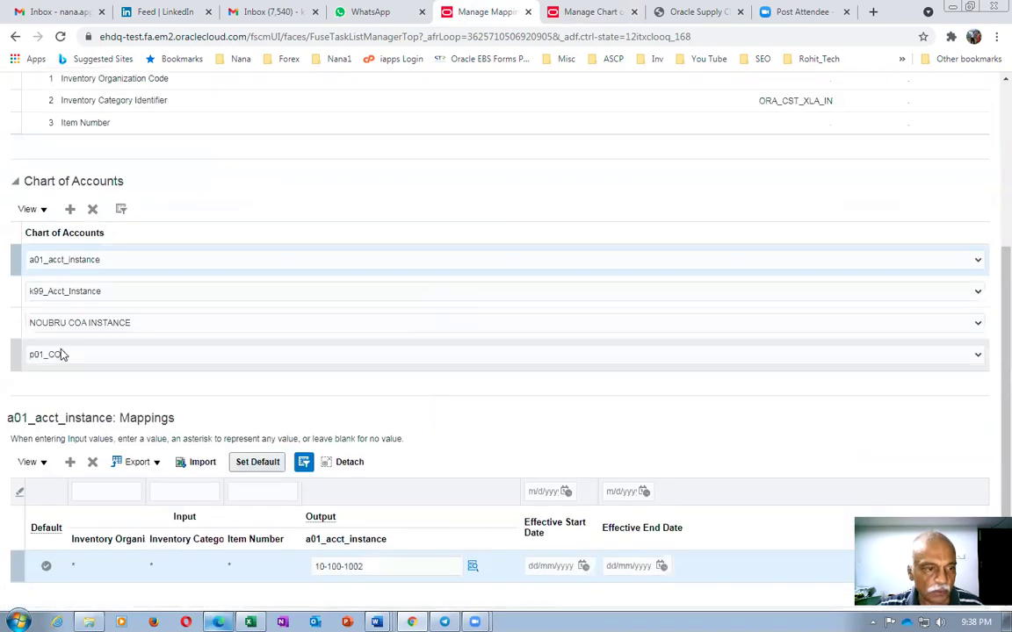
pyautogui.click(380, 567)
pyautogui.press('BackSpace')
pyautogui.write('1')
pyautogui.press('Tab')
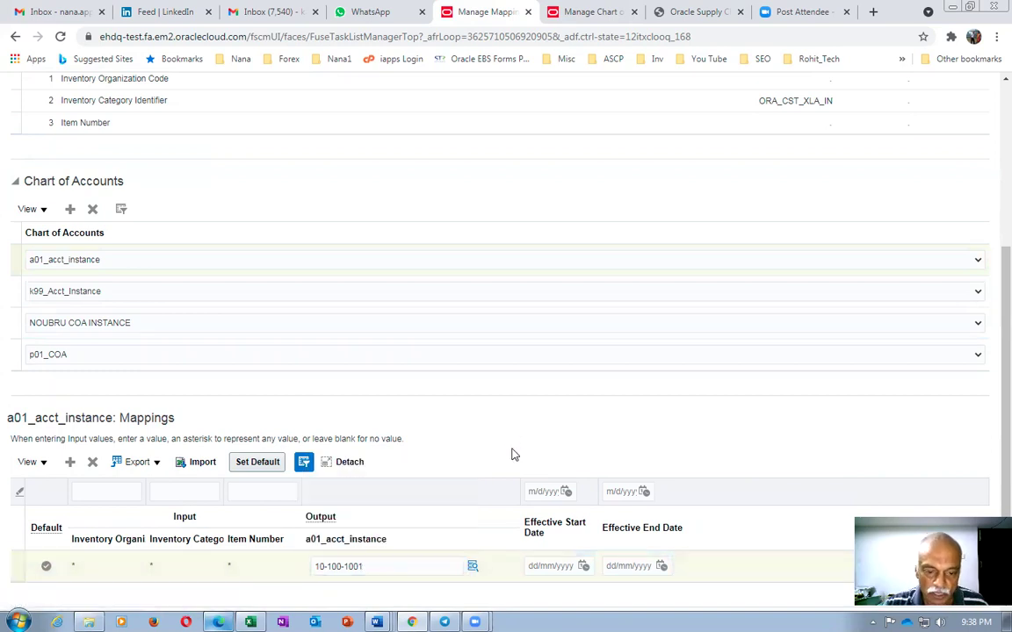
# Step: Check account value 1001 in the a01_accounting value list, and save and close the Receiving Inspection mapping set
pyautogui.click(586, 11)
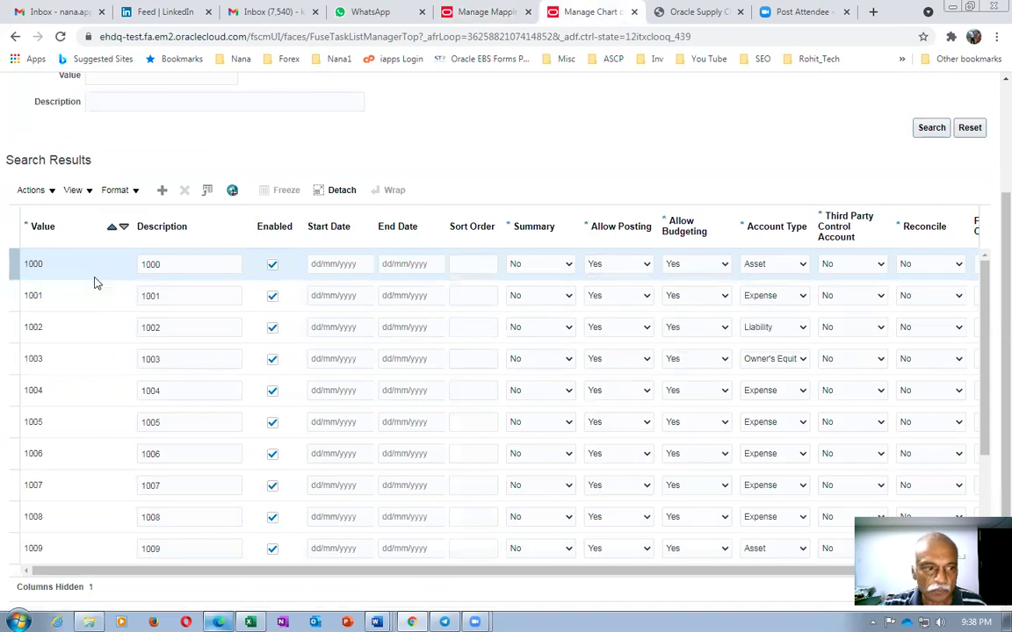
pyautogui.click(485, 12)
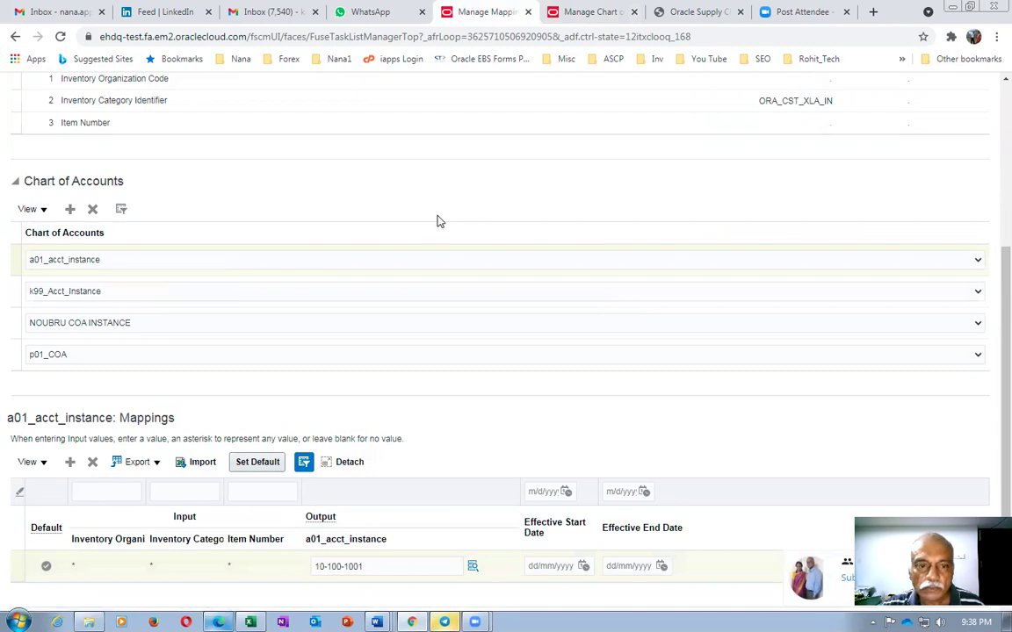
pyautogui.scroll(3, 530, 218)
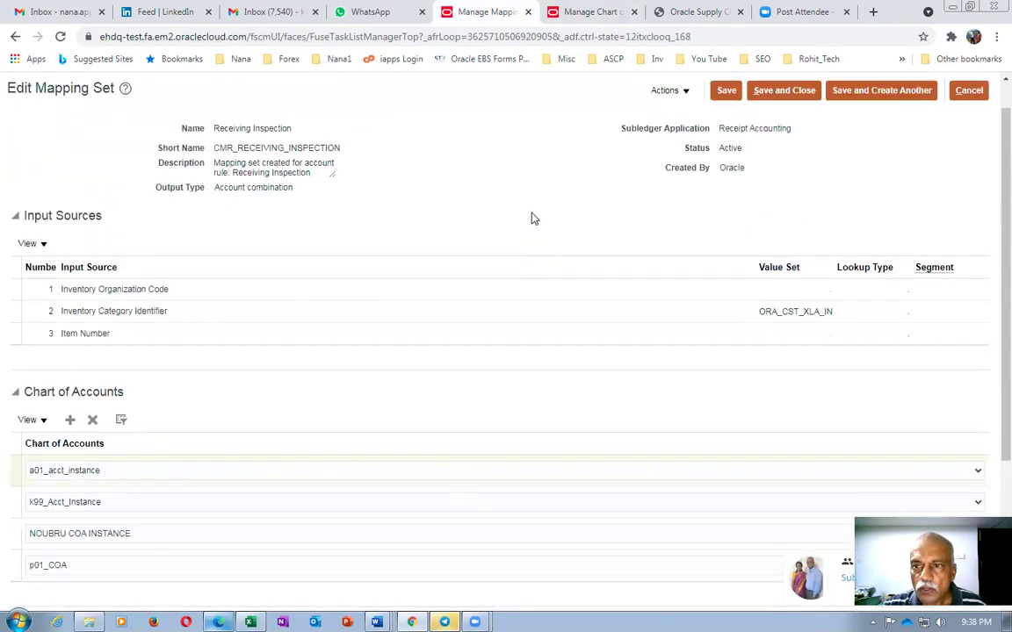
pyautogui.click(795, 128)
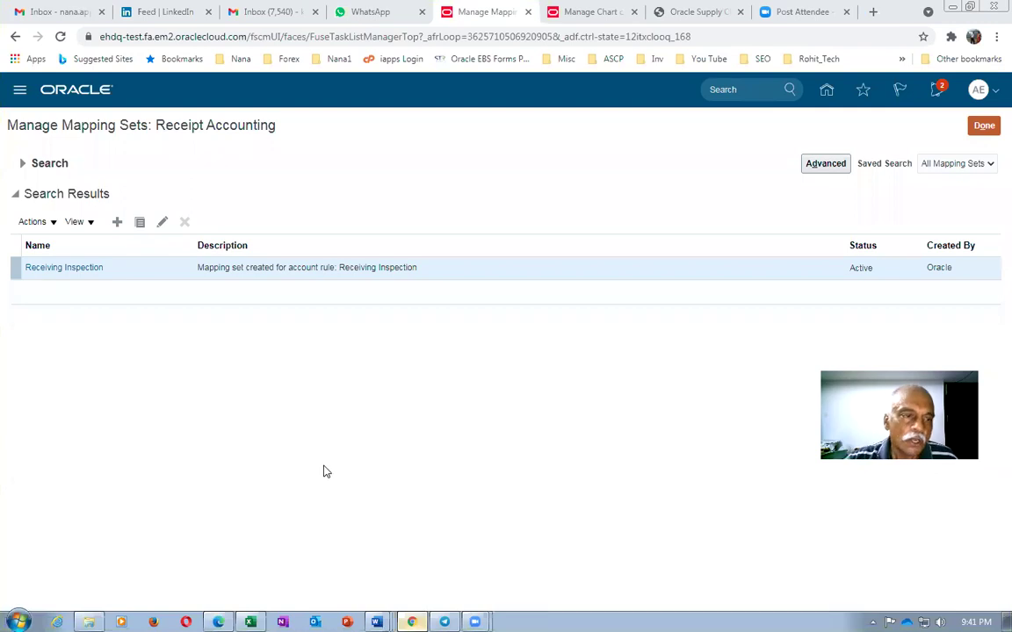
# Step: Switch to the P_to_P_Process workbook in Excel and examine the Receiving Inspection, Inventory AP Accrual and Inventory Valuation entries on Sheet2
pyautogui.hotkey('alt', 'Tab')
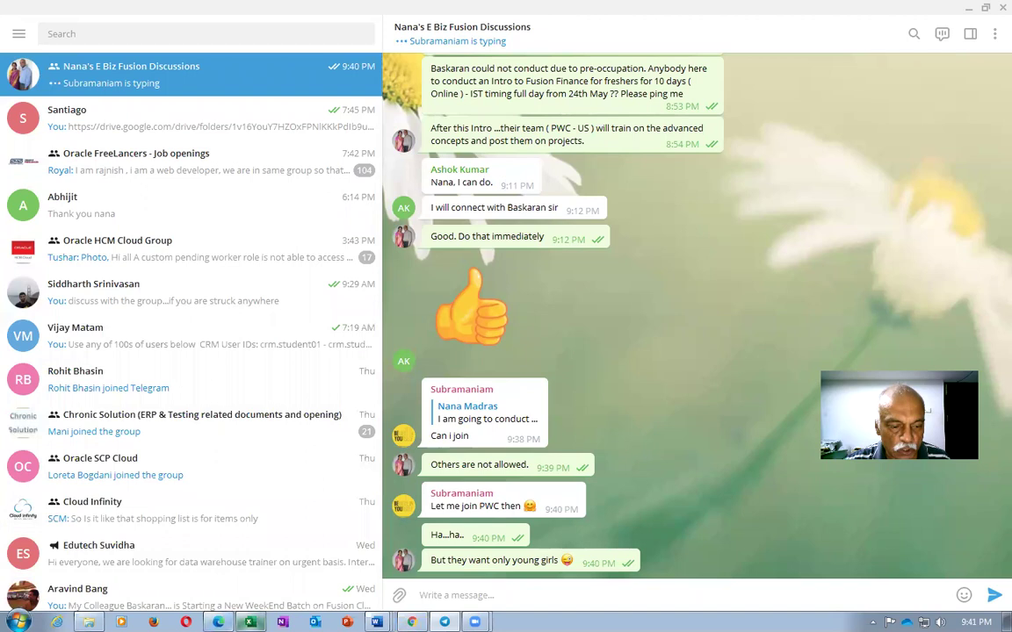
pyautogui.hotkey('alt', 'Tab')
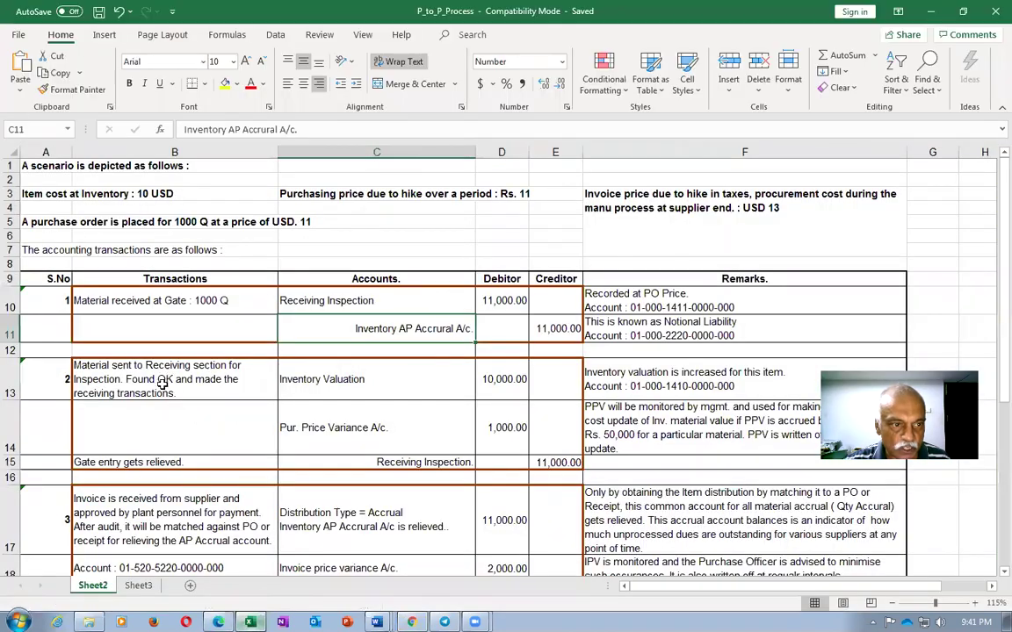
pyautogui.click(307, 301)
pyautogui.click(449, 331)
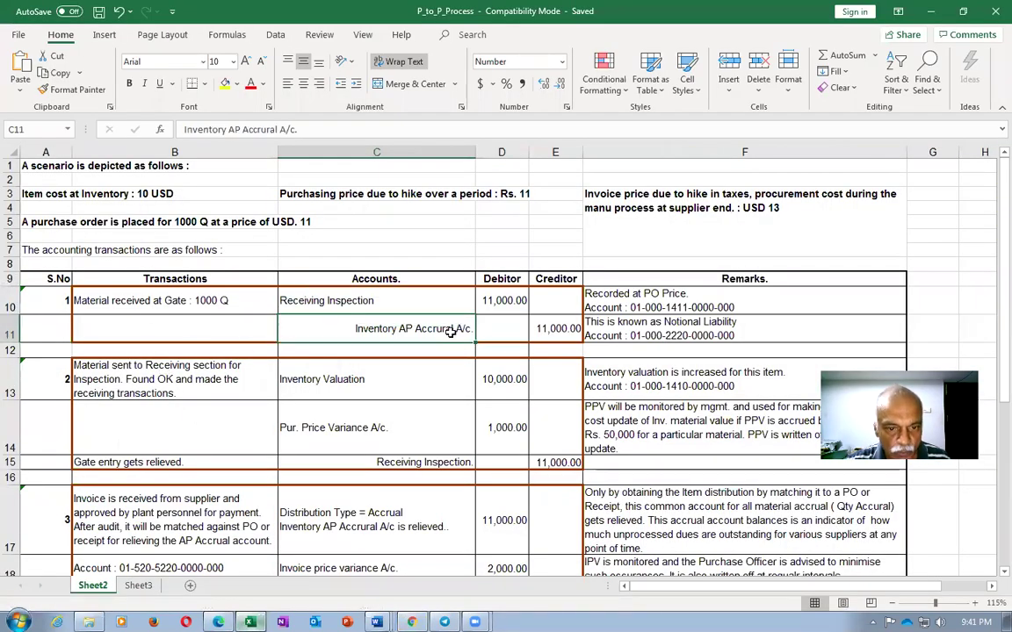
pyautogui.click(358, 385)
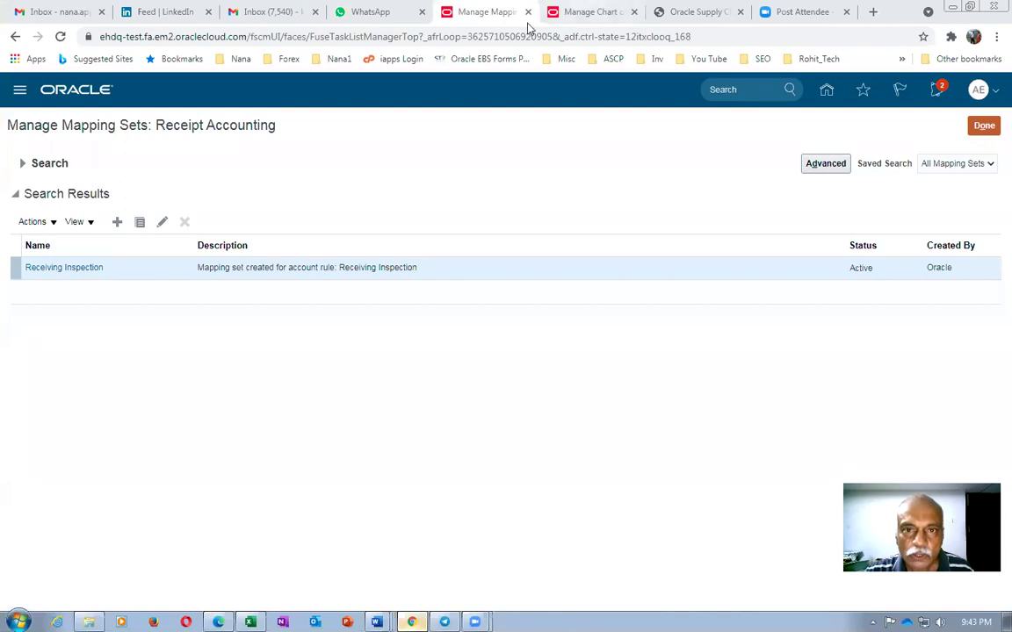
# Step: Compare the Receiving Inspection entry in transaction 1 with the Inventory Valuation entry in transaction 2 on Sheet2 of the P_to_P_Process workbook in Excel
pyautogui.hotkey('ctrl', 'Tab')
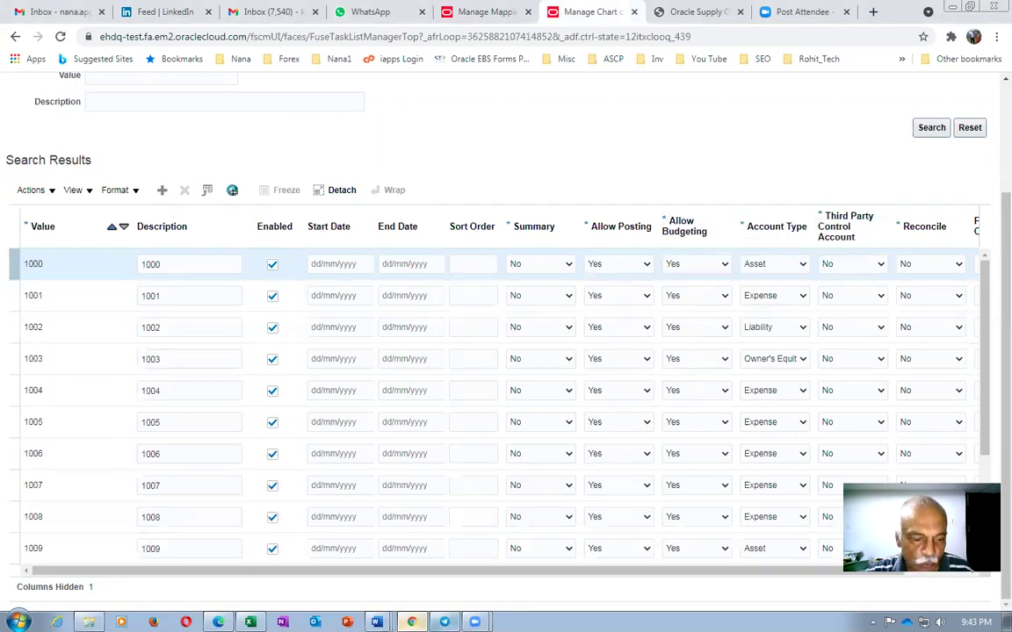
pyautogui.hotkey('alt', 'Tab')
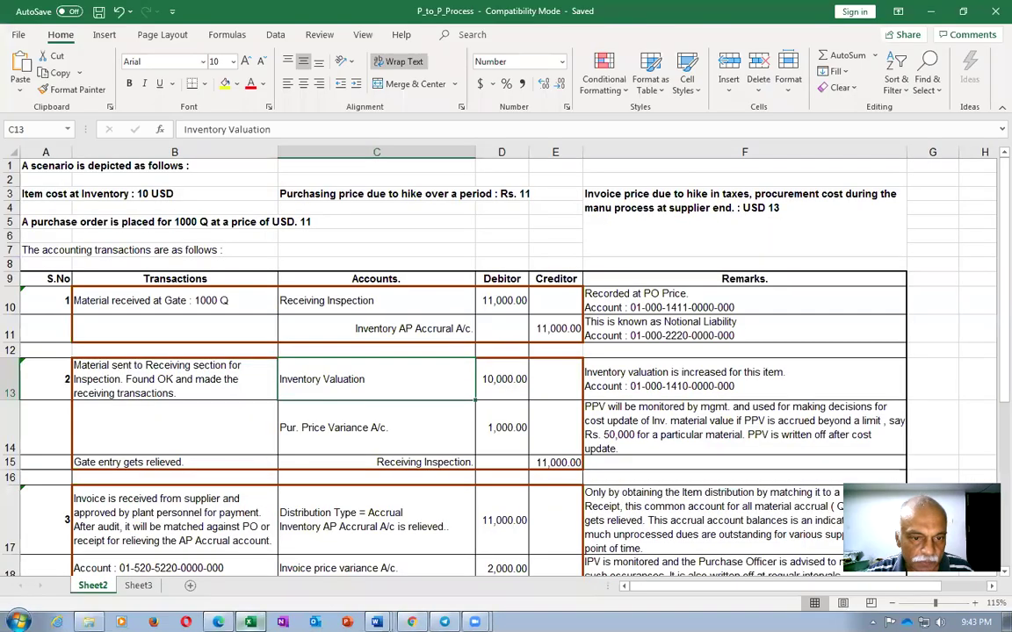
pyautogui.click(374, 322)
pyautogui.click(343, 300)
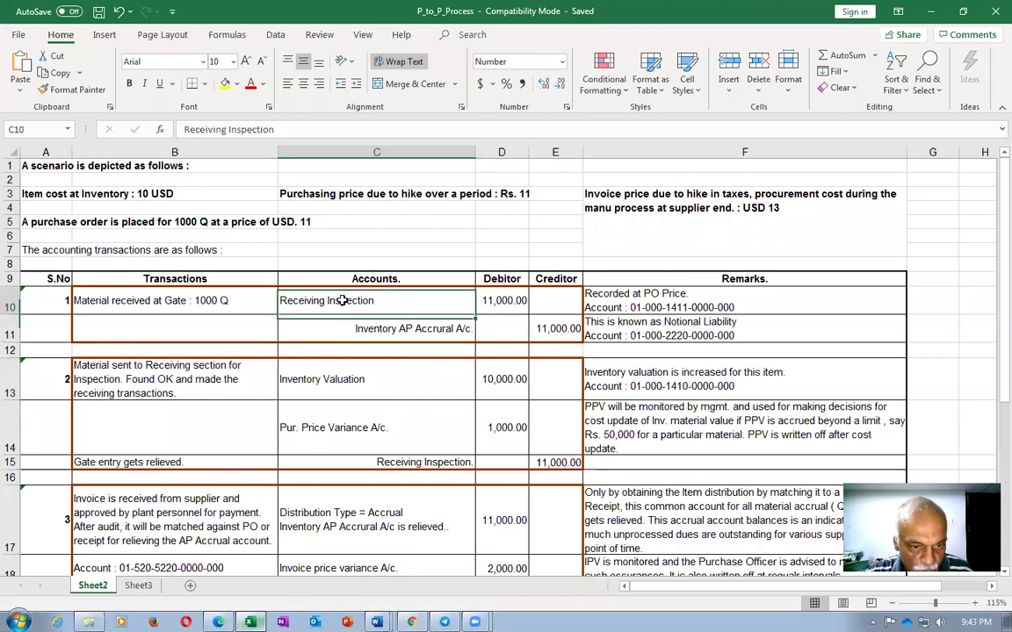
pyautogui.click(332, 382)
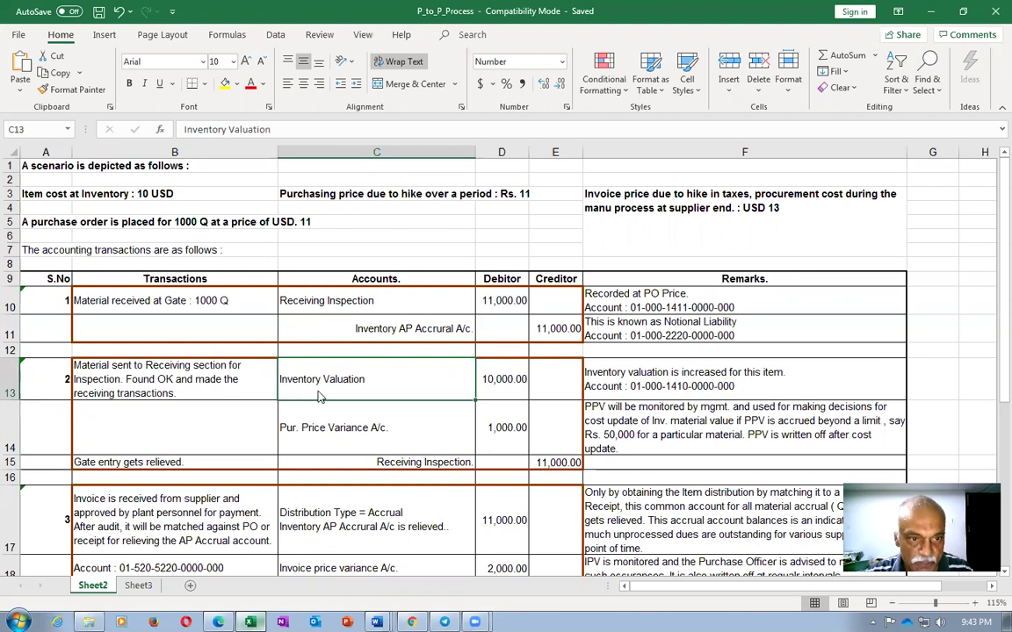
# Step: Switch back to Oracle Fusion in Chrome and search the Receipt Accounting mapping sets by name for Inven and for Valuation
pyautogui.hotkey('alt', 'Tab')
pyautogui.click(448, 12)
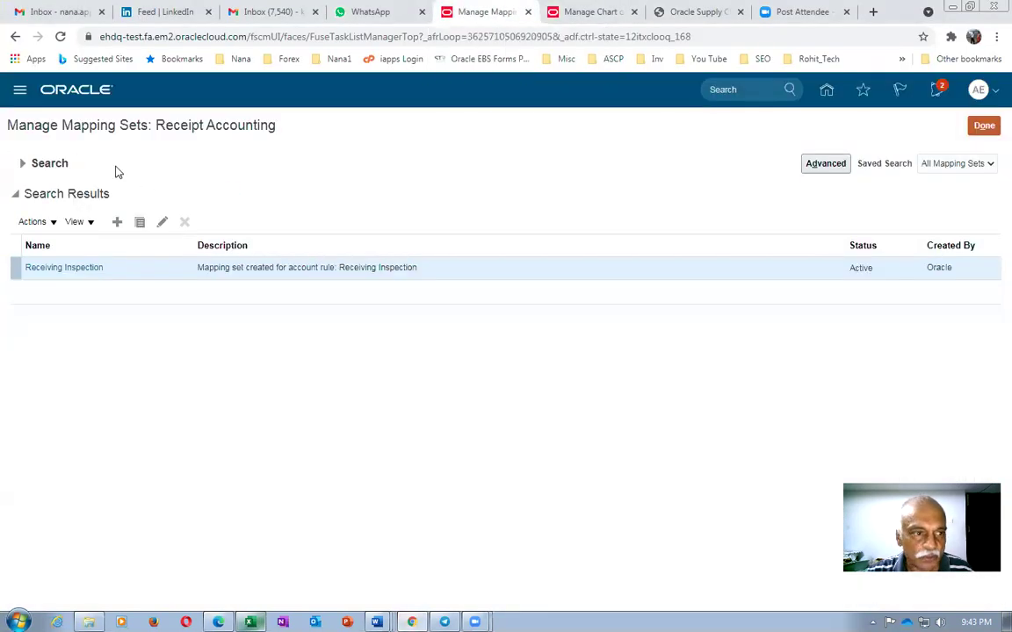
pyautogui.click(53, 163)
pyautogui.click(250, 194)
pyautogui.moveTo(251, 194); pyautogui.dragTo(112, 208)
pyautogui.write('Inv')
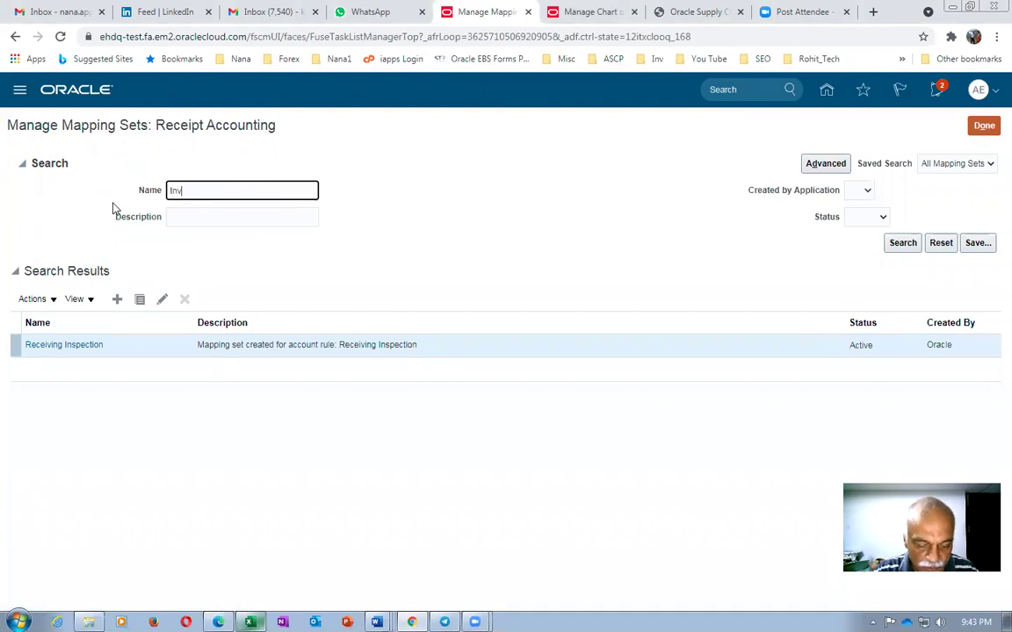
pyautogui.write('en')
pyautogui.moveTo(201, 190); pyautogui.dragTo(7, 188)
pyautogui.write('Valuation')
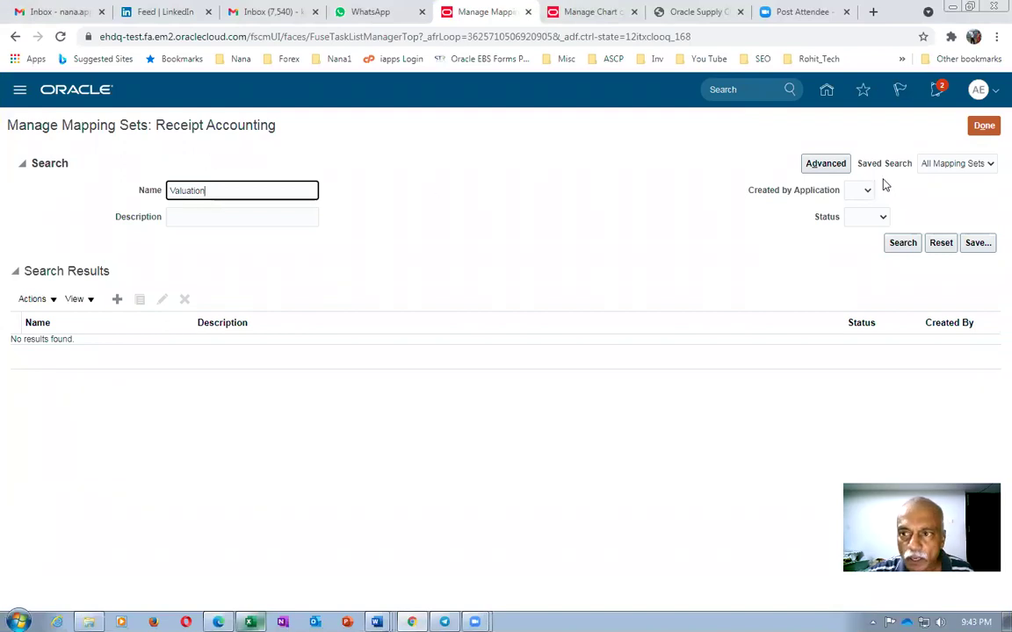
# Step: Leave Receipt Accounting, change the setup offering to Manufacturing and Supply Chain Materials Management, and open the Cost Accounting Manage Mapping Sets task using man%map%set%
pyautogui.click(982, 124)
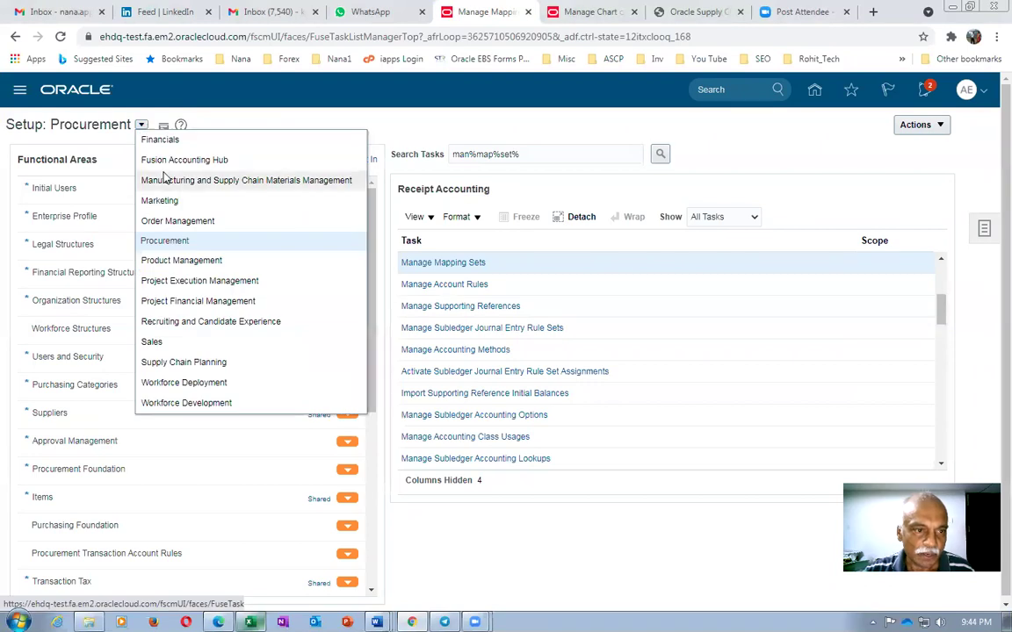
pyautogui.click(167, 180)
pyautogui.click(546, 166)
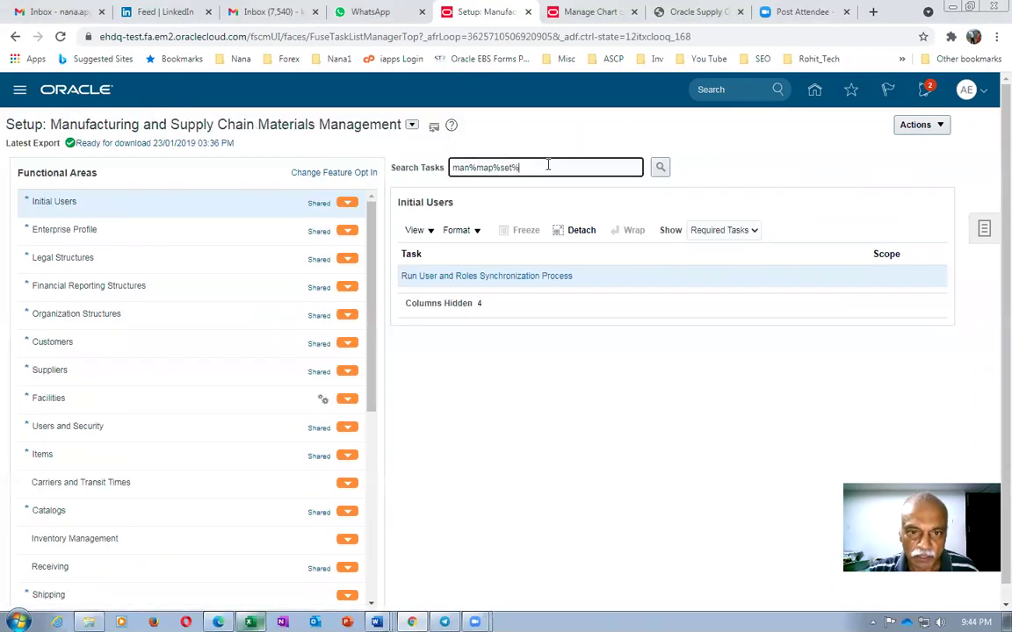
pyautogui.press('Return')
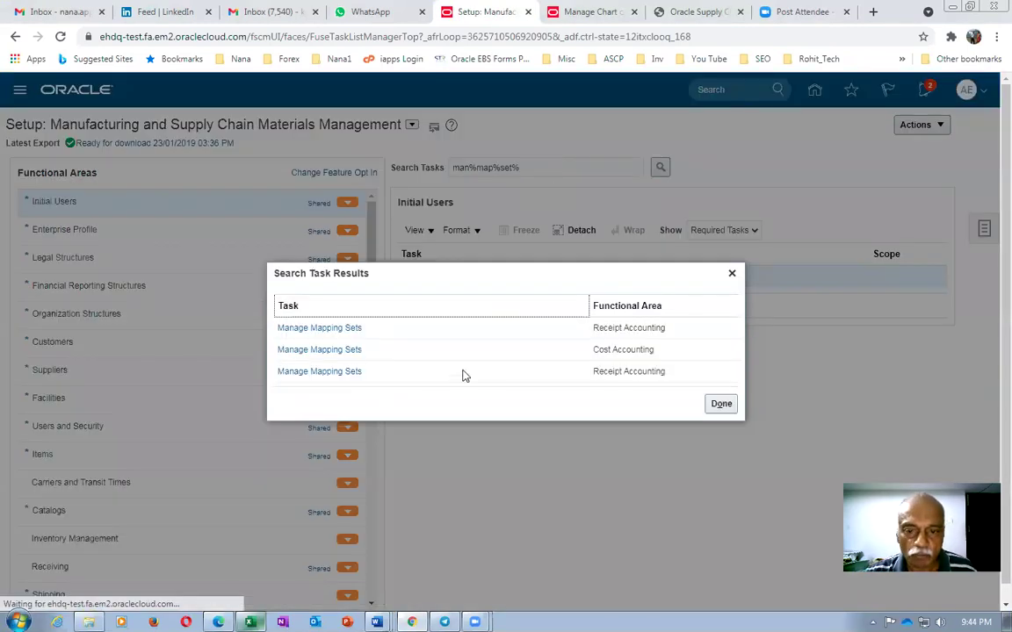
pyautogui.click(345, 349)
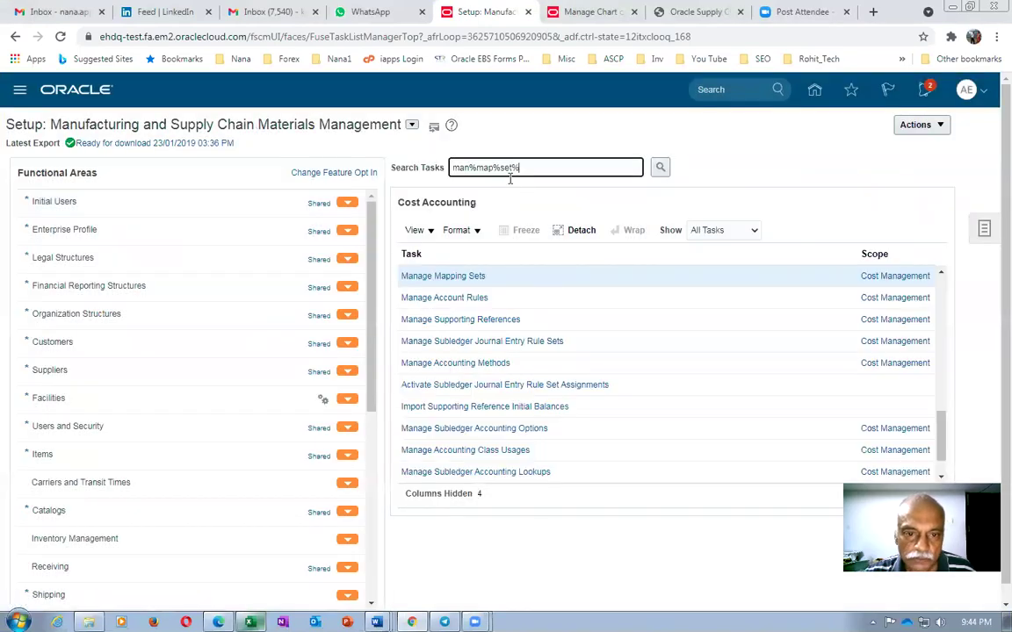
pyautogui.click(475, 277)
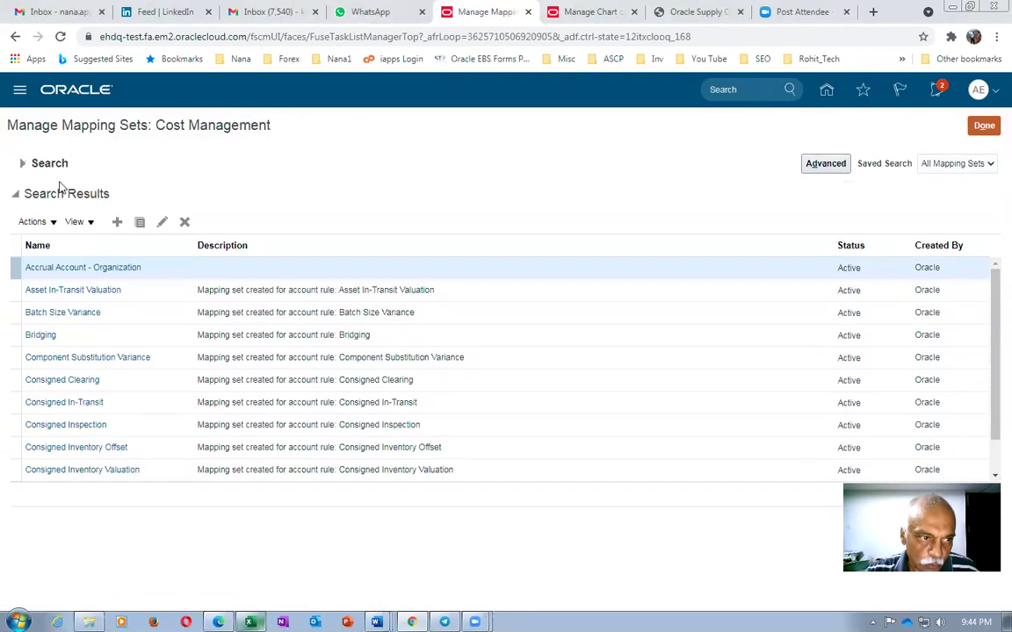
# Step: Search the Cost Management mapping sets by name for Inven and open the Inventory Valuation mapping set
pyautogui.click(22, 163)
pyautogui.click(281, 191)
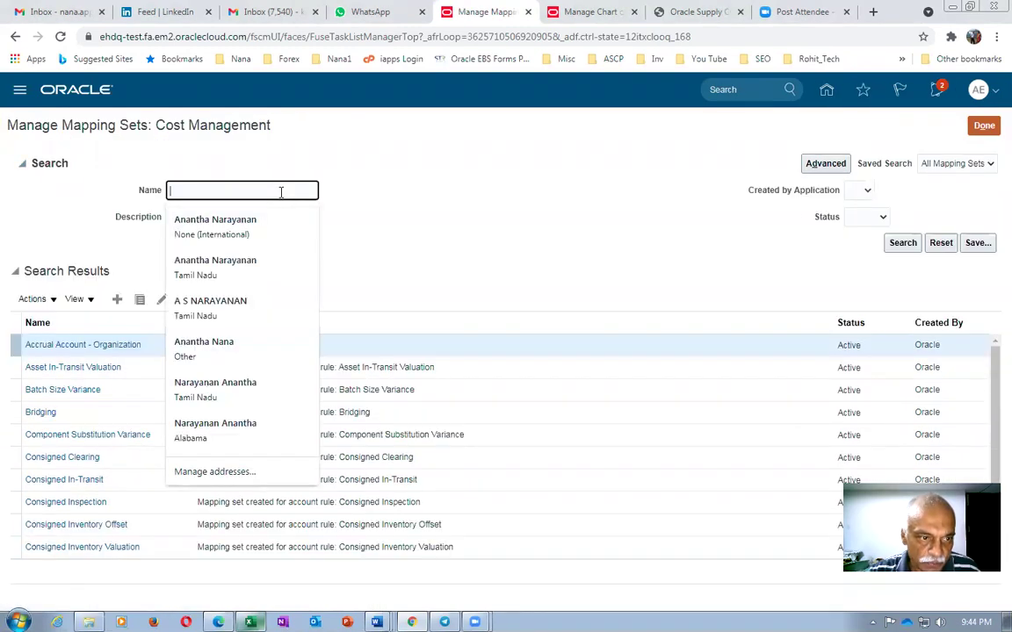
pyautogui.write('In')
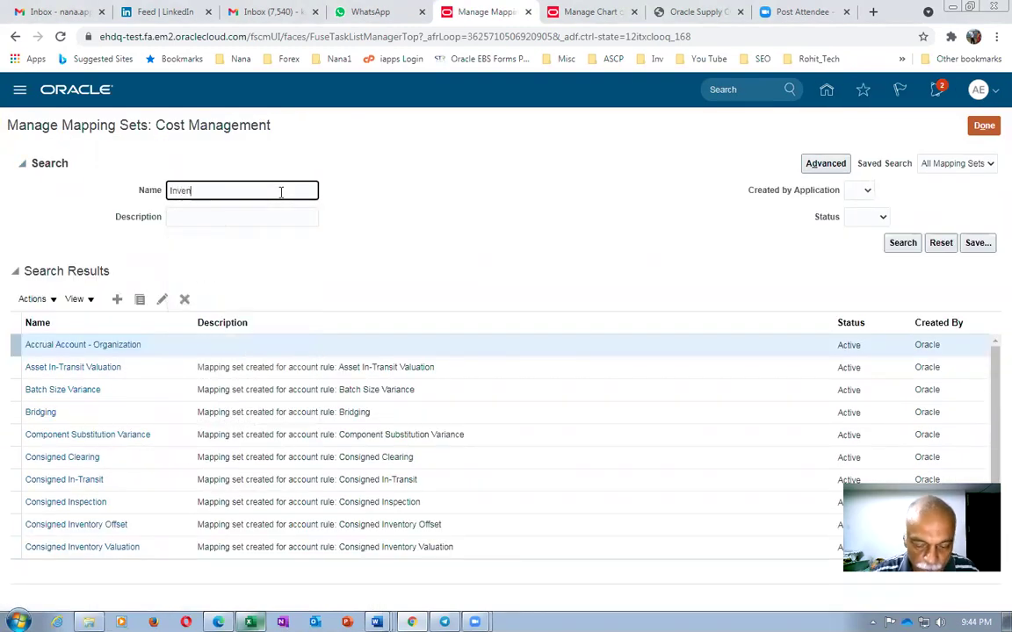
pyautogui.write('ven')
pyautogui.press('Return')
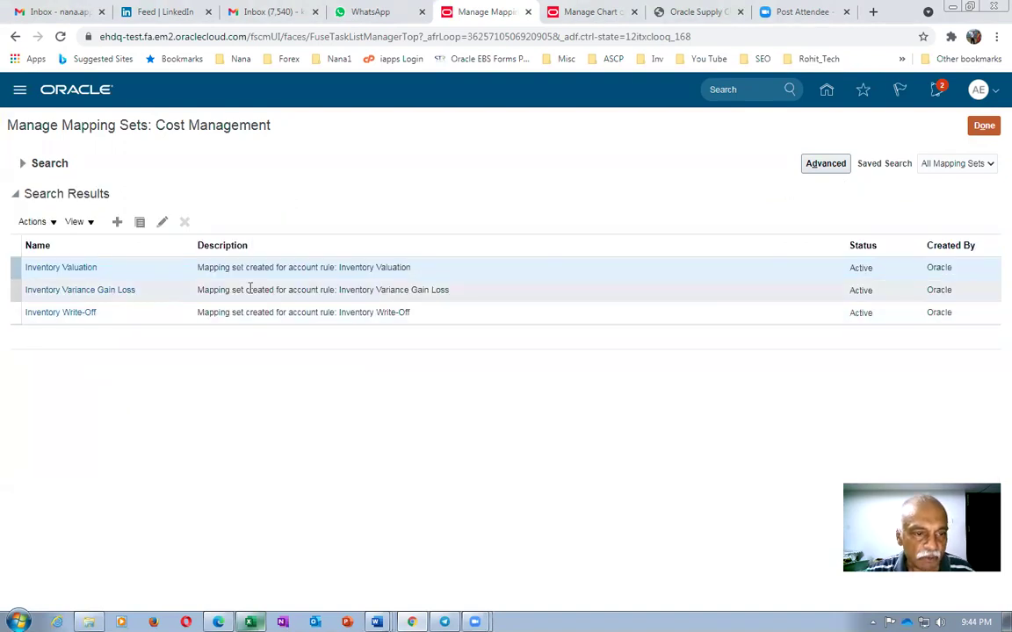
pyautogui.click(49, 269)
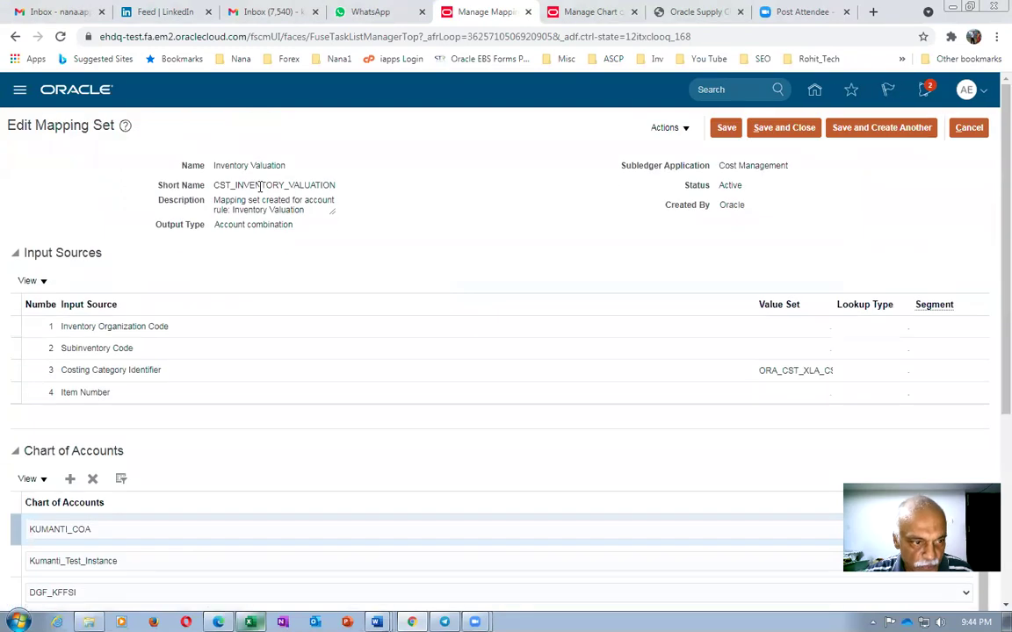
# Step: Show the a01_acct_instance mappings of the Inventory Valuation mapping set and check the output account 2000 in the a01_accounting value list
pyautogui.scroll(-3, 259, 191)
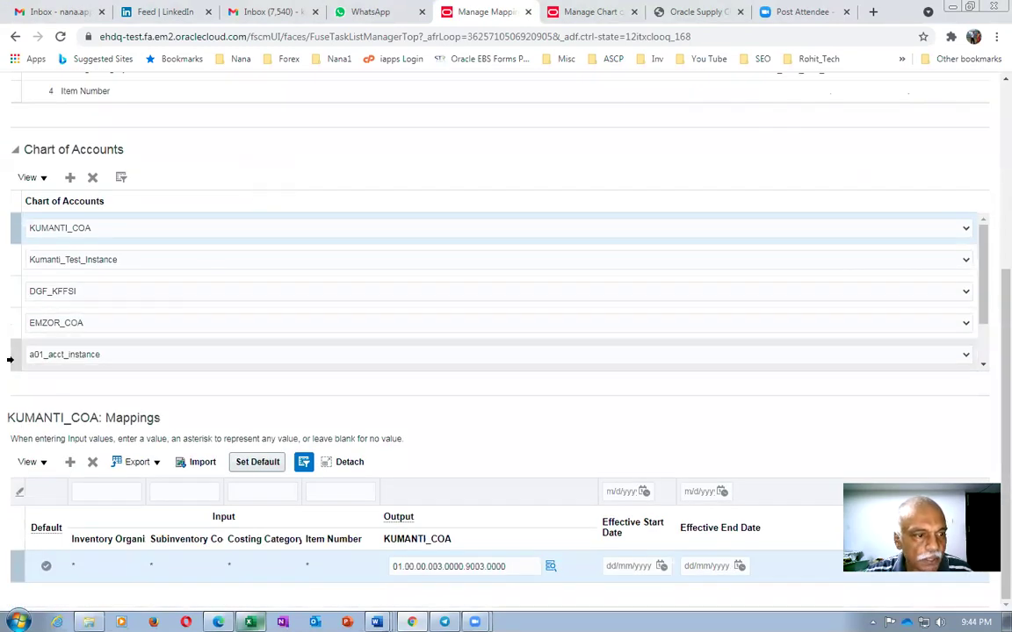
pyautogui.click(13, 355)
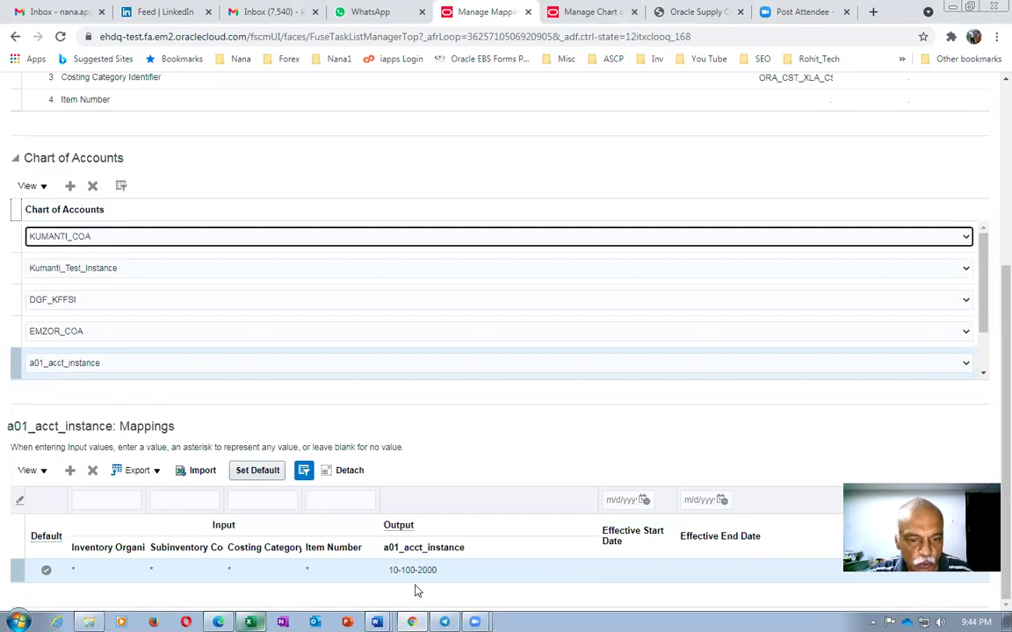
pyautogui.click(578, 14)
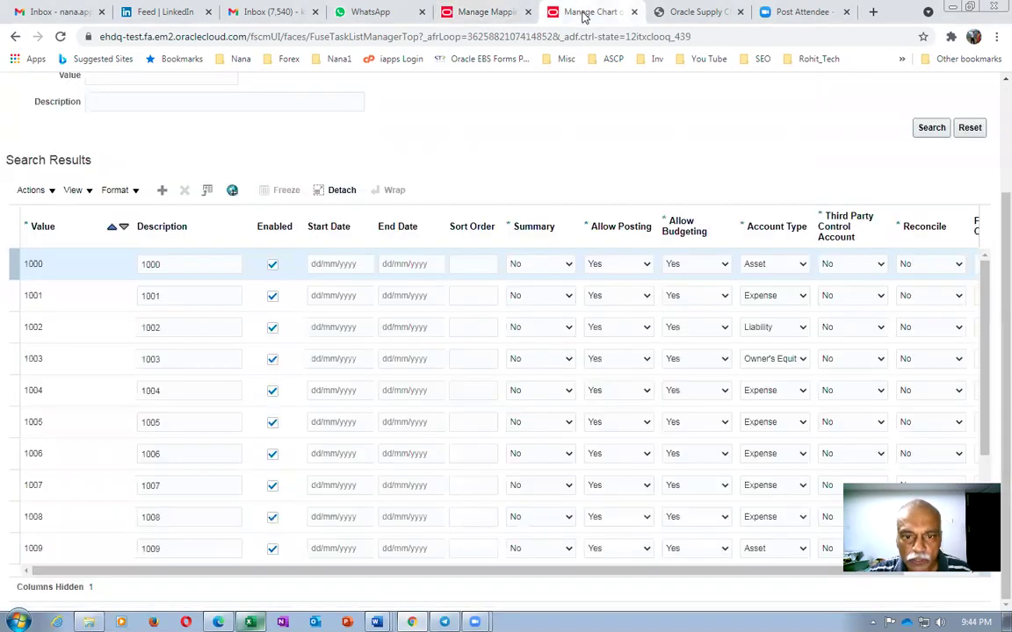
pyautogui.scroll(-2, 149, 451)
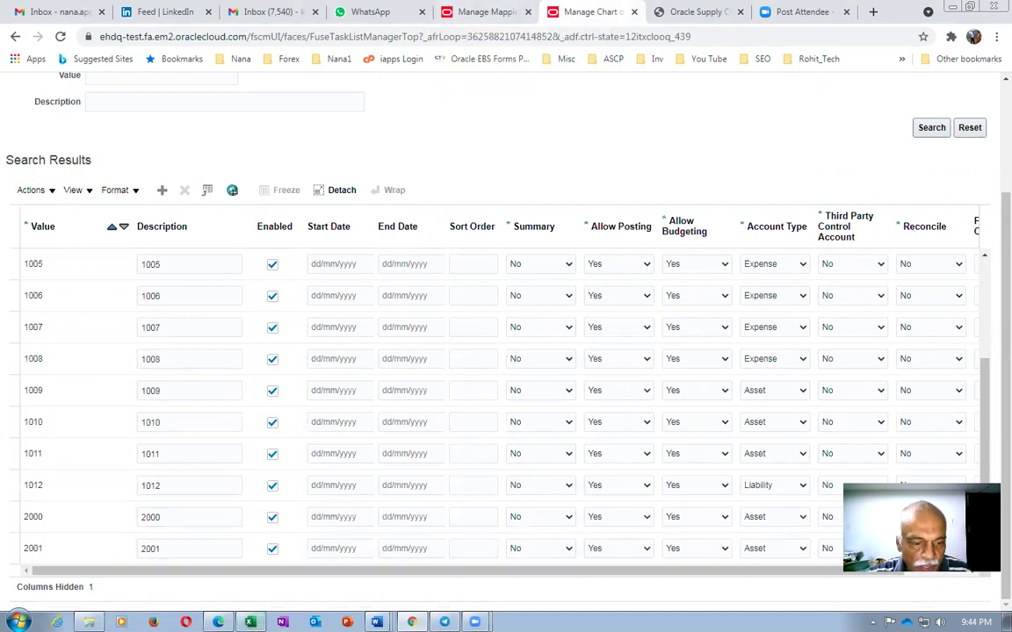
# Step: Switch to the P_to_P_Process workbook in Excel and highlight rows 10 to 15 covering the first two transactions
pyautogui.hotkey('alt', 'Tab')
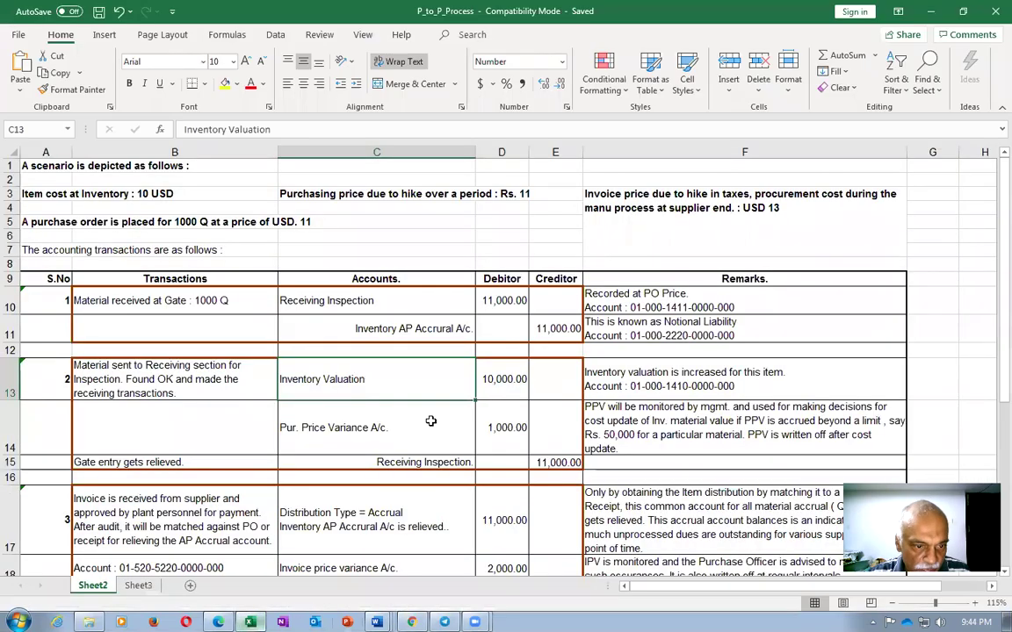
pyautogui.click(6, 301)
pyautogui.moveTo(6, 301); pyautogui.dragTo(8, 464)
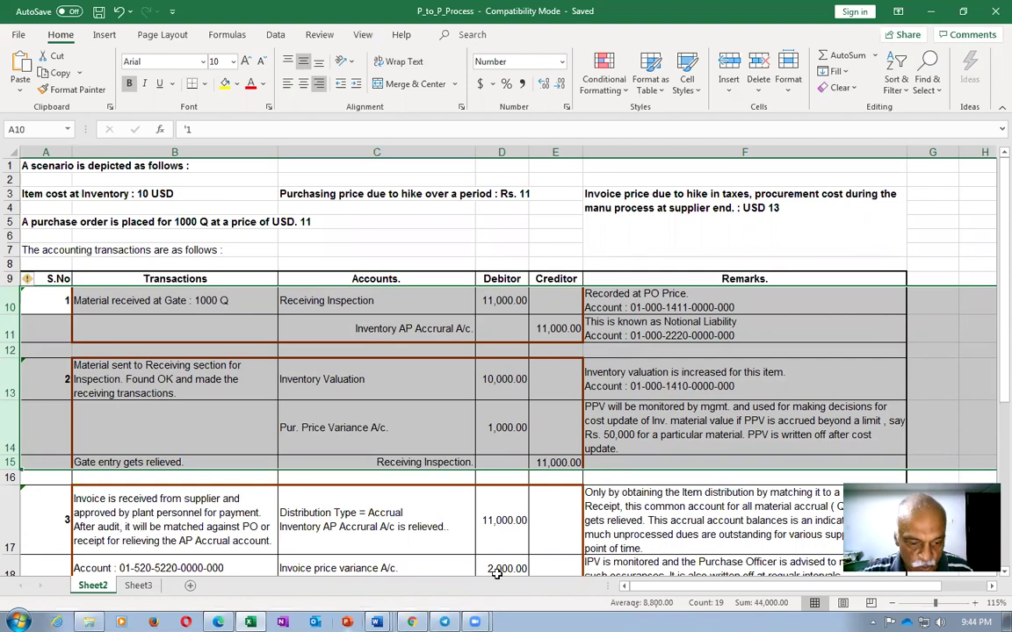
# Step: Return to Chrome, review the Inventory Valuation mapping set, and leave the a01_accounting value list for the setup task search
pyautogui.hotkey('alt', 'Tab')
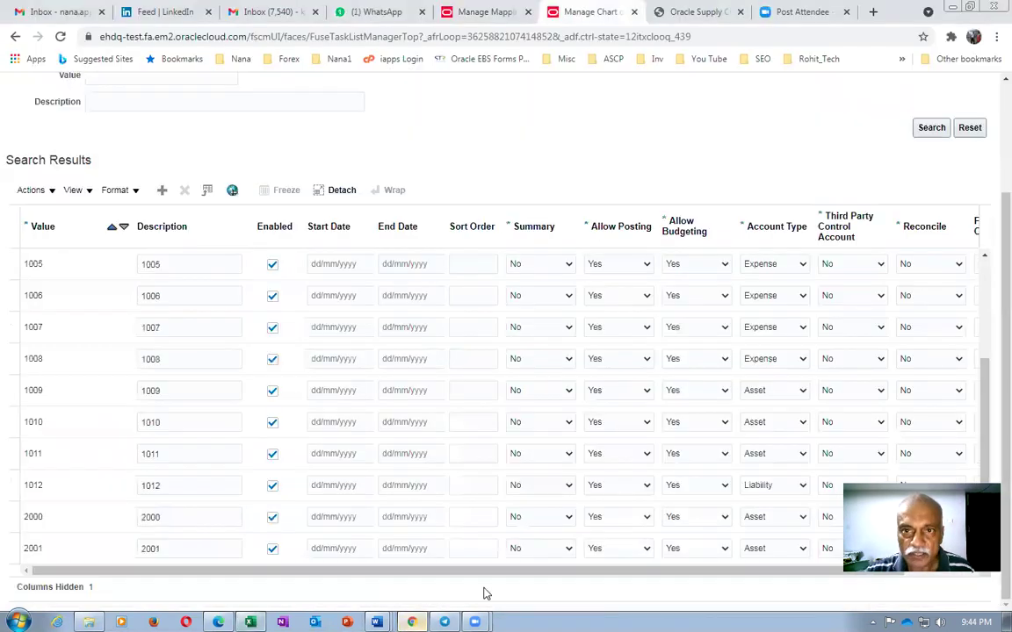
pyautogui.click(486, 12)
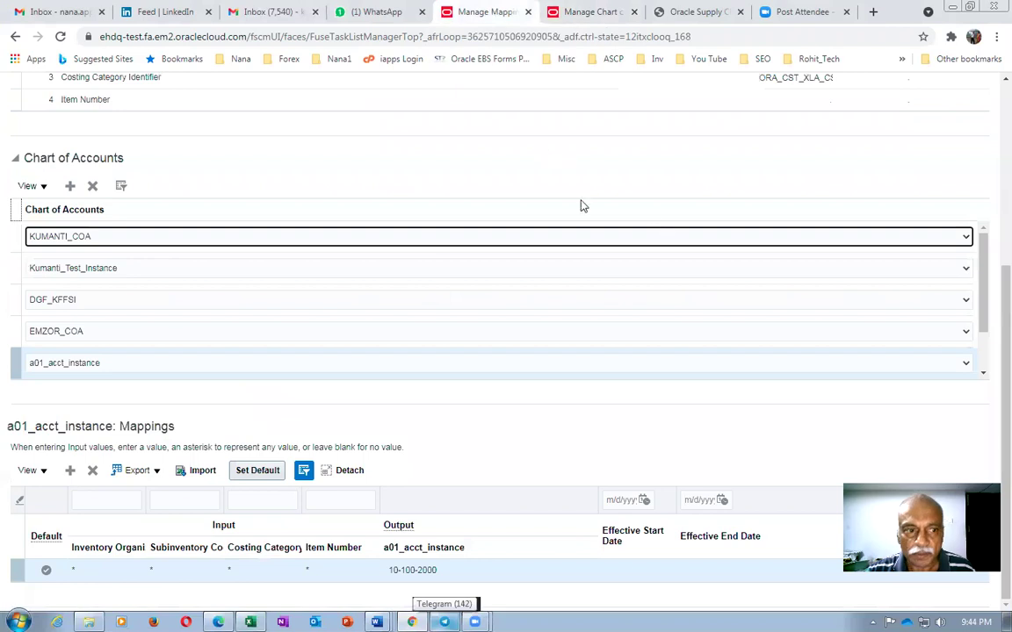
pyautogui.scroll(3, 989, 155)
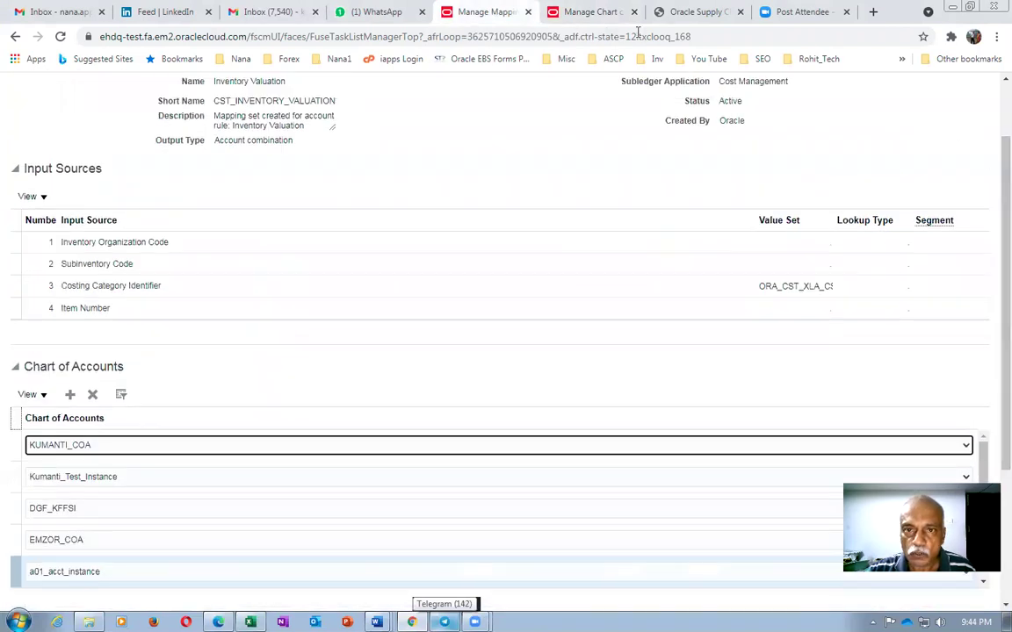
pyautogui.click(602, 13)
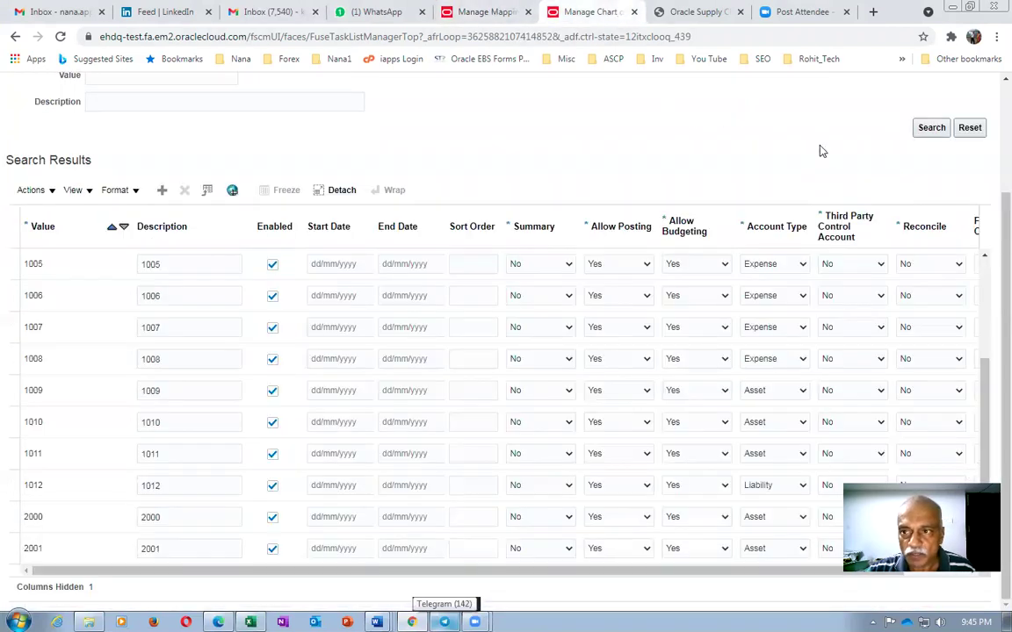
pyautogui.scroll(2, 979, 154)
pyautogui.click(972, 125)
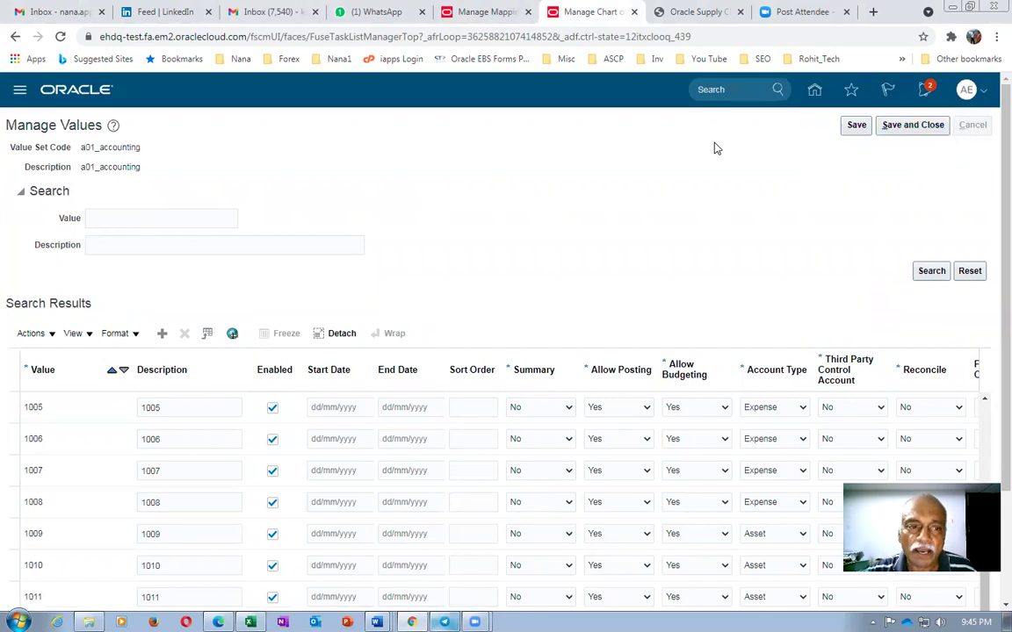
pyautogui.click(973, 125)
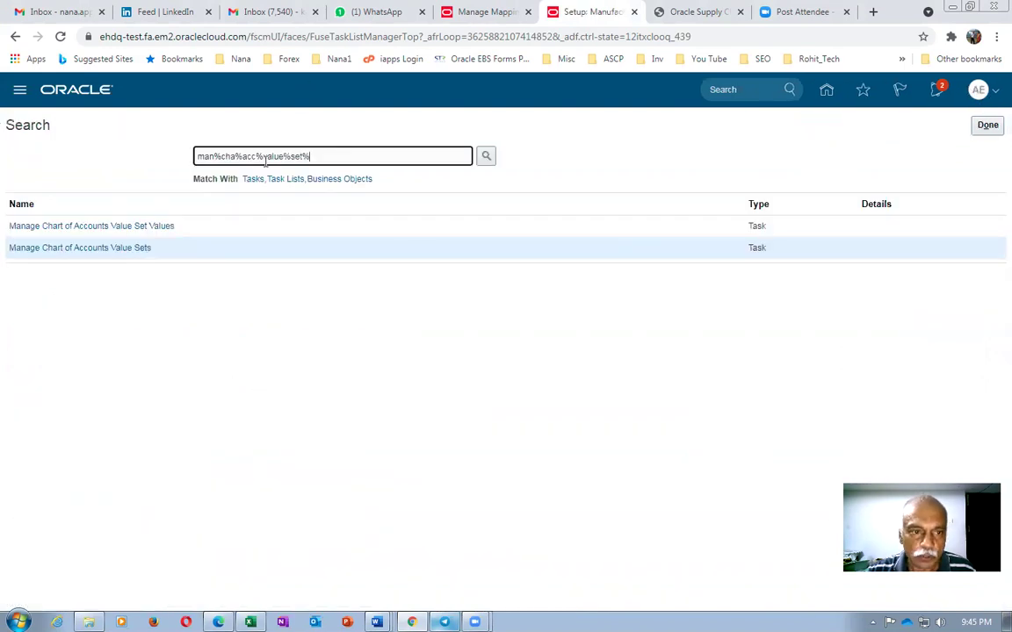
# Step: Search the setup tasks for man%cost%comp%mapping% and open Manage Cost Component Mappings
pyautogui.write('man%')
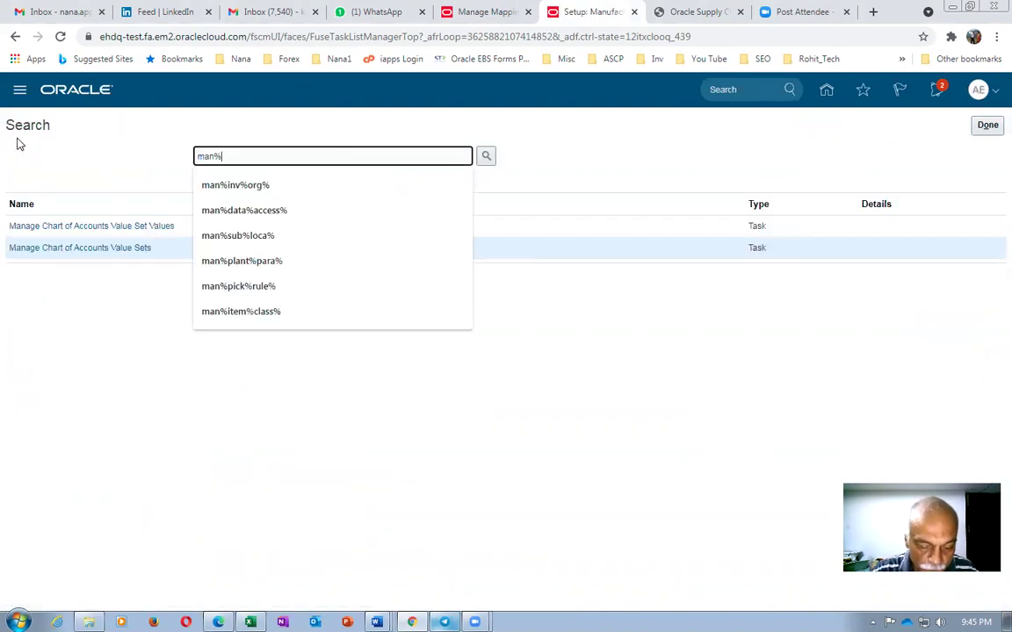
pyautogui.write('cost%comp%mapping%')
pyautogui.press('Return')
pyautogui.click(35, 227)
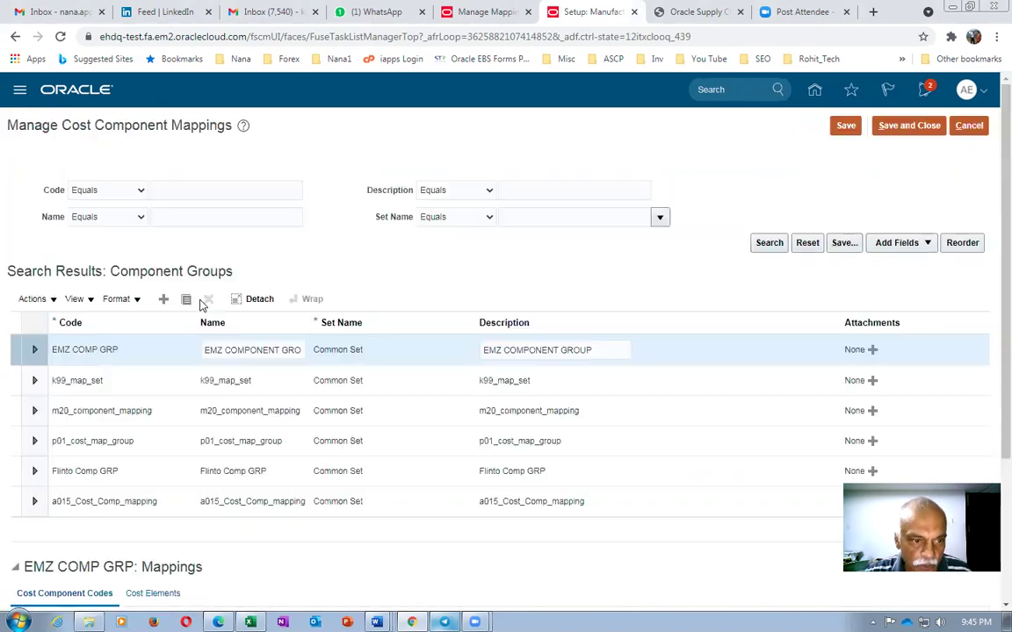
# Step: Select the a015_Cost_Comp_mapping component group and examine its cost component codes and destination cost elements
pyautogui.scroll(-4, 202, 304)
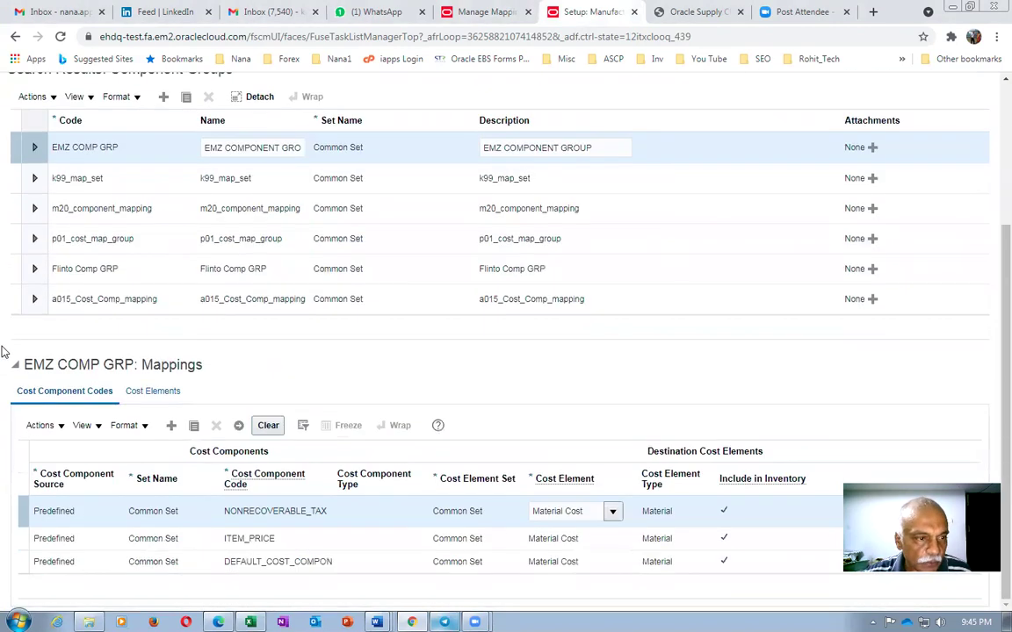
pyautogui.click(15, 296)
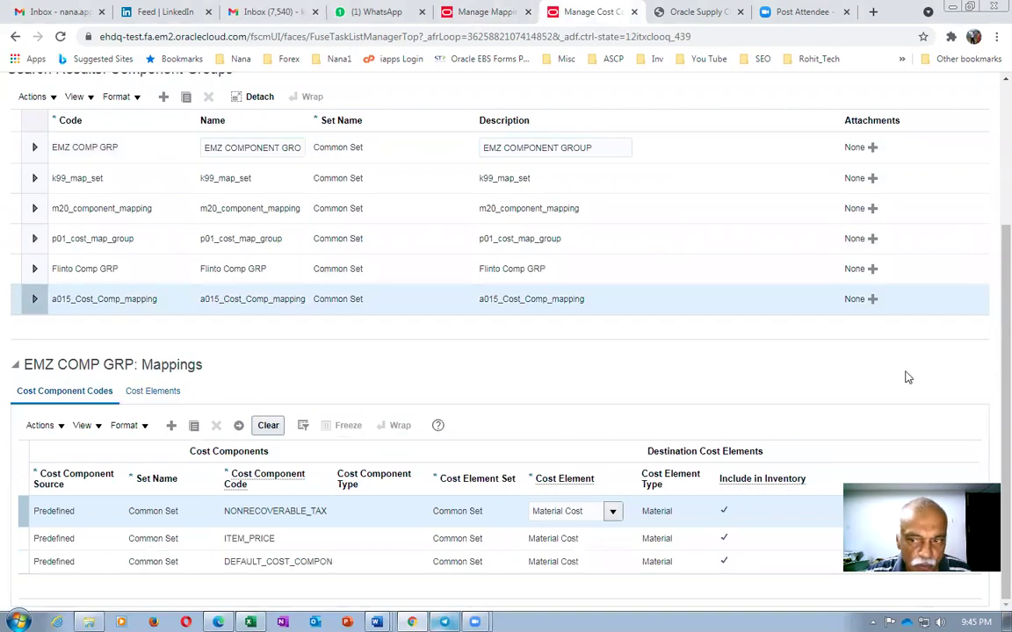
pyautogui.scroll(-1, 989, 334)
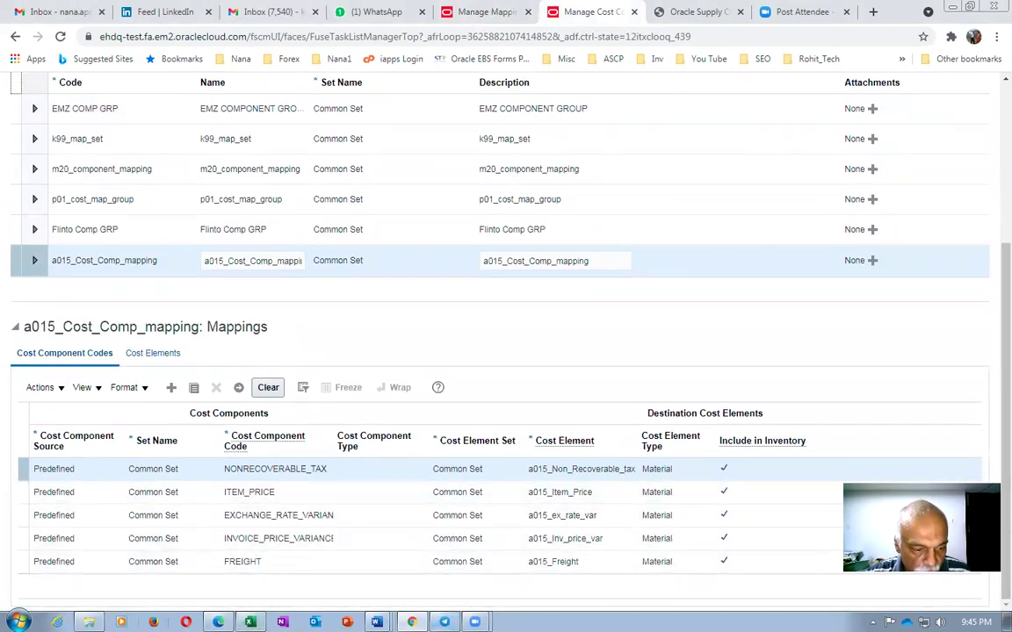
# Step: Open the Cost_Elements_Components workbook from the Fusion_Procurement_Documentation folder inside folder 111 on Local Disk (C:)
pyautogui.click(88, 622)
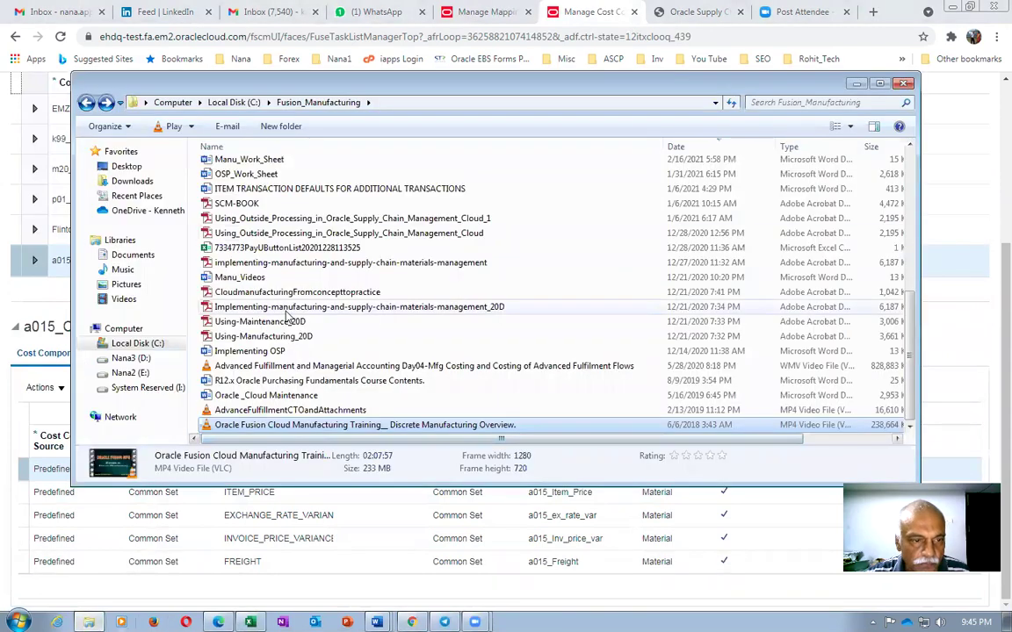
pyautogui.click(134, 343)
pyautogui.click(213, 322)
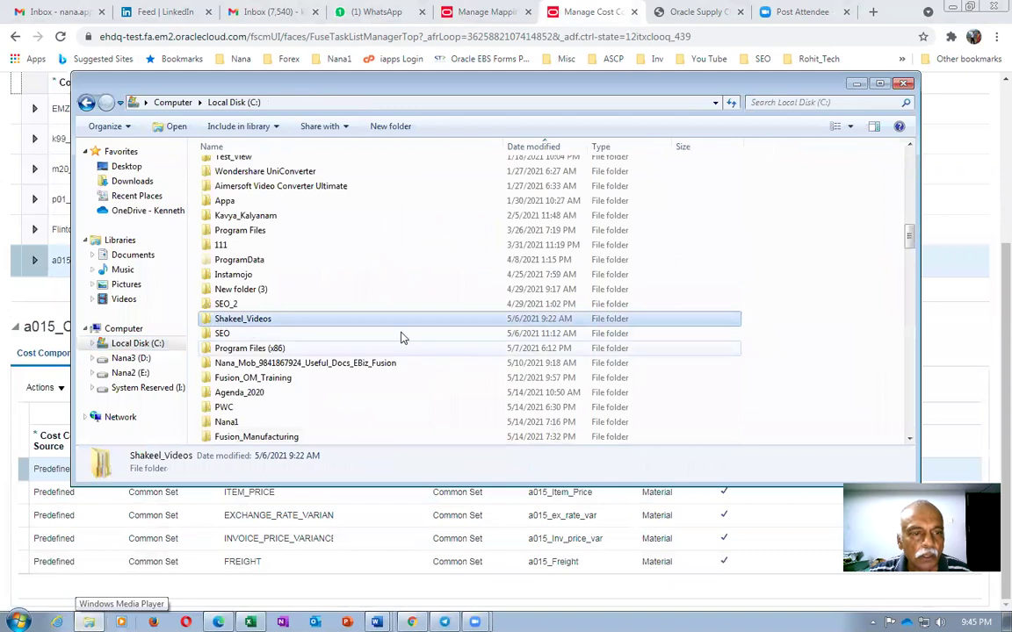
pyautogui.doubleClick(255, 245)
pyautogui.doubleClick(290, 197)
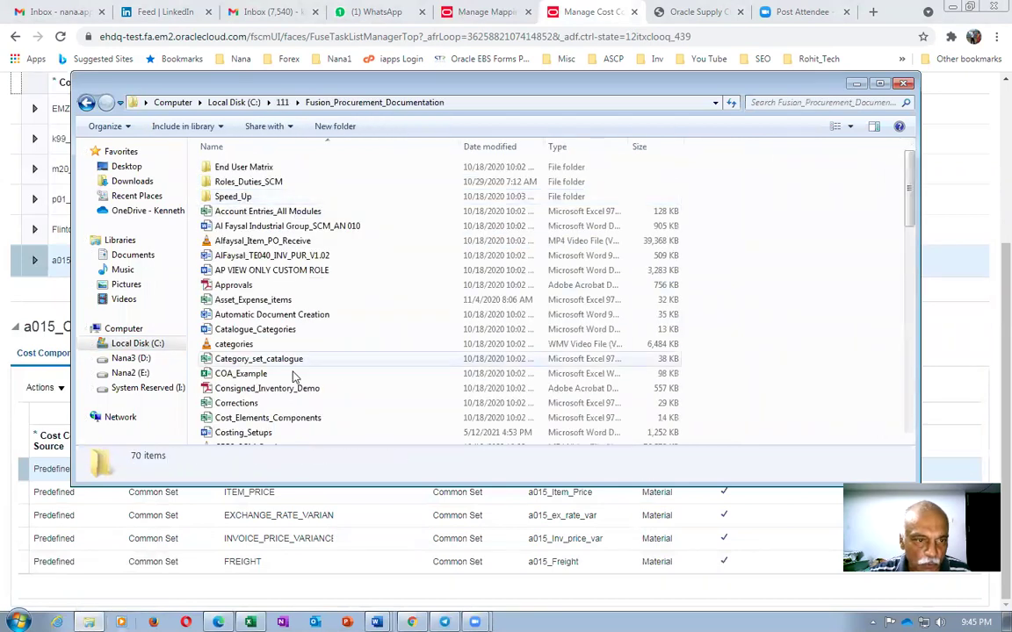
pyautogui.click(263, 388)
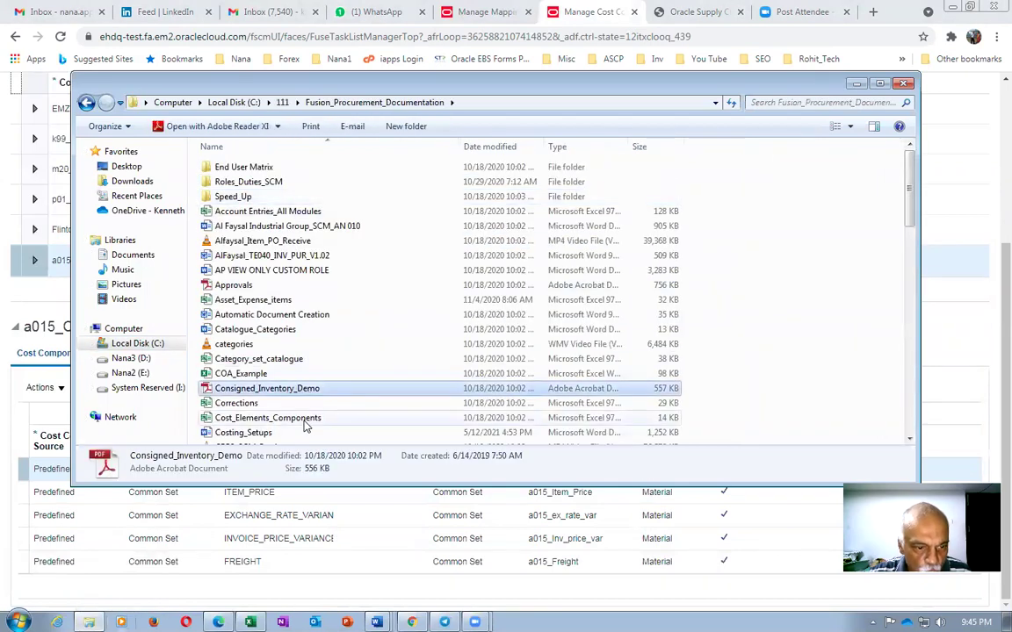
pyautogui.click(304, 420)
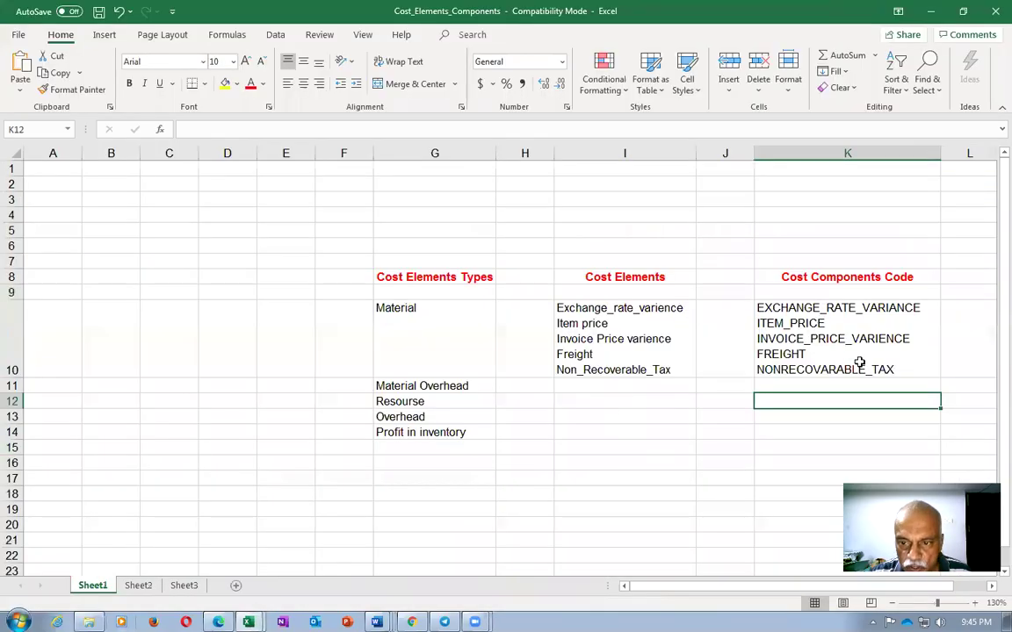
# Step: Compare the workbook's cost component codes and cost elements with the a015_Cost_Comp_mapping rows in Chrome
pyautogui.click(808, 342)
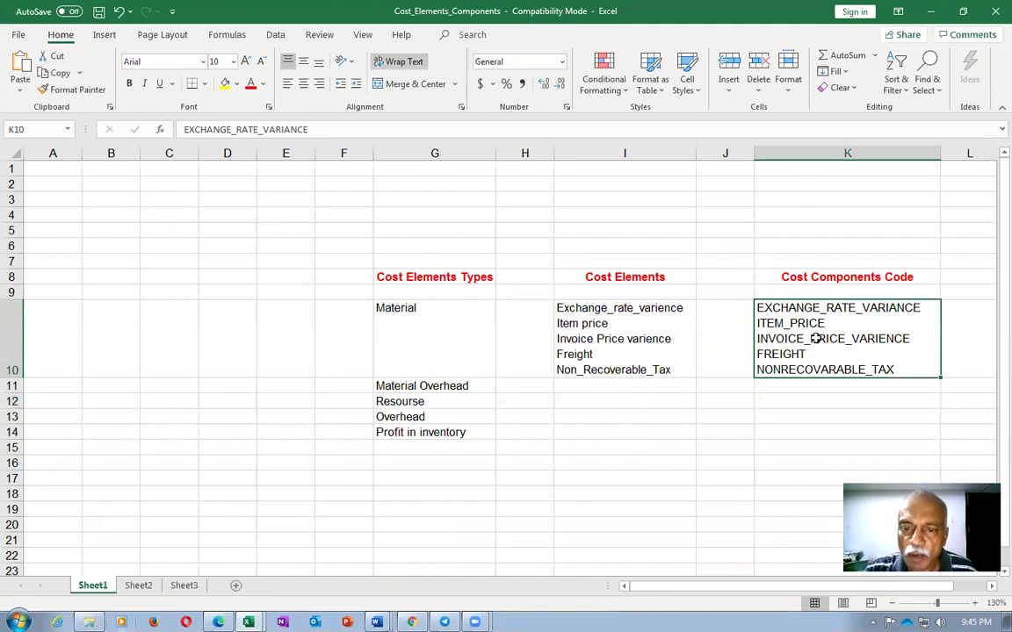
pyautogui.click(606, 349)
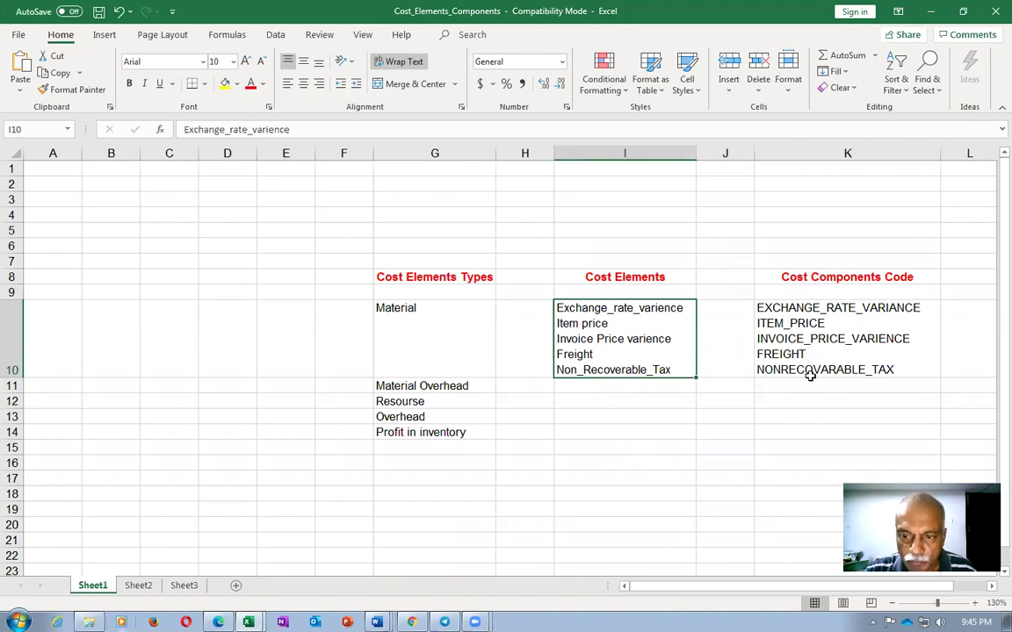
pyautogui.hotkey('ctrl', 'Tab')
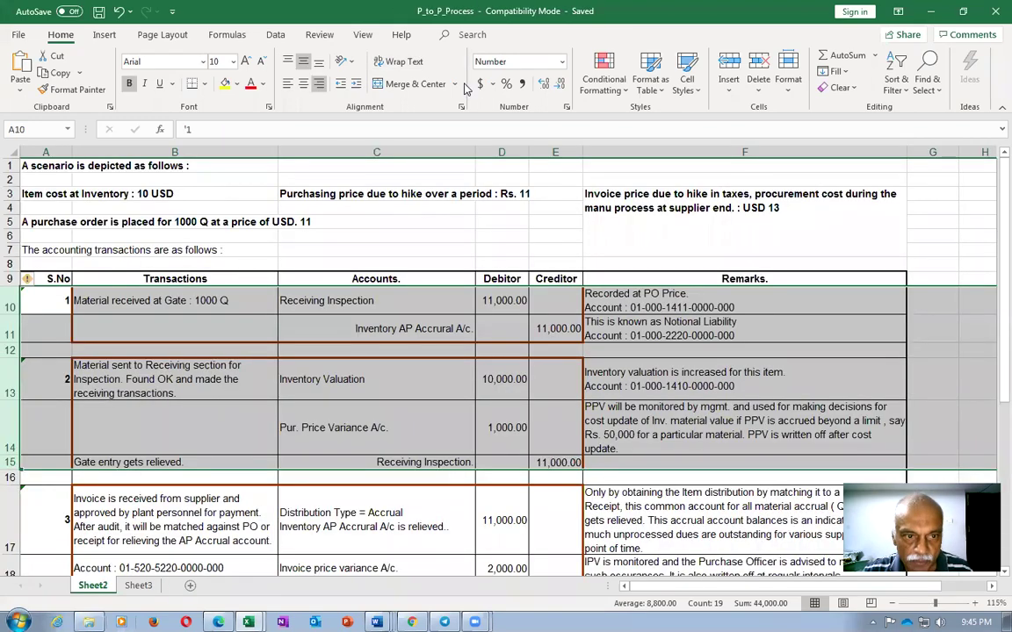
pyautogui.hotkey('alt', 'Tab')
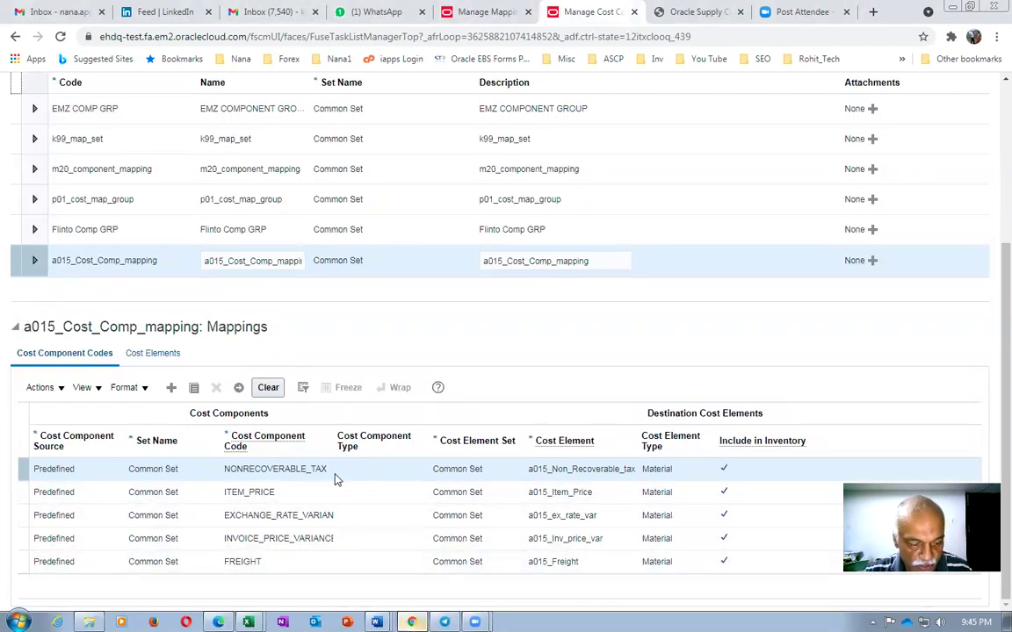
pyautogui.hotkey('alt', 'Tab')
pyautogui.hotkey('alt', 'Tab')
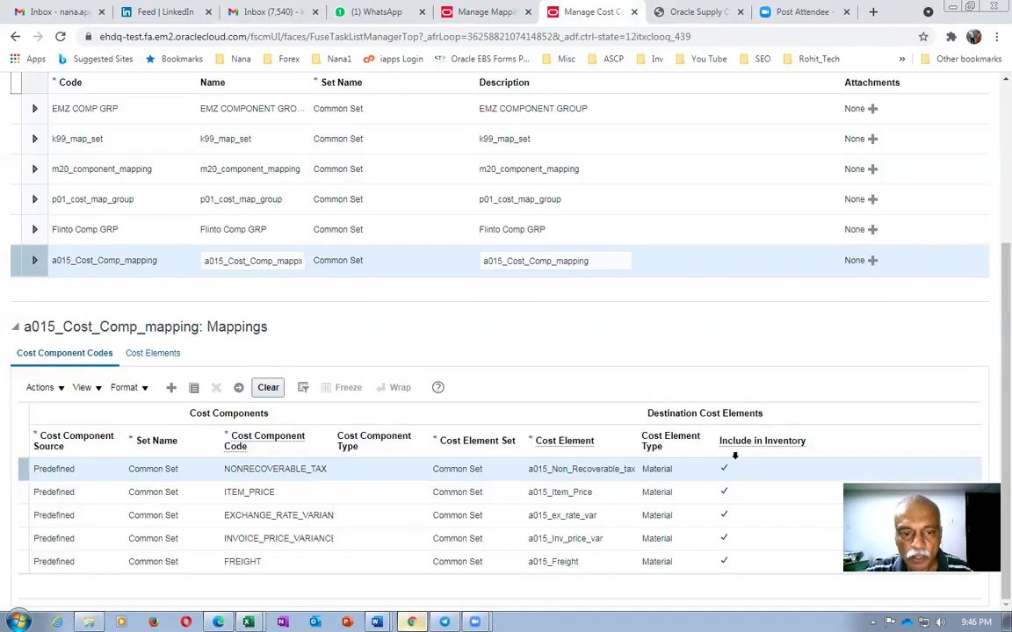
pyautogui.hotkey('alt', 'Tab')
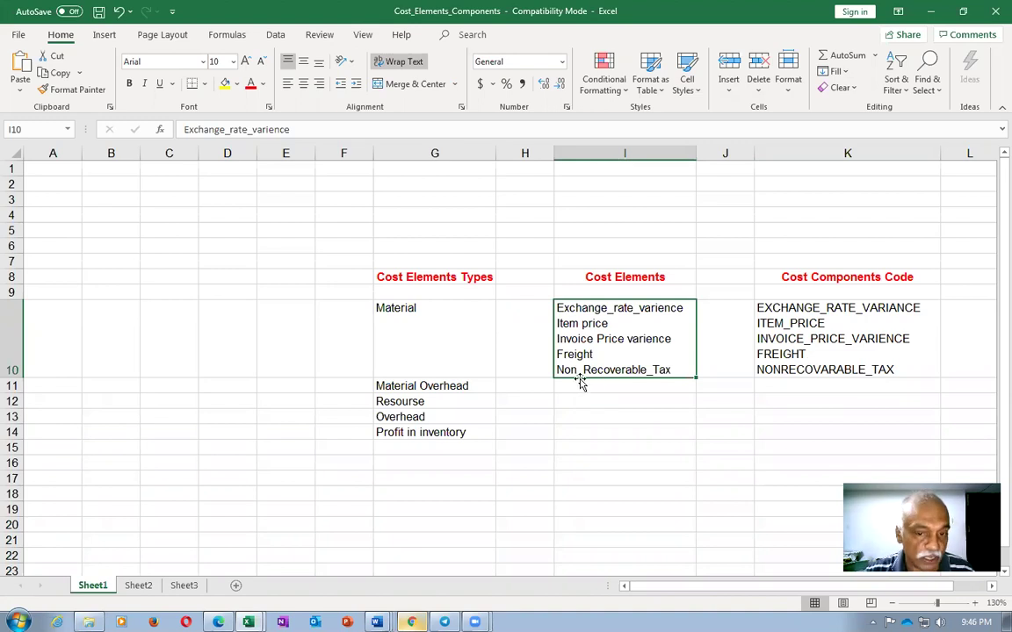
pyautogui.hotkey('alt', 'Tab')
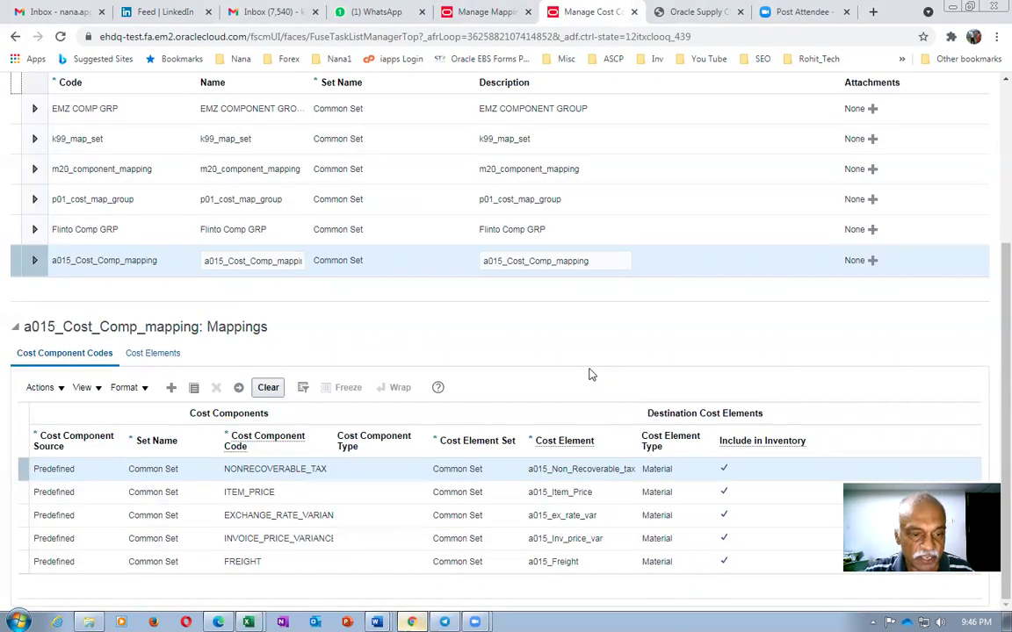
# Step: Select the NONRECOVERABLE_TAX mapping row and check the row actions available for the a015_Cost_Comp_mapping component codes
pyautogui.click(19, 469)
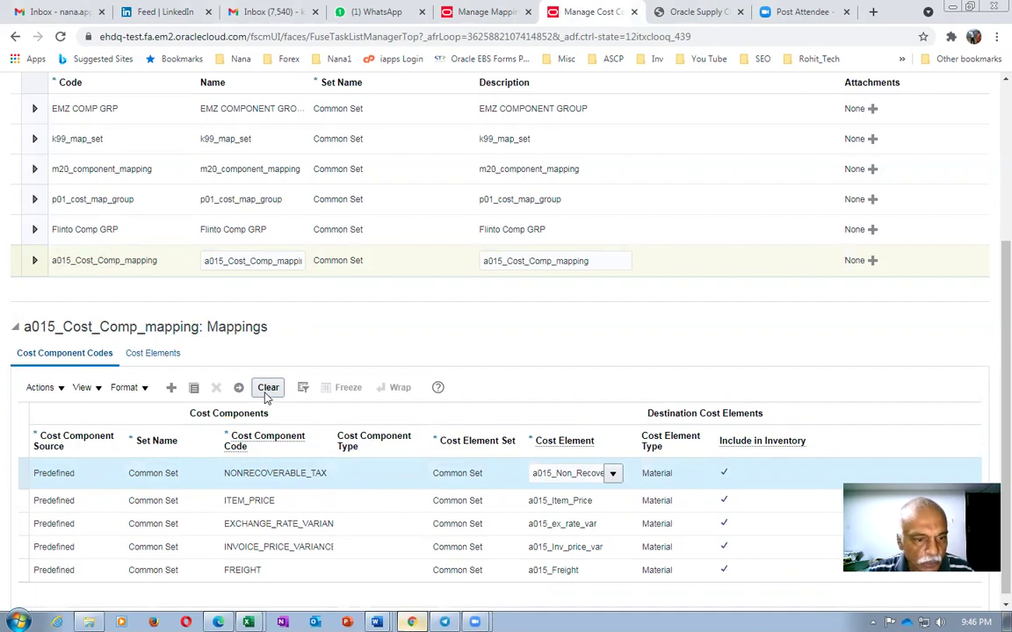
pyautogui.click(40, 387)
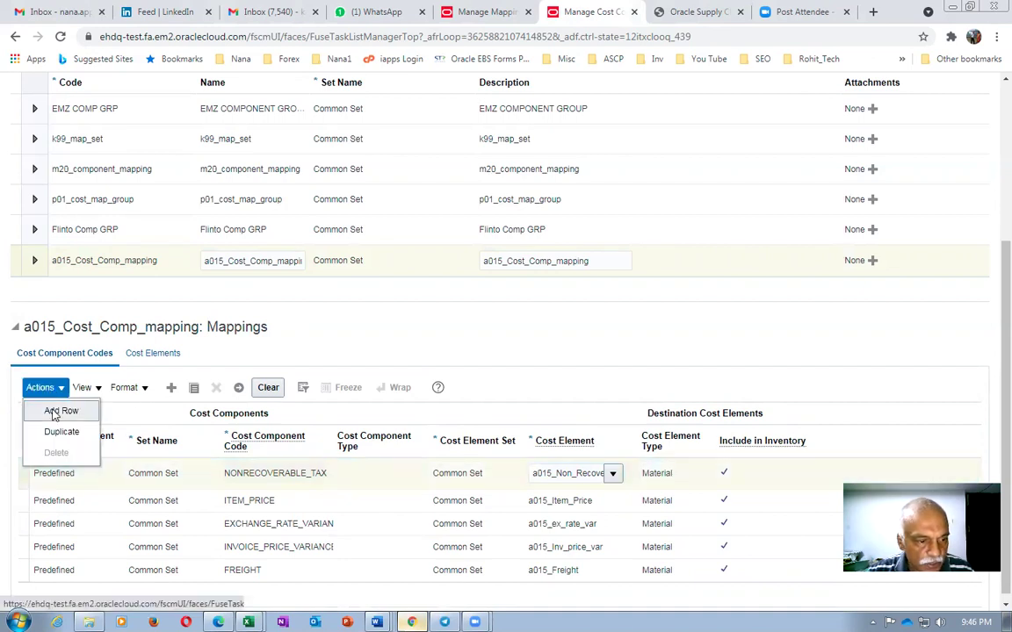
pyautogui.click(380, 345)
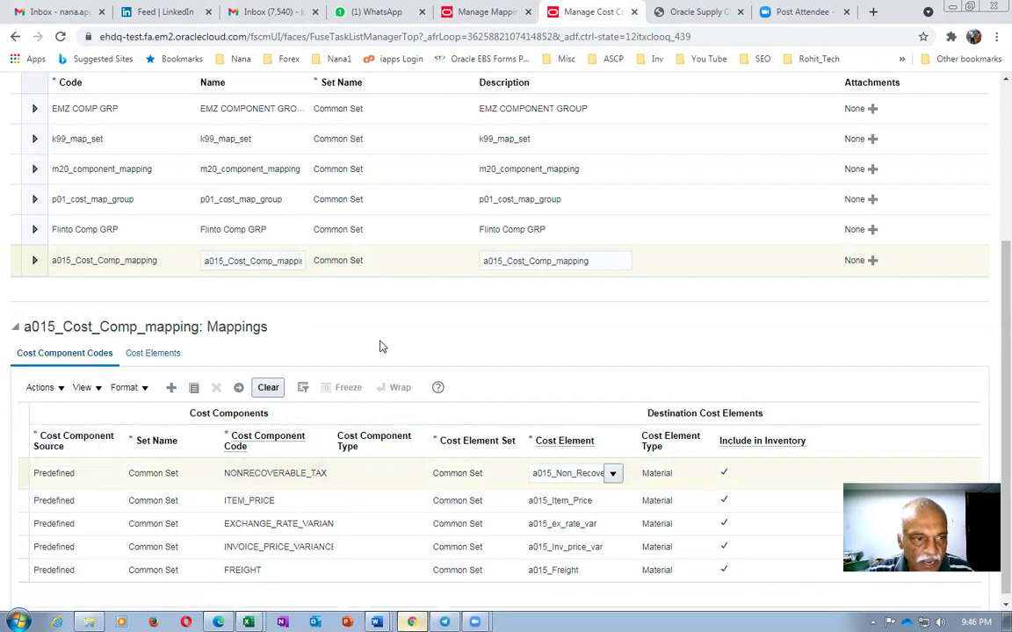
pyautogui.click(15, 257)
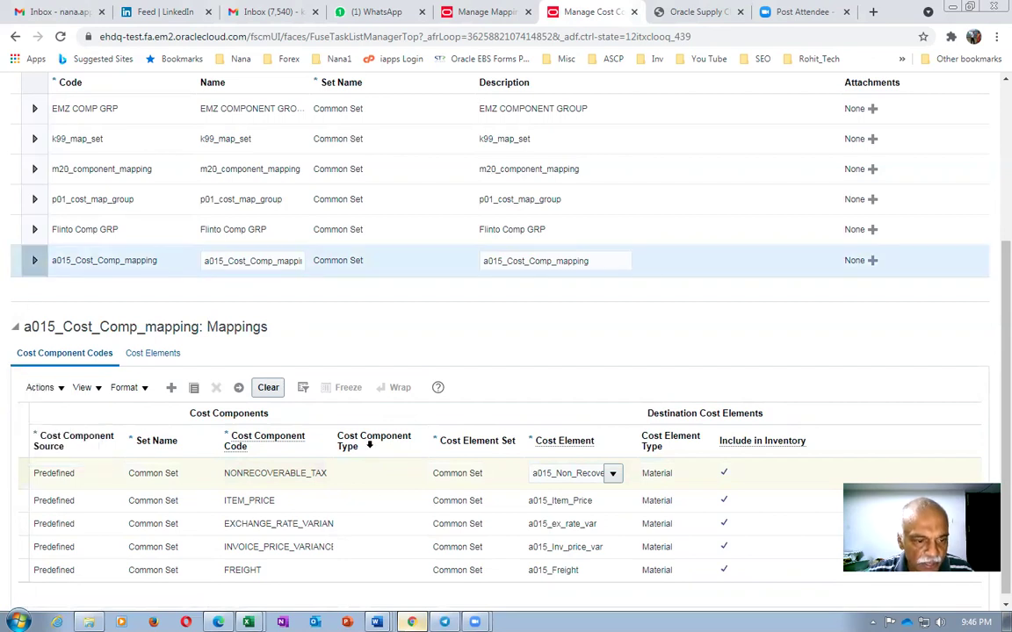
pyautogui.click(361, 476)
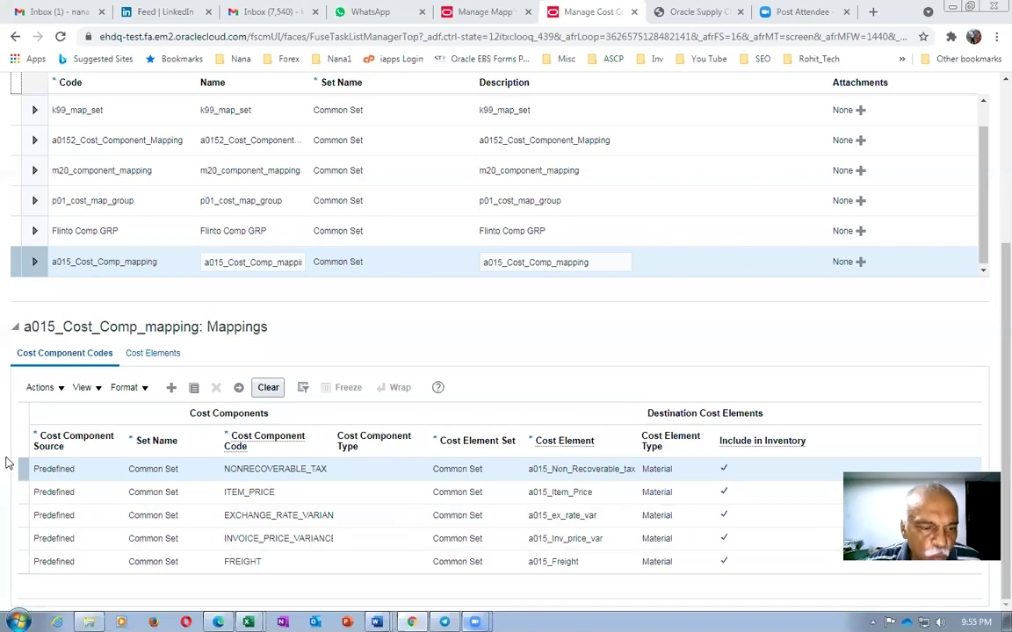
# Step: Check the NONRECOVERABLE_TAX mapping against the Cost Components Code cell K10 in Excel and return to Chrome
pyautogui.click(330, 472)
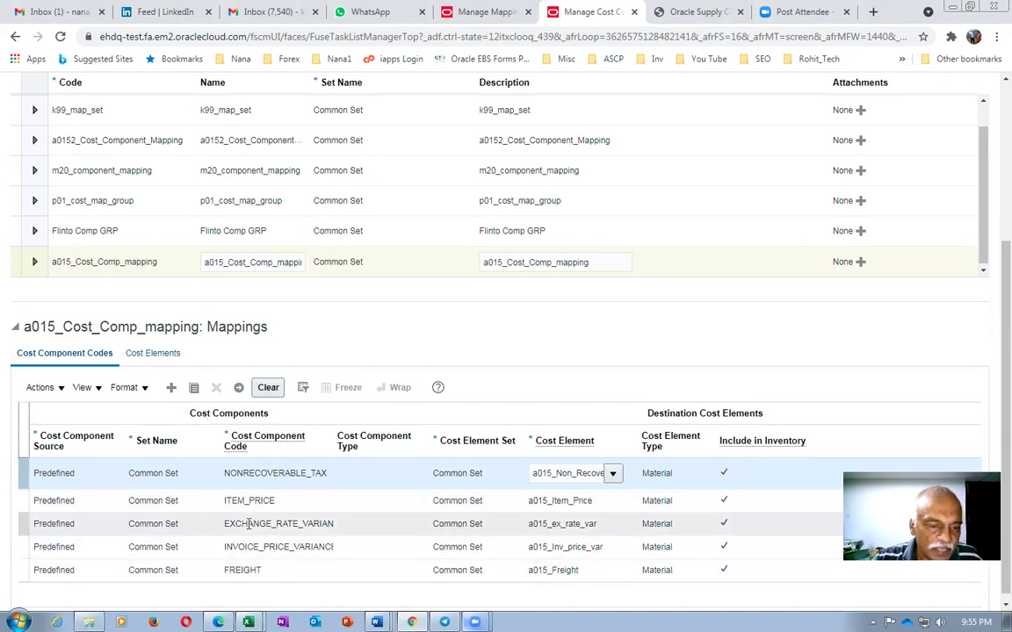
pyautogui.hotkey('alt', 'Tab')
pyautogui.click(806, 325)
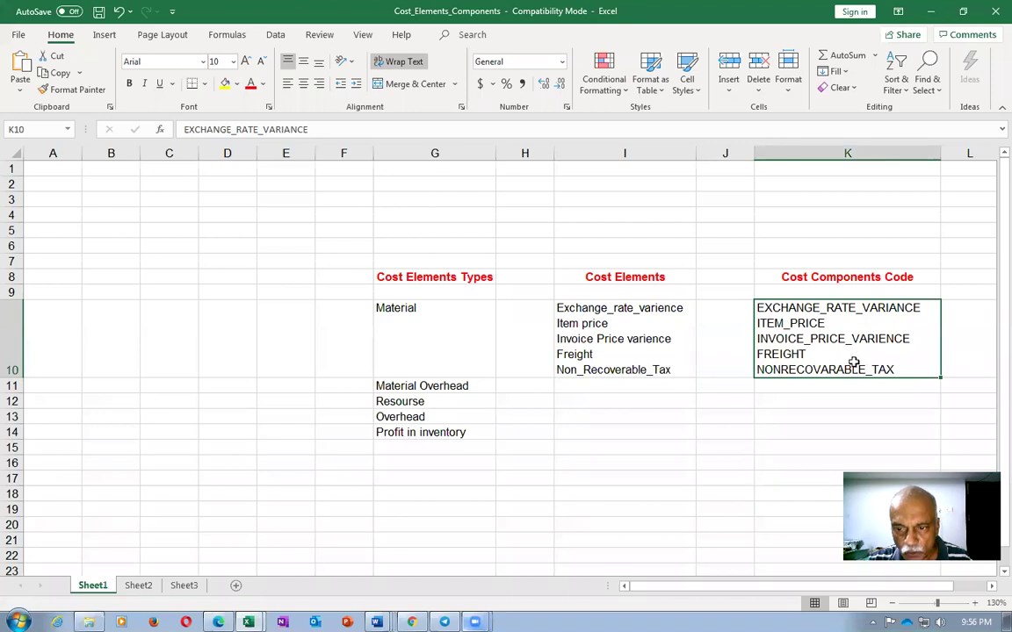
pyautogui.hotkey('alt', 'Tab')
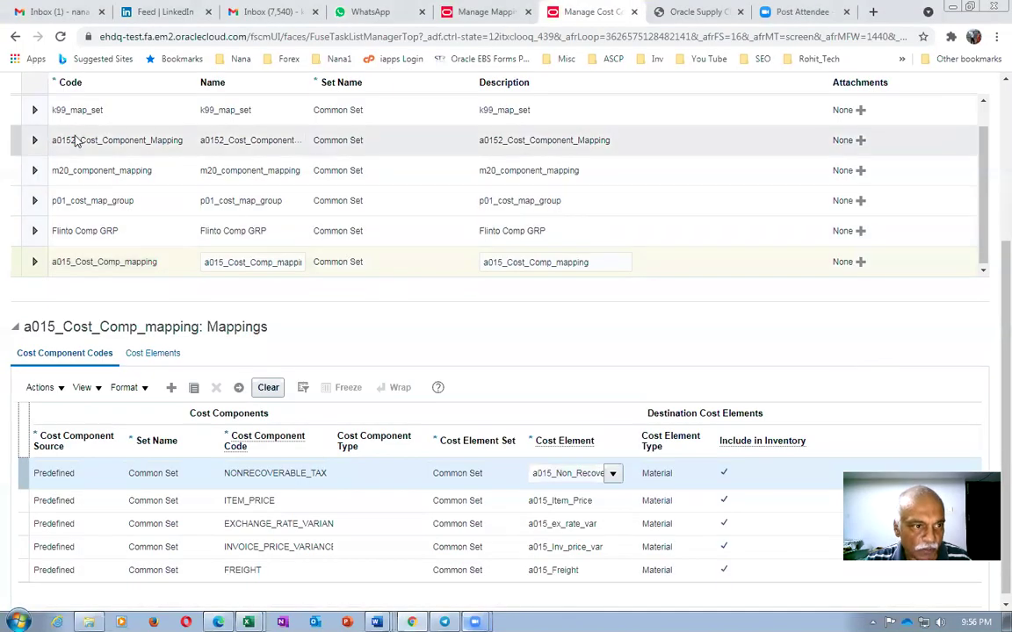
# Step: Review the mappings of the a0152_Cost_Component_Mapping group and leave Manage Cost Component Mappings without saving
pyautogui.click(71, 129)
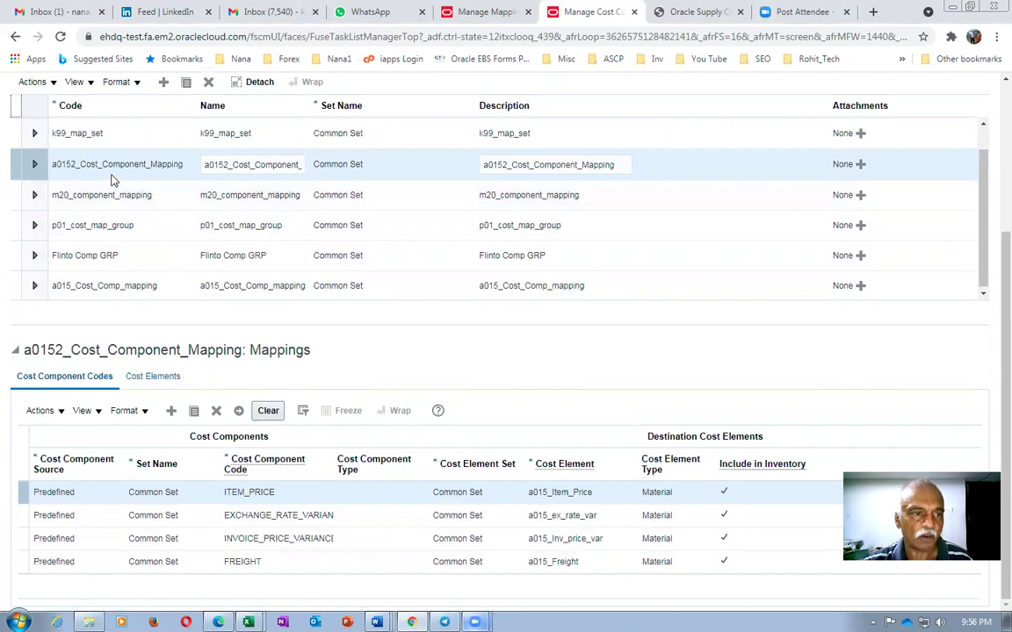
pyautogui.scroll(3, 154, 194)
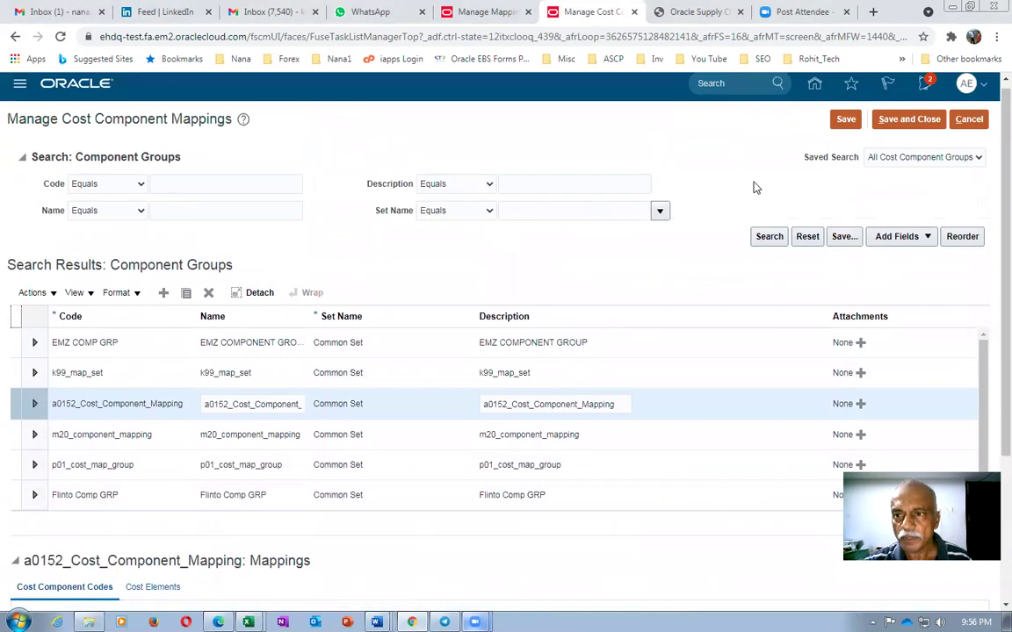
pyautogui.click(969, 119)
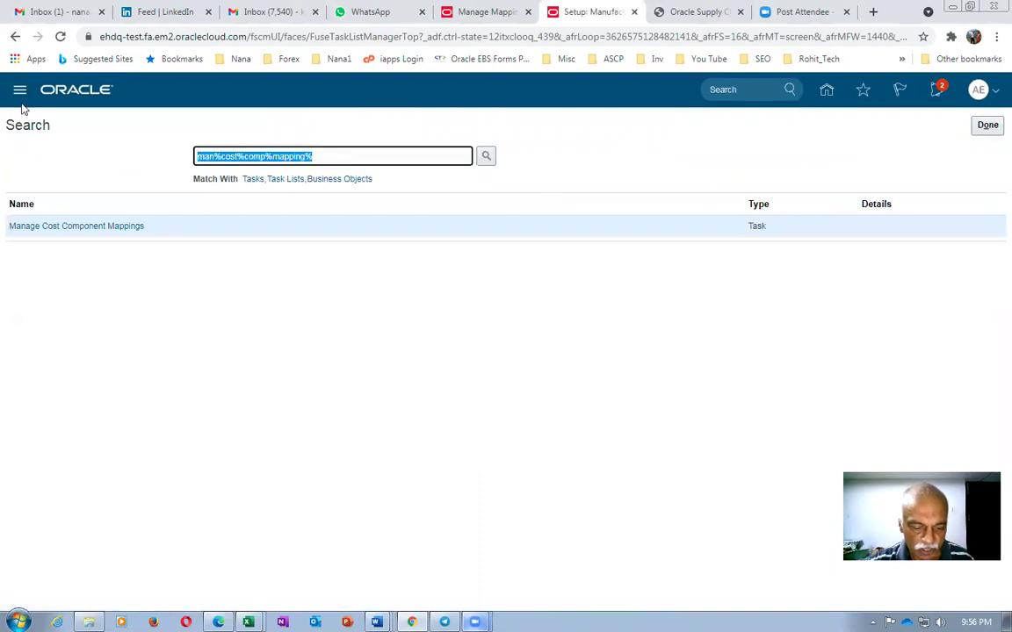
# Step: Search the setup tasks for man%cost%profile% and open Manage Cost Profiles
pyautogui.write('man%cost%pro')
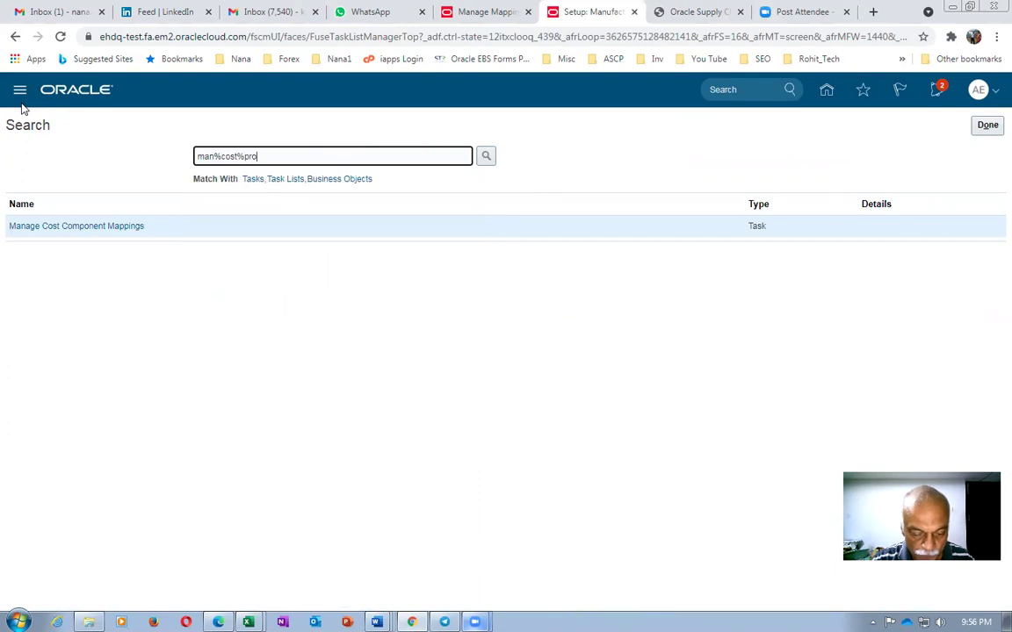
pyautogui.write('file%')
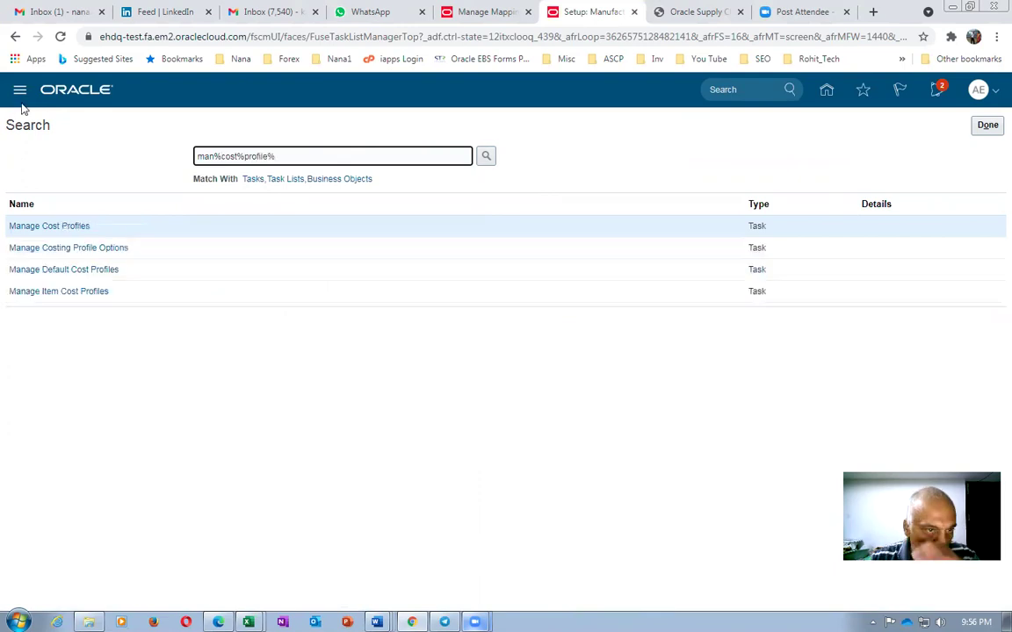
pyautogui.click(31, 226)
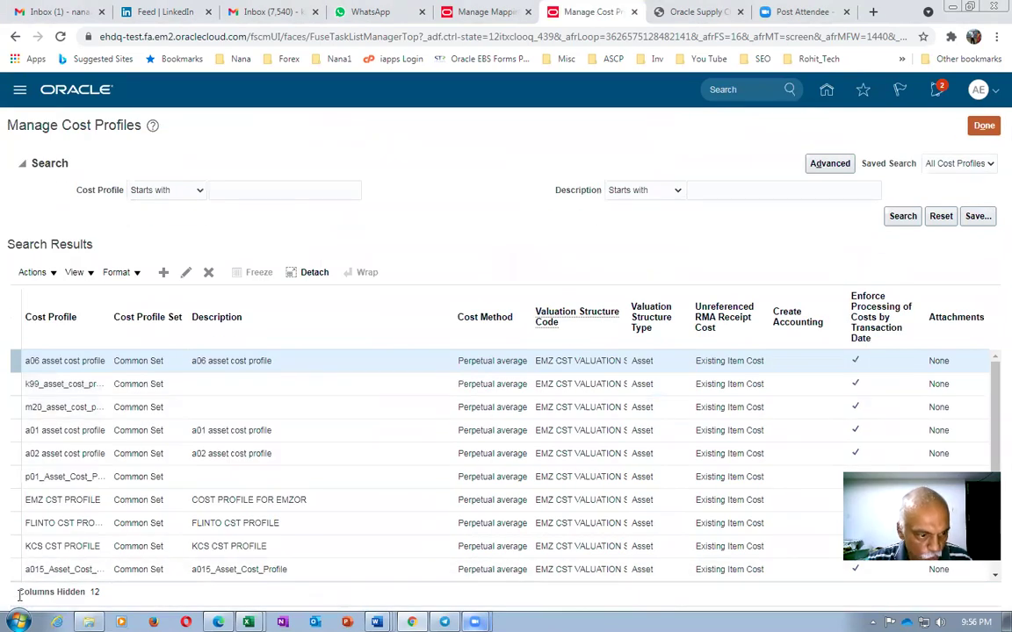
# Step: Open a015_Asset_Cost_Profile for editing and highlight its Cost Component Mapping Group under Cost Structure
pyautogui.click(13, 569)
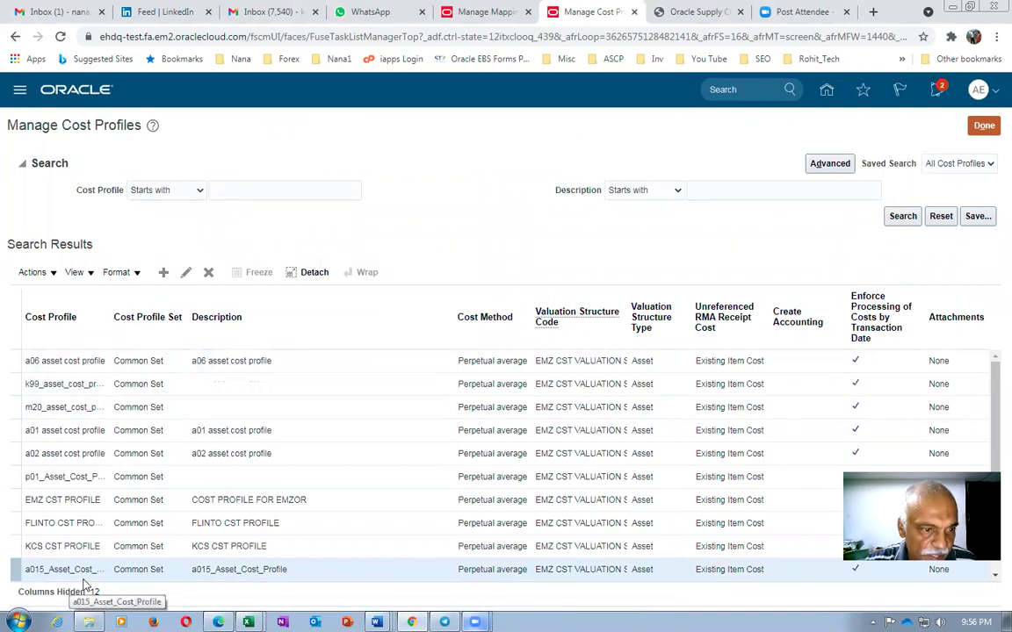
pyautogui.click(187, 274)
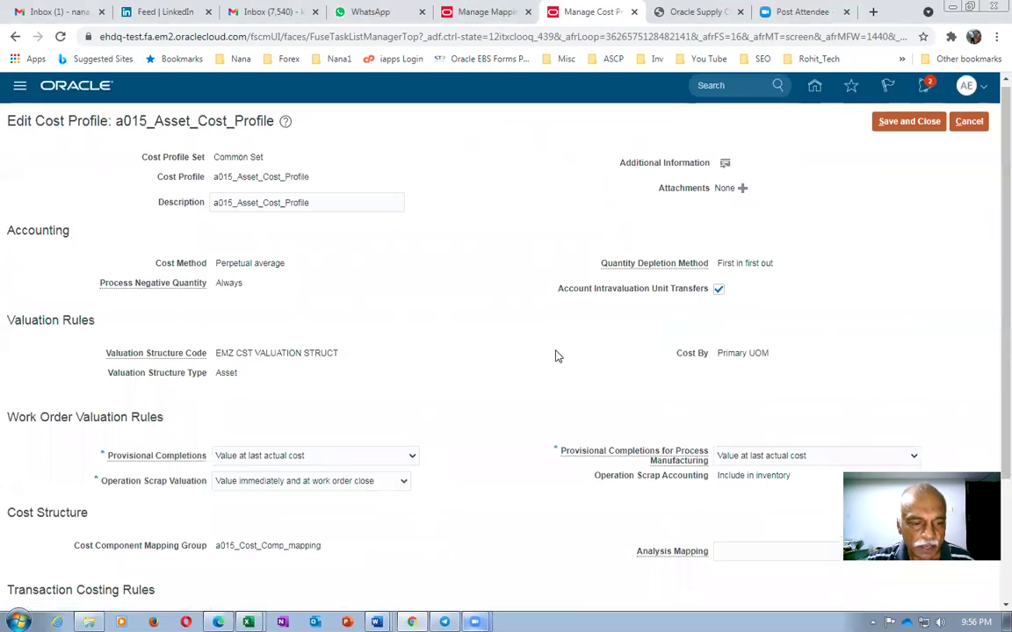
pyautogui.scroll(-2, 527, 351)
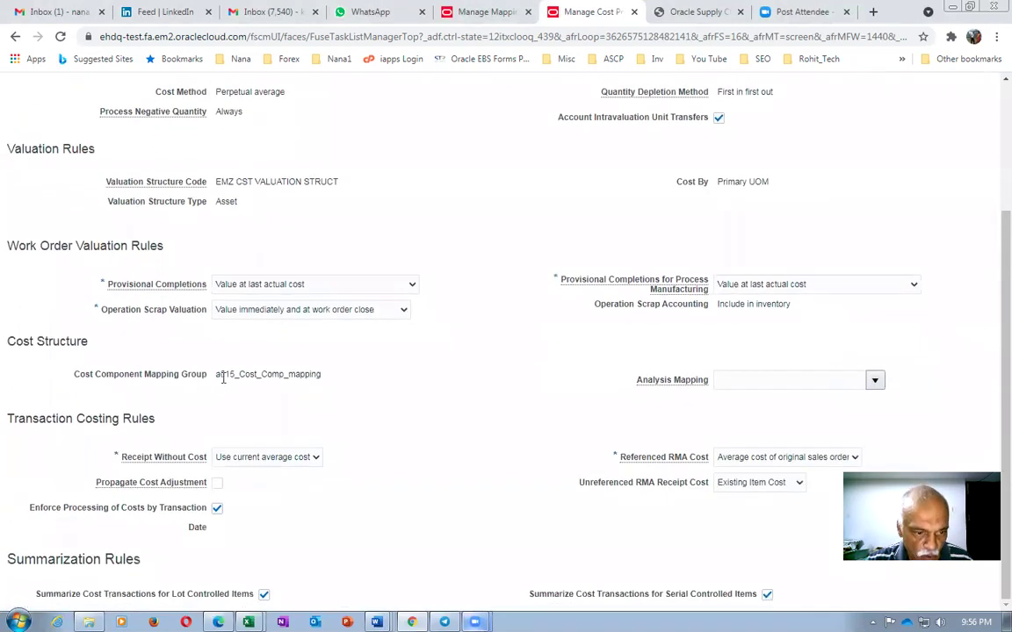
pyautogui.moveTo(220, 375); pyautogui.dragTo(323, 389)
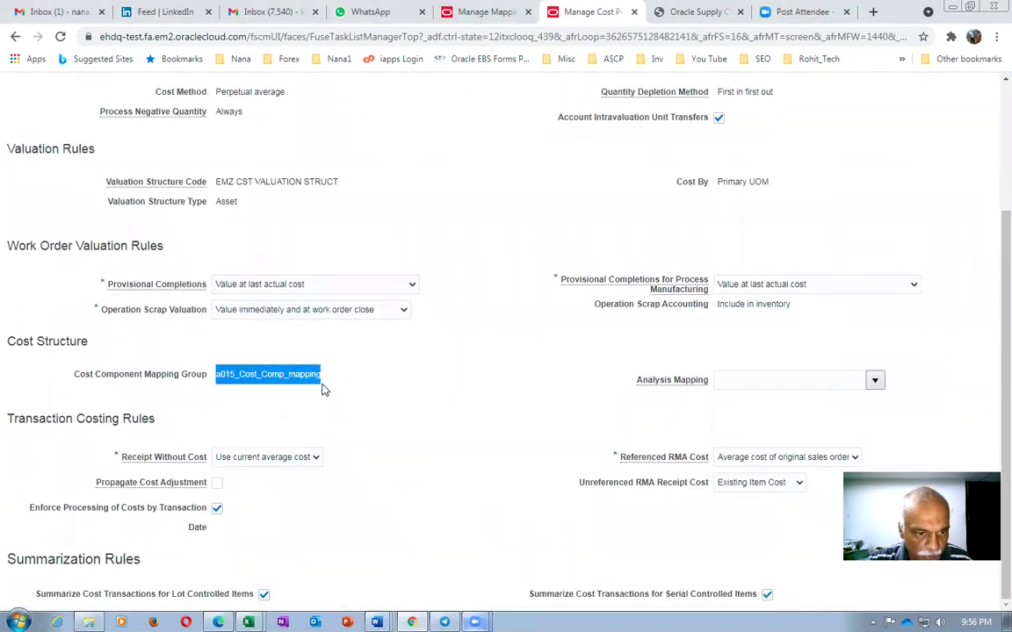
pyautogui.click(217, 374)
pyautogui.moveTo(218, 374); pyautogui.dragTo(311, 391)
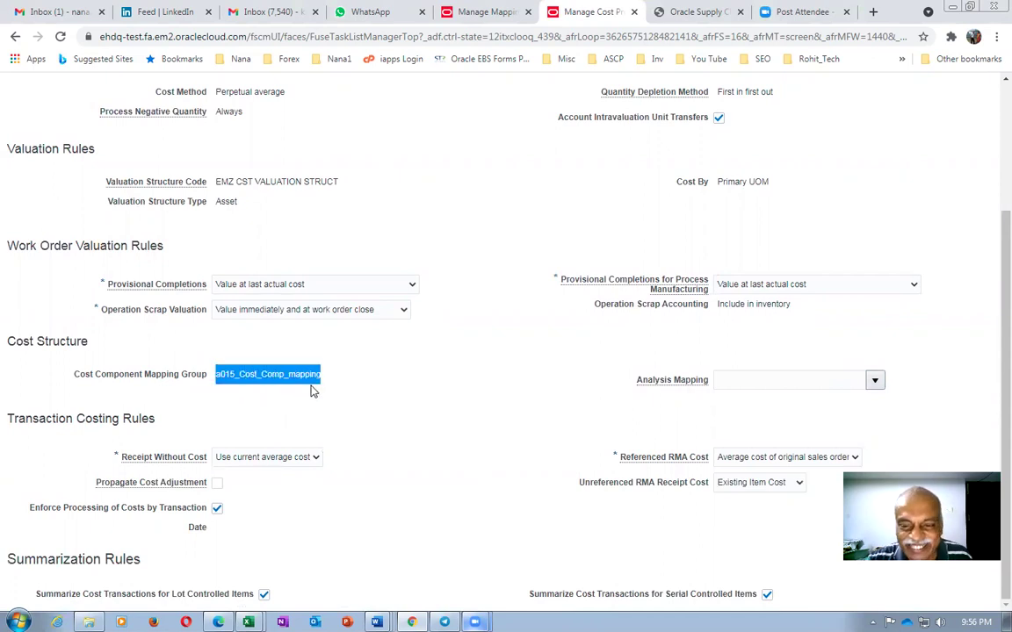
pyautogui.click(422, 435)
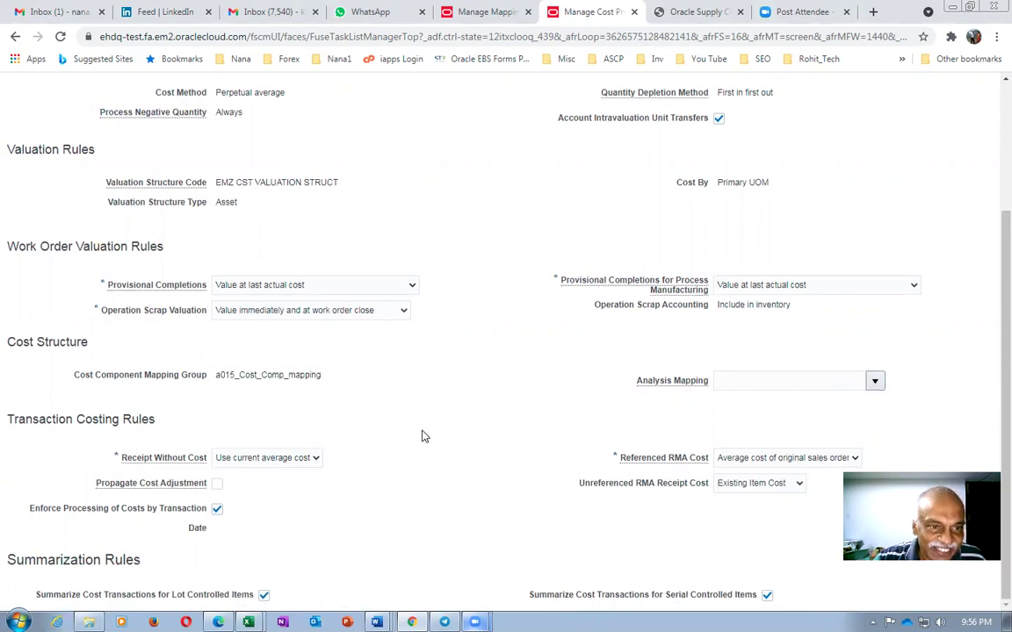
# Step: Review the asset cost profile's accounting, valuation and cost structure settings, pointing out the assigned component mapping group again
pyautogui.scroll(2, 422, 435)
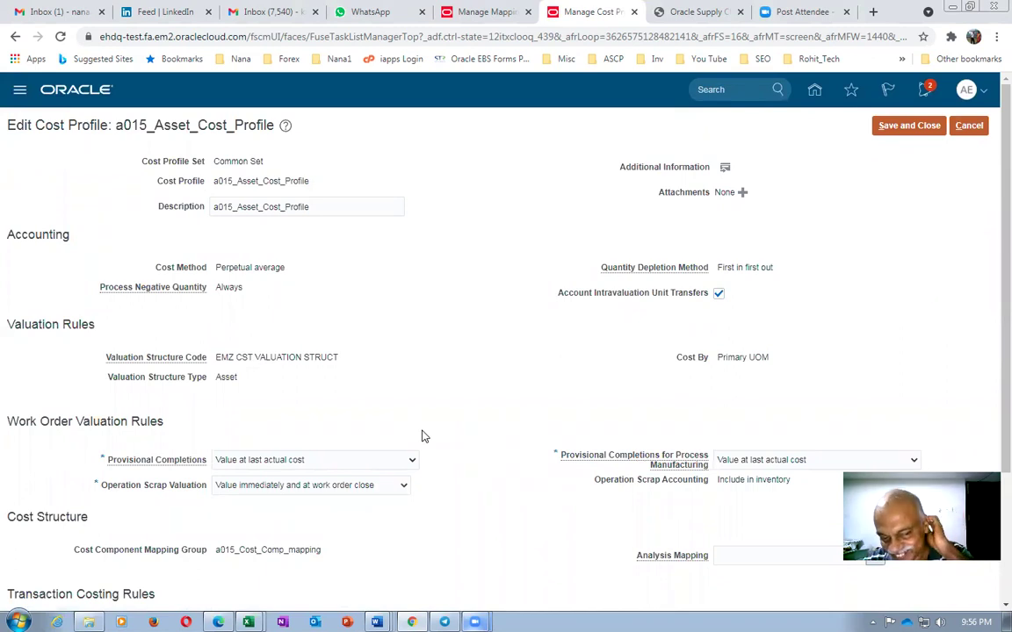
pyautogui.scroll(-2, 420, 436)
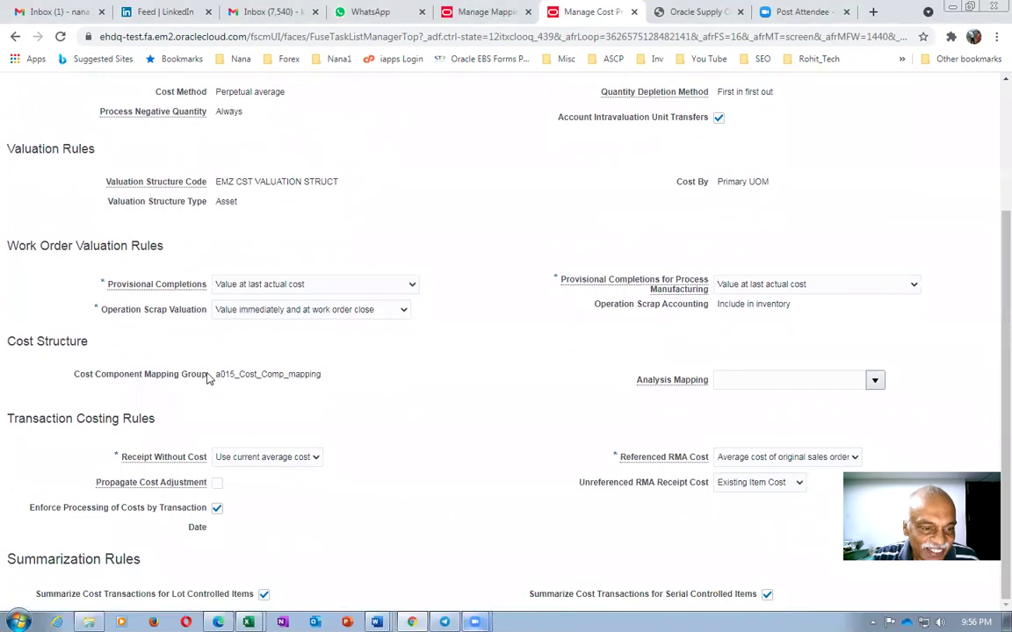
pyautogui.moveTo(215, 373); pyautogui.dragTo(418, 419)
pyautogui.click(416, 420)
pyautogui.scroll(2, 416, 420)
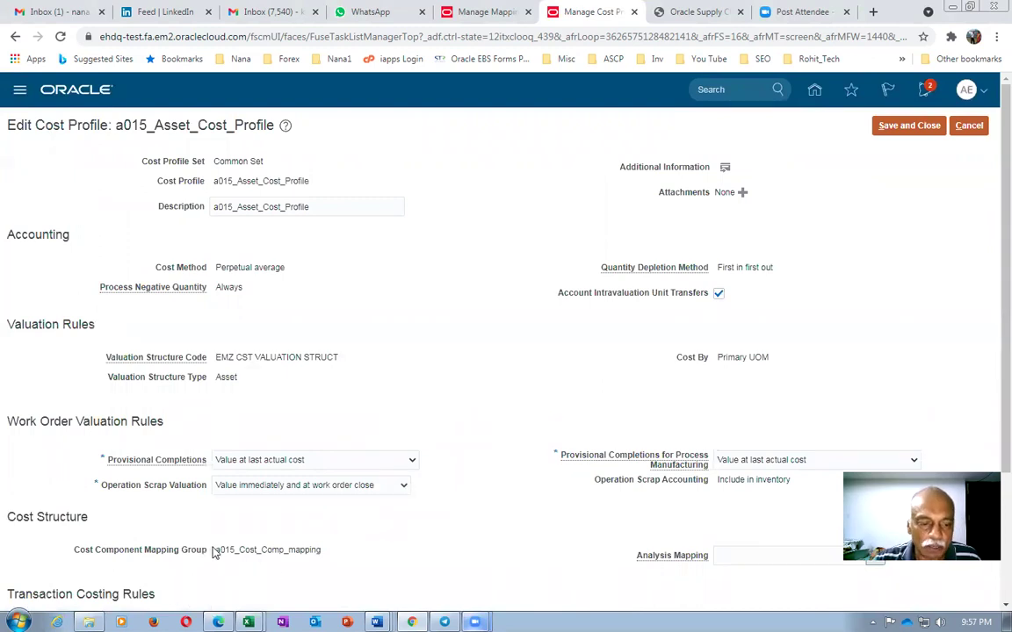
# Step: Point out the profile's Cost Component Mapping Group again and leave the cost profile without saving, returning to the home page
pyautogui.moveTo(217, 549); pyautogui.dragTo(321, 565)
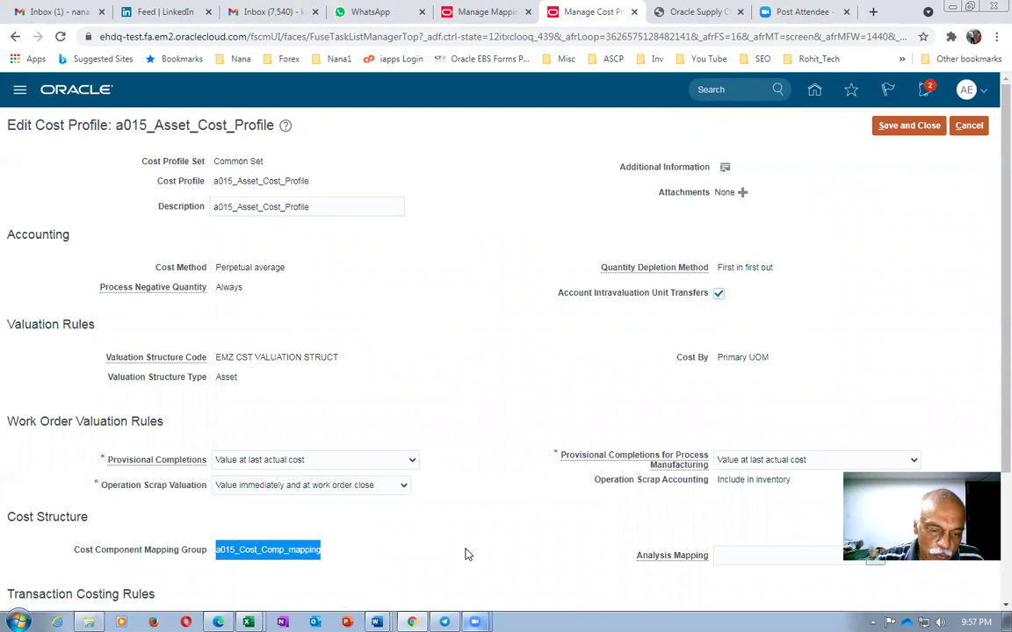
pyautogui.click(508, 519)
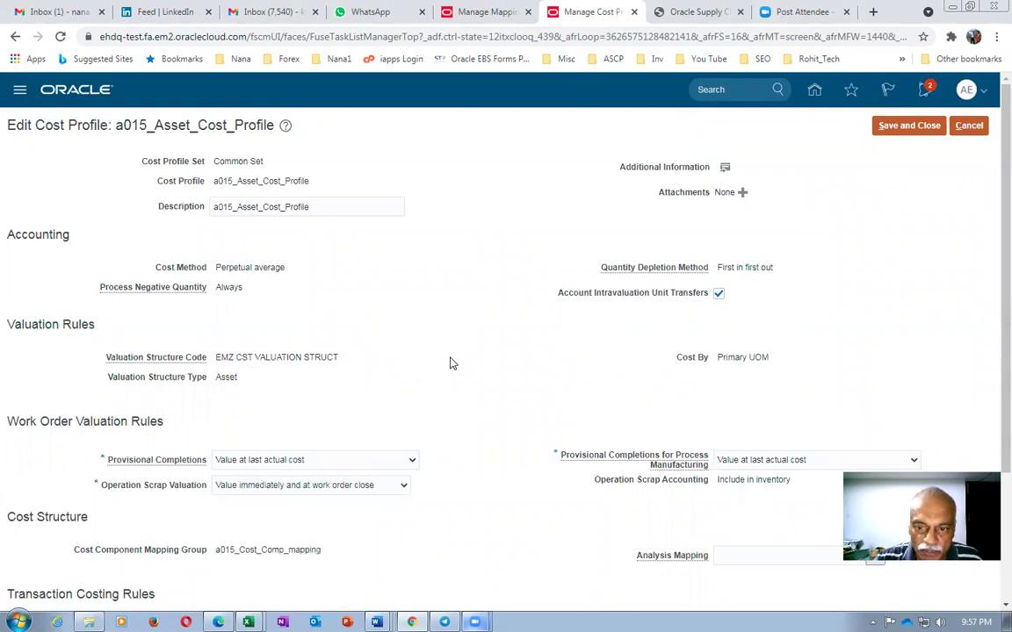
pyautogui.click(887, 125)
pyautogui.click(983, 125)
pyautogui.click(974, 130)
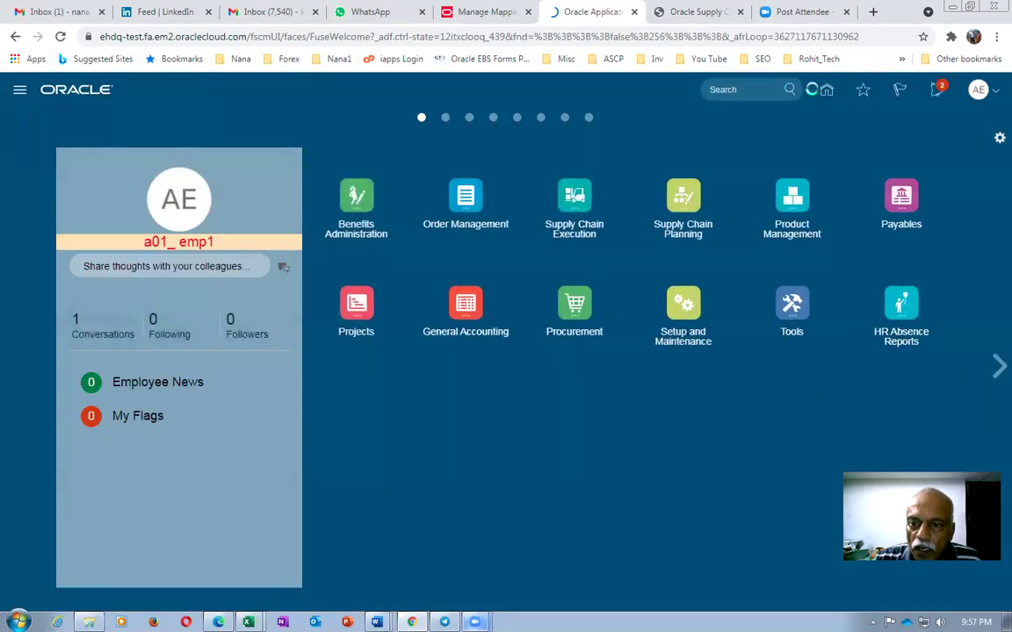
# Step: In Product Information Management, start a new item for organization A010 with Root Item Class and the a01 Purchased Item template
pyautogui.click(793, 204)
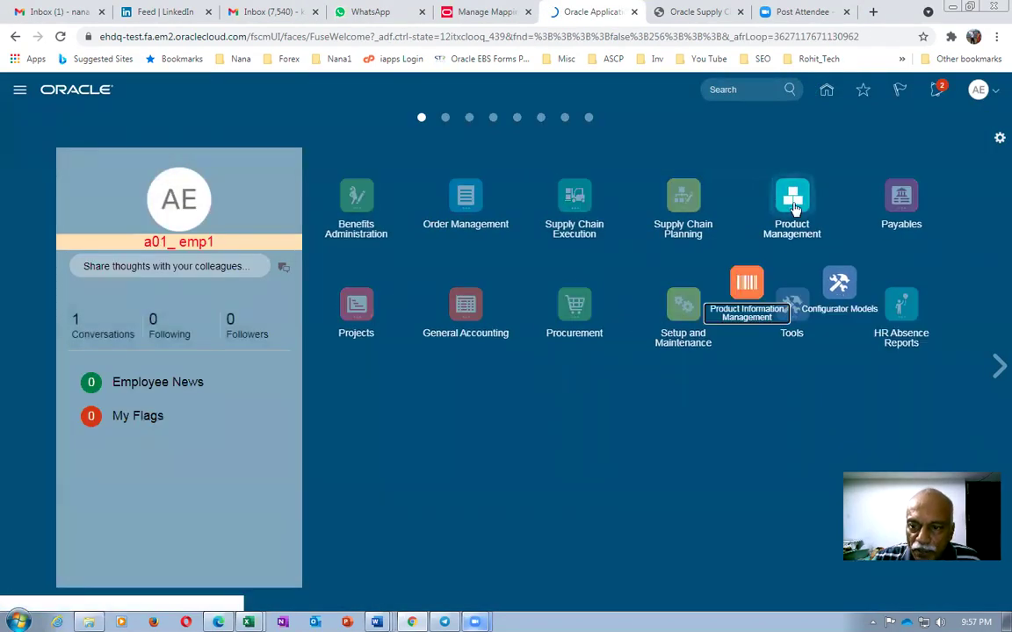
pyautogui.click(748, 281)
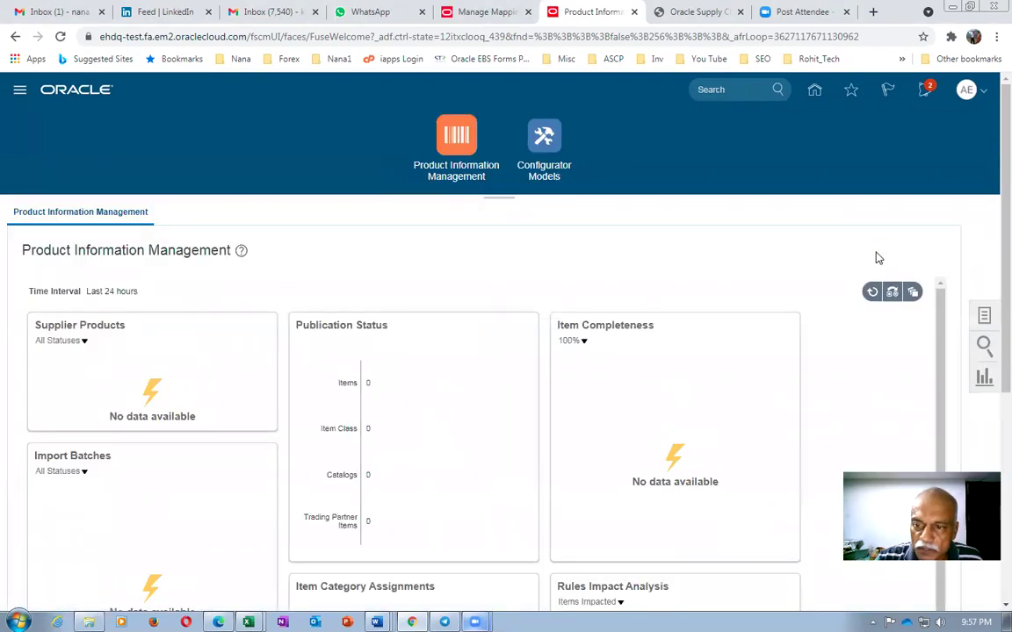
pyautogui.click(985, 318)
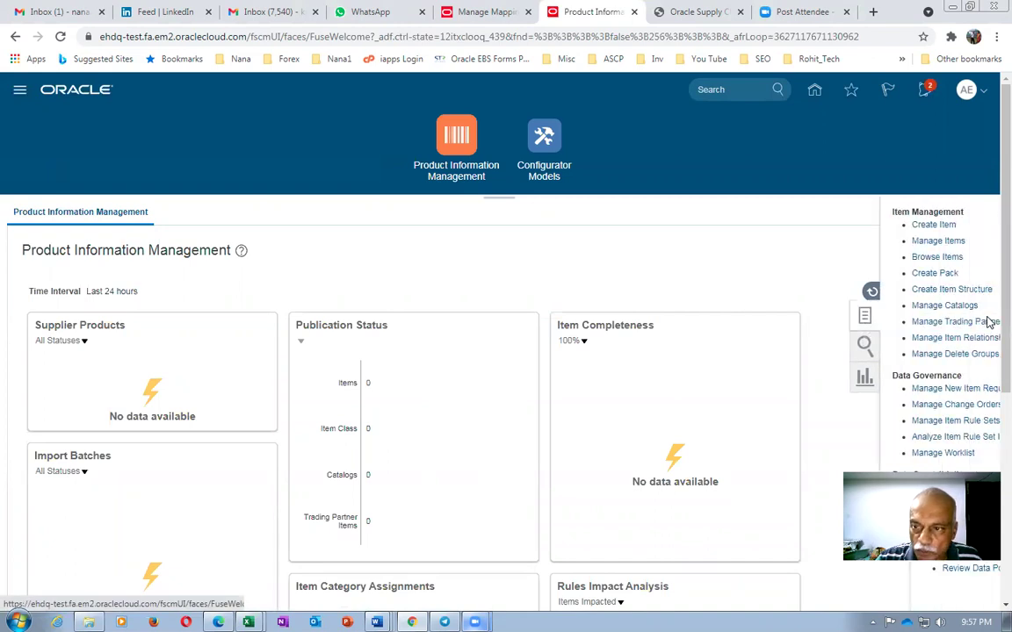
pyautogui.click(874, 227)
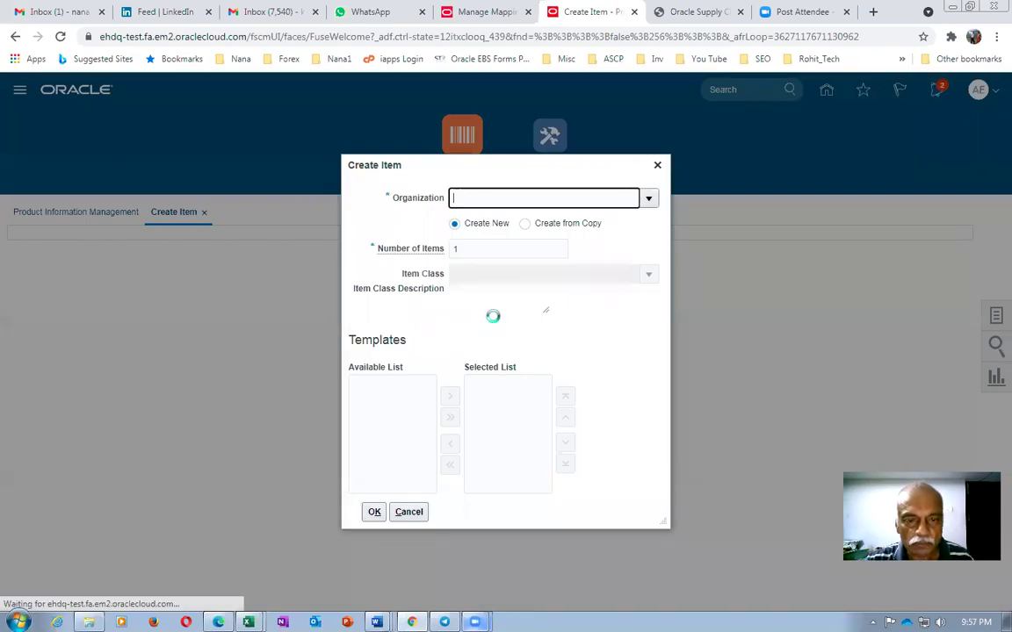
pyautogui.write('a01')
pyautogui.click(499, 221)
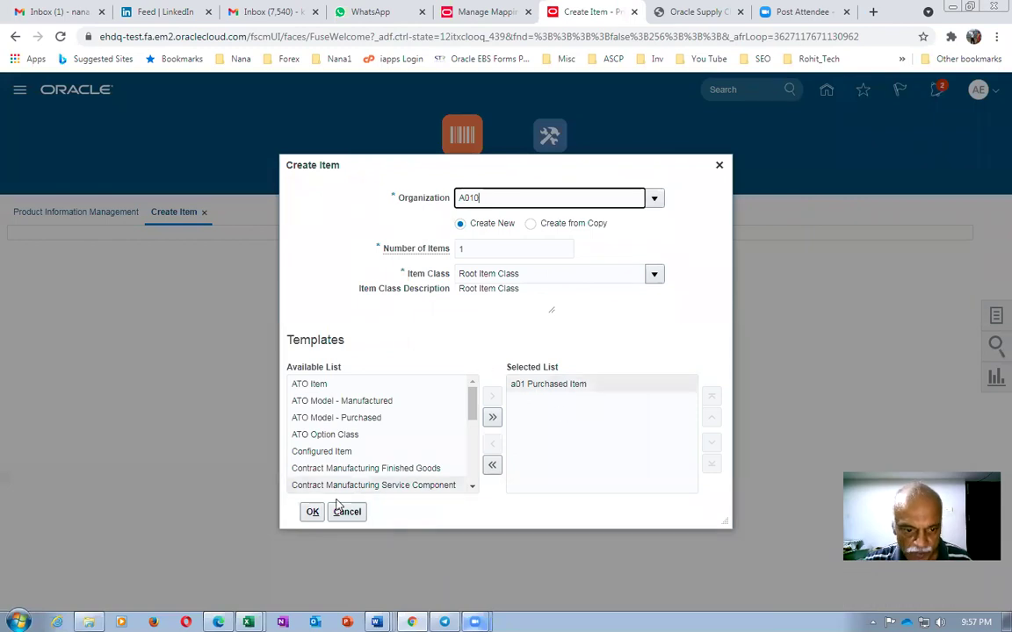
pyautogui.click(312, 515)
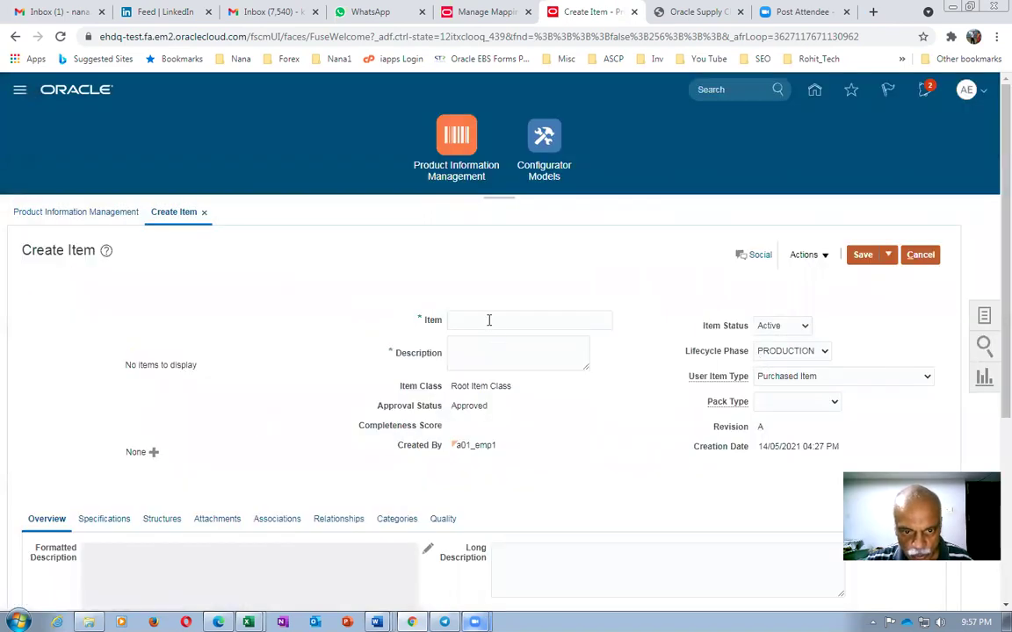
# Step: Name the item a016_cost_test and use the same text as its description
pyautogui.click(491, 320)
pyautogui.write('a016_')
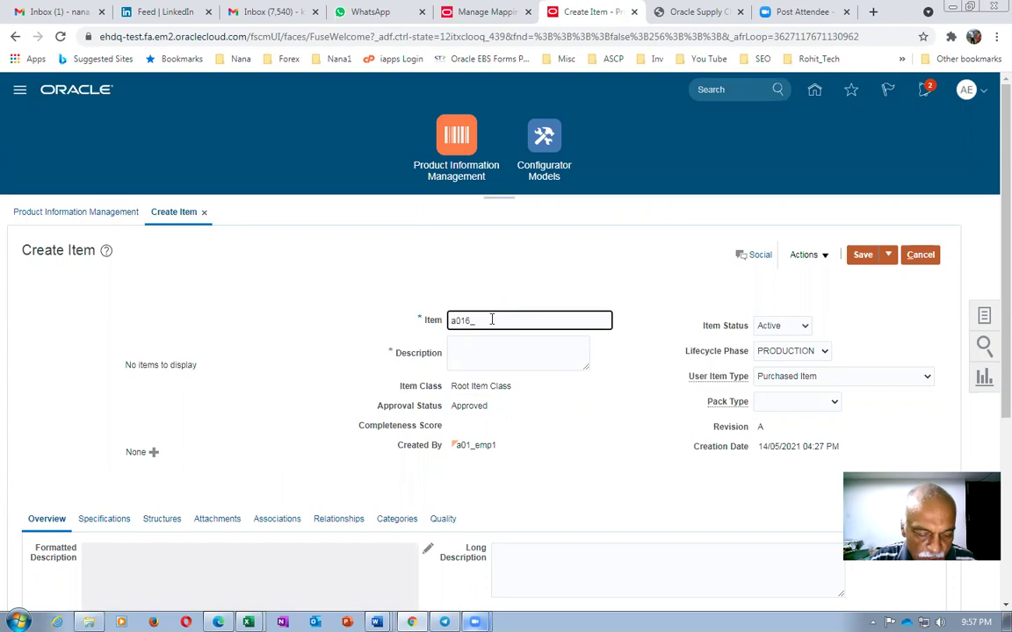
pyautogui.write('st')
pyautogui.press('Tab')
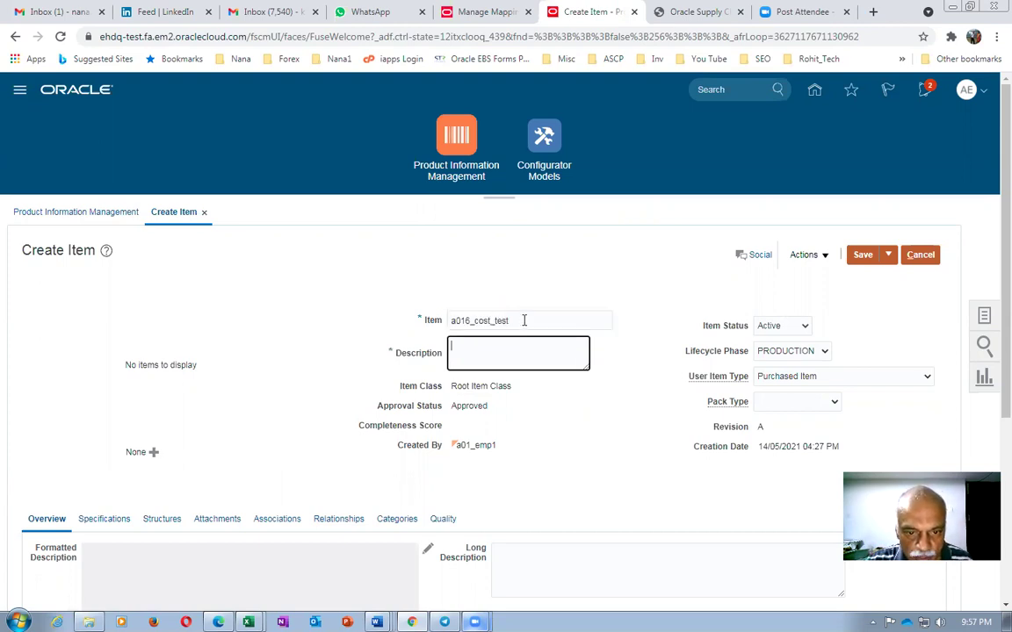
pyautogui.hotkey('shift', 'Tab')
pyautogui.hotkey('ctrl', 'c')
pyautogui.click(495, 361)
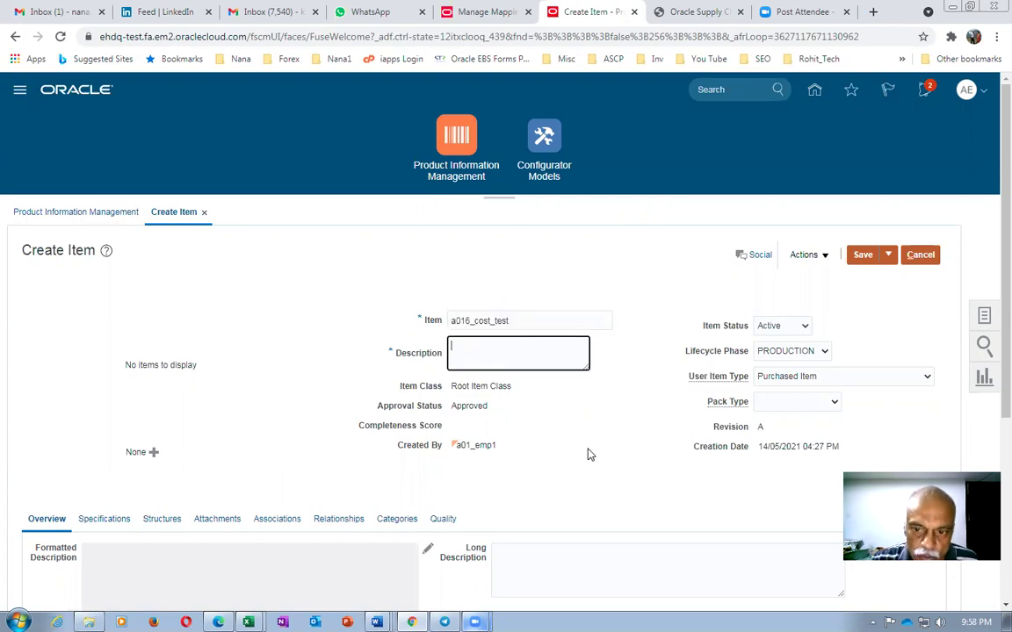
pyautogui.hotkey('ctrl', 'v')
# Step: Set the item's list price to 10 USD in its purchasing specifications
pyautogui.scroll(-3, 587, 452)
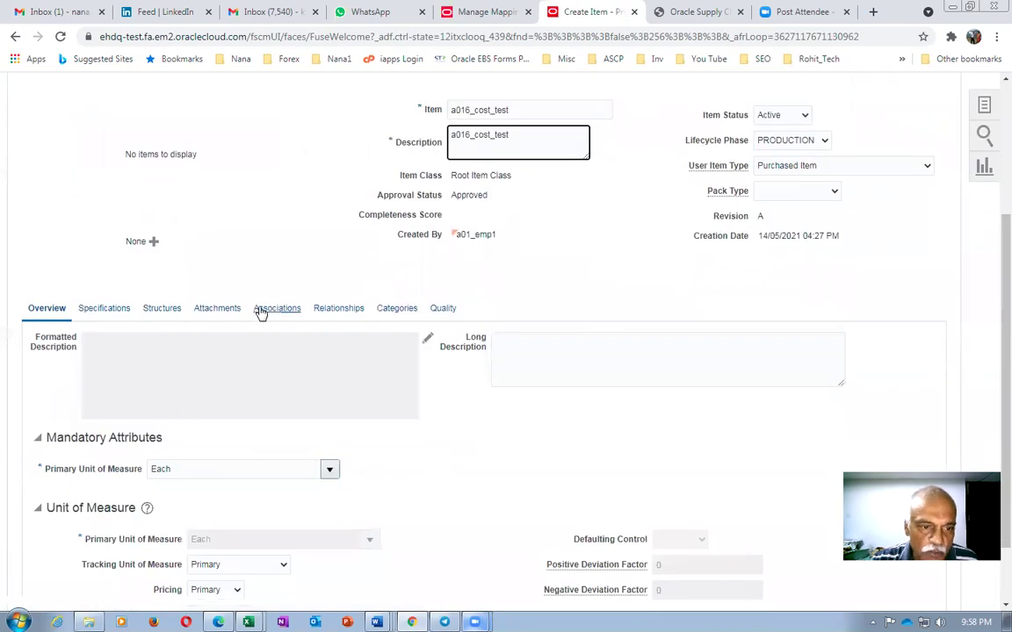
pyautogui.click(116, 309)
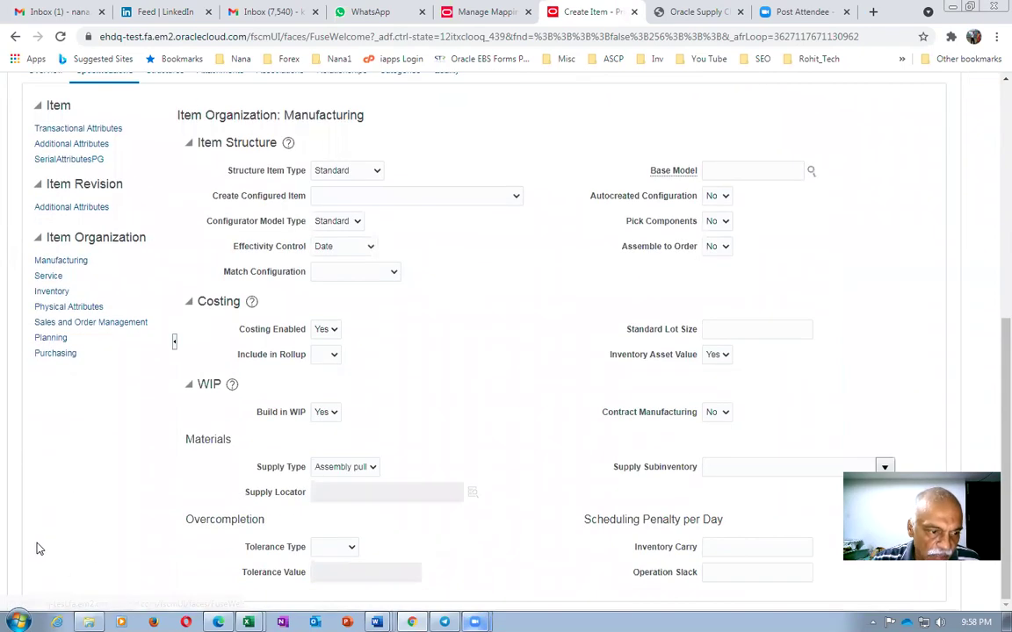
pyautogui.click(55, 353)
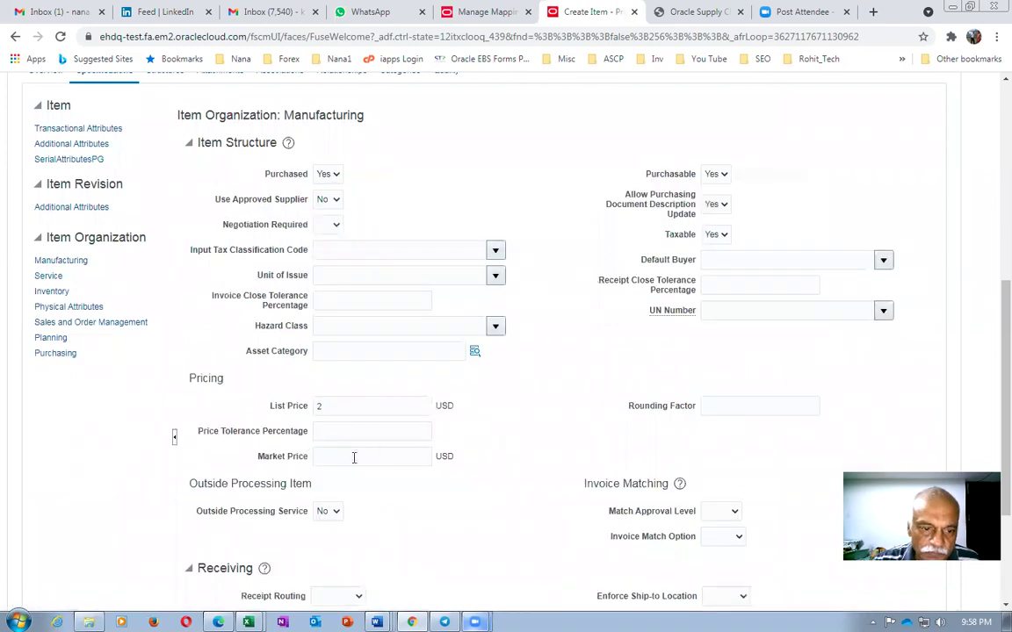
pyautogui.click(349, 408)
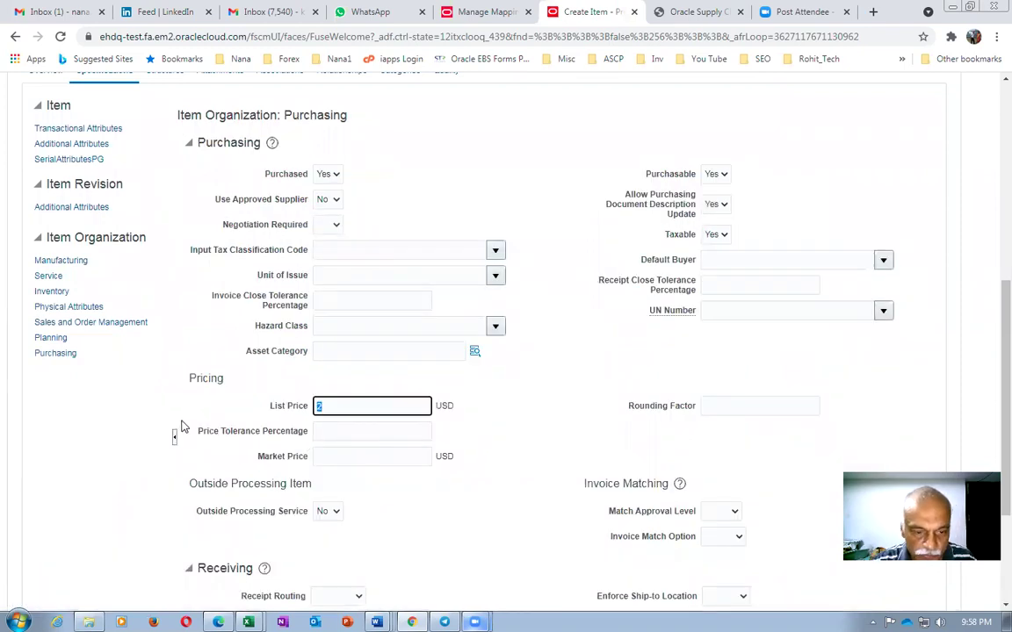
pyautogui.write('10')
pyautogui.press('Tab')
pyautogui.click(51, 470)
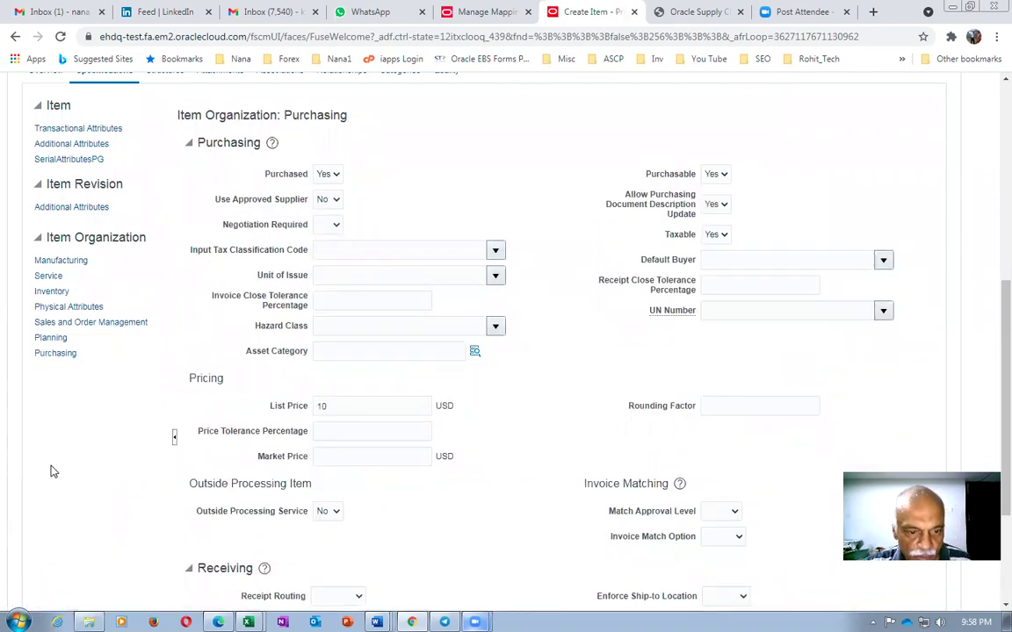
# Step: Associate the item with the child organization A015
pyautogui.scroll(3, 199, 490)
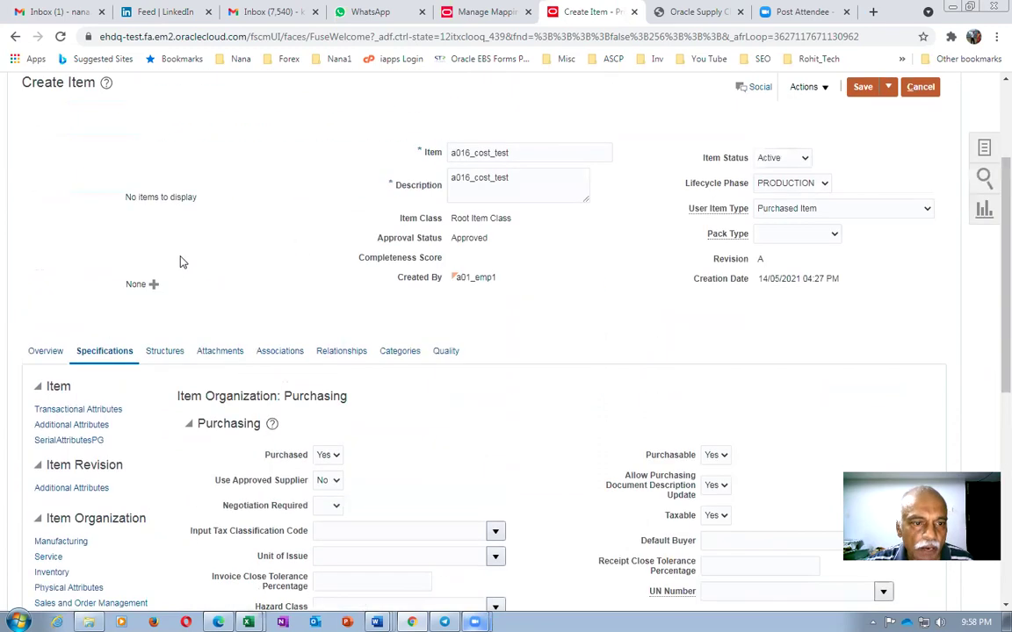
pyautogui.click(297, 353)
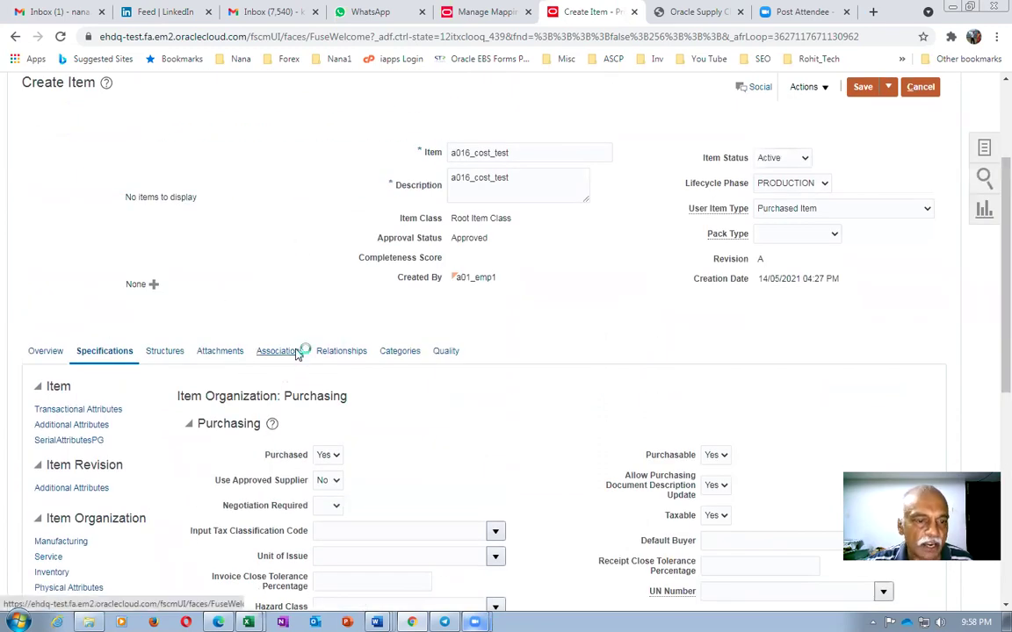
pyautogui.click(88, 424)
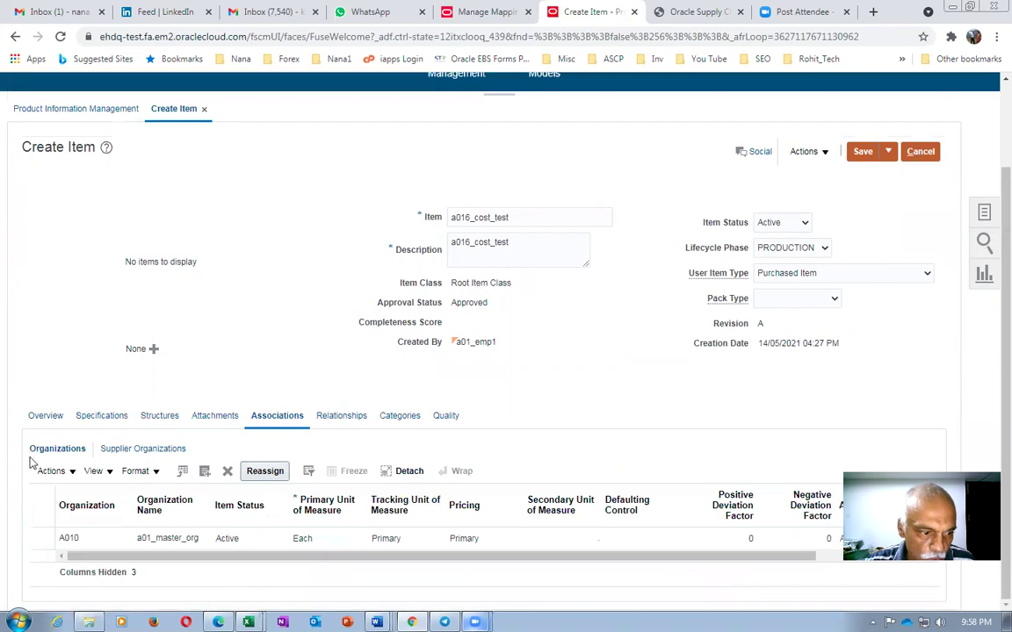
pyautogui.click(51, 471)
pyautogui.click(77, 519)
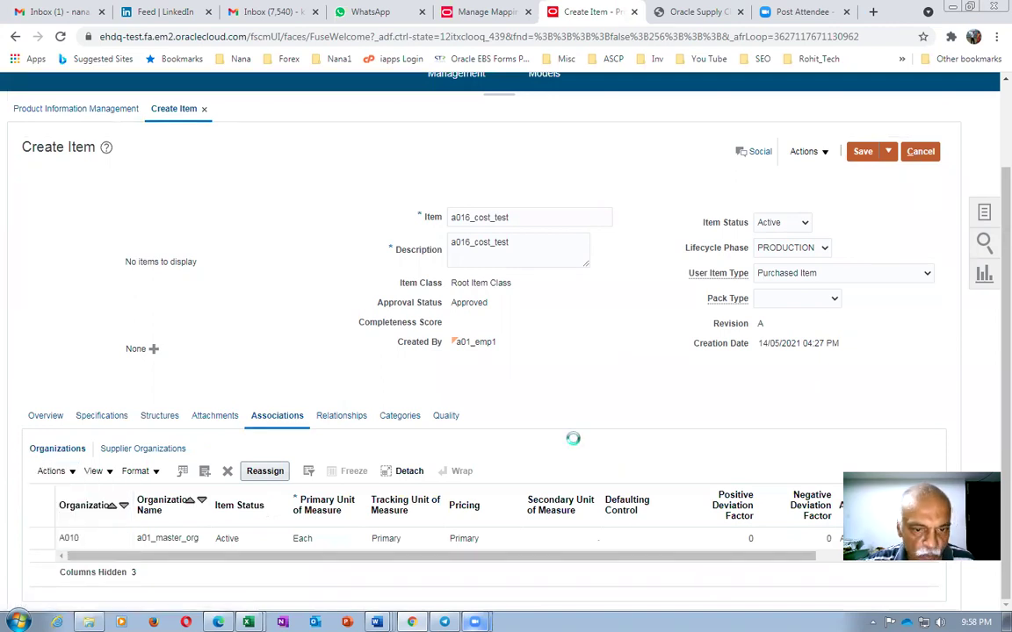
pyautogui.click(550, 314)
pyautogui.write('A015')
pyautogui.press('Return')
pyautogui.click(519, 359)
pyautogui.click(539, 403)
pyautogui.click(583, 404)
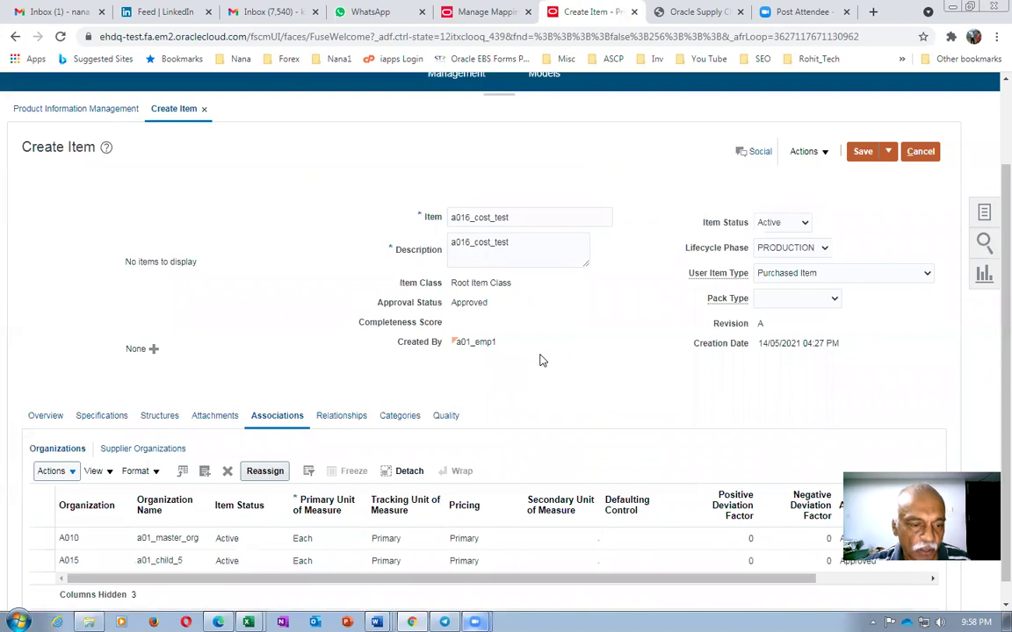
# Step: Point out the item name a016_cost_test, and save and close the item
pyautogui.click(889, 153)
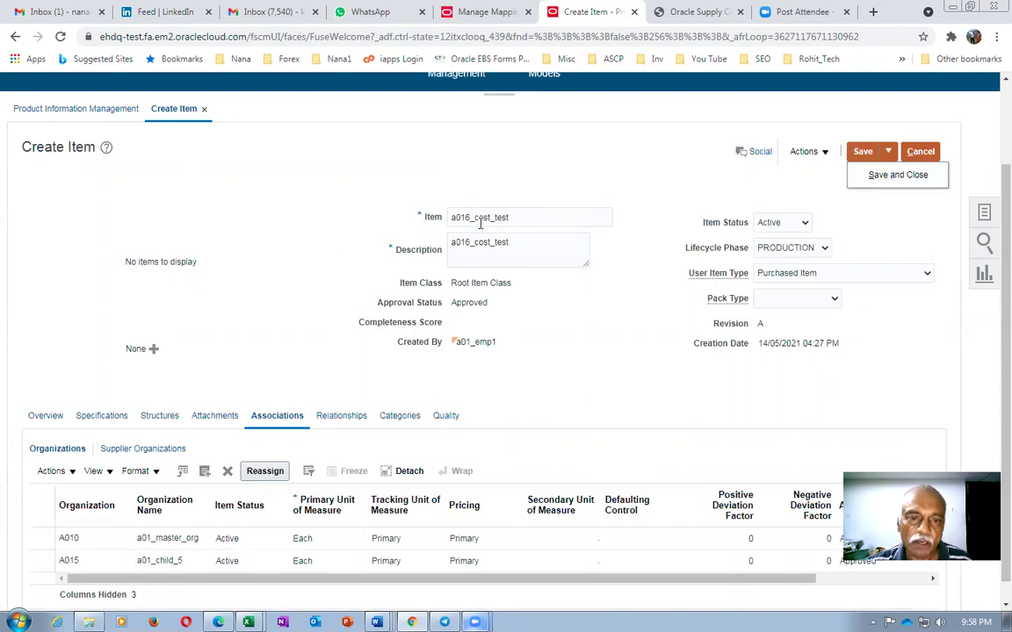
pyautogui.click(455, 217)
pyautogui.moveTo(455, 217); pyautogui.dragTo(501, 217)
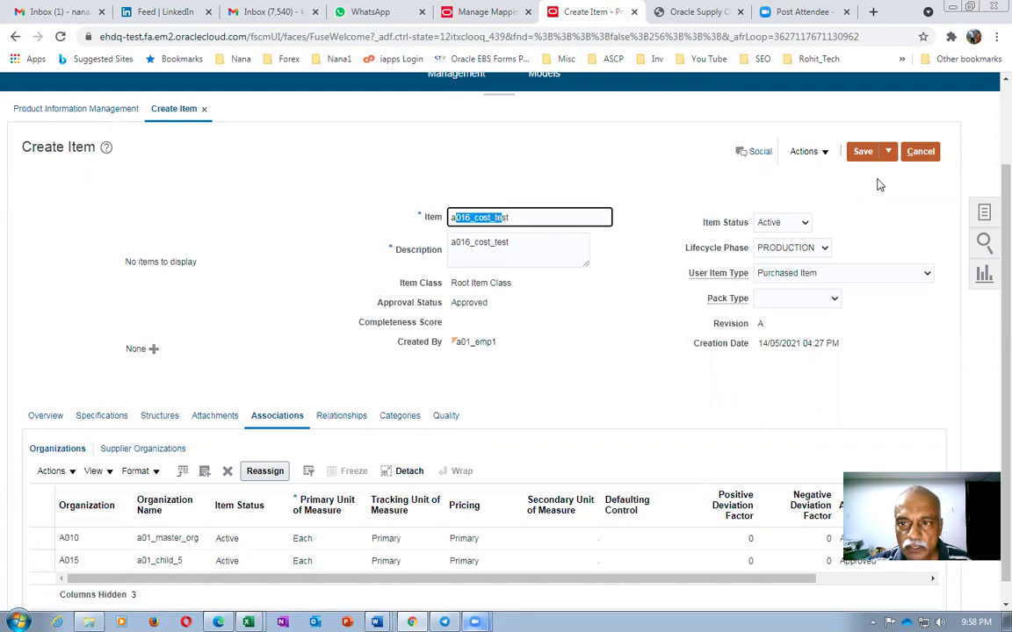
pyautogui.click(888, 152)
pyautogui.click(896, 172)
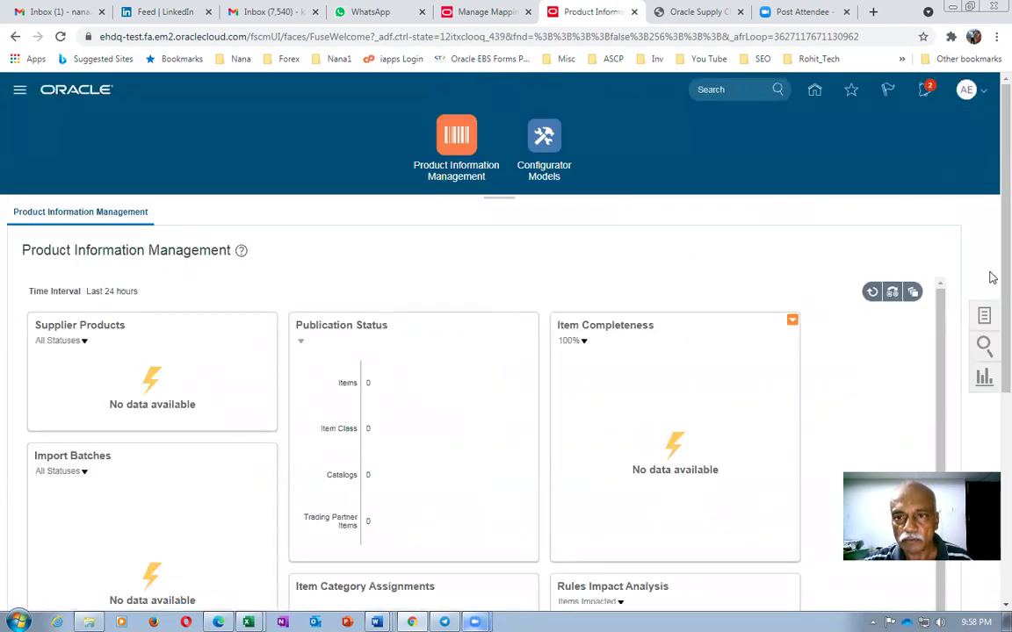
# Step: Go to Purchase Orders under Procurement and start creating a new order
pyautogui.click(815, 90)
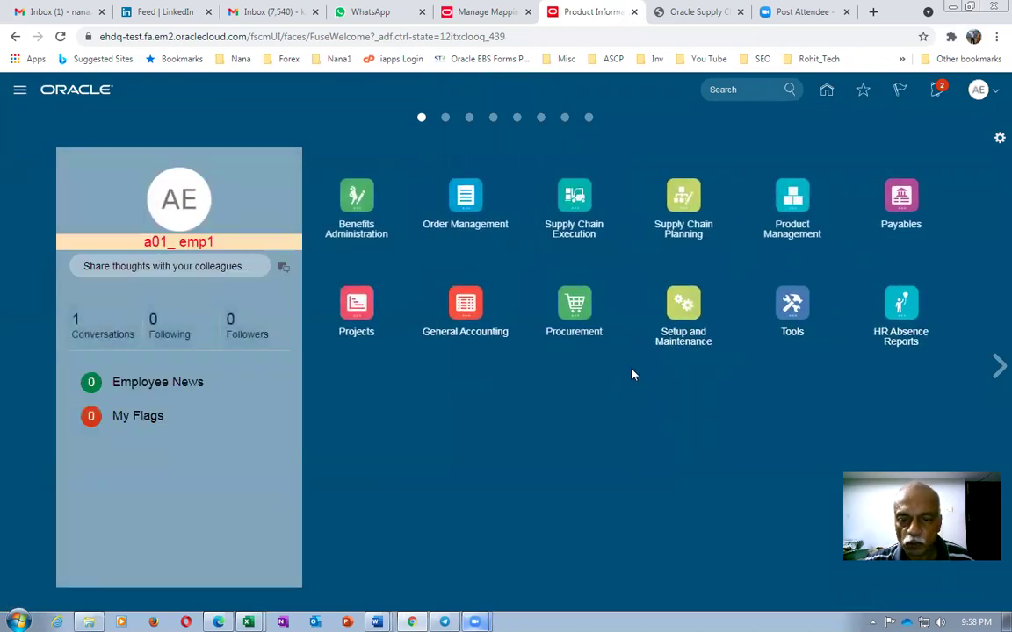
pyautogui.click(580, 303)
pyautogui.click(591, 406)
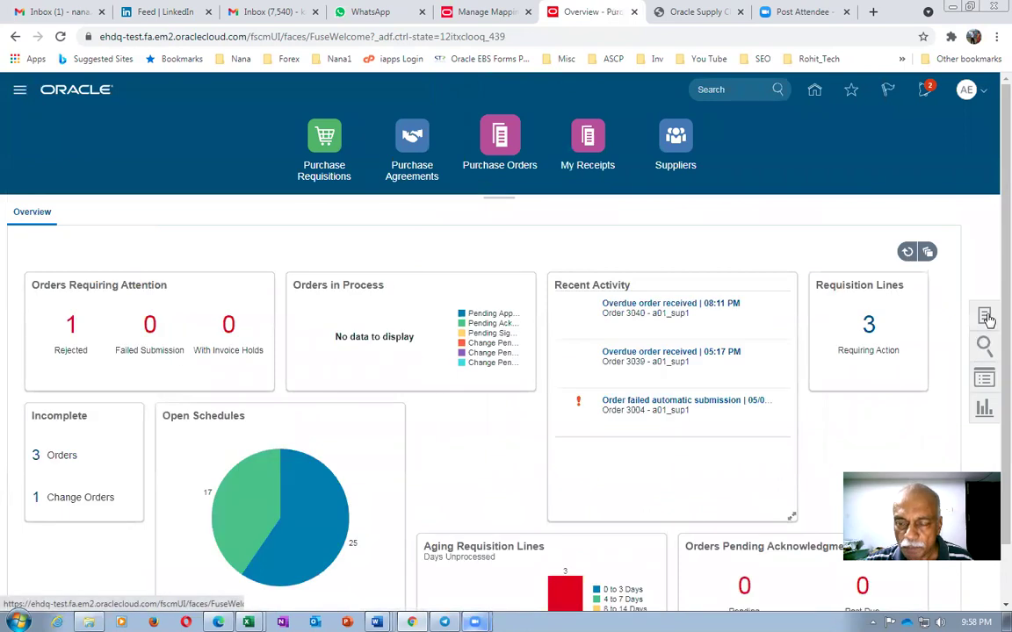
pyautogui.click(984, 316)
pyautogui.click(815, 308)
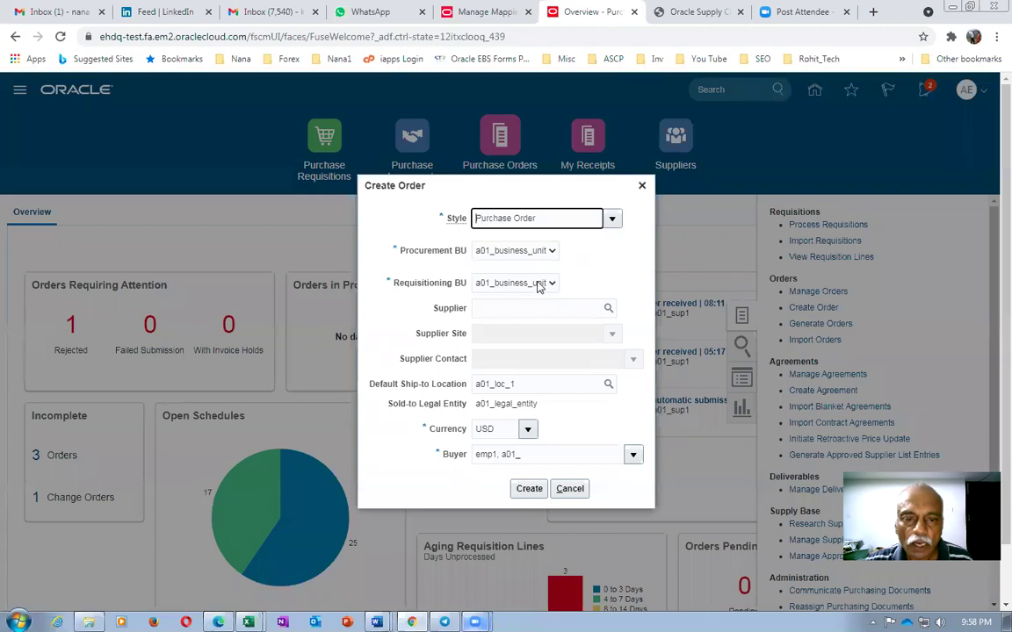
# Step: Create the purchase order for supplier a01_sup1 with a01_loc_5 as the default ship-to location
pyautogui.click(518, 307)
pyautogui.write('a01')
pyautogui.click(507, 339)
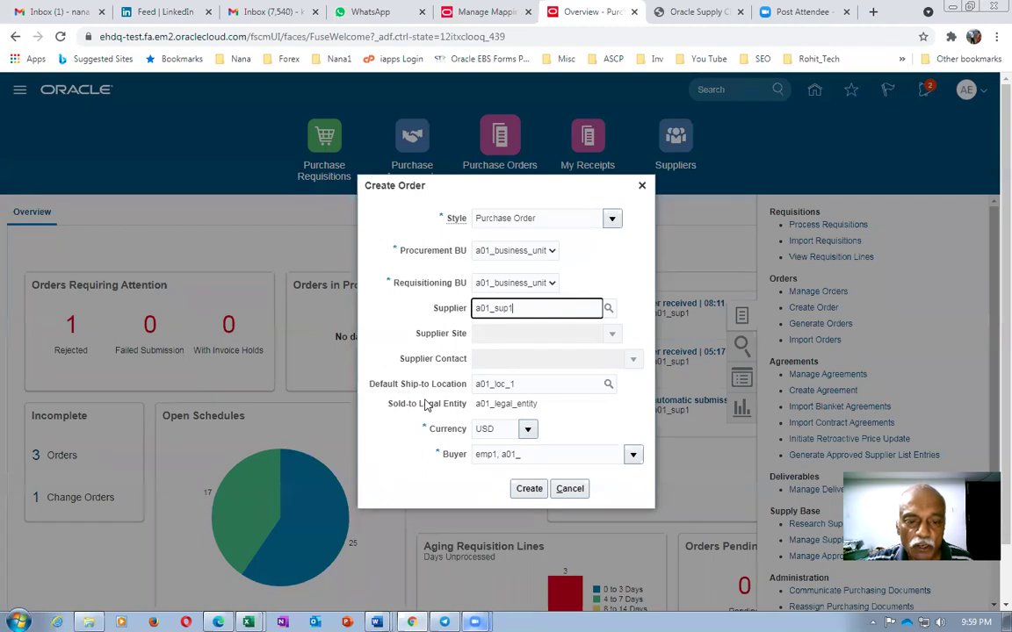
pyautogui.click(562, 386)
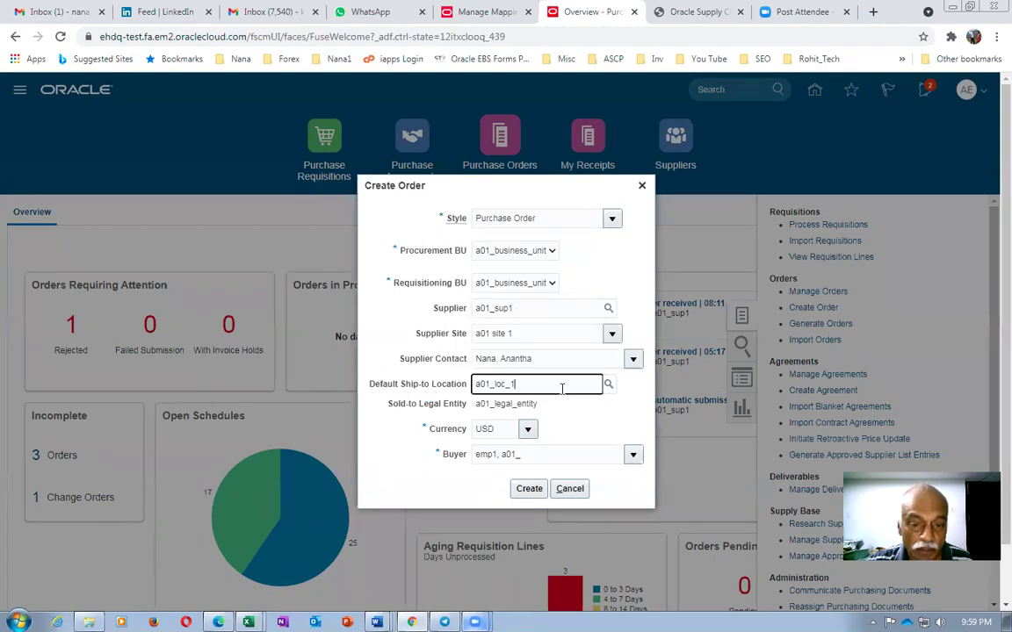
pyautogui.write('a01_loc_5')
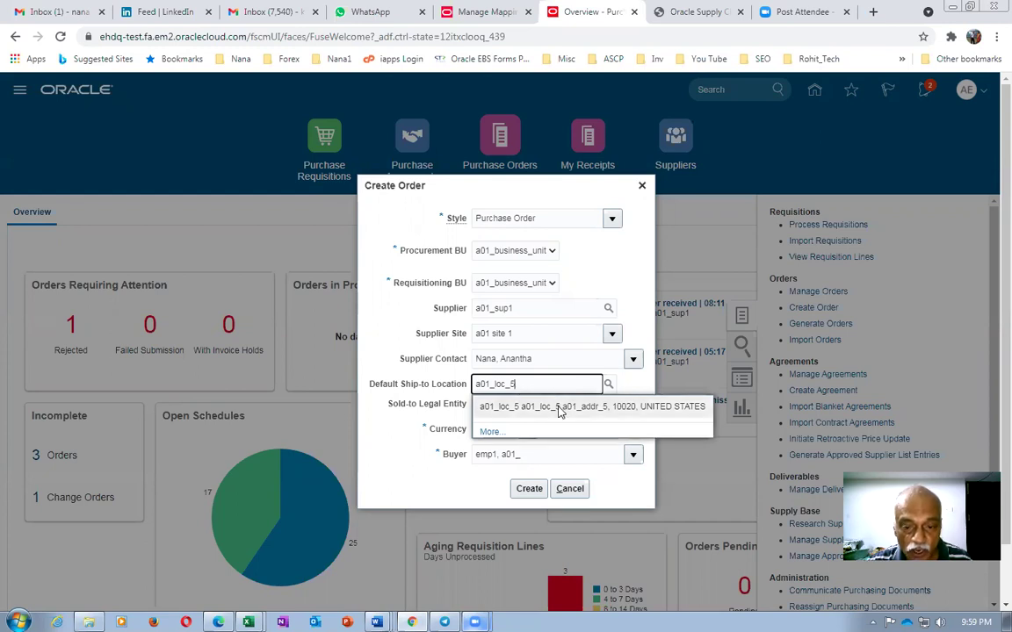
pyautogui.click(557, 406)
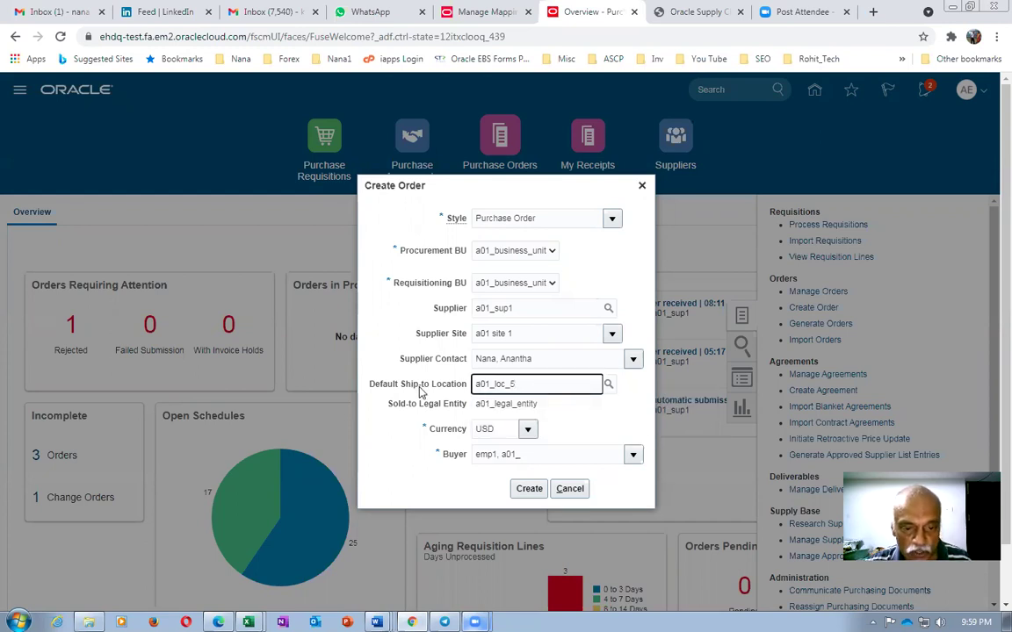
pyautogui.click(529, 489)
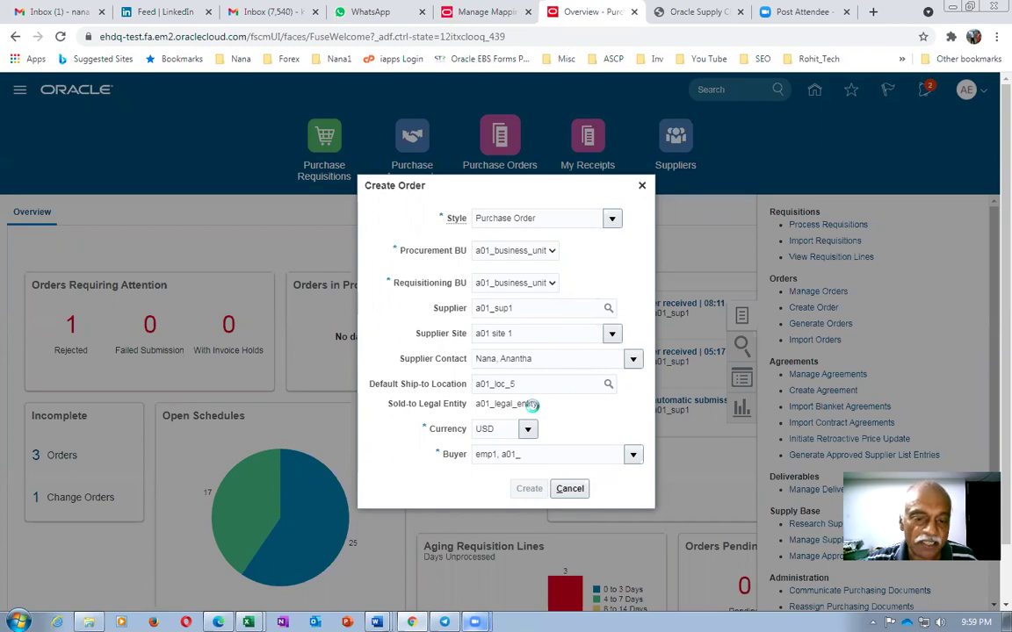
# Step: Add a goods line to the purchase order for item a016_cost_test
pyautogui.scroll(-4, 533, 414)
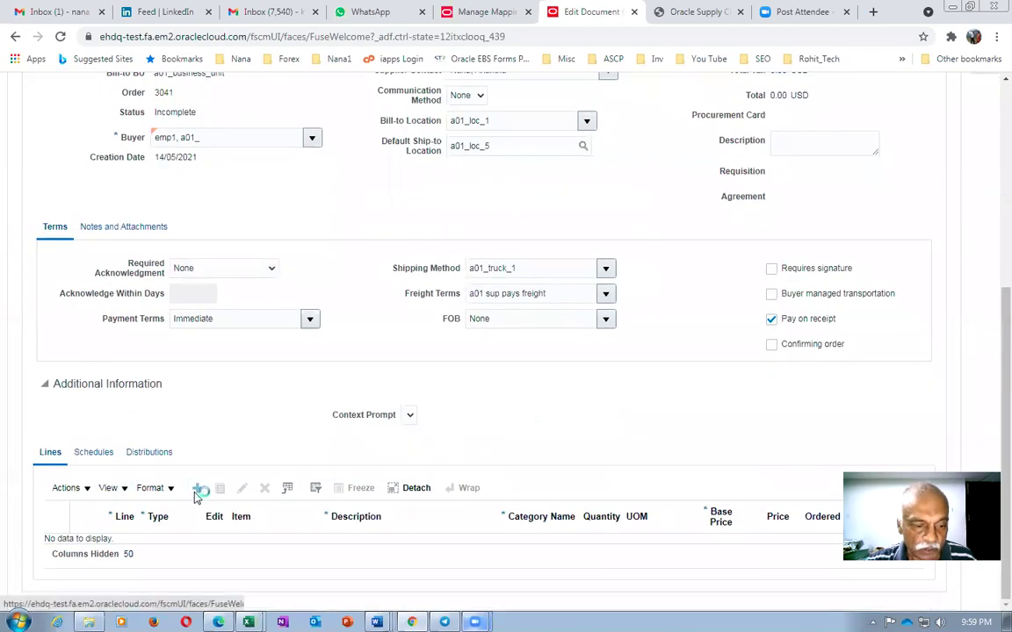
pyautogui.click(195, 492)
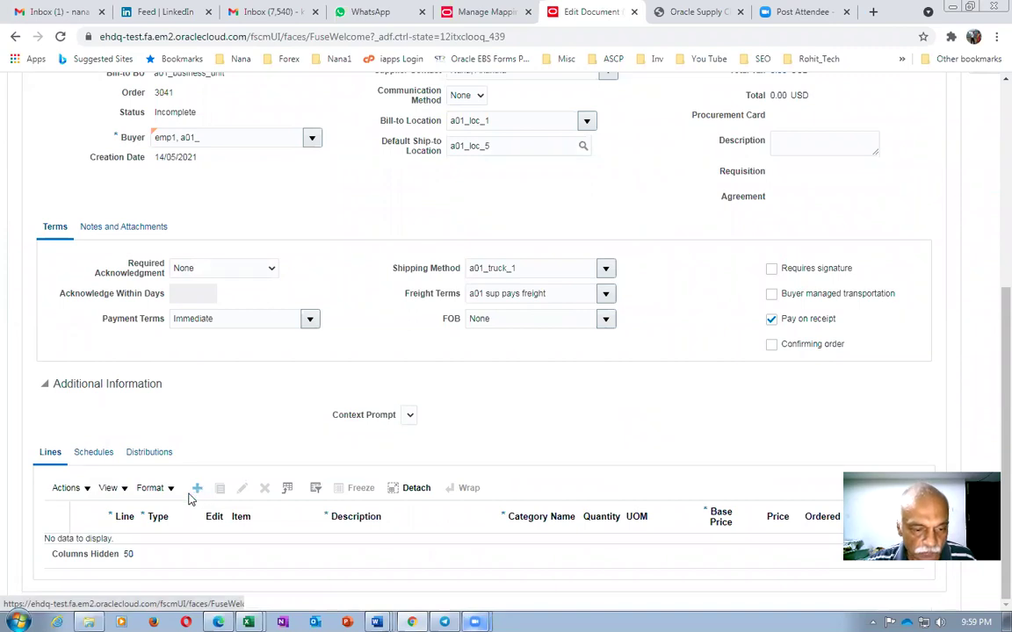
pyautogui.click(258, 550)
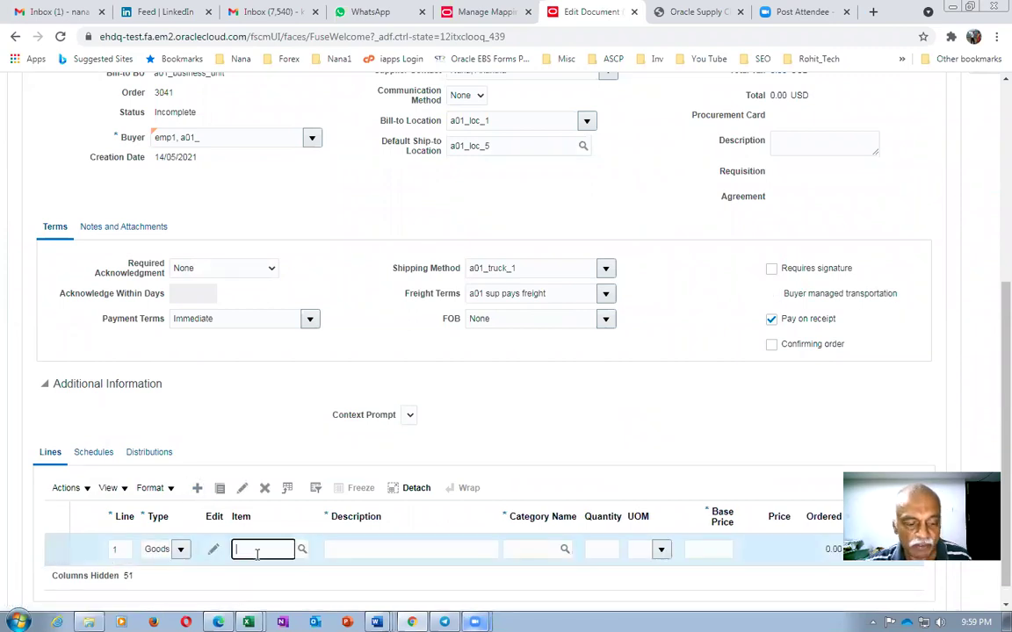
pyautogui.write('a01')
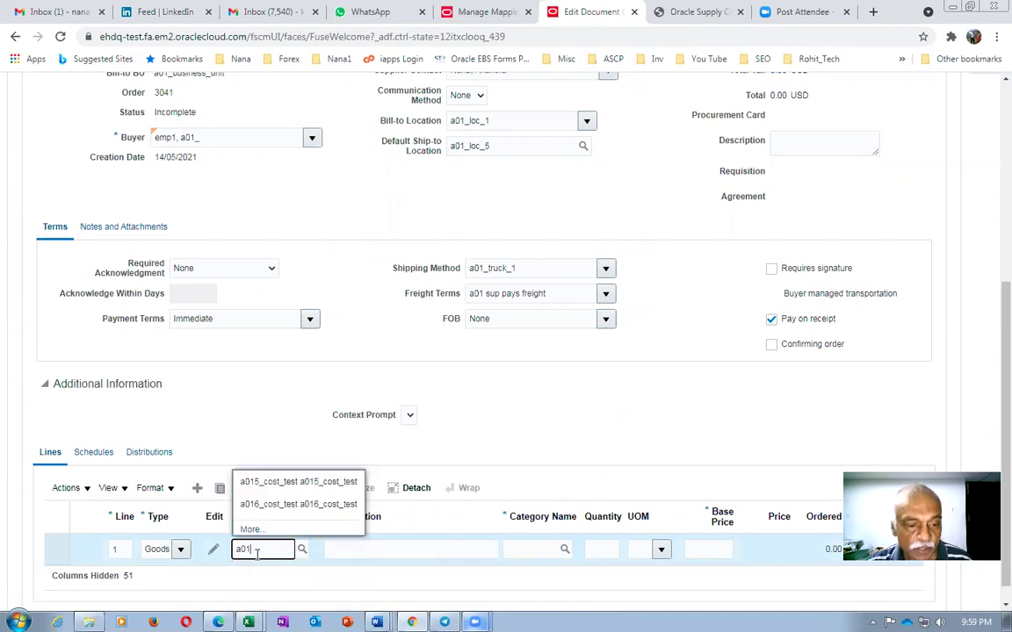
pyautogui.click(285, 505)
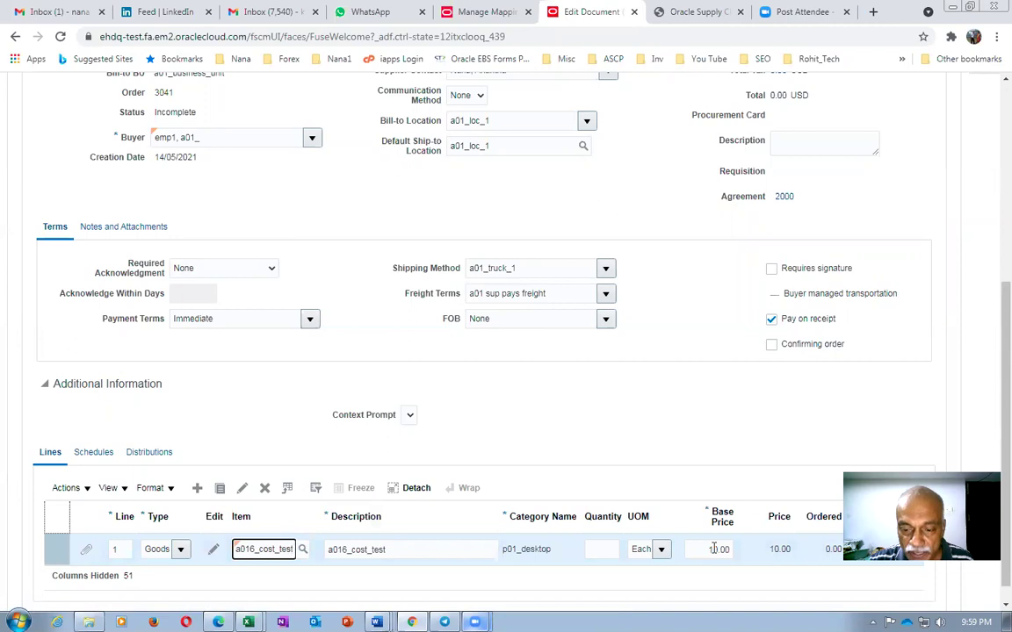
# Step: Set the base price of the a016_cost_test line to 11
pyautogui.scroll(-1, 715, 547)
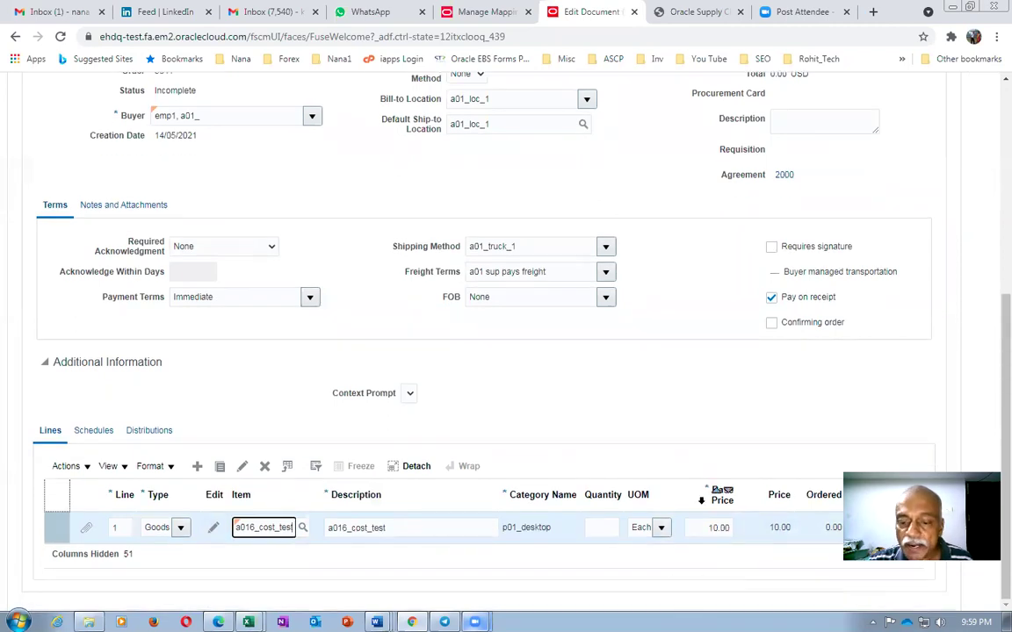
pyautogui.click(718, 528)
pyautogui.write('11')
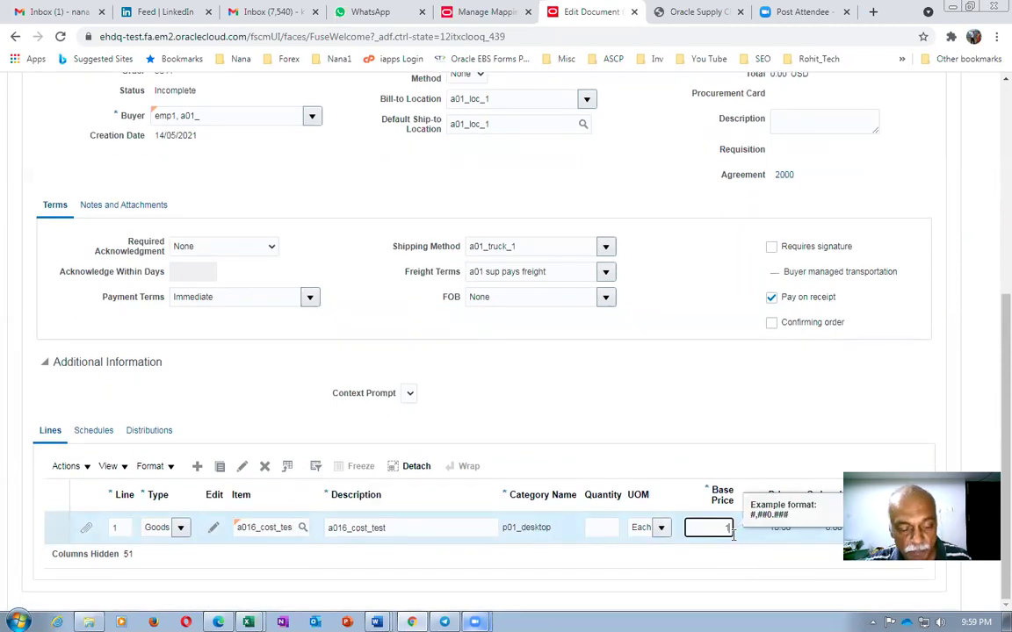
pyautogui.click(719, 569)
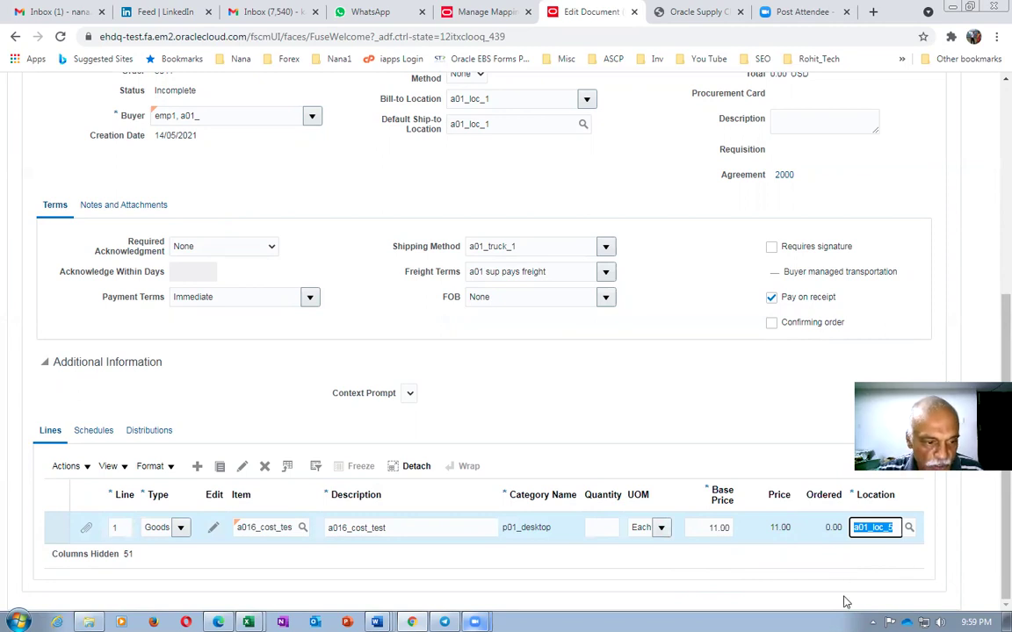
# Step: Set the line quantity to 100 and show the order's schedules
pyautogui.click(95, 432)
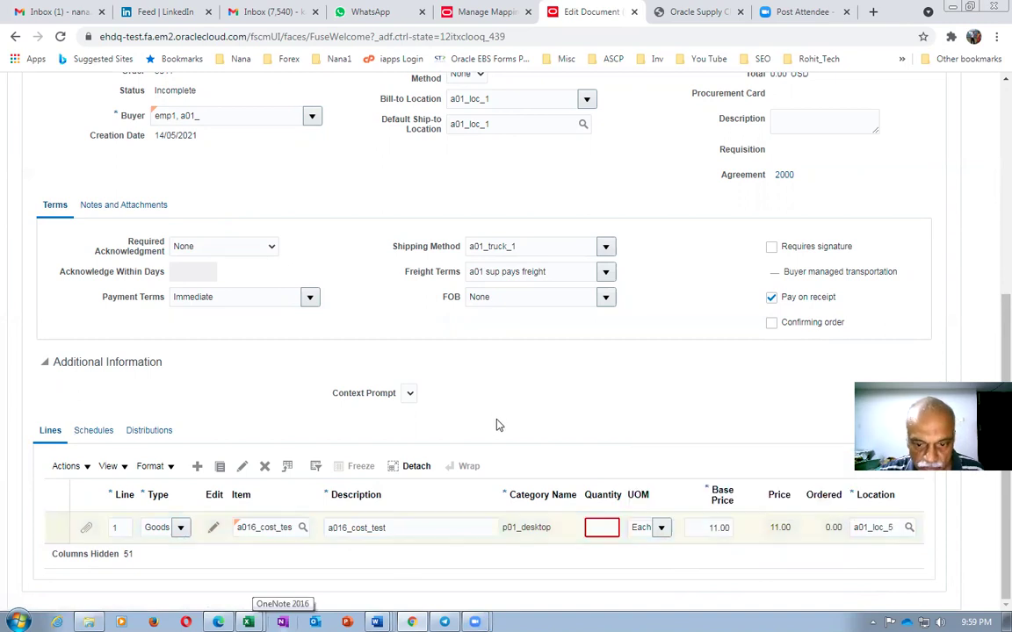
pyautogui.scroll(5, 576, 533)
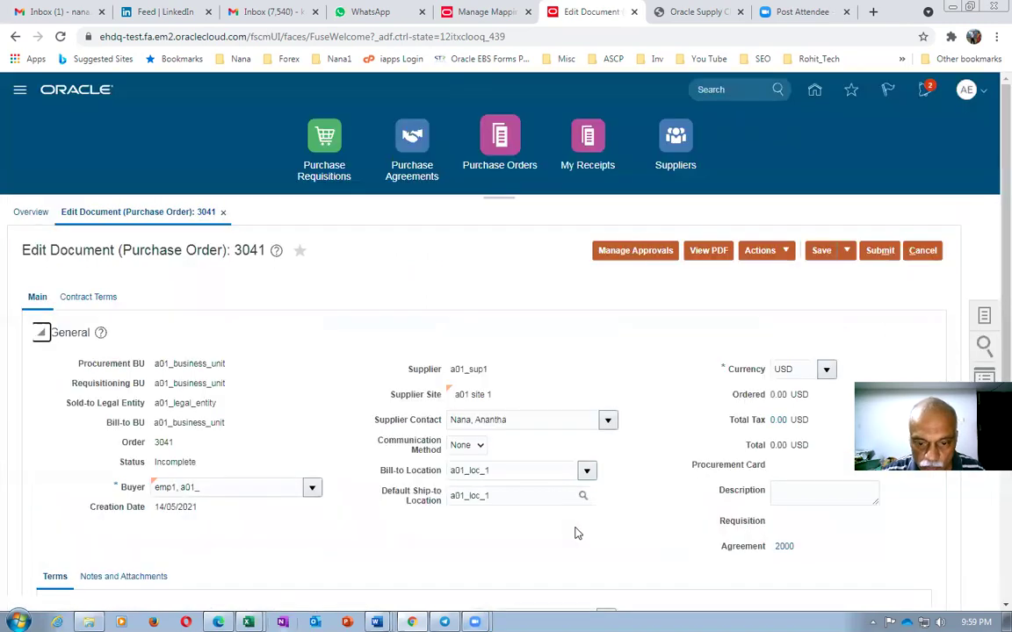
pyautogui.scroll(-5, 294, 473)
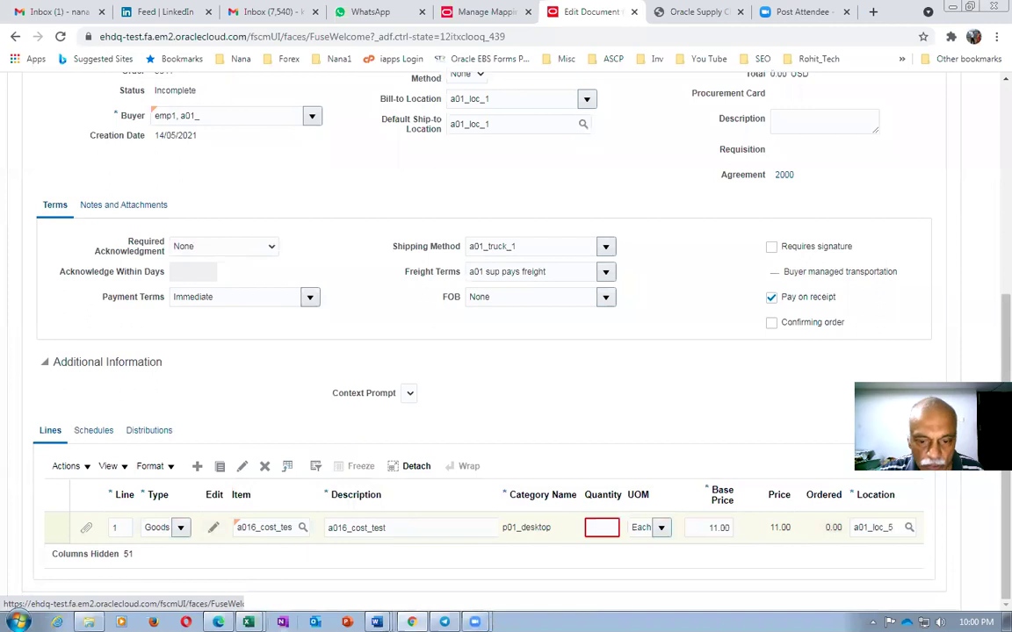
pyautogui.click(601, 526)
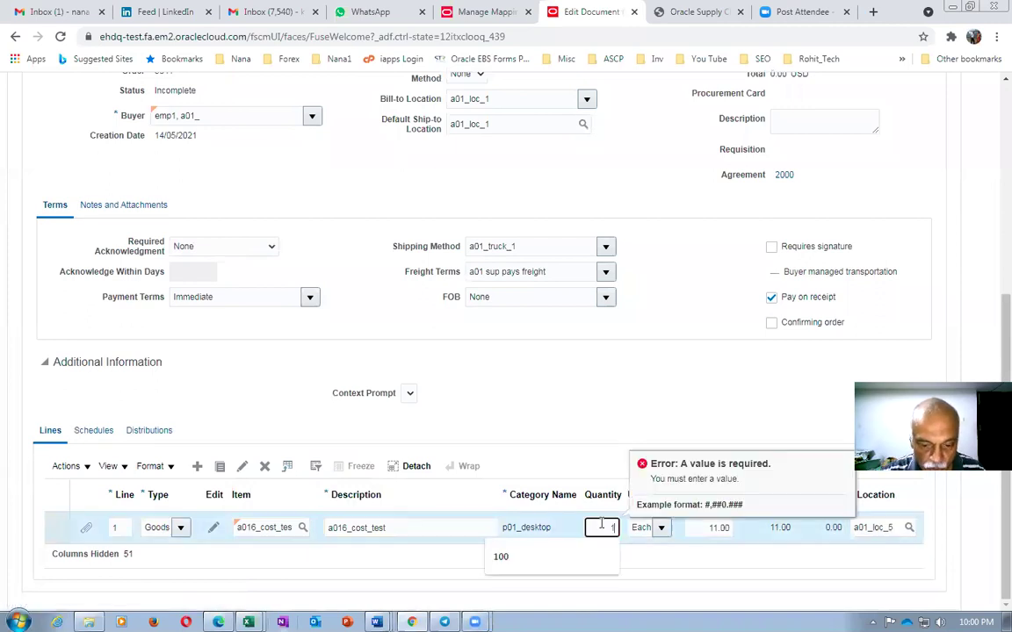
pyautogui.write('100')
pyautogui.press('Tab')
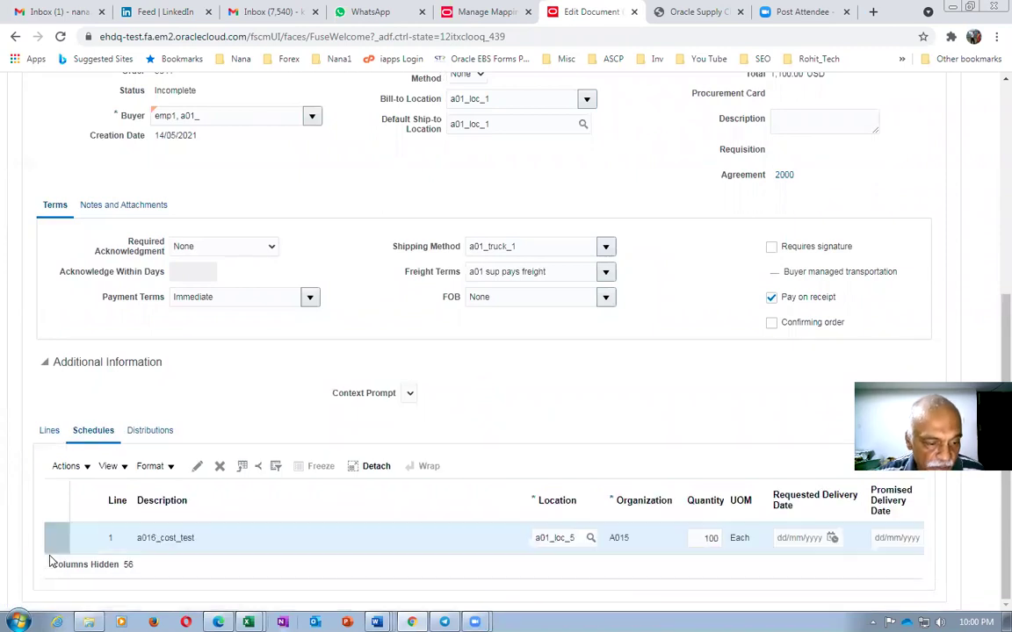
# Step: Review the schedule's shipping, receiving and billing details for line 1, and return to the order
pyautogui.click(196, 466)
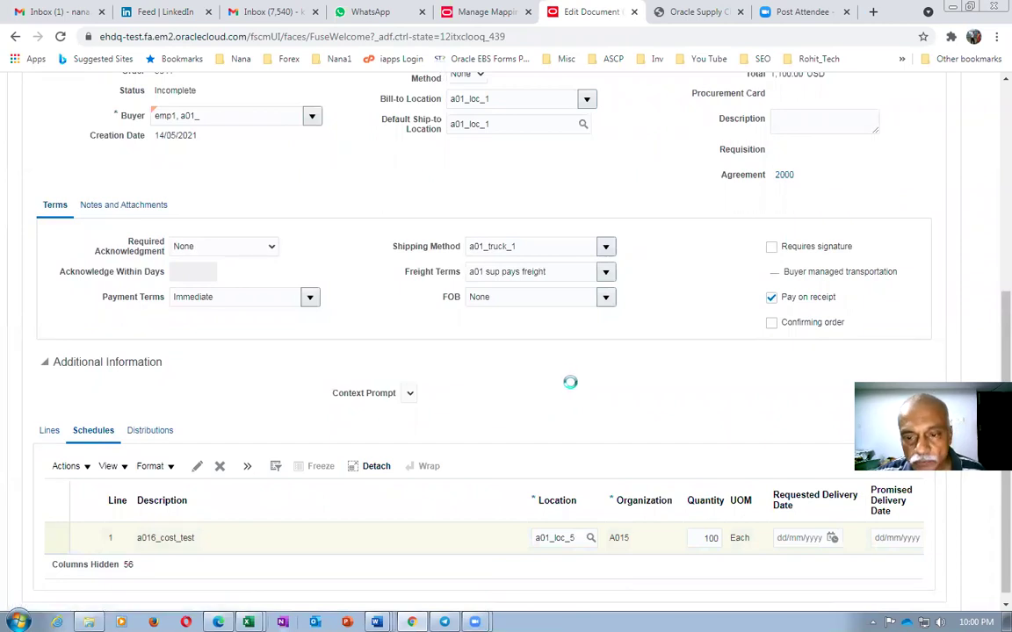
pyautogui.scroll(-5, 569, 391)
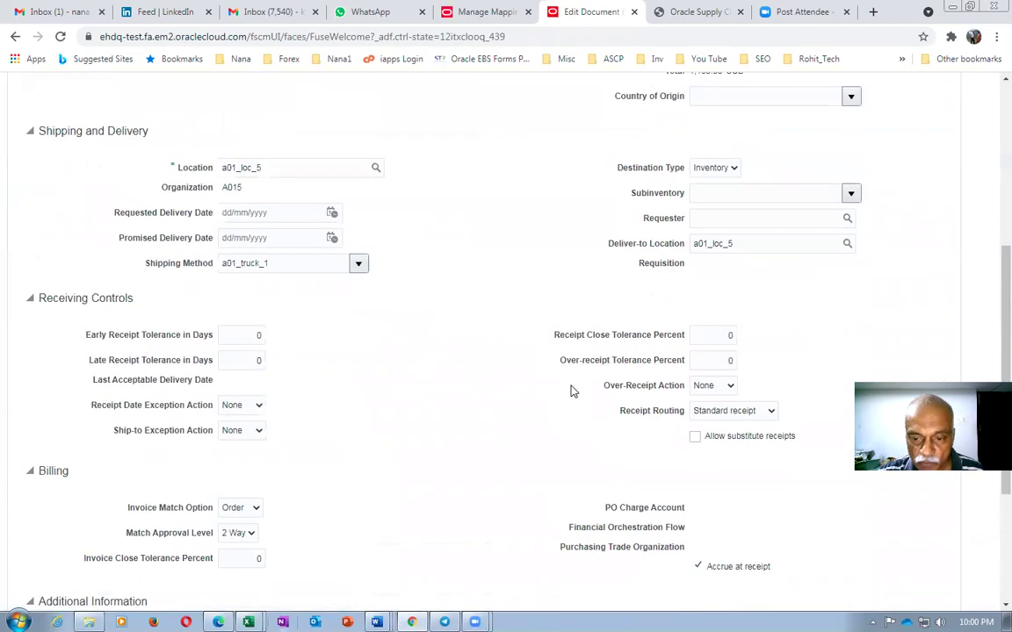
pyautogui.scroll(5, 790, 418)
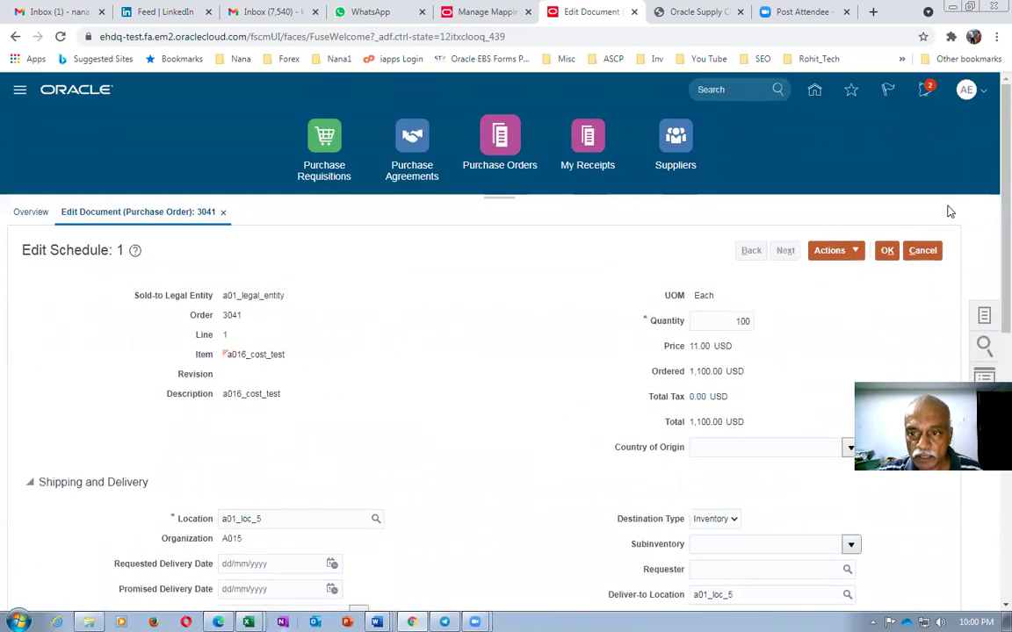
pyautogui.click(895, 257)
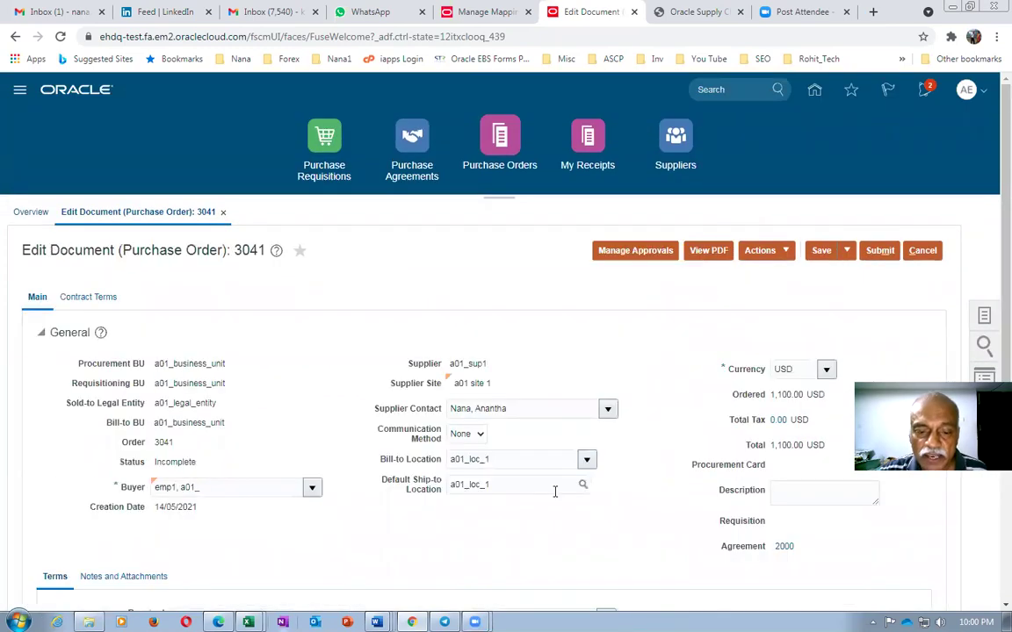
# Step: Set the schedule's requested delivery date to 14/05/2021
pyautogui.scroll(-3, 556, 492)
pyautogui.scroll(-2, 556, 501)
pyautogui.click(831, 528)
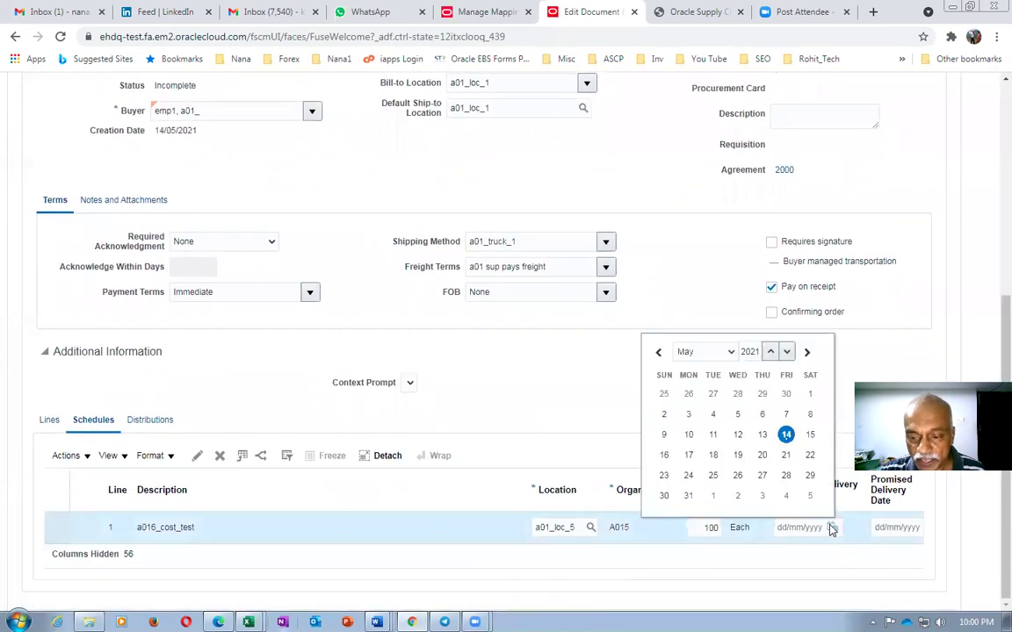
pyautogui.click(788, 433)
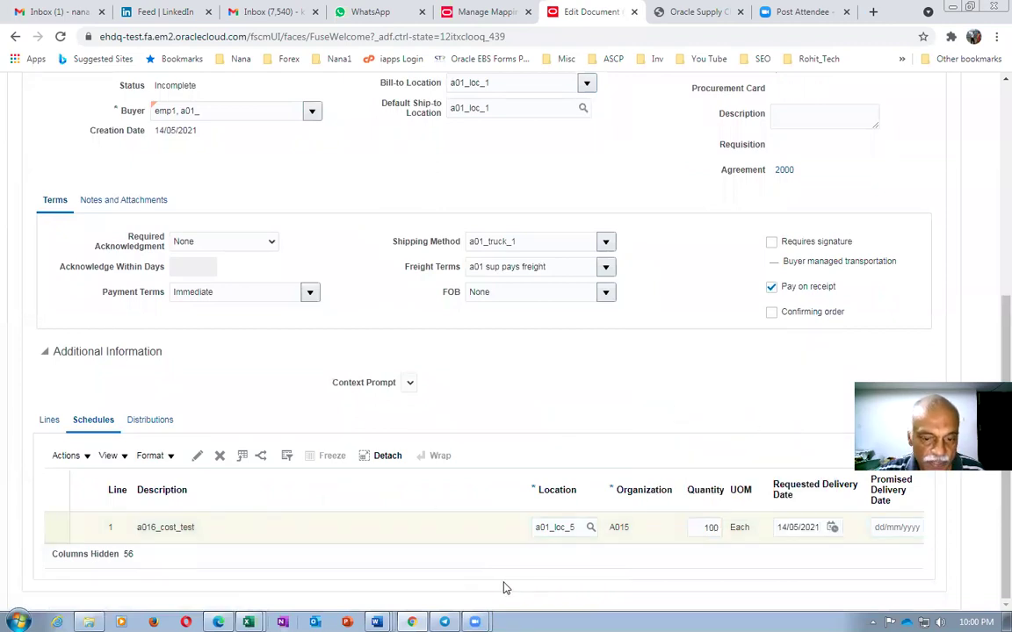
# Step: Save the purchase order and validate it for errors
pyautogui.scroll(5, 620, 397)
pyautogui.click(821, 154)
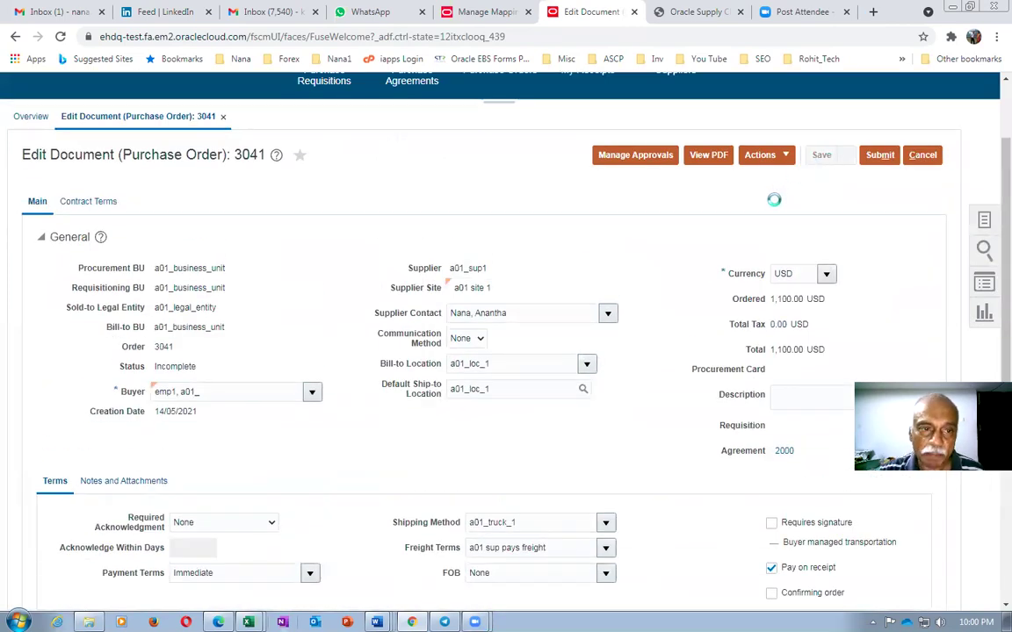
pyautogui.click(759, 156)
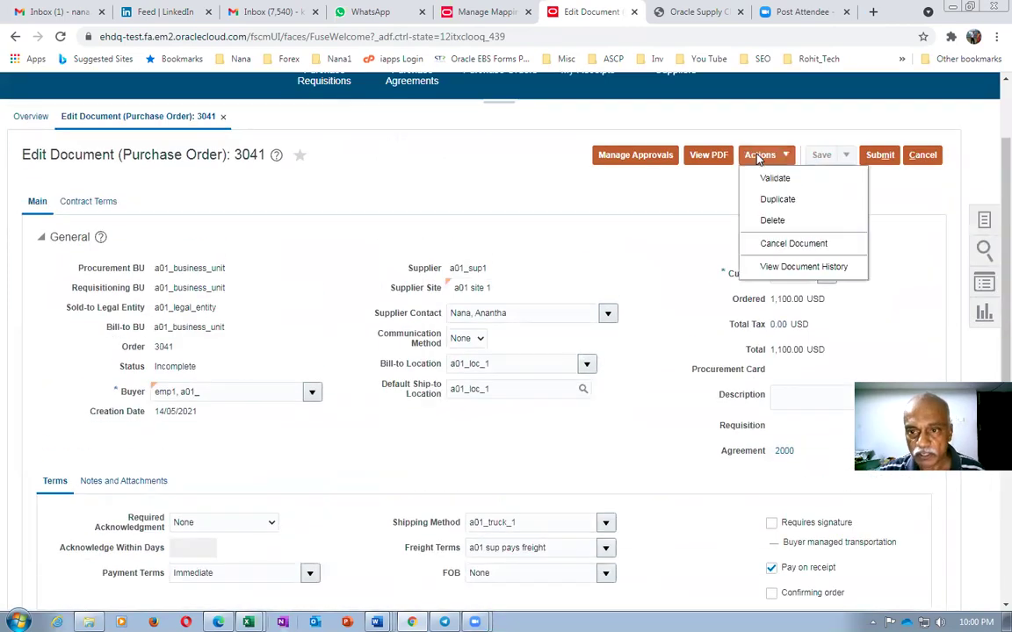
pyautogui.click(771, 181)
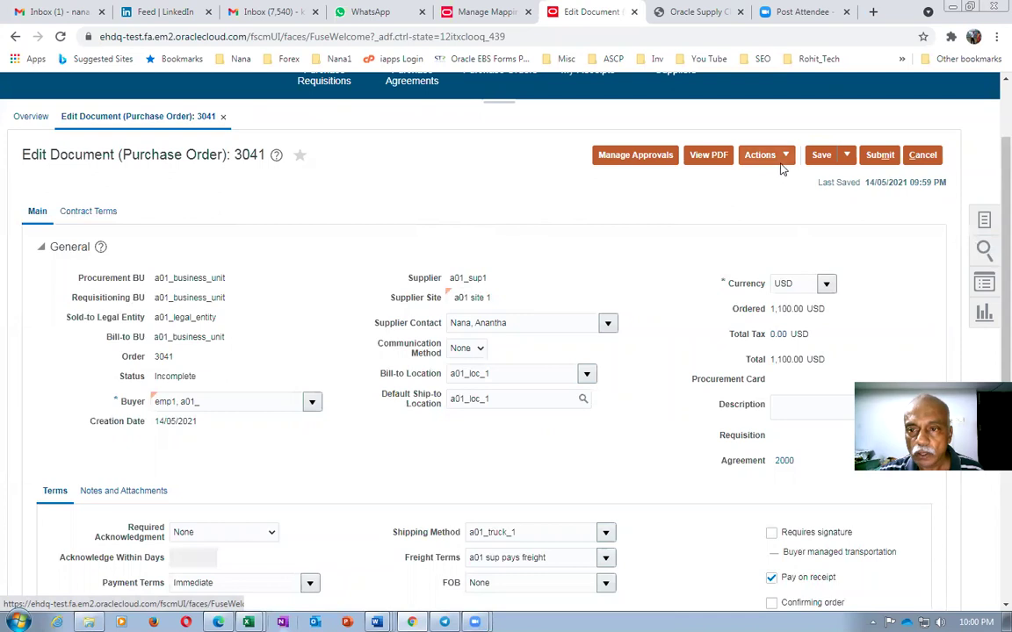
pyautogui.click(820, 155)
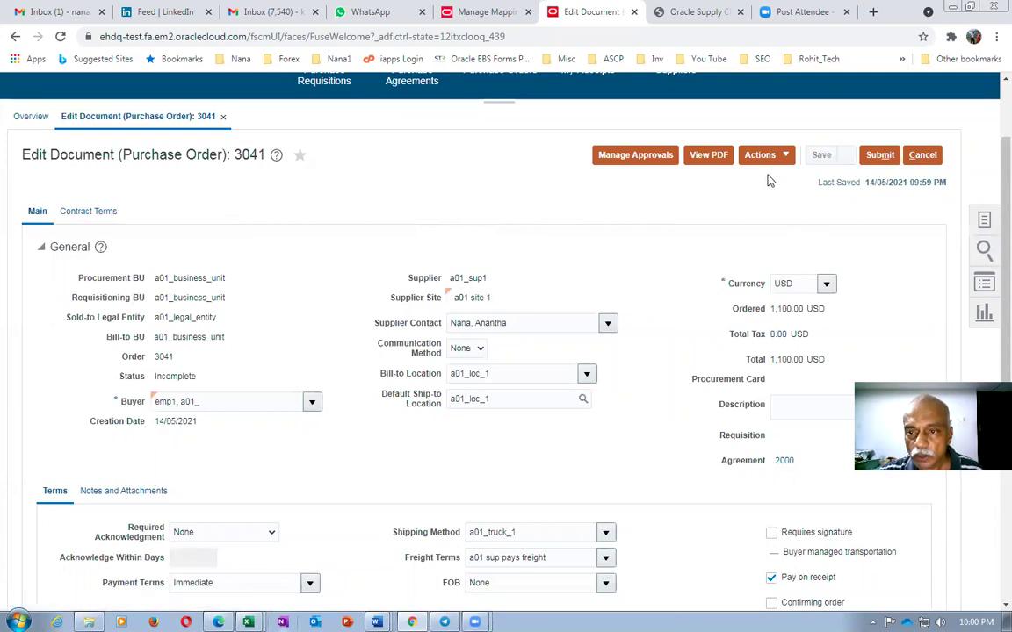
pyautogui.click(761, 155)
pyautogui.click(774, 179)
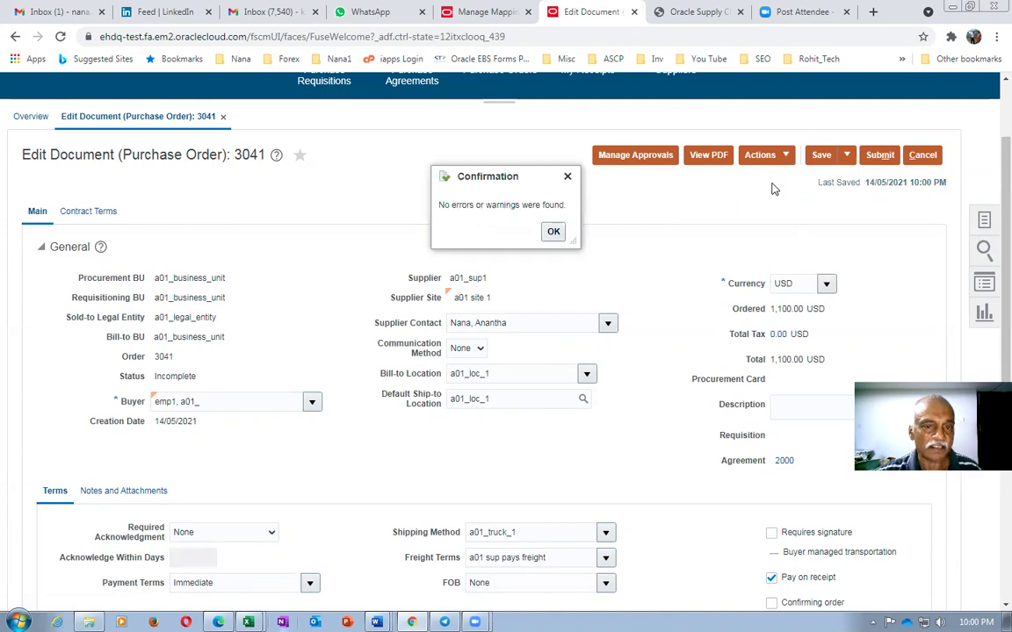
pyautogui.click(553, 233)
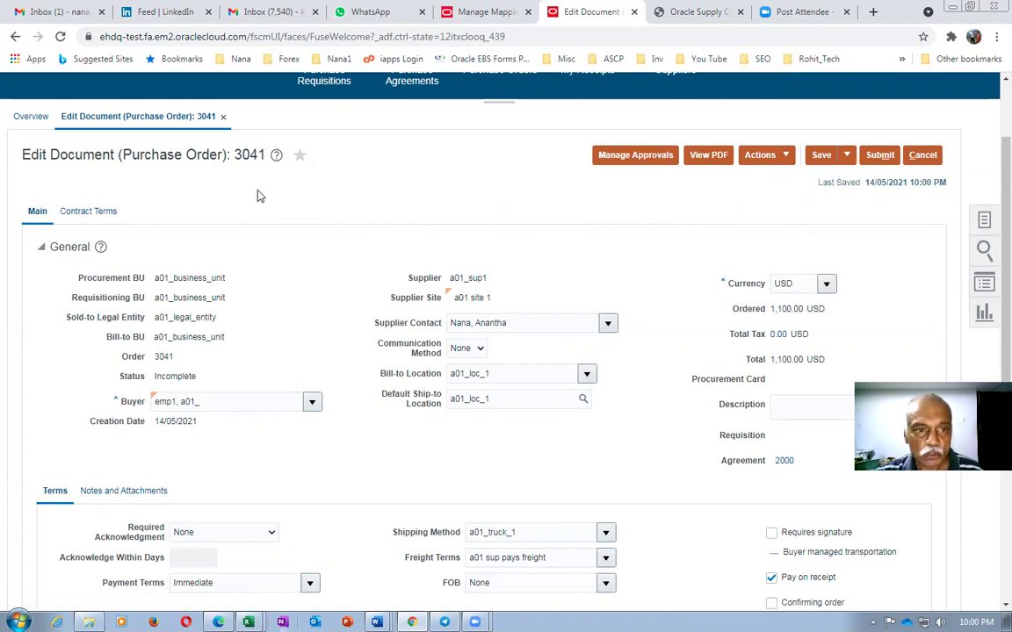
# Step: Submit the purchase order and dismiss the confirmation
pyautogui.click(883, 157)
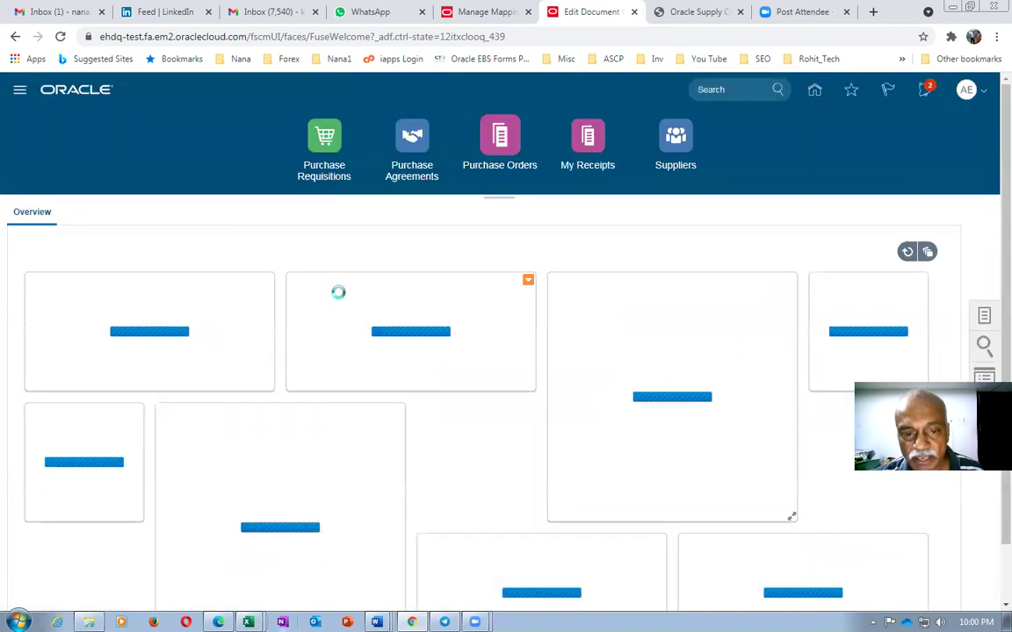
pyautogui.click(612, 232)
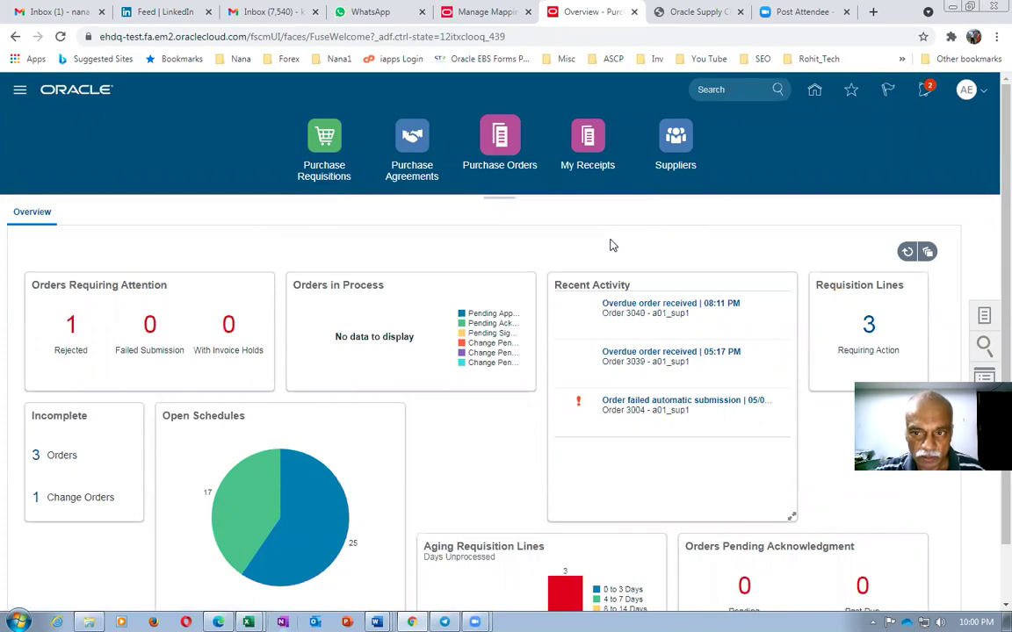
pyautogui.scroll(-1, 989, 380)
pyautogui.scroll(1, 990, 380)
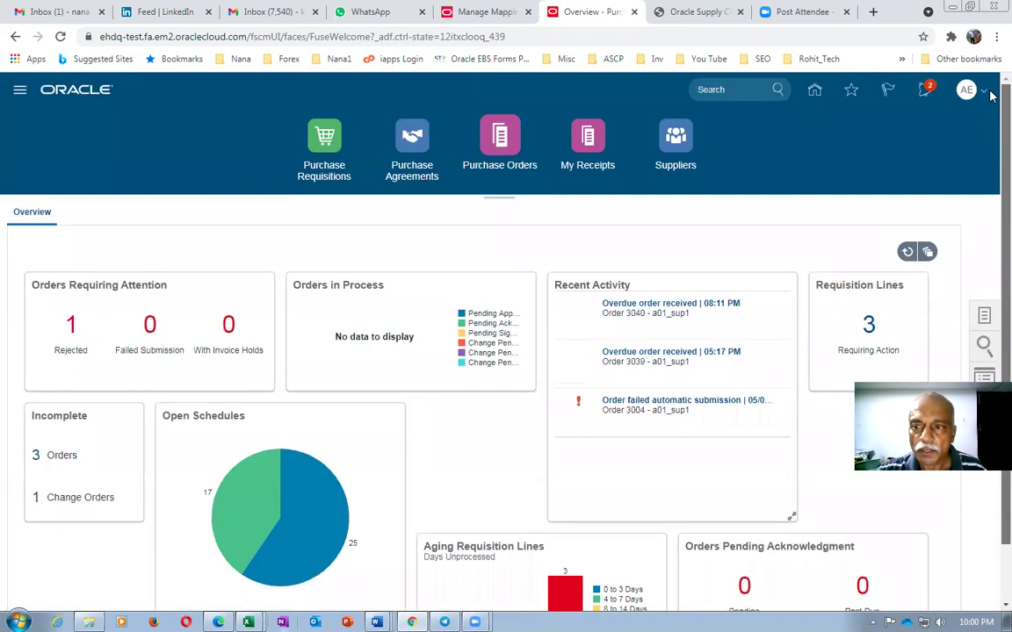
# Step: Go to Inventory Management under Supply Chain Execution and open Receive Expected Shipments from the Receipts tasks
pyautogui.click(816, 93)
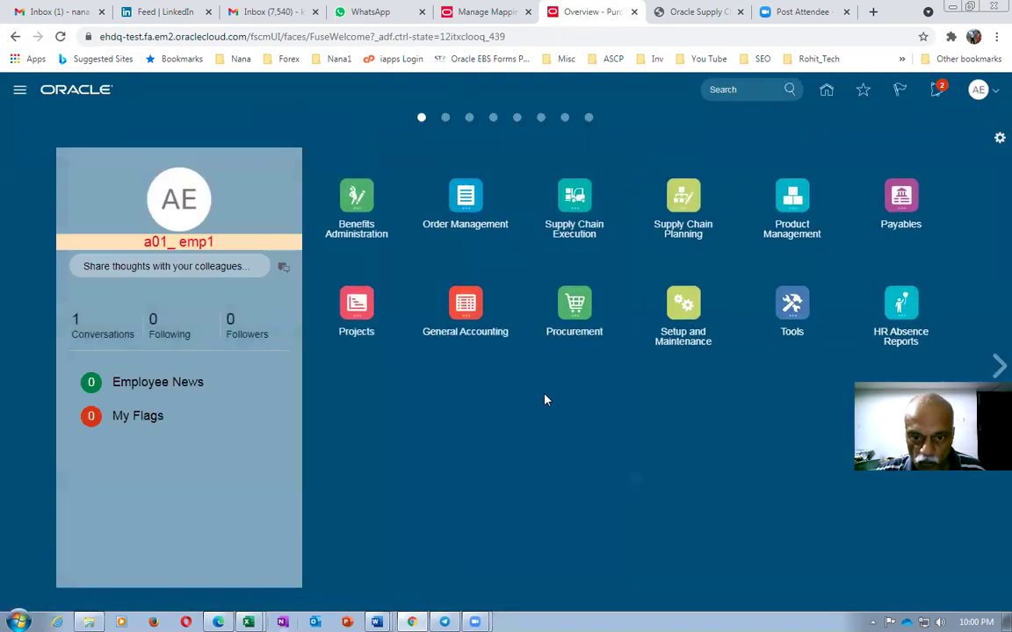
pyautogui.click(587, 308)
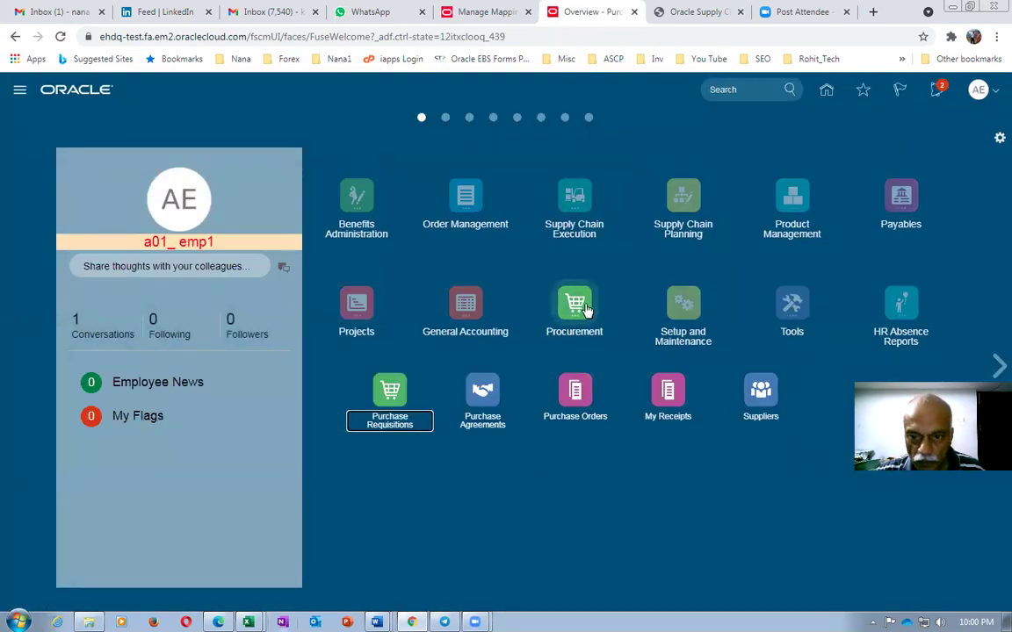
pyautogui.click(574, 197)
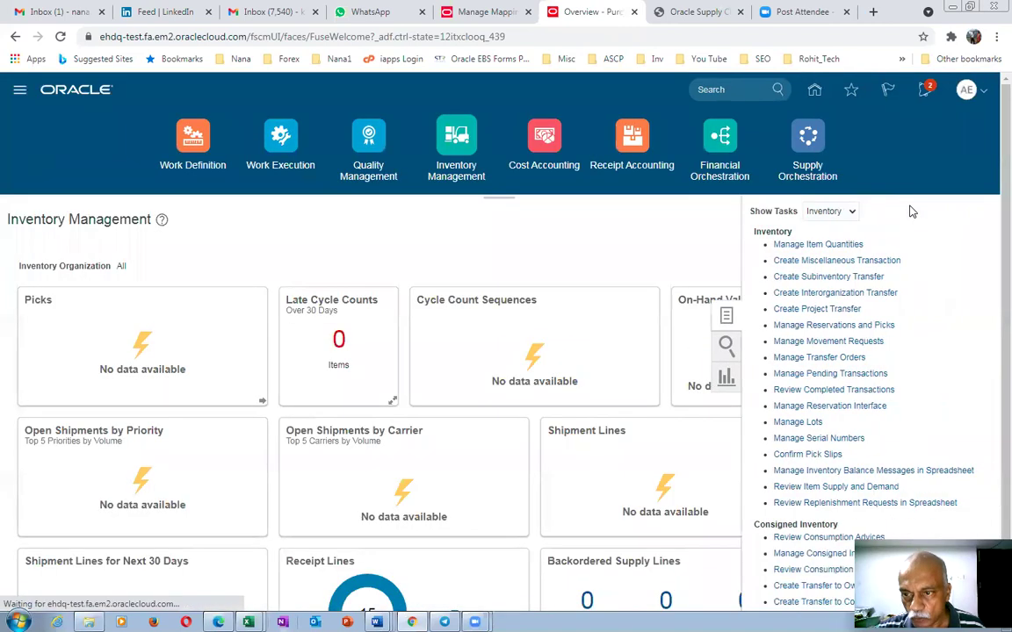
pyautogui.click(791, 215)
pyautogui.click(782, 269)
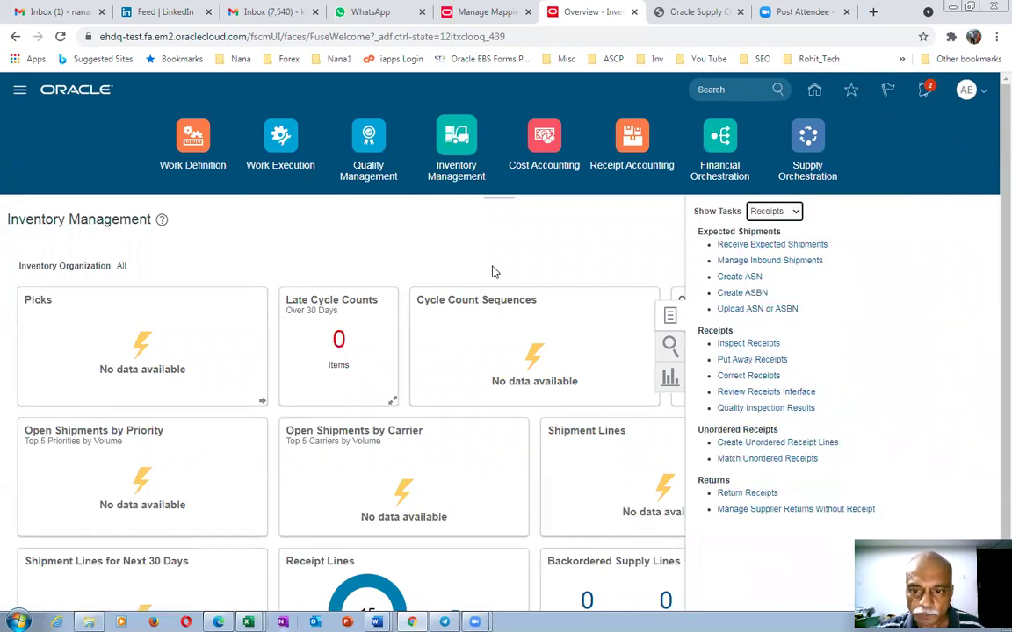
pyautogui.click(742, 244)
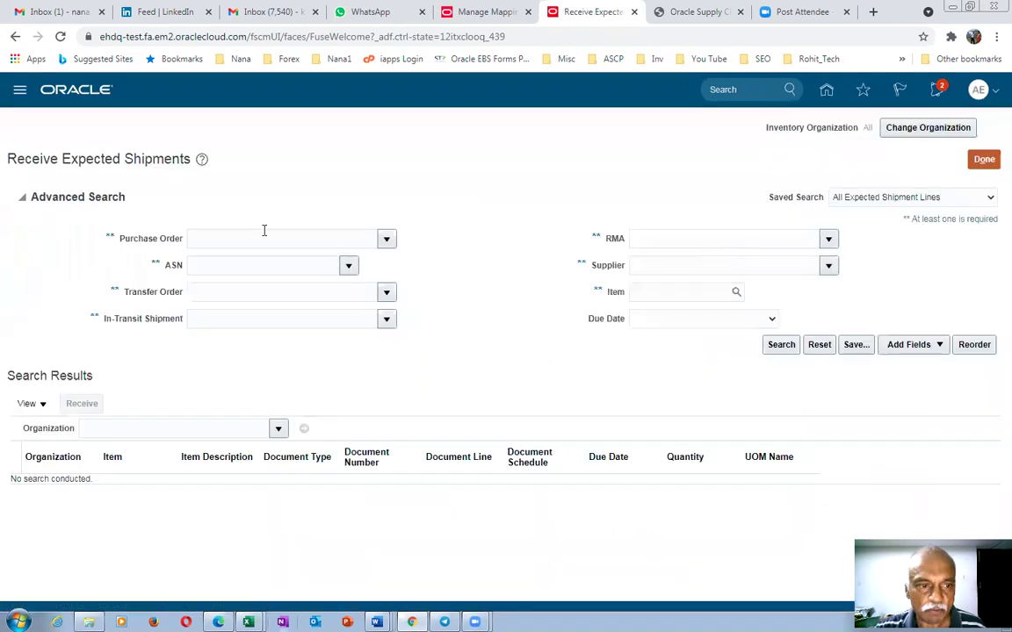
pyautogui.click(263, 232)
pyautogui.write('3')
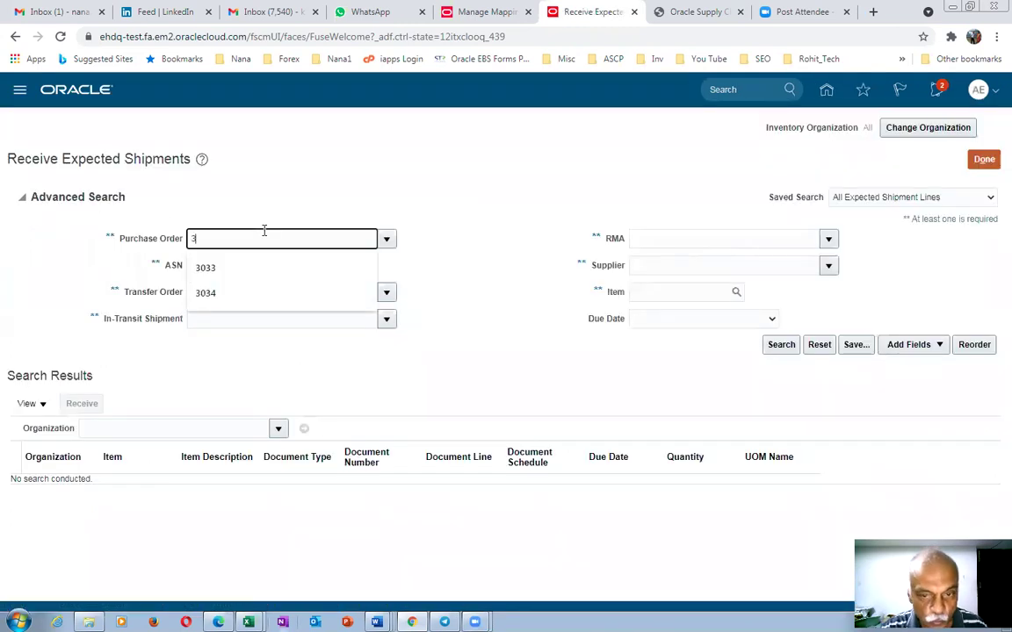
pyautogui.write('041')
pyautogui.press('Tab')
# Step: Change the inventory organization to A015 and reopen Receive Expected Shipments from the Receipts tasks
pyautogui.click(914, 130)
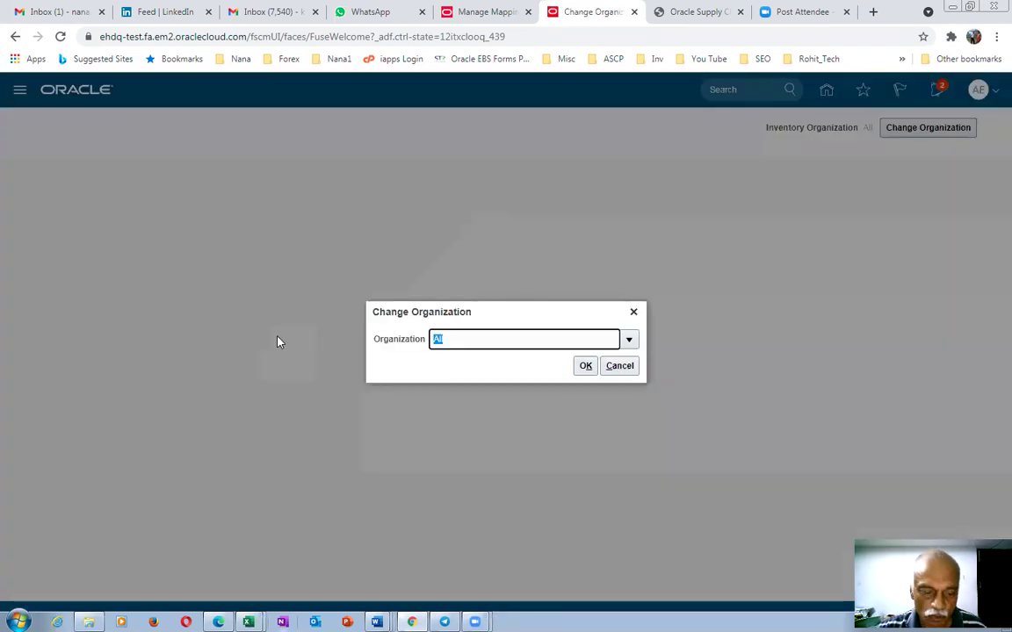
pyautogui.write('A015')
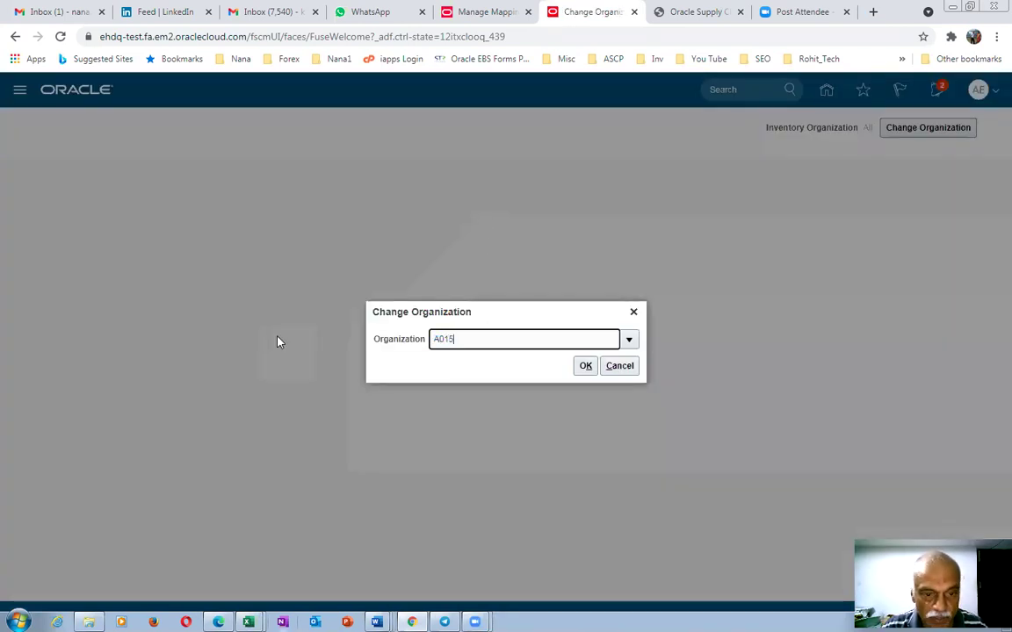
pyautogui.click(584, 368)
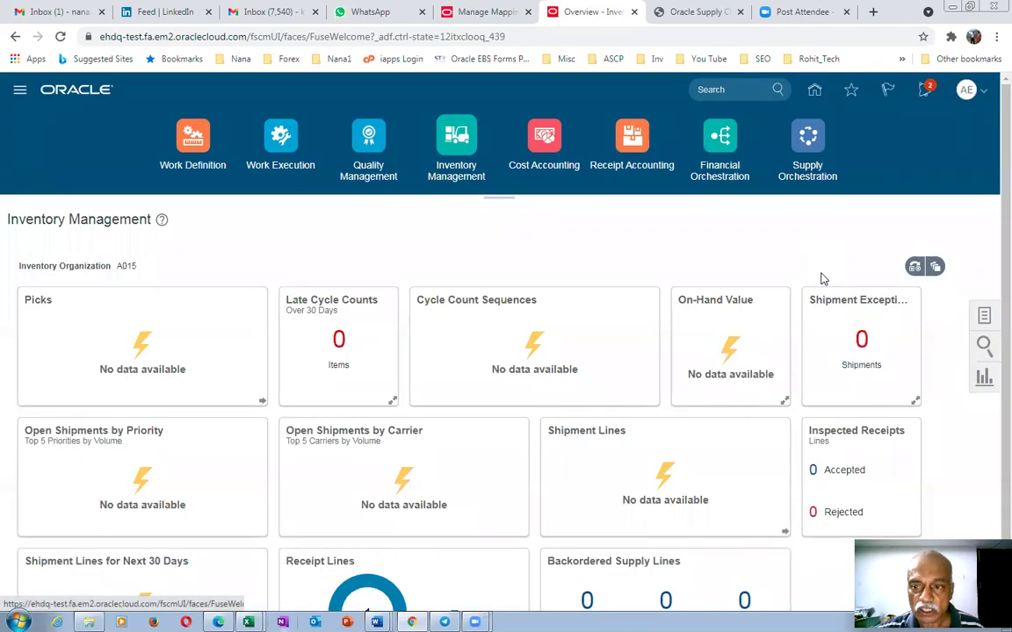
pyautogui.click(982, 316)
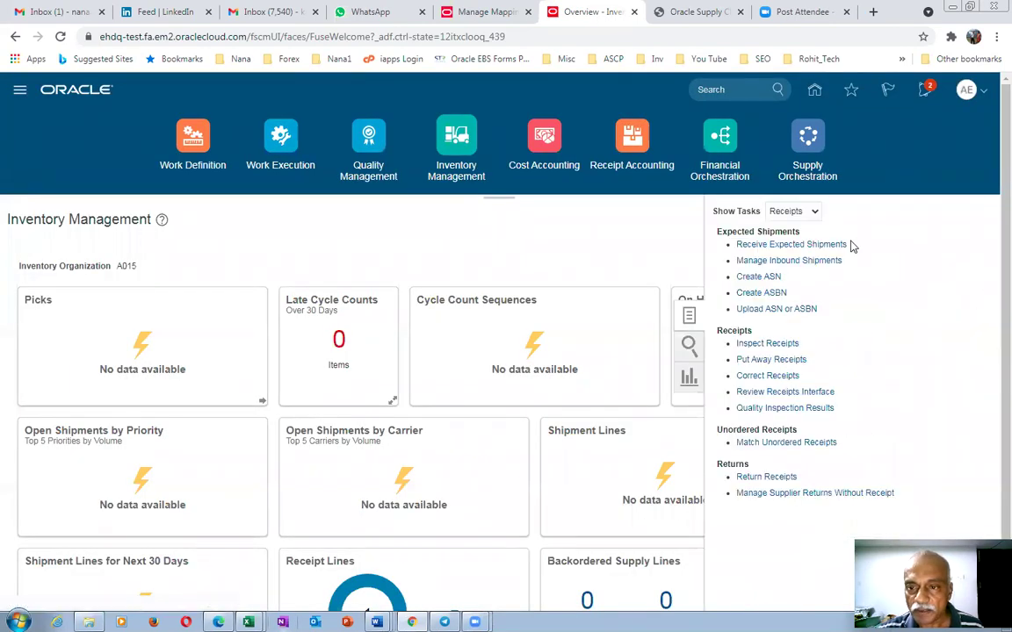
pyautogui.click(754, 245)
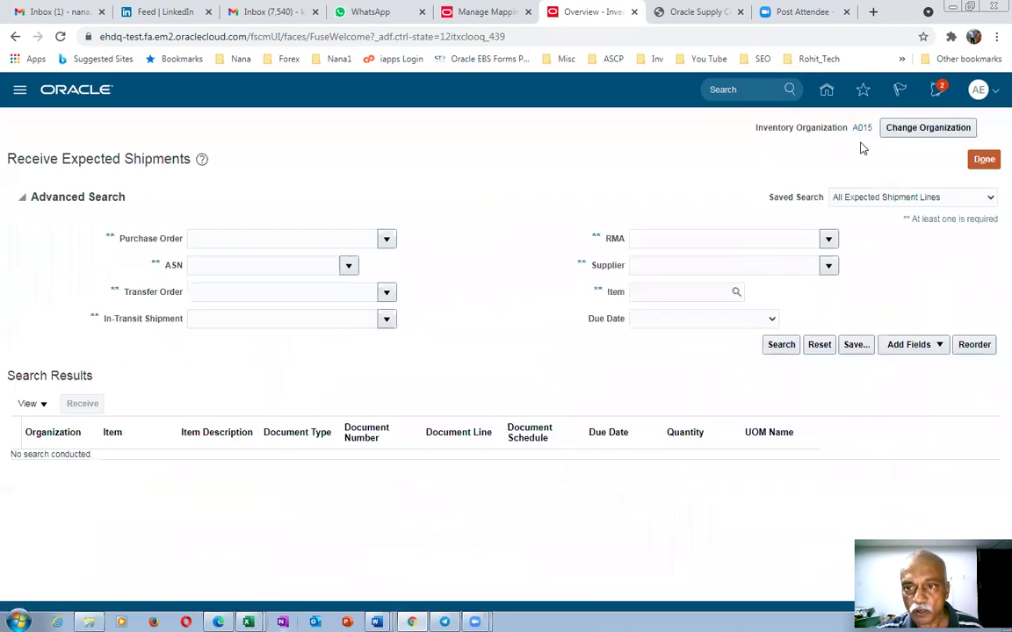
# Step: Search the expected shipments by the submitted purchase order's number and start receiving the a016_cost_test line
pyautogui.click(247, 234)
pyautogui.write('3041')
pyautogui.press('Tab')
pyautogui.click(780, 345)
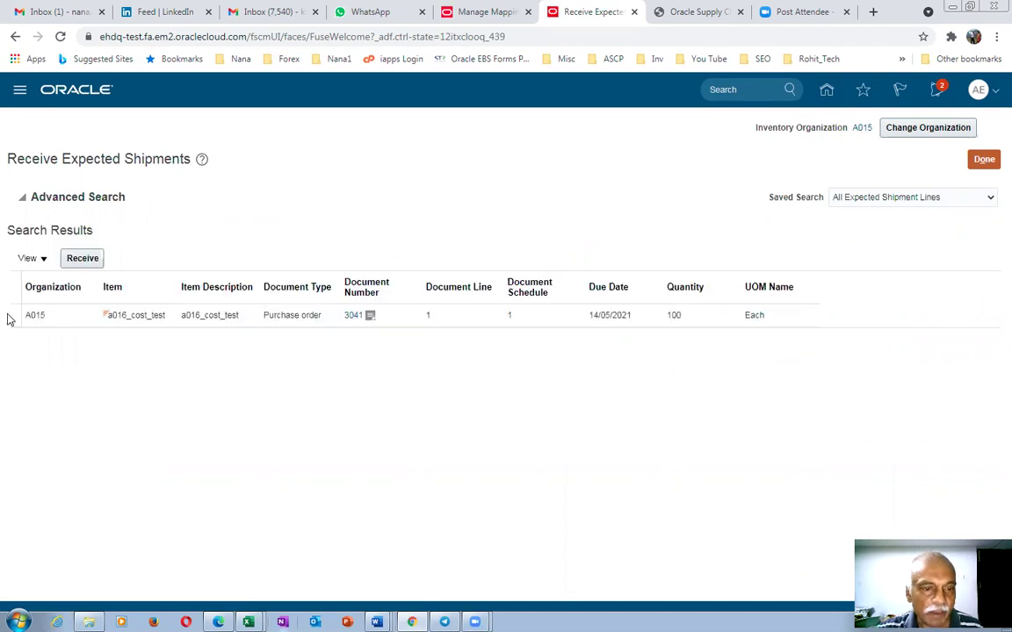
pyautogui.click(82, 258)
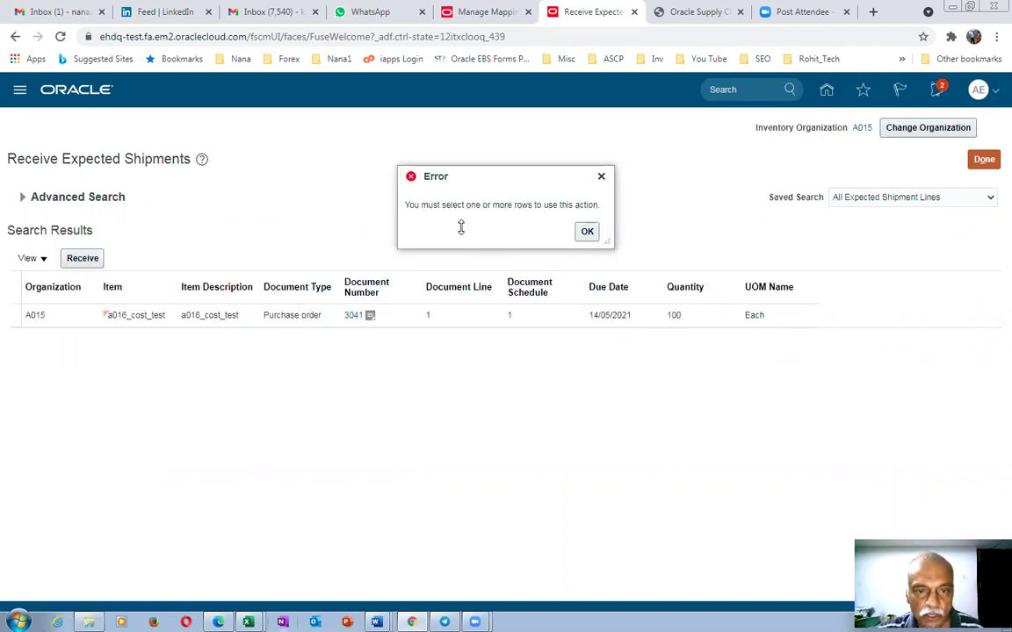
pyautogui.click(586, 232)
pyautogui.click(82, 258)
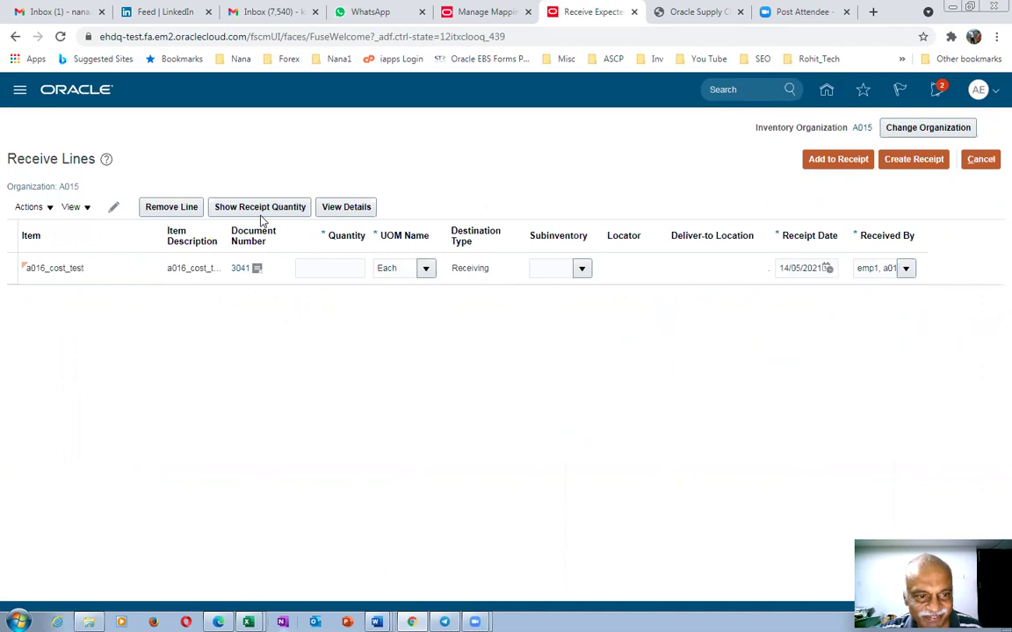
# Step: Fill in the receipt quantity for the a016_cost_test line, then create and submit the receipt
pyautogui.click(261, 210)
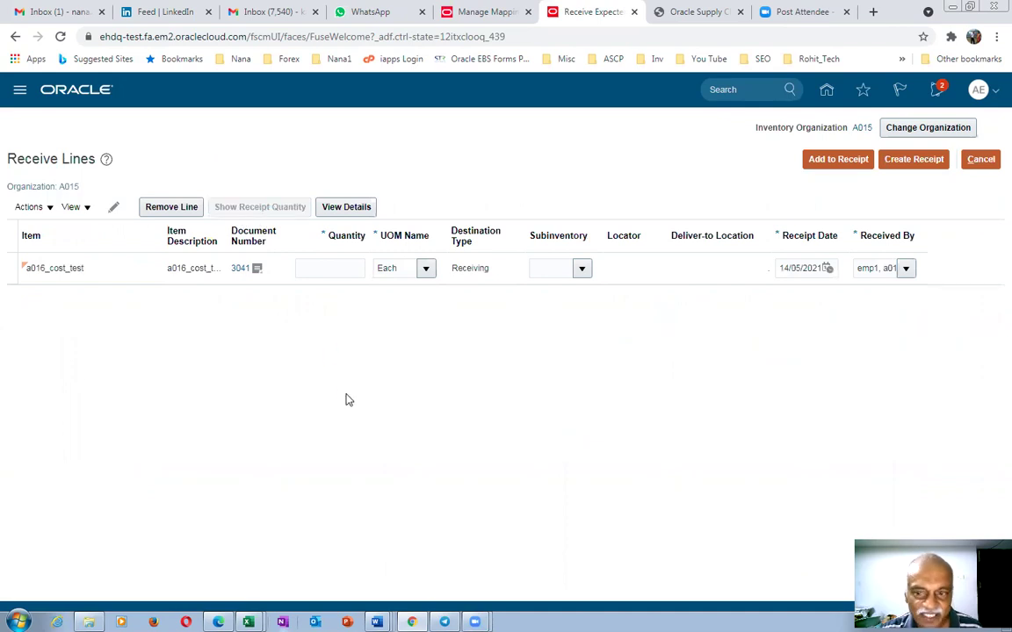
pyautogui.click(914, 160)
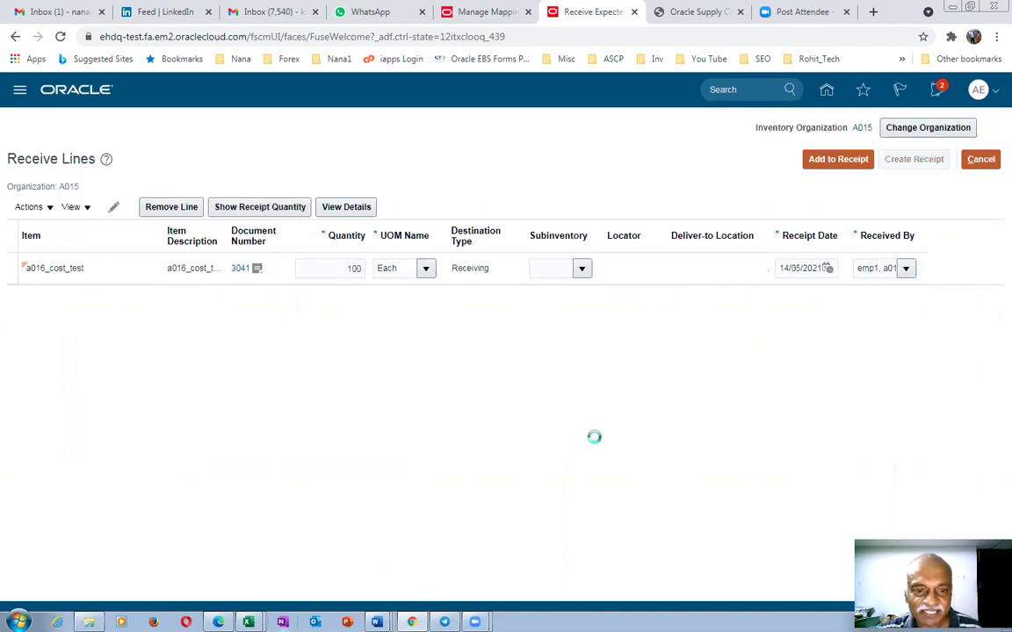
pyautogui.click(940, 160)
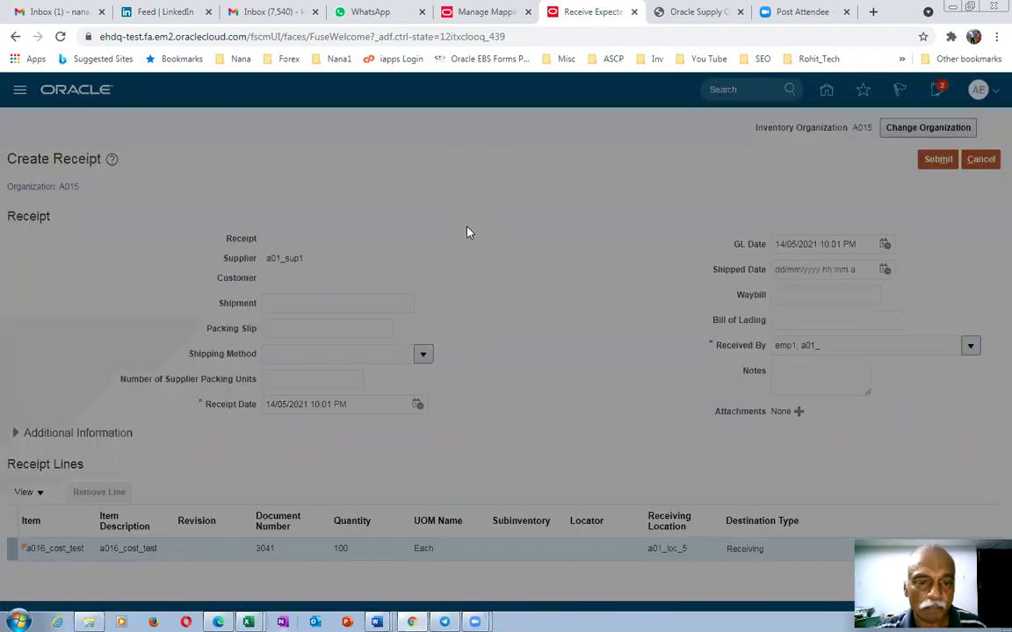
pyautogui.moveTo(445, 338); pyautogui.dragTo(488, 339)
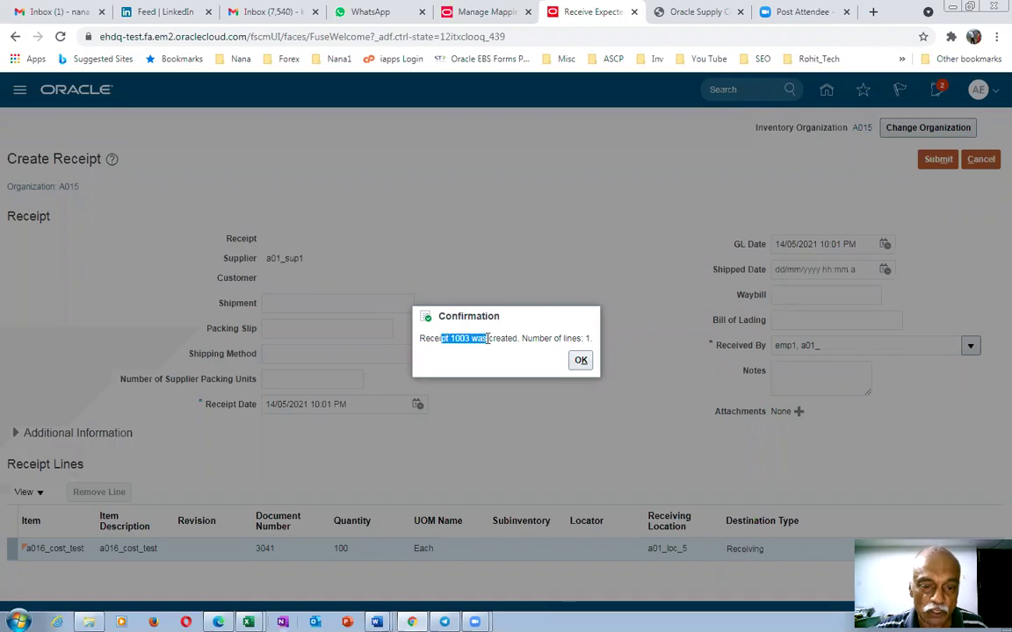
pyautogui.click(579, 363)
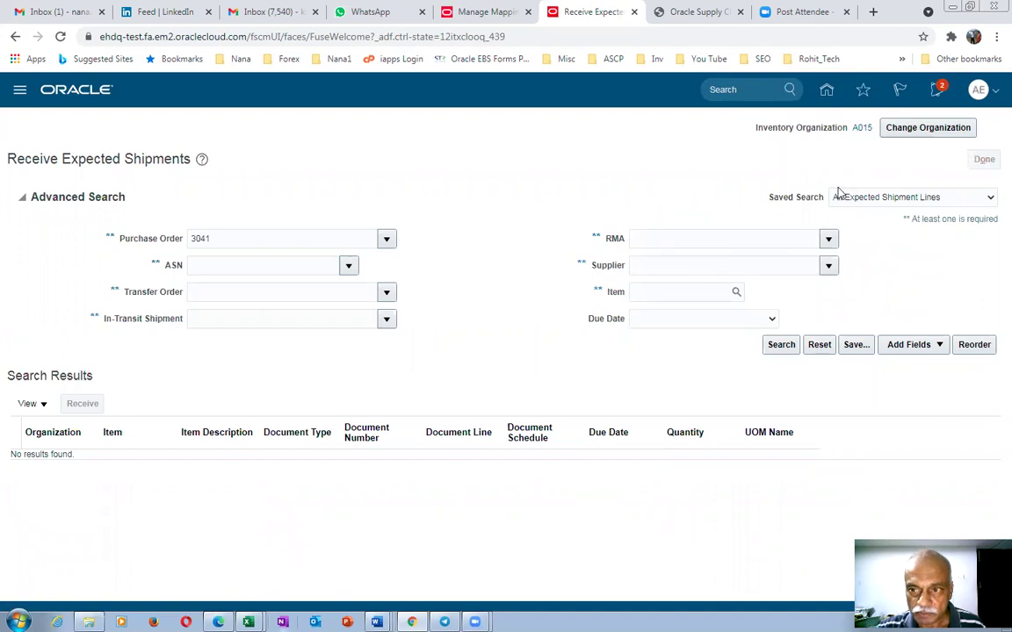
pyautogui.click(987, 158)
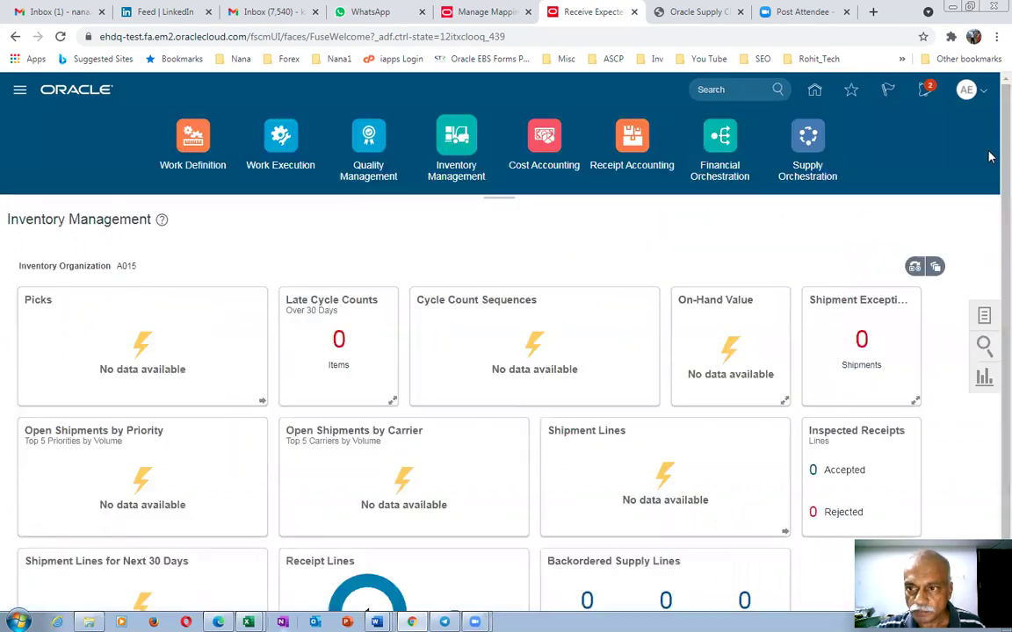
# Step: Open Put Away Receipts from the Receipts tasks and search for receipt 1003
pyautogui.click(984, 315)
pyautogui.click(761, 359)
pyautogui.click(260, 246)
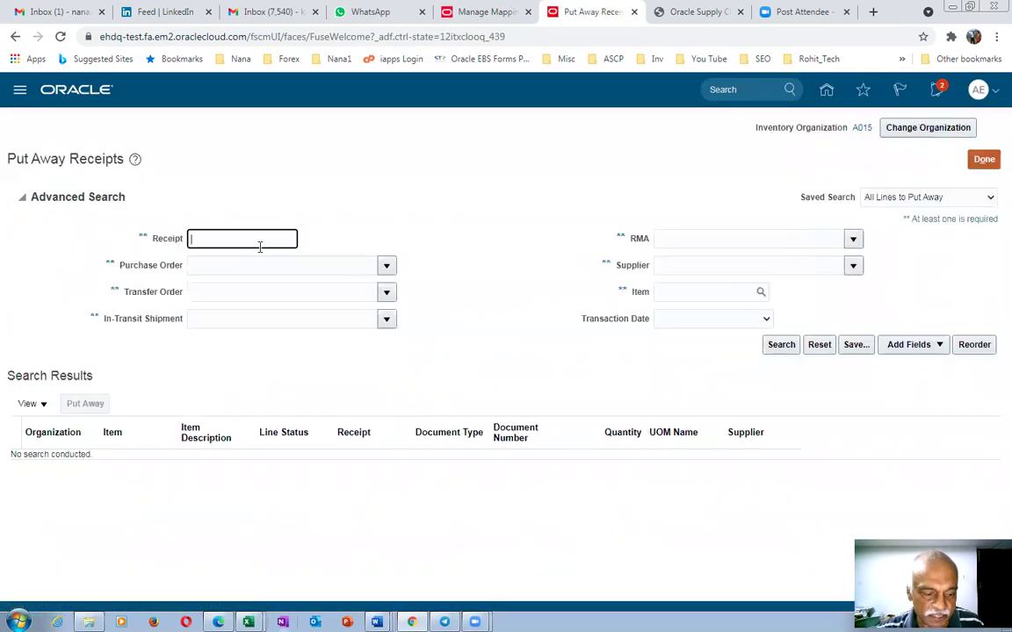
pyautogui.write('1003')
pyautogui.press('Tab')
pyautogui.press('Return')
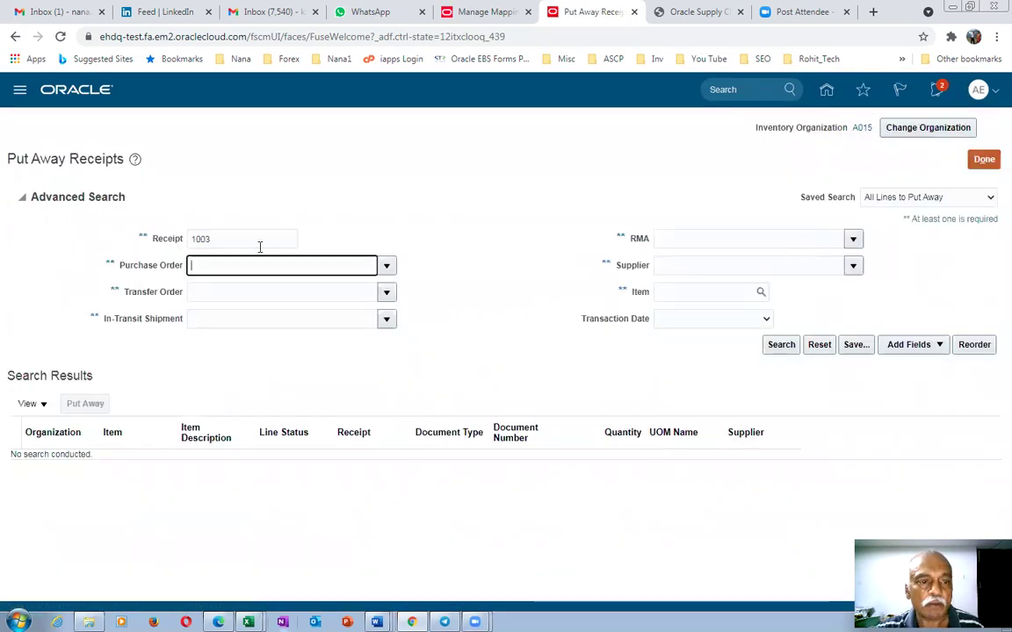
# Step: Put away the receipt line into subinventory RMS, submit the transaction and close Put Away Receipts
pyautogui.click(11, 313)
pyautogui.click(85, 258)
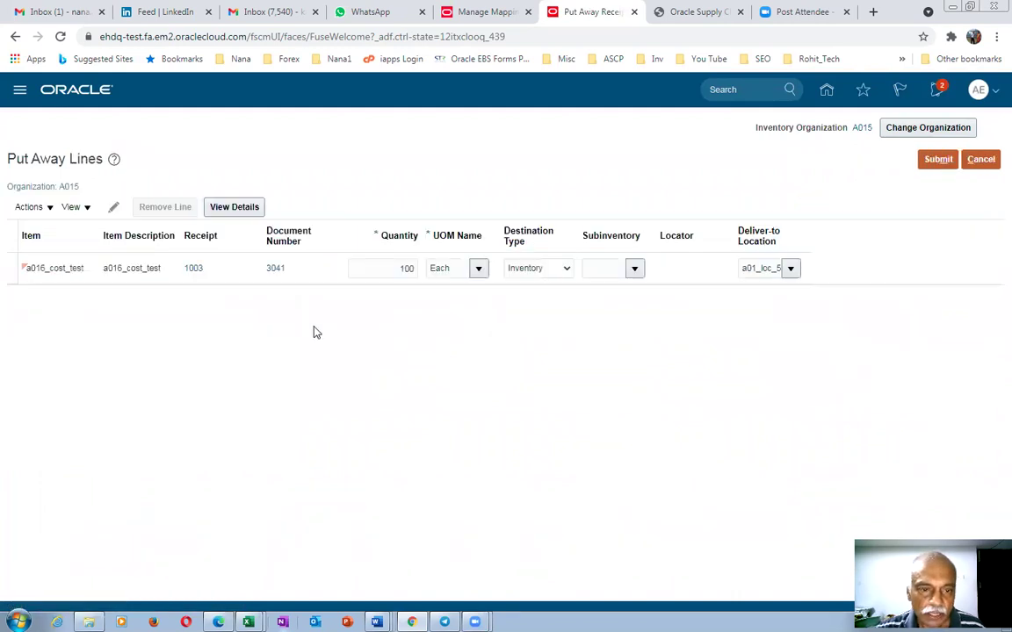
pyautogui.click(636, 272)
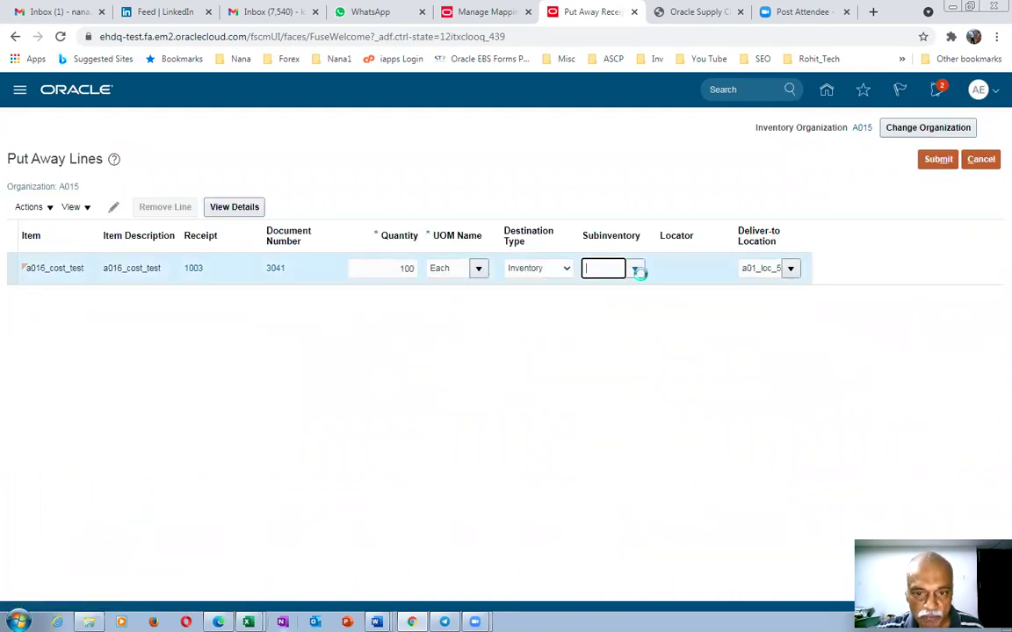
pyautogui.click(609, 295)
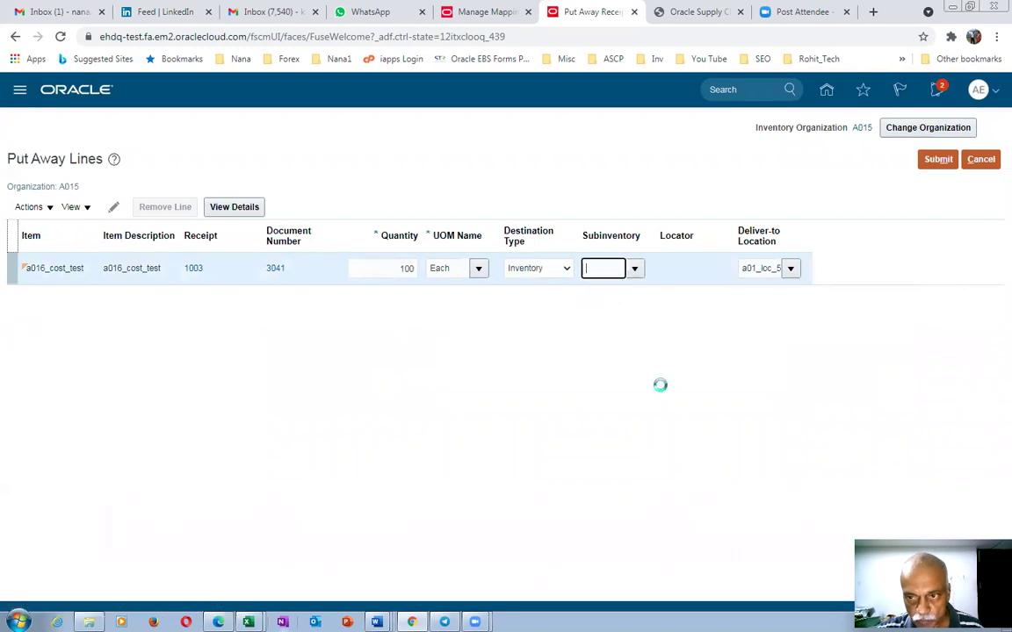
pyautogui.click(938, 160)
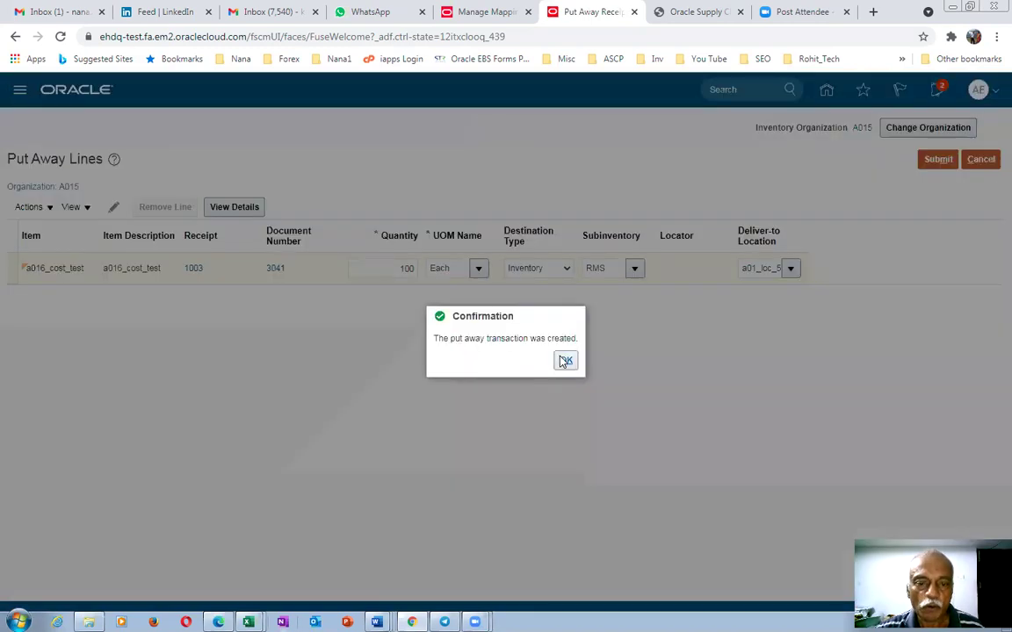
pyautogui.click(566, 360)
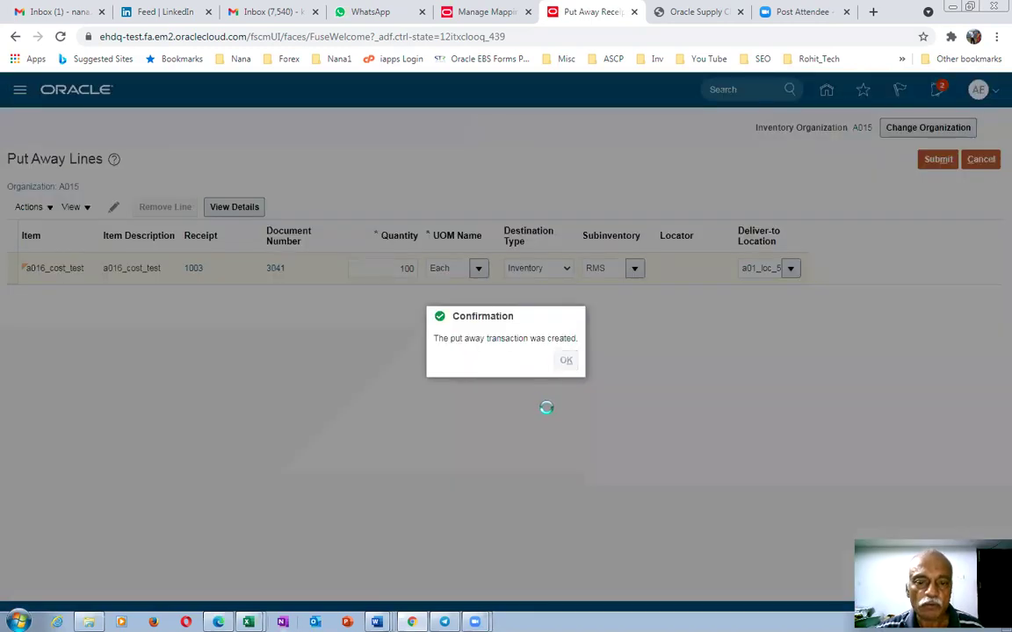
pyautogui.click(983, 159)
# Step: Go to Scheduled Processes under Tools and start scheduling a new process
pyautogui.click(815, 91)
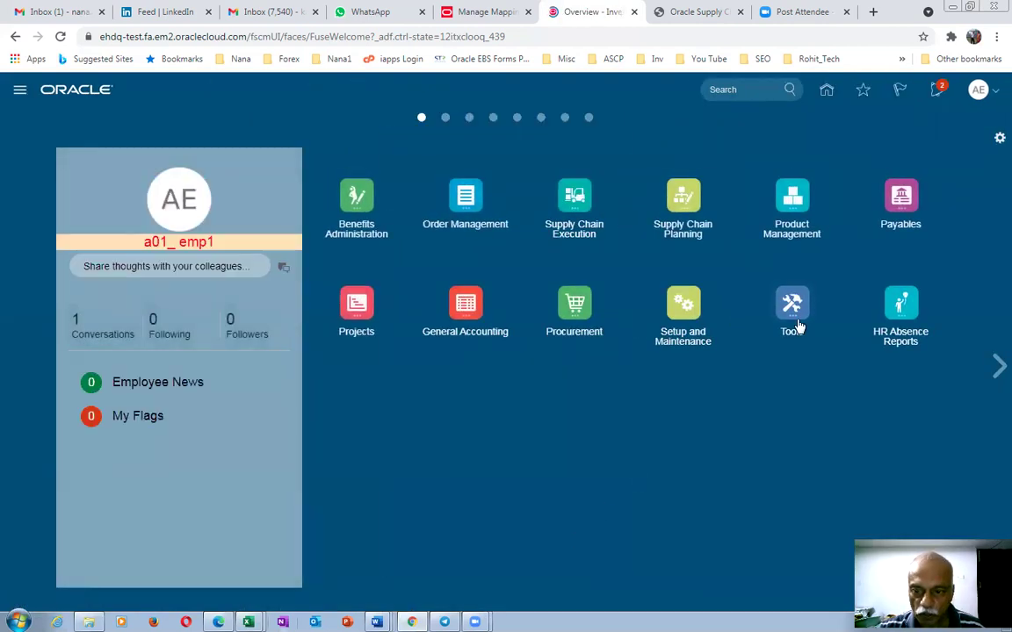
pyautogui.click(793, 307)
pyautogui.click(629, 393)
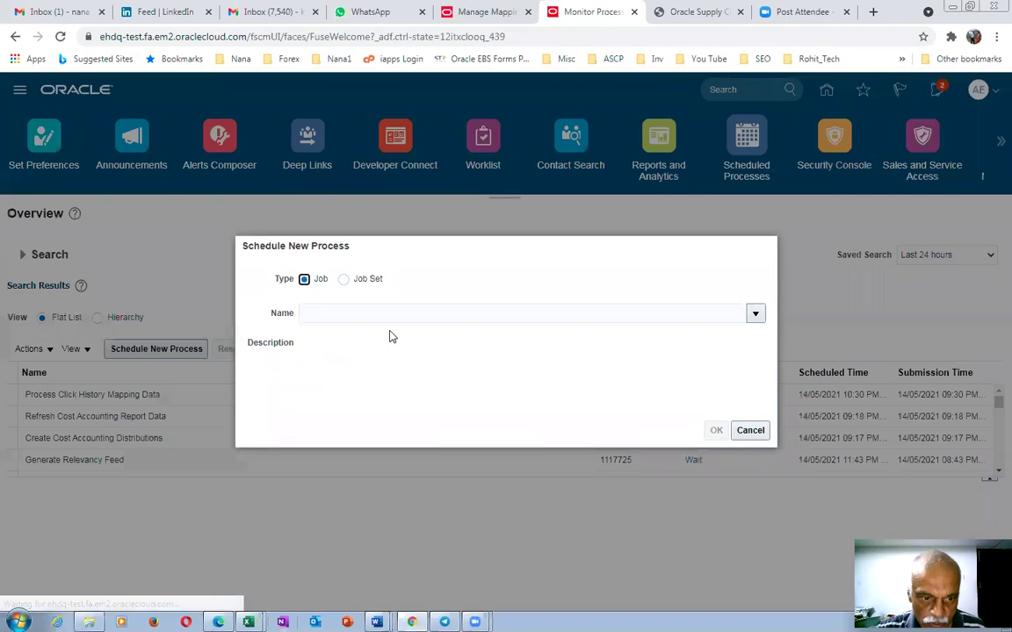
# Step: Find the Transfer Transactions from Receiving to Costing job with "transfer%trans%rec%" and submit it with default options
pyautogui.click(386, 312)
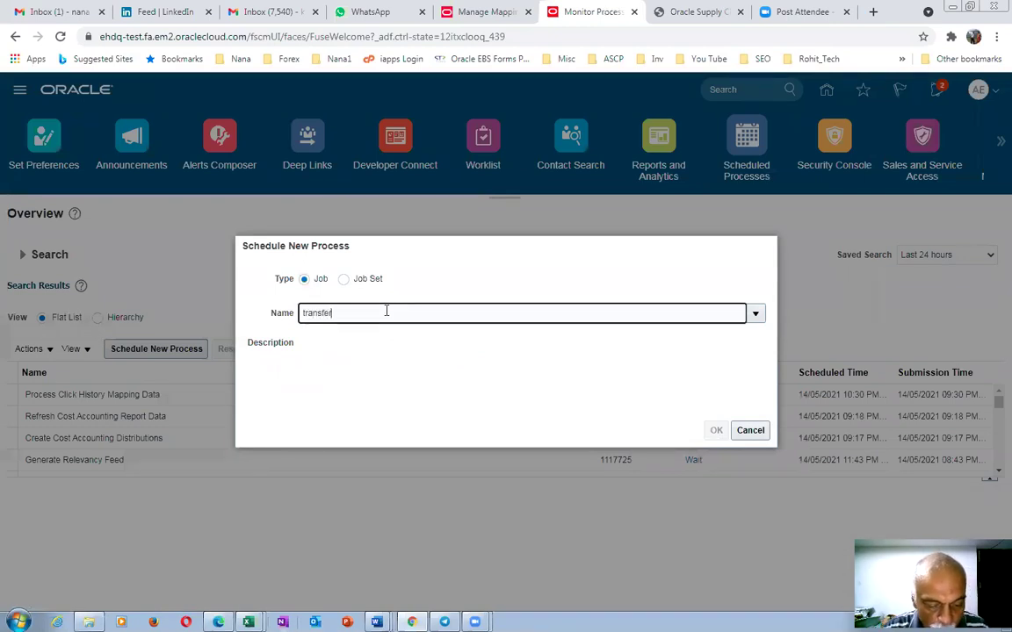
pyautogui.write('transfer%trans')
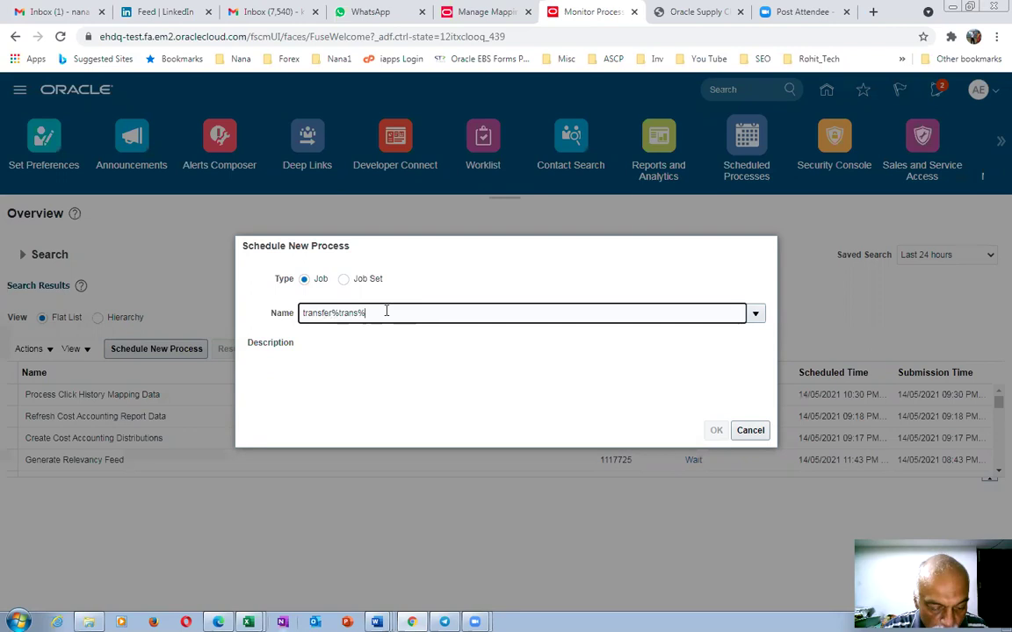
pyautogui.write('%rec%')
pyautogui.press('Tab')
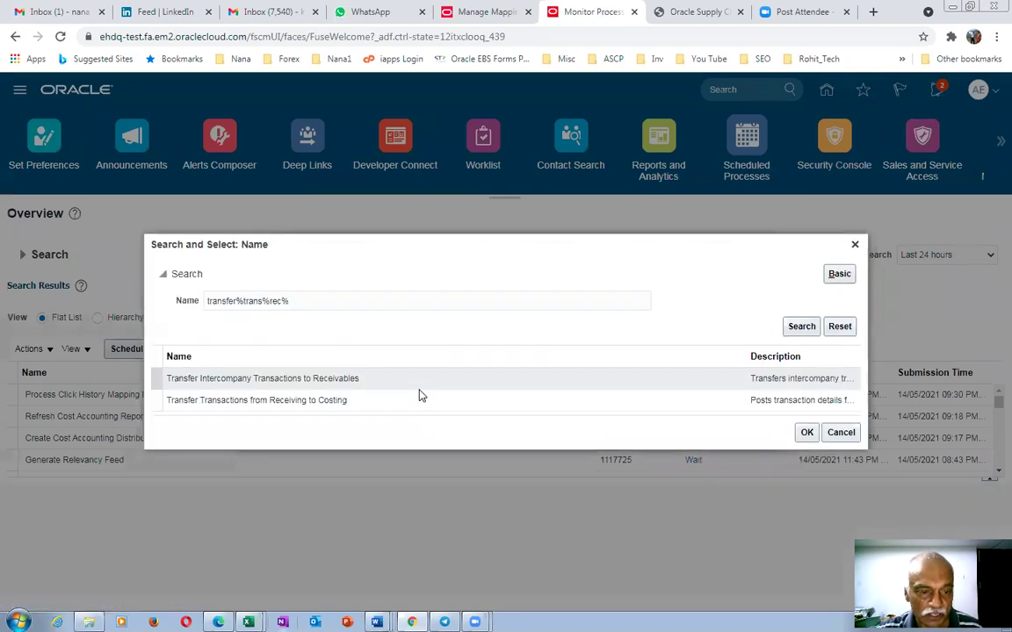
pyautogui.click(393, 404)
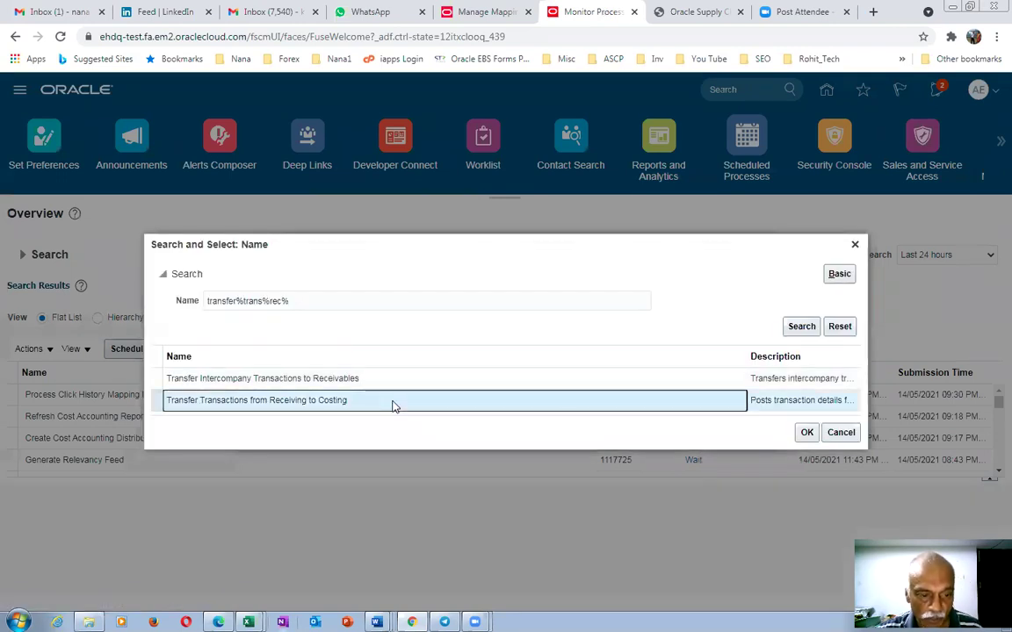
pyautogui.click(808, 435)
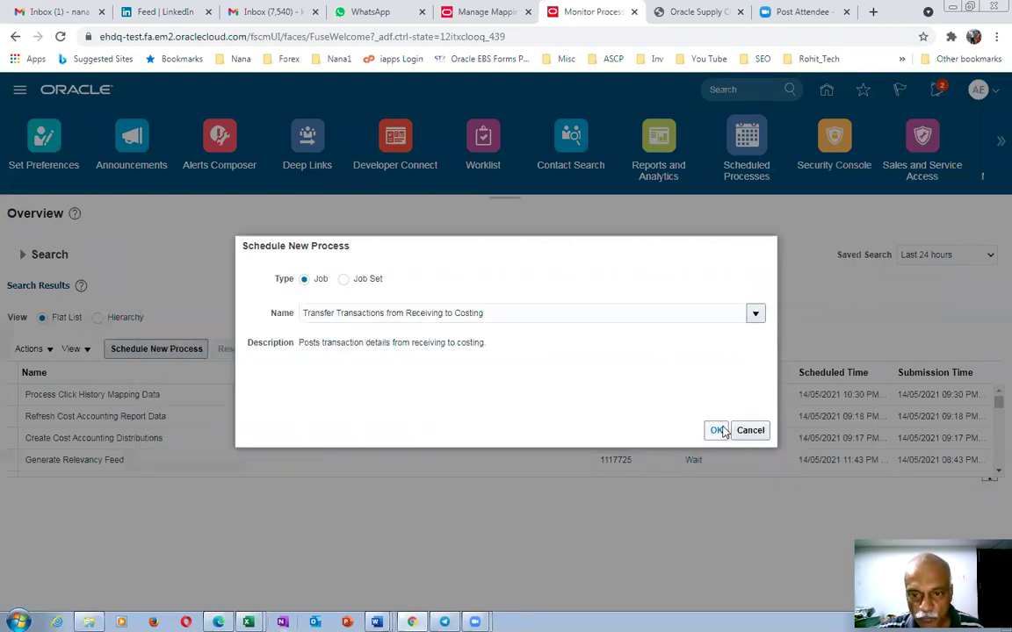
pyautogui.click(717, 431)
pyautogui.click(666, 140)
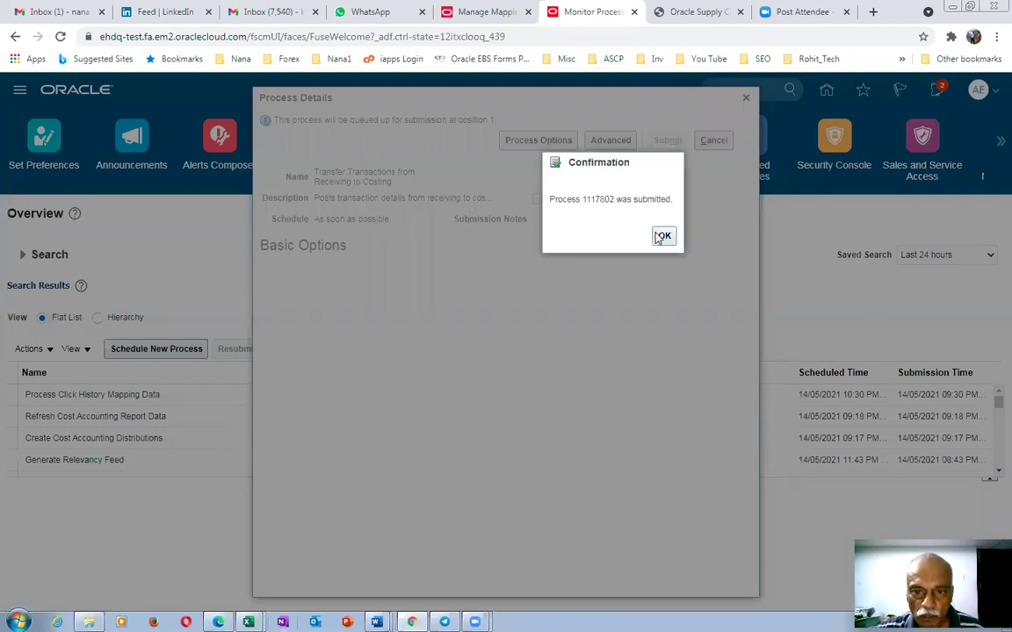
pyautogui.click(661, 235)
# Step: Schedule a new process for the job Transfer Transactions from Inventory to Costing and open its process details
pyautogui.click(153, 348)
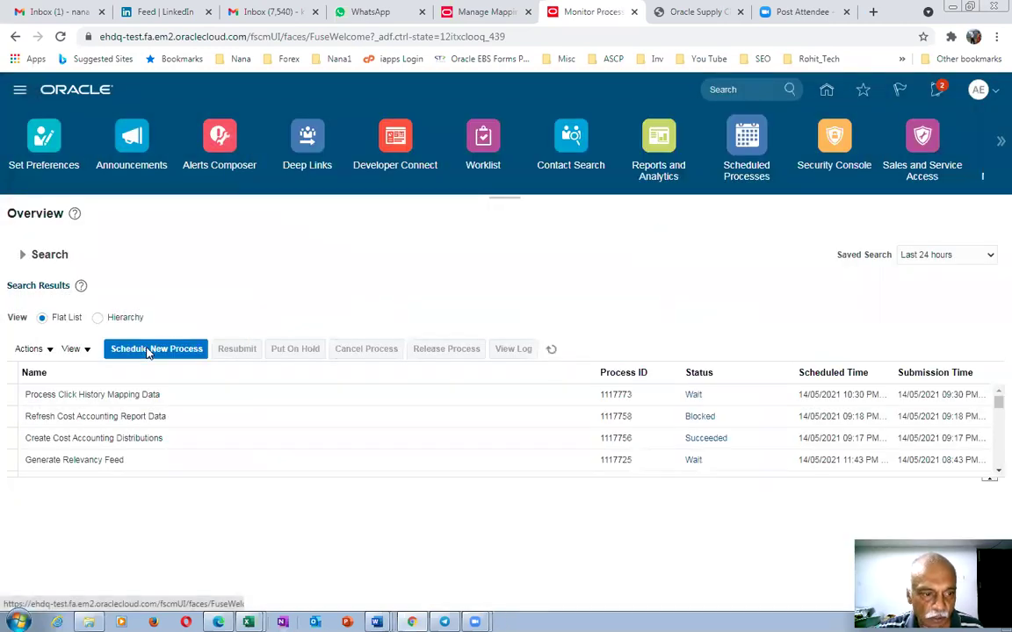
pyautogui.click(533, 313)
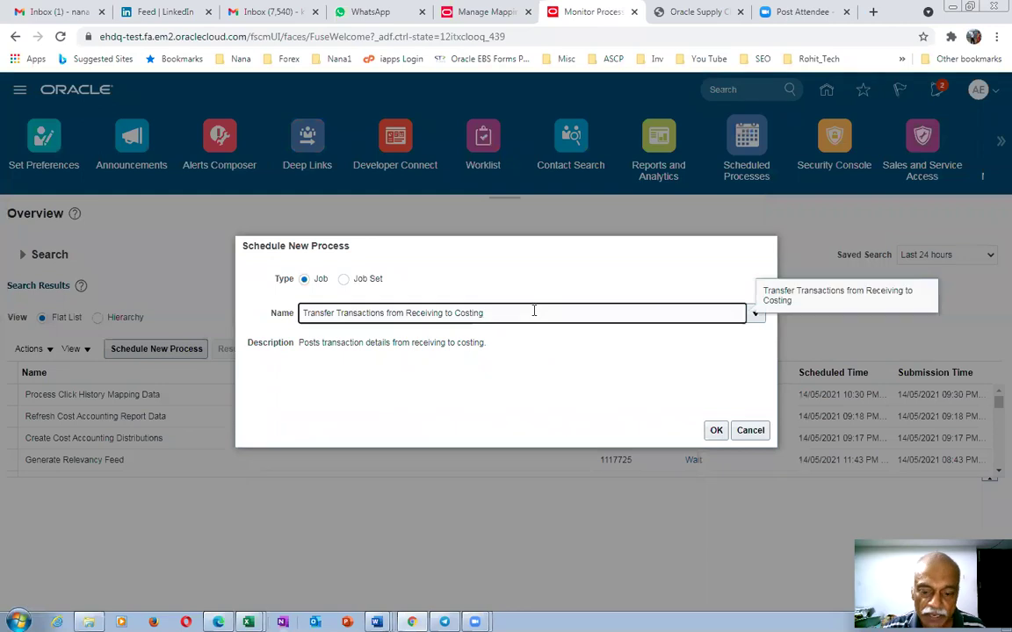
pyautogui.press('BackSpace')
pyautogui.press('BackSpace')
pyautogui.press('BackSpace')
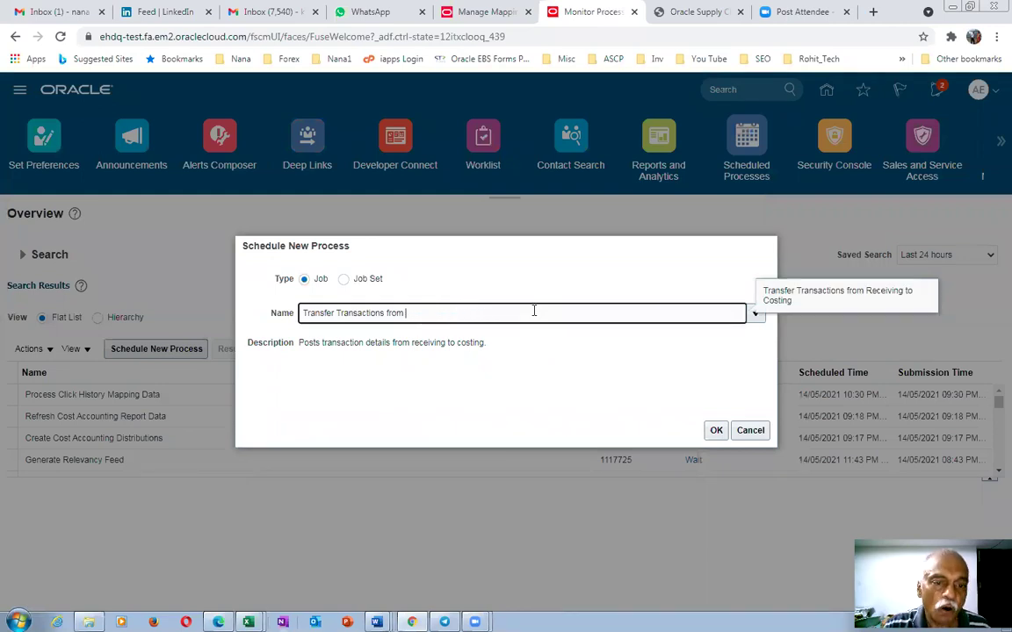
pyautogui.write('v')
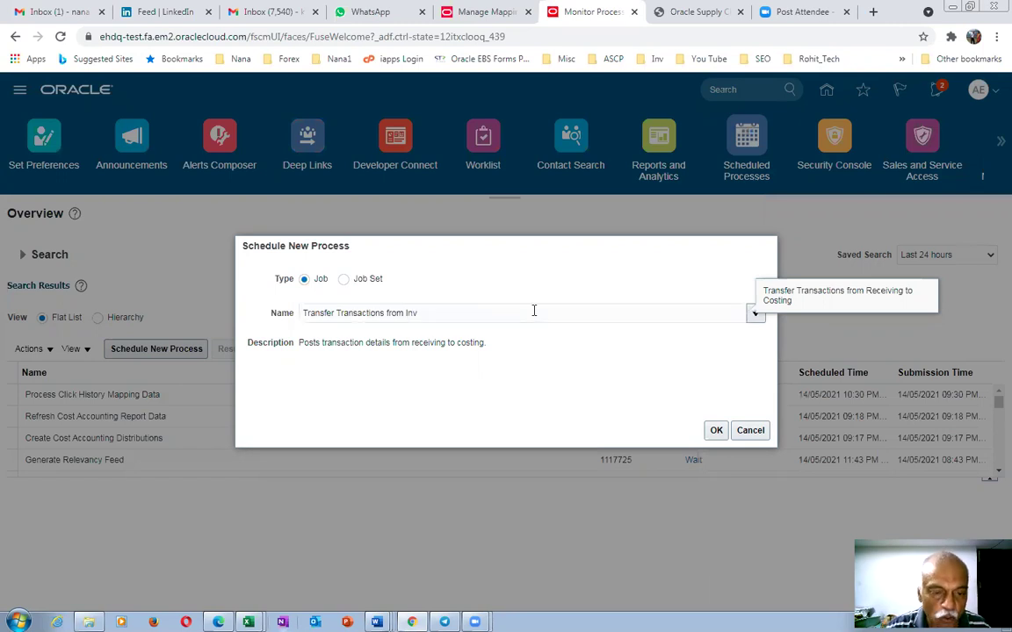
pyautogui.press('Tab')
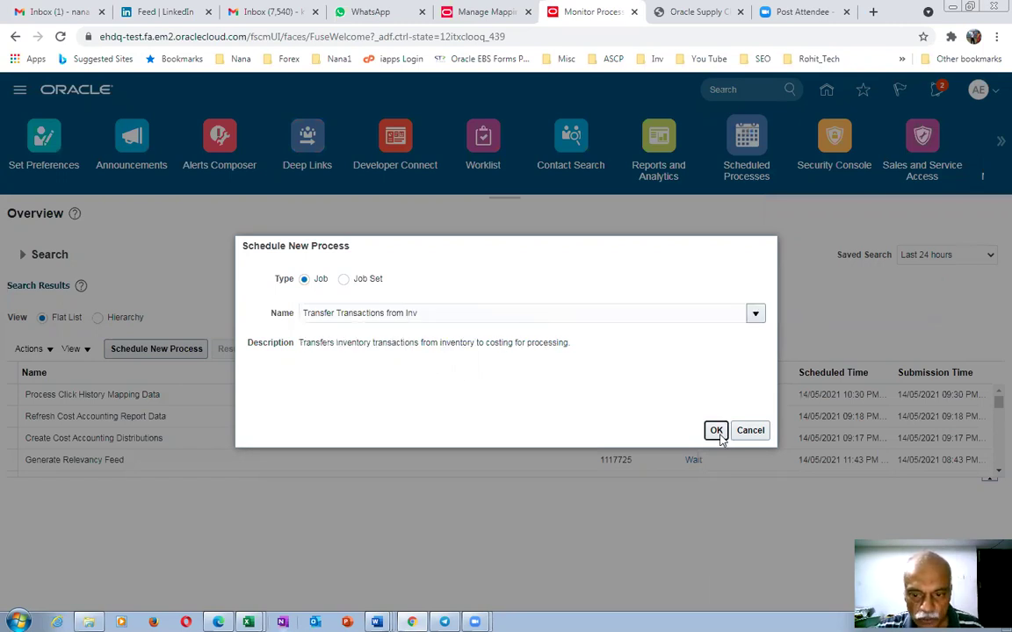
pyautogui.click(719, 436)
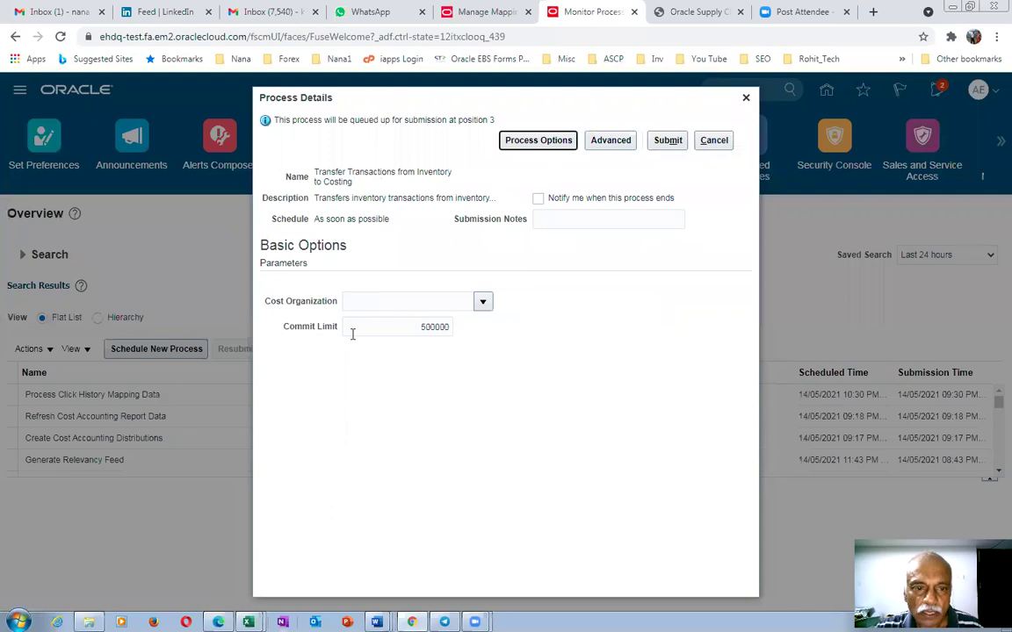
# Step: Try to find the process's cost organization by searching for "c01"
pyautogui.click(375, 298)
pyautogui.write('c01')
pyautogui.press('Tab')
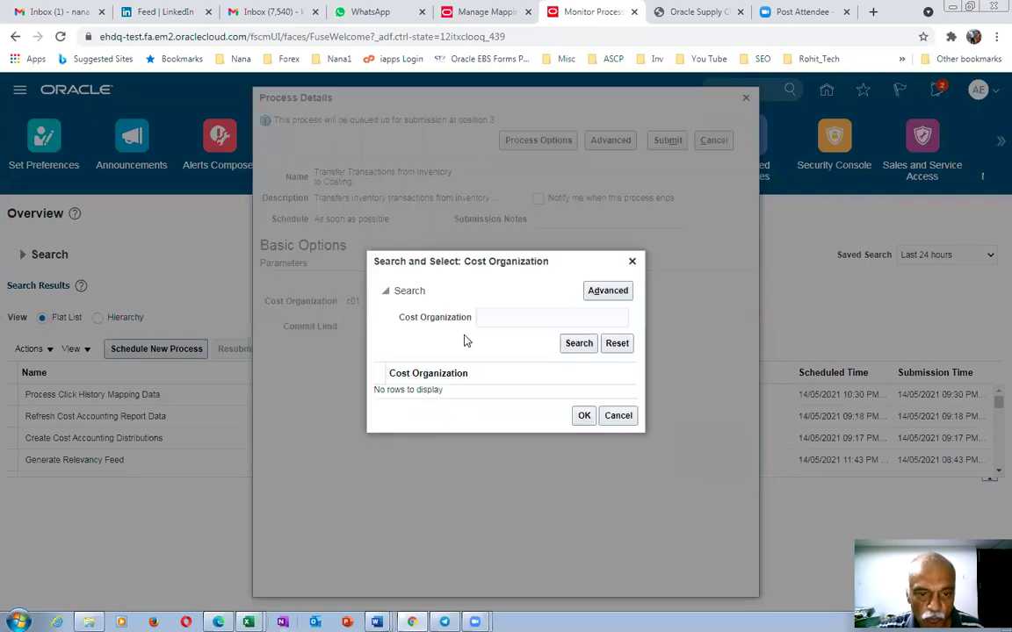
pyautogui.click(516, 319)
pyautogui.write('c015')
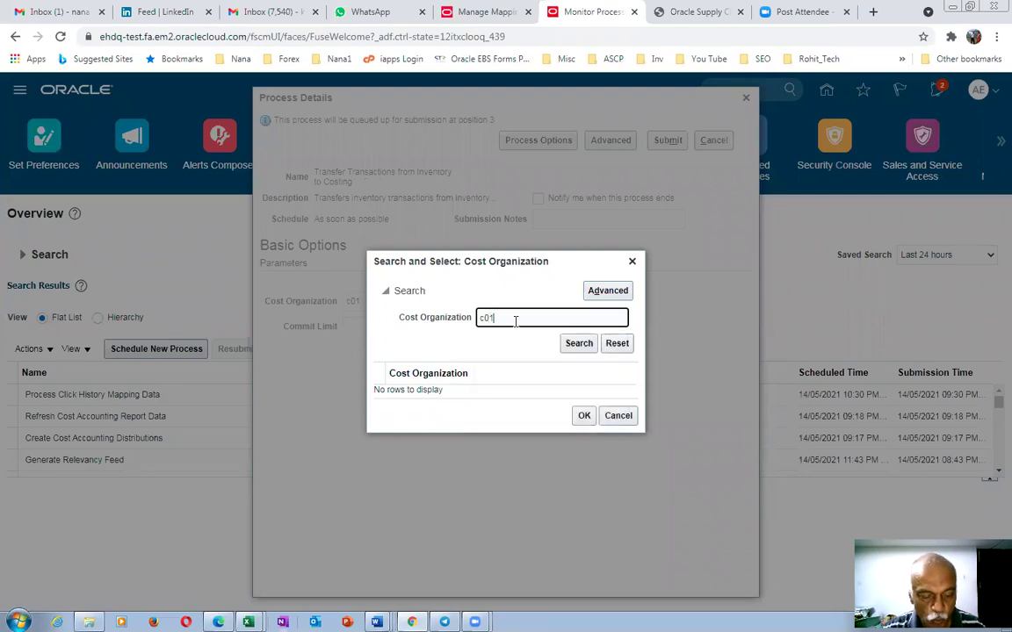
pyautogui.press('BackSpace')
pyautogui.click(578, 347)
pyautogui.click(579, 349)
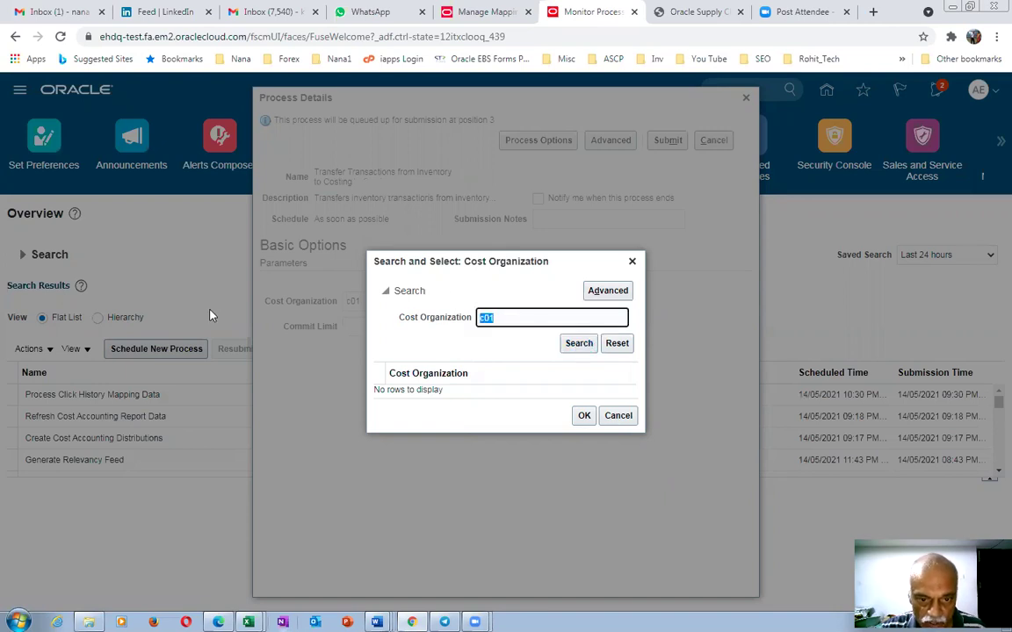
# Step: Search for "a01", choose cost organization a01_cost_org_5, and submit the Inventory to Costing transfer process
pyautogui.write('a01')
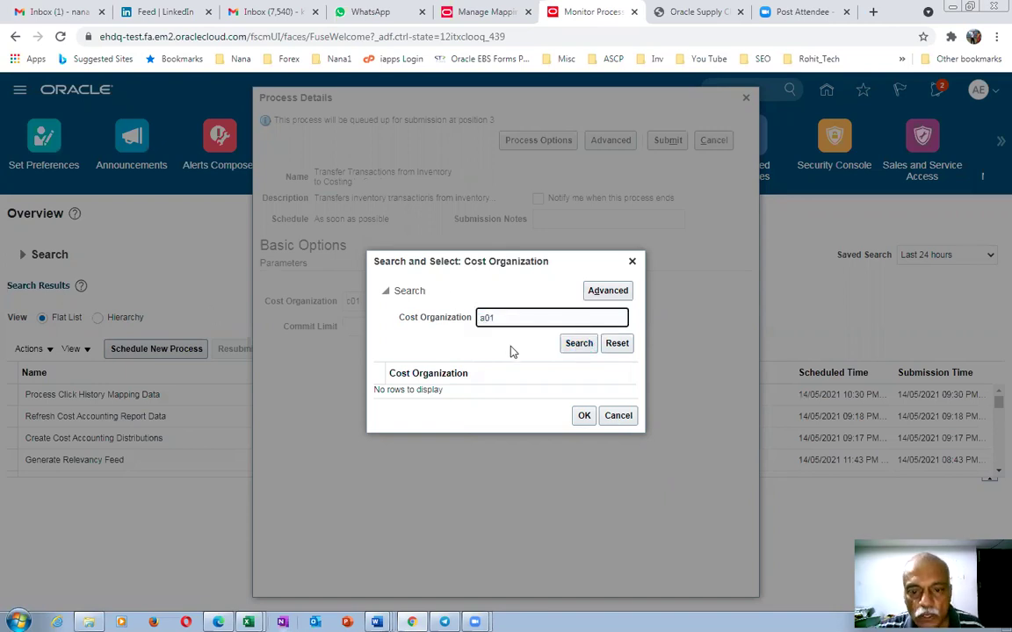
pyautogui.click(575, 346)
pyautogui.click(505, 405)
pyautogui.click(585, 436)
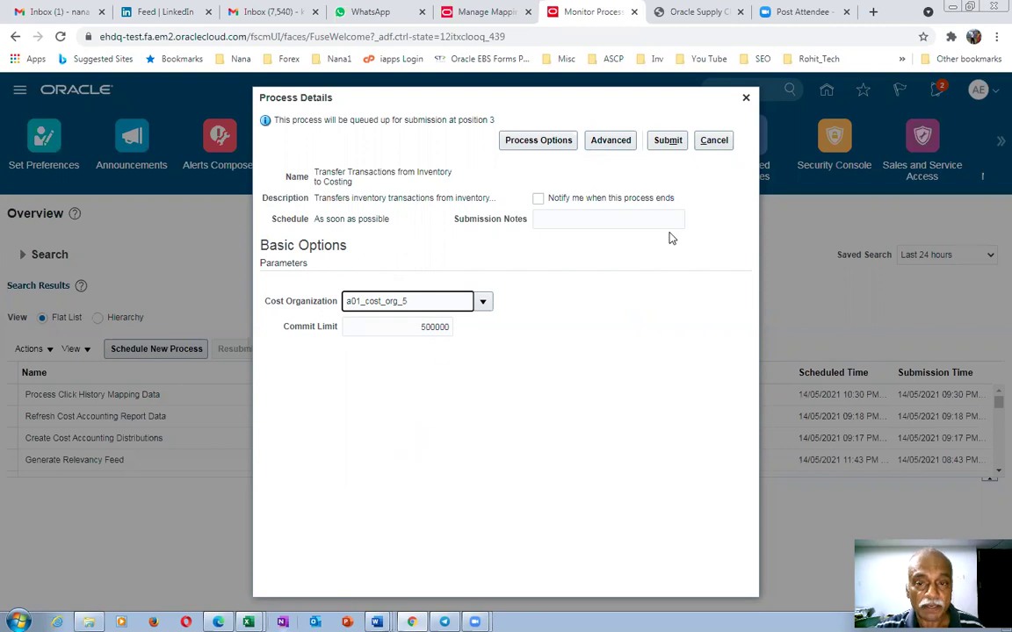
pyautogui.click(667, 141)
pyautogui.click(665, 236)
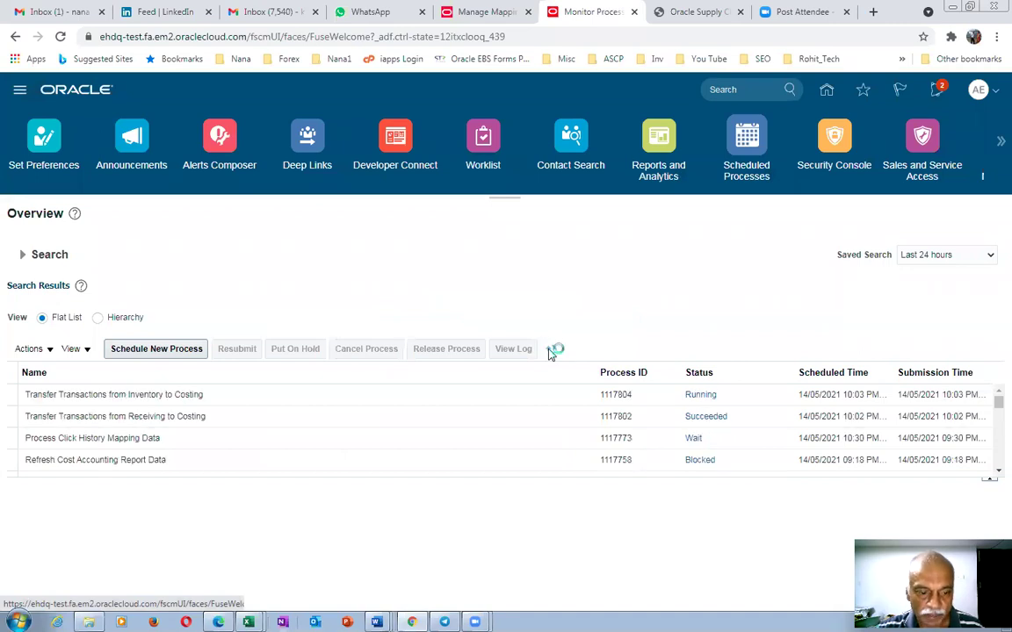
# Step: Switch to the P_to_P_Process workbook in Excel and review the Receiving Inspection and Inventory AP Accrual accounts for material received at gate
pyautogui.moveTo(248, 621)
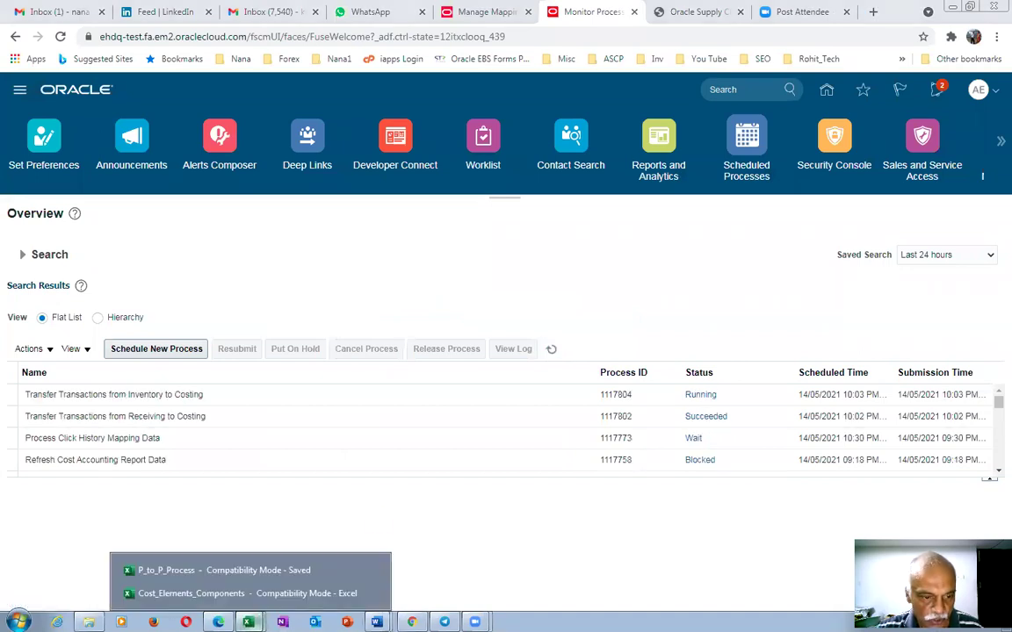
pyautogui.click(246, 571)
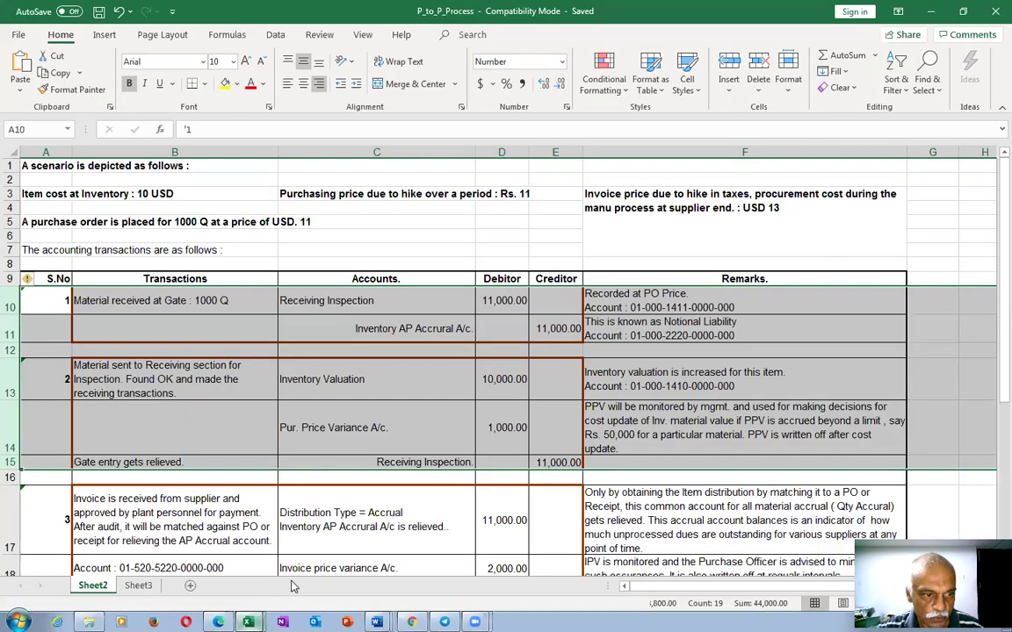
pyautogui.click(175, 337)
pyautogui.click(154, 299)
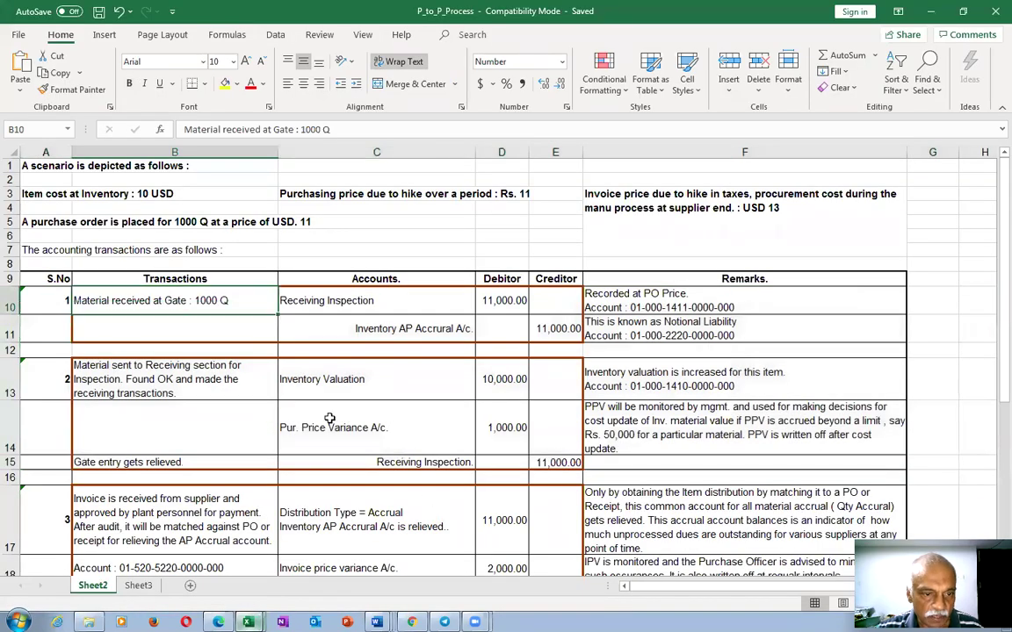
pyautogui.click(359, 303)
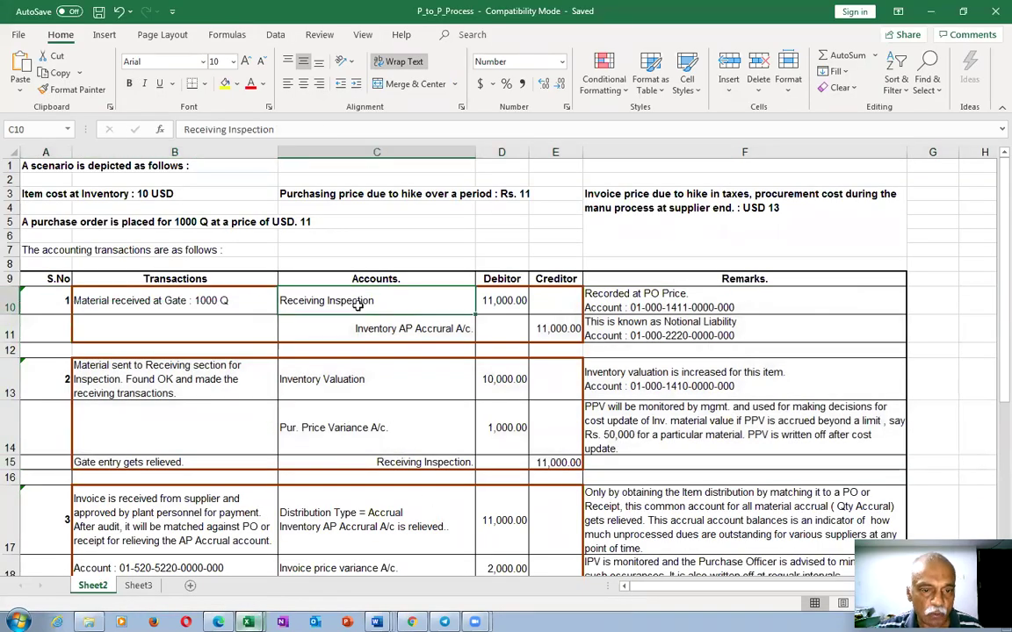
pyautogui.click(417, 328)
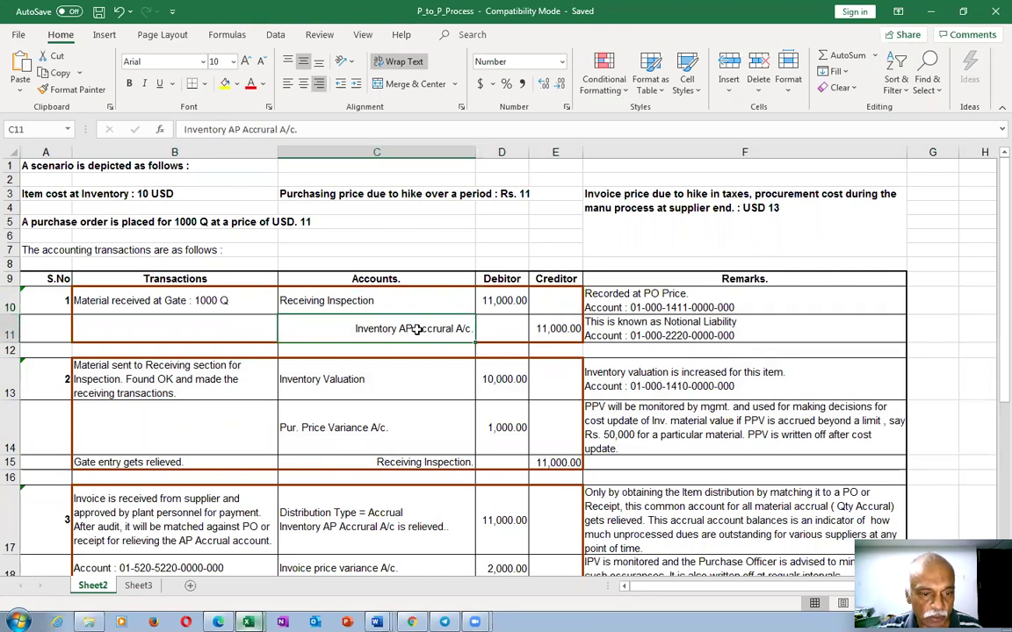
# Step: Review the Inventory Valuation, purchase price variance and Receiving Inspection lines of transaction 2, including their debit and credit amounts
pyautogui.click(325, 386)
pyautogui.click(449, 462)
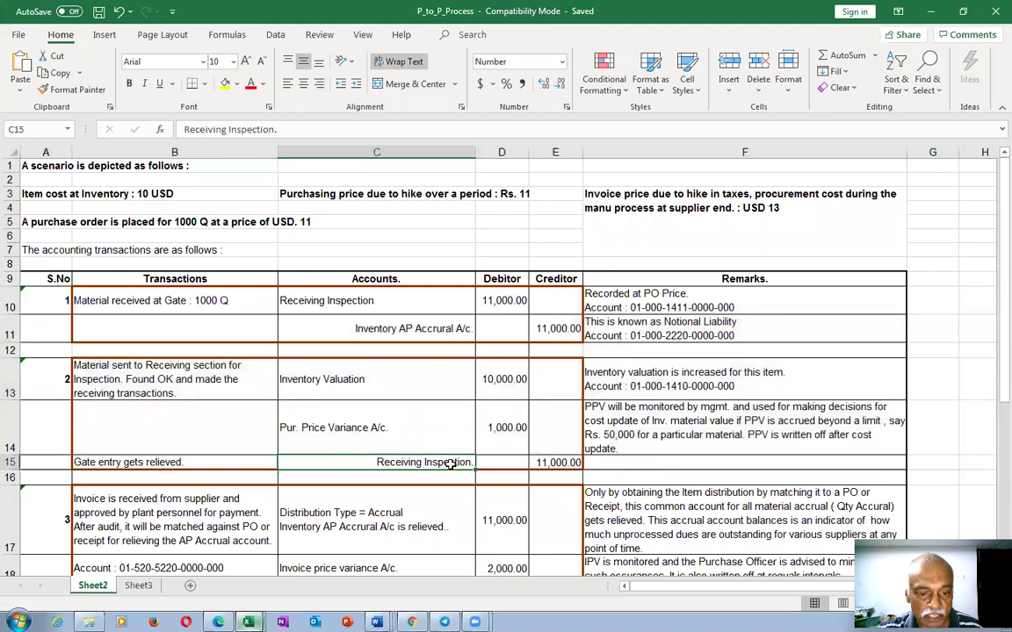
pyautogui.click(10, 422)
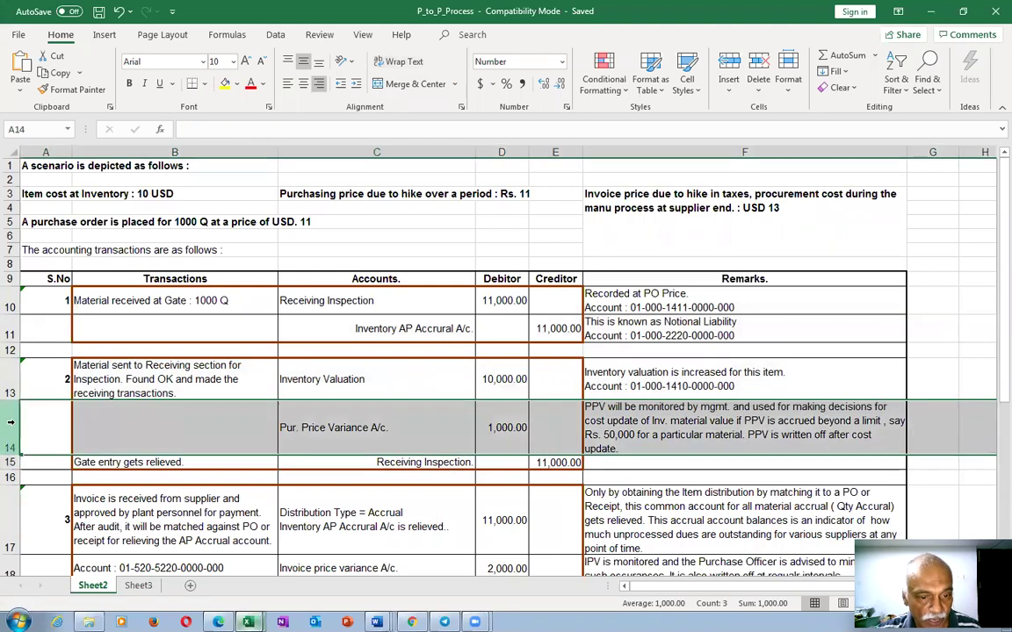
pyautogui.click(356, 393)
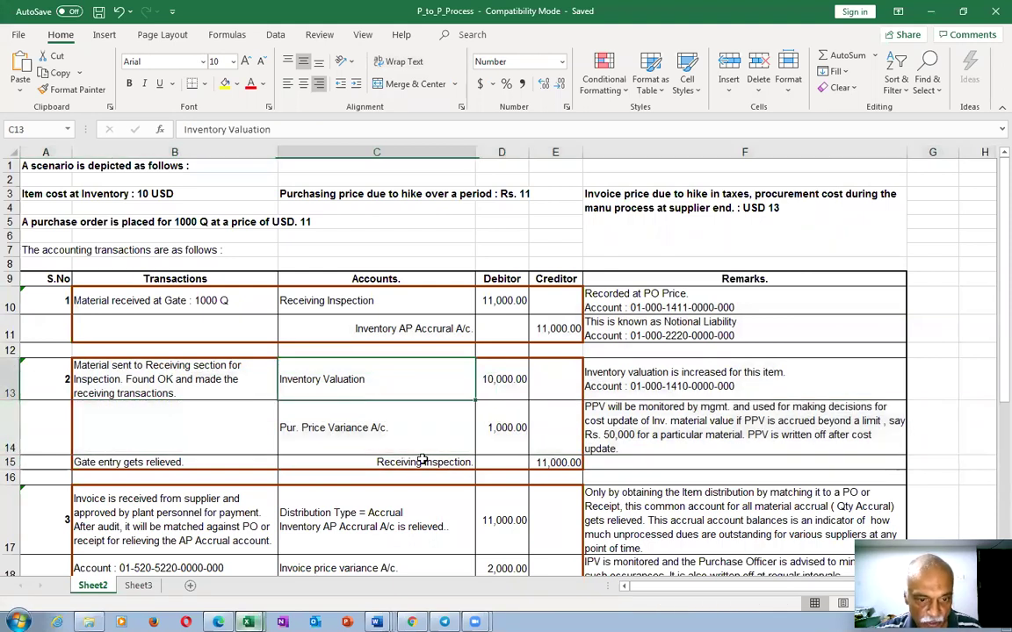
pyautogui.click(420, 463)
pyautogui.click(560, 463)
pyautogui.click(515, 386)
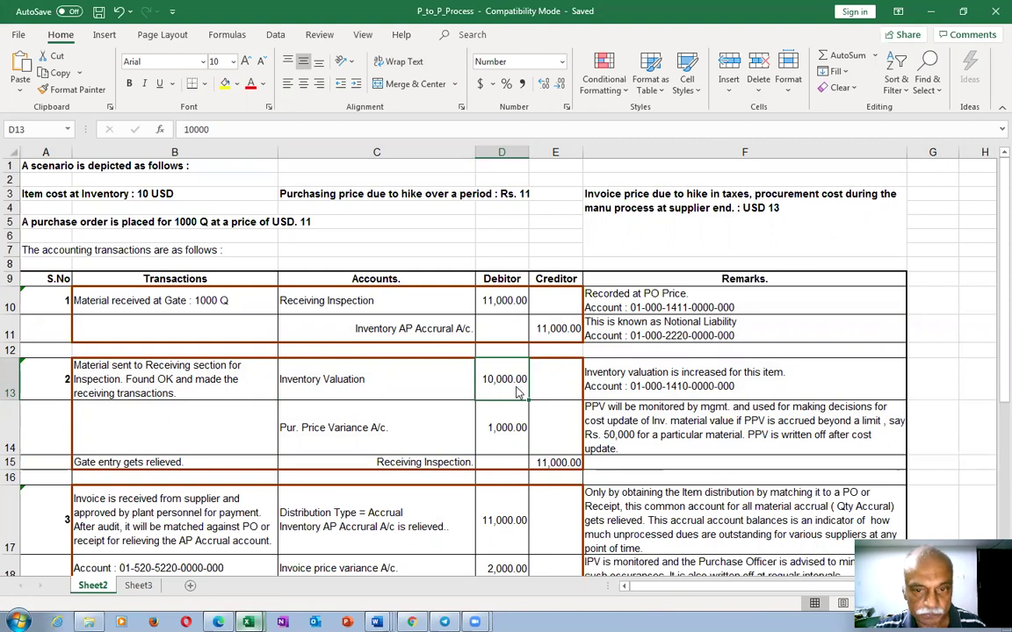
# Step: Return to Oracle Fusion in the browser, cancel editing the Inventory Valuation mapping set, and open the Receipt Accounting work area
pyautogui.hotkey('alt', 'Tab')
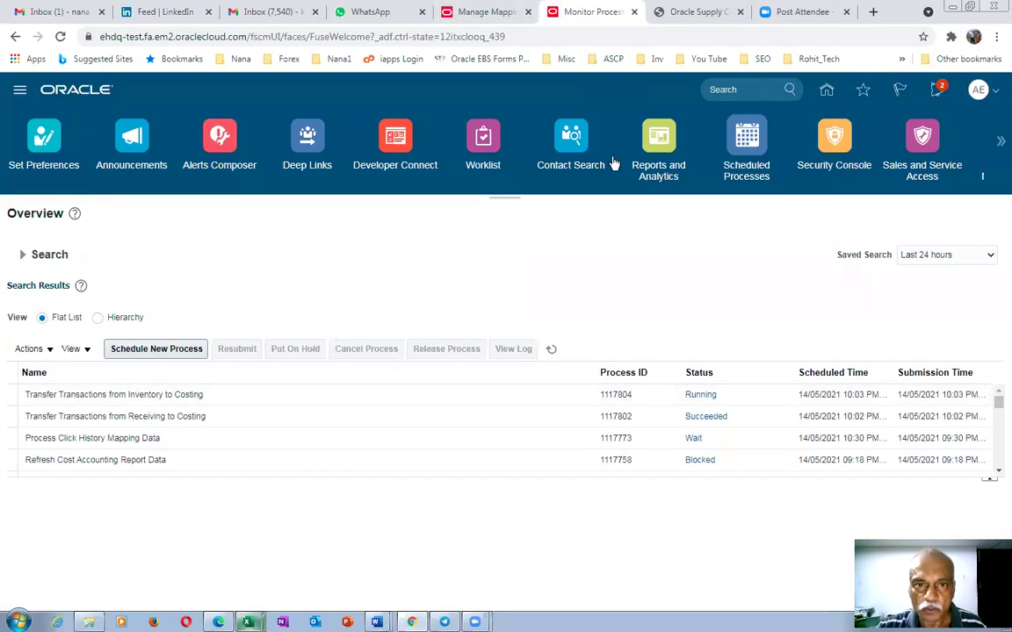
pyautogui.click(478, 12)
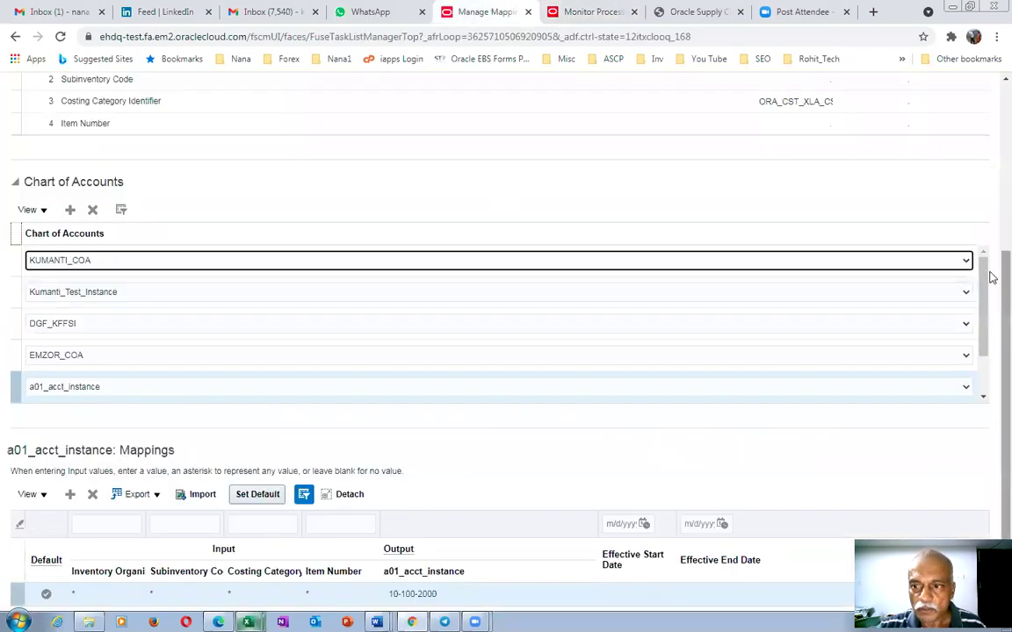
pyautogui.scroll(3, 988, 276)
pyautogui.click(970, 129)
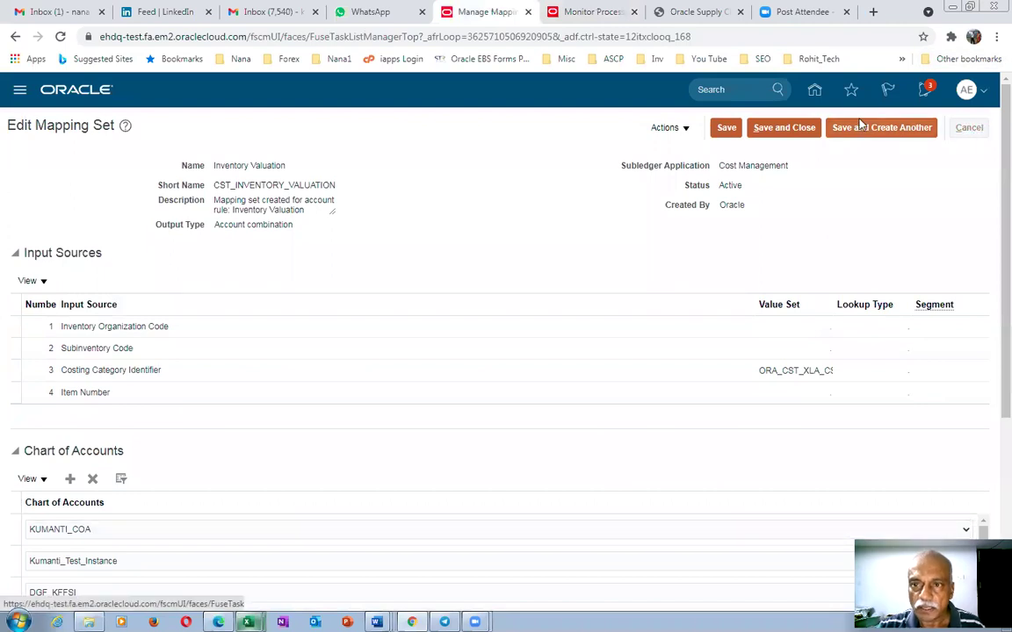
pyautogui.click(660, 360)
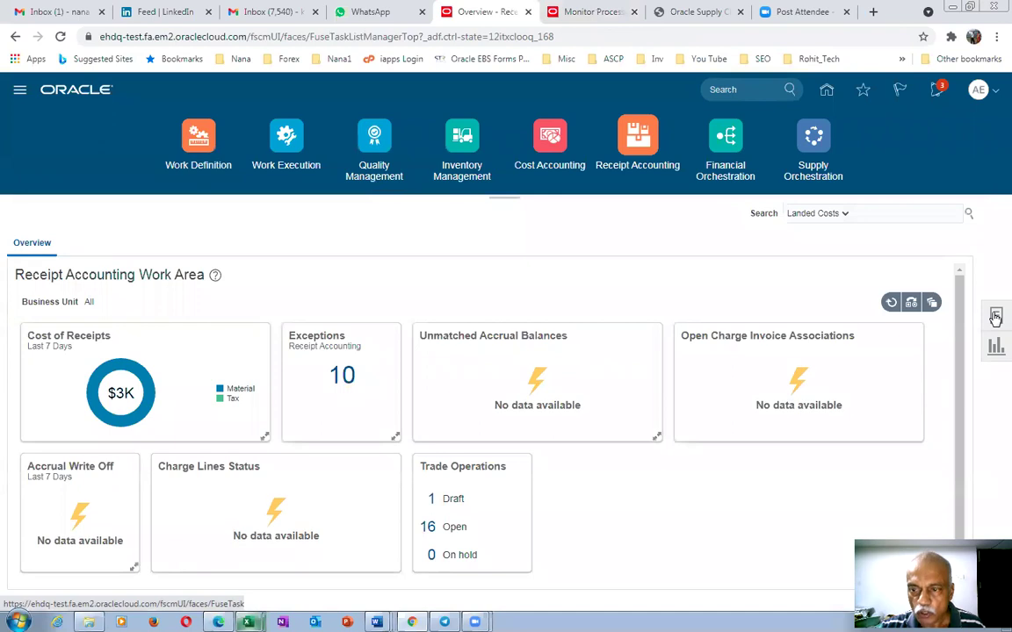
pyautogui.click(994, 316)
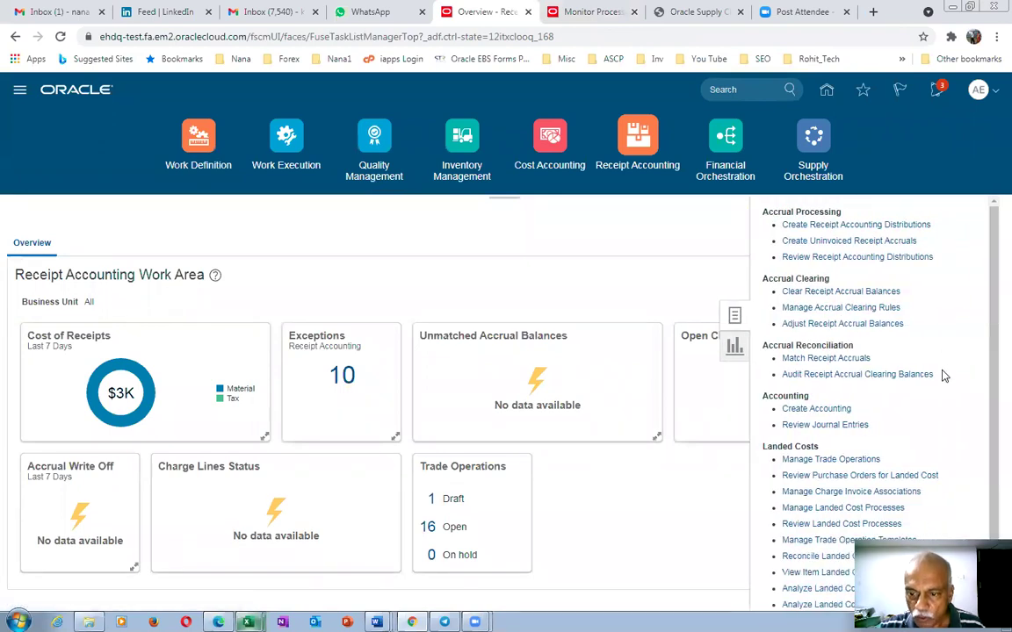
pyautogui.scroll(-1, 946, 376)
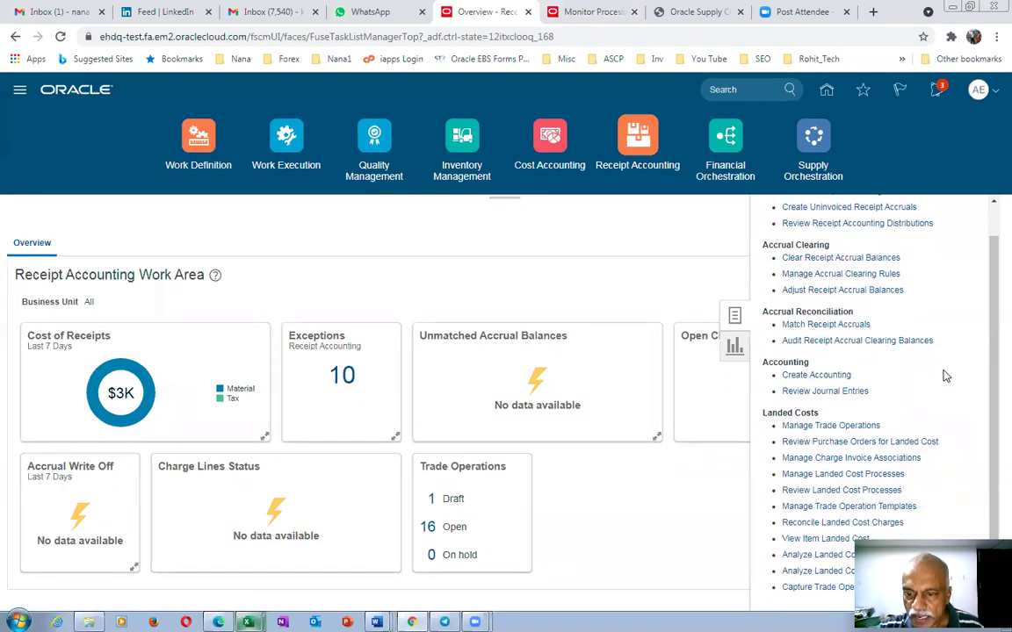
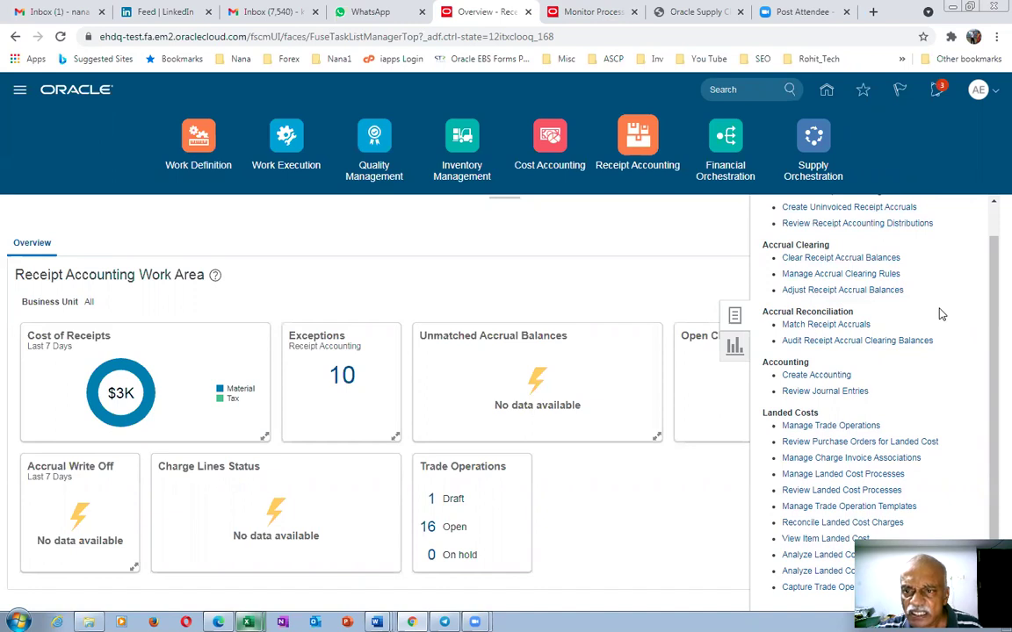
pyautogui.click(876, 225)
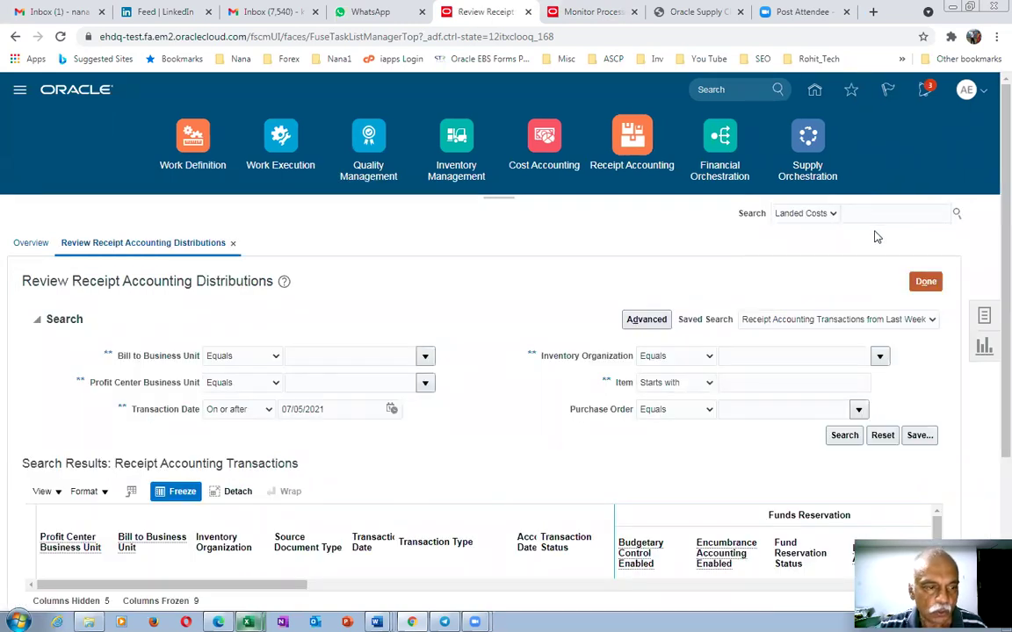
pyautogui.click(922, 282)
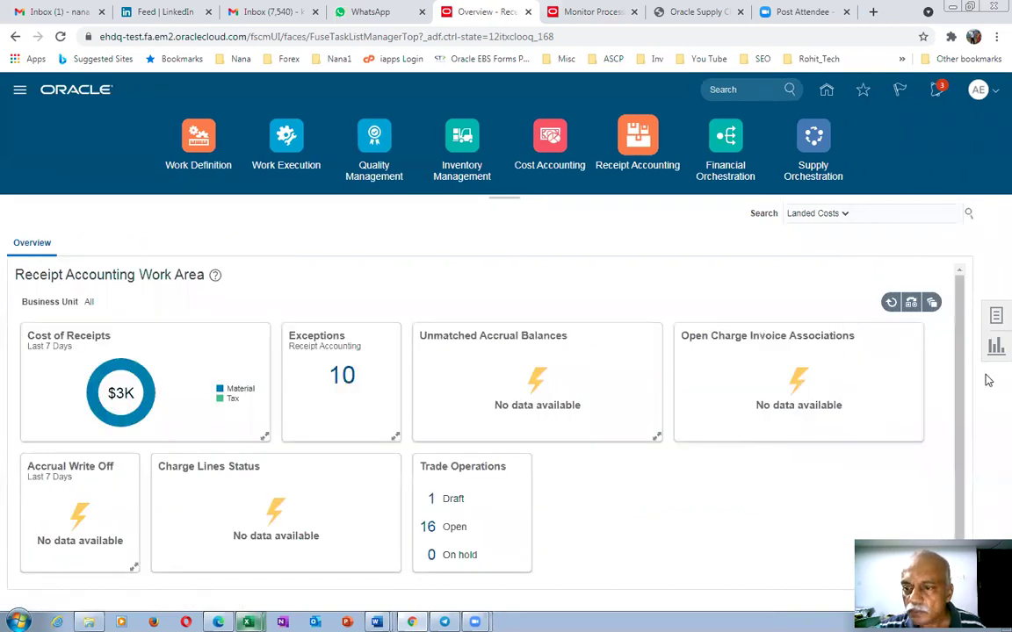
# Step: Submit the Create Receipt Accounting Distributions process for bill-to business unit a01_business_unit and dismiss the confirmation
pyautogui.click(996, 316)
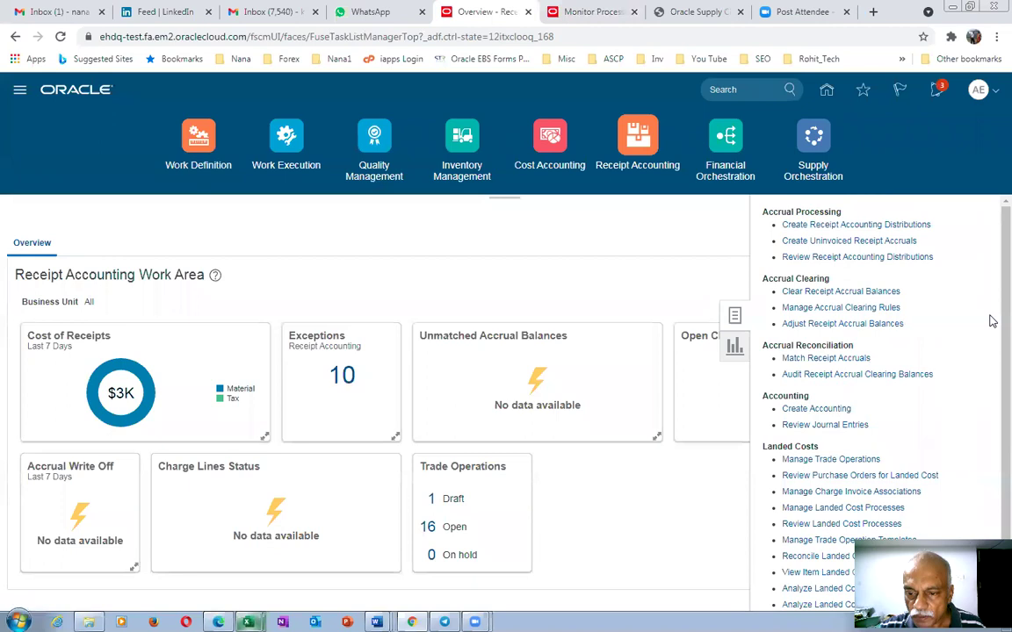
pyautogui.scroll(-1, 938, 456)
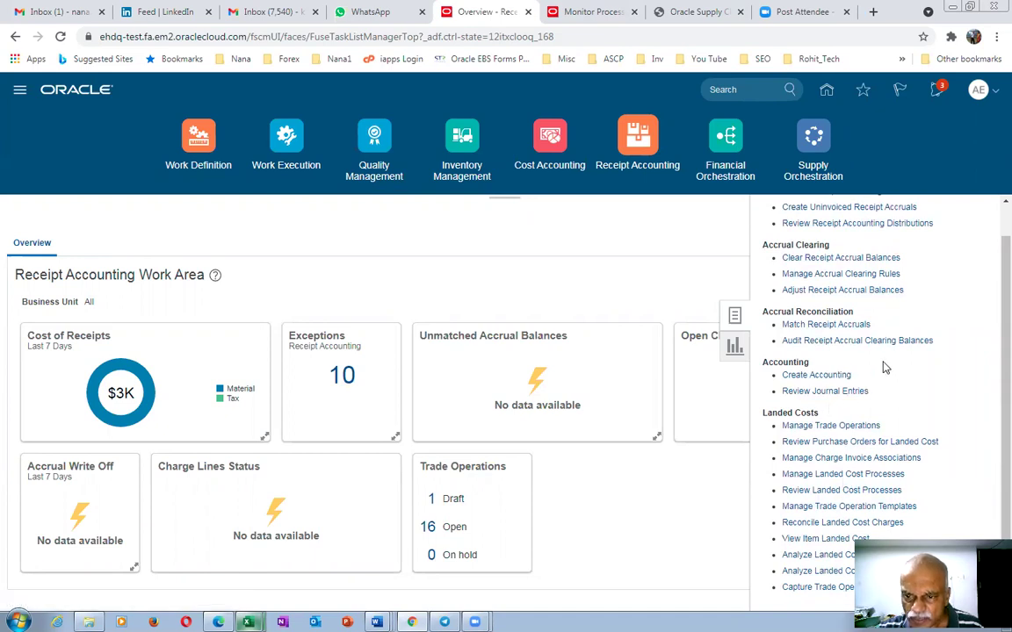
pyautogui.scroll(1, 883, 368)
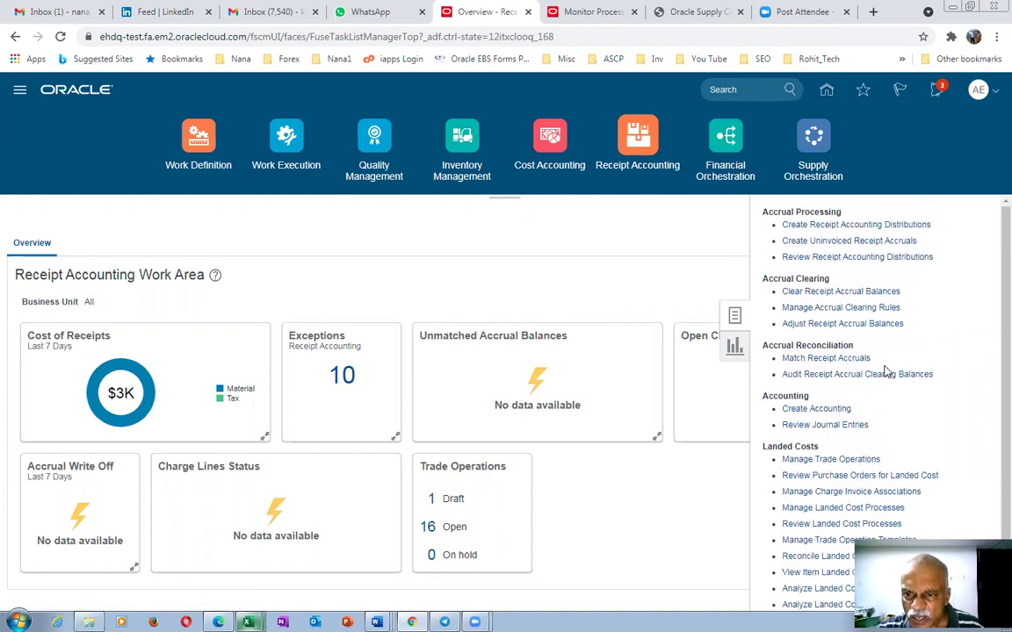
pyautogui.click(867, 226)
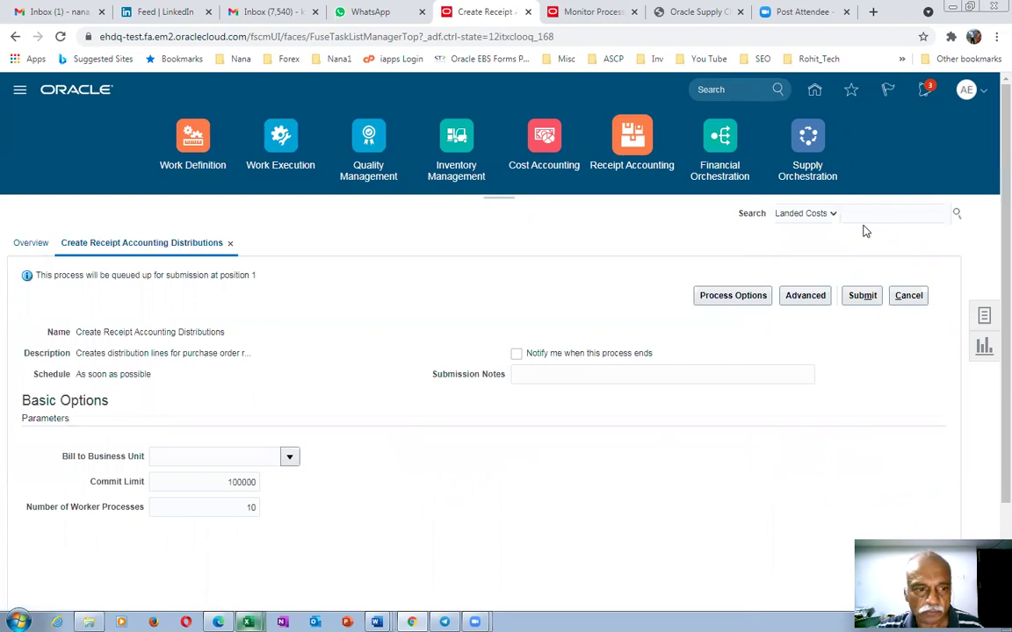
pyautogui.click(254, 455)
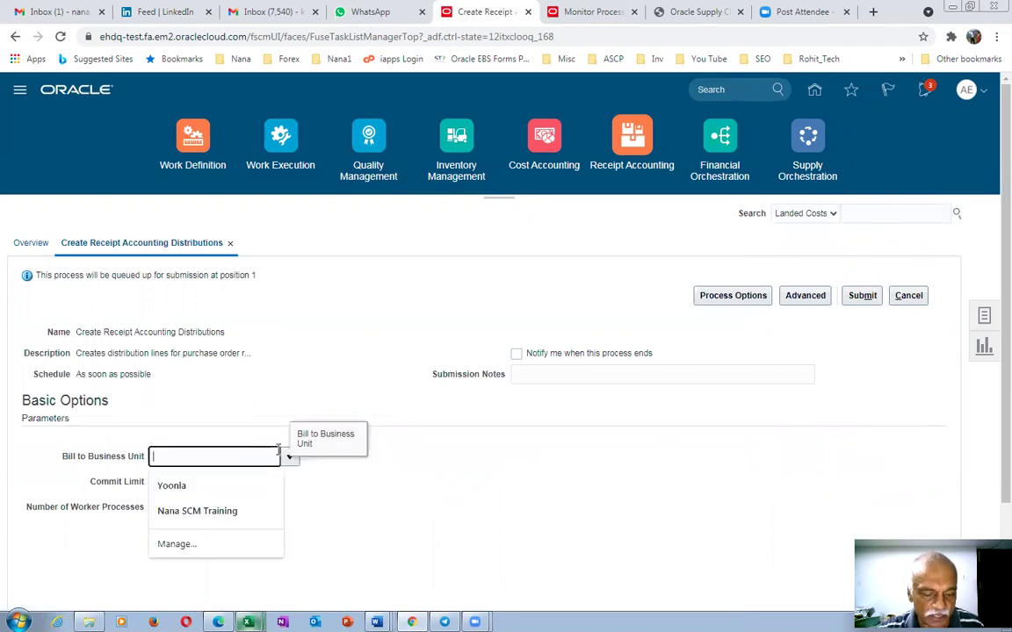
pyautogui.write('a01')
pyautogui.press('Tab')
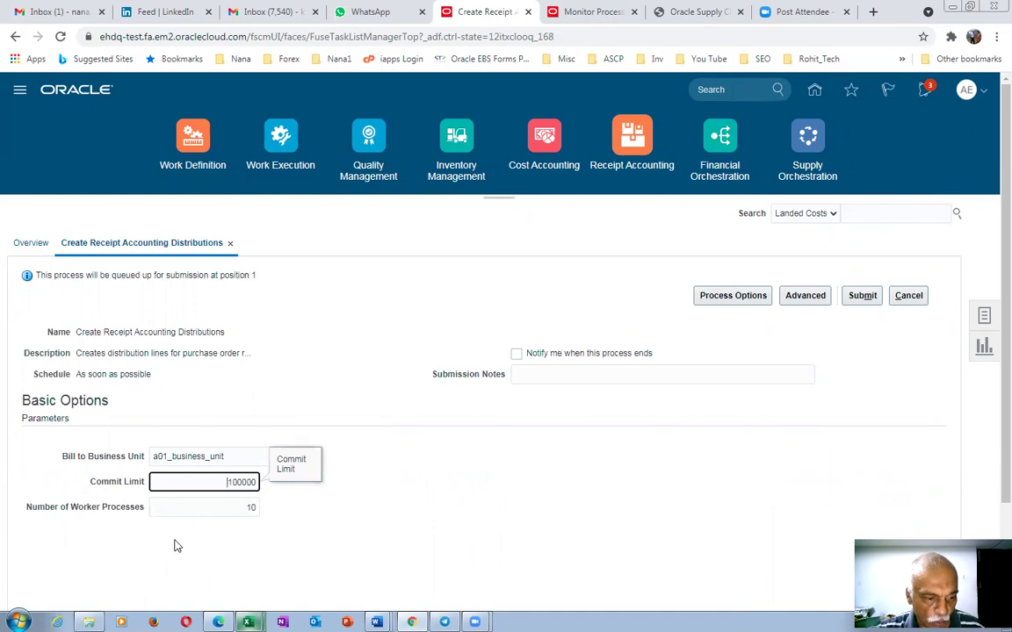
pyautogui.click(862, 296)
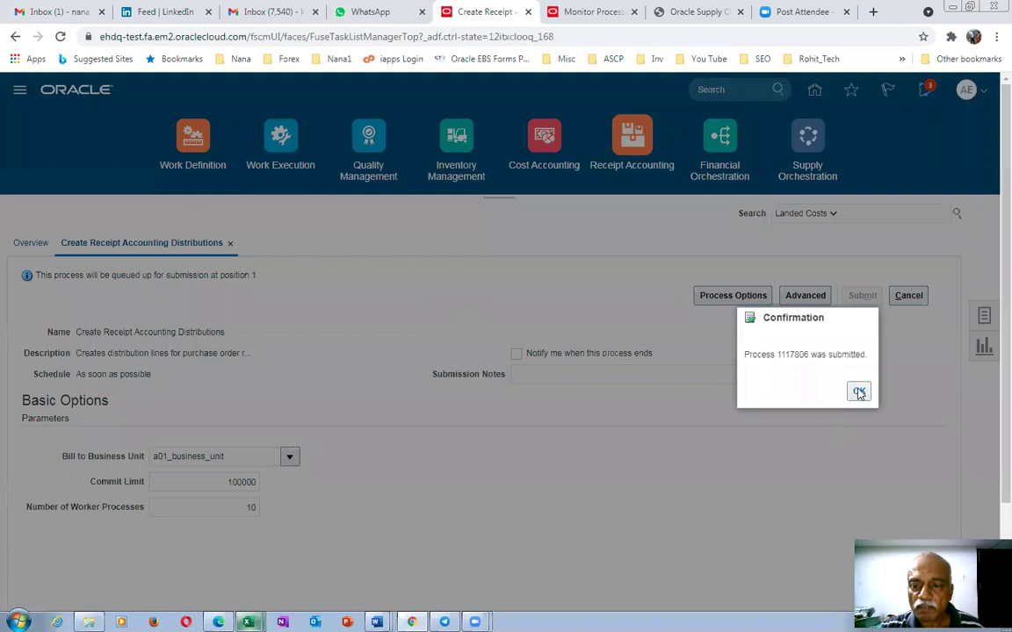
pyautogui.click(858, 390)
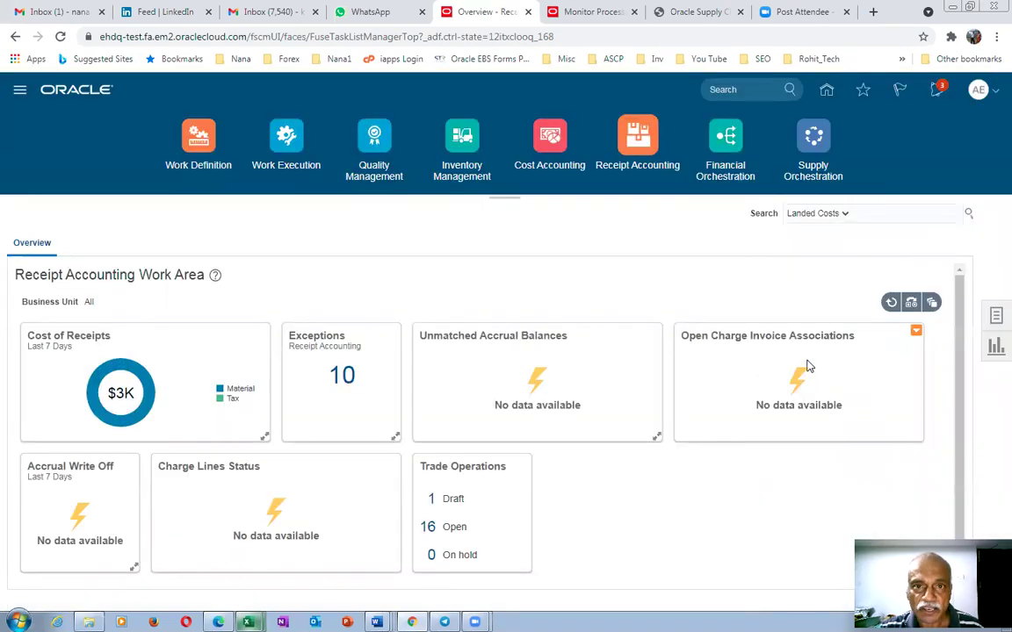
# Step: Switch to the scheduled processes overview and refresh it to check the status of the Create Receipt Accounting Distributions process and its subprocesses
pyautogui.click(594, 13)
pyautogui.click(553, 350)
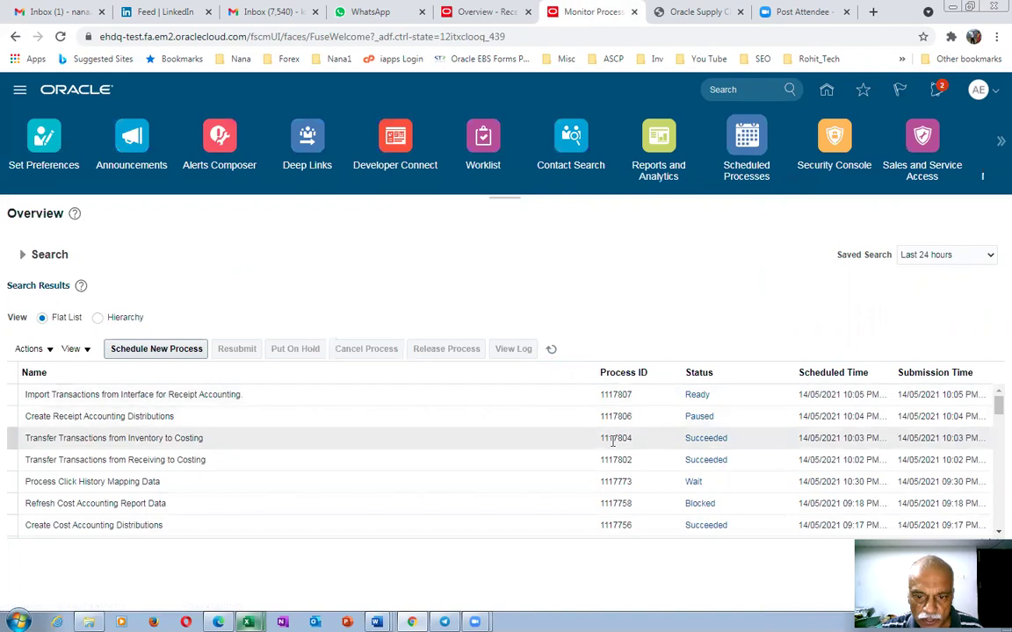
pyautogui.click(552, 349)
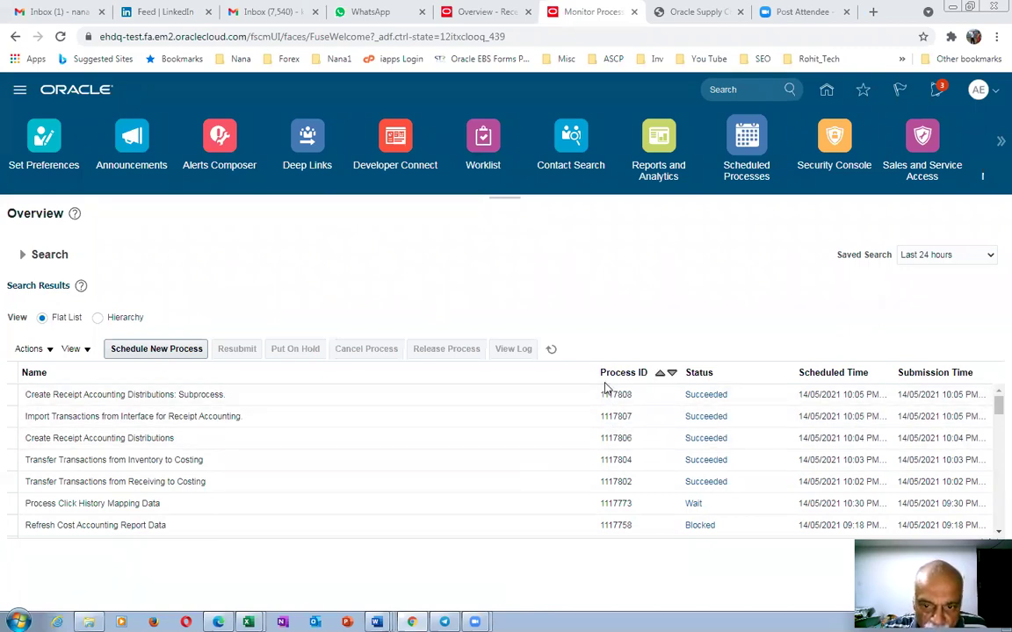
pyautogui.click(550, 350)
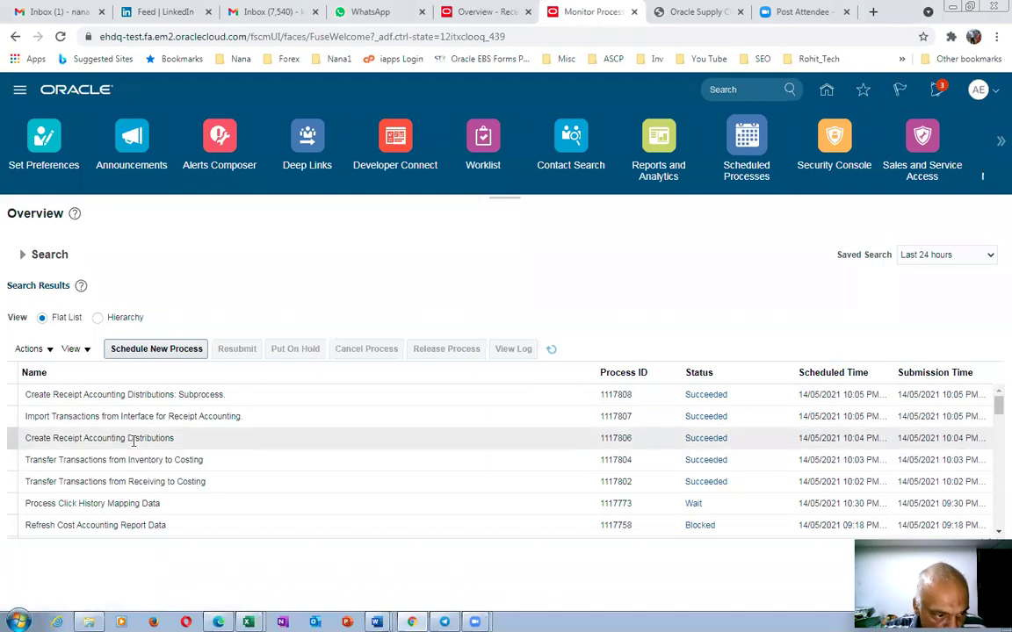
pyautogui.click(103, 393)
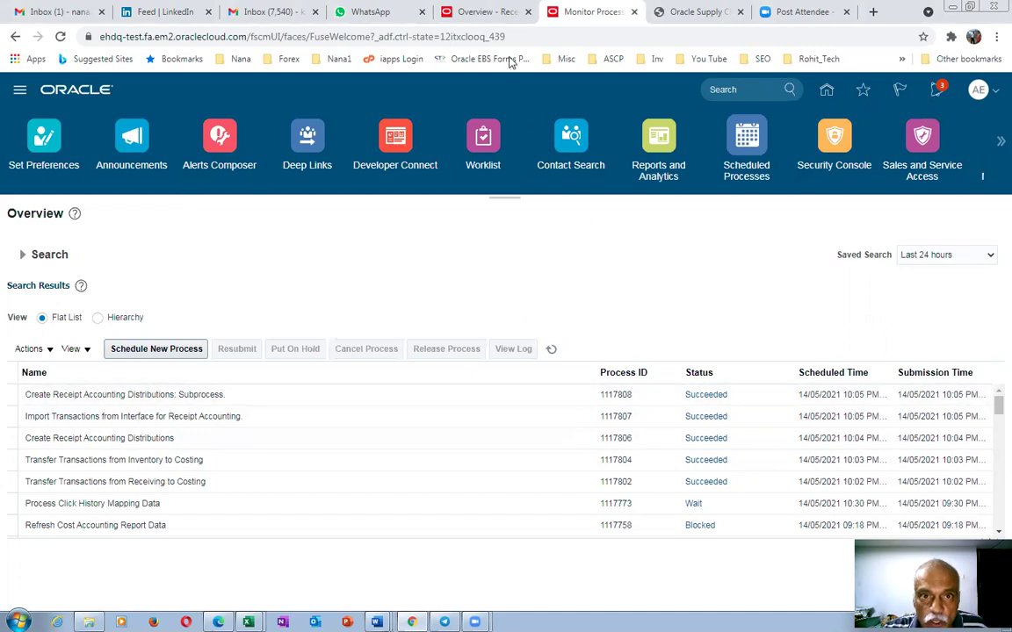
# Step: Return to the Receipt Accounting work area and display its list of tasks
pyautogui.click(465, 11)
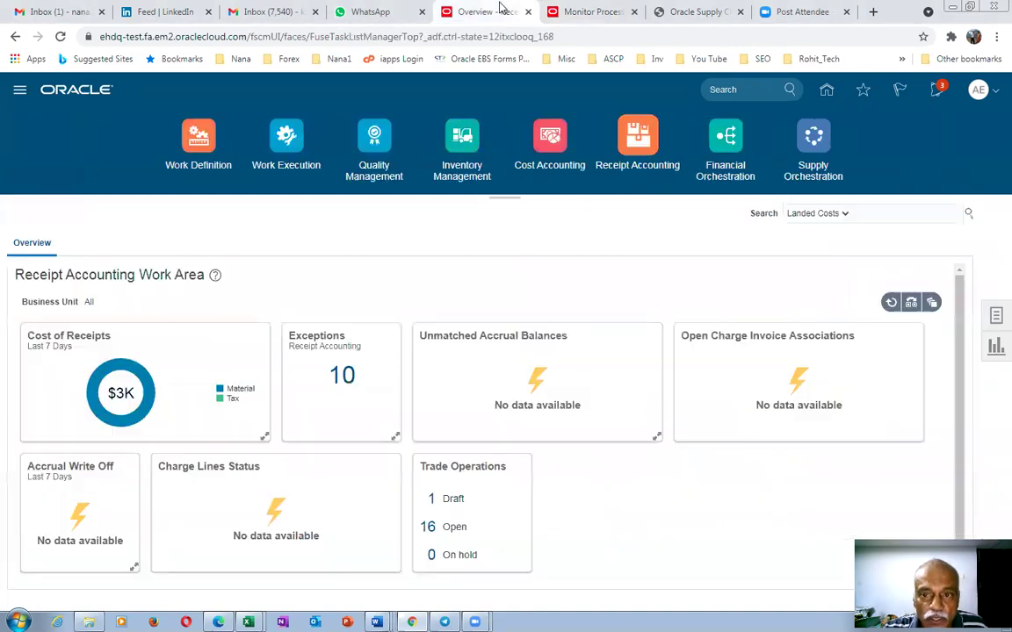
pyautogui.click(994, 322)
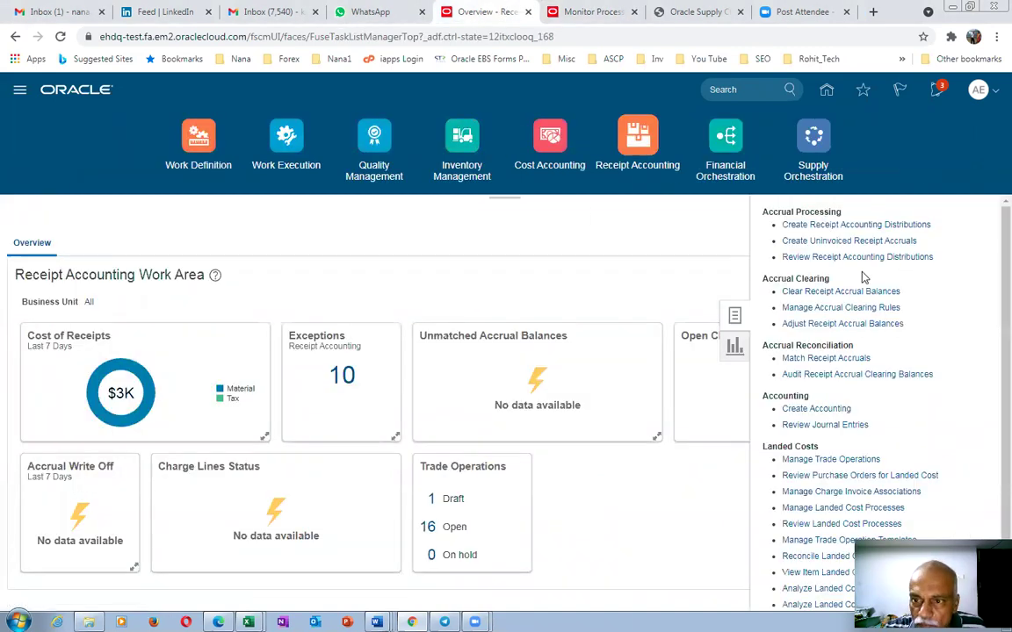
# Step: Open Review Receipt Accounting Distributions and search for transactions of item a016_cost_test
pyautogui.click(802, 258)
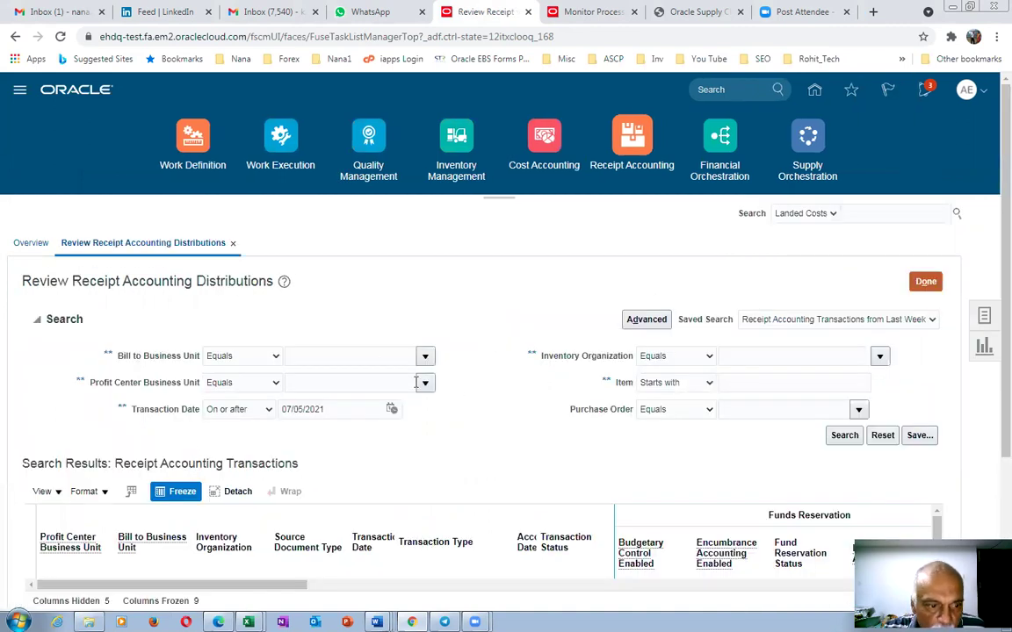
pyautogui.click(747, 383)
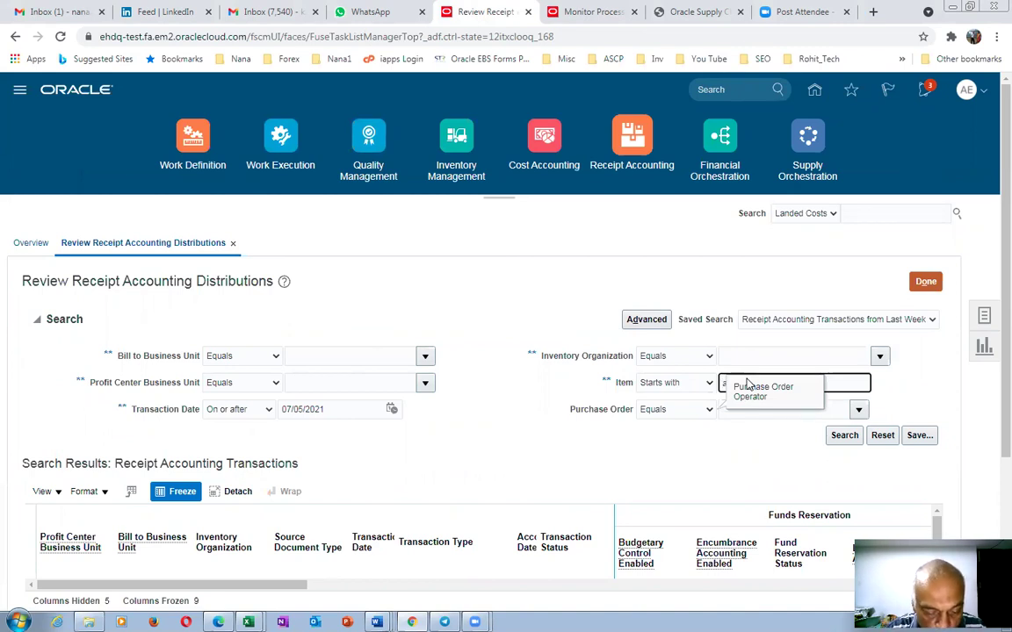
pyautogui.press('Tab')
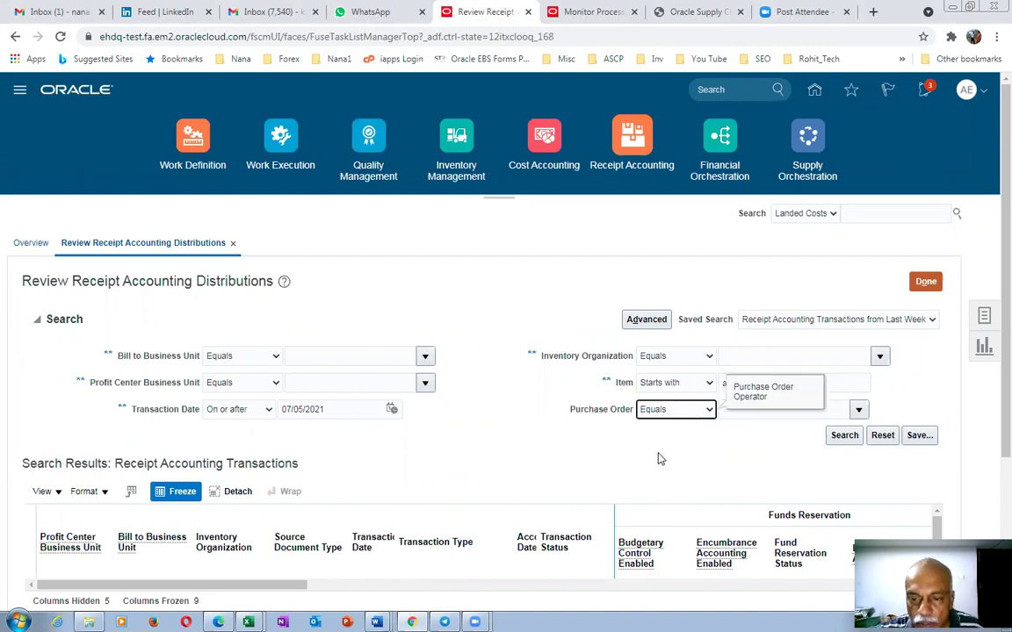
pyautogui.click(842, 439)
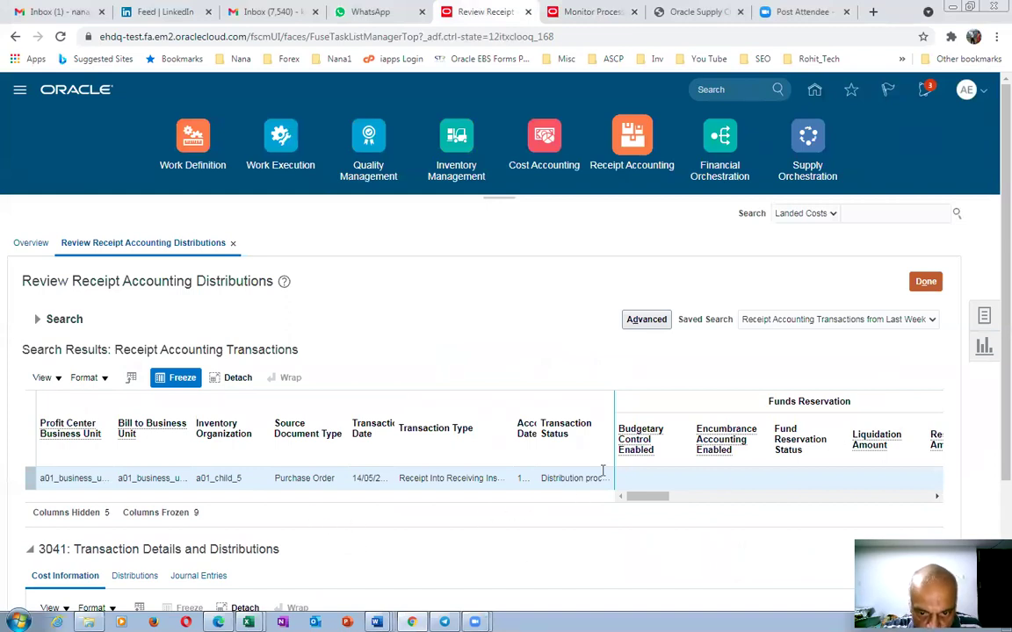
# Step: Widen the Transaction Status column and review the receipt transaction's status, source document, item description and supplier
pyautogui.moveTo(613, 397); pyautogui.dragTo(659, 397)
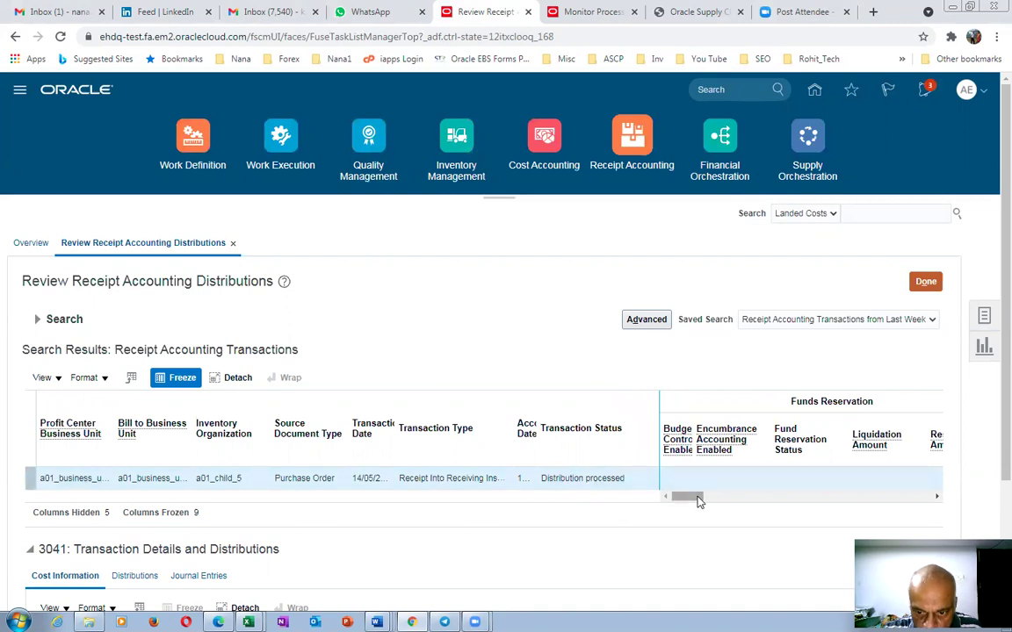
pyautogui.moveTo(697, 497); pyautogui.dragTo(727, 498)
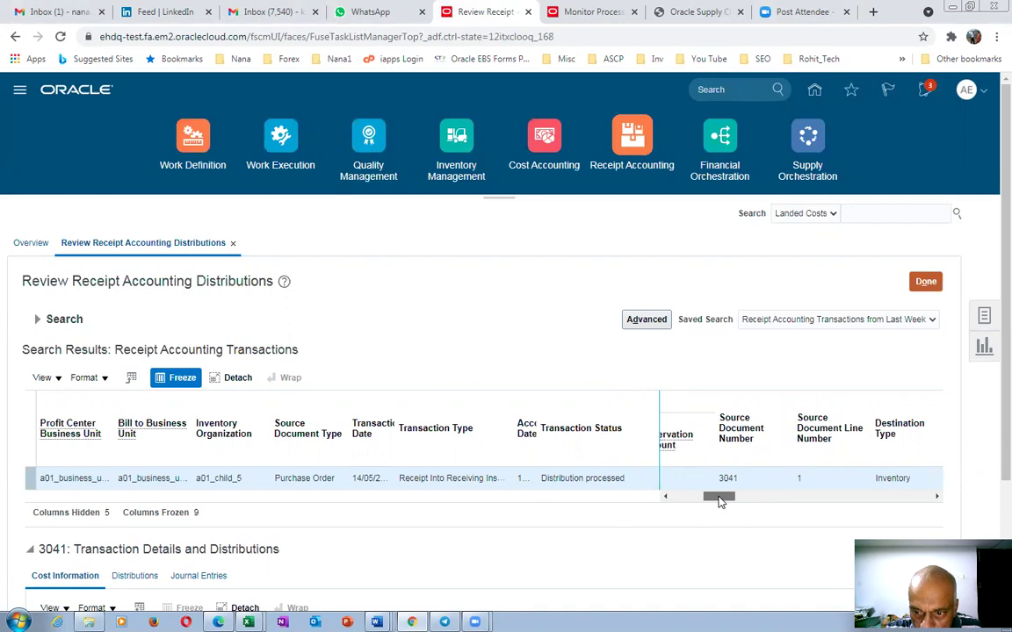
pyautogui.moveTo(719, 501); pyautogui.dragTo(748, 503)
pyautogui.moveTo(753, 505)
pyautogui.mouseDown()
pyautogui.moveTo(802, 517)
pyautogui.moveTo(914, 514)
pyautogui.moveTo(760, 518)
pyautogui.mouseUp()
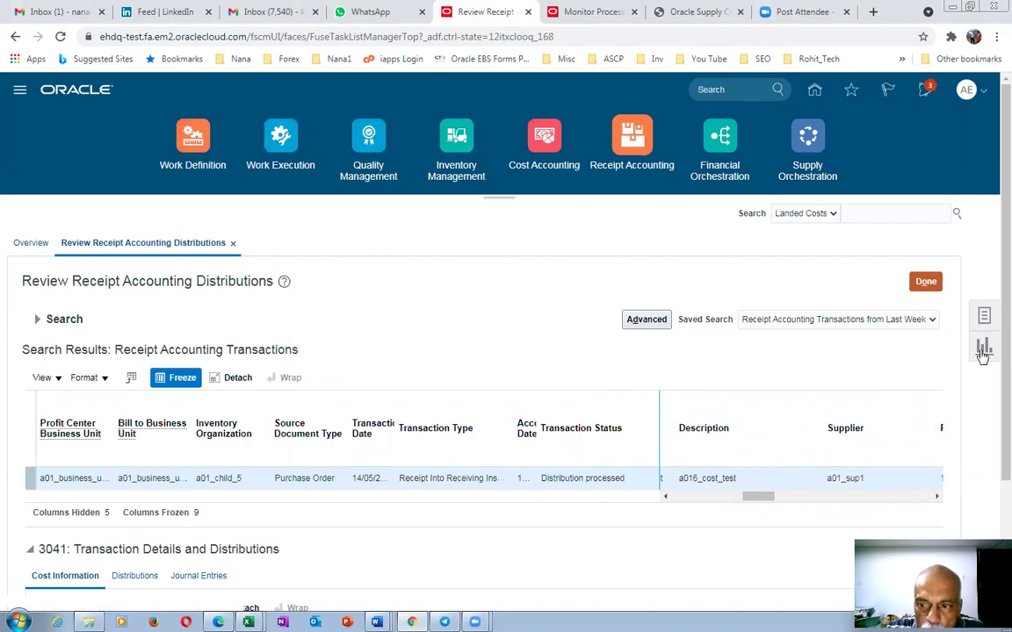
# Step: Review the receipt transaction's cost information and its debit and credit distributions
pyautogui.scroll(-3, 989, 452)
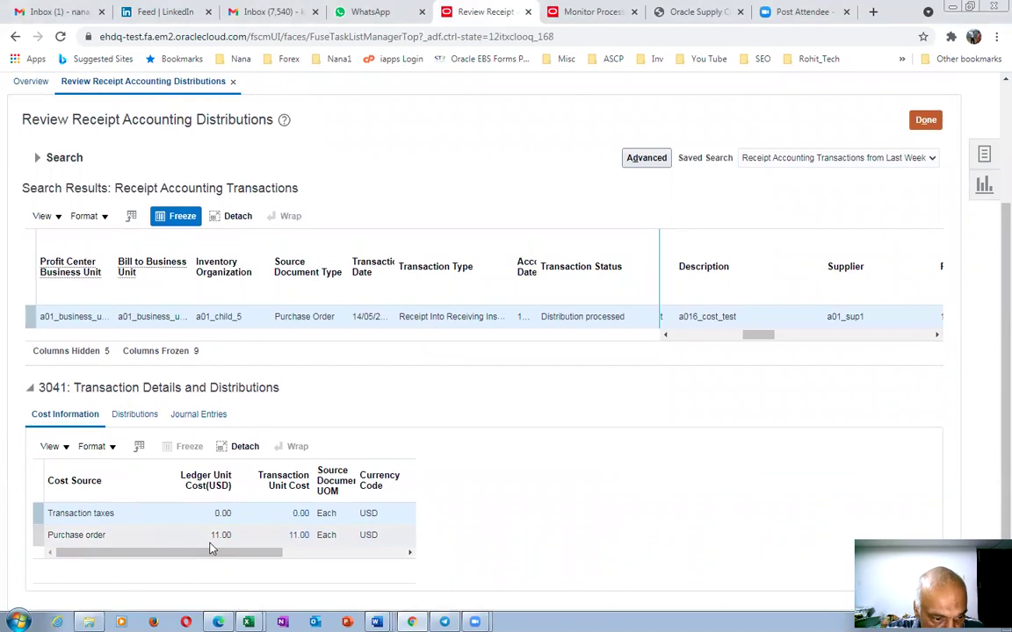
pyautogui.click(138, 418)
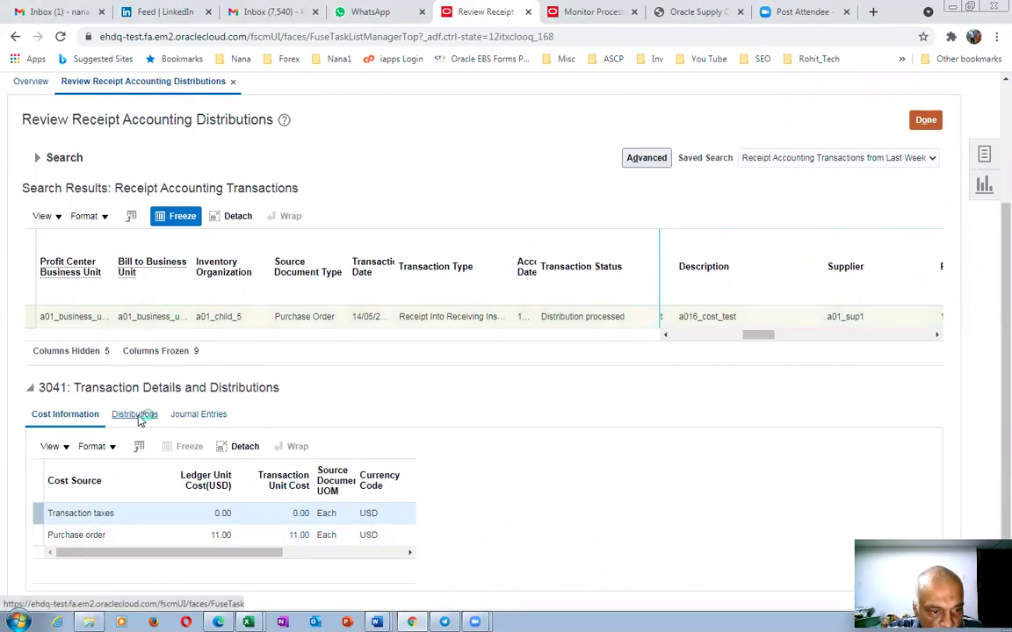
pyautogui.scroll(-2, 360, 422)
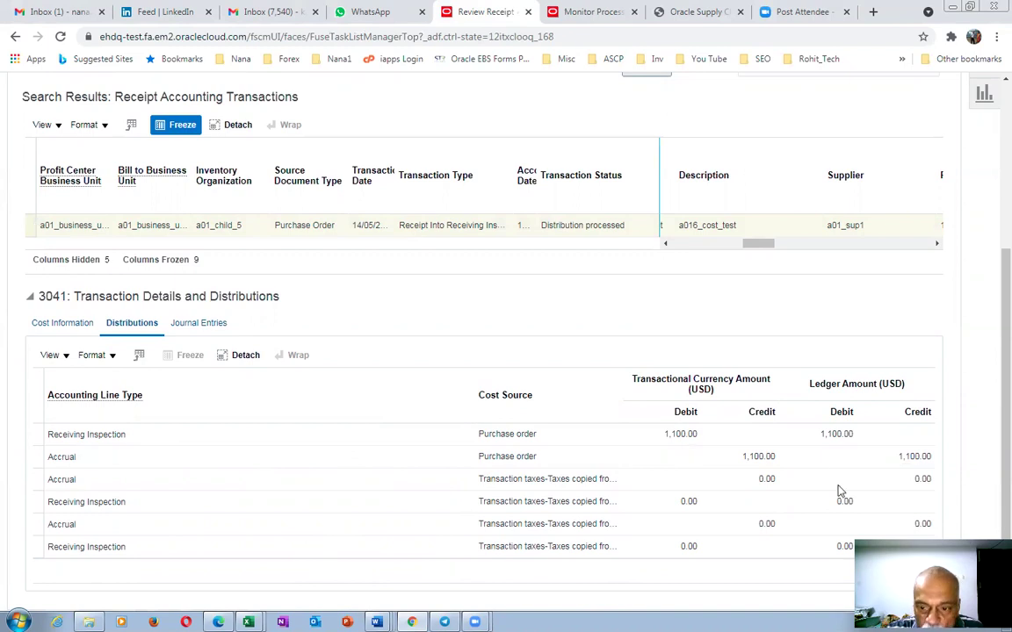
# Step: Switch to the P_to_P_Process workbook in Excel and check the Receiving Inspection debit and Inventory AP Accrual credit for material received at gate
pyautogui.moveTo(248, 622)
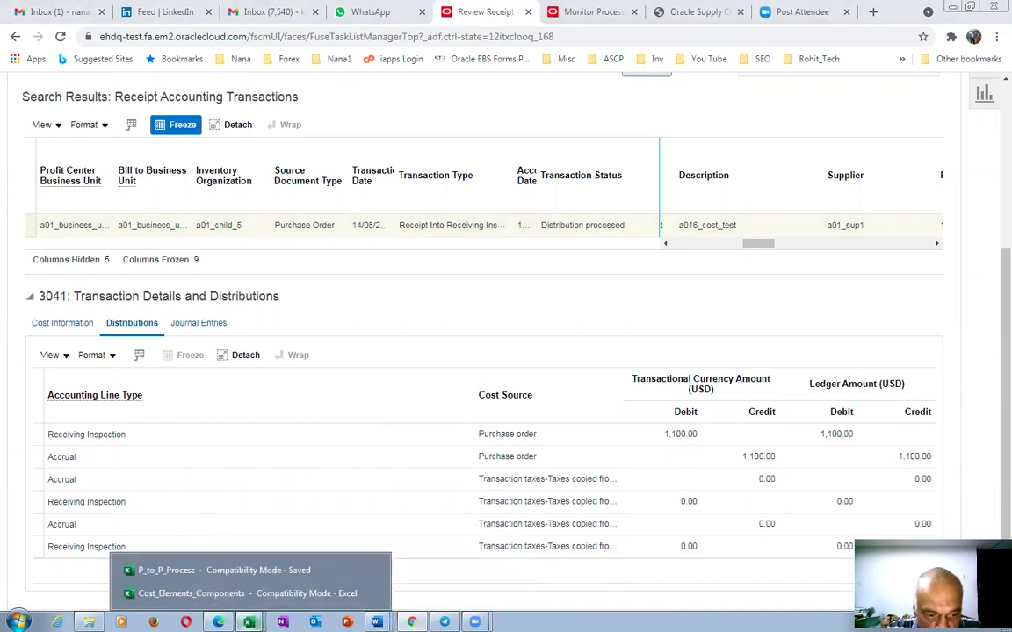
pyautogui.click(233, 571)
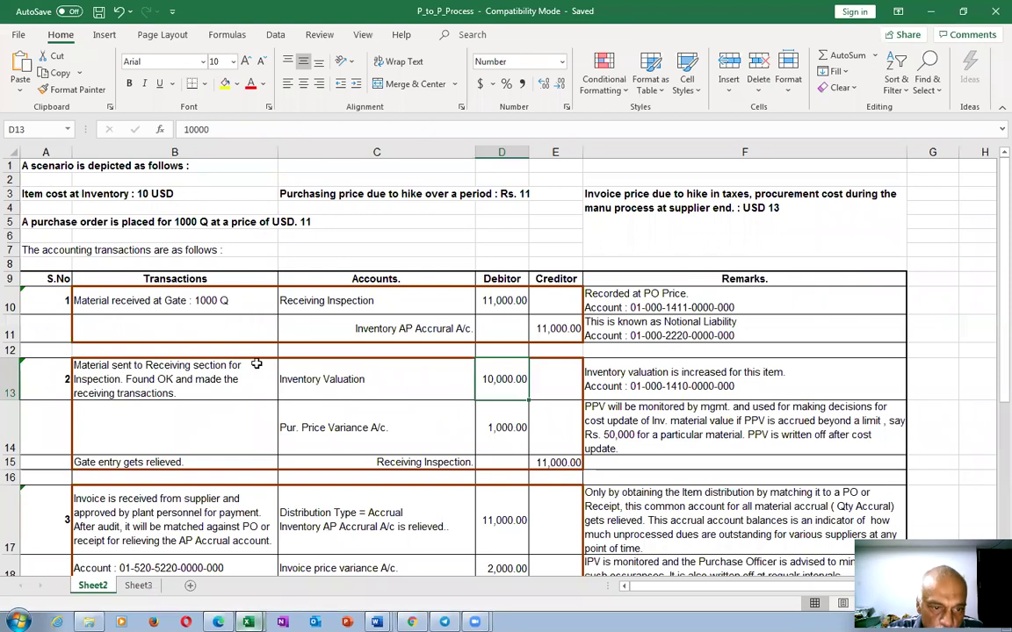
pyautogui.click(316, 301)
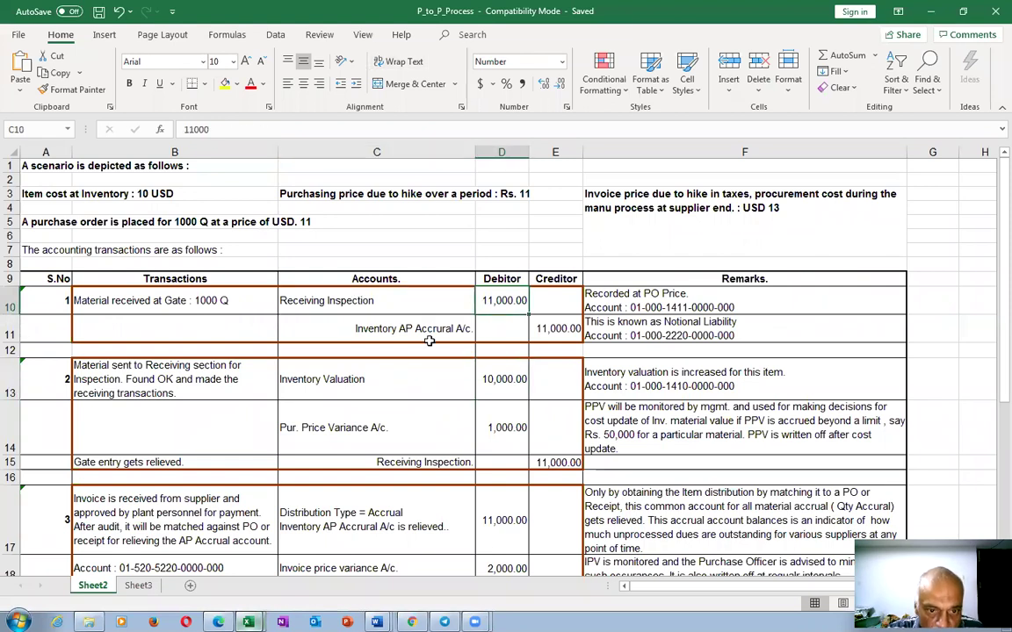
pyautogui.press('Down')
pyautogui.click(555, 329)
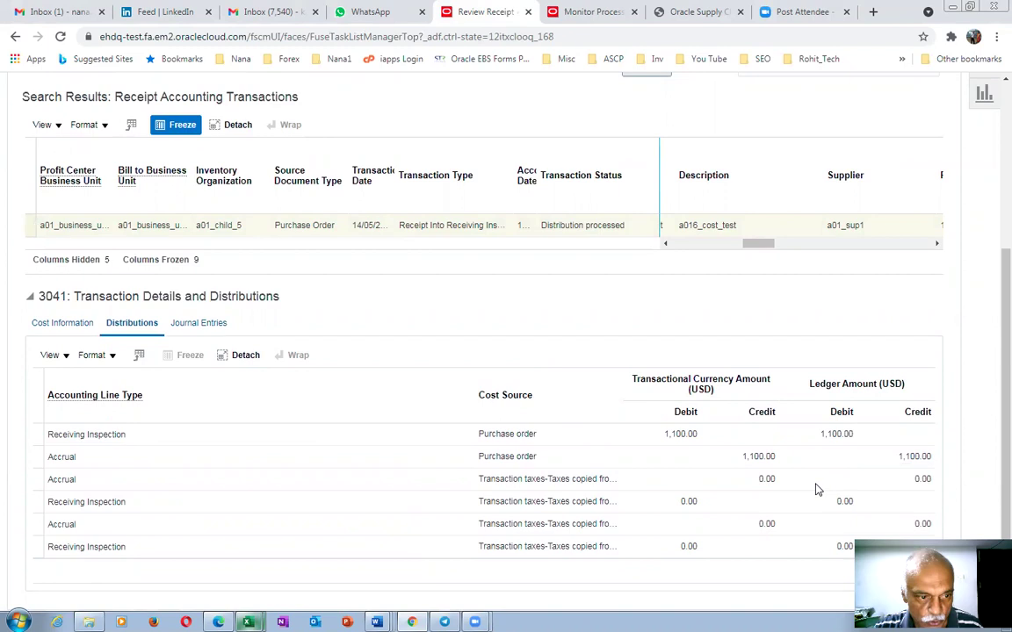
# Step: Check the receipt transaction's journal entries in Oracle and open the Create Accounting process
pyautogui.click(198, 323)
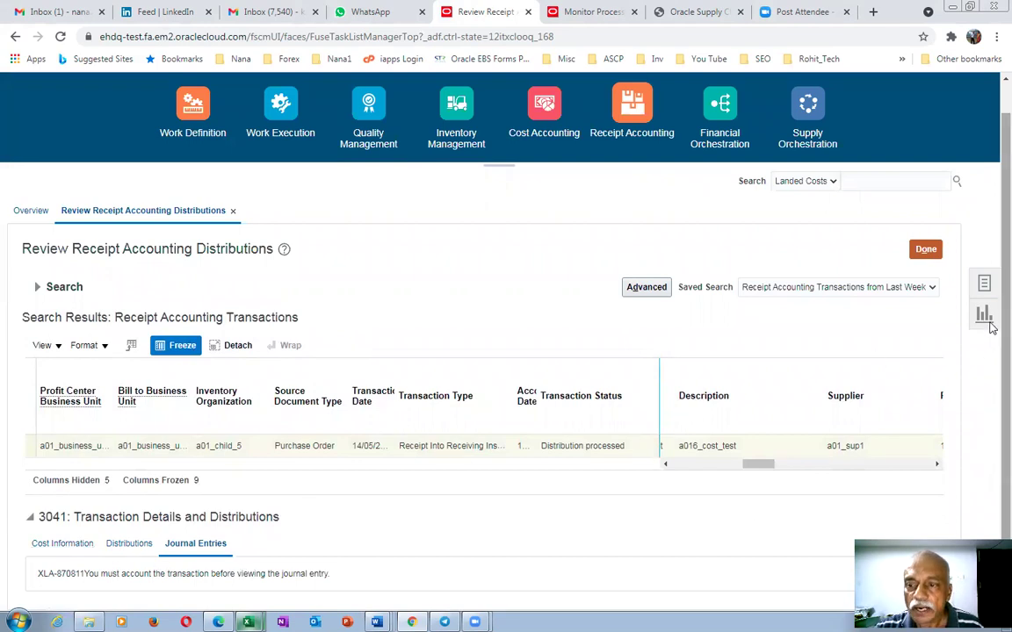
pyautogui.click(984, 285)
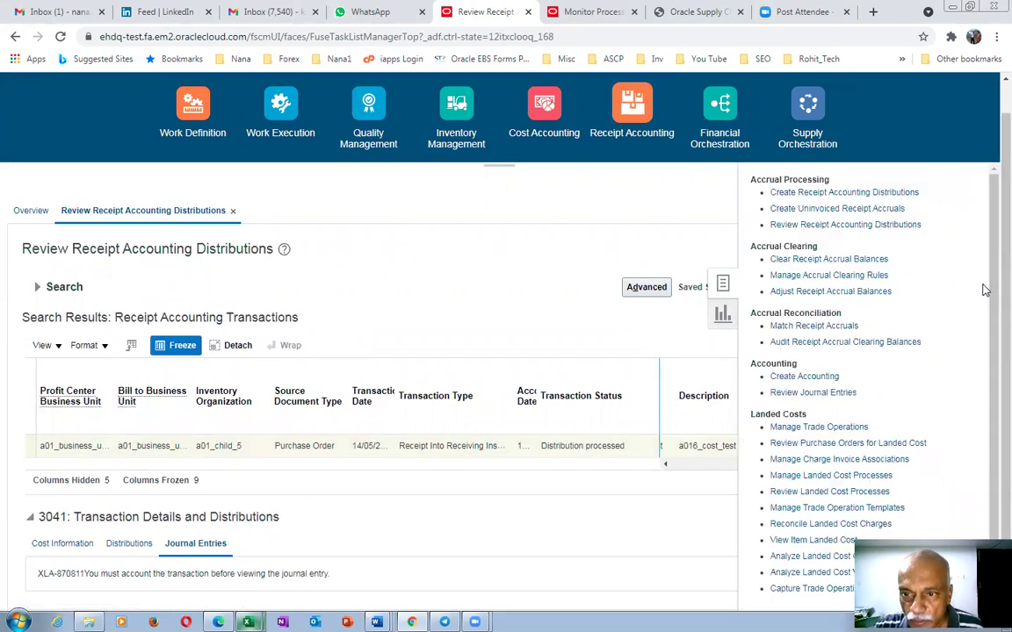
pyautogui.click(815, 378)
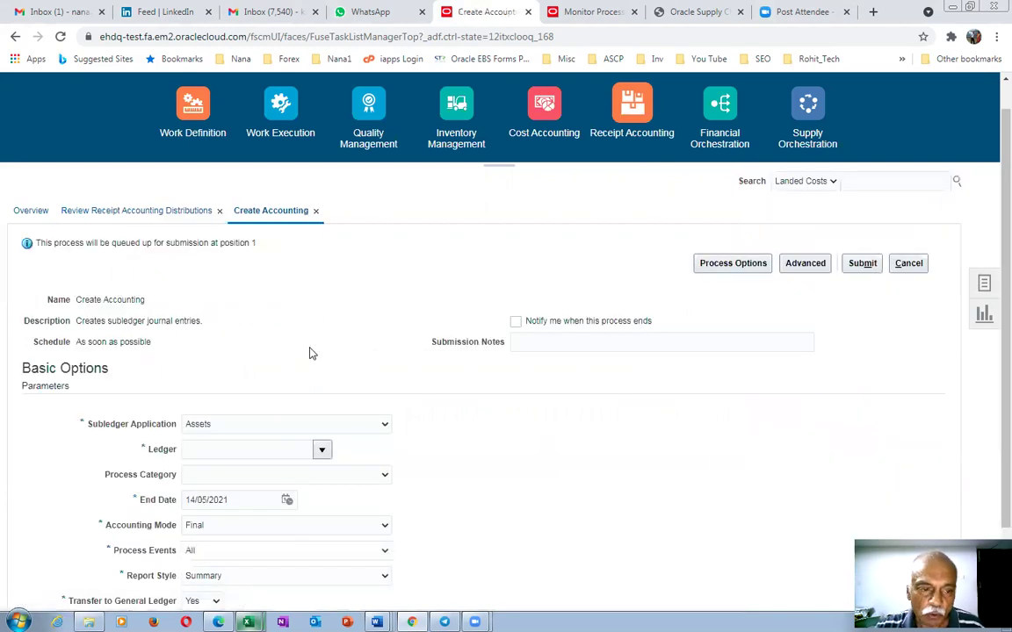
# Step: Set the subledger application to Receipt Accounting and the ledger to a01_primary_ledger
pyautogui.click(239, 426)
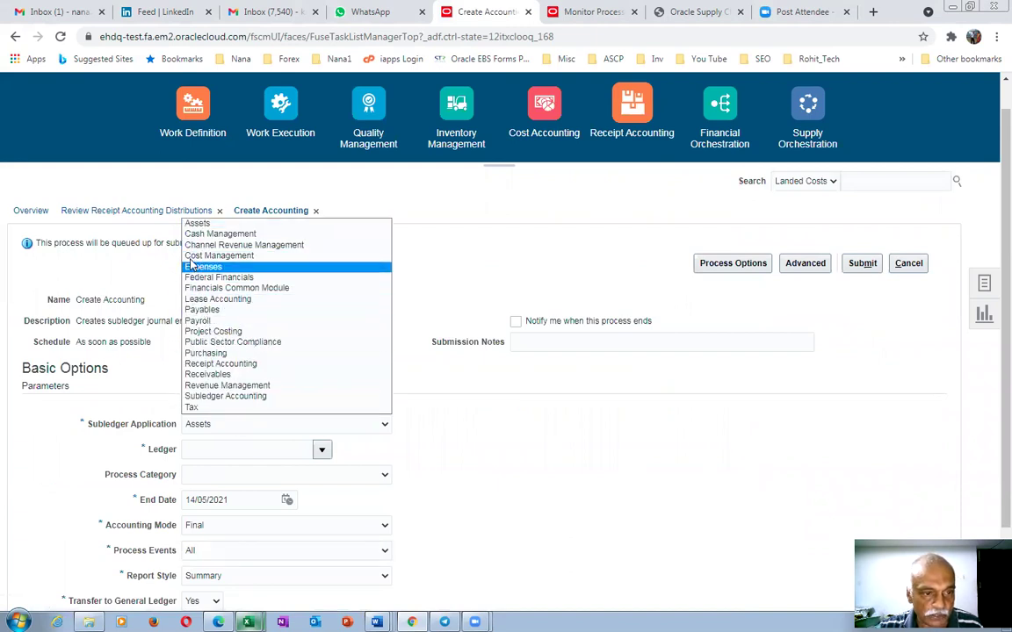
pyautogui.click(230, 366)
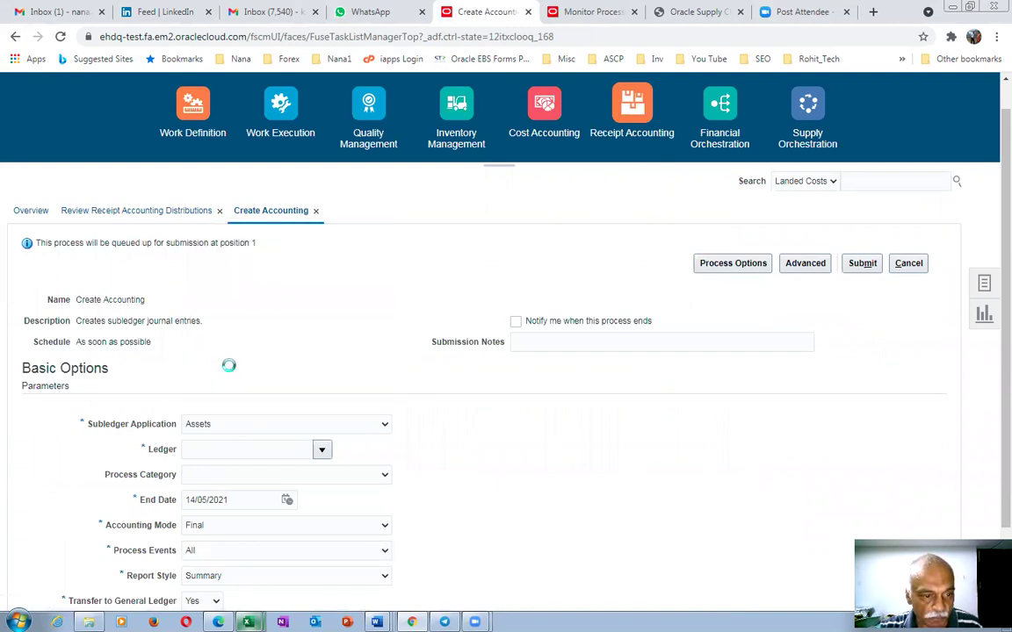
pyautogui.click(218, 455)
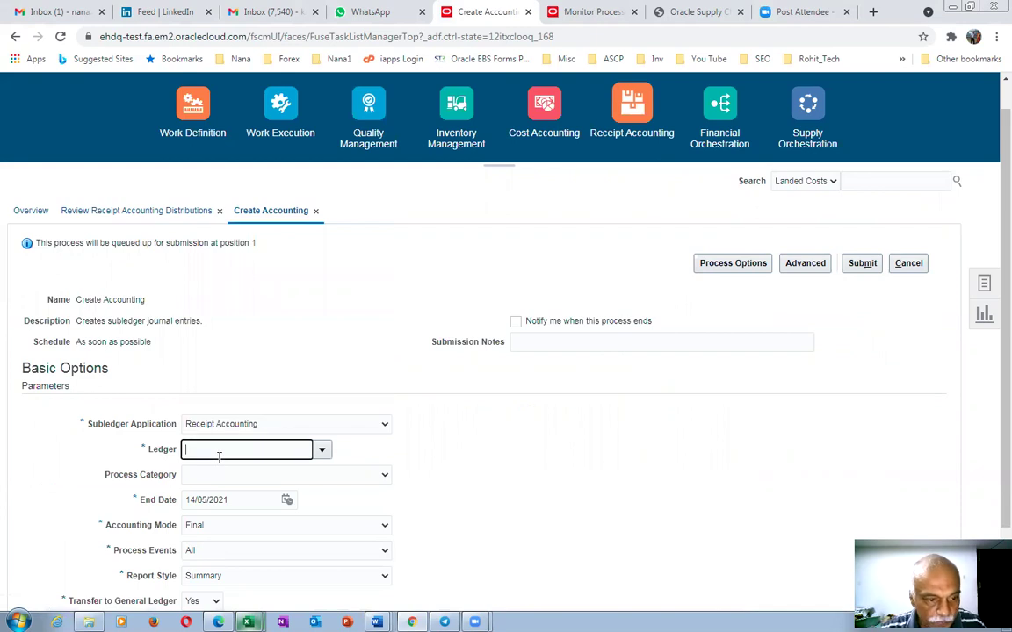
pyautogui.write('a01')
pyautogui.press('Tab')
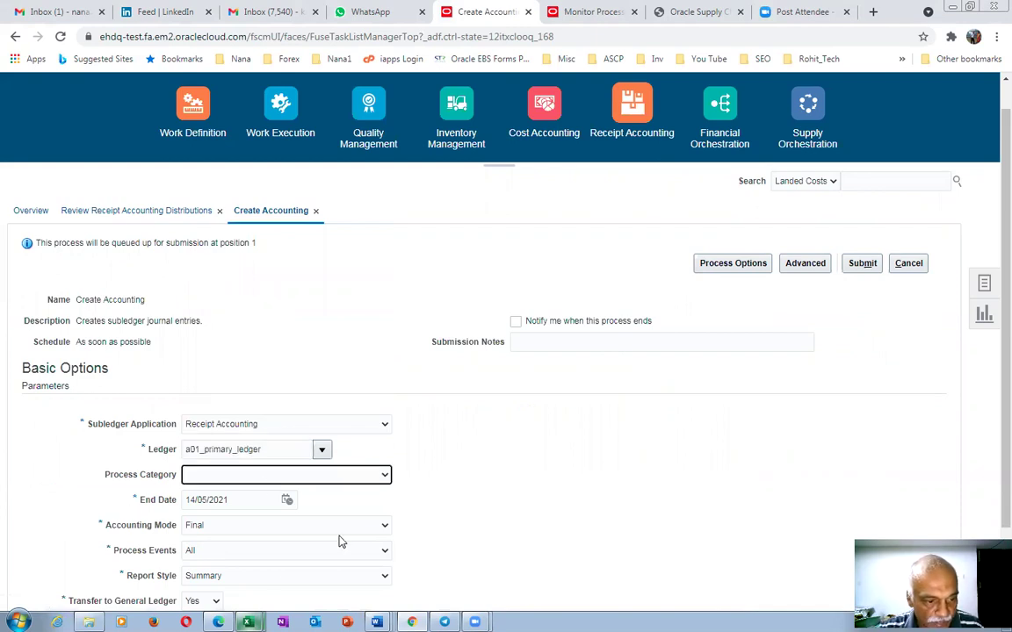
# Step: Set the report style to Detail, keep the other parameters, and submit the Create Accounting process
pyautogui.scroll(-1, 447, 519)
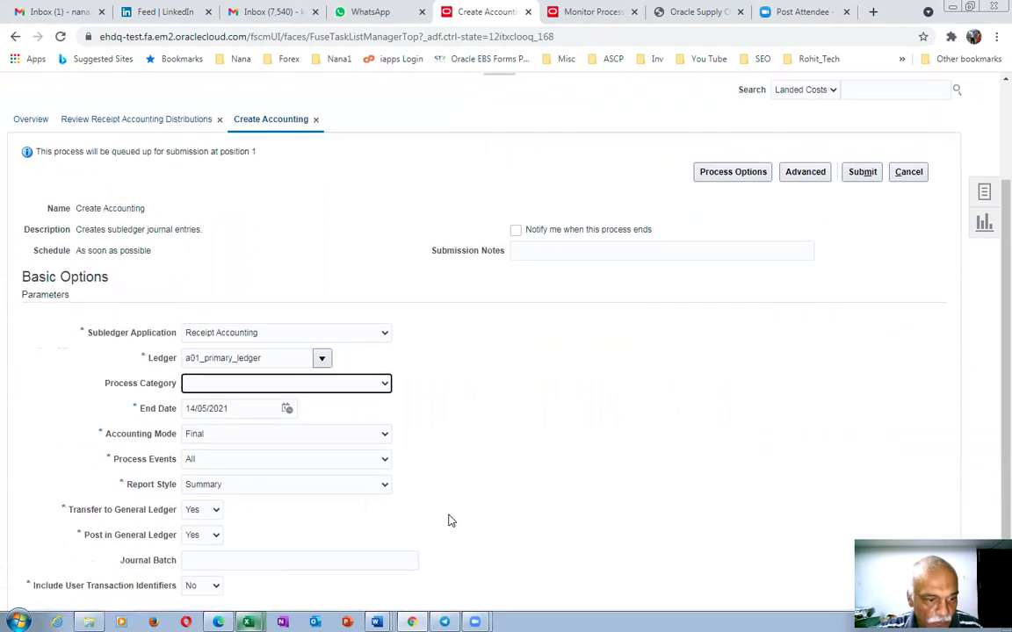
pyautogui.click(243, 486)
pyautogui.click(250, 499)
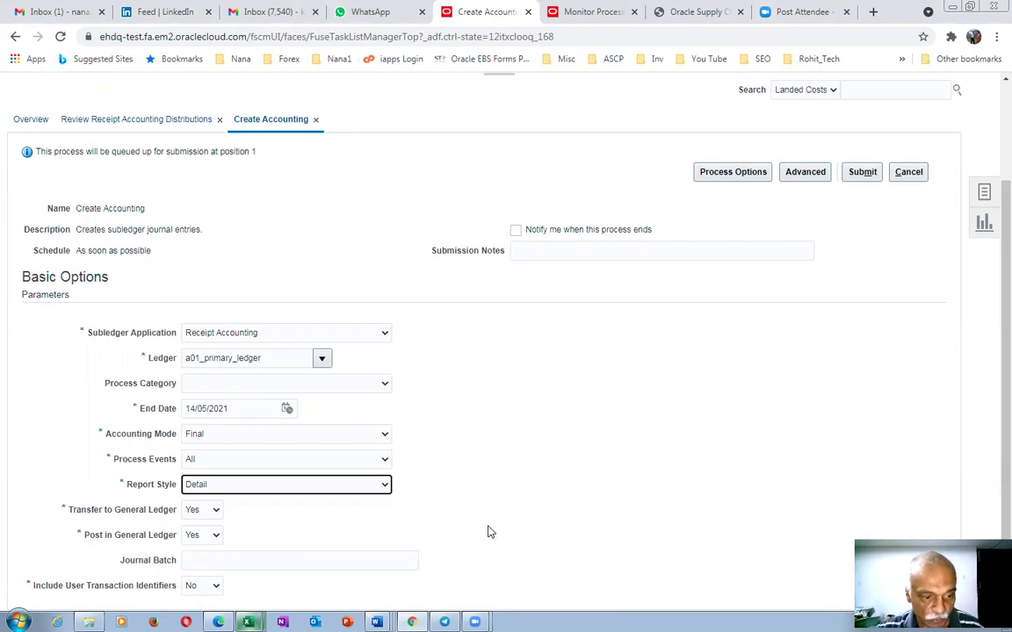
pyautogui.click(862, 173)
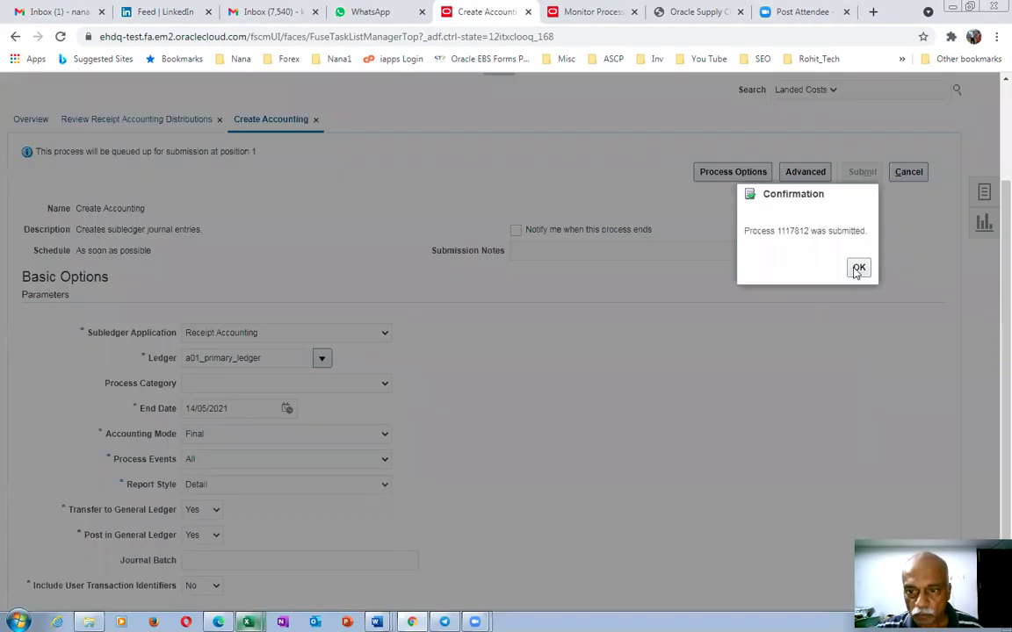
pyautogui.click(856, 268)
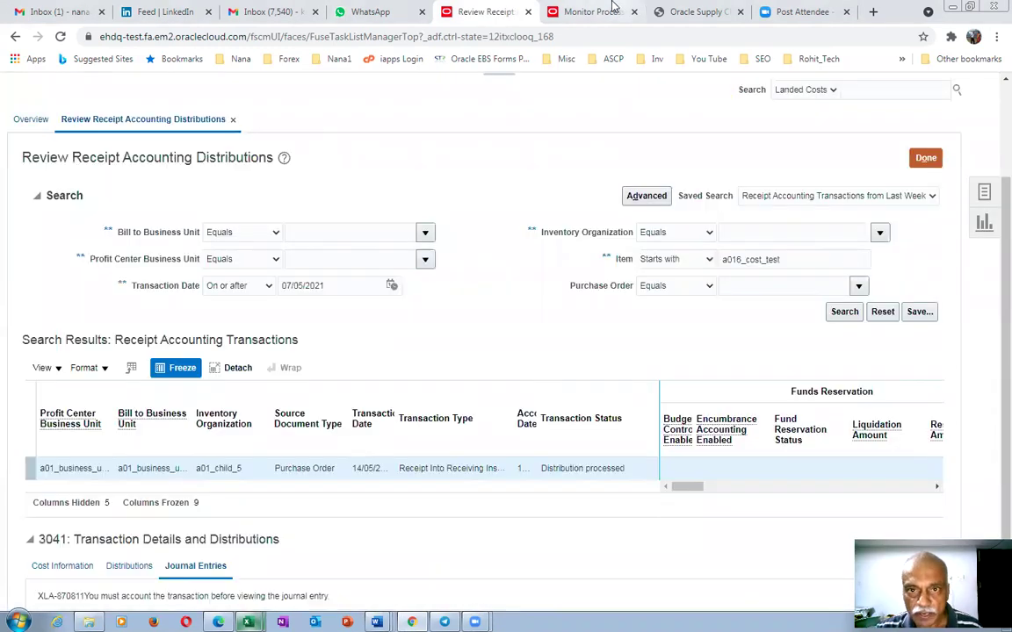
# Step: Check the accounting processes in Scheduled Processes and open the output details of the Create Accounting Execution Report
pyautogui.click(610, 11)
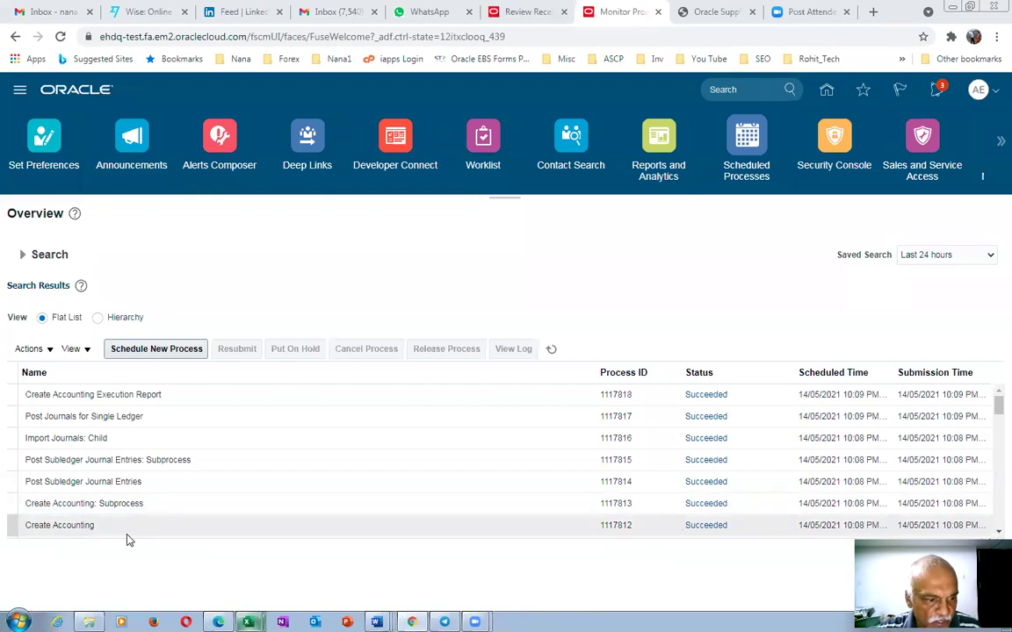
pyautogui.click(91, 437)
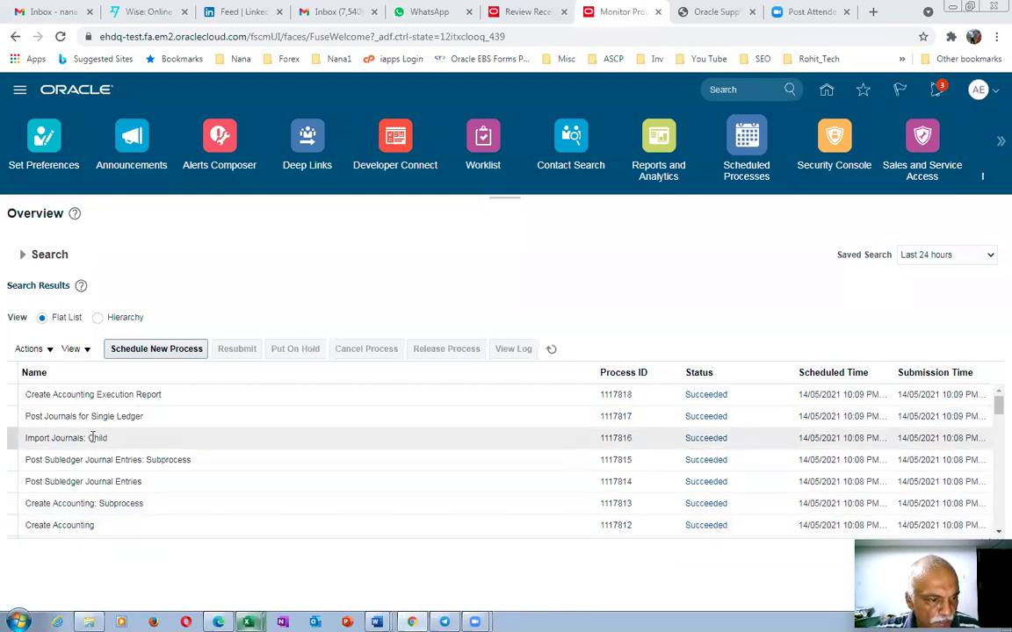
pyautogui.click(188, 396)
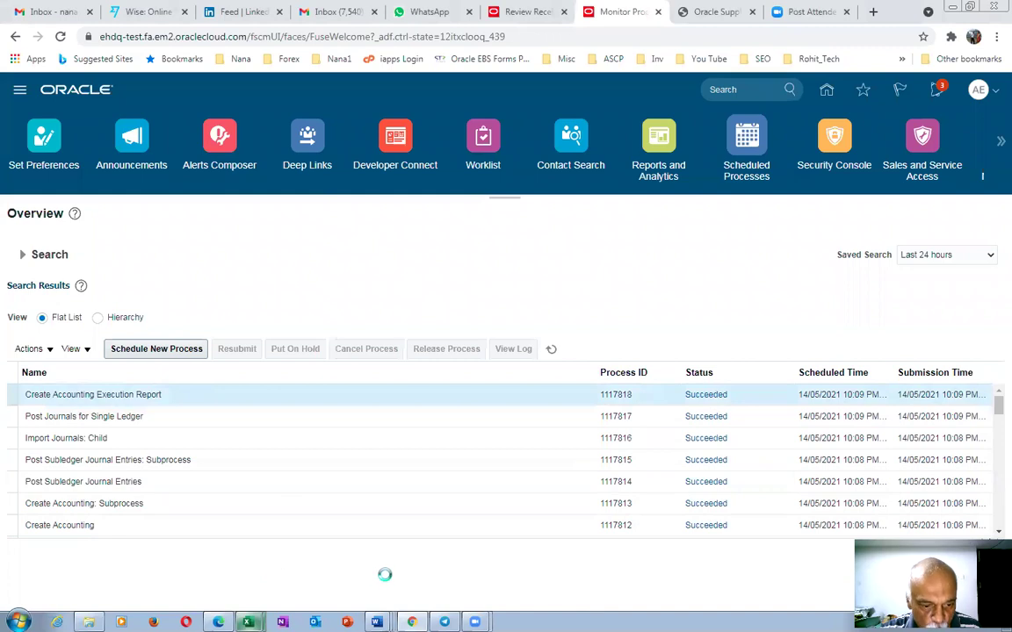
pyautogui.scroll(-3, 991, 457)
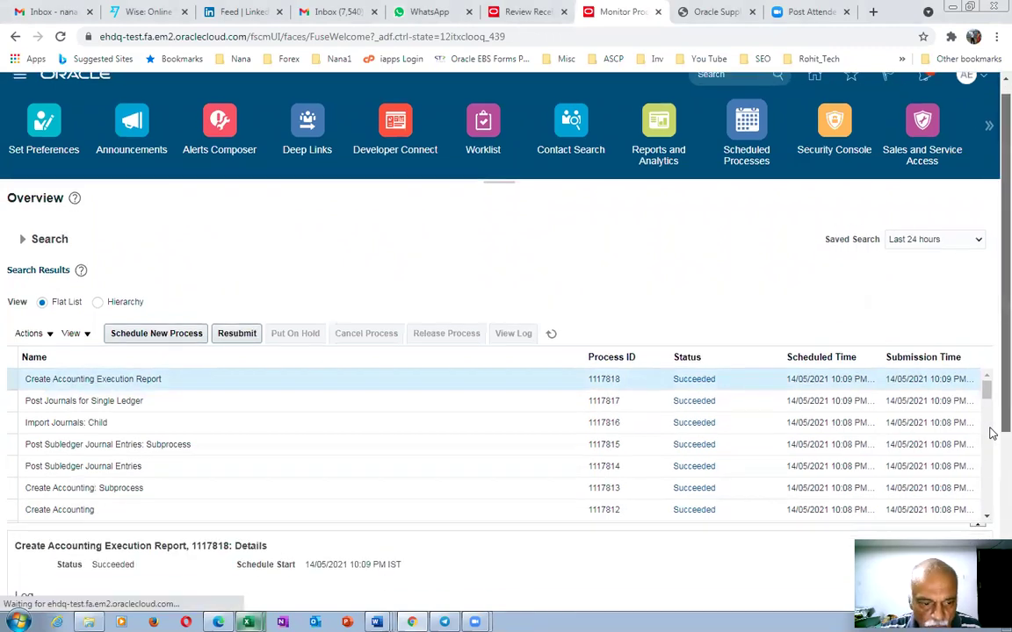
pyautogui.scroll(-1, 991, 492)
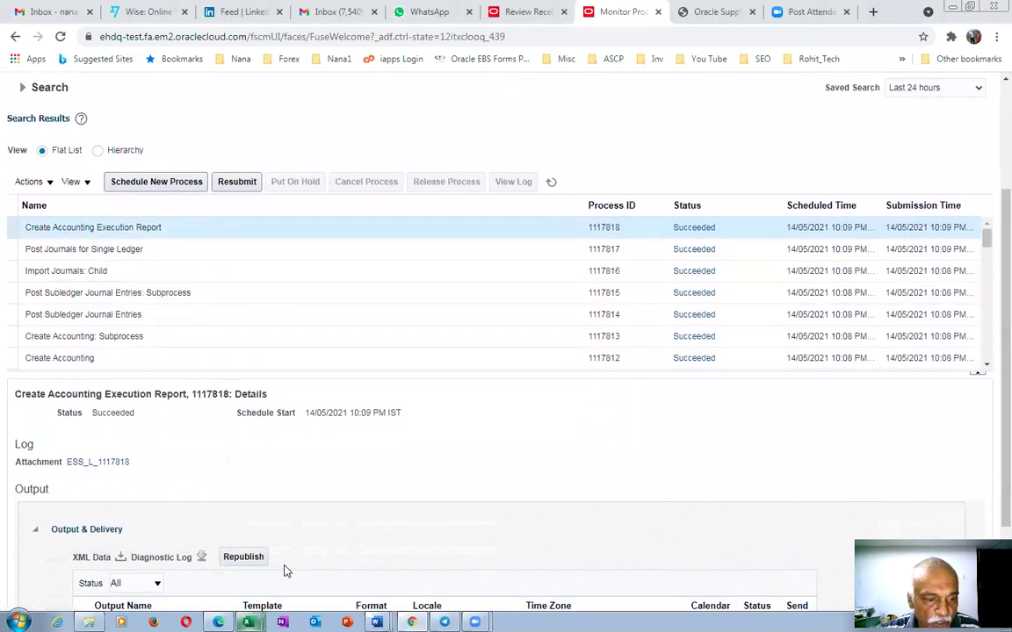
# Step: Export the republished Create Accounting Execution Report as PDF and show the full list of browser downloads
pyautogui.click(246, 557)
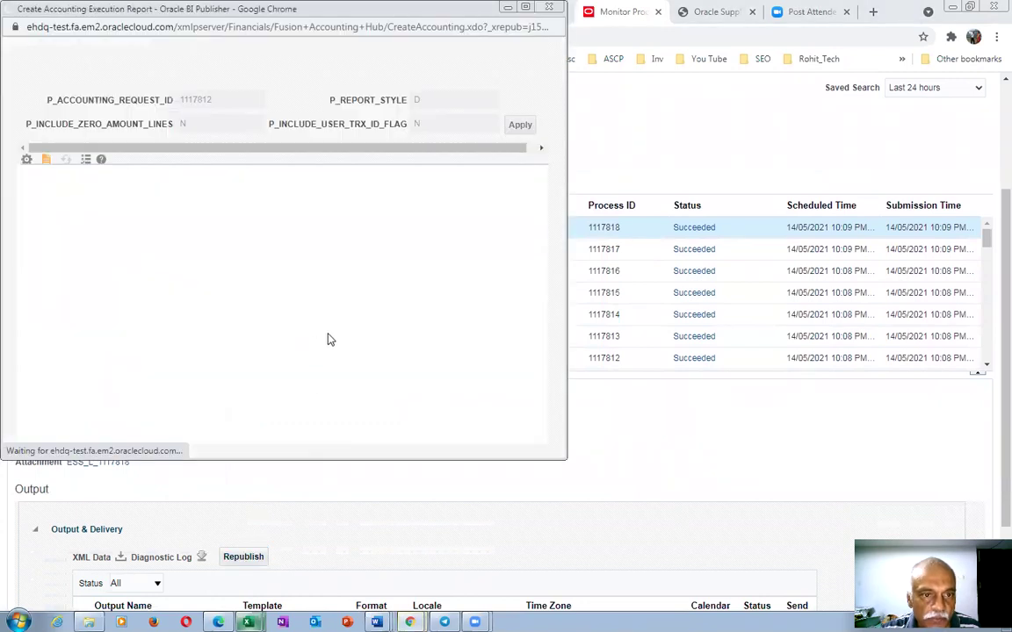
pyautogui.click(512, 168)
pyautogui.moveTo(492, 190)
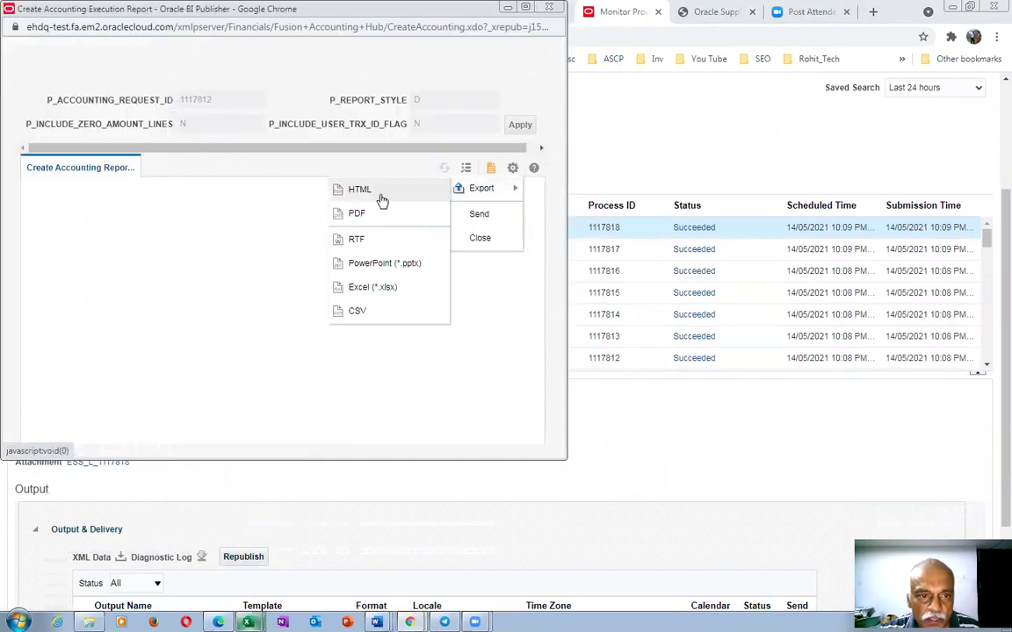
pyautogui.click(358, 216)
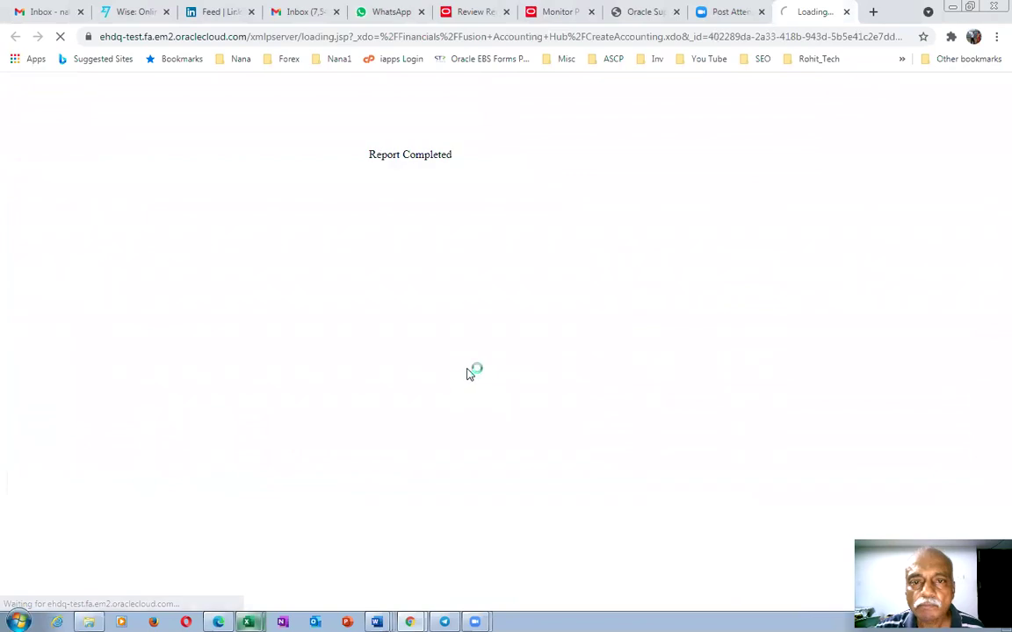
pyautogui.click(380, 315)
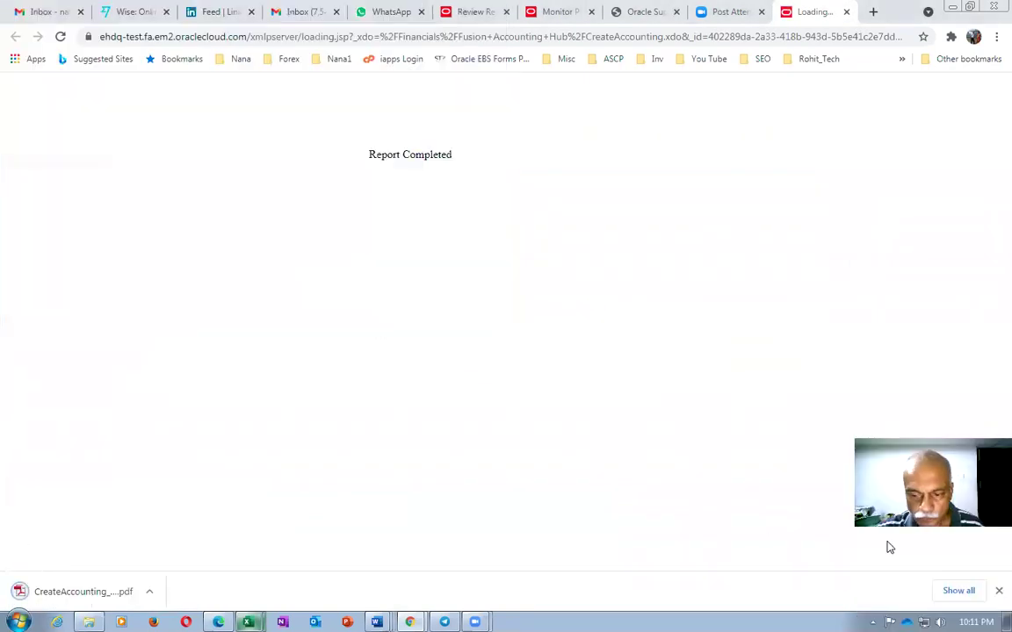
pyautogui.click(958, 590)
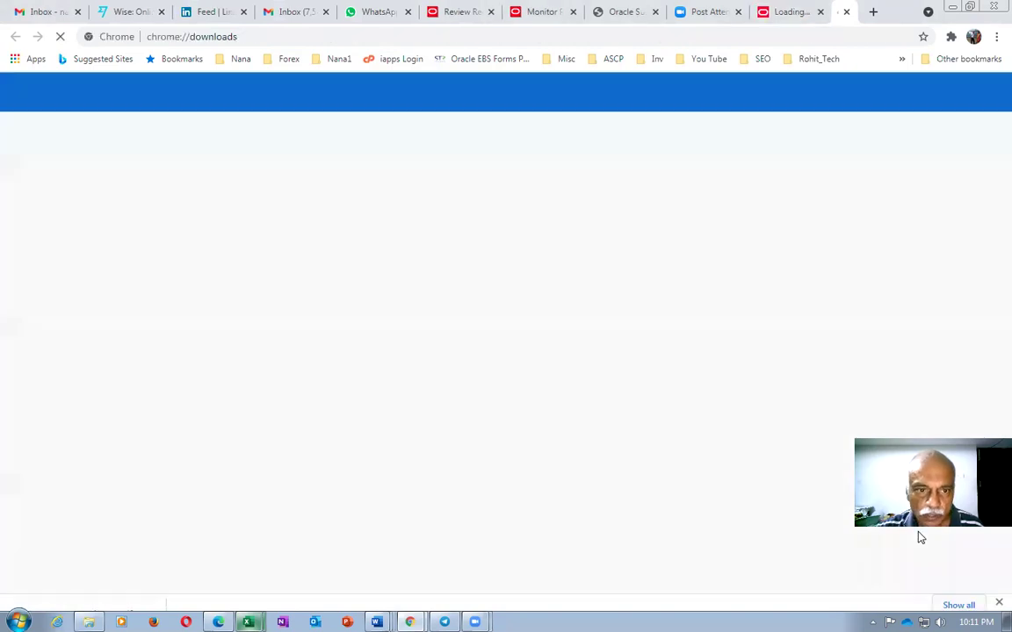
# Step: Open the downloaded CreateAccounting_Create Accounting Report (1).pdf and examine its report parameters and summary tables
pyautogui.click(380, 194)
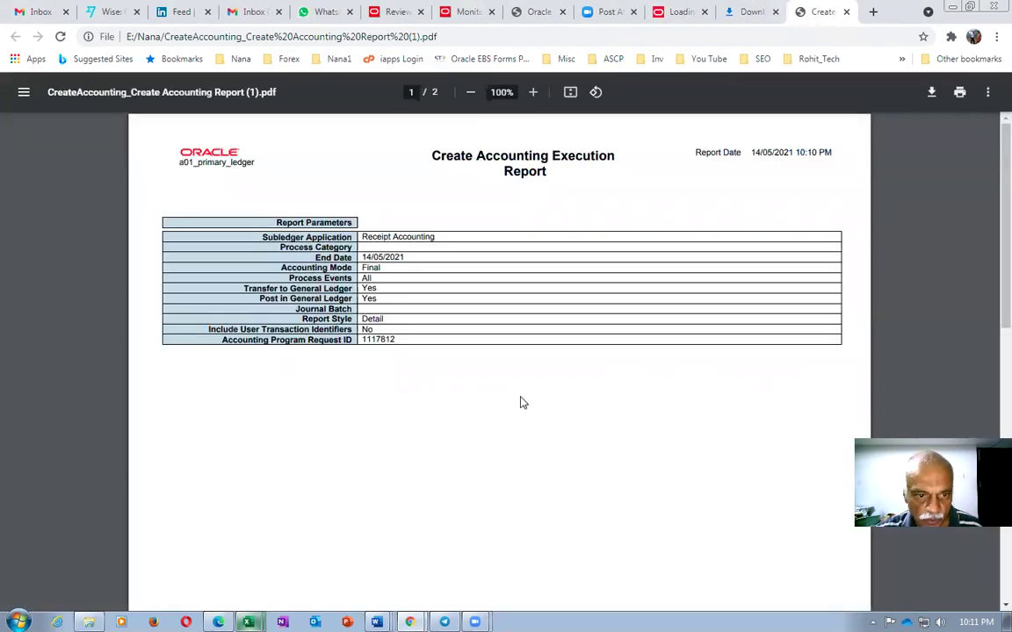
pyautogui.scroll(-1, 520, 403)
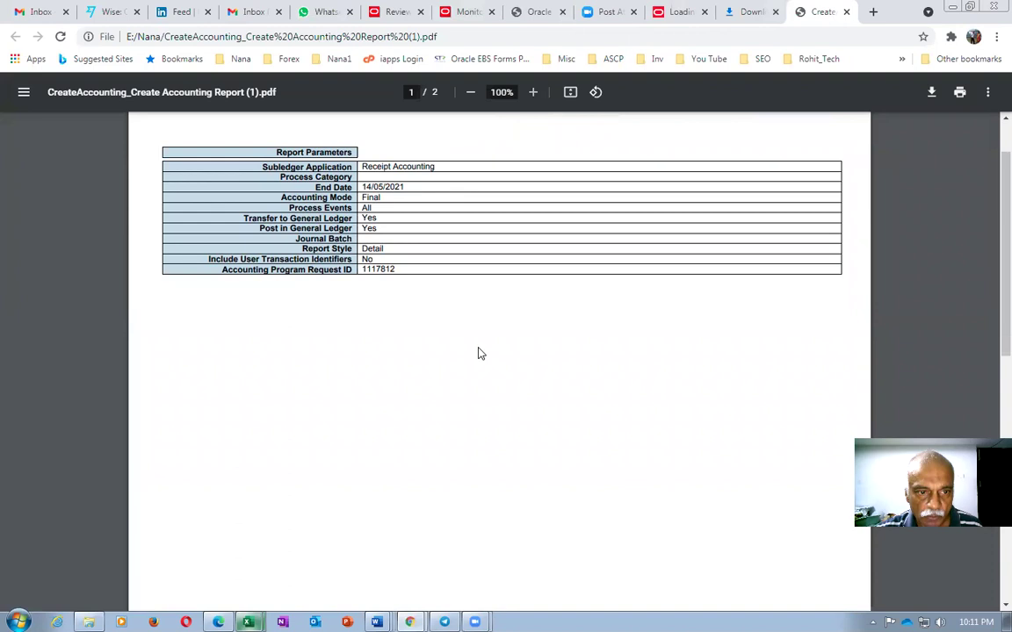
pyautogui.scroll(-2, 478, 353)
pyautogui.scroll(-5, 479, 354)
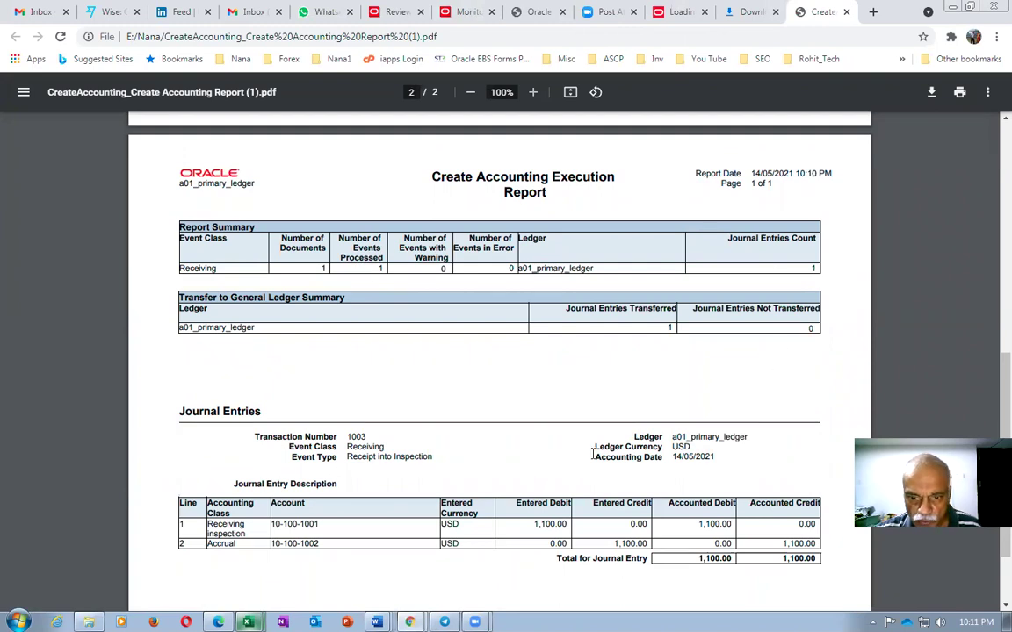
# Step: Check the accounts on the Receiving inspection and Accrual journal lines in the report, and close the PDF
pyautogui.scroll(-2, 555, 509)
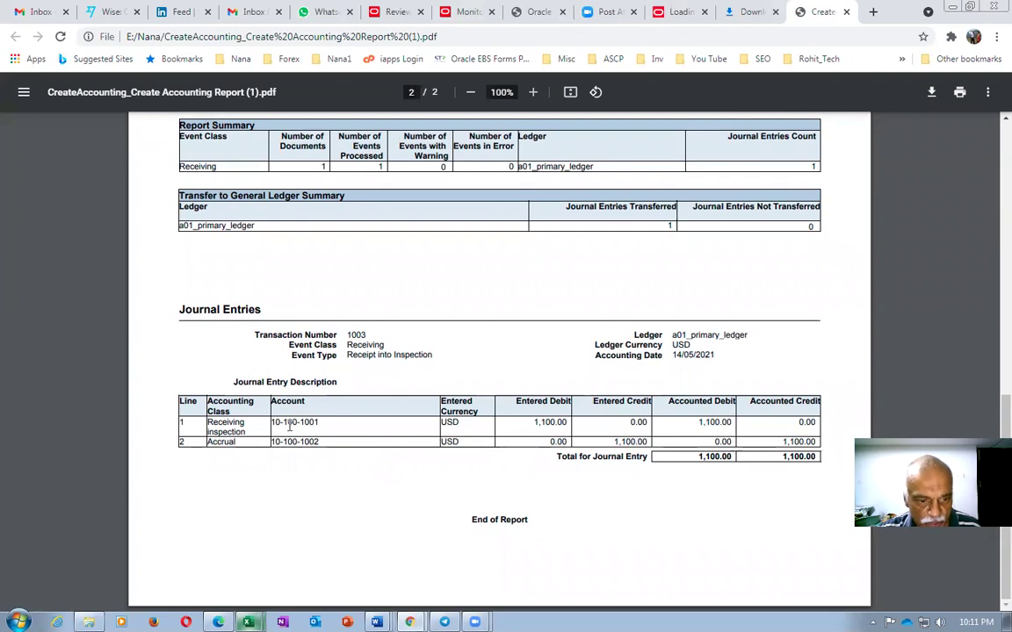
pyautogui.moveTo(279, 423); pyautogui.dragTo(311, 423)
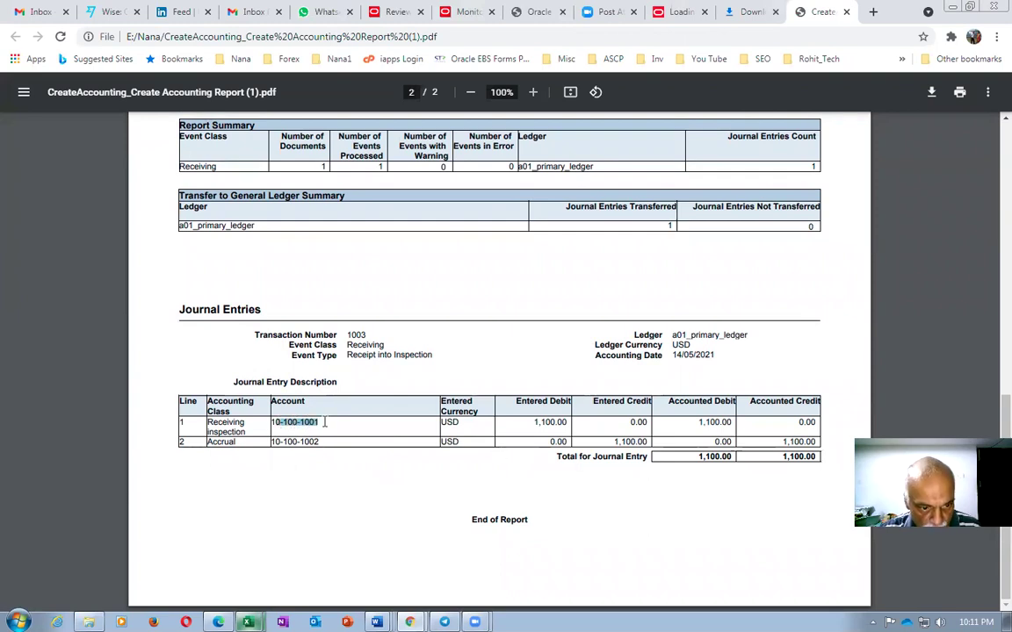
pyautogui.click(253, 442)
pyautogui.moveTo(296, 437); pyautogui.dragTo(335, 445)
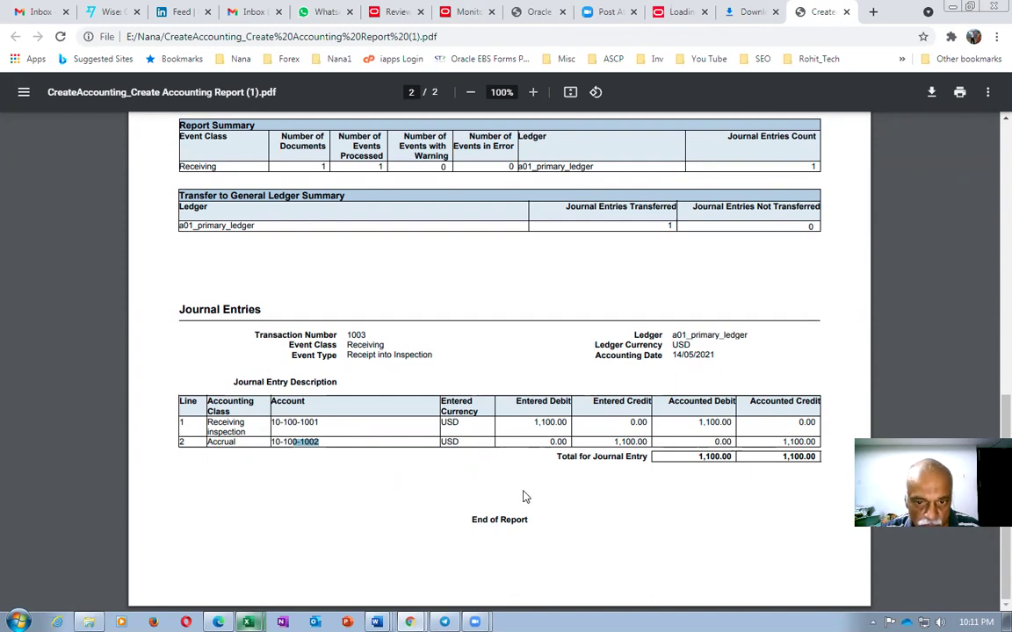
pyautogui.scroll(3, 525, 496)
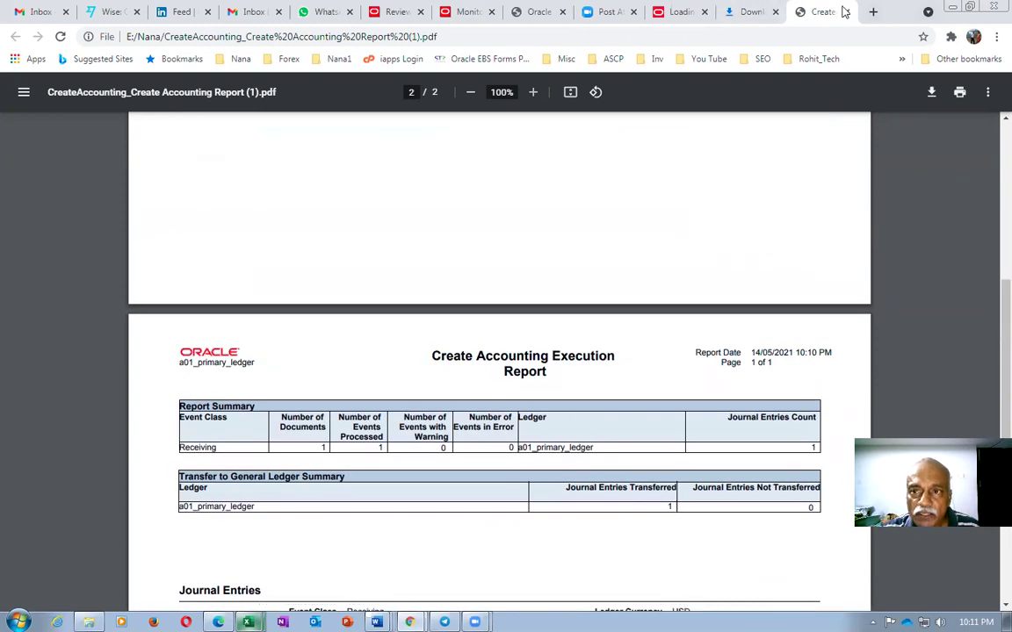
pyautogui.click(848, 11)
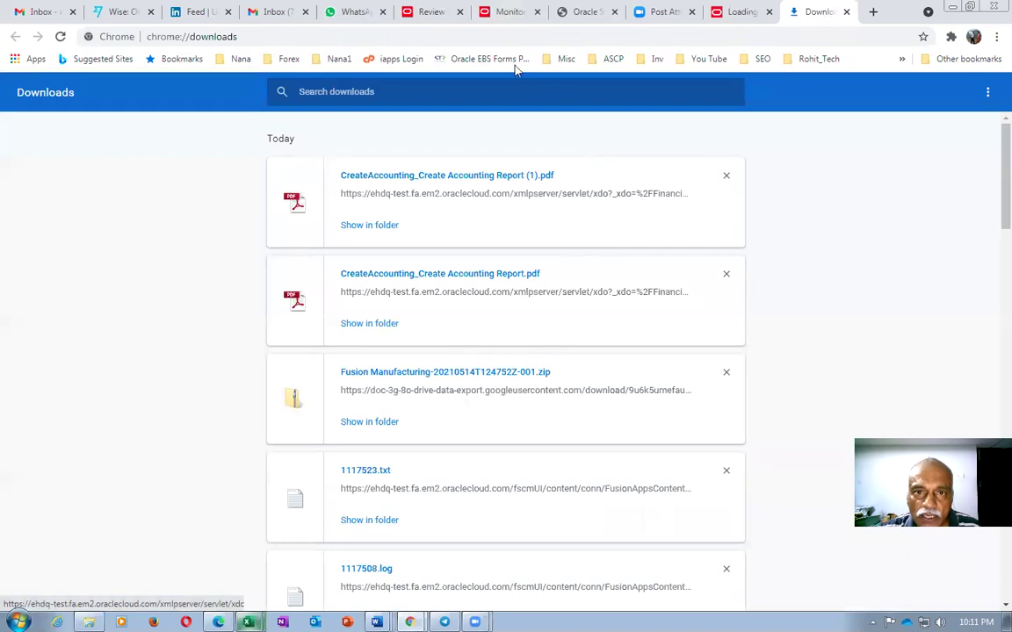
# Step: Rerun the receipt accounting transaction search for item a016_cost_test and check the transaction status
pyautogui.click(430, 12)
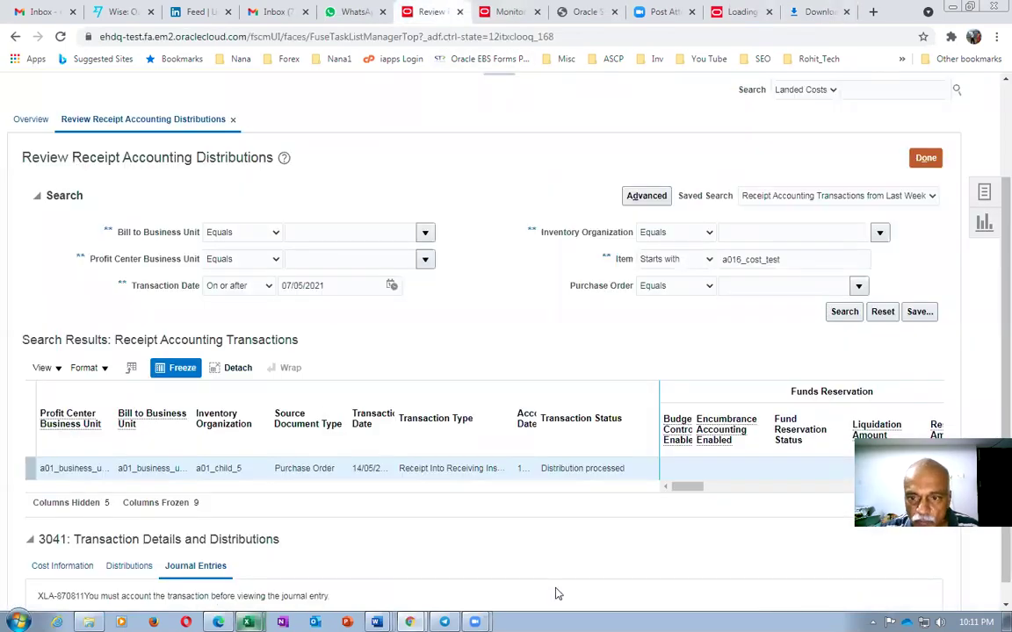
pyautogui.scroll(-1, 592, 426)
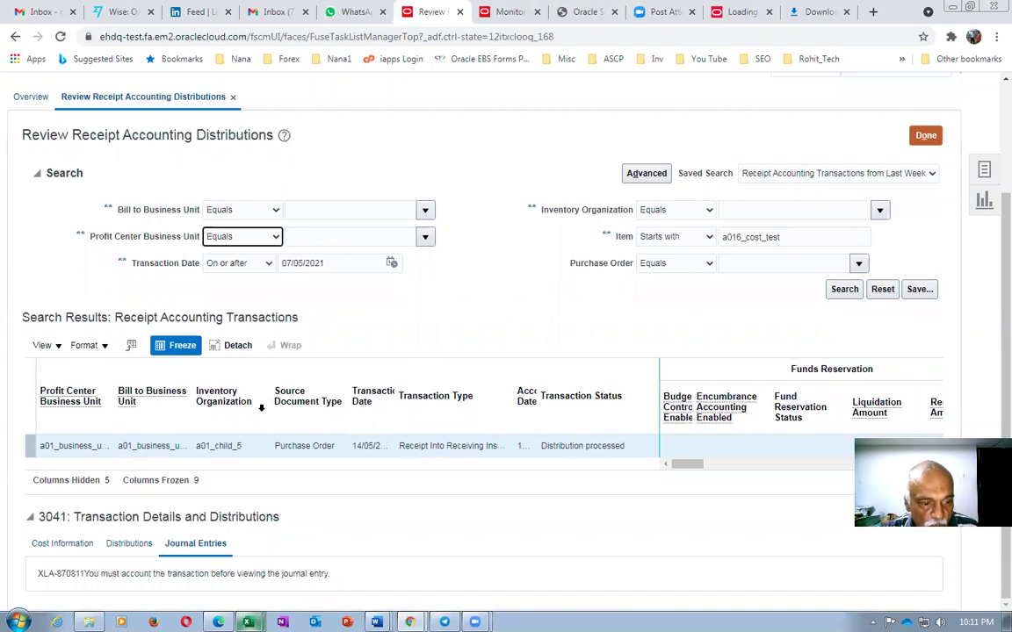
pyautogui.click(833, 297)
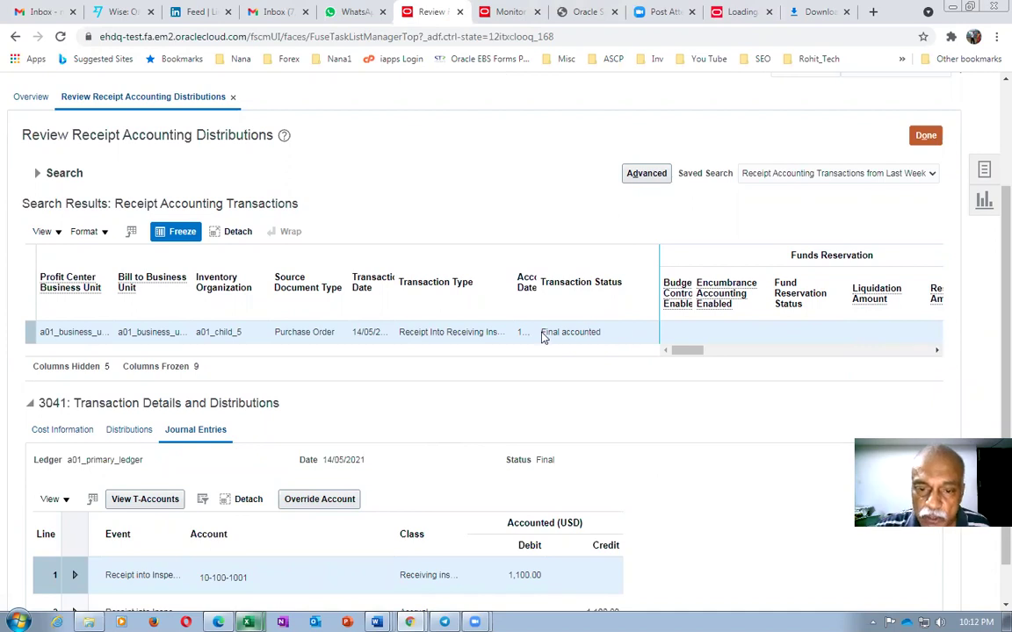
pyautogui.moveTo(546, 331); pyautogui.dragTo(598, 342)
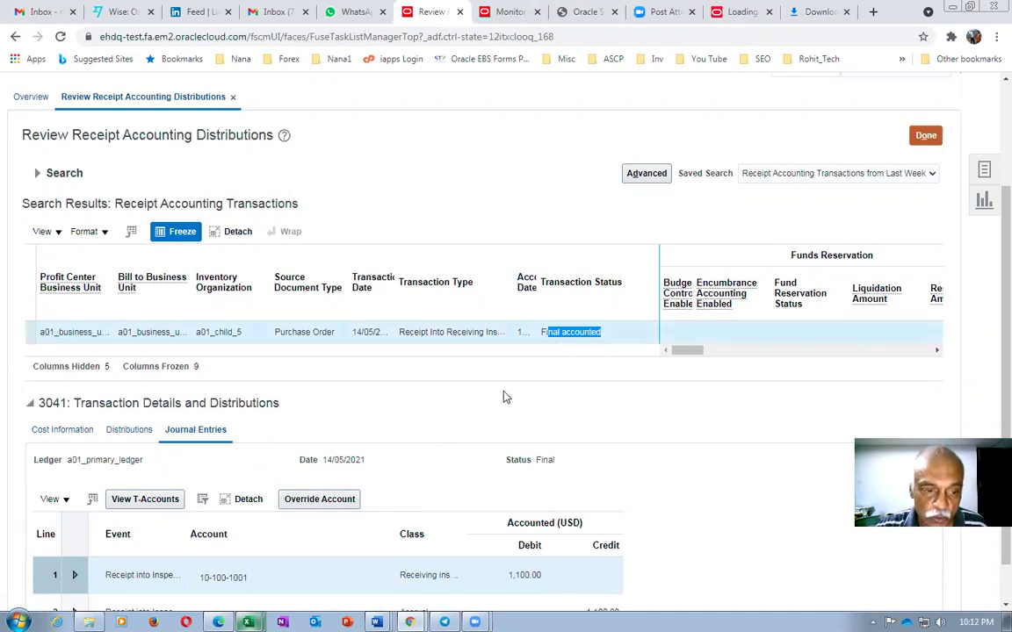
pyautogui.scroll(-2, 505, 397)
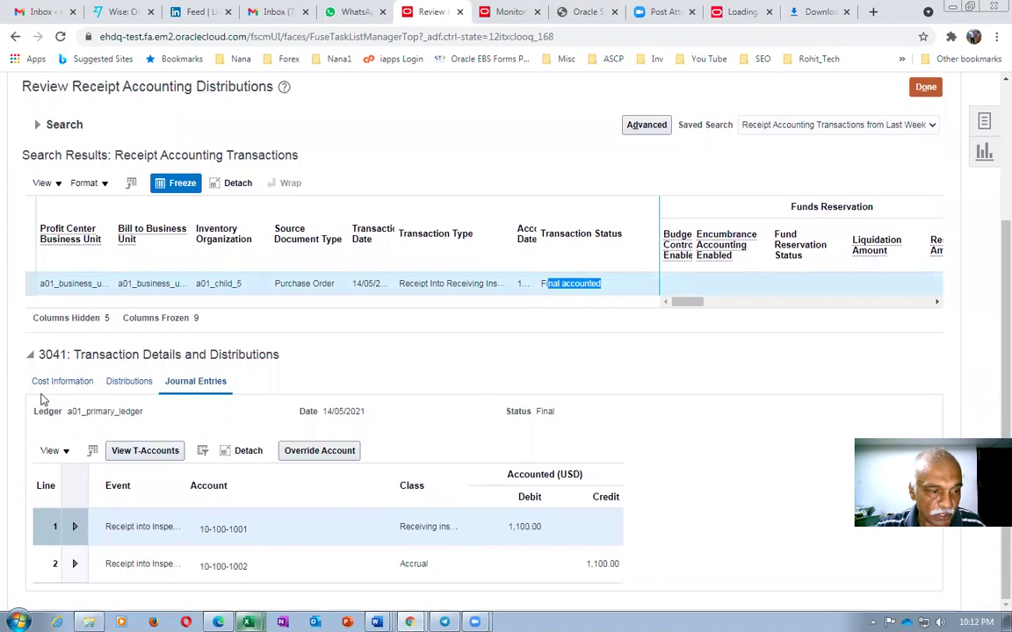
# Step: Review the cost information and the distributions of the receipt transaction
pyautogui.click(44, 381)
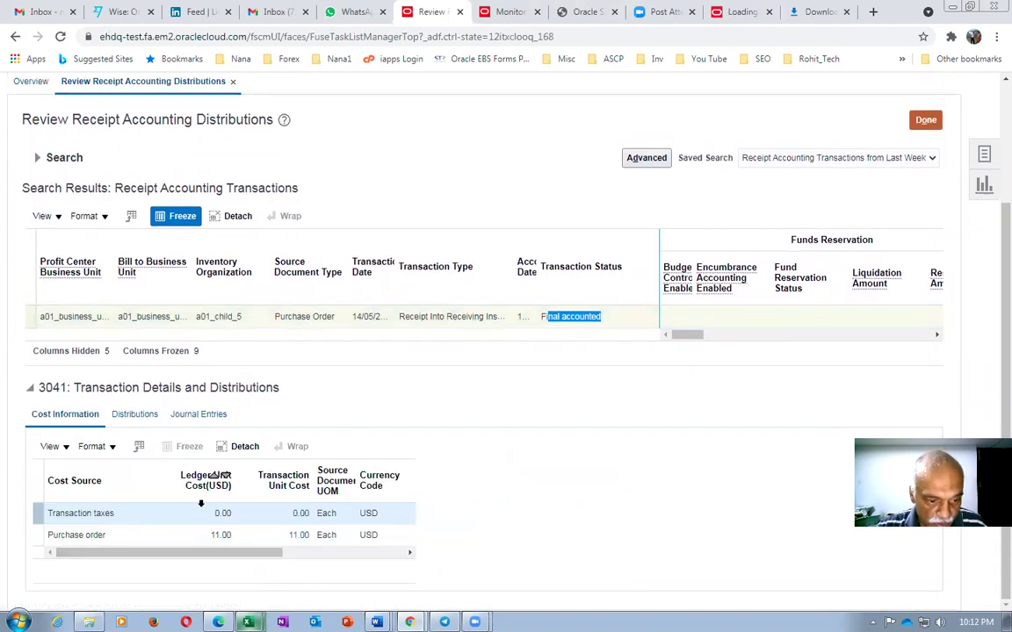
pyautogui.click(136, 415)
pyautogui.scroll(-2, 378, 424)
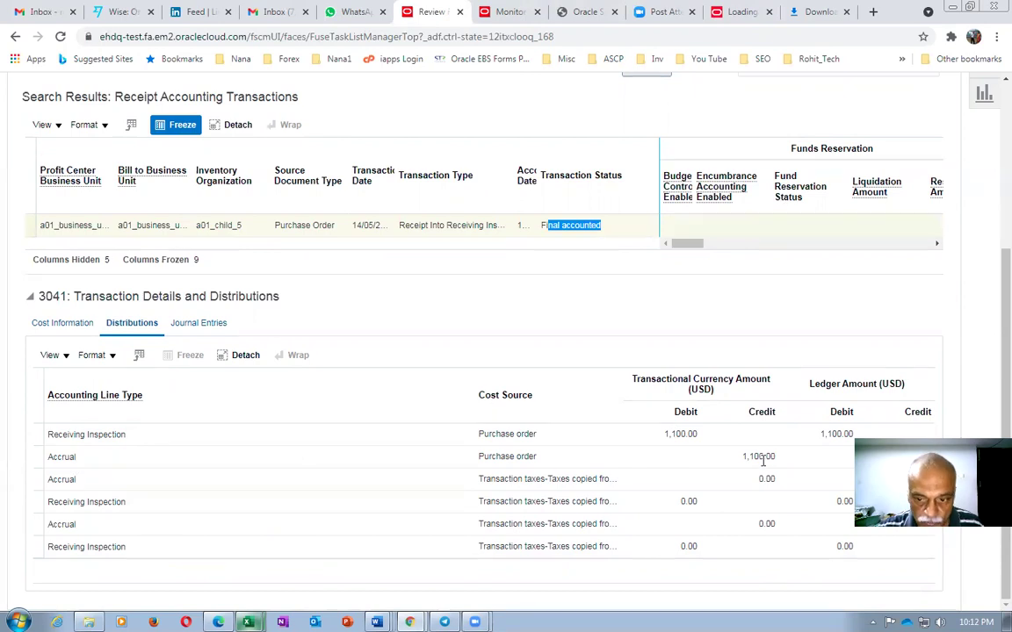
# Step: Show the journal entries of the receipt transaction and expand lines 1 and 2 to examine their batch and transfer details
pyautogui.click(208, 323)
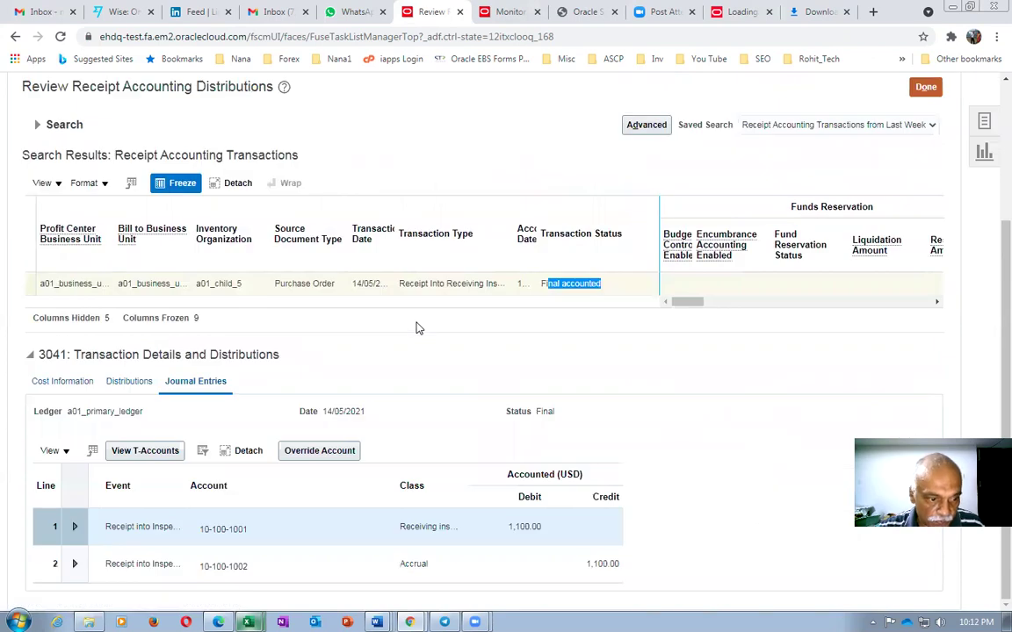
pyautogui.click(75, 526)
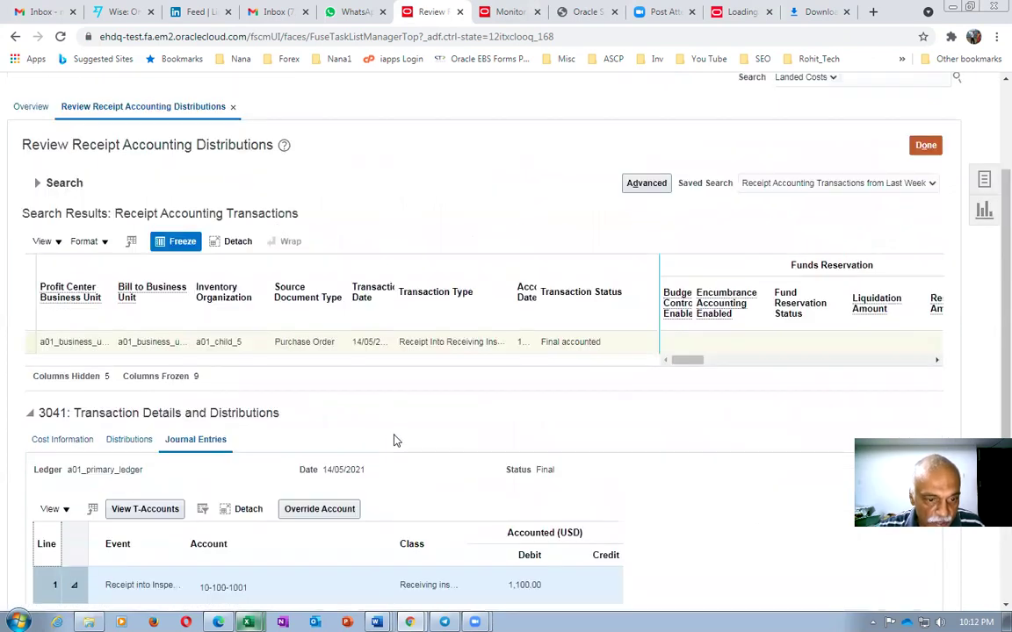
pyautogui.scroll(-2, 392, 439)
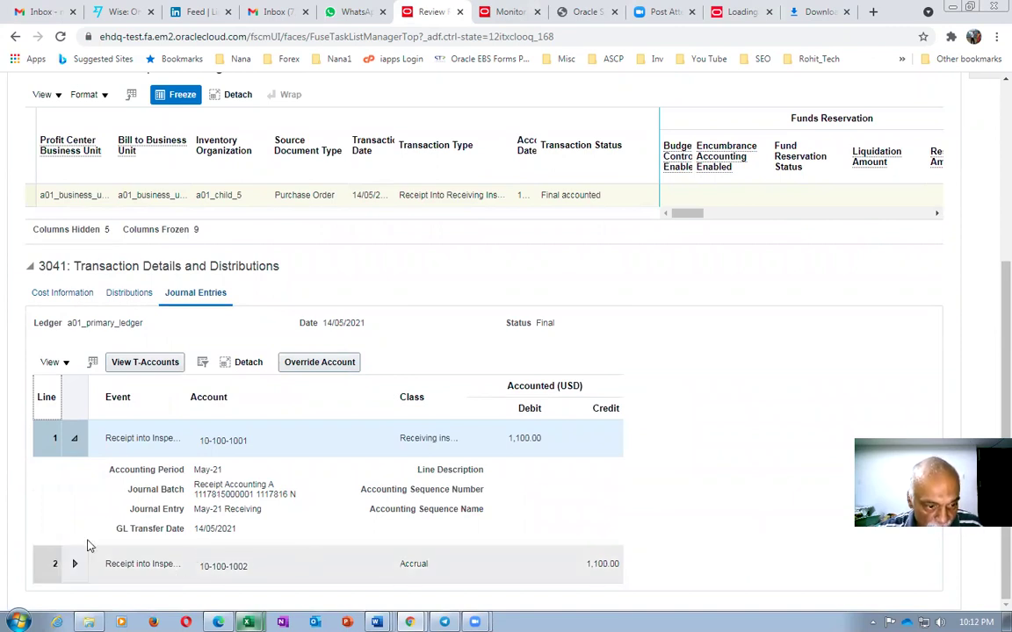
pyautogui.click(74, 568)
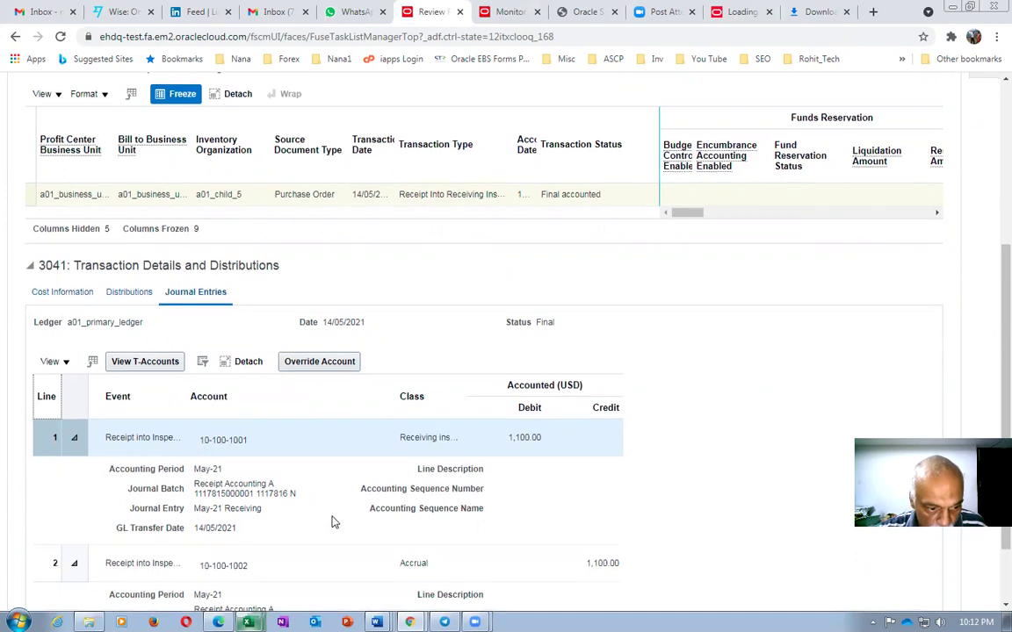
pyautogui.scroll(-1, 332, 523)
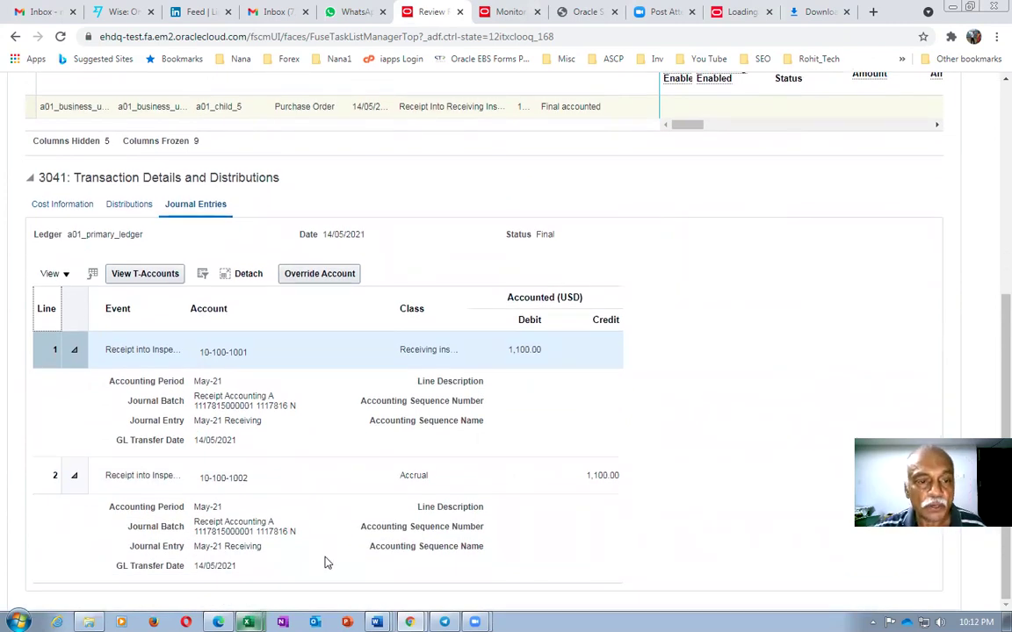
pyautogui.scroll(5, 324, 563)
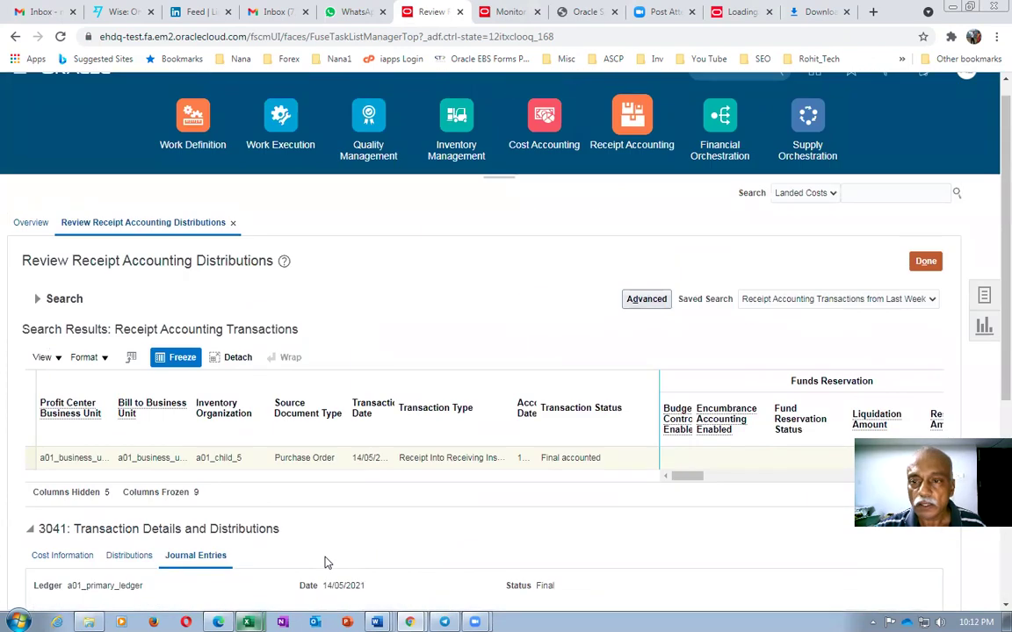
# Step: Finish the receipt accounting distributions review and restart the session by signing out and back in
pyautogui.click(925, 261)
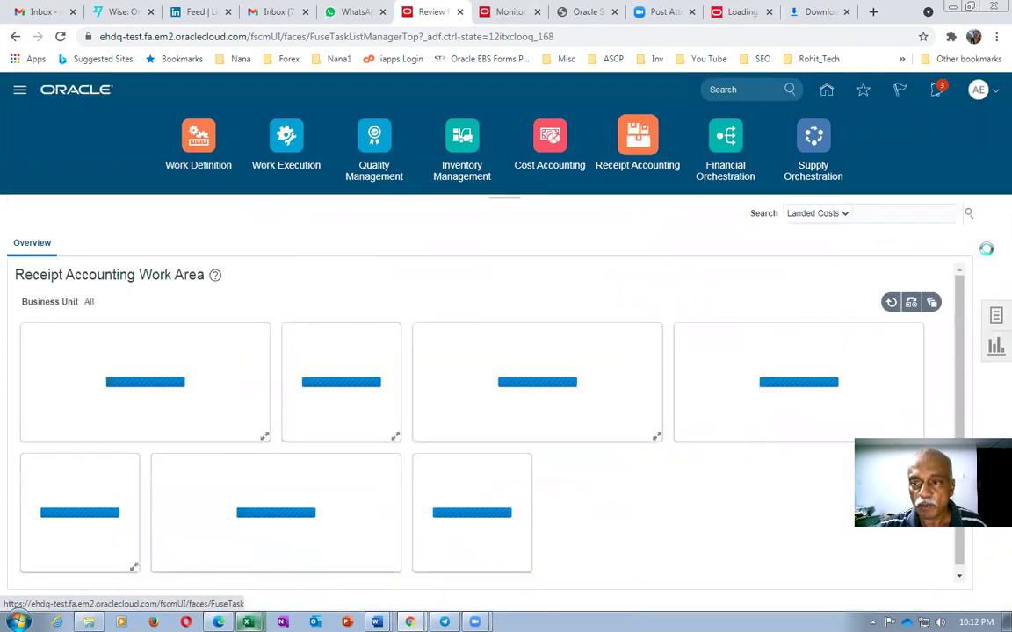
pyautogui.click(978, 91)
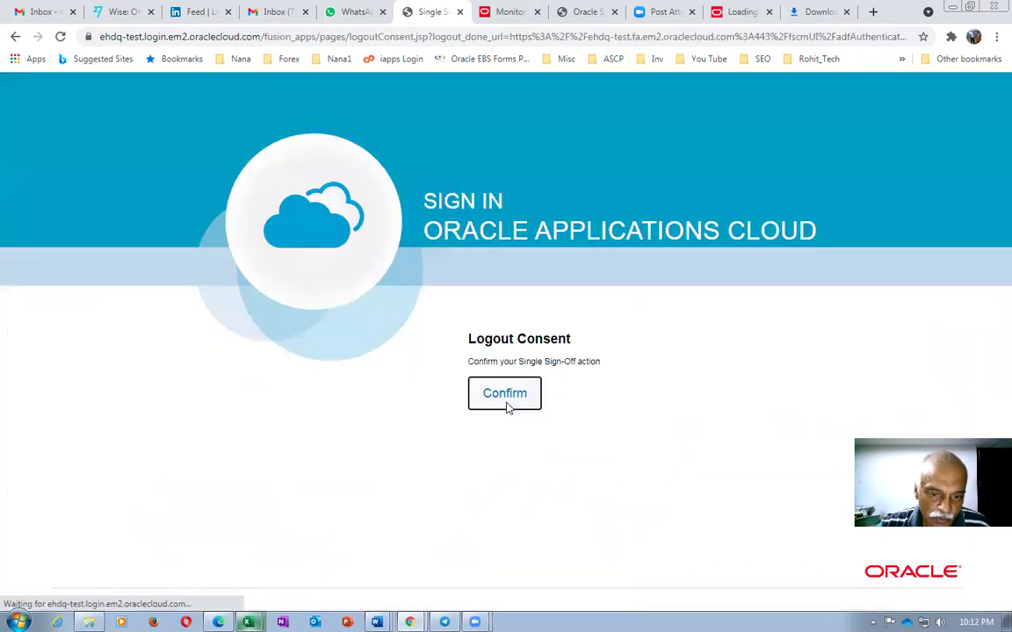
pyautogui.click(507, 408)
pyautogui.click(523, 521)
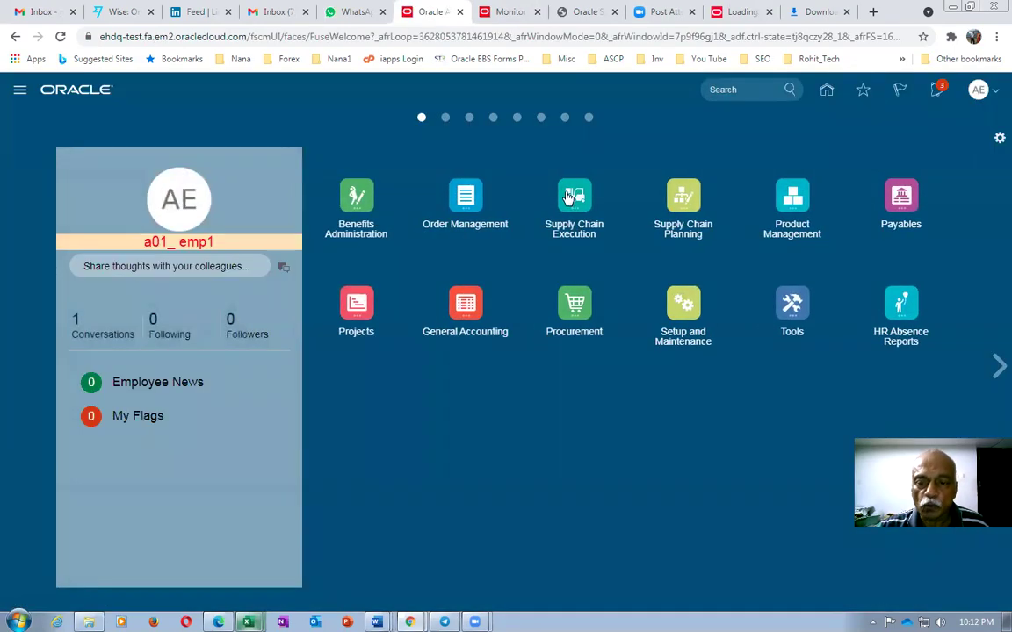
# Step: Open the Create Cost Accounting Distributions task in the Cost Accounting work area under Supply Chain Execution
pyautogui.click(569, 199)
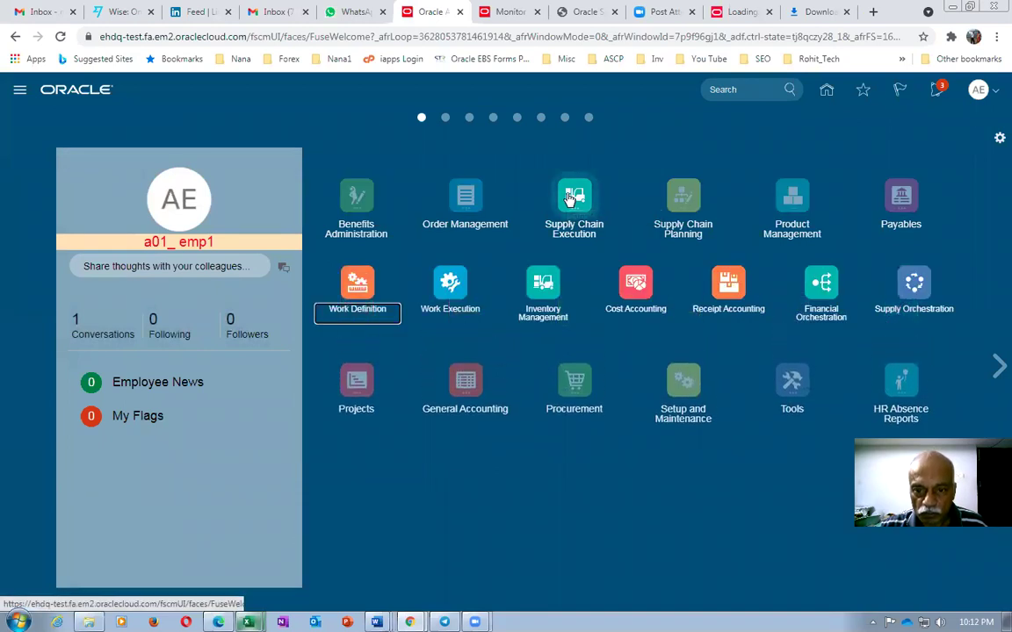
pyautogui.click(635, 283)
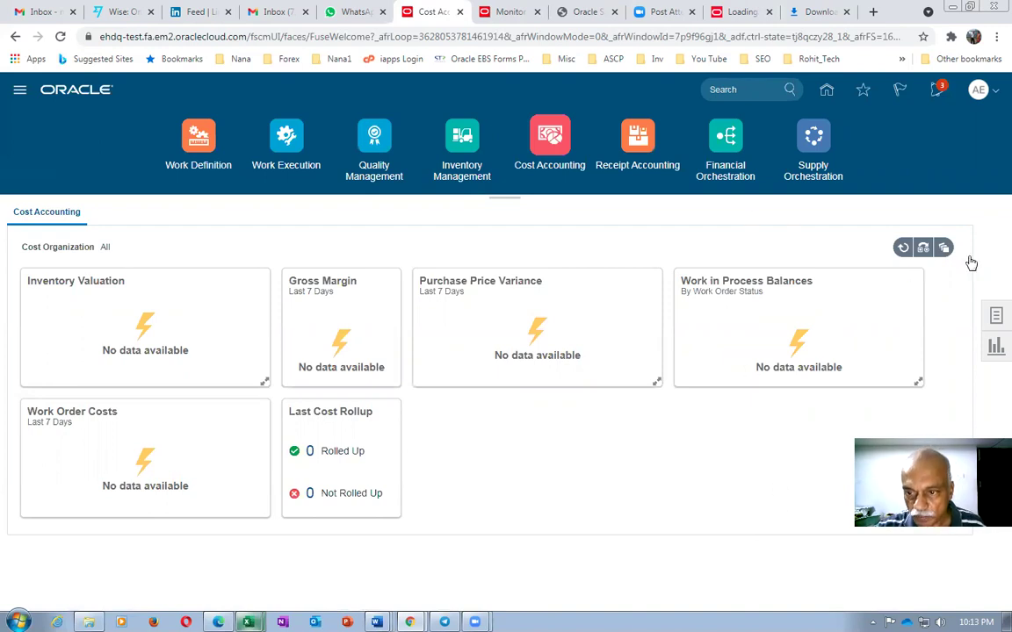
pyautogui.click(996, 318)
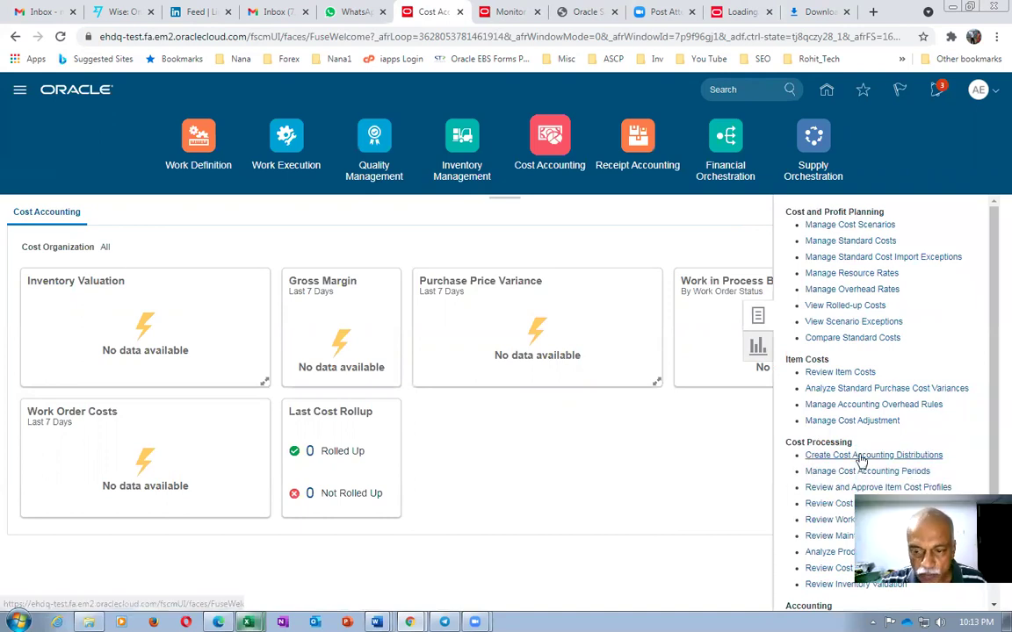
pyautogui.click(859, 456)
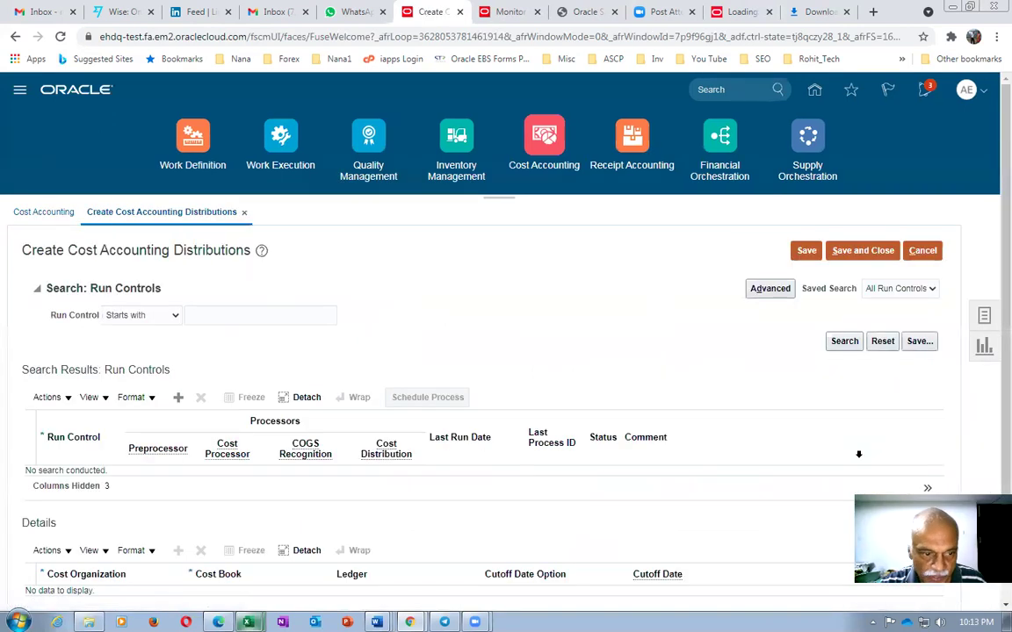
# Step: Search the run controls for names starting with a015 and select a015_run_control
pyautogui.click(210, 317)
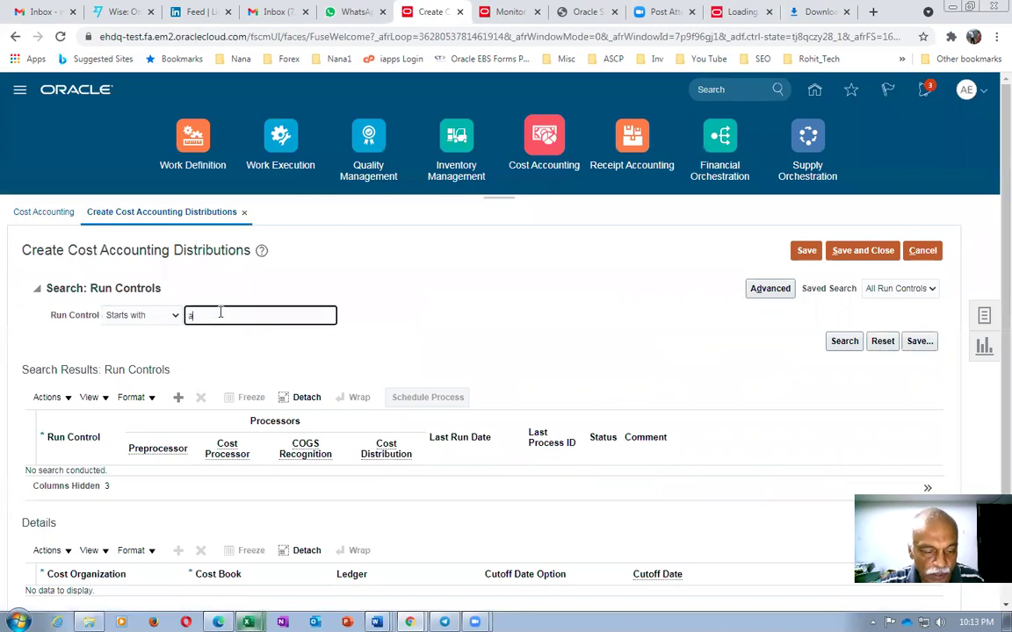
pyautogui.write('a015')
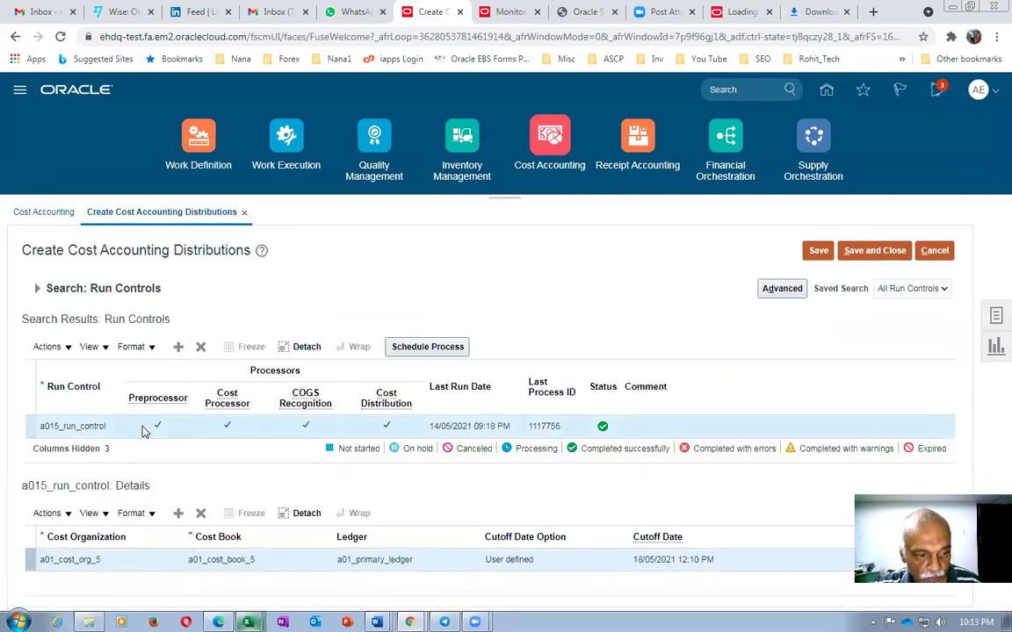
pyautogui.click(148, 430)
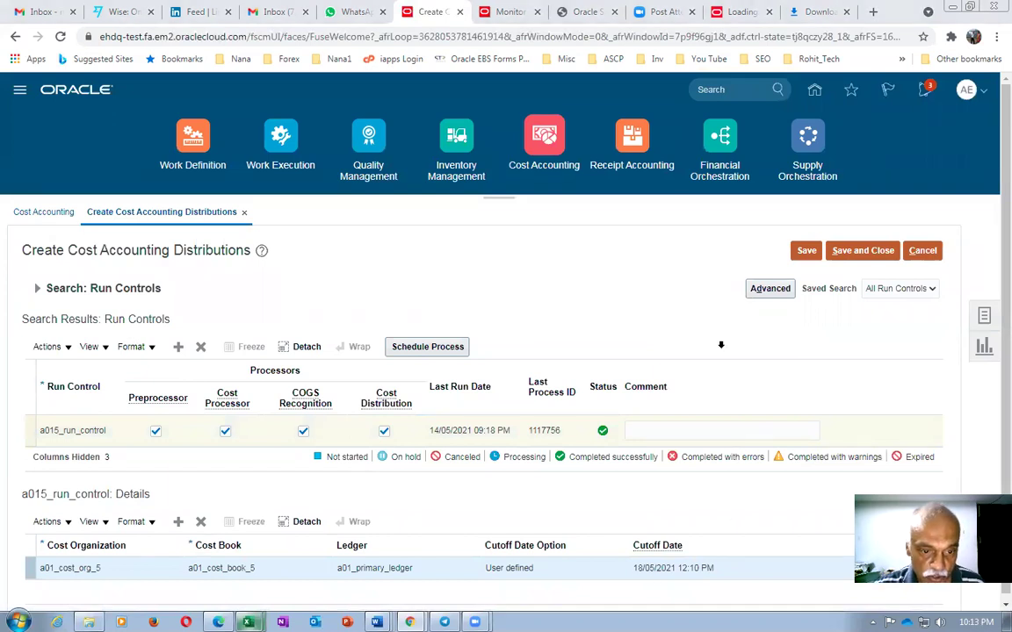
# Step: Submit the Create Cost Accounting Distributions process for a015_run_control and switch to the Scheduled Processes monitoring page
pyautogui.click(427, 347)
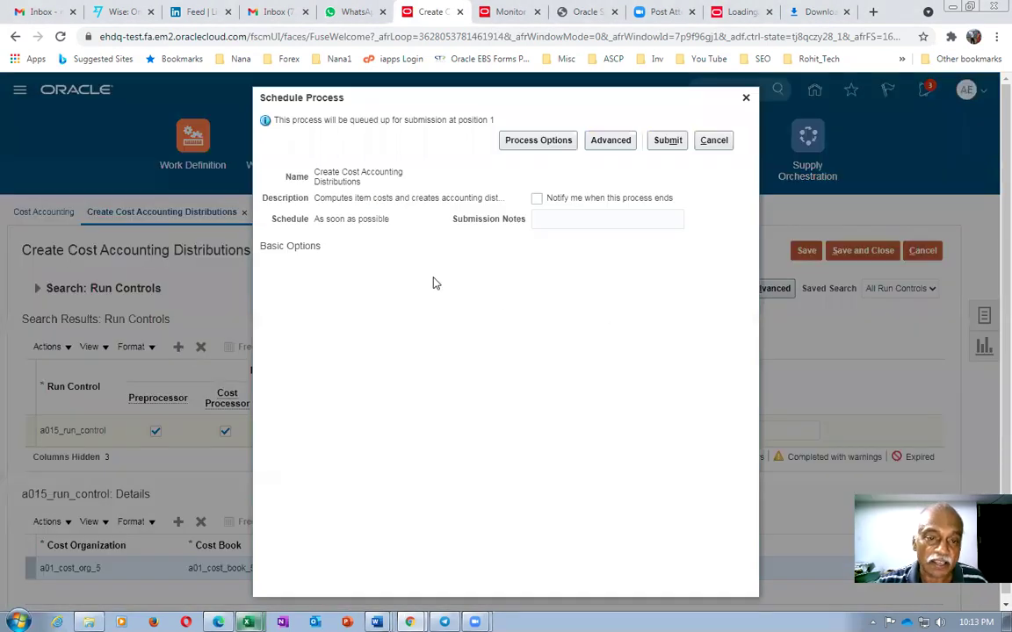
pyautogui.click(670, 140)
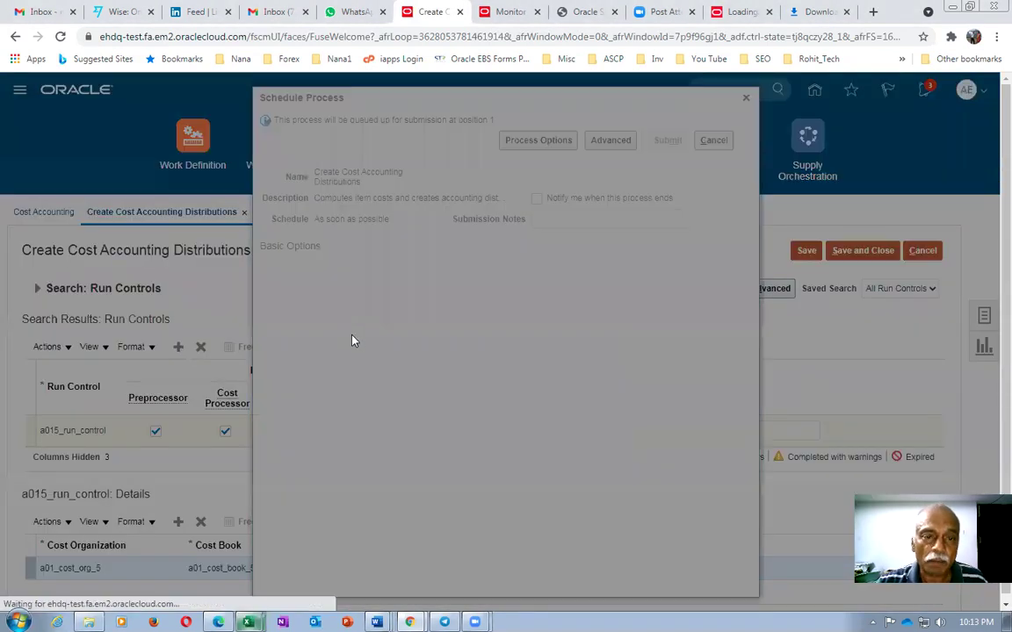
pyautogui.click(666, 237)
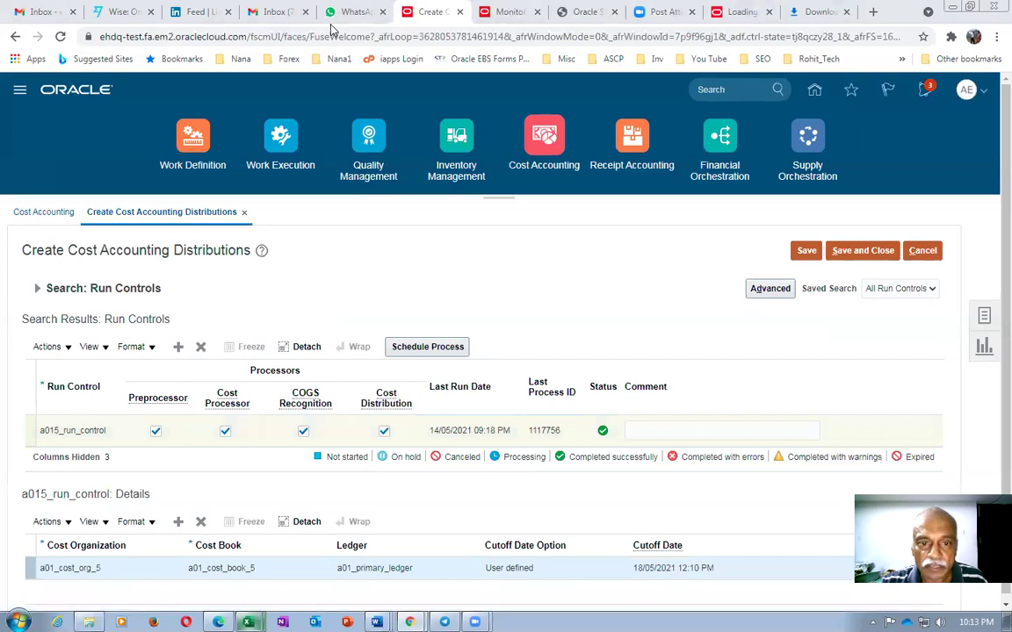
pyautogui.click(507, 12)
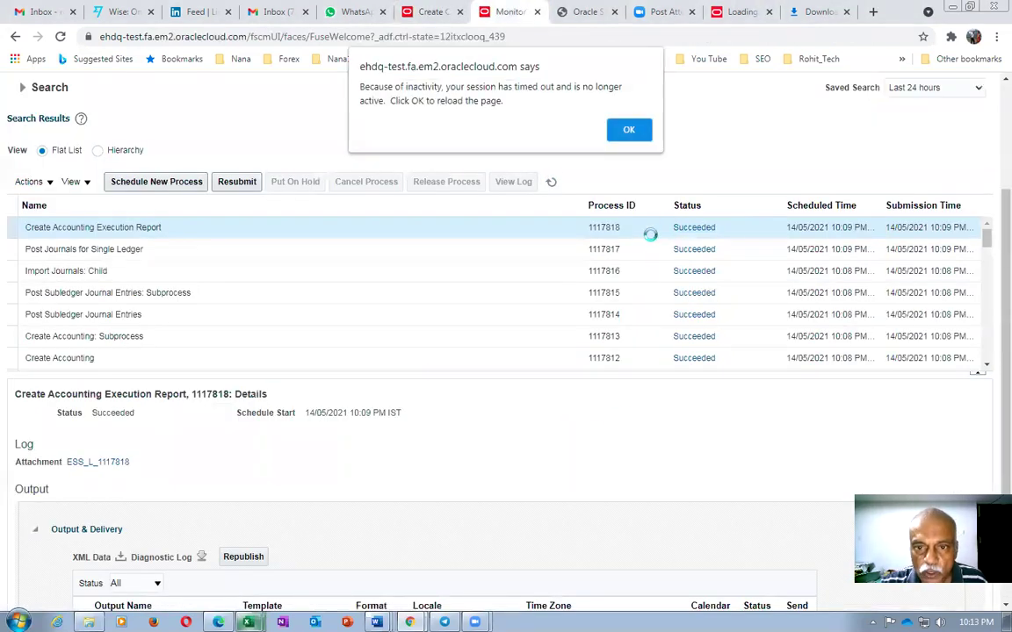
# Step: Reload the timed-out session, reopen the Scheduled Processes page under Tools and refresh the process list
pyautogui.click(629, 129)
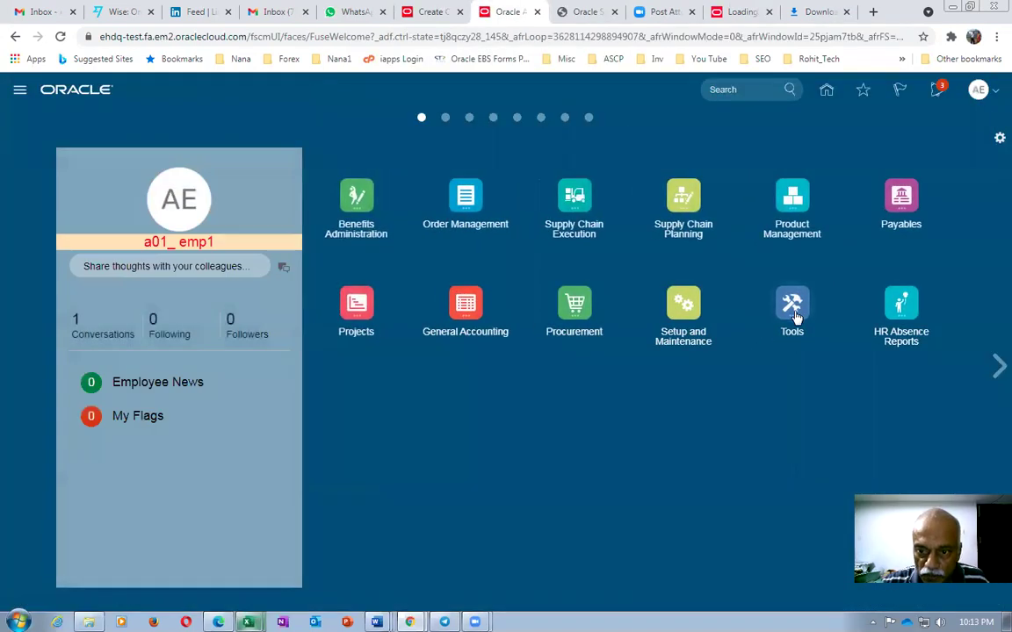
pyautogui.click(793, 316)
pyautogui.click(627, 392)
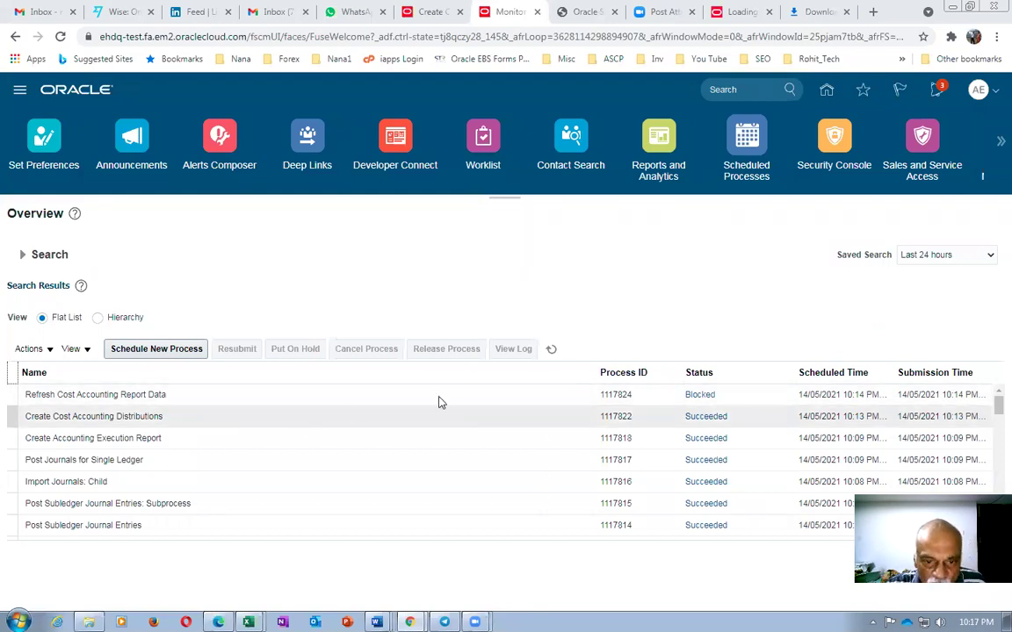
pyautogui.click(553, 351)
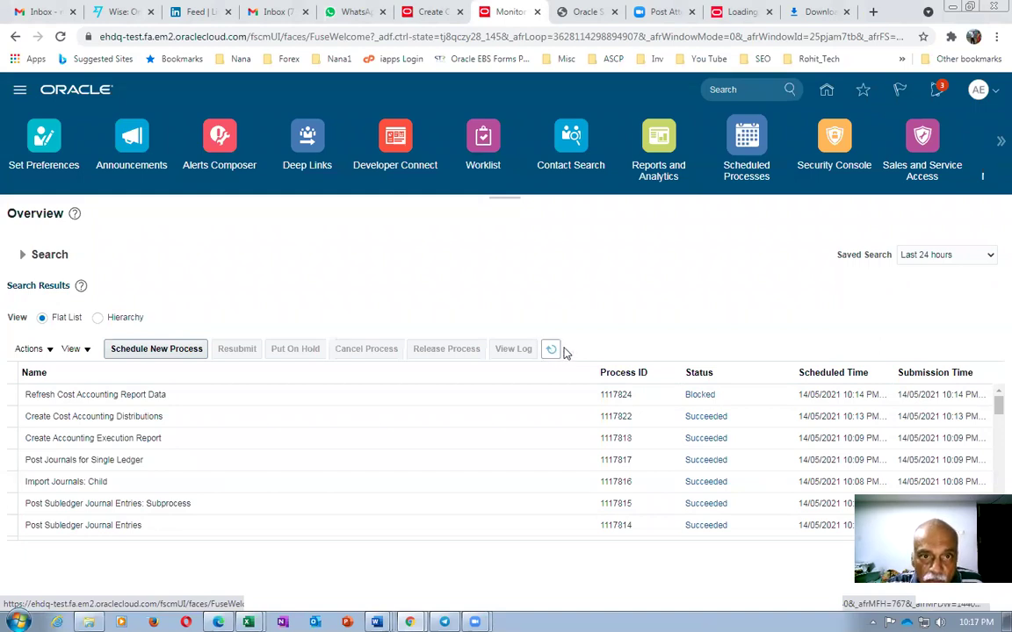
# Step: Save and close the Create Cost Accounting Distributions page, and open the Review Cost Accounting Distributions task
pyautogui.click(439, 11)
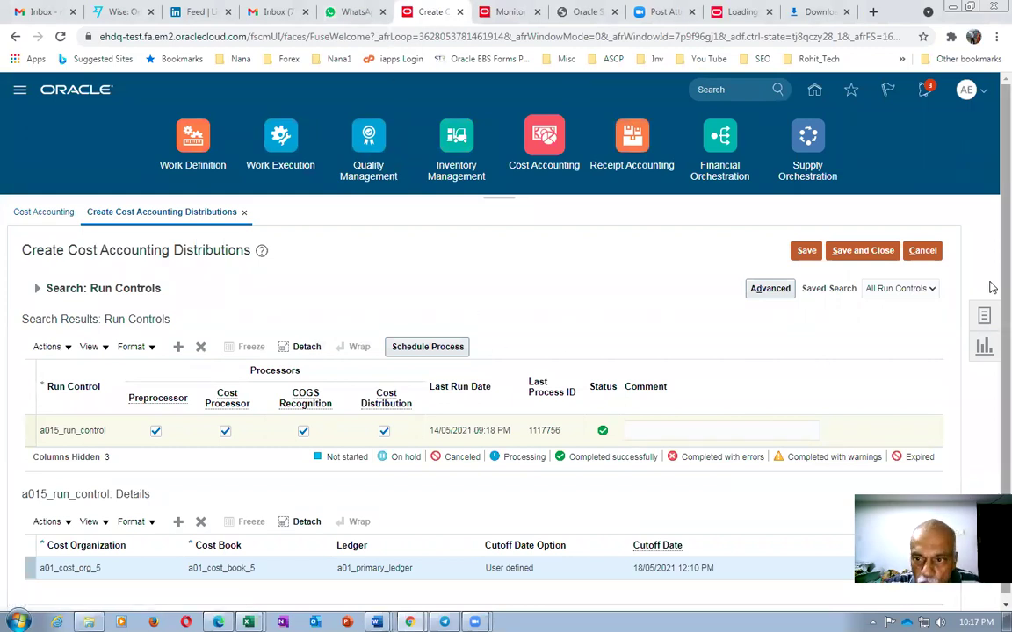
pyautogui.click(850, 250)
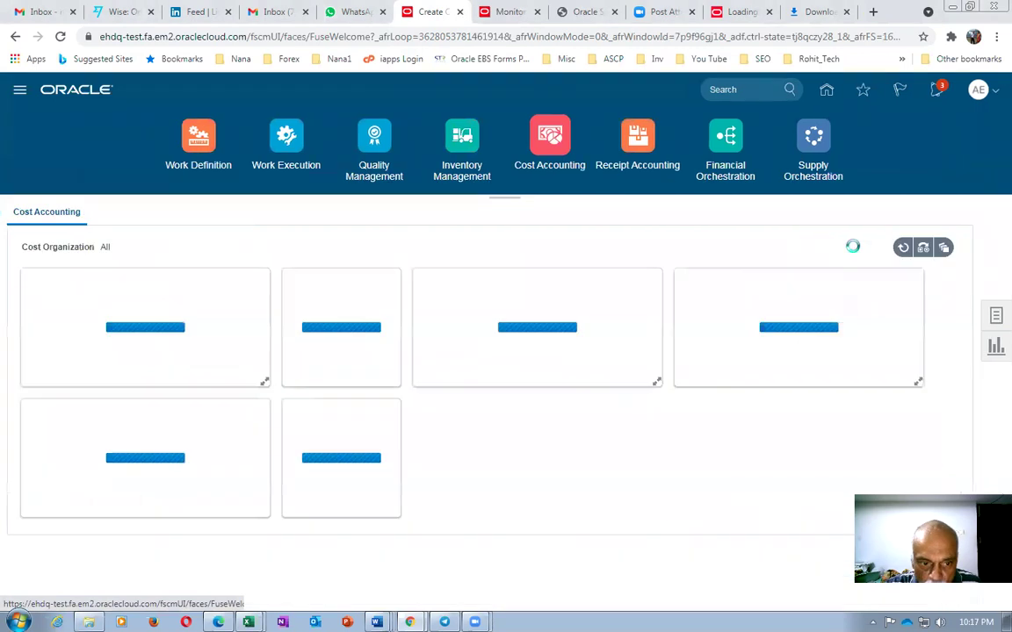
pyautogui.click(994, 315)
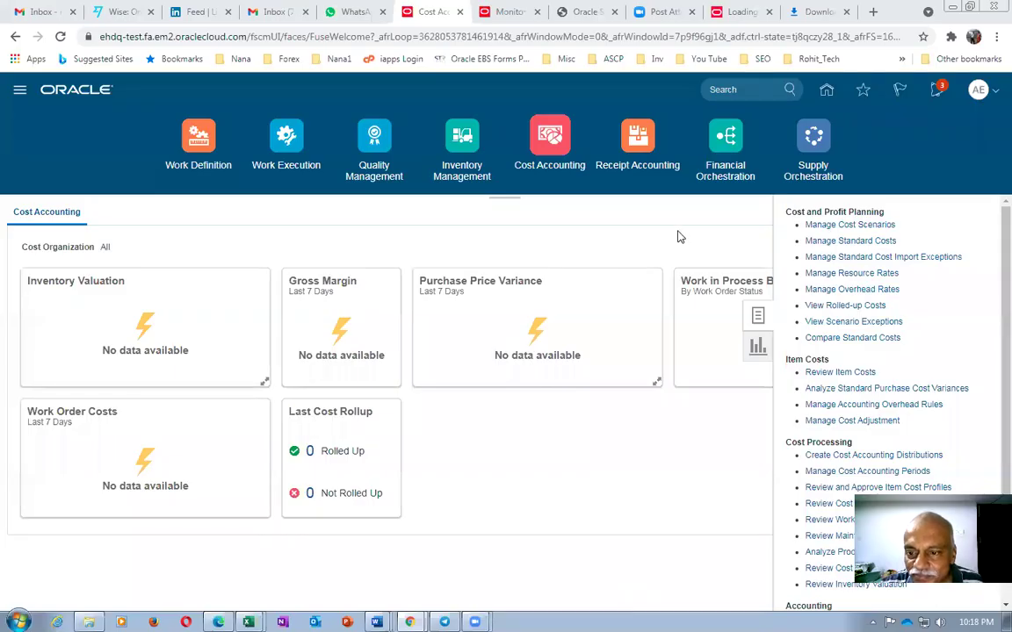
pyautogui.click(677, 236)
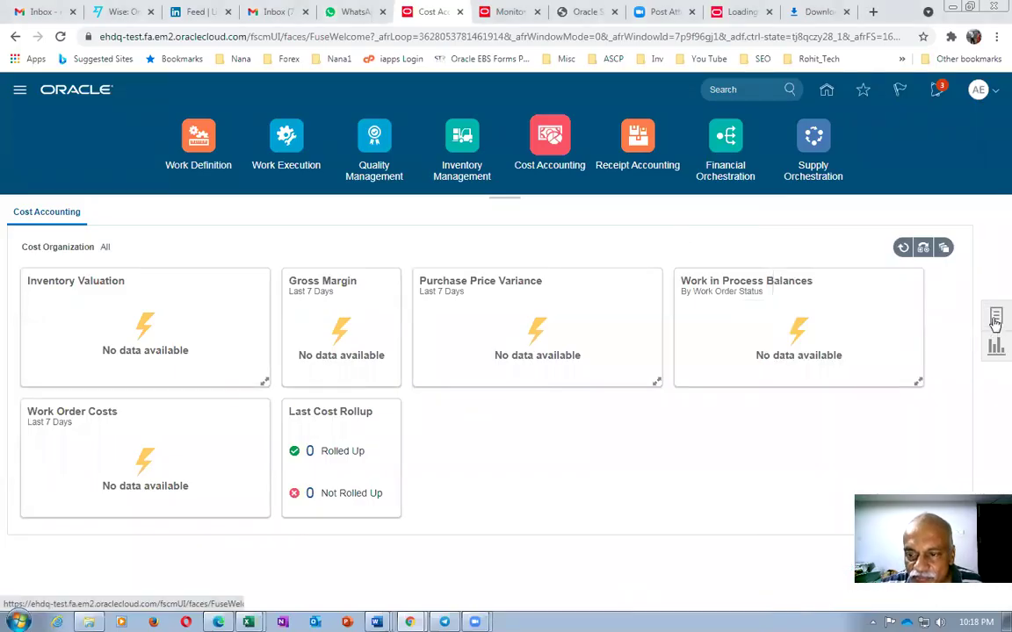
pyautogui.click(993, 318)
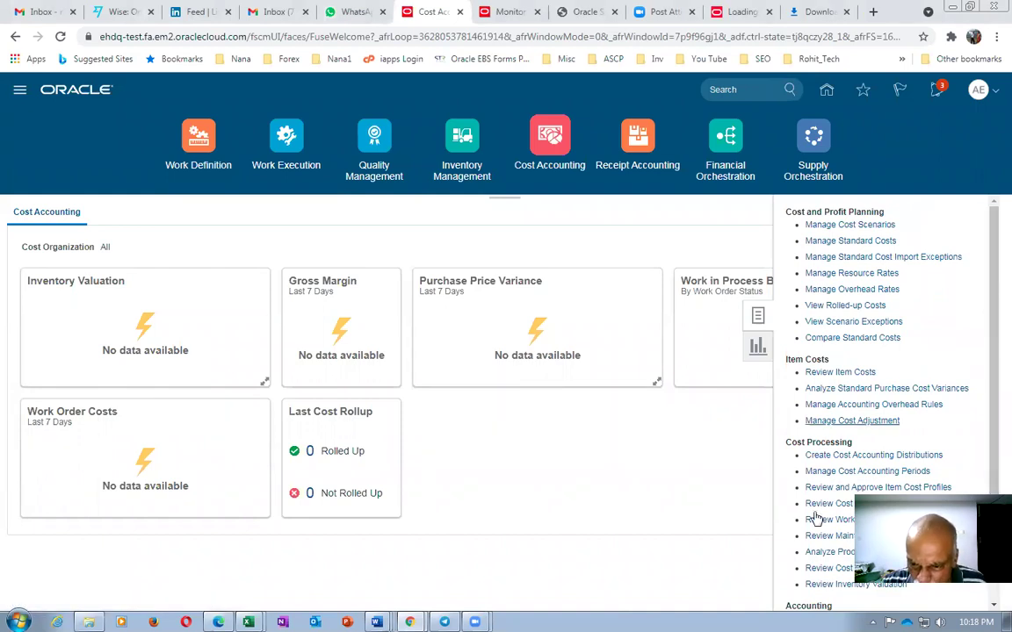
pyautogui.click(833, 569)
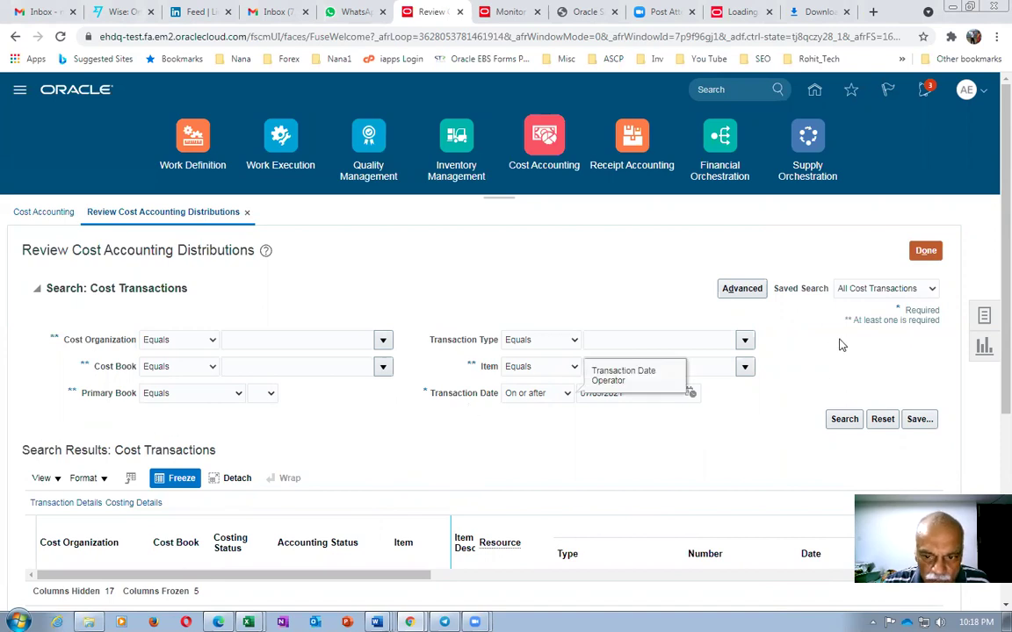
# Step: Search the cost transactions for item a016_cost_test and check the costing status of its purchase order receipt
pyautogui.click(645, 368)
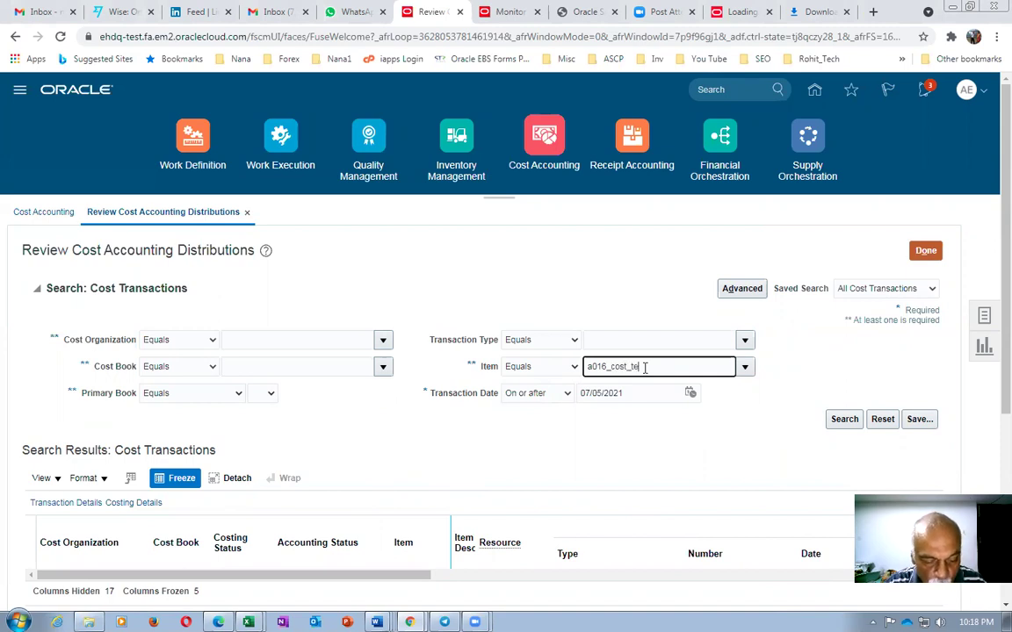
pyautogui.click(845, 420)
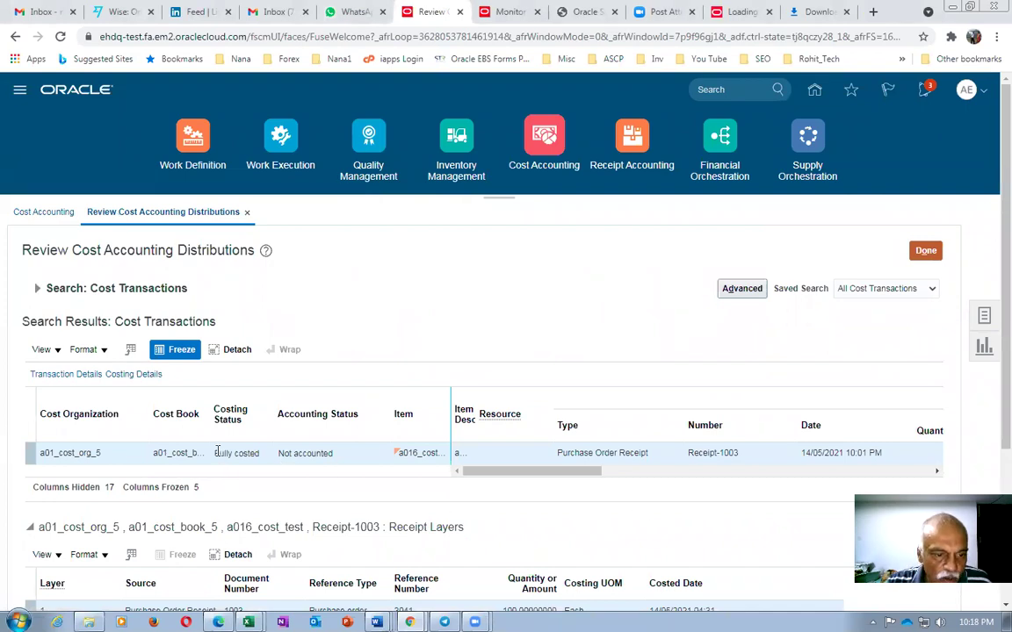
pyautogui.tripleClick(263, 455)
pyautogui.click(450, 345)
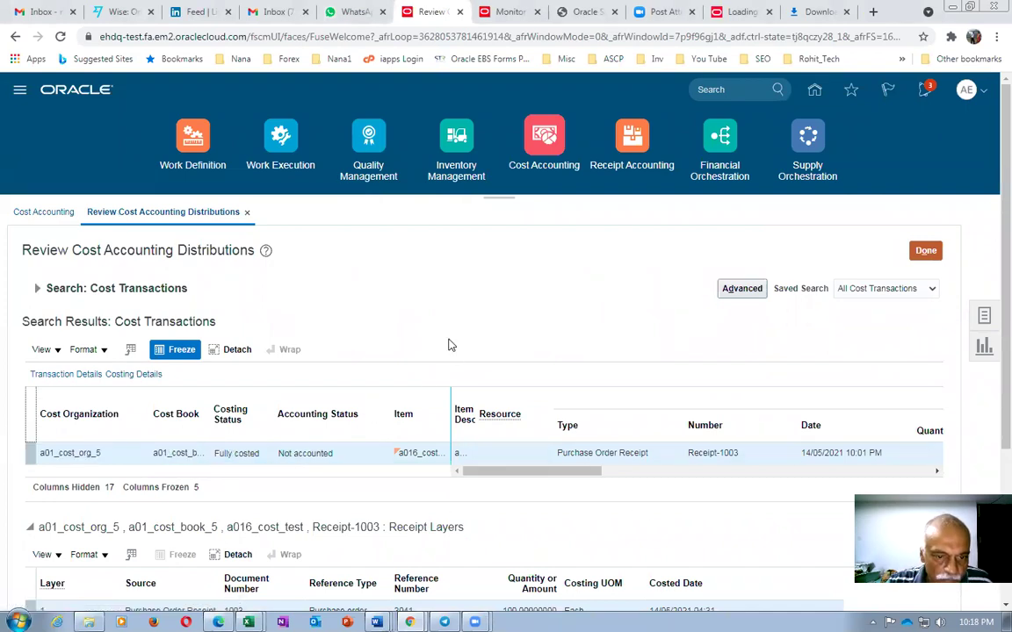
# Step: Examine the cost information and cost distributions of receipt layer 1 for the a016_cost_test receipt
pyautogui.scroll(-3, 990, 395)
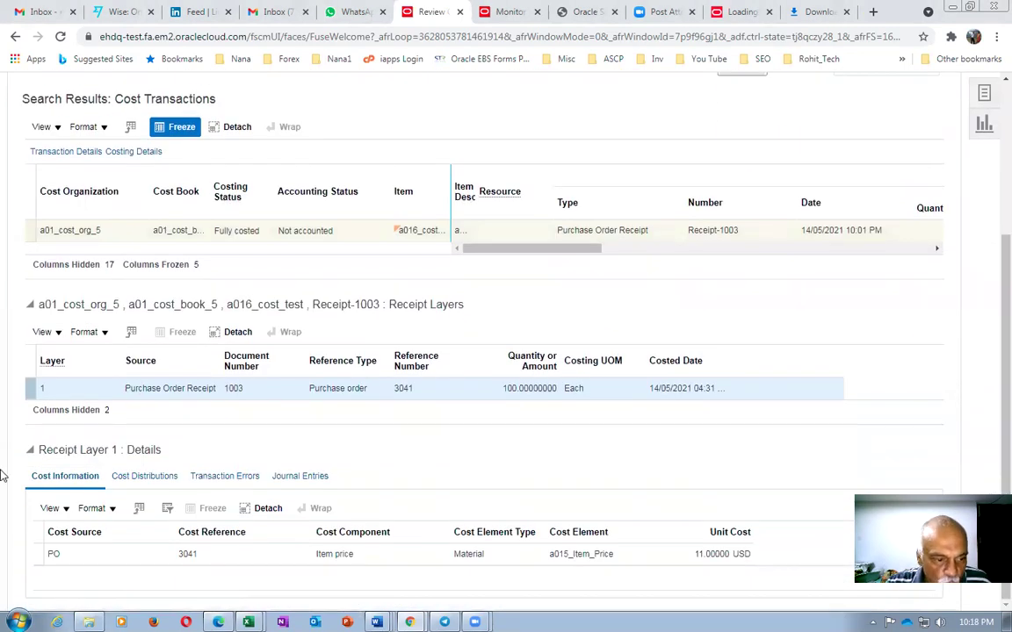
pyautogui.click(134, 480)
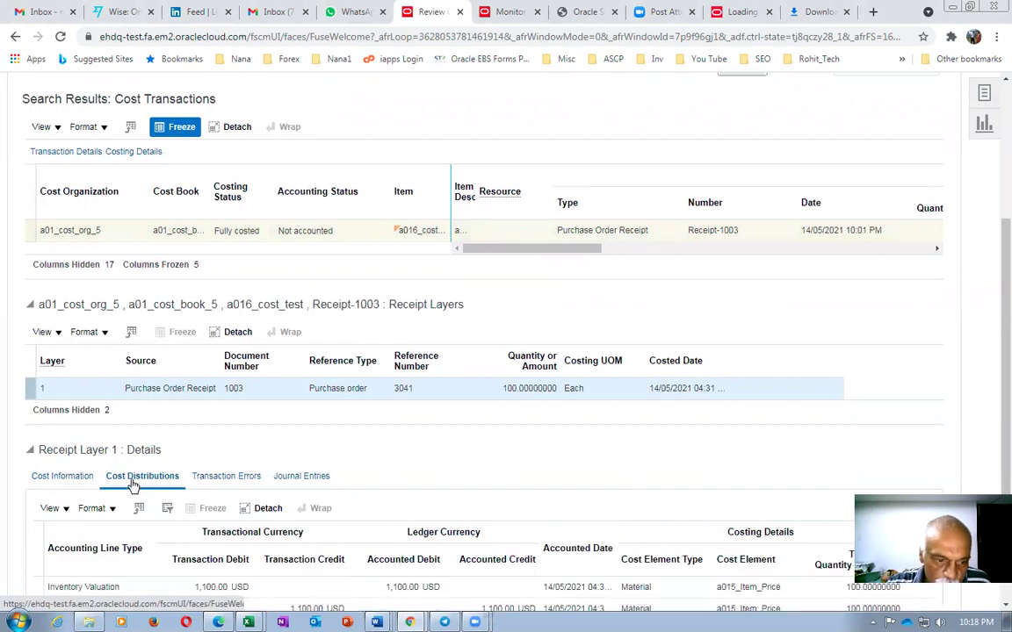
pyautogui.scroll(-1, 145, 488)
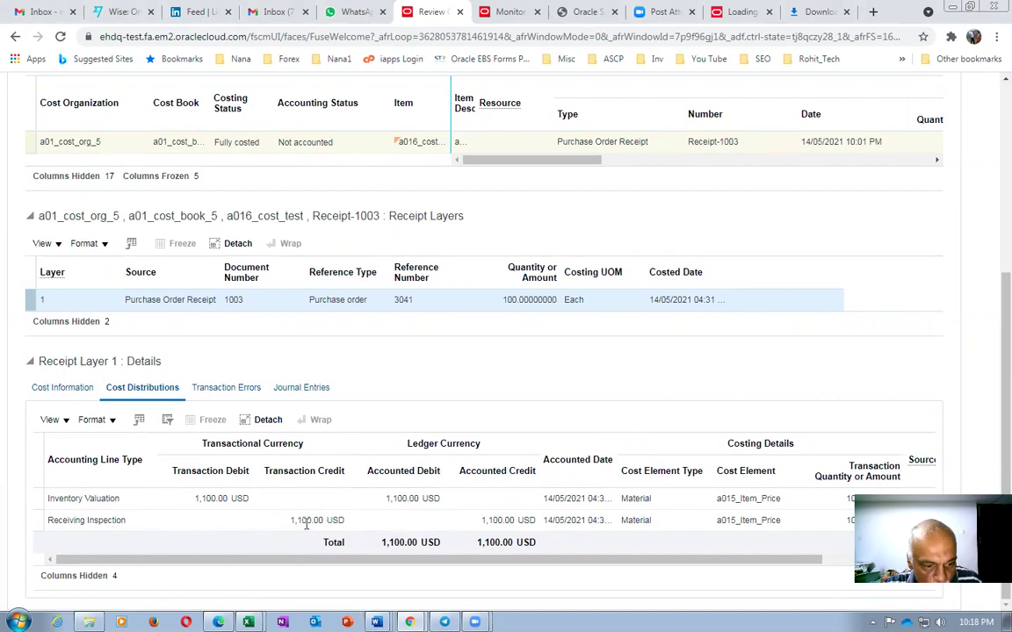
# Step: Switch to the P_to_P_Process workbook in Excel, compare its Inventory Valuation and Receiving Inspection entries for transaction 2, and return to the browser
pyautogui.moveTo(248, 622)
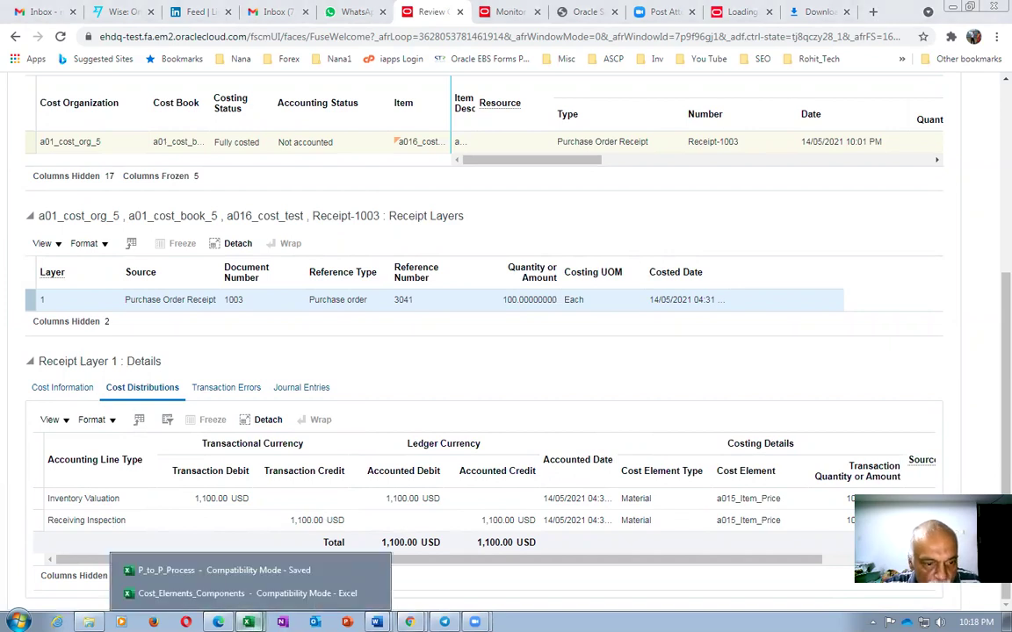
pyautogui.click(202, 570)
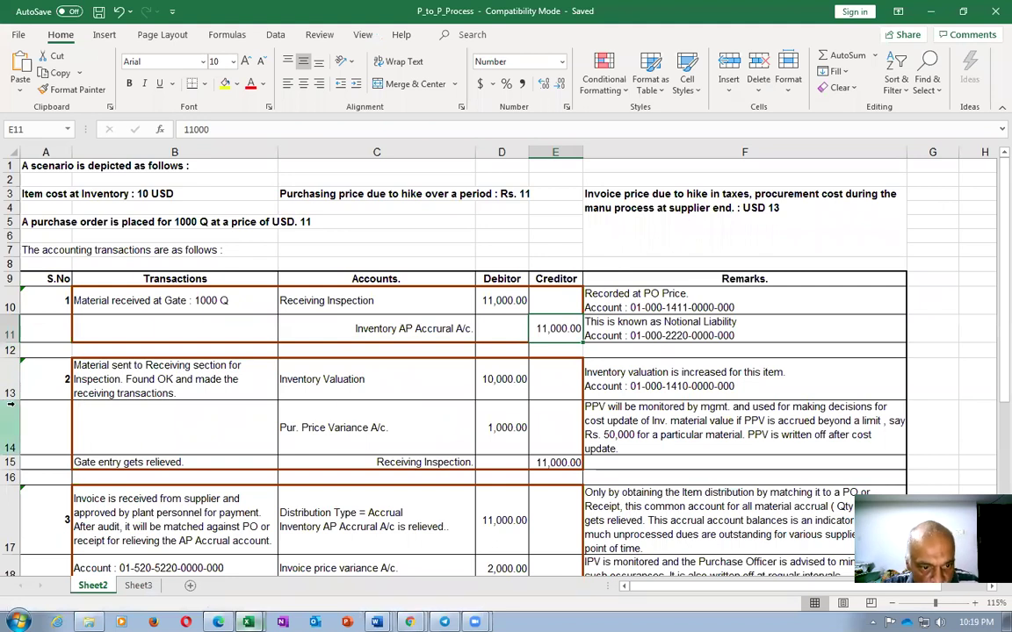
pyautogui.click(356, 391)
pyautogui.click(496, 385)
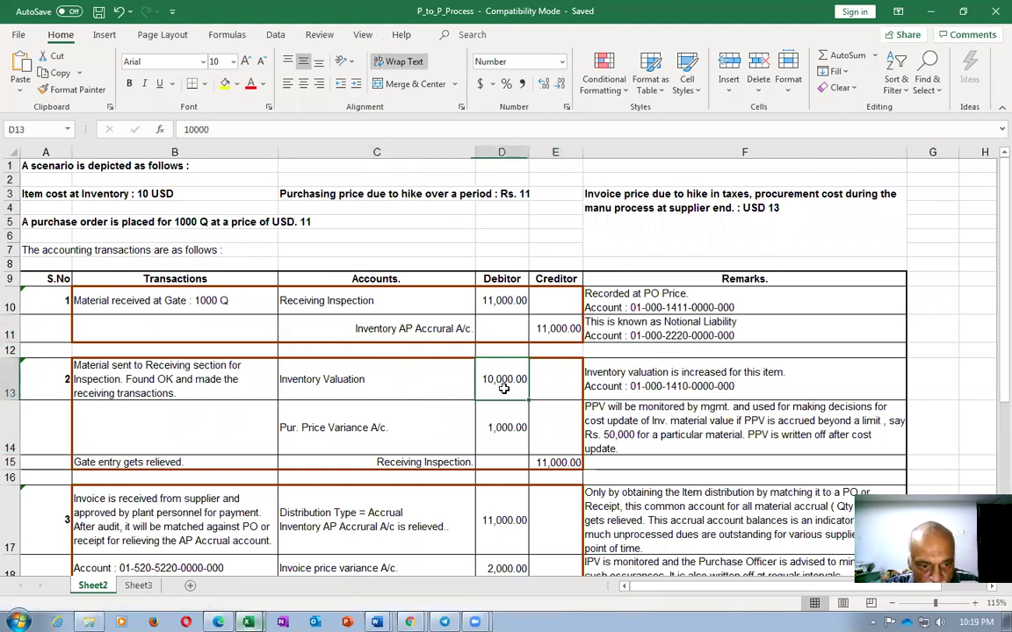
pyautogui.click(386, 462)
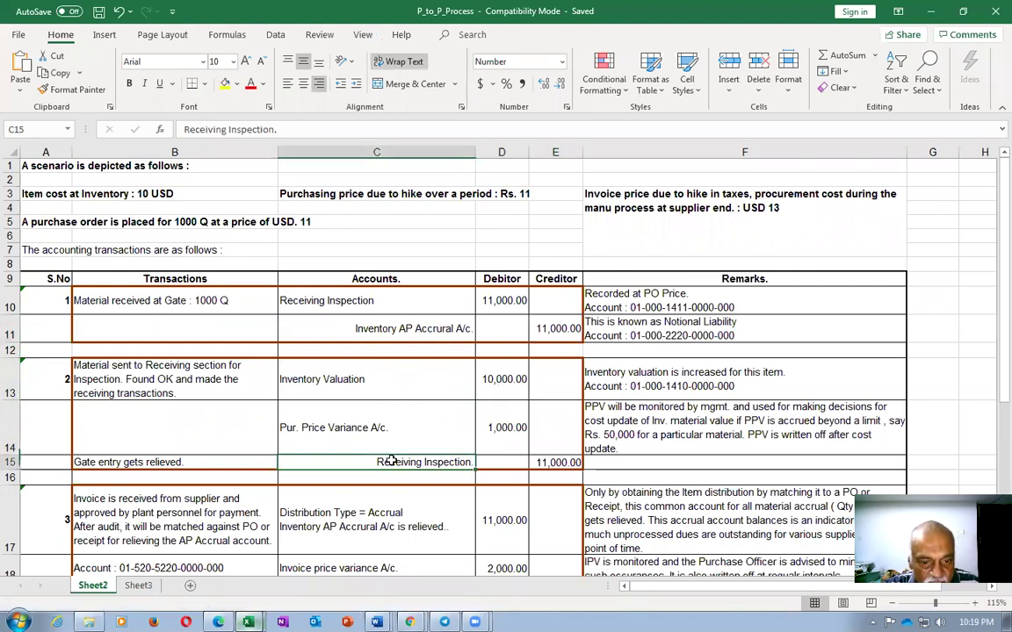
pyautogui.click(555, 462)
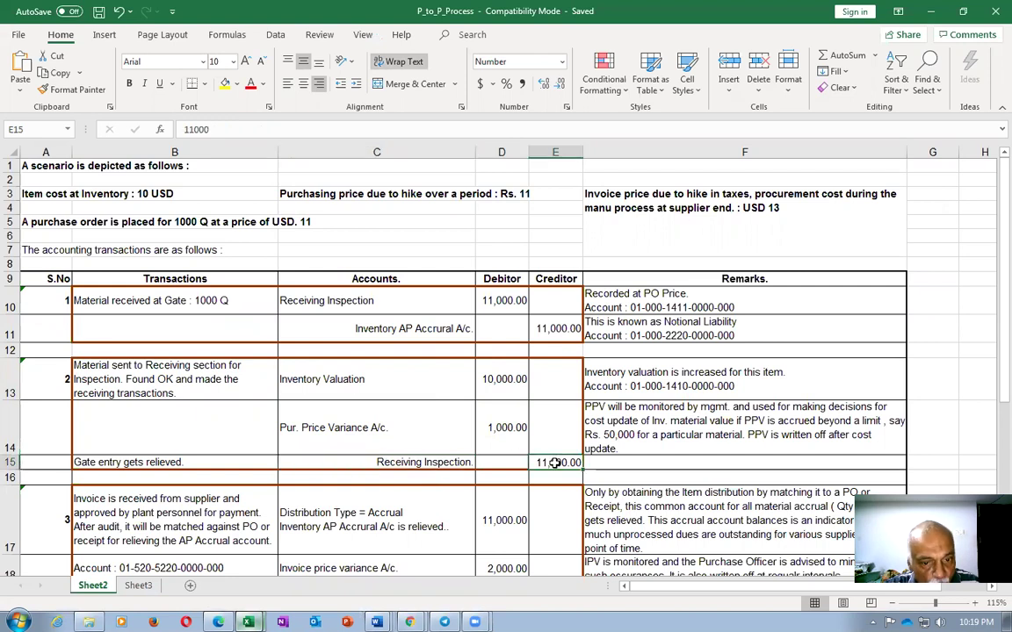
pyautogui.click(328, 384)
pyautogui.click(490, 377)
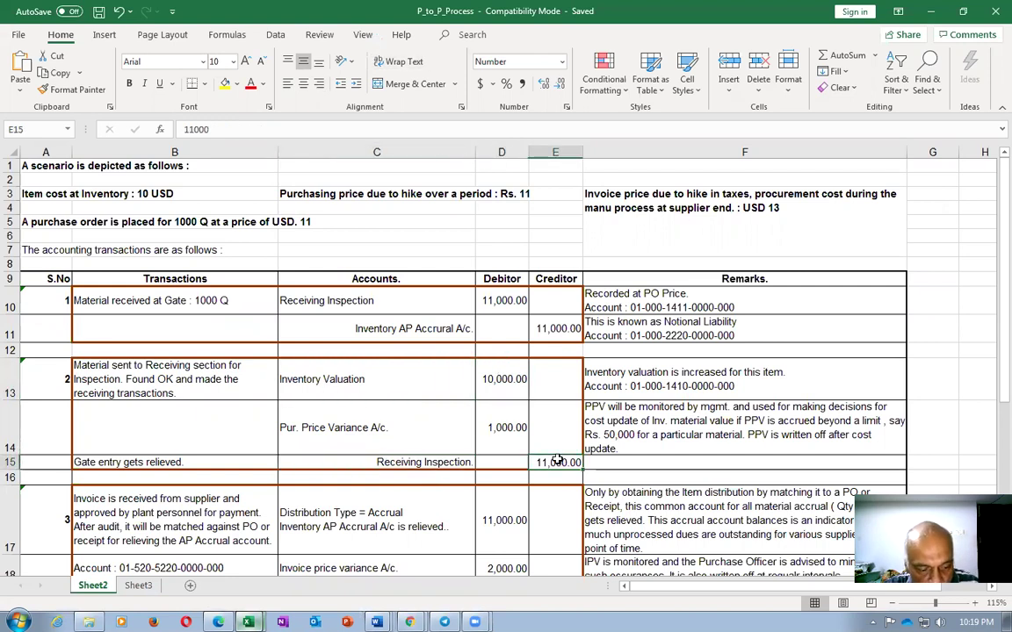
pyautogui.hotkey('alt', 'Tab')
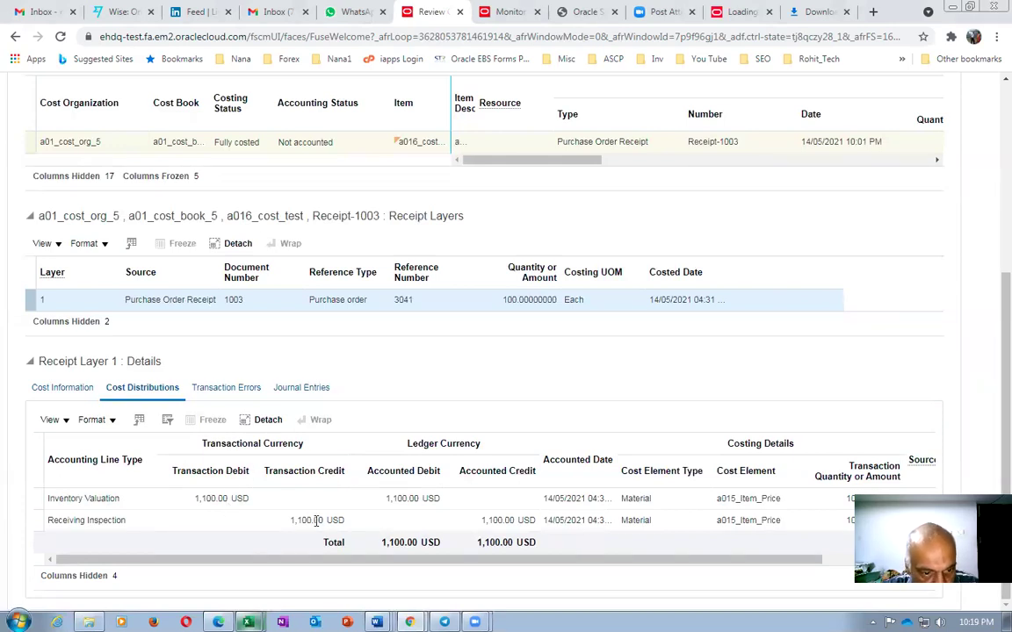
# Step: Review the transaction errors and journal entries of receipt layer 1
pyautogui.click(207, 388)
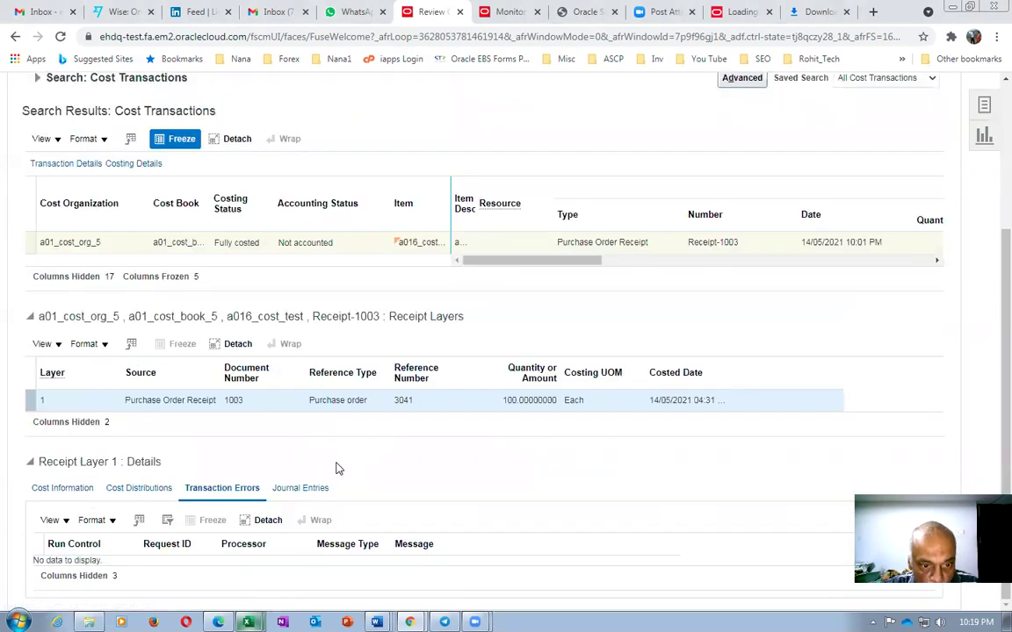
pyautogui.click(318, 488)
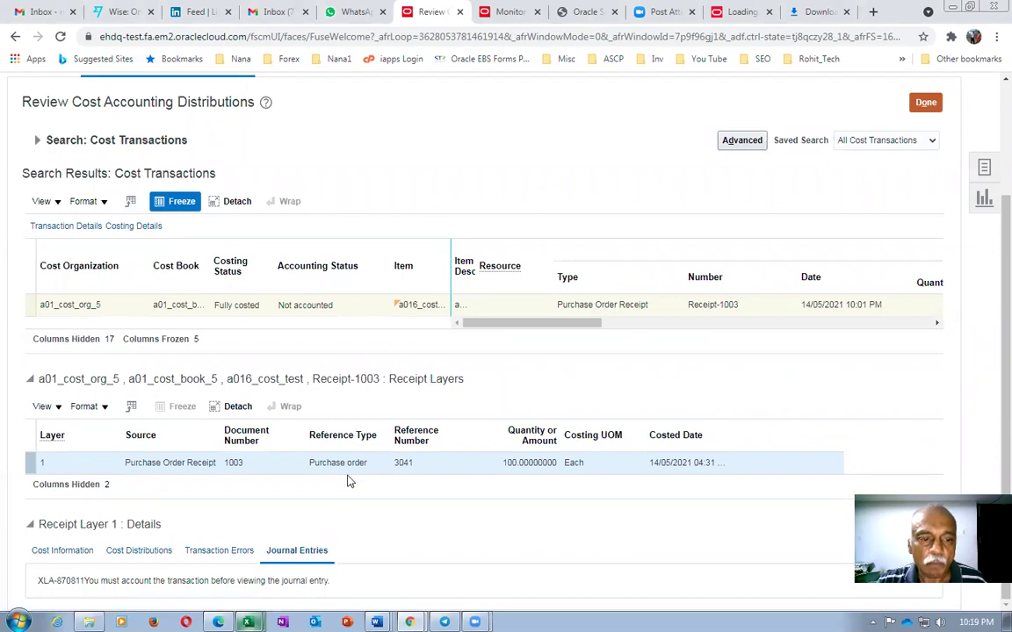
pyautogui.scroll(3, 514, 219)
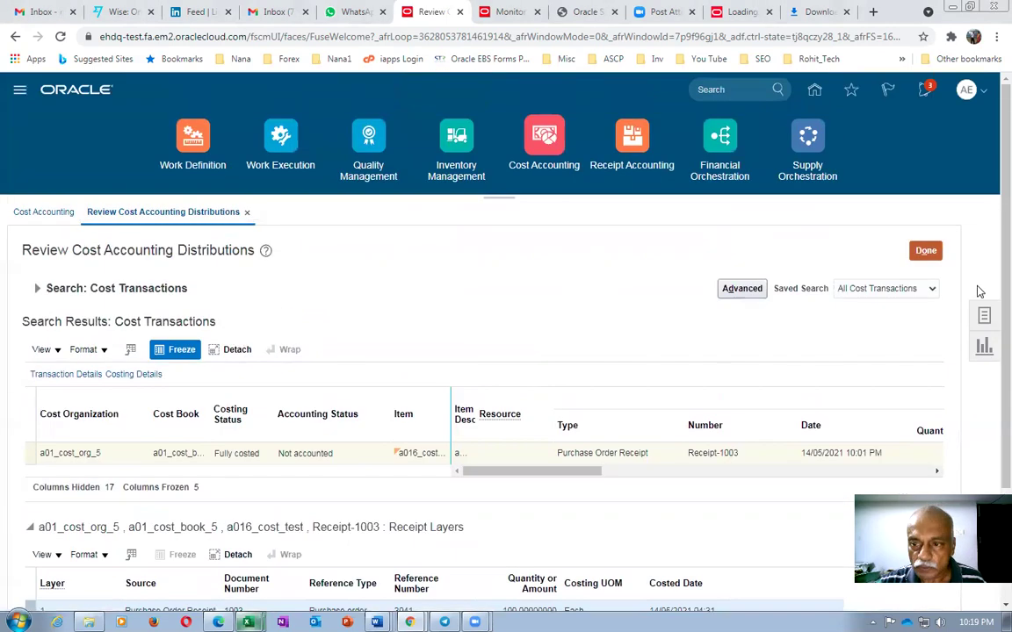
# Step: Open the Create Accounting task from the Cost Accounting task list
pyautogui.click(983, 316)
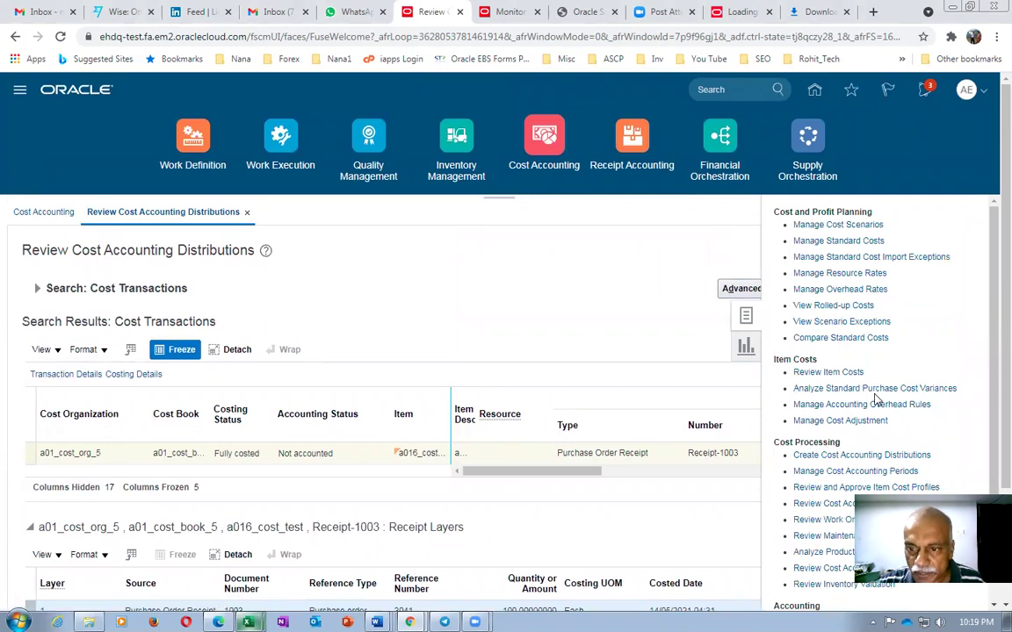
pyautogui.scroll(-1, 874, 395)
pyautogui.click(822, 571)
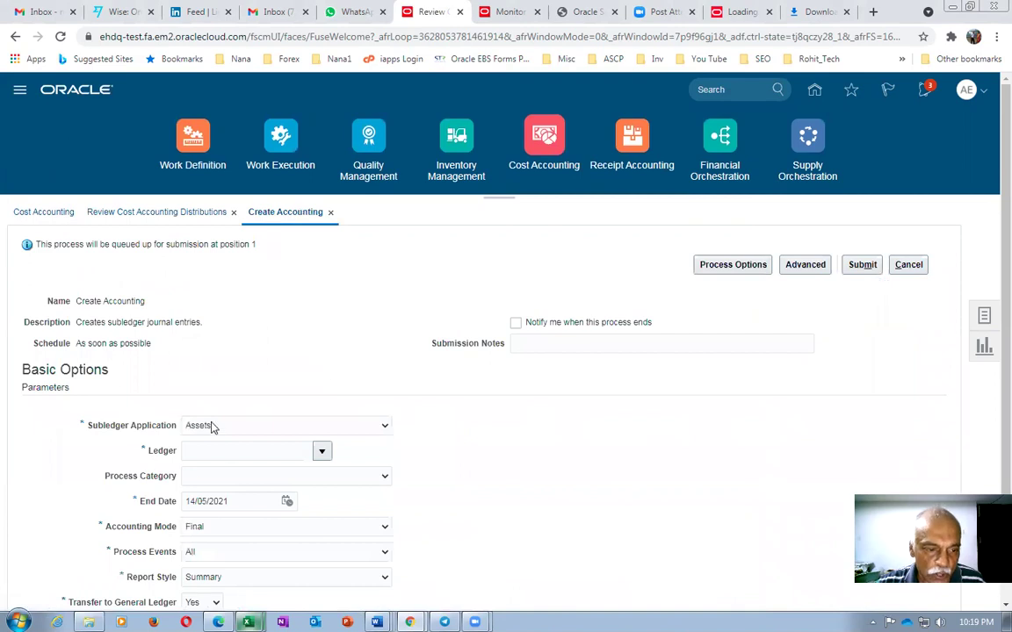
# Step: Set the Create Accounting parameters to subledger application Cost Management, ledger a01_primary_ledger and report style Detail
pyautogui.click(210, 425)
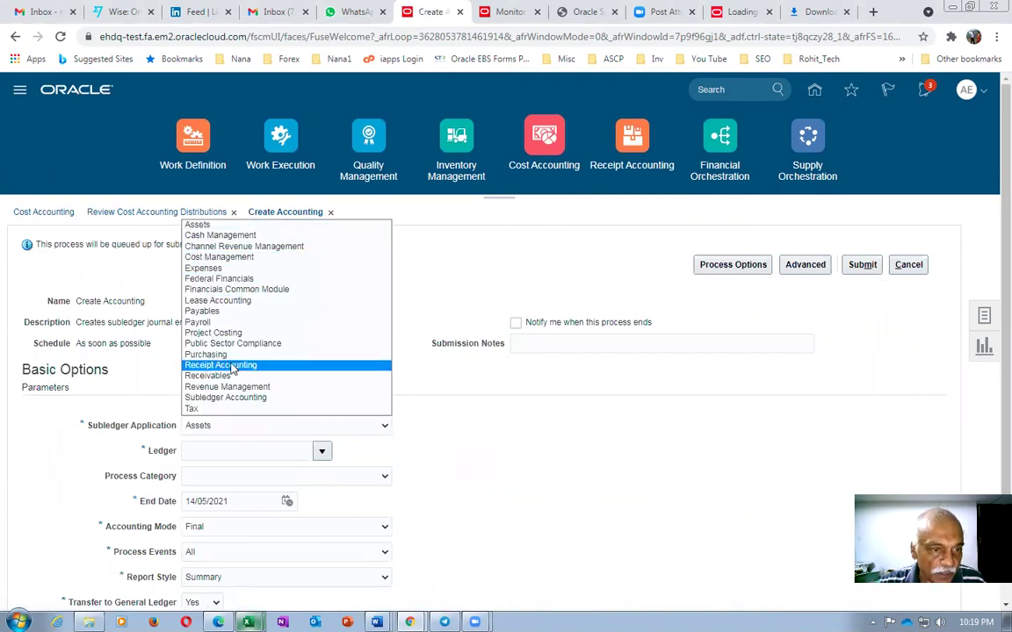
pyautogui.click(229, 256)
pyautogui.click(209, 449)
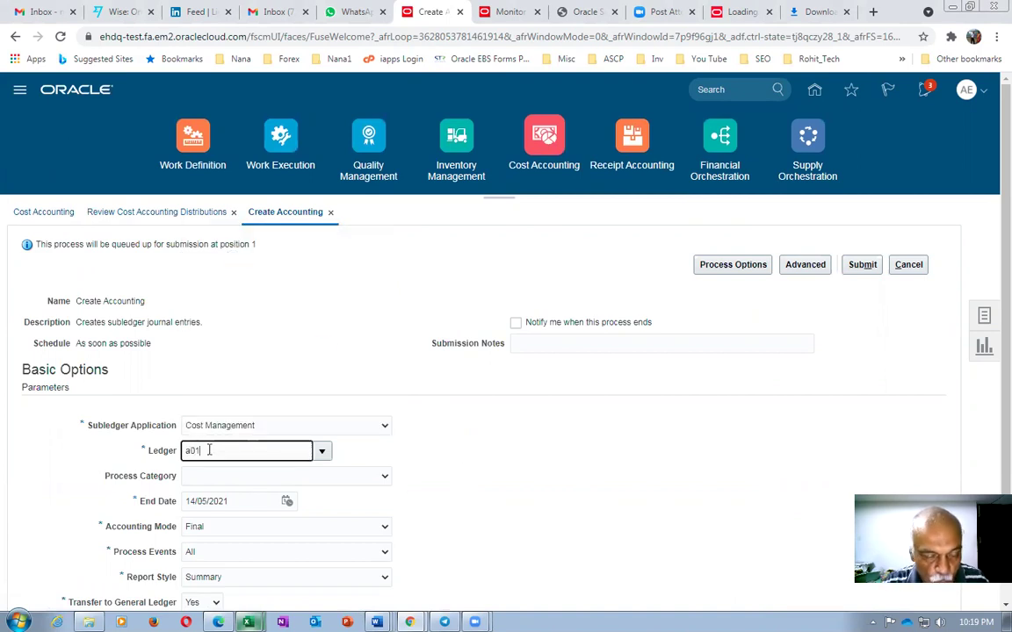
pyautogui.write('a01')
pyautogui.press('Tab')
pyautogui.scroll(-1, 467, 426)
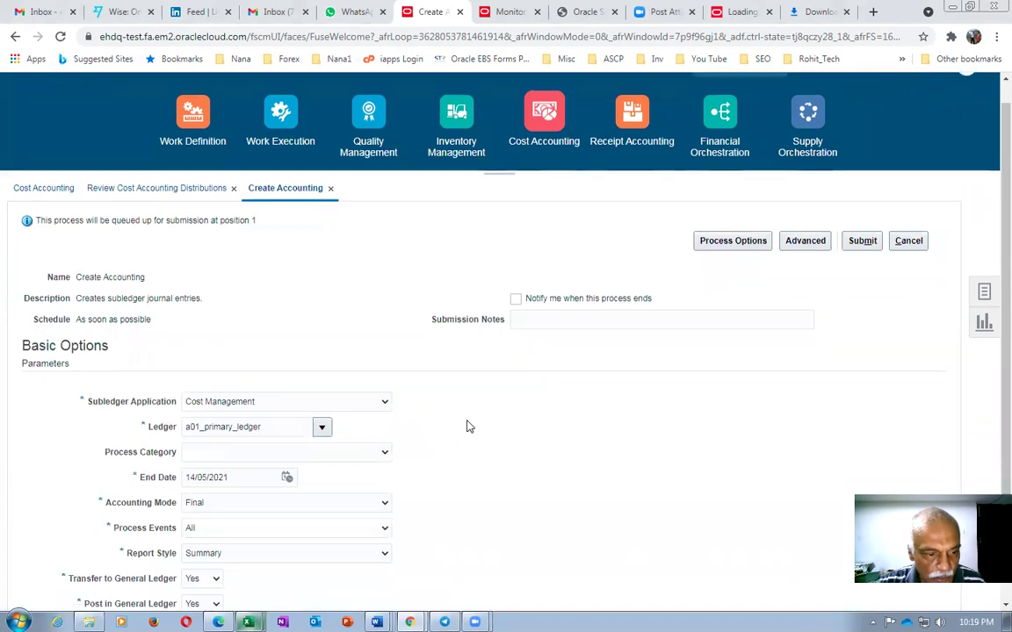
pyautogui.scroll(-1, 468, 426)
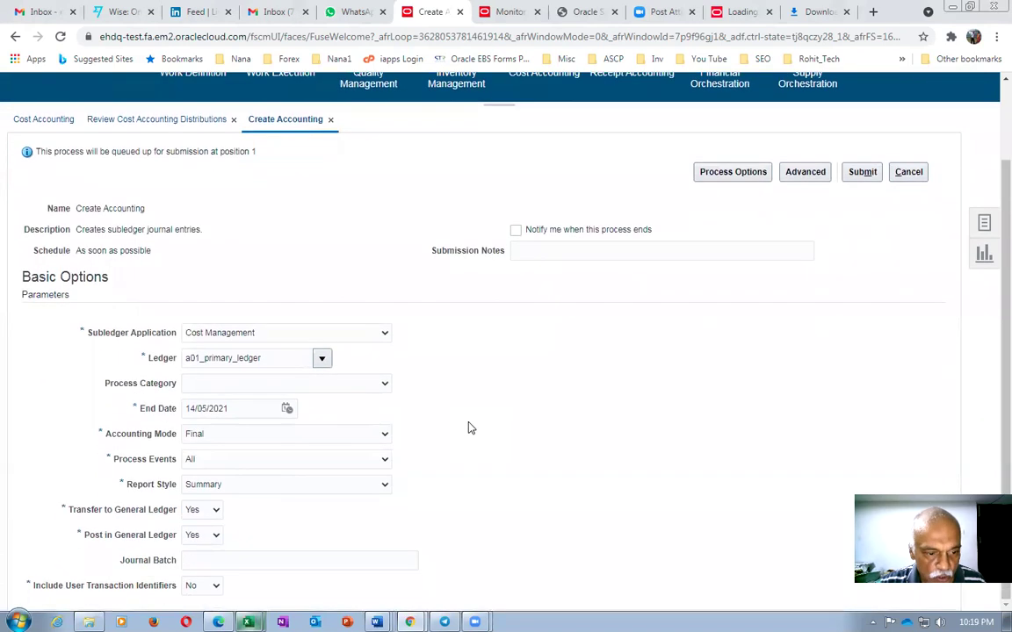
pyautogui.click(233, 488)
pyautogui.click(233, 499)
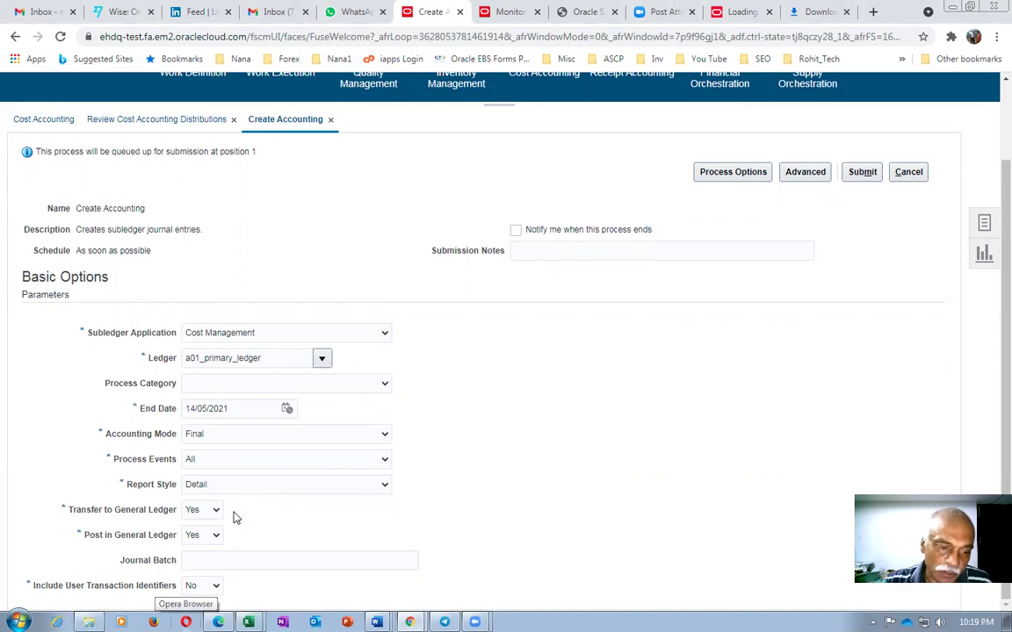
# Step: Submit the Create Accounting process and refresh the Scheduled Processes list to monitor it
pyautogui.click(861, 173)
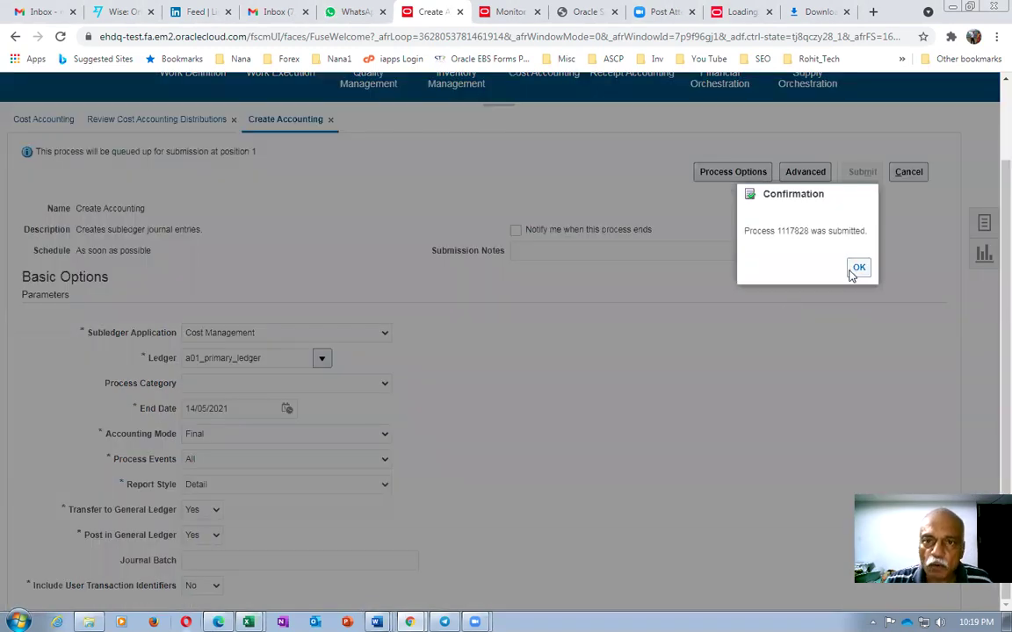
pyautogui.click(858, 267)
pyautogui.click(505, 14)
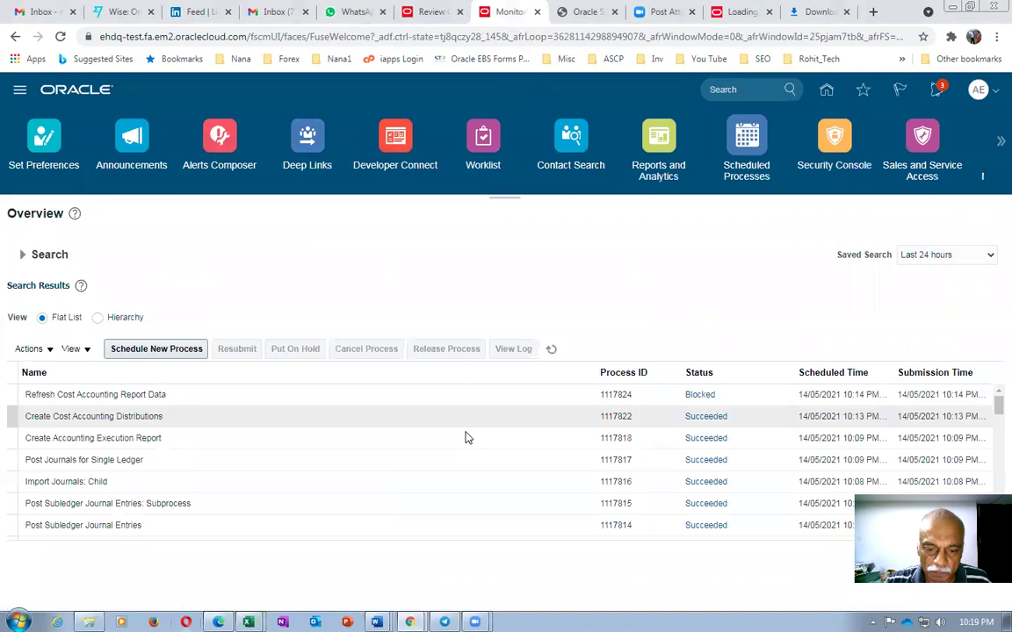
pyautogui.click(550, 349)
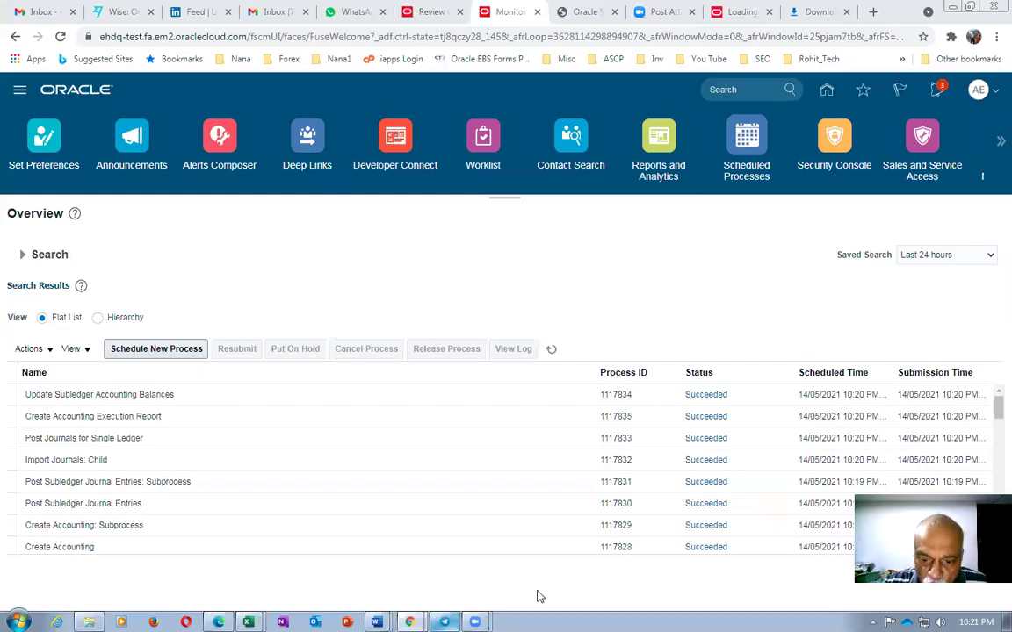
# Step: Republish the output of the latest Create Accounting Execution Report process
pyautogui.click(201, 421)
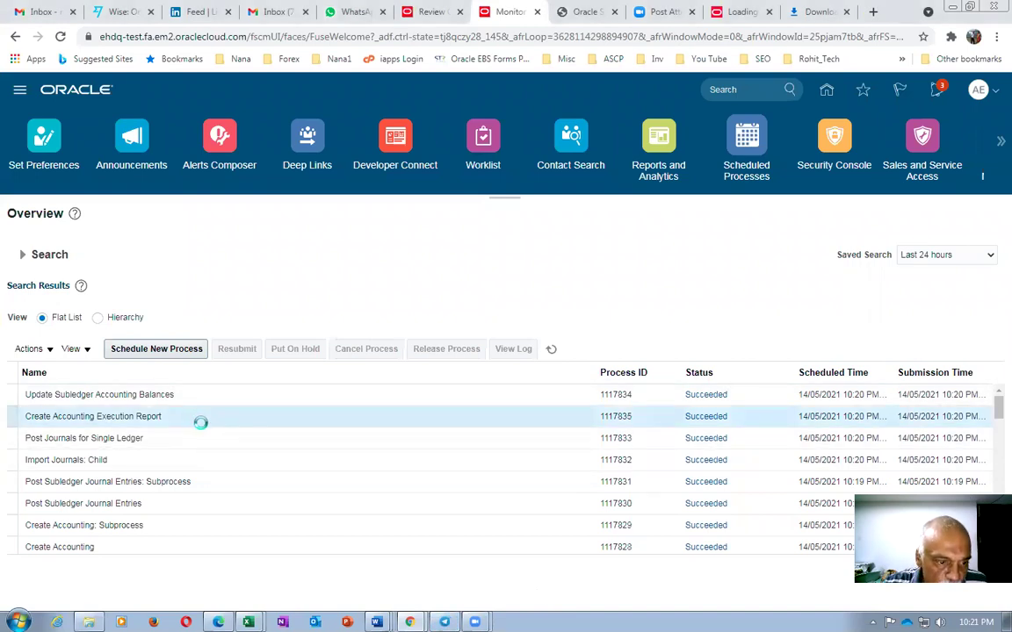
pyautogui.scroll(-3, 989, 422)
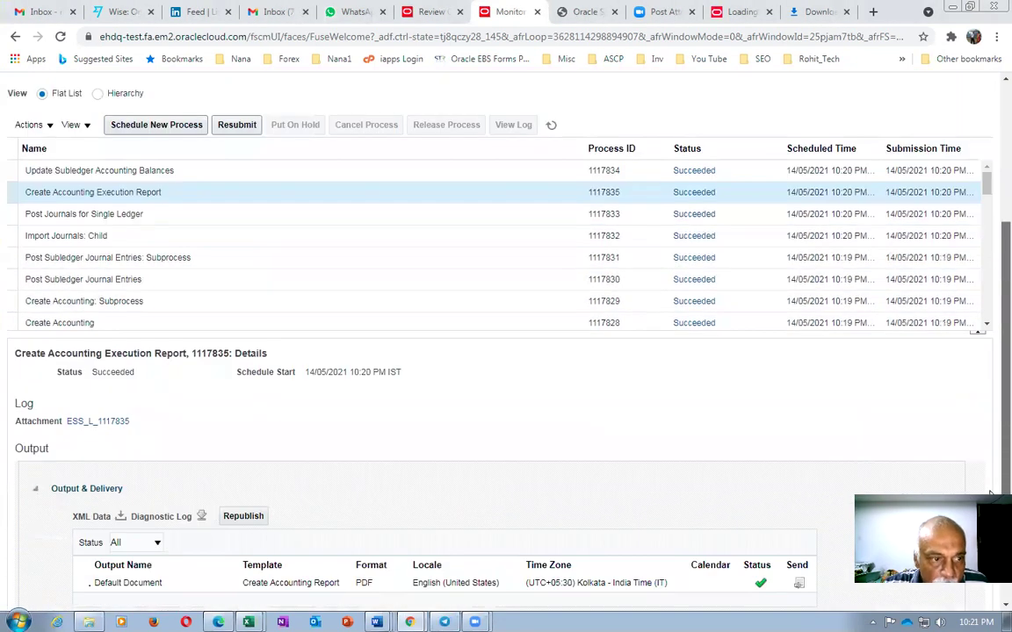
pyautogui.click(250, 518)
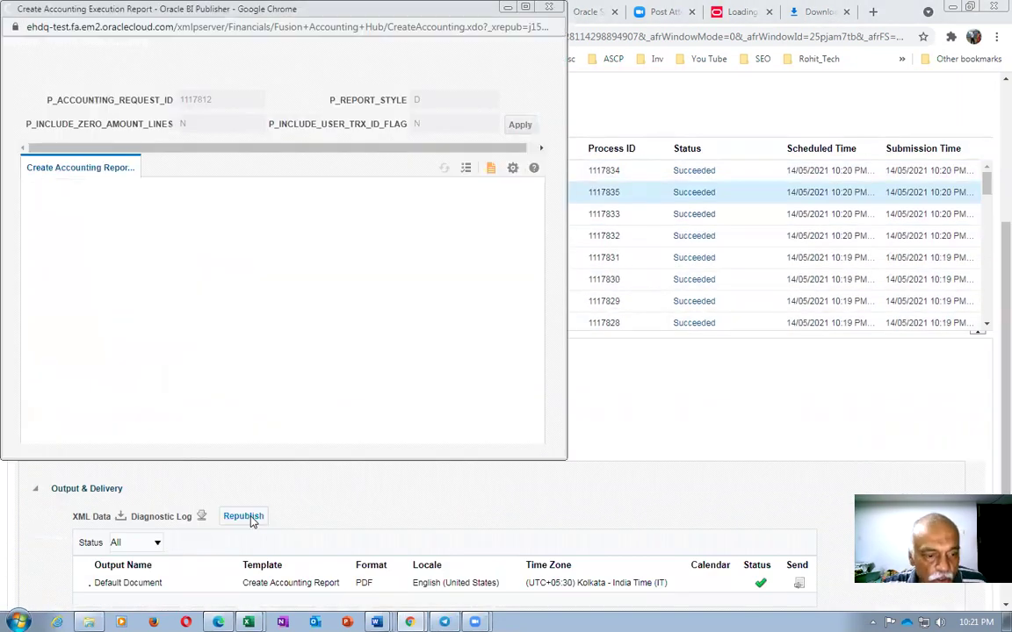
# Step: Export the republished Create Accounting report as PDF and open the downloaded file
pyautogui.click(511, 168)
pyautogui.moveTo(497, 189)
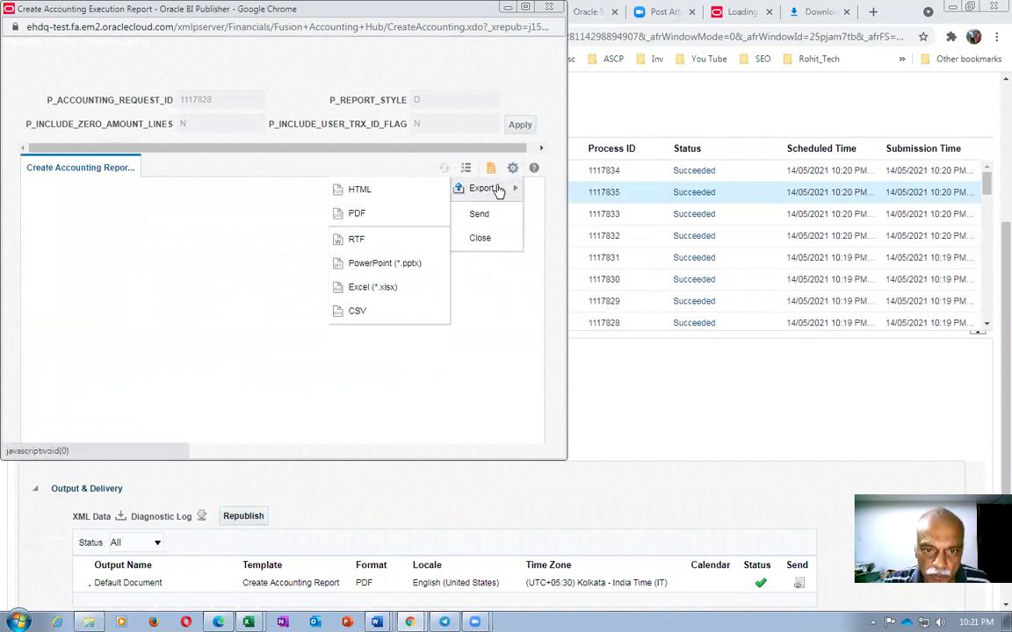
pyautogui.click(357, 213)
pyautogui.click(388, 318)
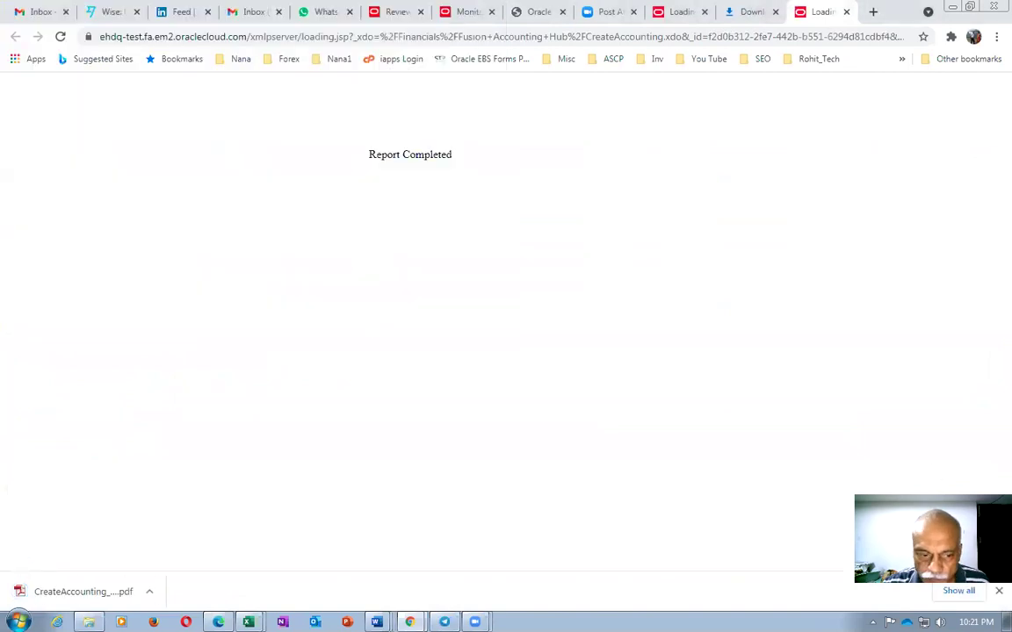
pyautogui.click(999, 591)
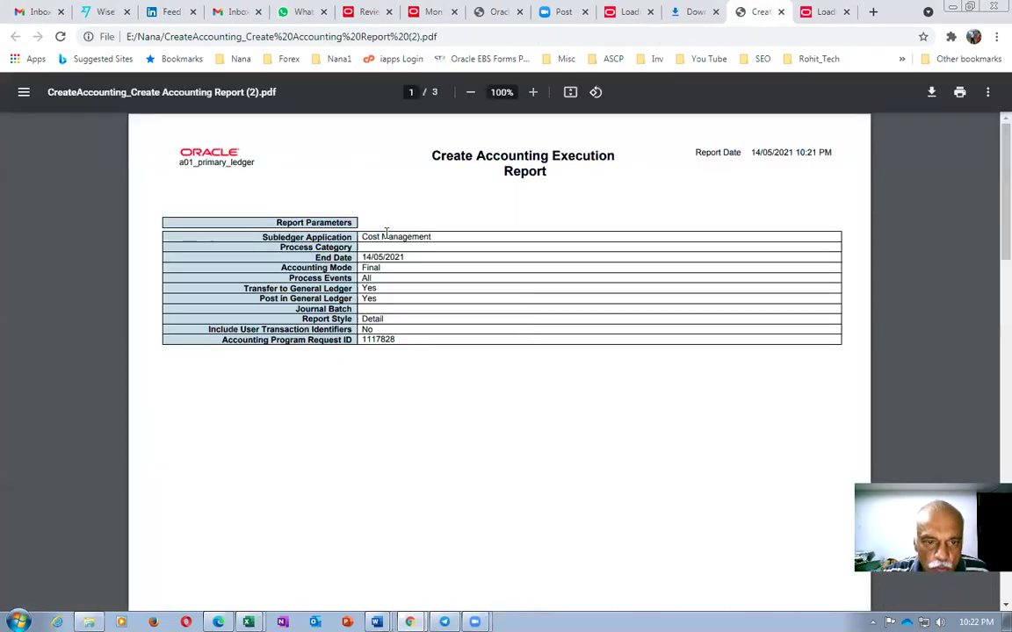
# Step: Review the report parameters, the report summary and the general ledger transfer summary in the Create Accounting report
pyautogui.moveTo(361, 237); pyautogui.dragTo(408, 240)
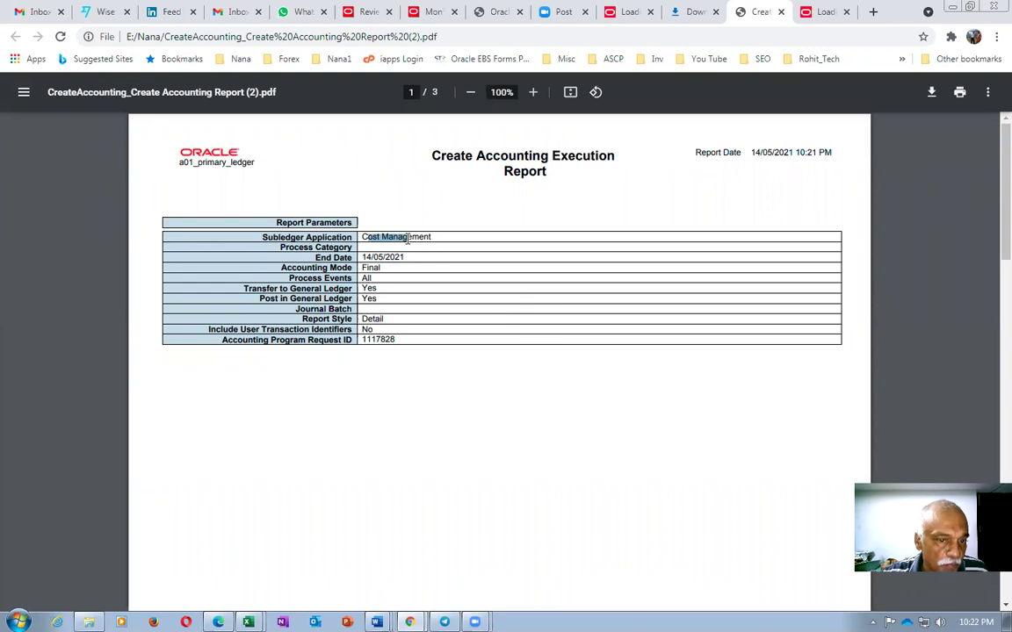
pyautogui.scroll(-9, 474, 394)
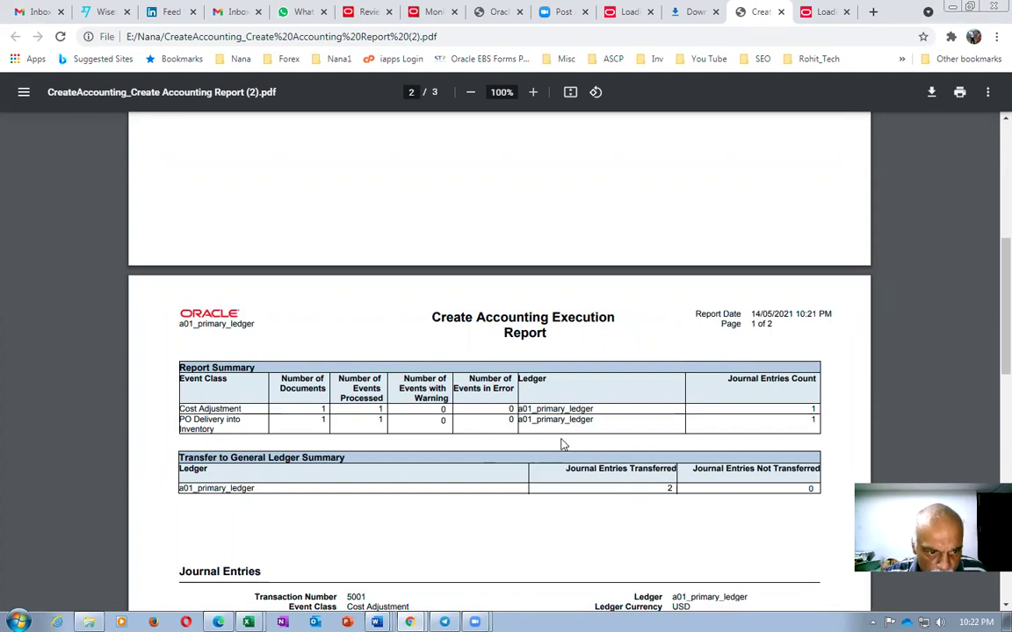
pyautogui.scroll(-3, 562, 444)
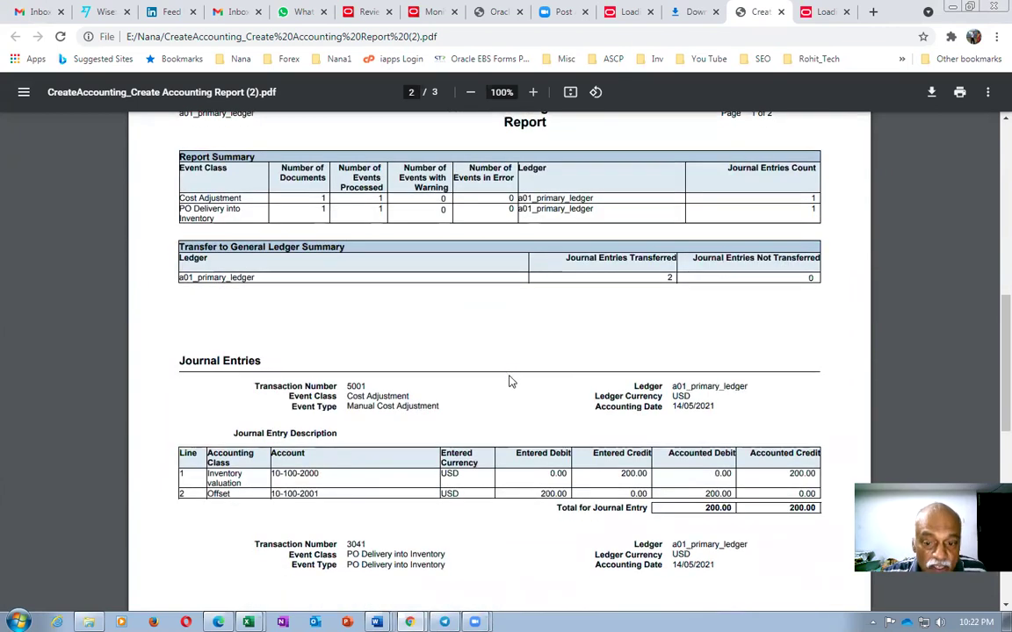
pyautogui.scroll(5, 509, 384)
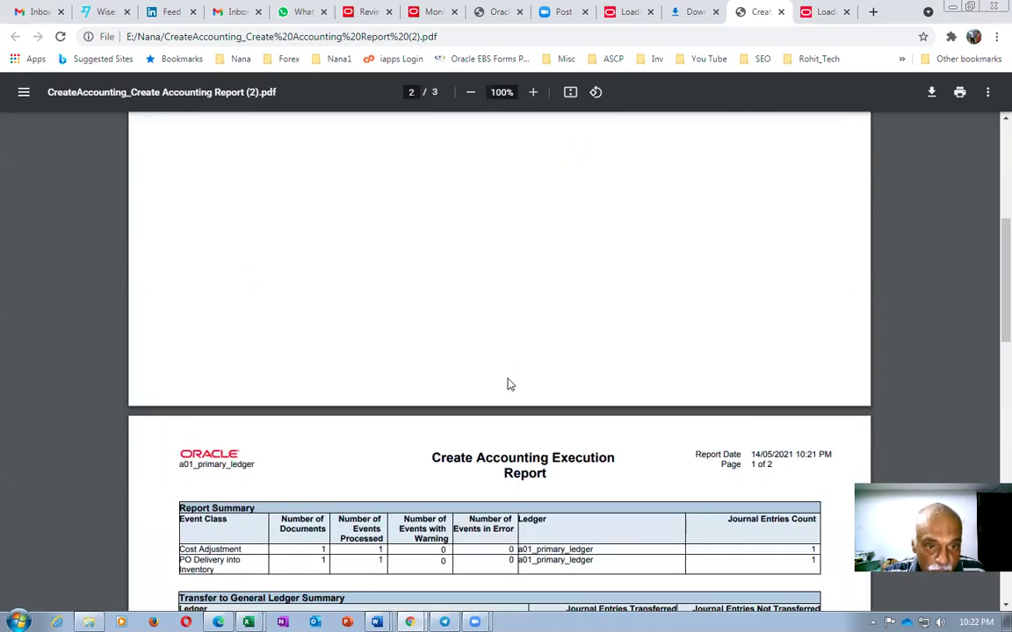
pyautogui.scroll(-3, 512, 386)
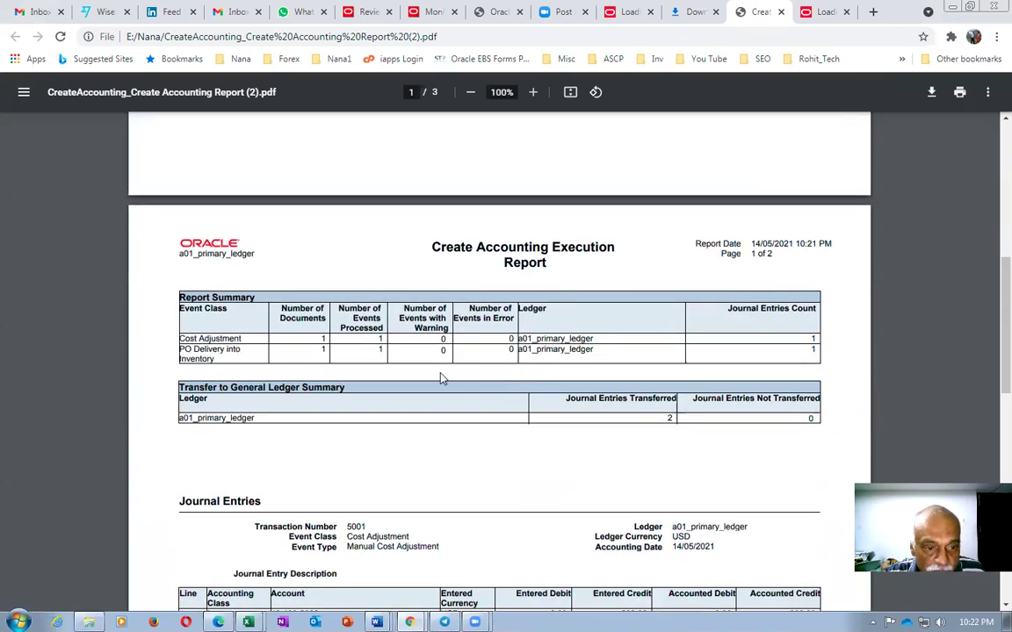
pyautogui.scroll(-3, 421, 397)
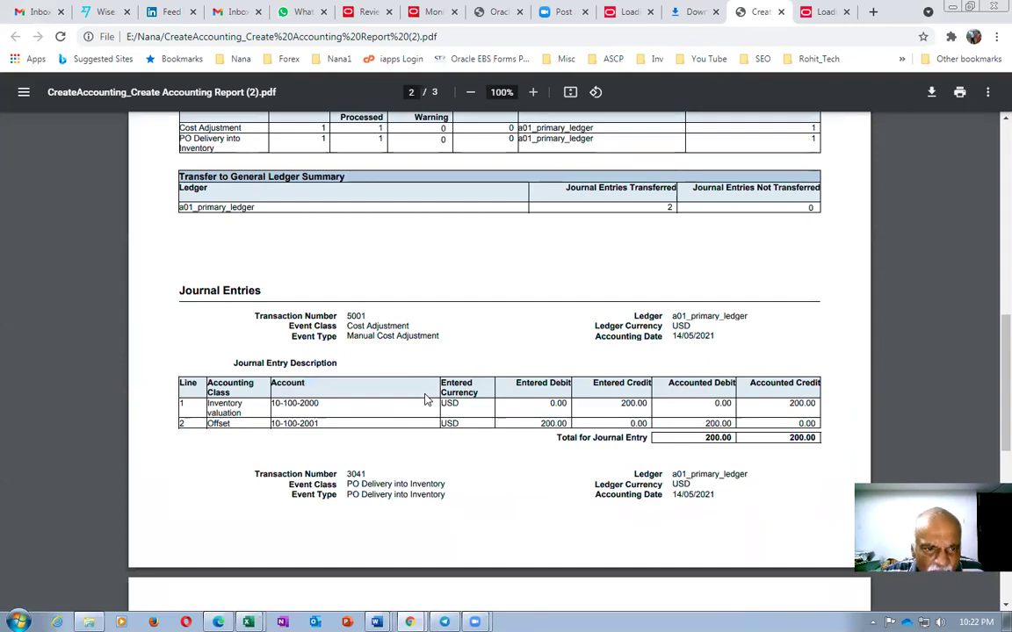
pyautogui.scroll(3, 424, 399)
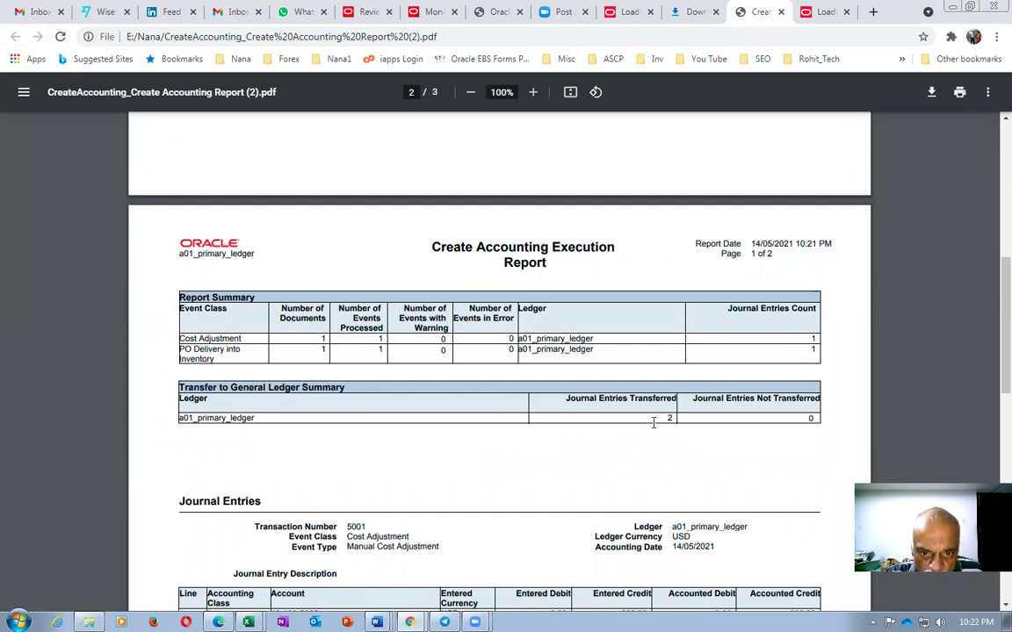
# Step: Read the journal entry lines for the Cost Adjustment and PO Delivery into Inventory transactions in the report
pyautogui.scroll(-3, 654, 422)
pyautogui.scroll(-4, 654, 423)
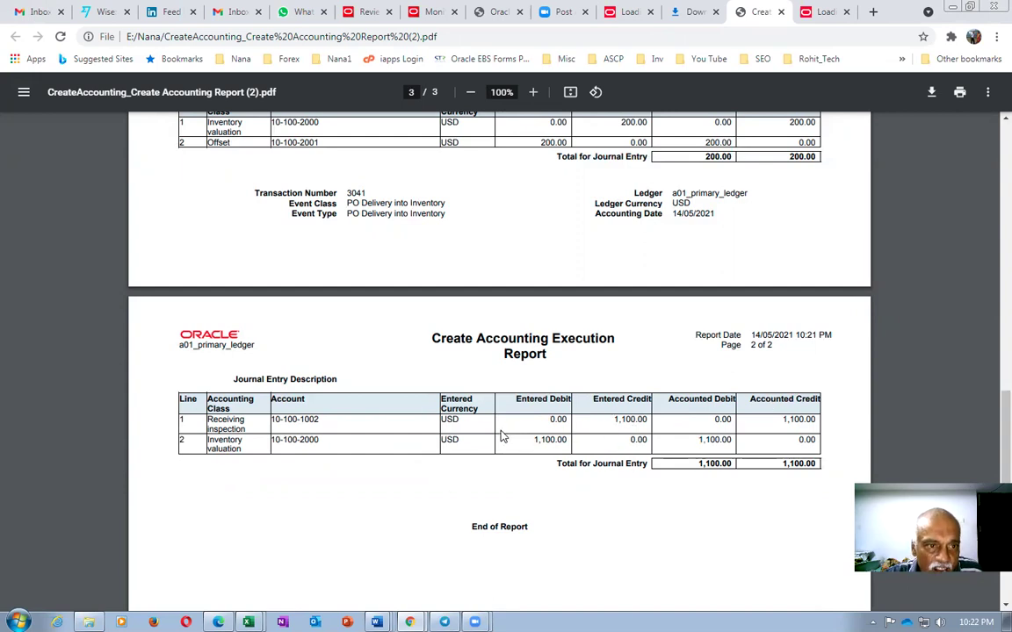
pyautogui.scroll(2, 502, 436)
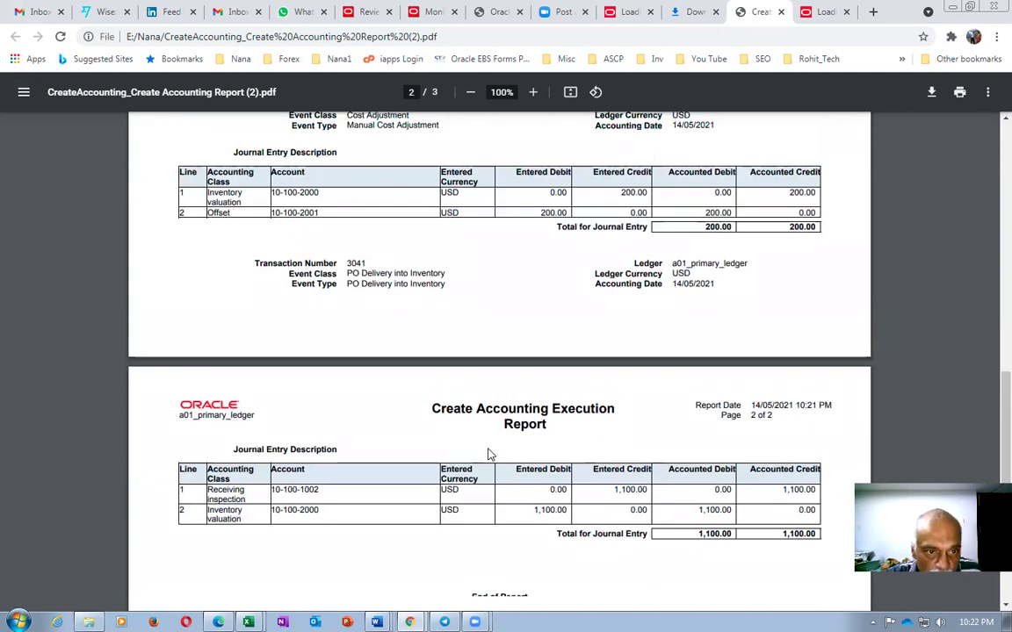
pyautogui.scroll(-4, 490, 455)
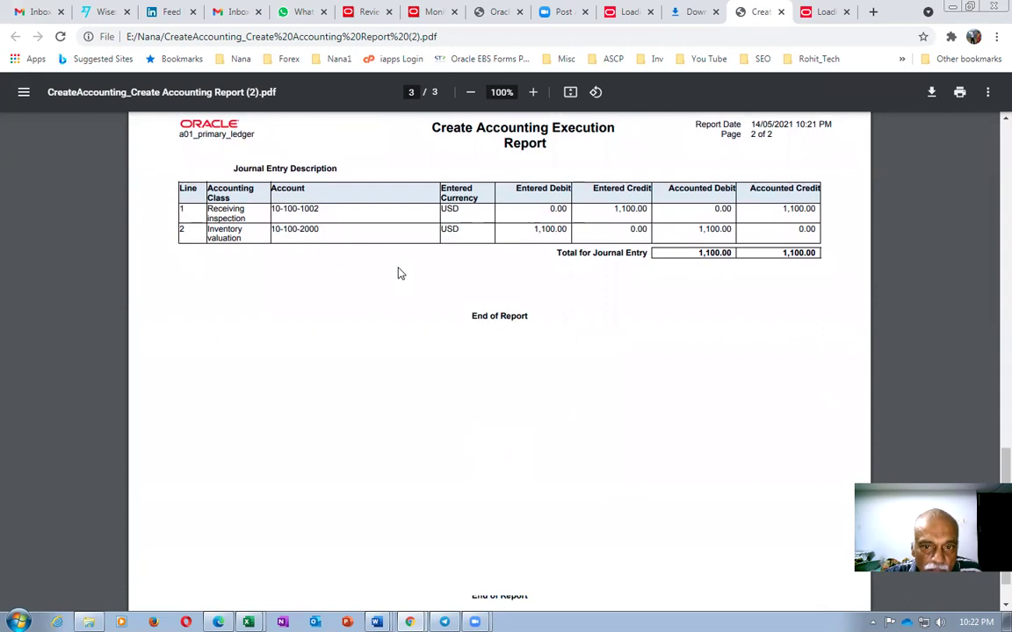
pyautogui.scroll(3, 505, 320)
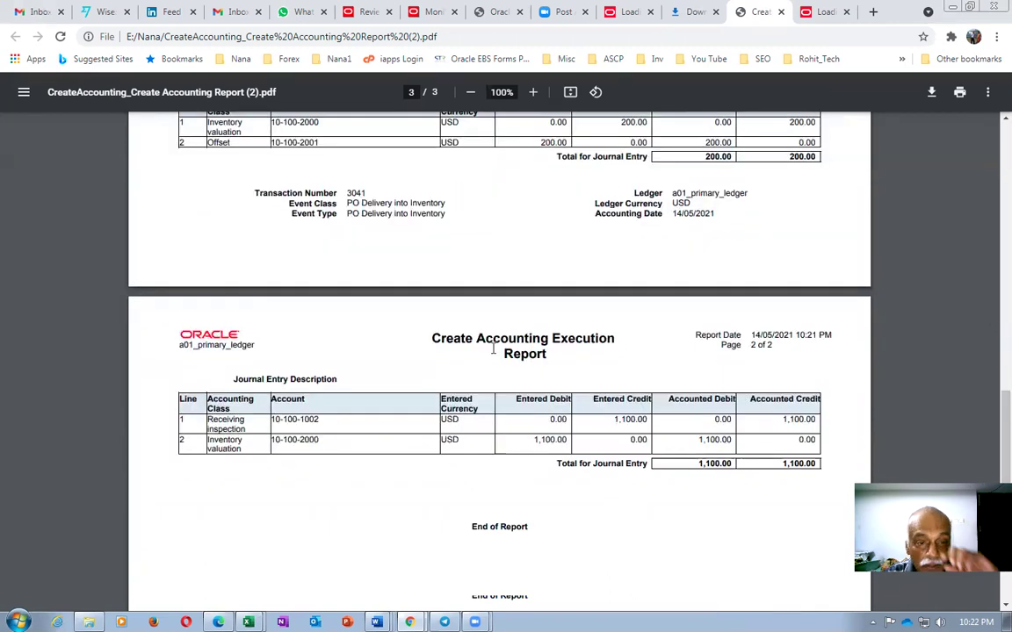
pyautogui.scroll(2, 493, 349)
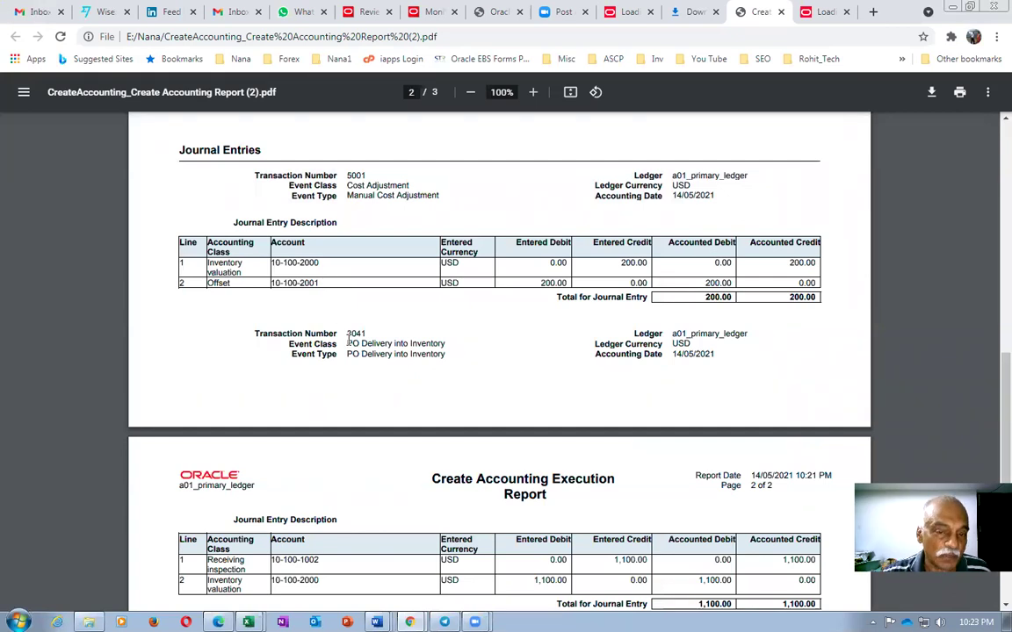
# Step: Compare the accounting classes and amounts of the cost adjustment entry with those of the PO delivery entry
pyautogui.moveTo(231, 263); pyautogui.dragTo(242, 273)
pyautogui.click(237, 286)
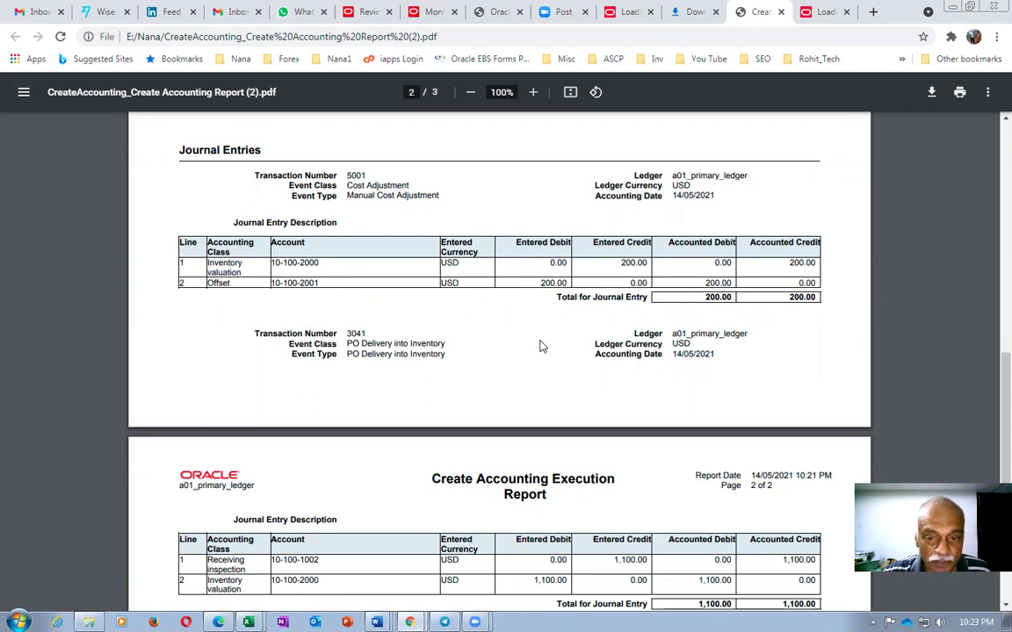
pyautogui.scroll(3, 541, 345)
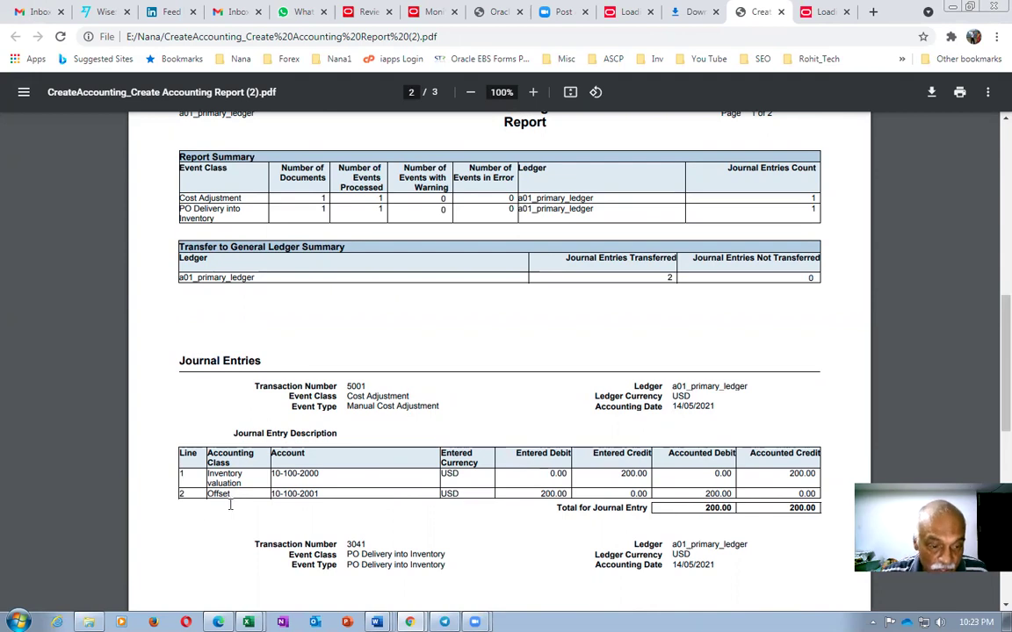
pyautogui.scroll(-3, 377, 481)
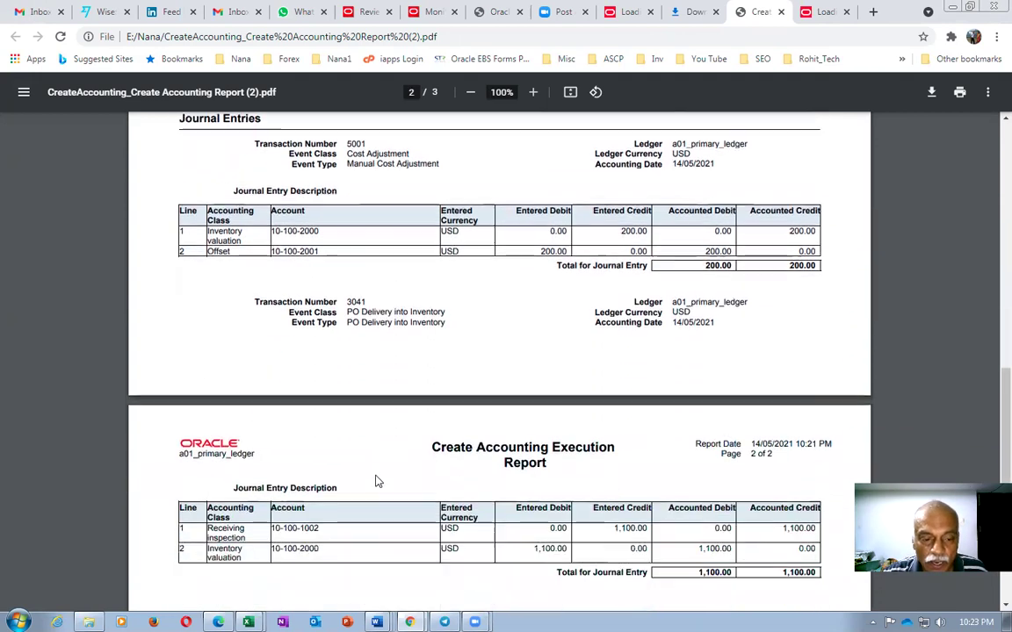
pyautogui.scroll(-3, 378, 481)
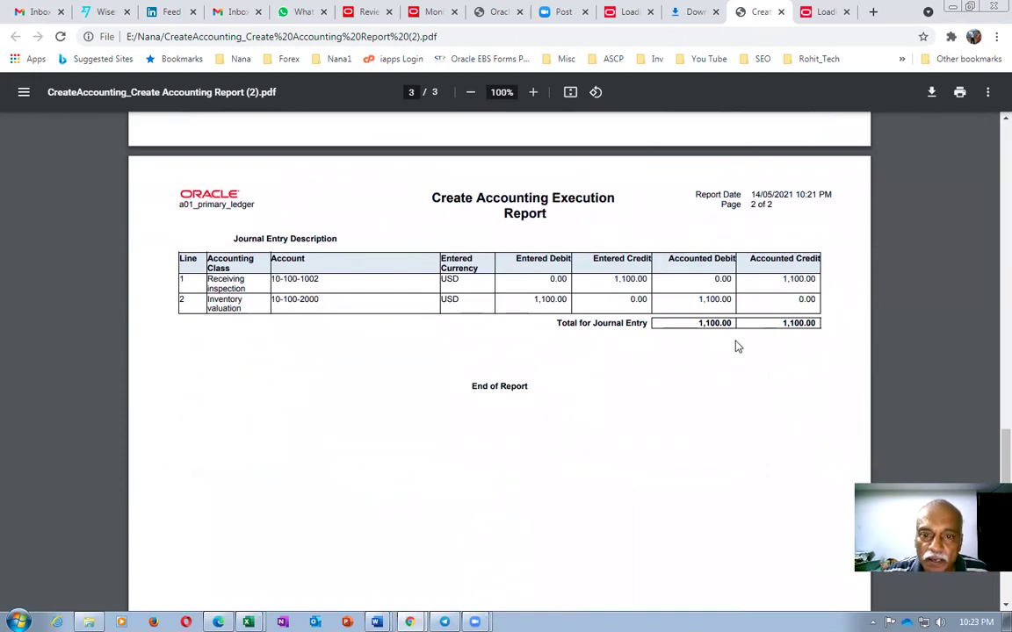
pyautogui.scroll(3, 198, 237)
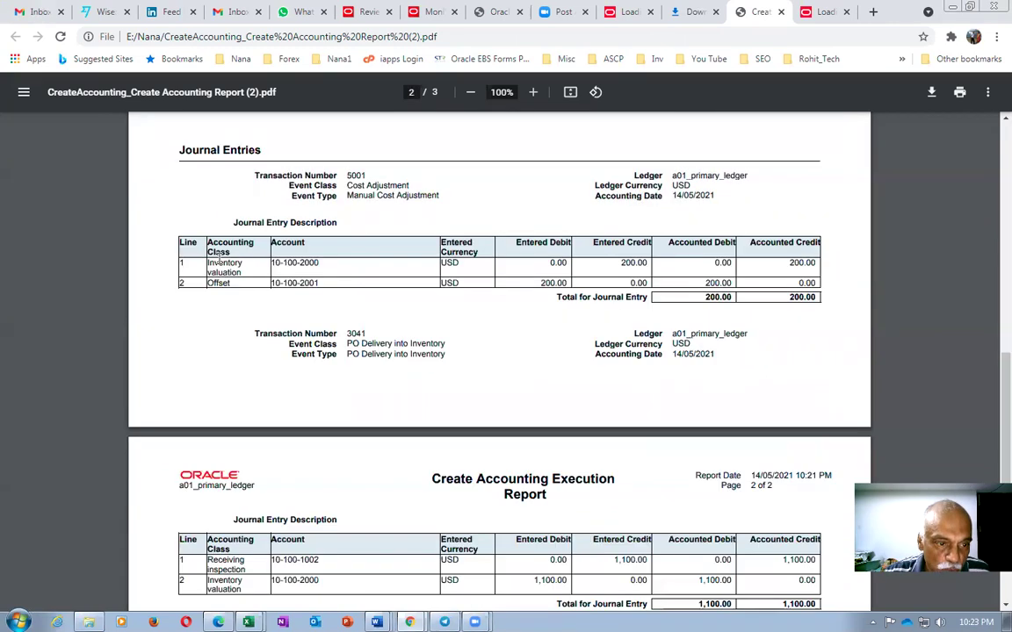
pyautogui.moveTo(214, 261); pyautogui.dragTo(234, 283)
pyautogui.scroll(2, 241, 316)
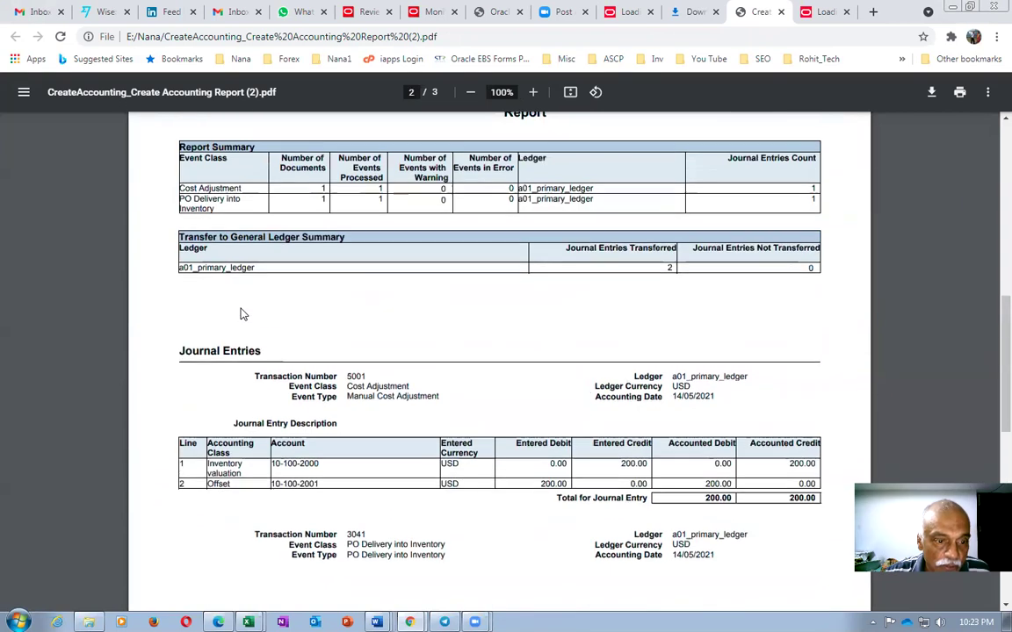
pyautogui.scroll(-5, 242, 314)
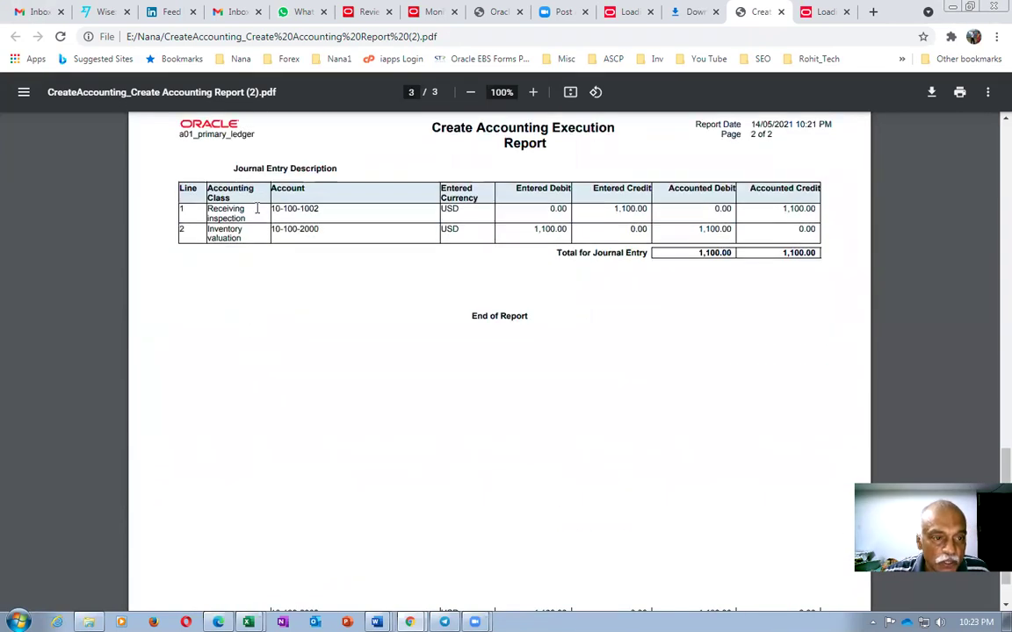
pyautogui.moveTo(238, 213); pyautogui.dragTo(276, 260)
pyautogui.click(352, 332)
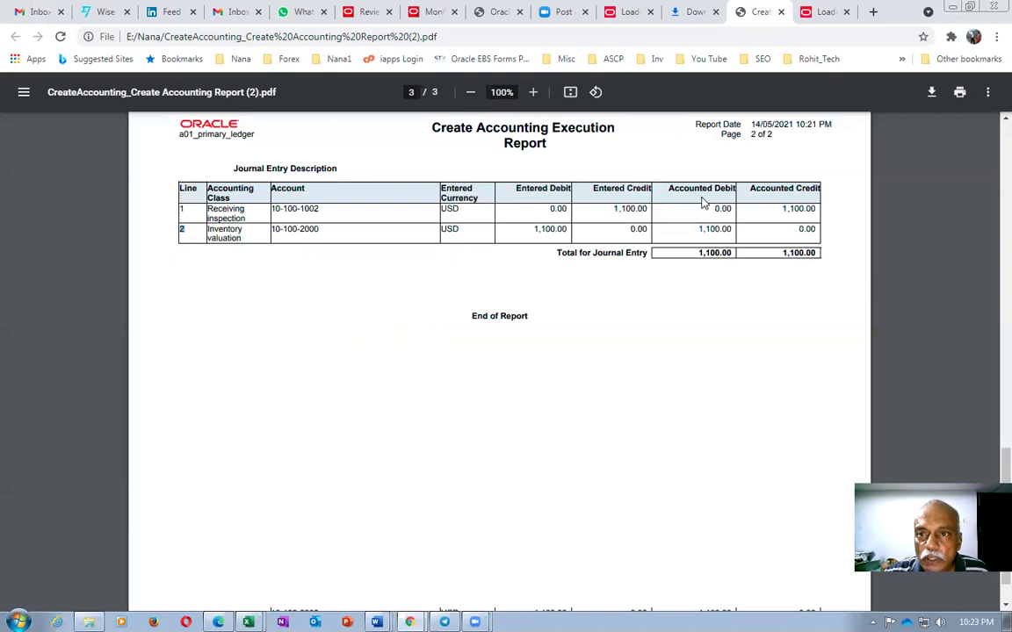
# Step: Close the report PDF and the downloads page, and return to the Scheduled Processes overview
pyautogui.click(781, 12)
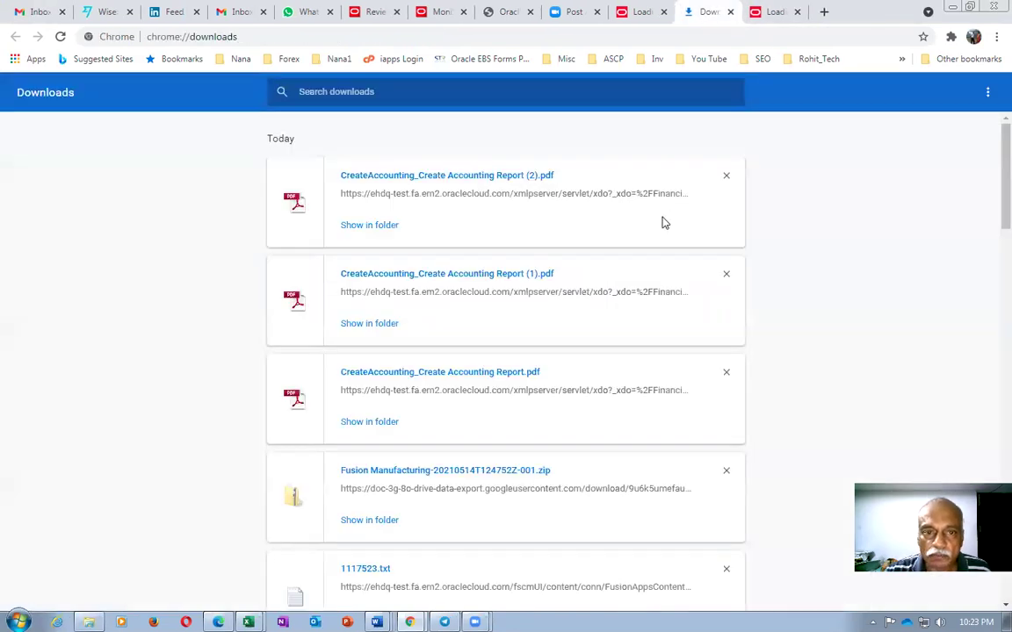
pyautogui.click(774, 12)
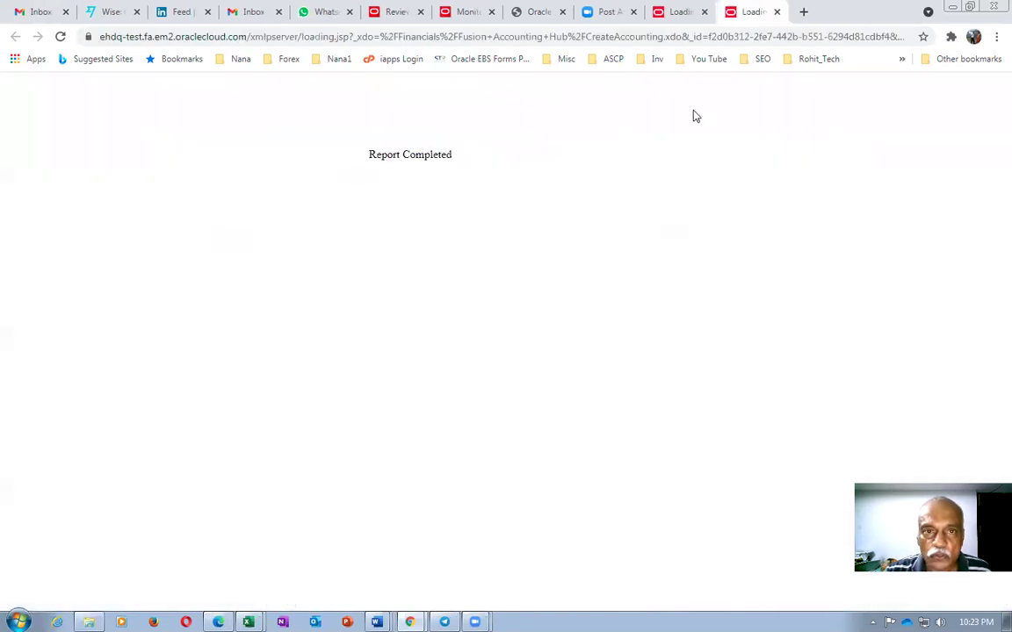
pyautogui.click(470, 14)
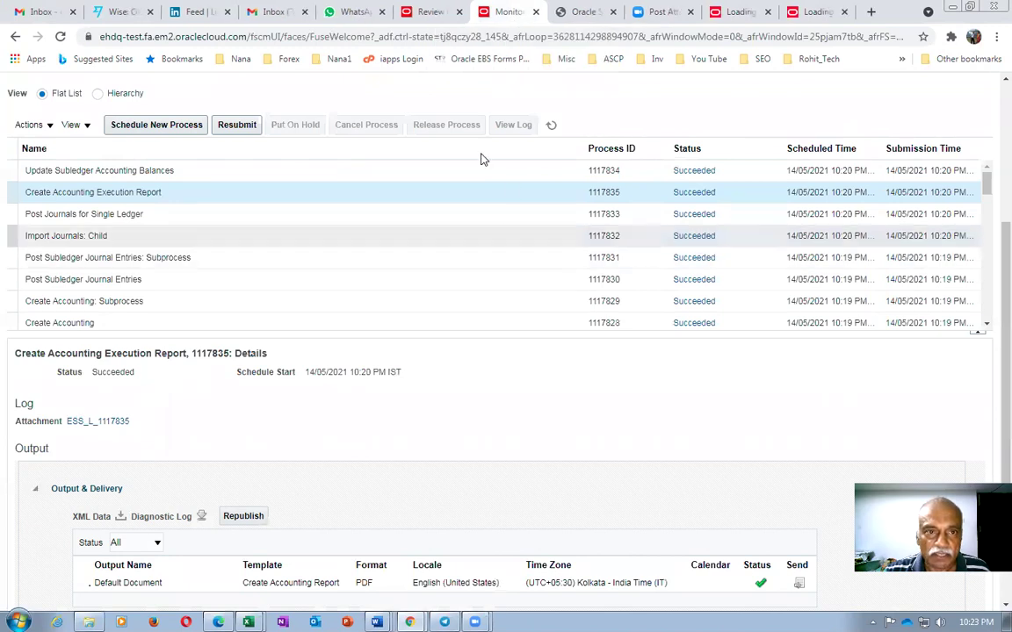
# Step: Rerun the cost transaction search for item a016_cost_test in Review Cost Accounting Distributions and check the accounting status
pyautogui.click(432, 13)
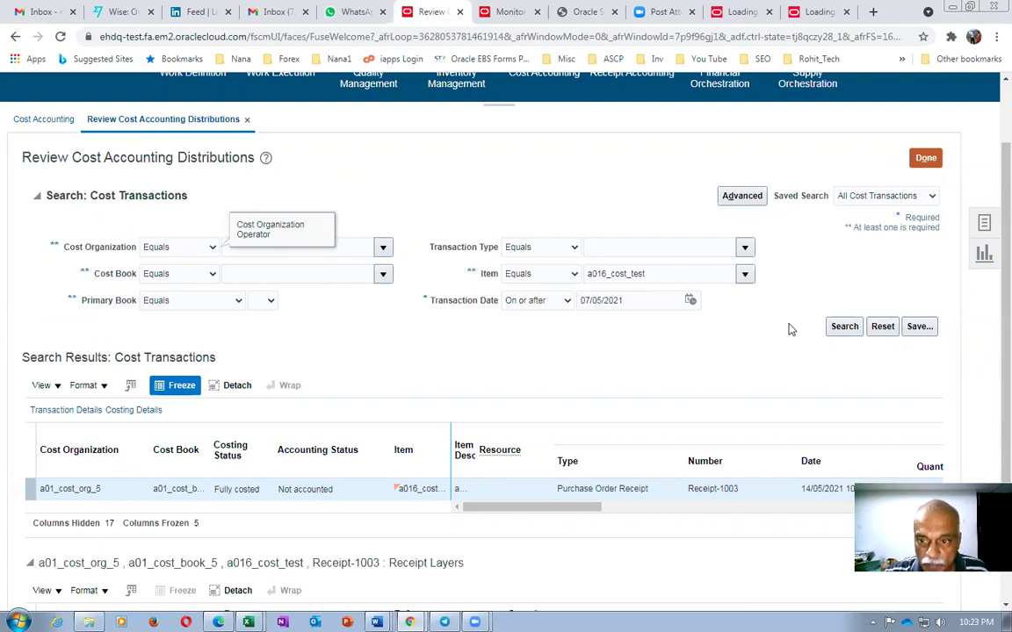
pyautogui.click(843, 327)
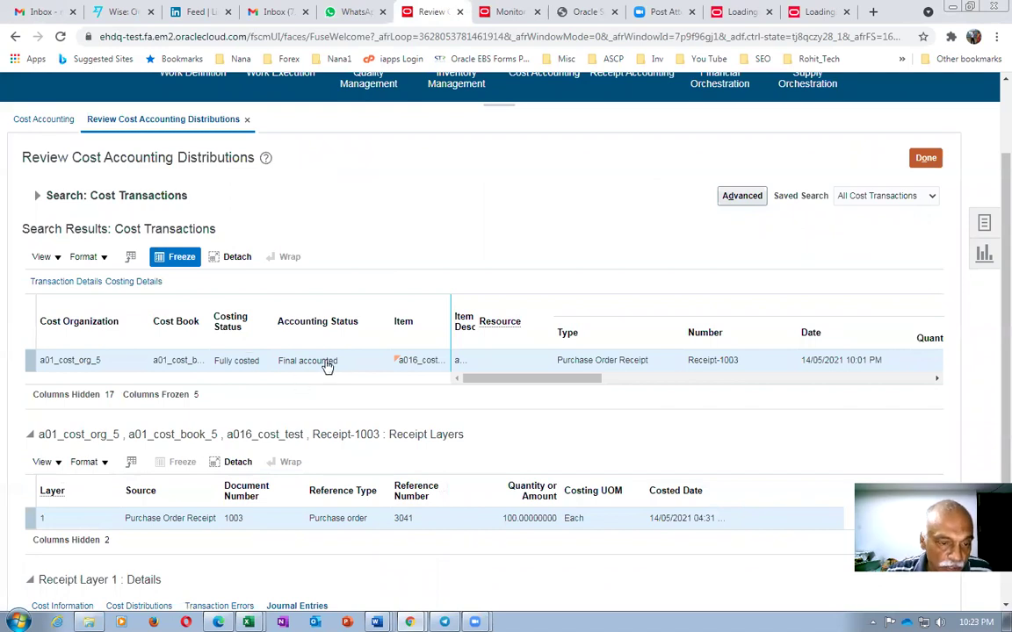
pyautogui.scroll(-1, 452, 285)
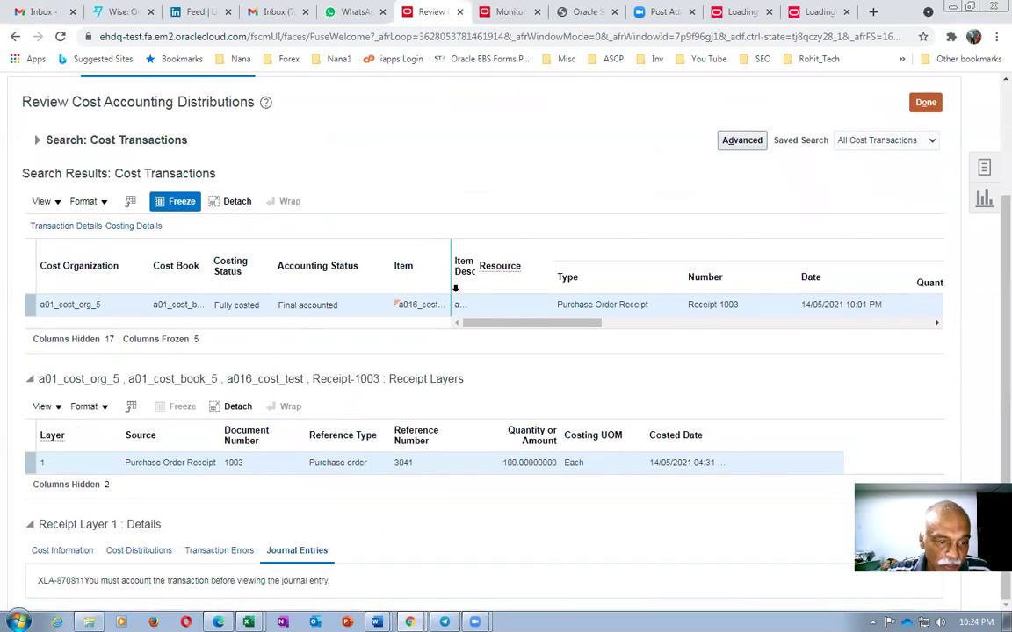
# Step: Review the cost information, cost distributions, transaction errors and journal entries of receipt layer 1 for Receipt-1003
pyautogui.click(46, 550)
pyautogui.scroll(-1, 83, 559)
pyautogui.scroll(-1, 153, 476)
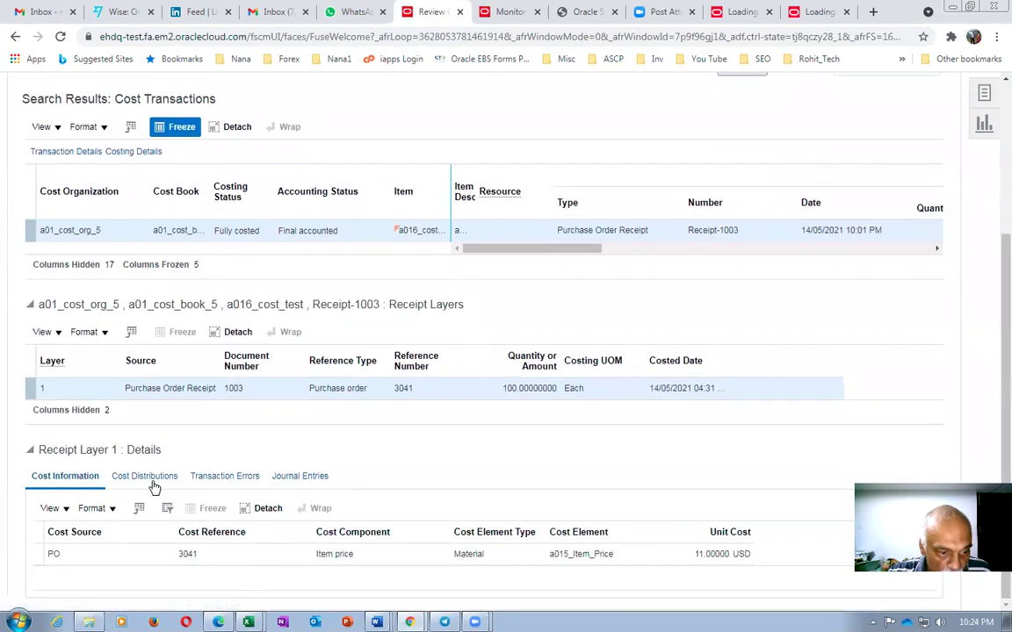
pyautogui.click(154, 481)
pyautogui.click(221, 476)
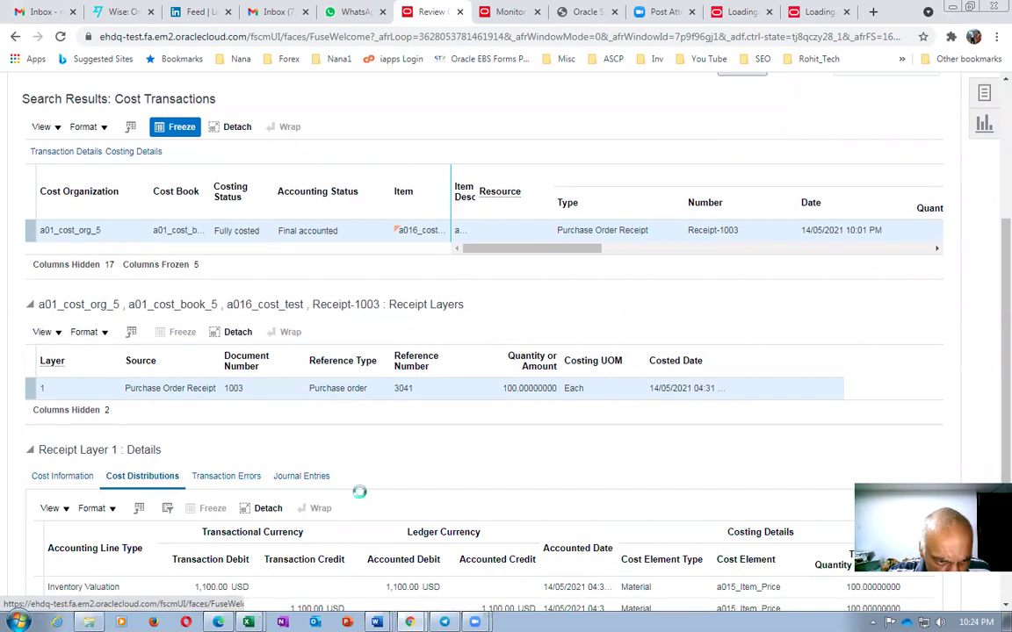
pyautogui.click(318, 489)
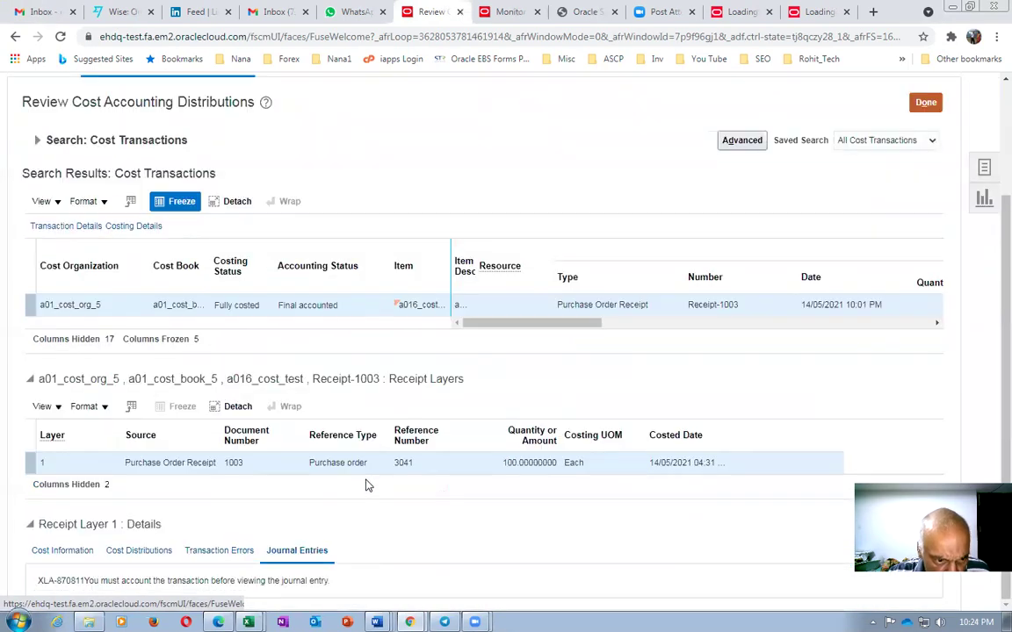
# Step: Reopen Review Cost Accounting Distributions from the Cost Accounting work area and search for the cost transactions of item a016_cost_test
pyautogui.click(924, 104)
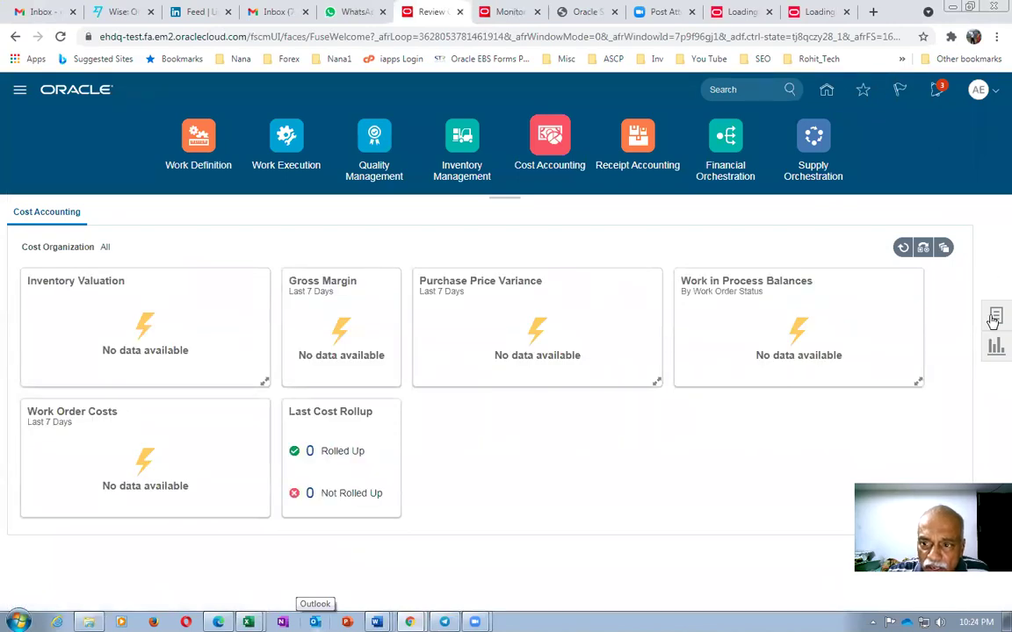
pyautogui.click(993, 318)
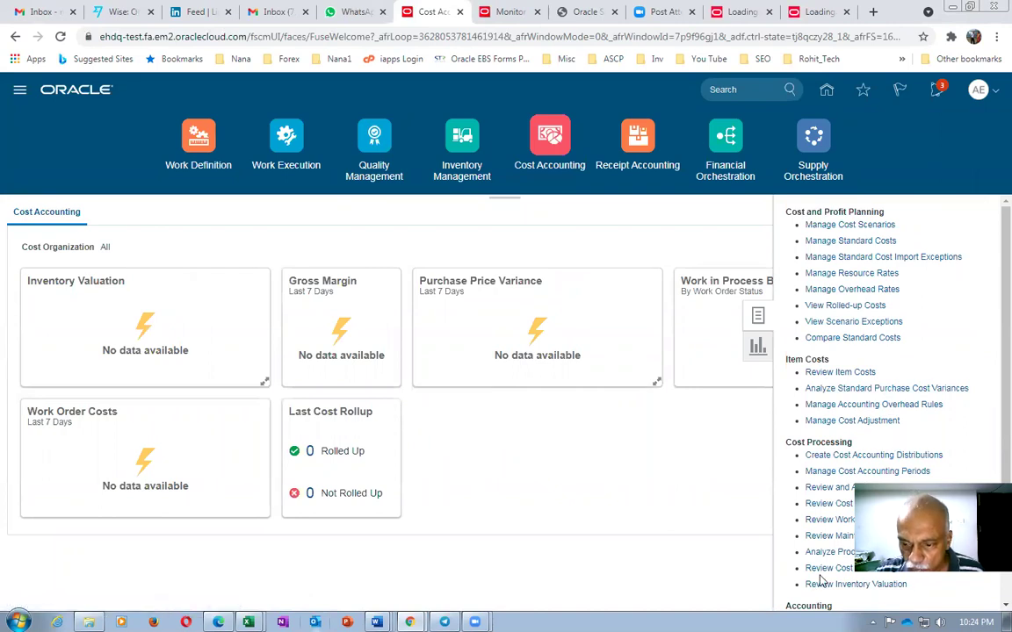
pyautogui.click(830, 568)
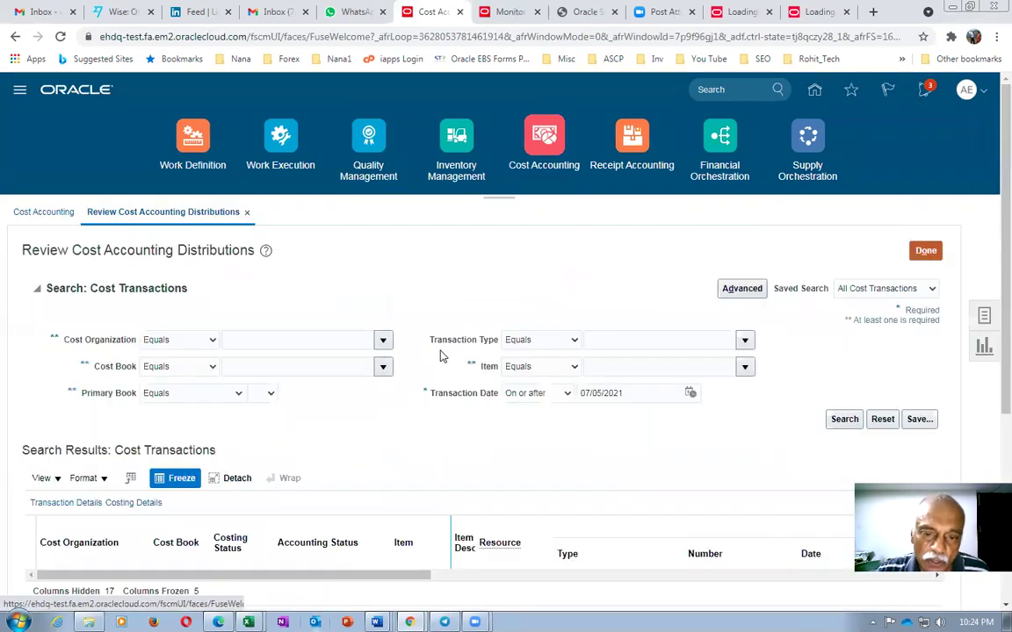
pyautogui.click(636, 366)
pyautogui.write('a016_co')
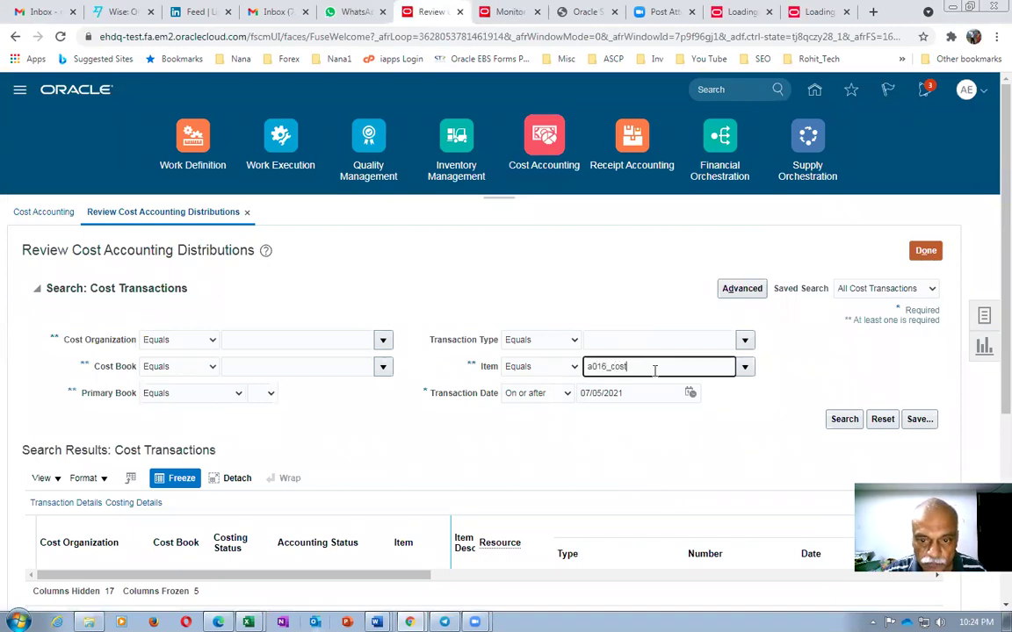
pyautogui.write('st')
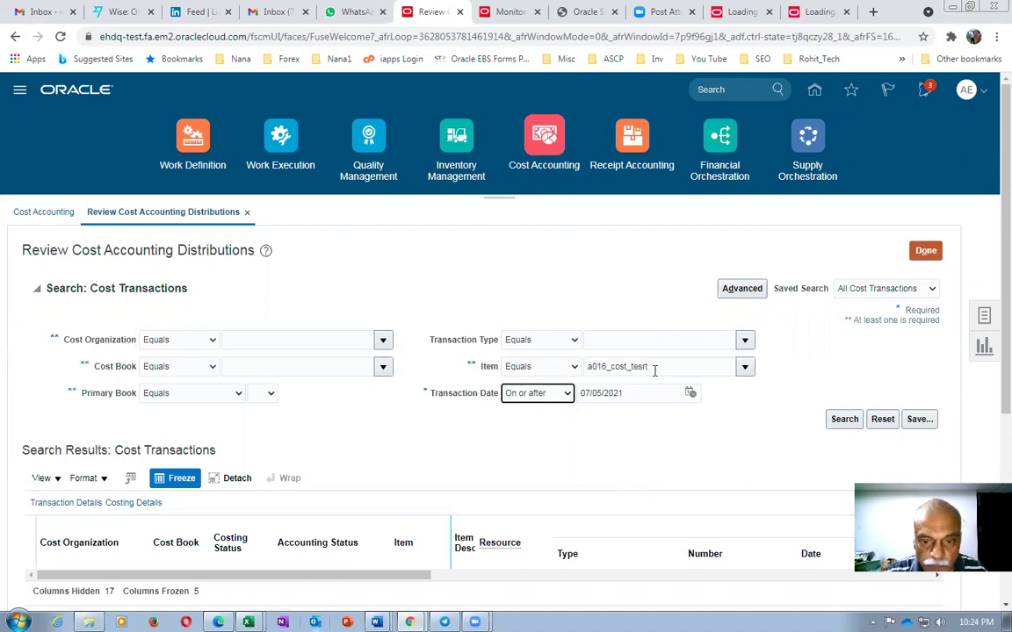
pyautogui.press('Tab')
pyautogui.click(601, 424)
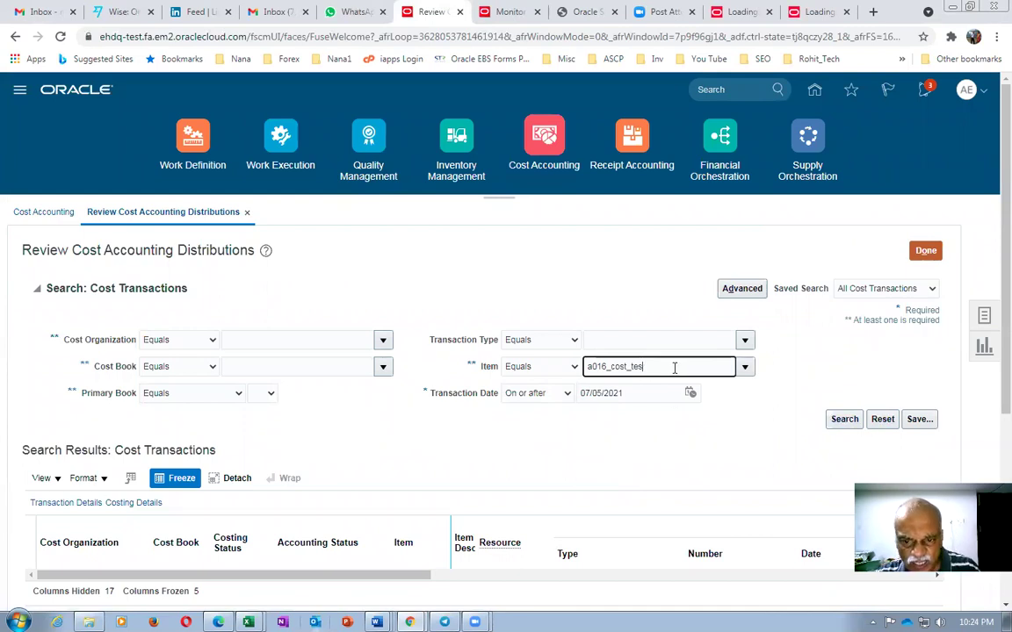
pyautogui.click(843, 419)
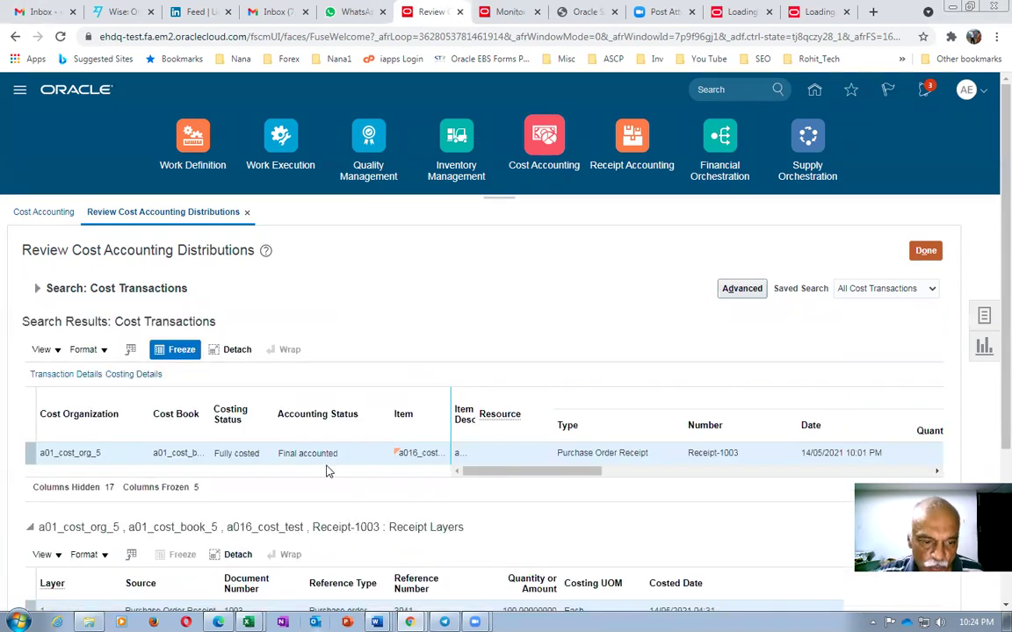
# Step: Review the journal entries of receipt layer 1 for Receipt-1003, including the journal batch and GL transfer details of both lines
pyautogui.scroll(-5, 317, 474)
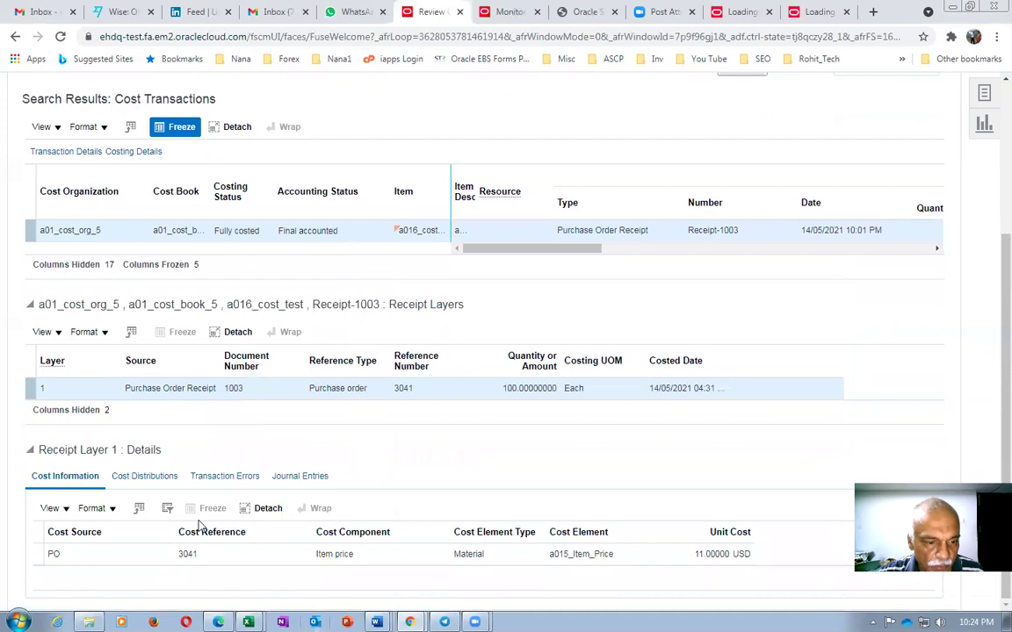
pyautogui.click(301, 477)
pyautogui.scroll(-2, 302, 481)
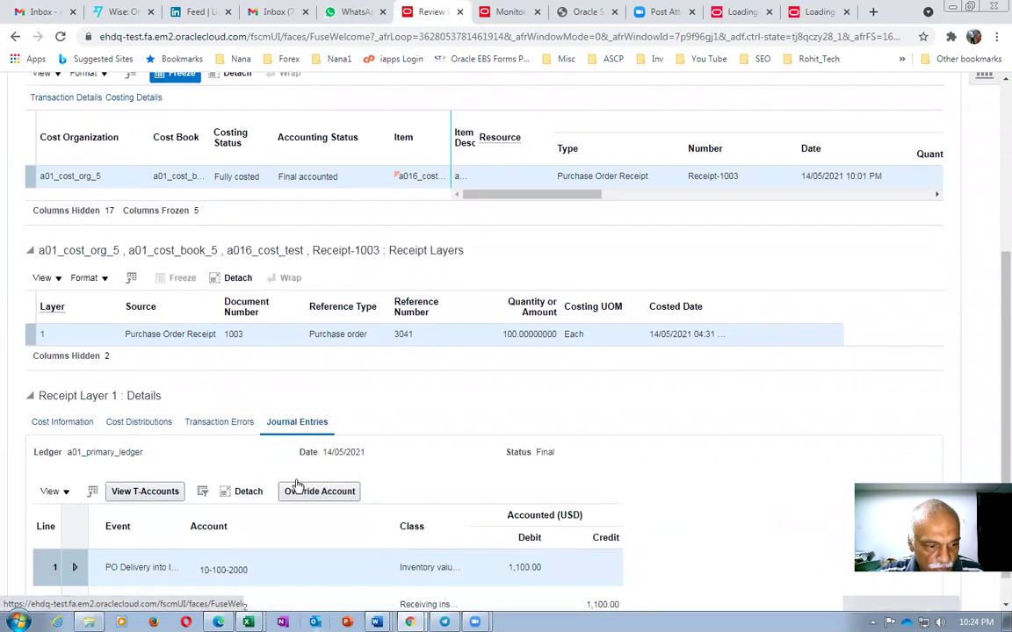
pyautogui.click(75, 534)
pyautogui.scroll(-2, 376, 467)
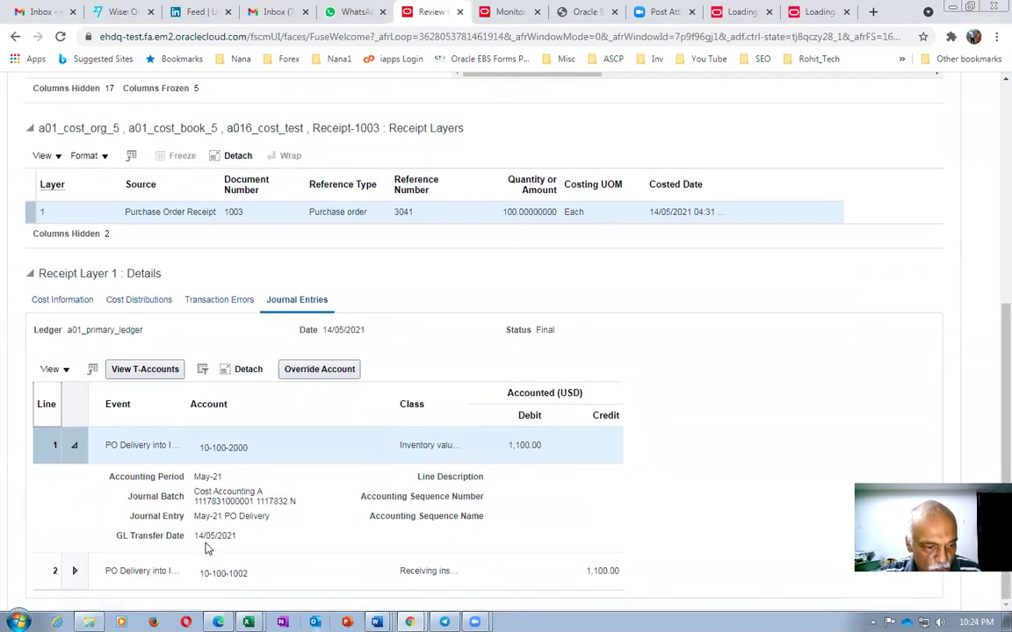
pyautogui.click(74, 571)
pyautogui.scroll(-2, 317, 528)
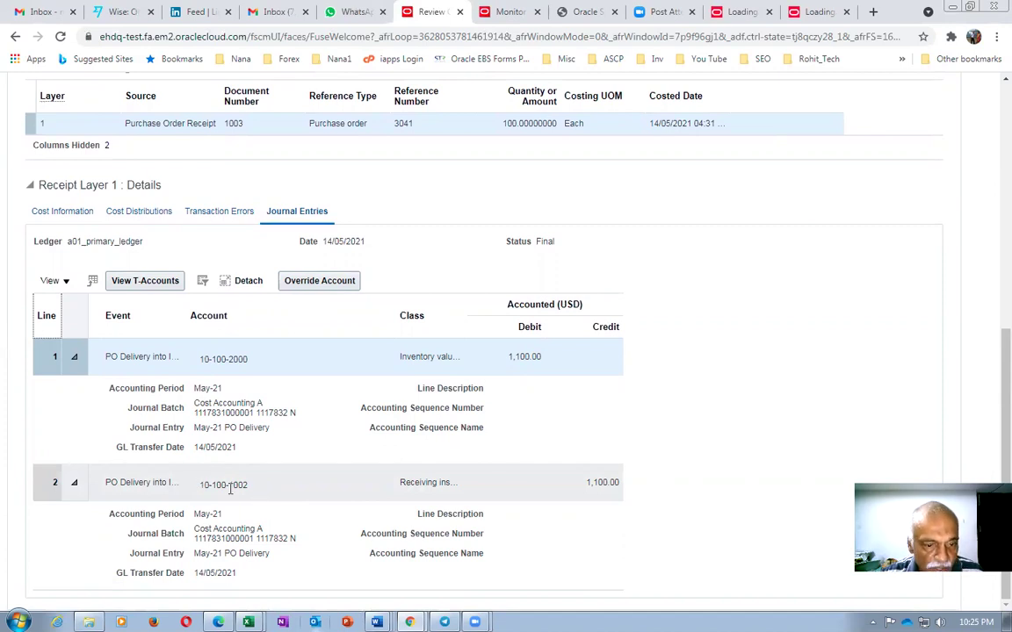
pyautogui.moveTo(280, 490)
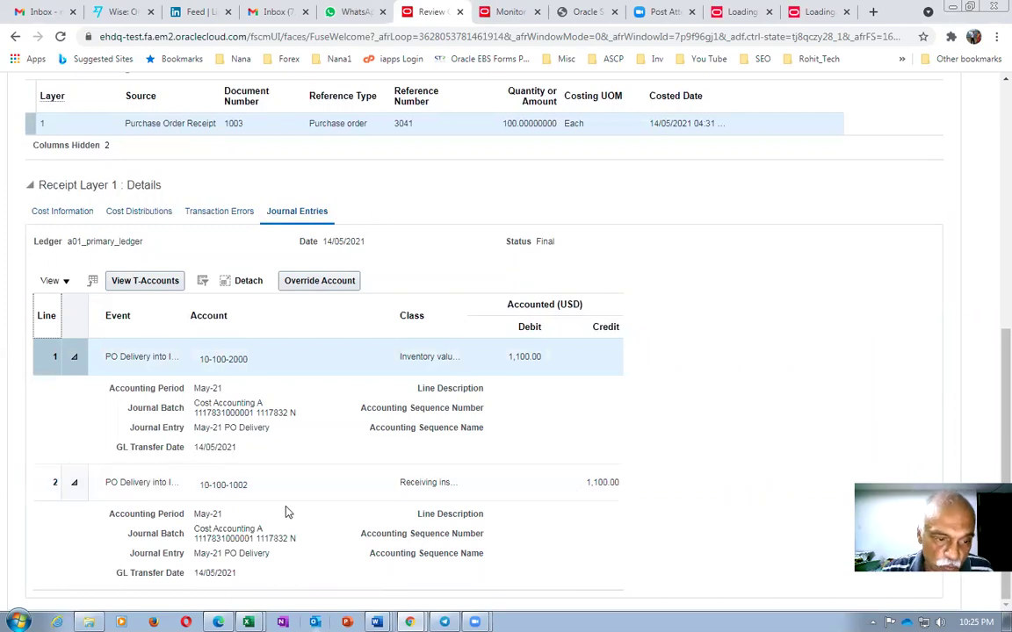
pyautogui.scroll(6, 668, 446)
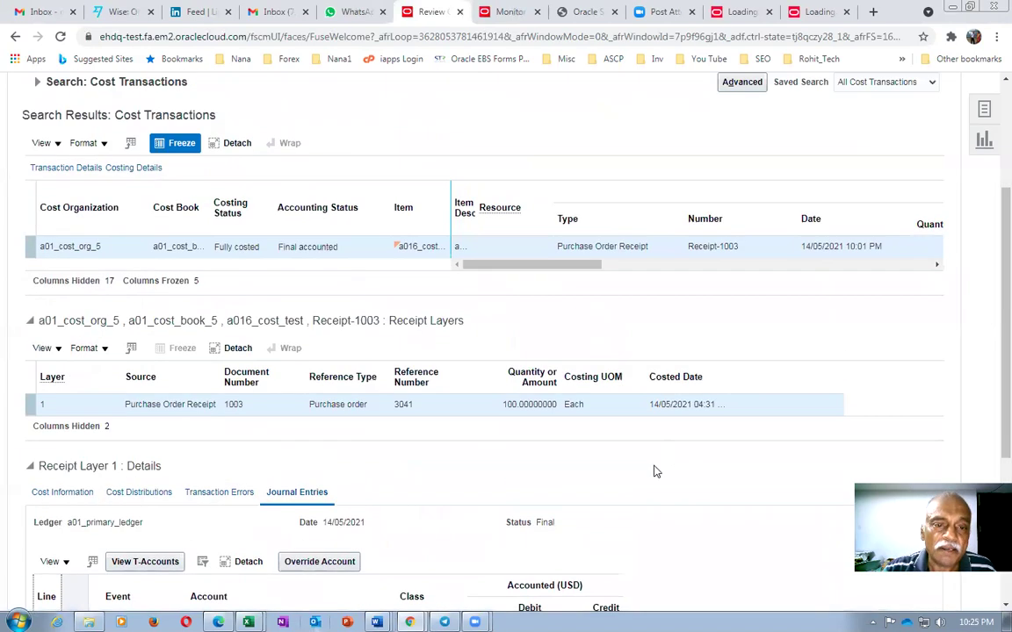
# Step: Leave the distributions review and look up the current cost of item a016_cost_test in Review Item Costs
pyautogui.click(924, 250)
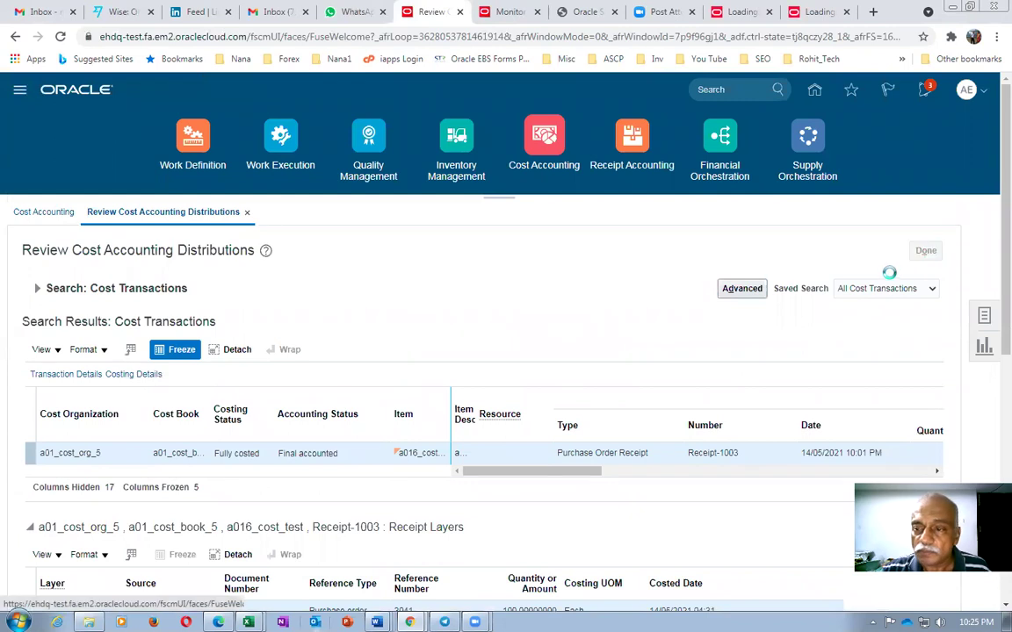
pyautogui.click(995, 317)
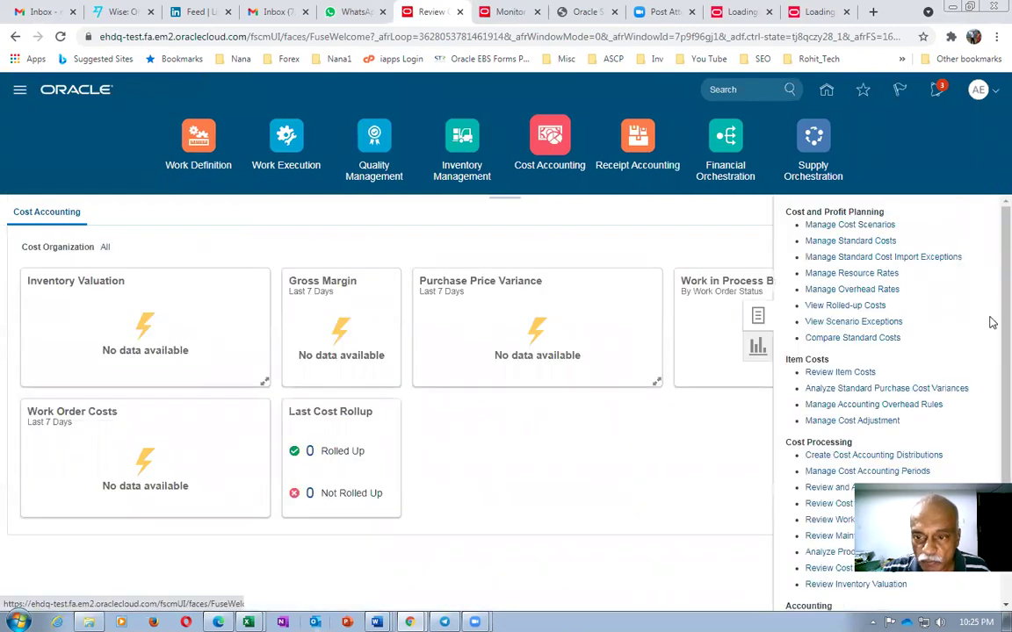
pyautogui.click(870, 376)
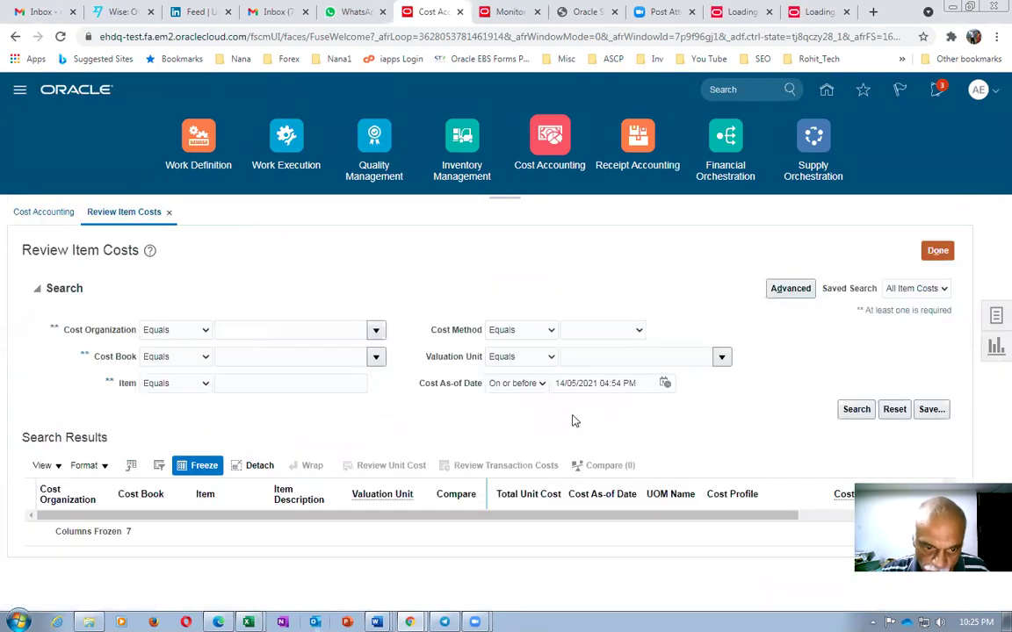
pyautogui.click(330, 383)
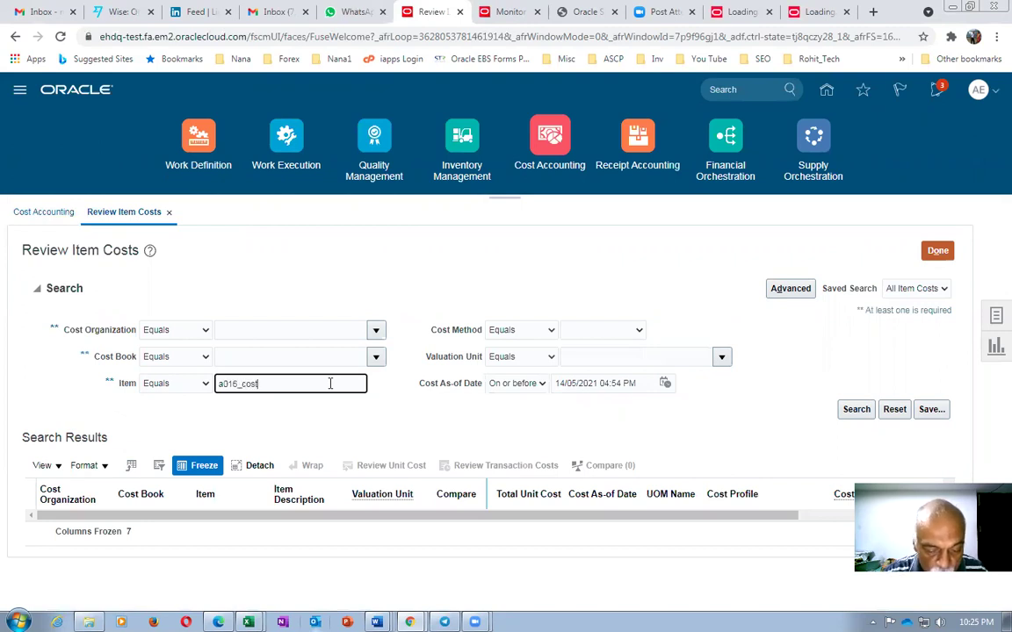
pyautogui.write('a016_cost_test')
pyautogui.press('Tab')
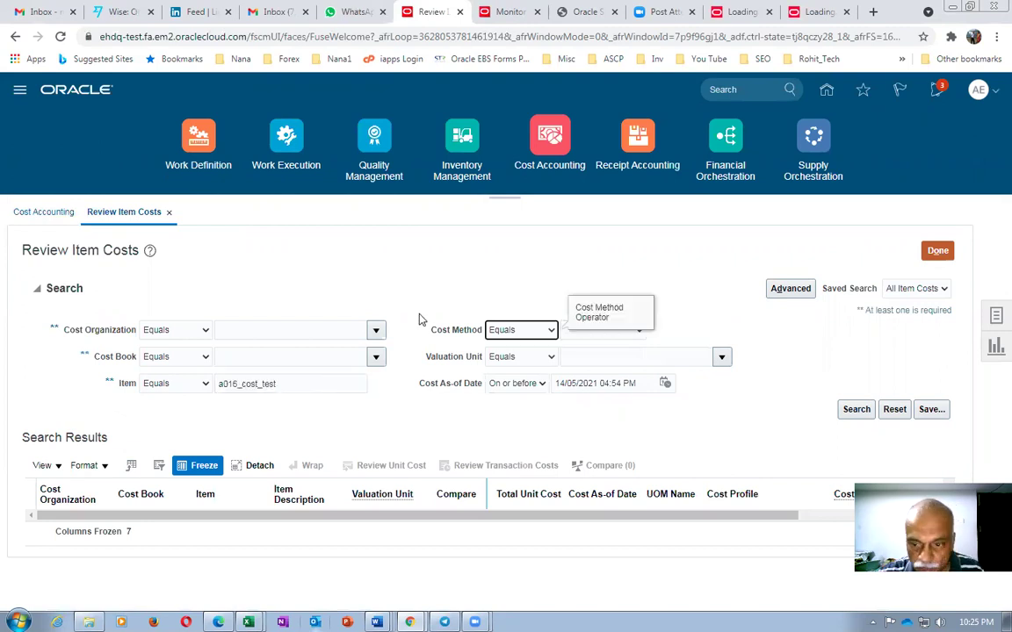
pyautogui.click(845, 411)
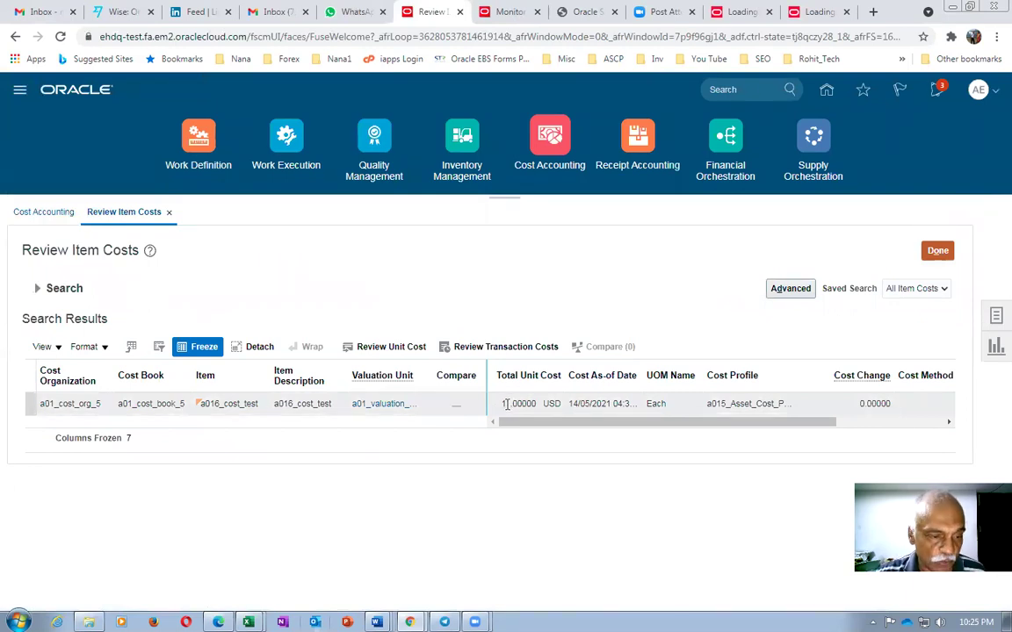
# Step: Close the item cost review and start creating a cost adjustment of type Perpetual Average Item Cost
pyautogui.click(948, 252)
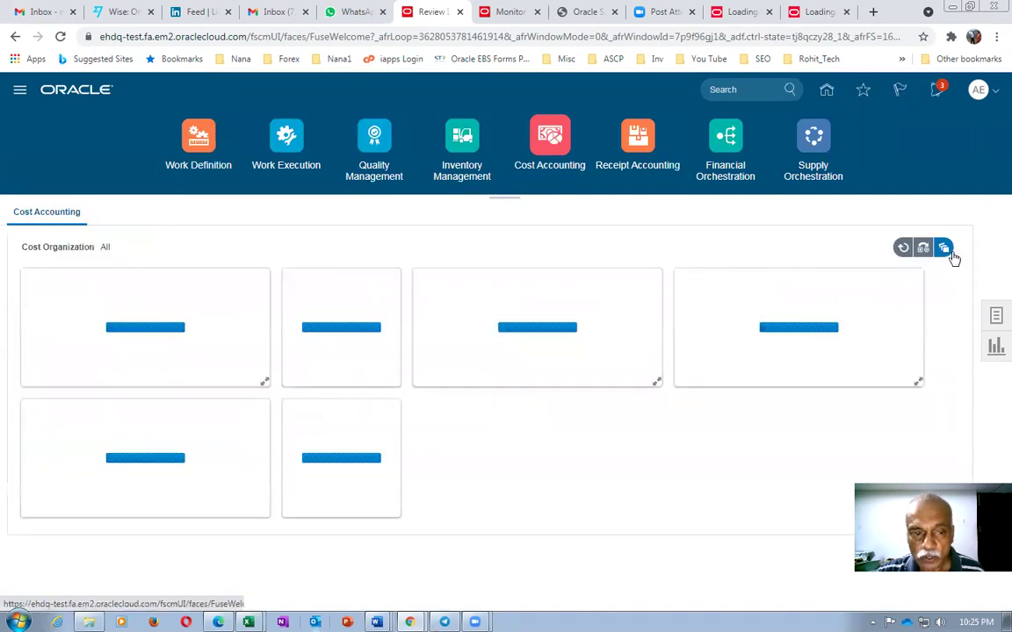
pyautogui.click(995, 316)
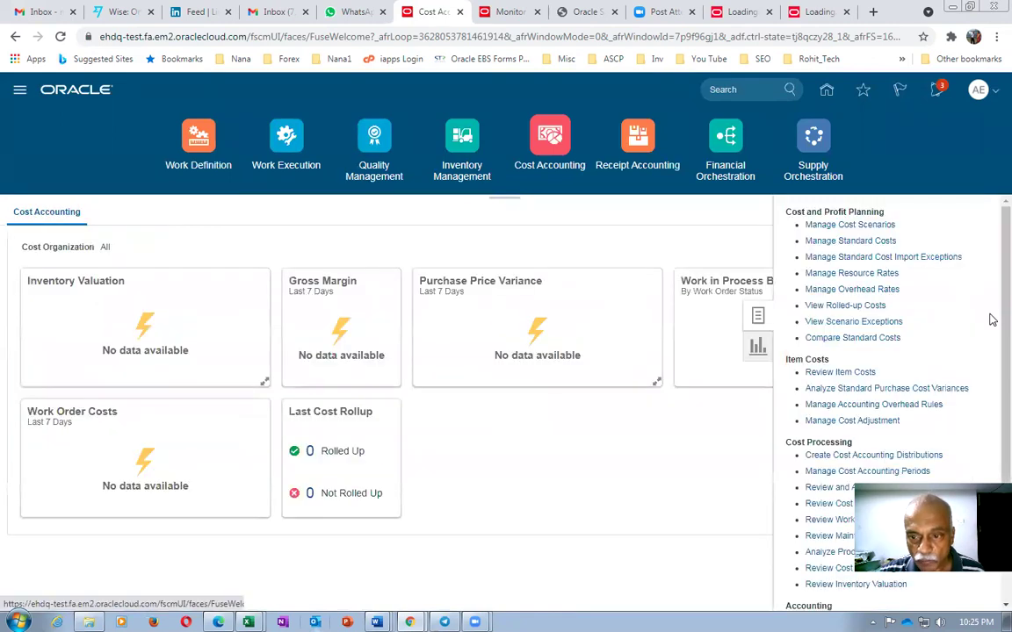
pyautogui.click(839, 420)
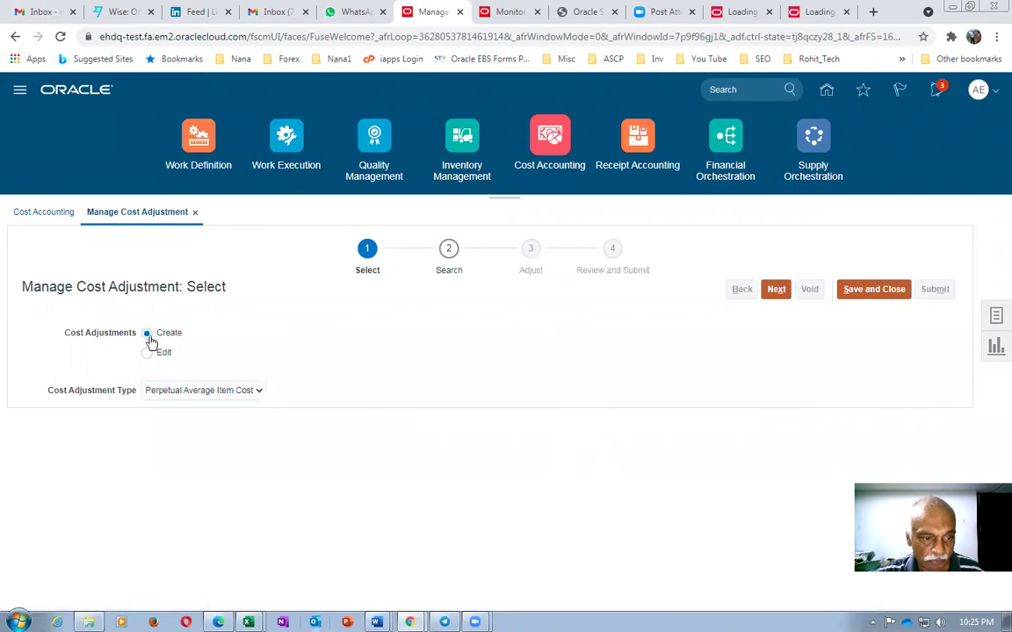
pyautogui.click(776, 289)
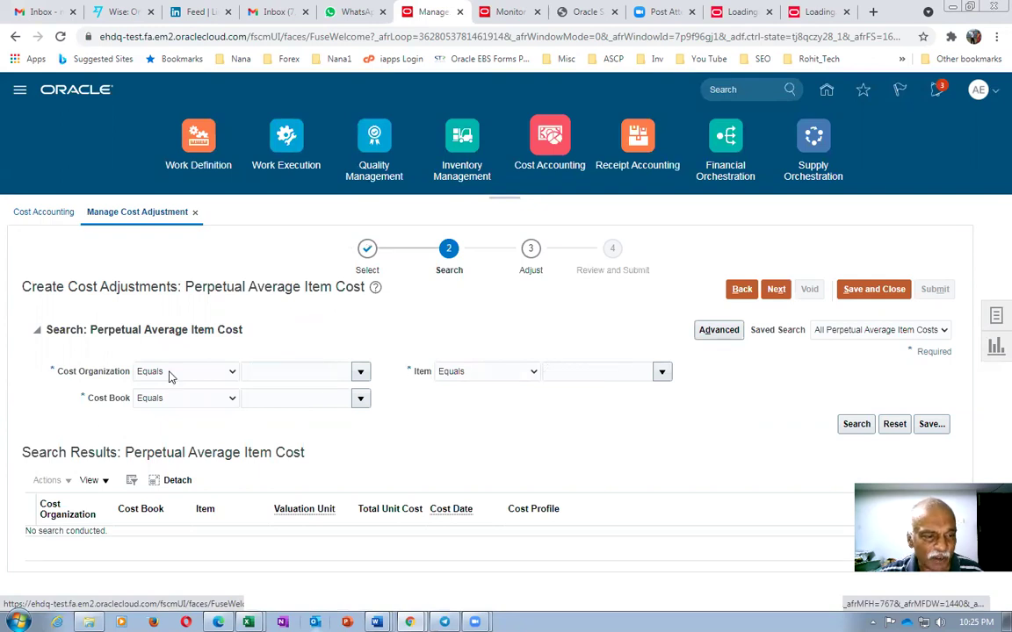
# Step: Set the cost organization of the adjustment search to a01_cost_org_5 by looking it up with a01
pyautogui.click(295, 374)
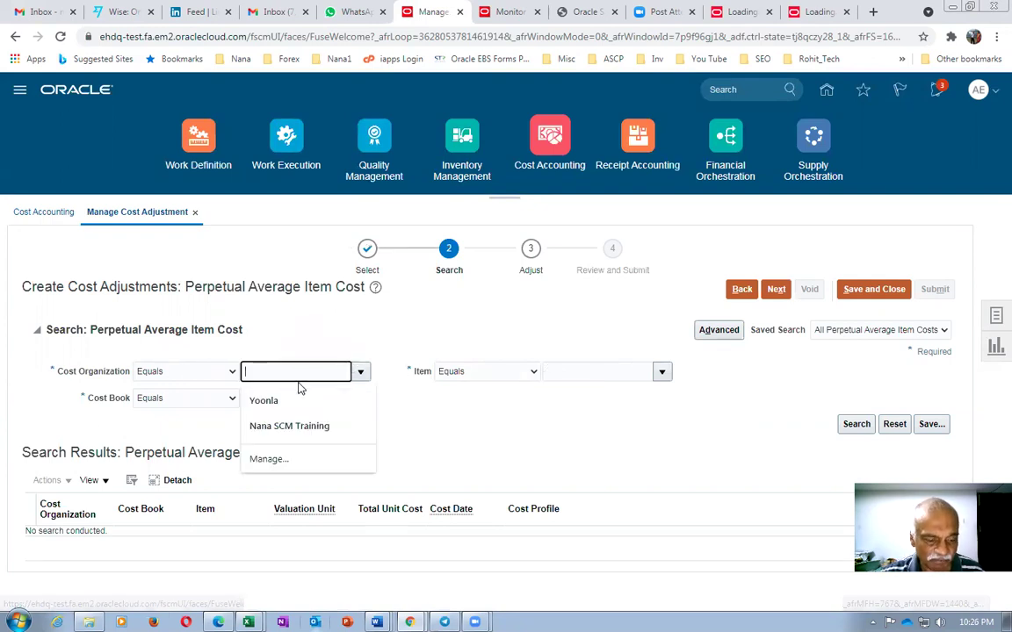
pyautogui.write('a016')
pyautogui.press('Tab')
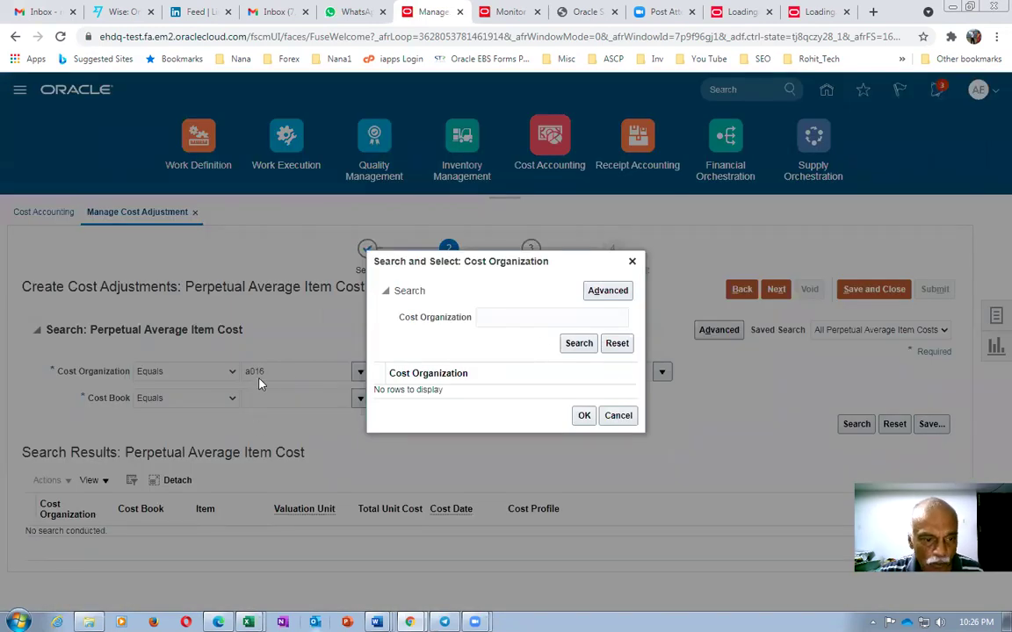
pyautogui.click(542, 316)
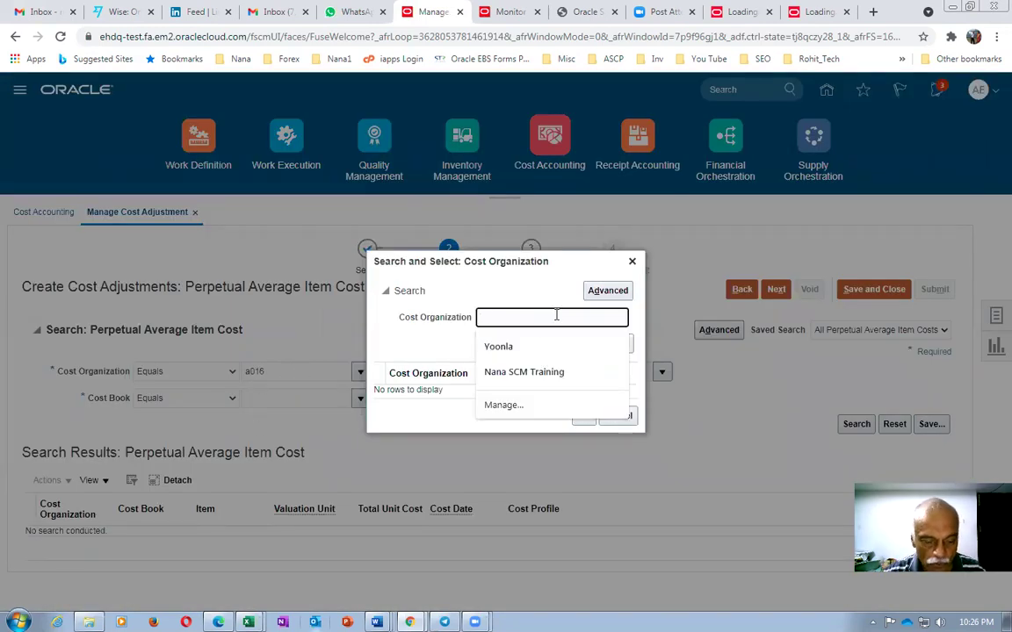
pyautogui.write('a01')
pyautogui.click(569, 344)
pyautogui.click(538, 317)
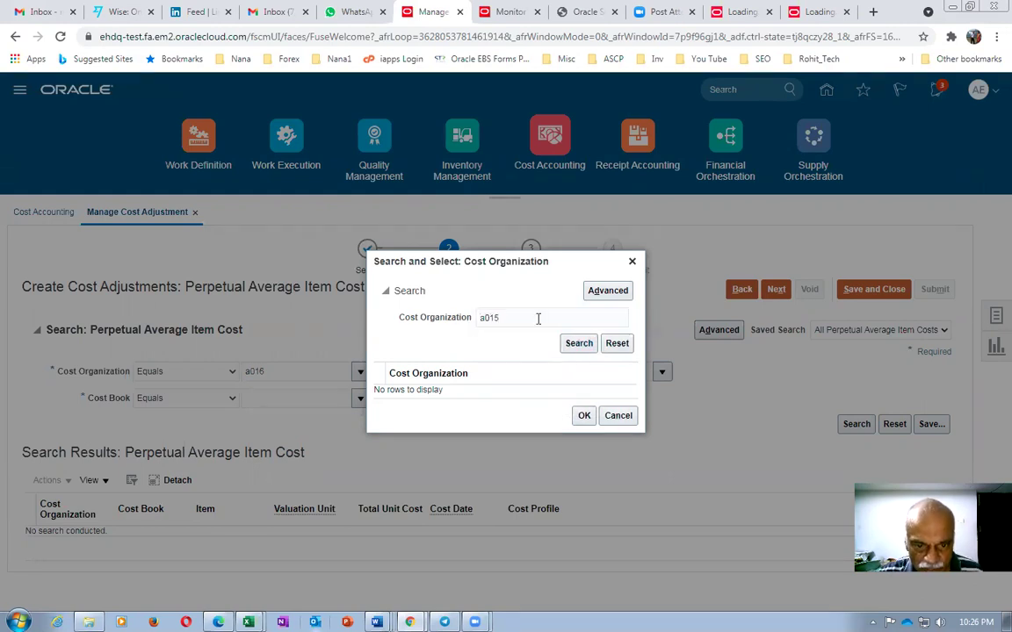
pyautogui.click(578, 344)
pyautogui.click(508, 404)
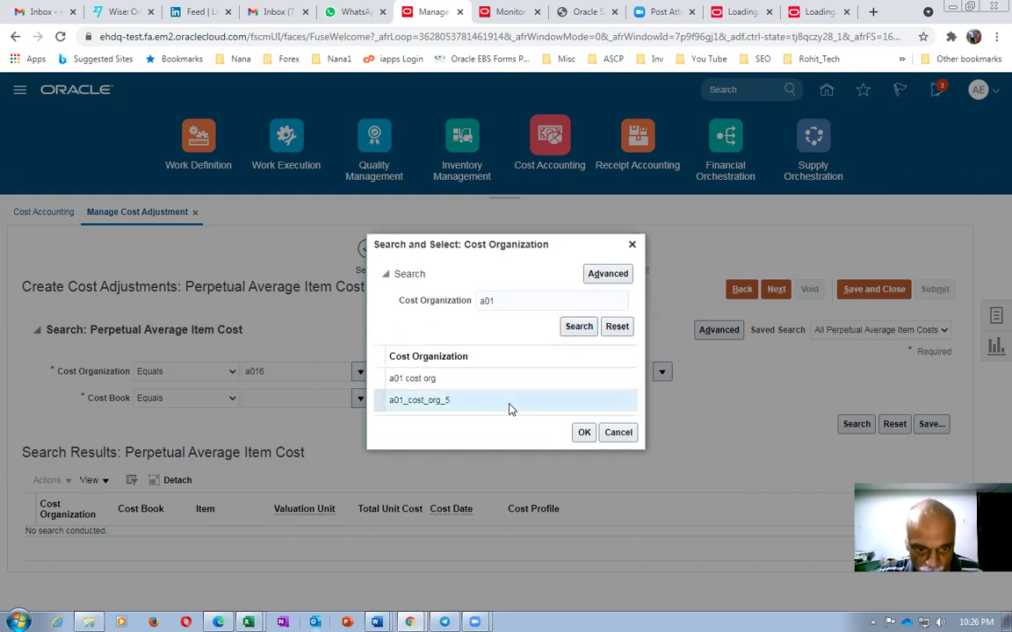
pyautogui.click(586, 433)
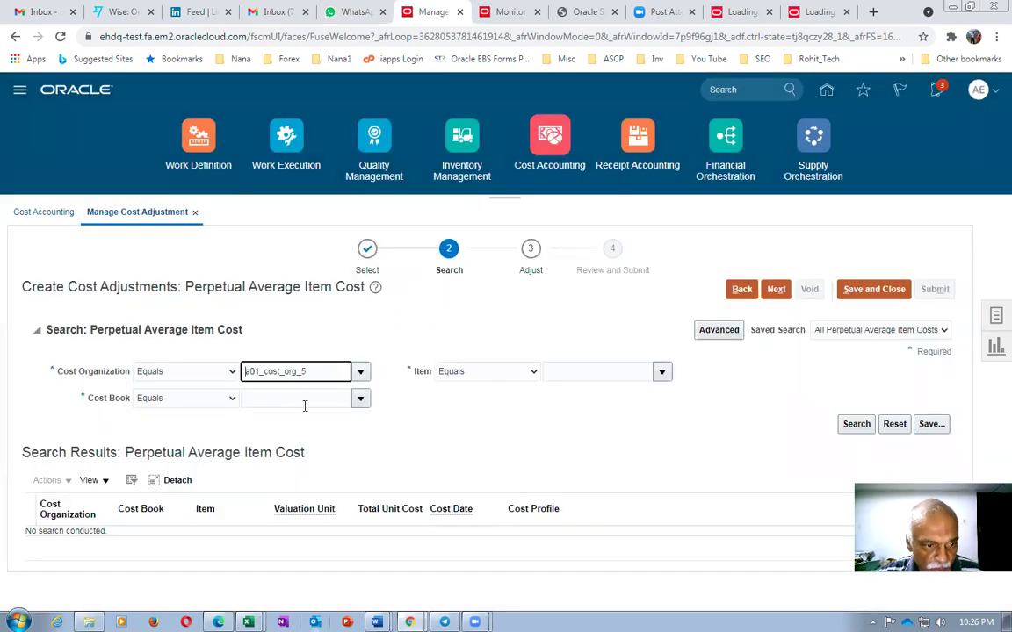
# Step: Set the cost book of the adjustment search to a01_cost_book_5 by looking it up with a01
pyautogui.click(304, 402)
pyautogui.write('a01')
pyautogui.press('Tab')
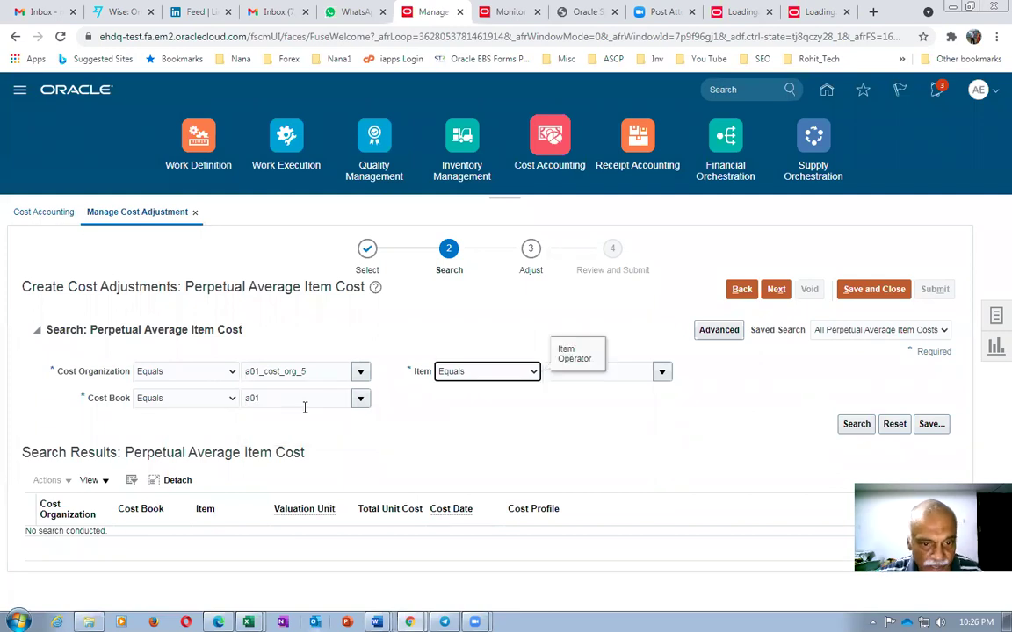
pyautogui.click(440, 412)
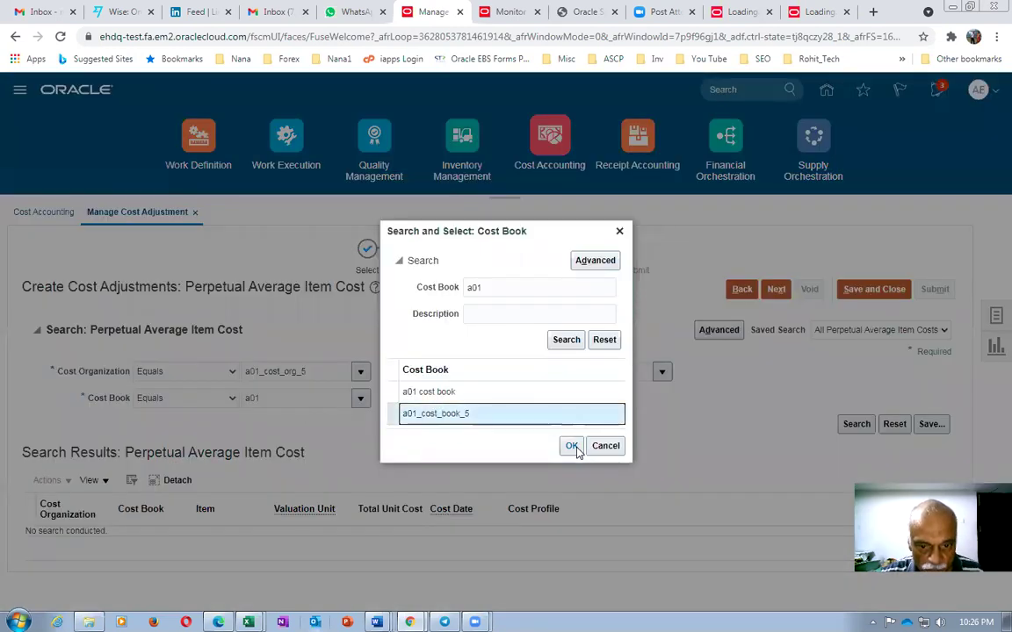
pyautogui.click(571, 445)
# Step: Search for the perpetual average cost of item a016_cost_test and proceed to the Adjust stage
pyautogui.click(579, 373)
pyautogui.write('a016_c')
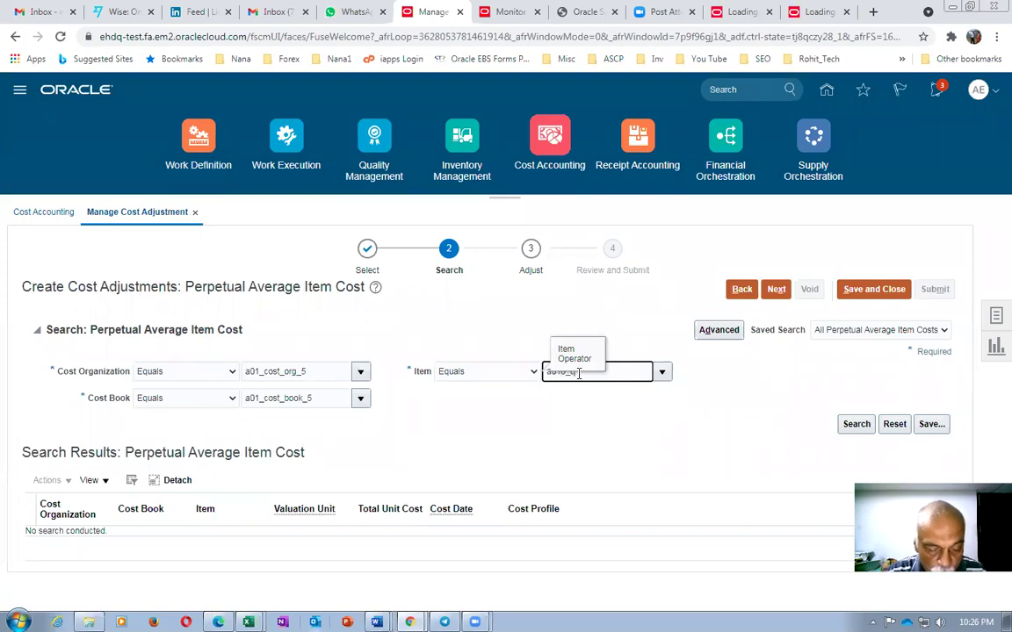
pyautogui.write('ost_test')
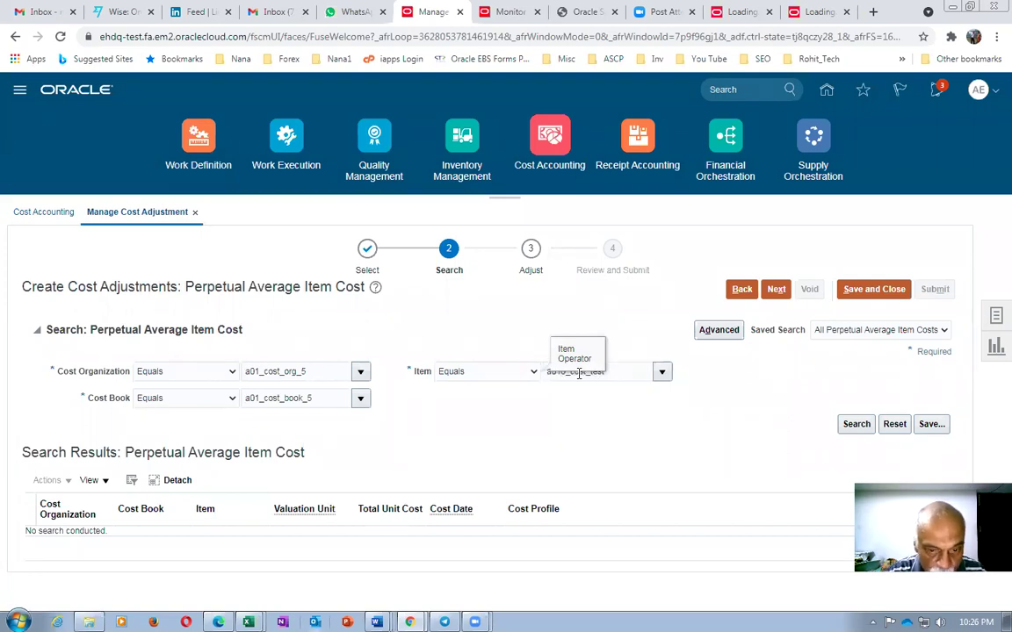
pyautogui.click(854, 425)
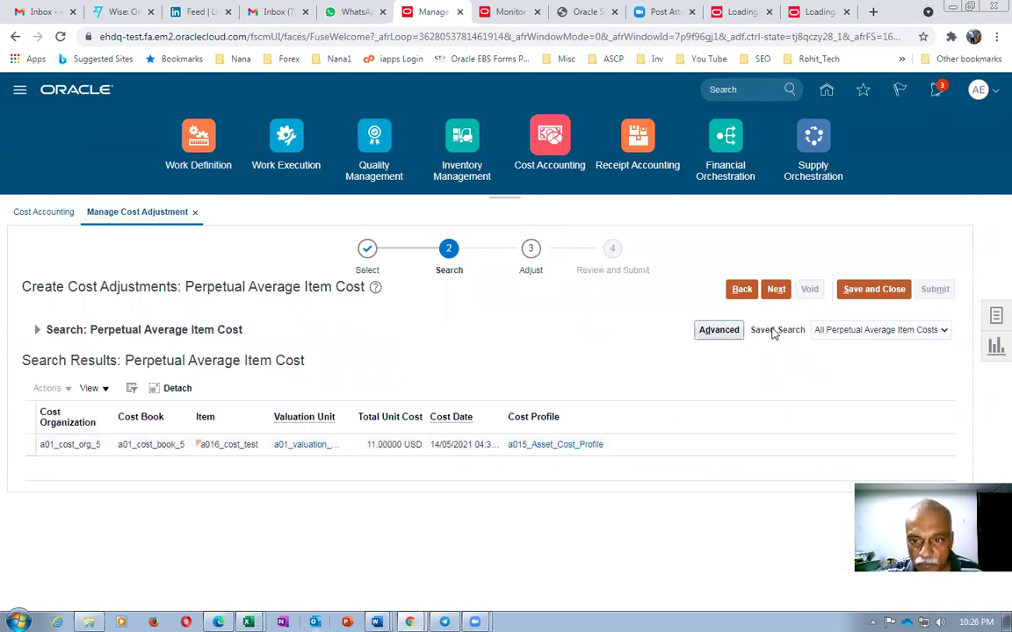
pyautogui.click(775, 289)
pyautogui.scroll(-1, 332, 358)
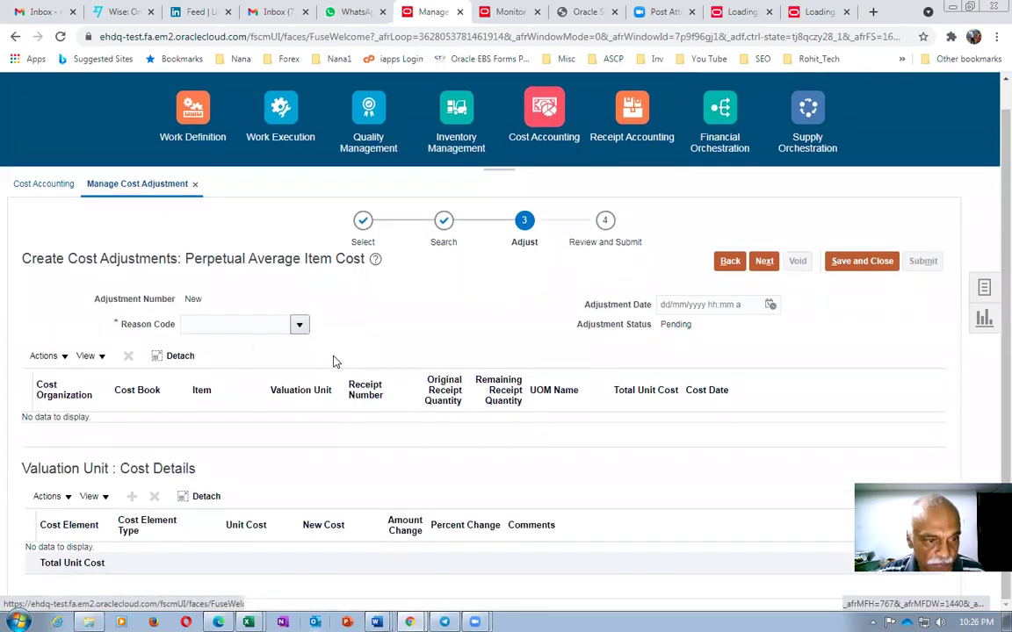
# Step: Set the reason code to MANUAL, then return to the search results and select the a016_cost_test cost for adjustment
pyautogui.click(299, 327)
pyautogui.click(282, 347)
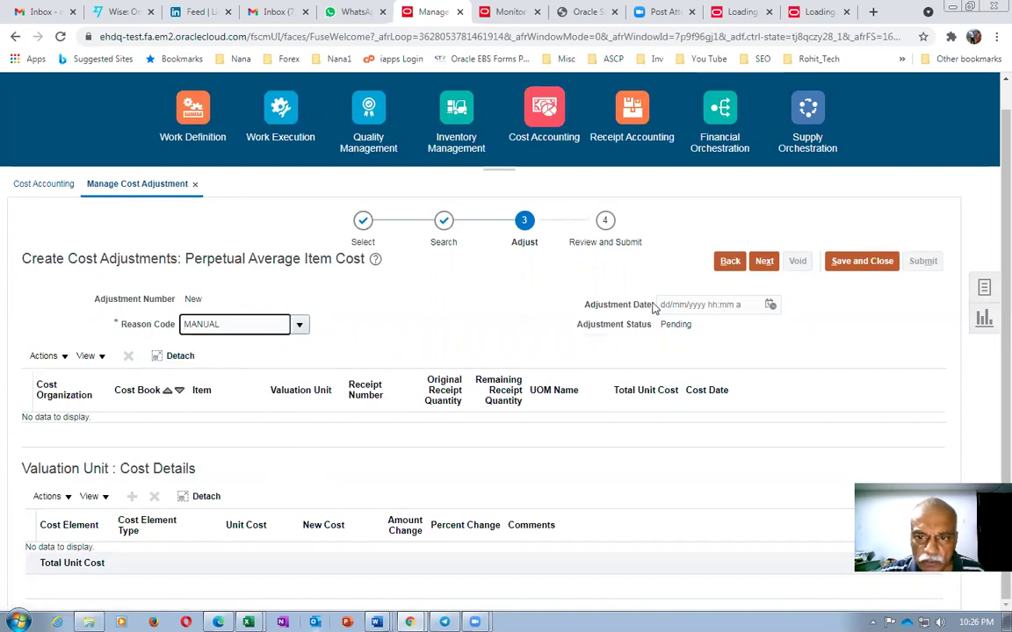
pyautogui.click(727, 261)
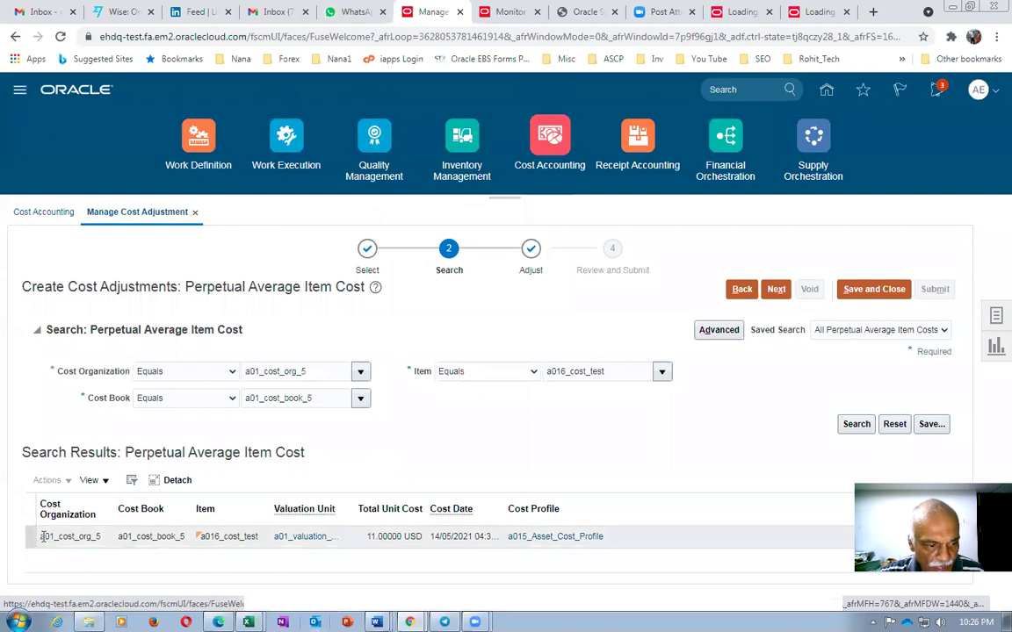
pyautogui.click(395, 536)
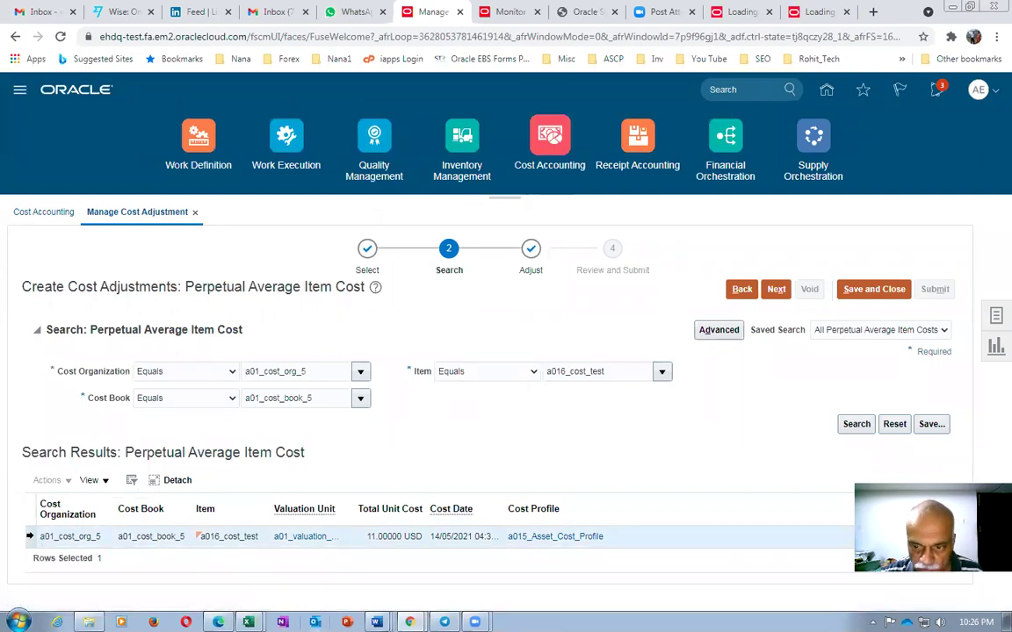
pyautogui.click(777, 290)
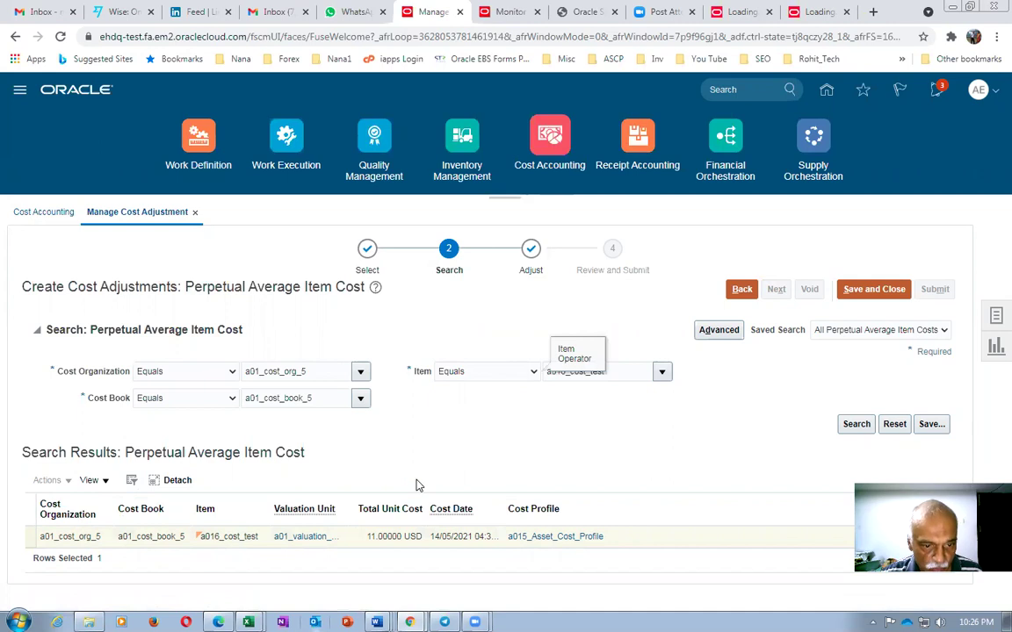
# Step: Widen the Cost Element column and set the Amount Change of a015_Item_Price to 1.5
pyautogui.scroll(-2, 415, 479)
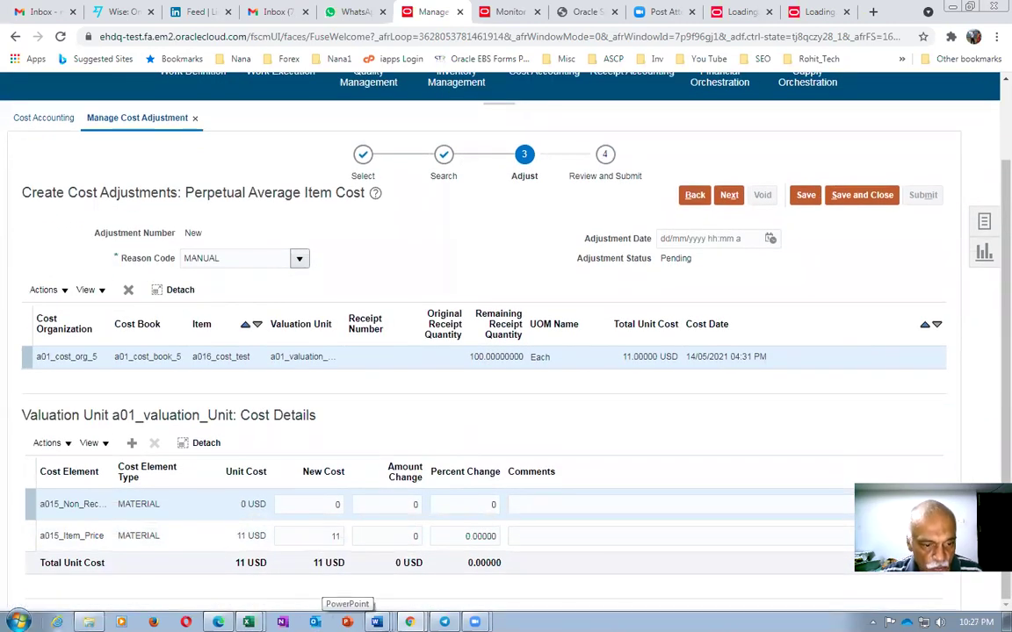
pyautogui.moveTo(114, 474); pyautogui.dragTo(155, 439)
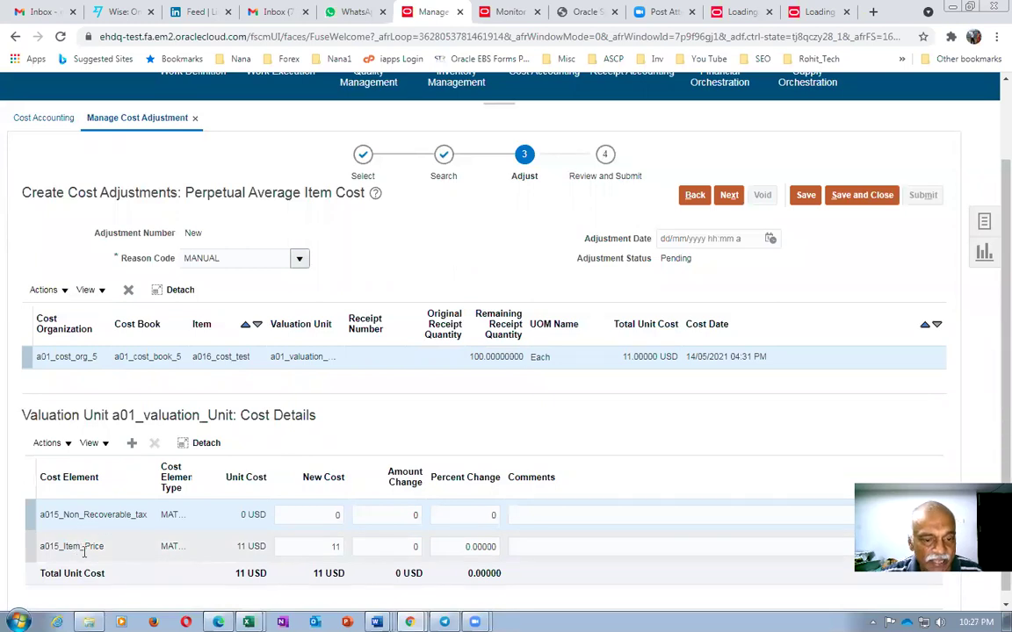
pyautogui.click(405, 548)
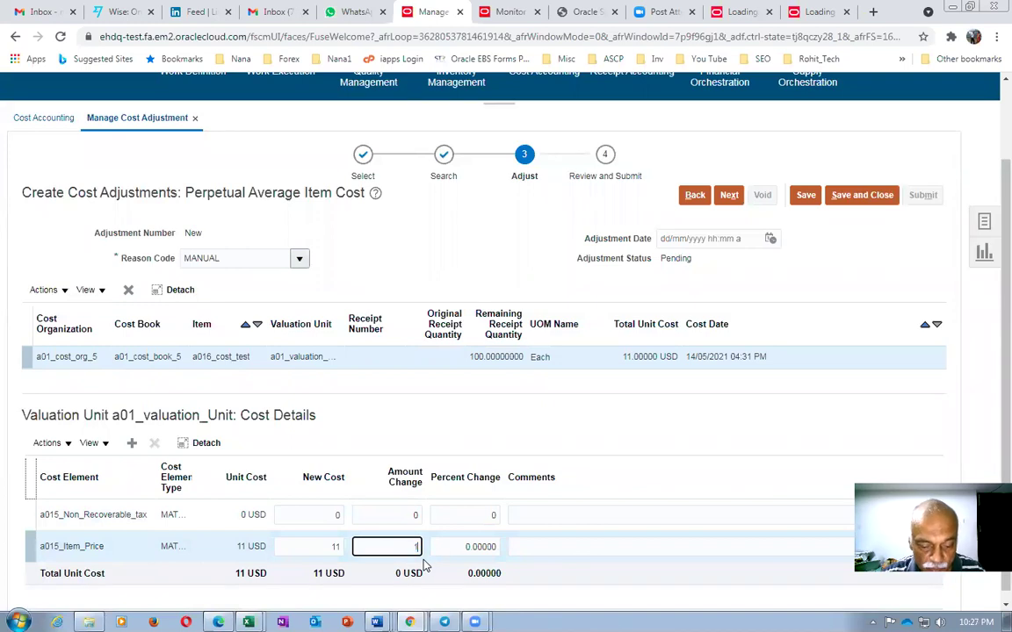
pyautogui.write('1.5')
pyautogui.press('Tab')
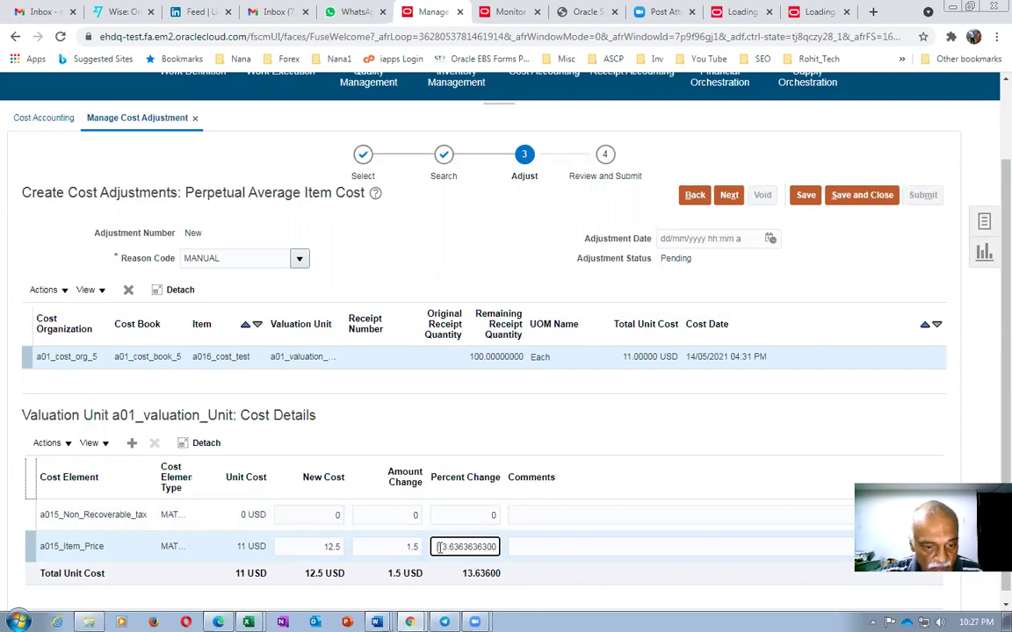
# Step: Set the Percent Change of the a015_Item_Price cost element to 10
pyautogui.moveTo(435, 546); pyautogui.dragTo(511, 546)
pyautogui.write('10')
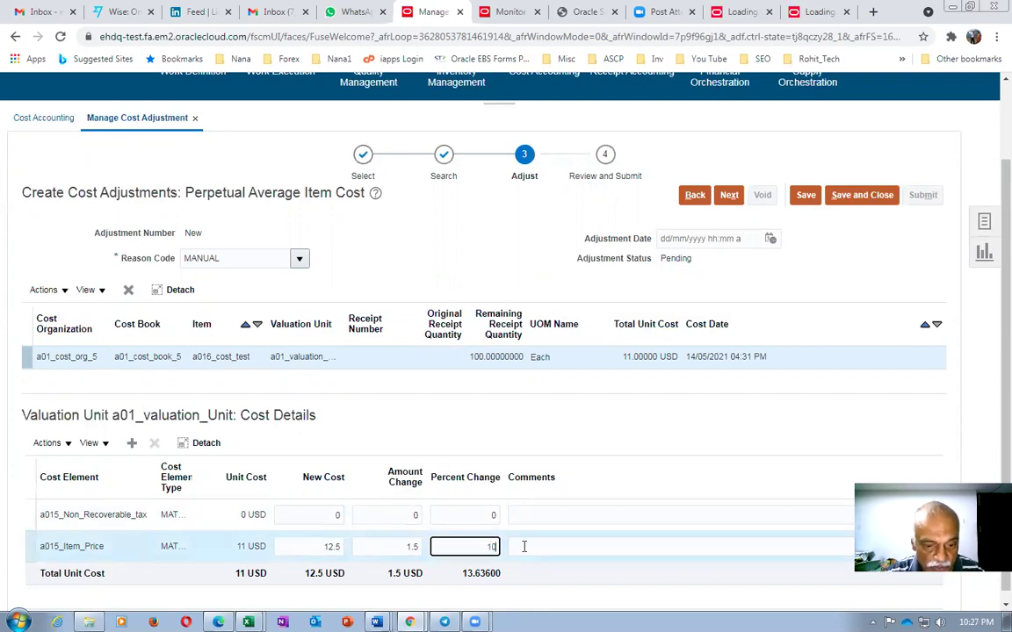
pyautogui.click(524, 546)
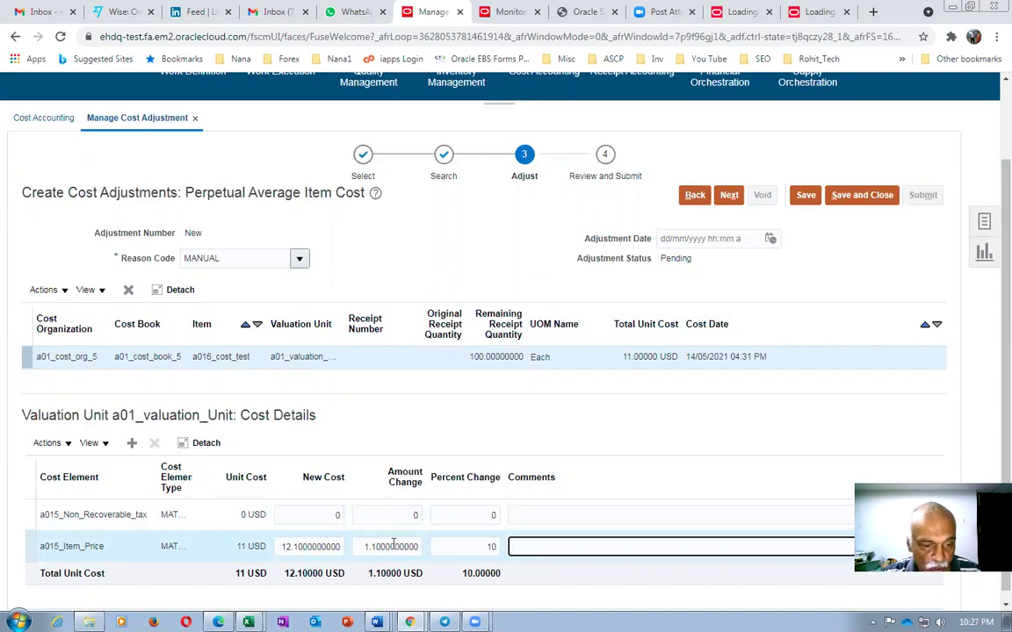
# Step: Set the New Cost of a015_Item_Price to 13, then review and submit the cost adjustment
pyautogui.moveTo(279, 546); pyautogui.dragTo(352, 553)
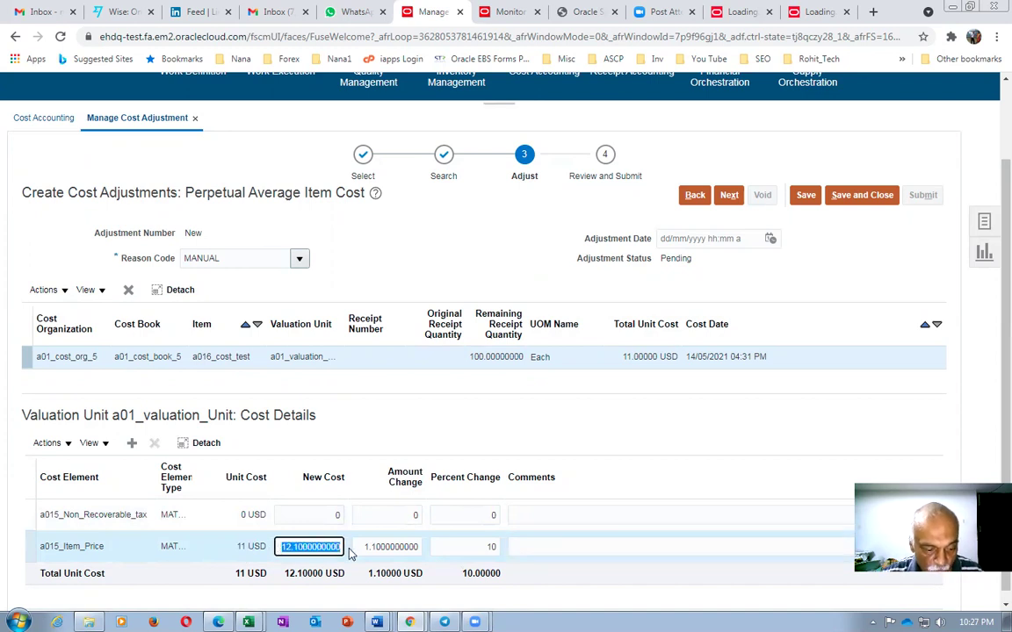
pyautogui.write('13')
pyautogui.press('Tab')
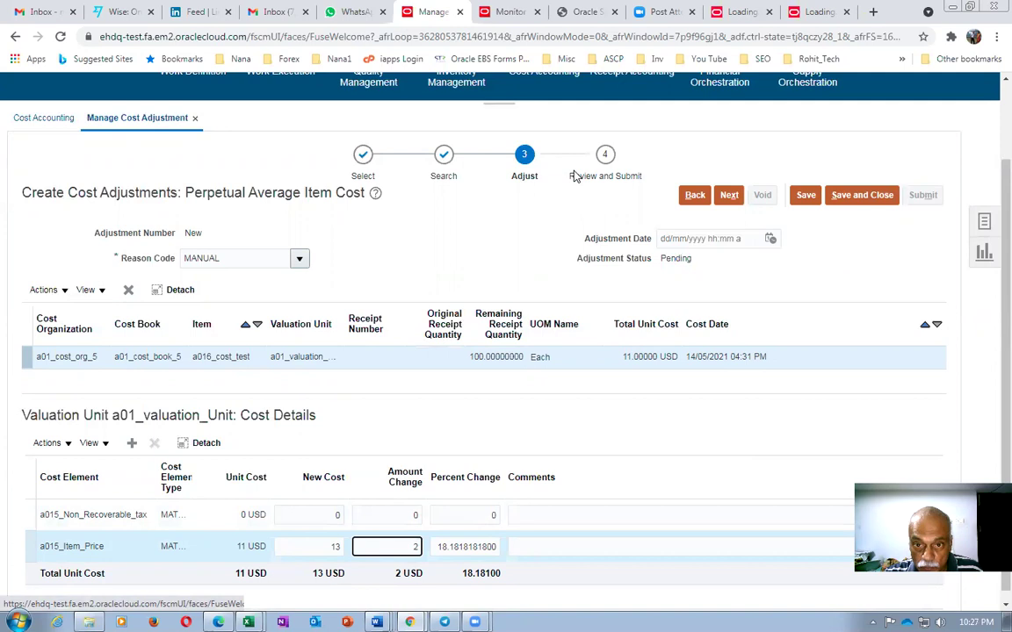
pyautogui.click(725, 195)
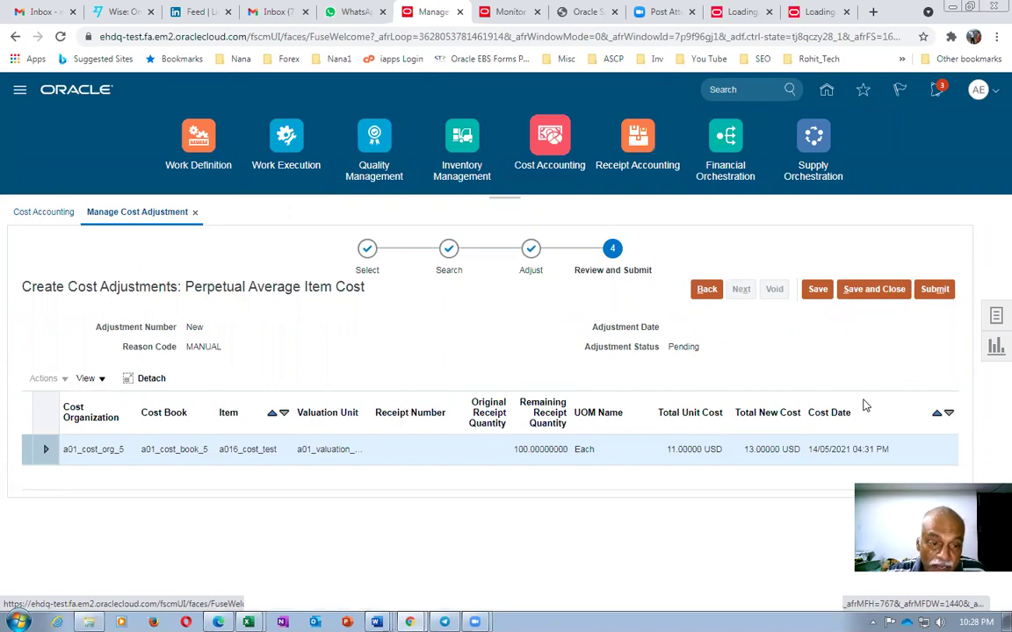
pyautogui.click(936, 295)
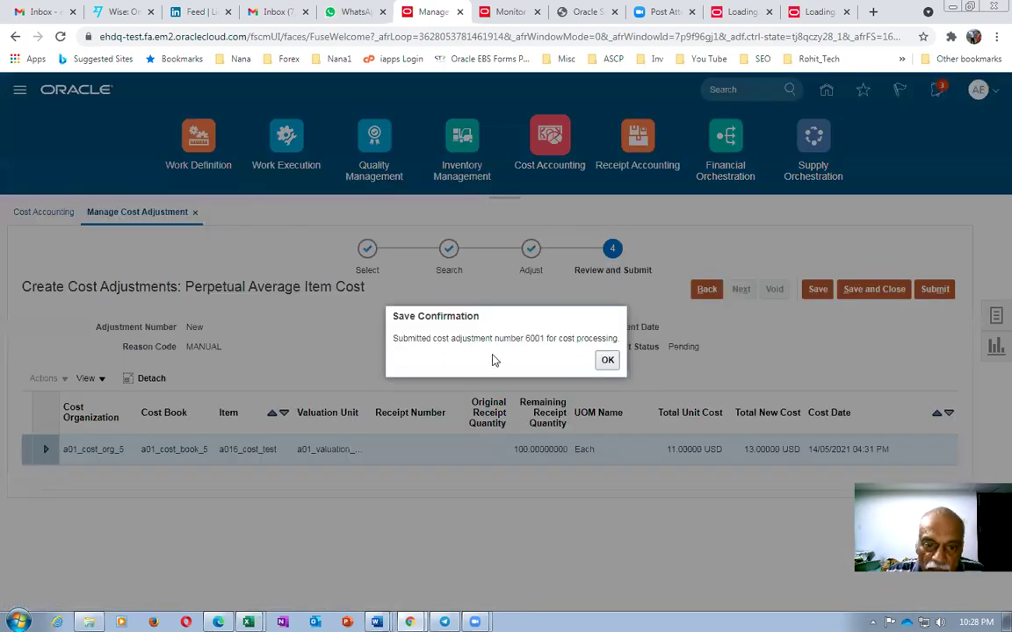
pyautogui.click(606, 361)
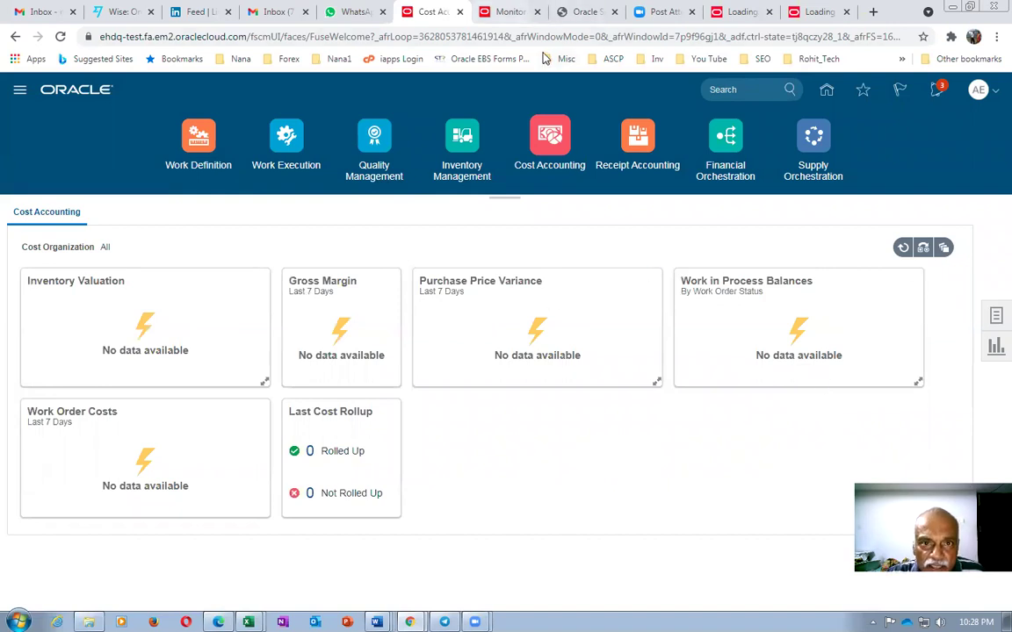
# Step: Switch to the Scheduled Processes overview and refresh the process list
pyautogui.click(514, 12)
pyautogui.click(550, 127)
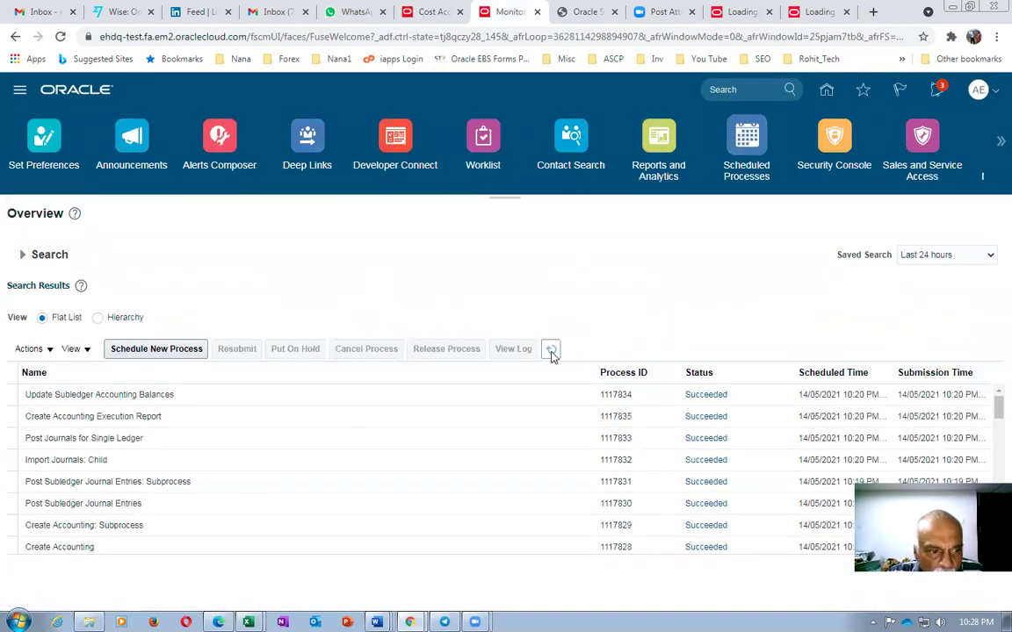
pyautogui.click(552, 352)
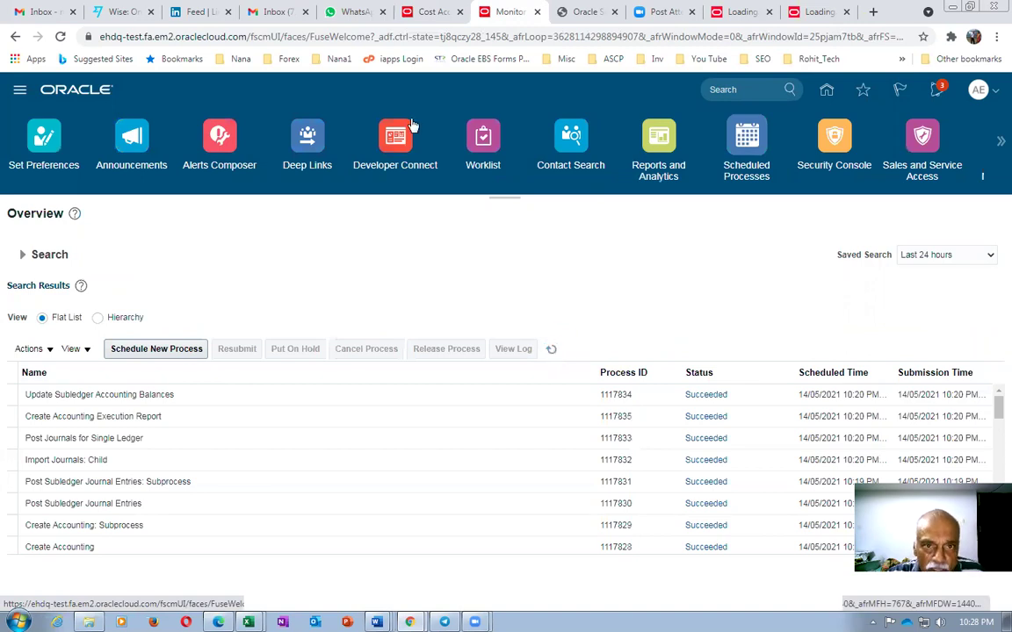
# Step: Return to Cost Accounting and review the cost accounting distributions of item a016_cost_test, including its receipt layers
pyautogui.click(434, 12)
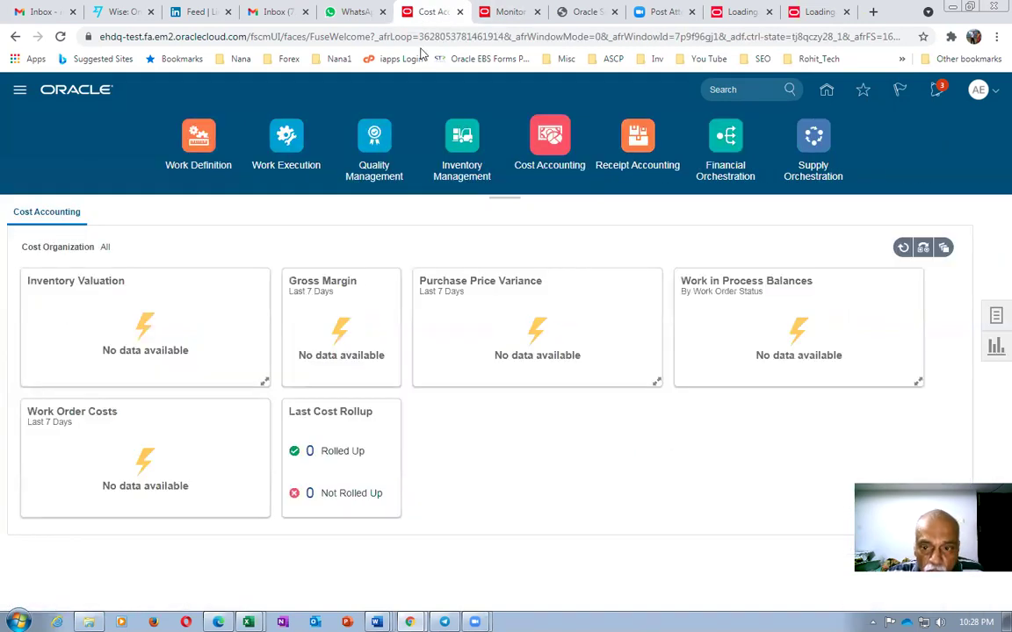
pyautogui.click(995, 318)
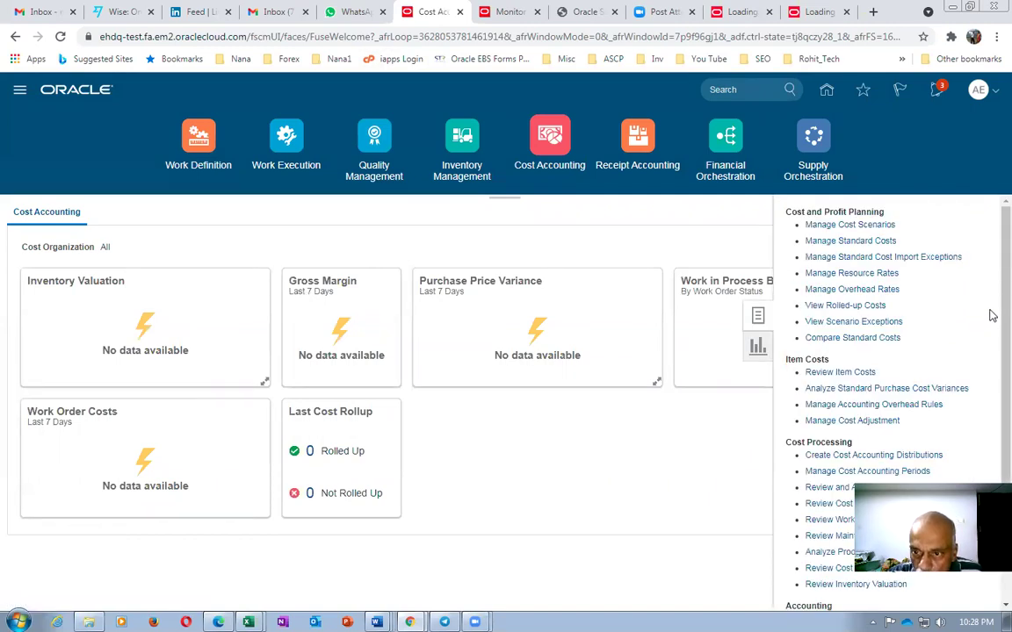
pyautogui.click(828, 568)
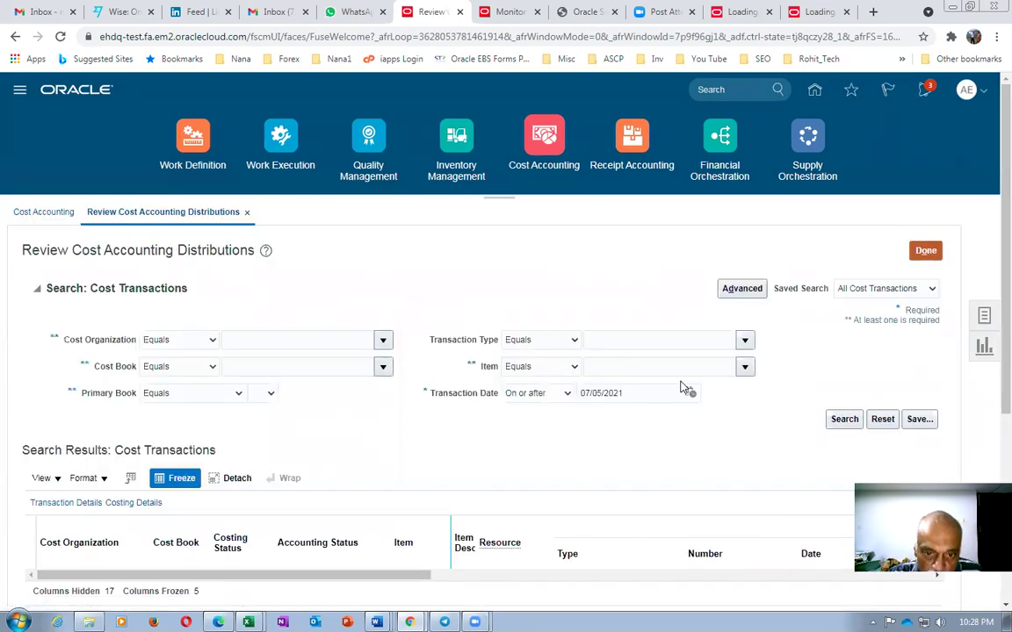
pyautogui.click(703, 365)
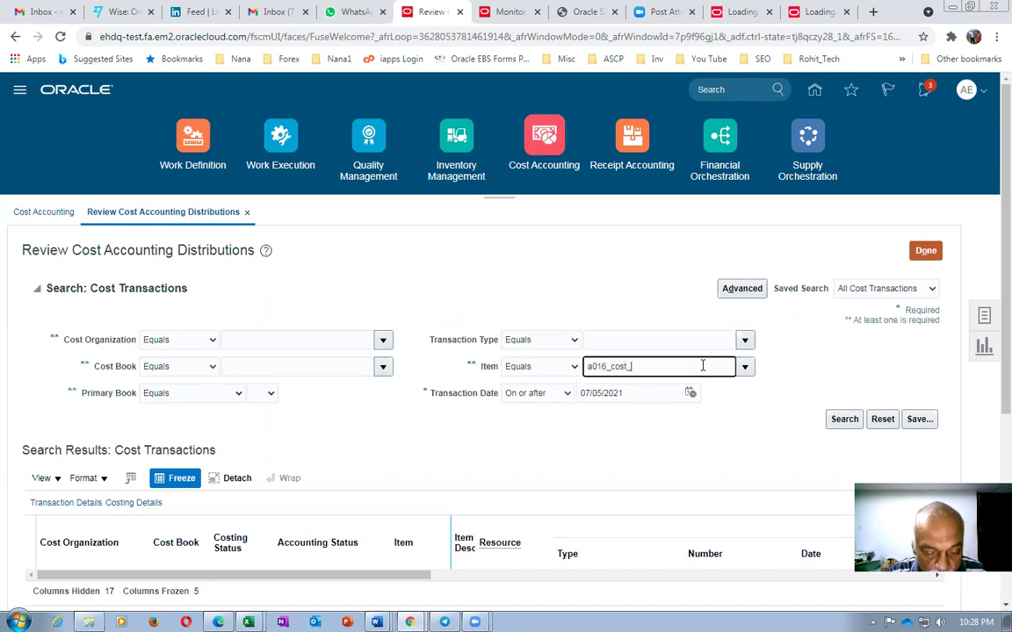
pyautogui.write('a016_cost_test')
pyautogui.press('Tab')
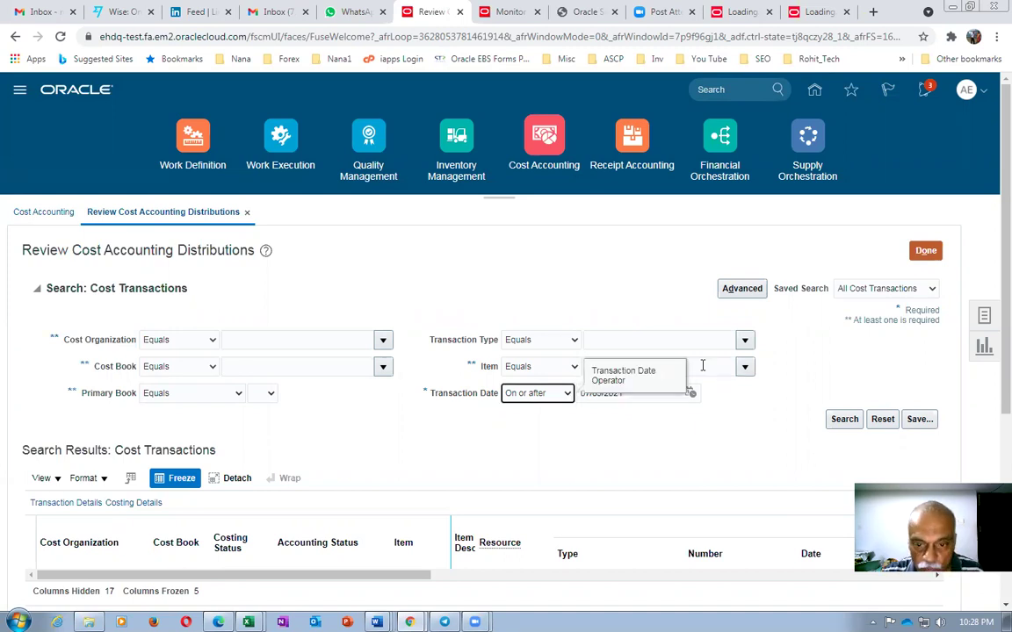
pyautogui.click(843, 420)
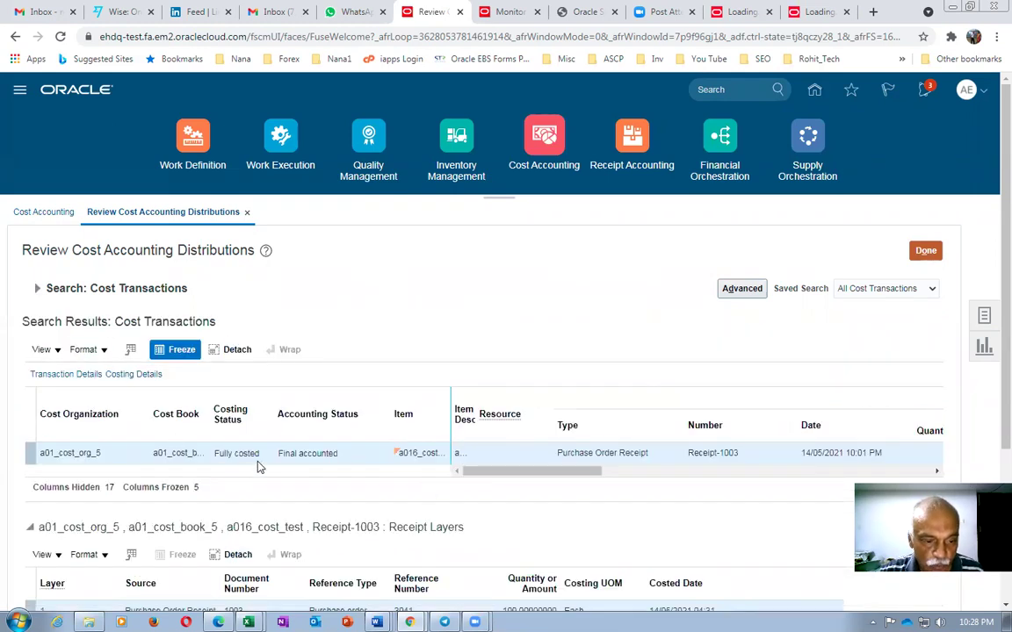
pyautogui.moveTo(989, 311); pyautogui.dragTo(994, 429)
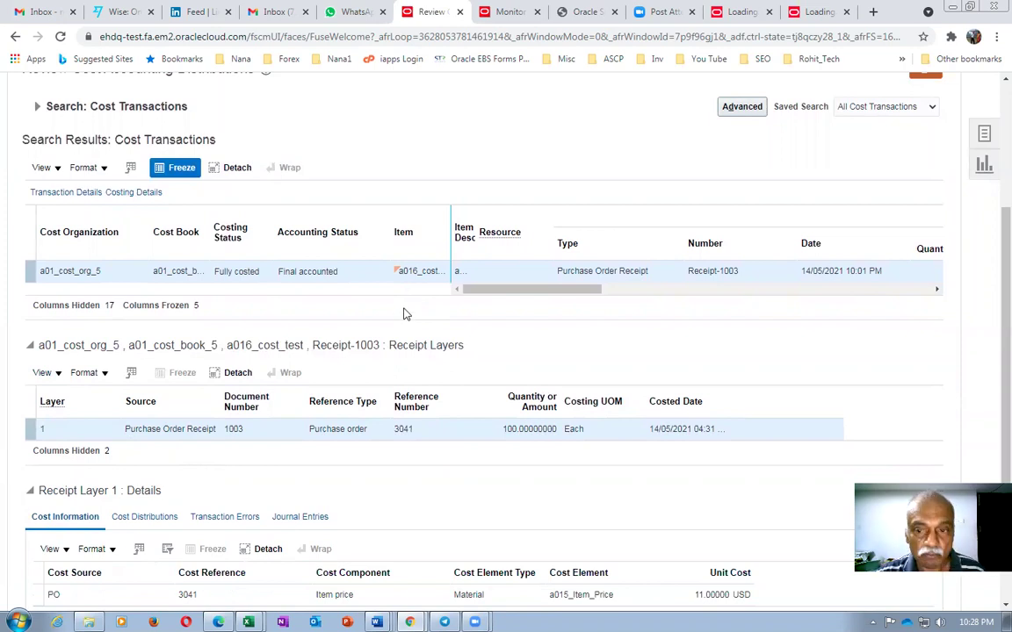
pyautogui.moveTo(989, 286); pyautogui.dragTo(992, 195)
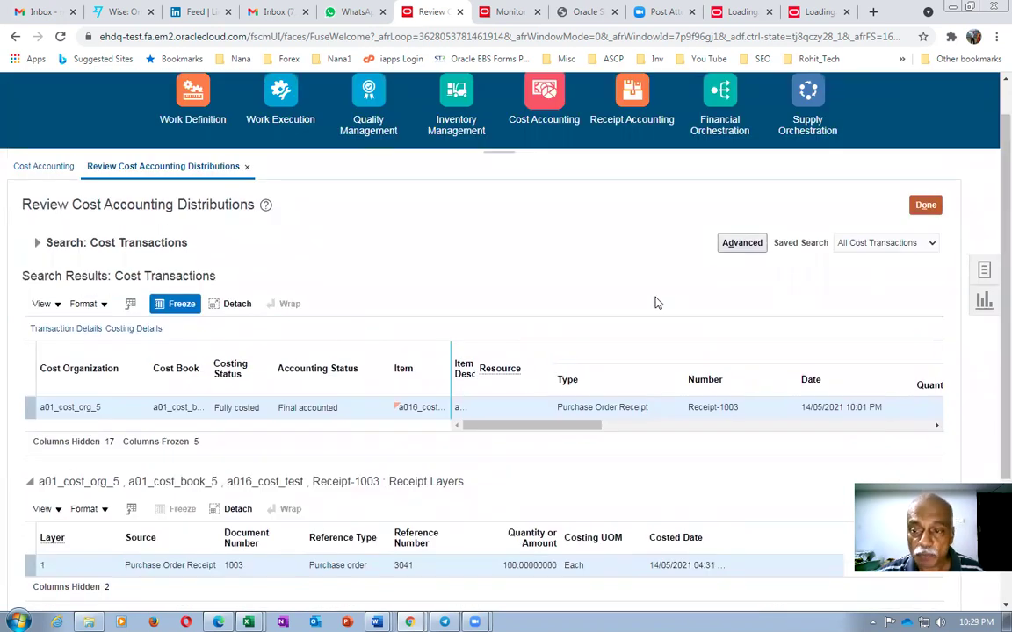
# Step: Start an item cost review and try to search it with a016_cost_test as the valuation unit
pyautogui.click(984, 273)
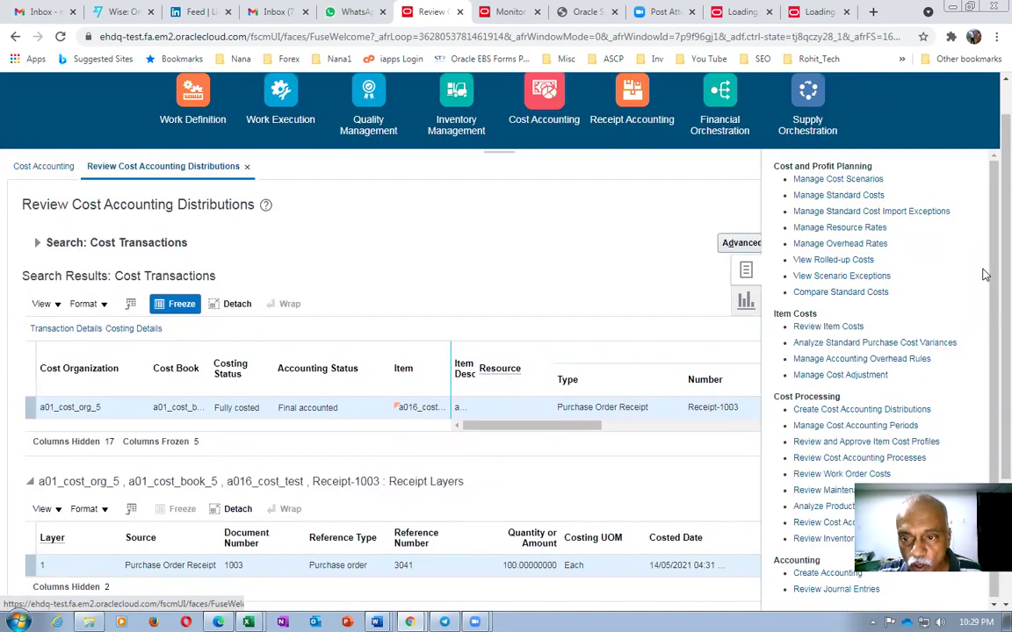
pyautogui.click(815, 328)
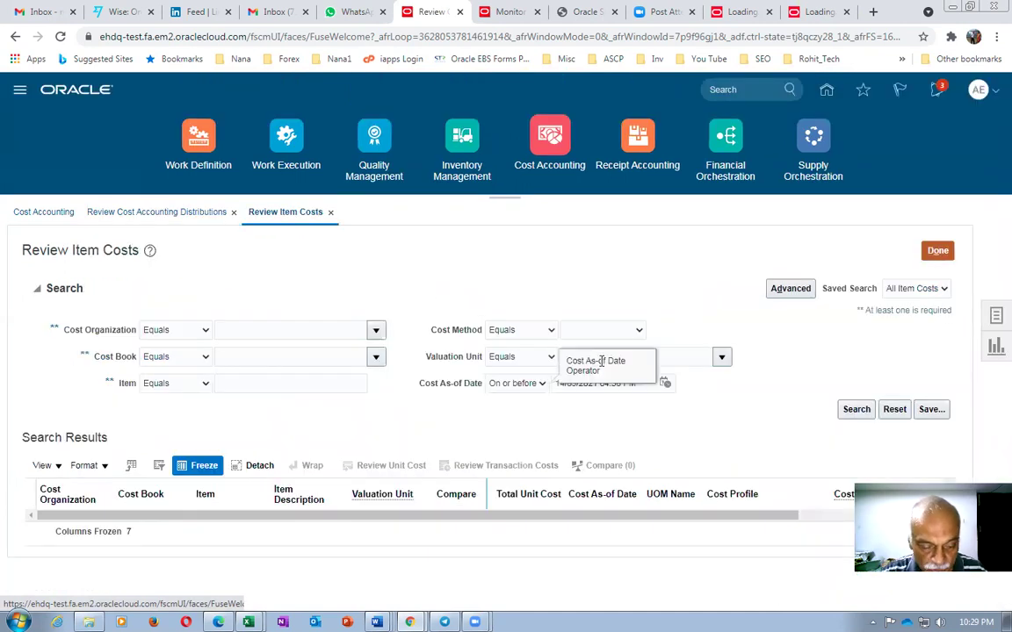
pyautogui.click(673, 356)
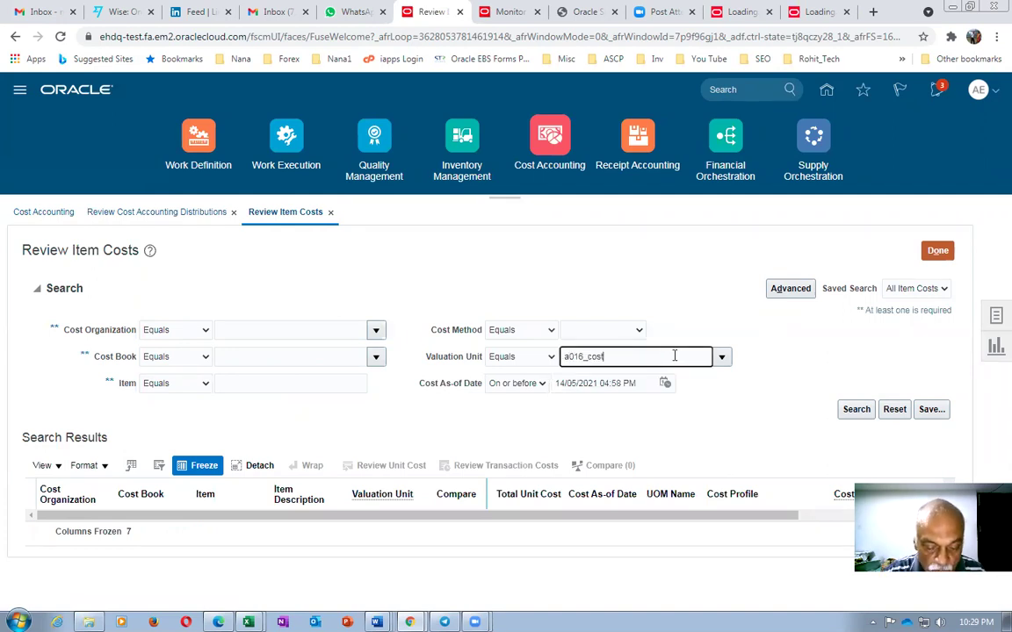
pyautogui.write('a016_cost_test')
pyautogui.press('Tab')
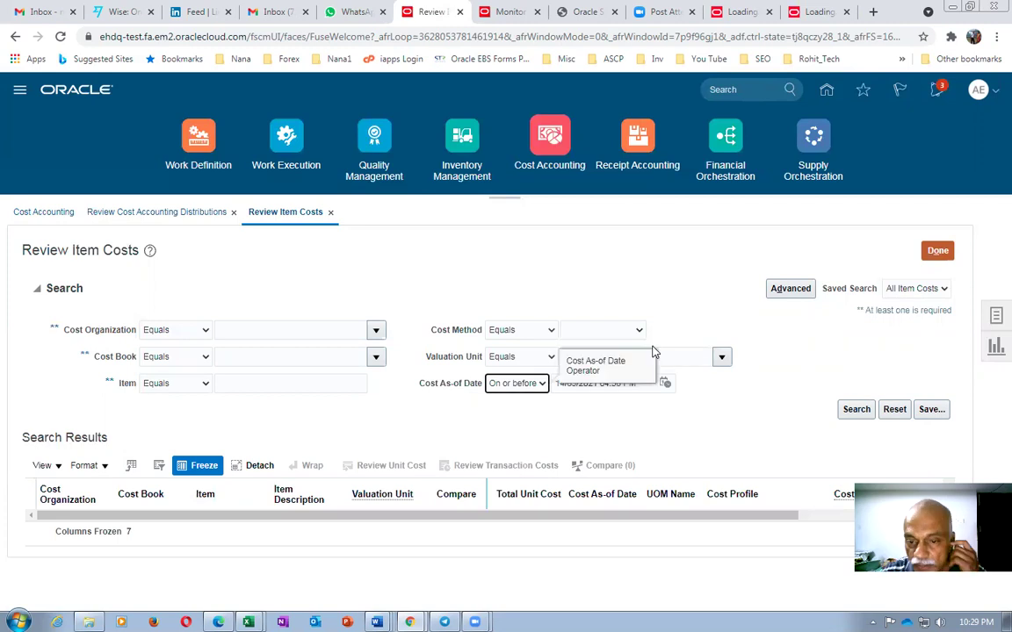
pyautogui.click(859, 414)
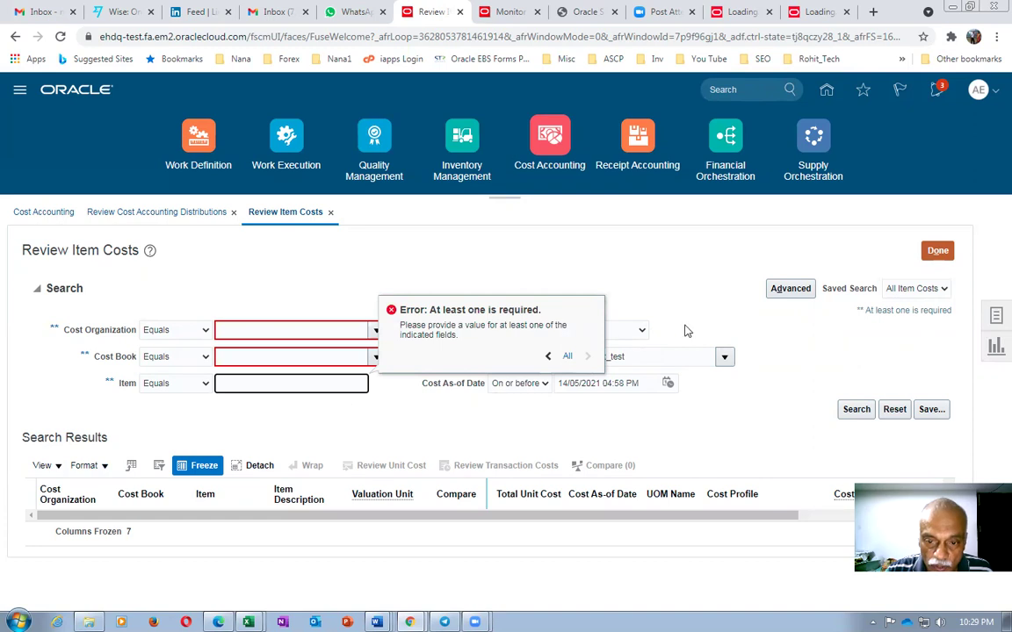
# Step: Search the item costs by item a016_cost_test with the valuation unit cleared, and close the review
pyautogui.click(486, 431)
pyautogui.click(248, 384)
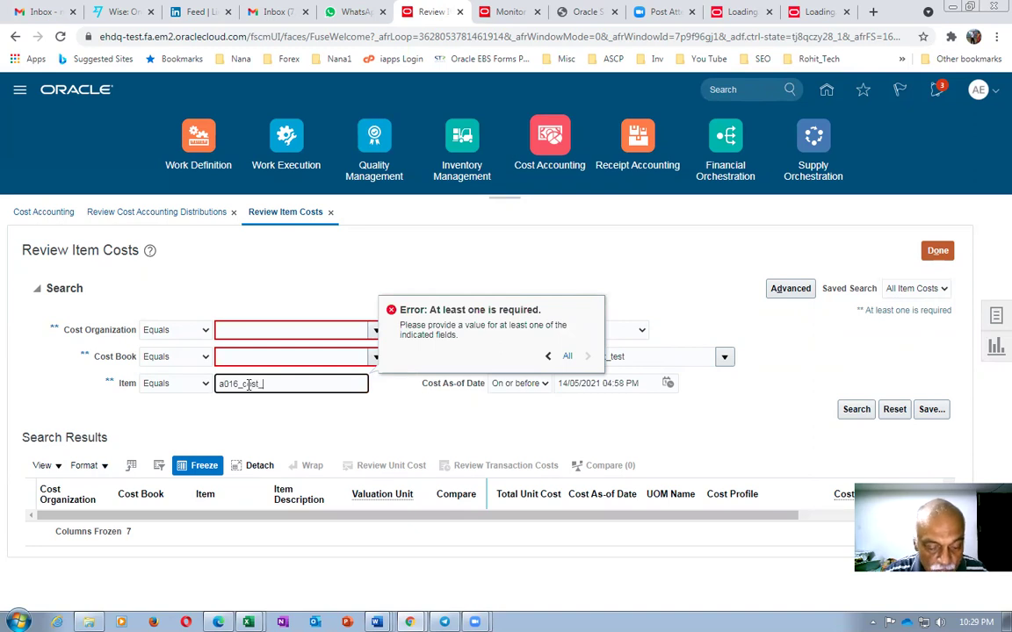
pyautogui.write('st')
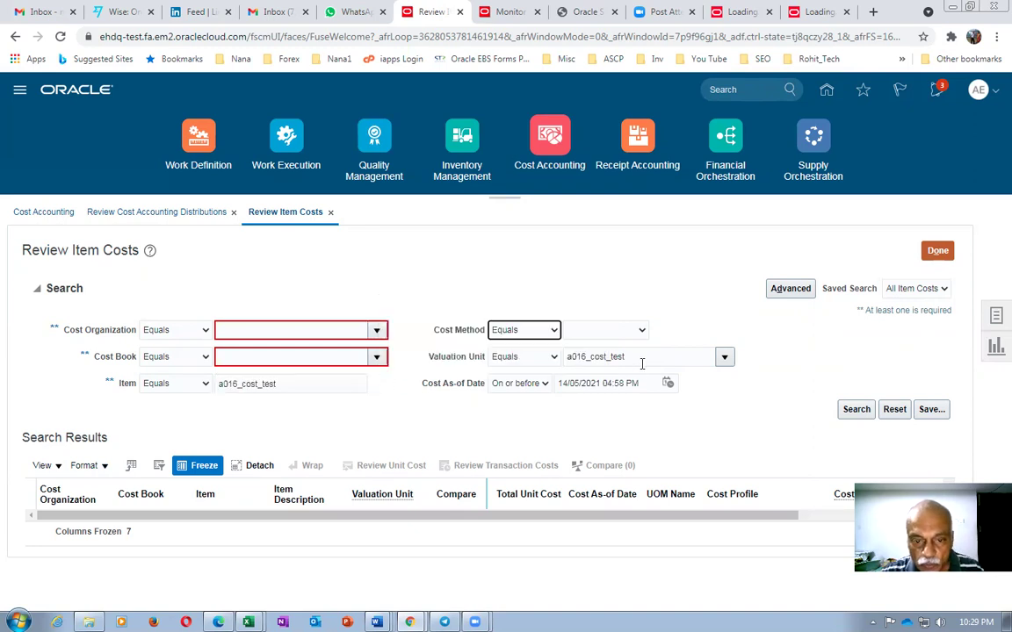
pyautogui.press('Tab')
pyautogui.moveTo(670, 355); pyautogui.dragTo(519, 384)
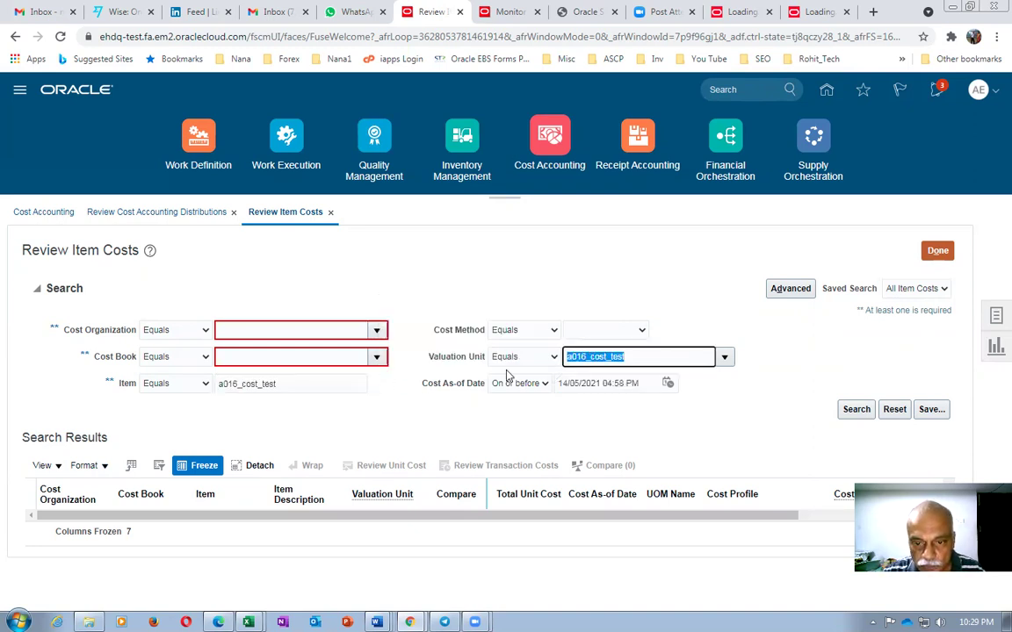
pyautogui.press('BackSpace')
pyautogui.click(853, 409)
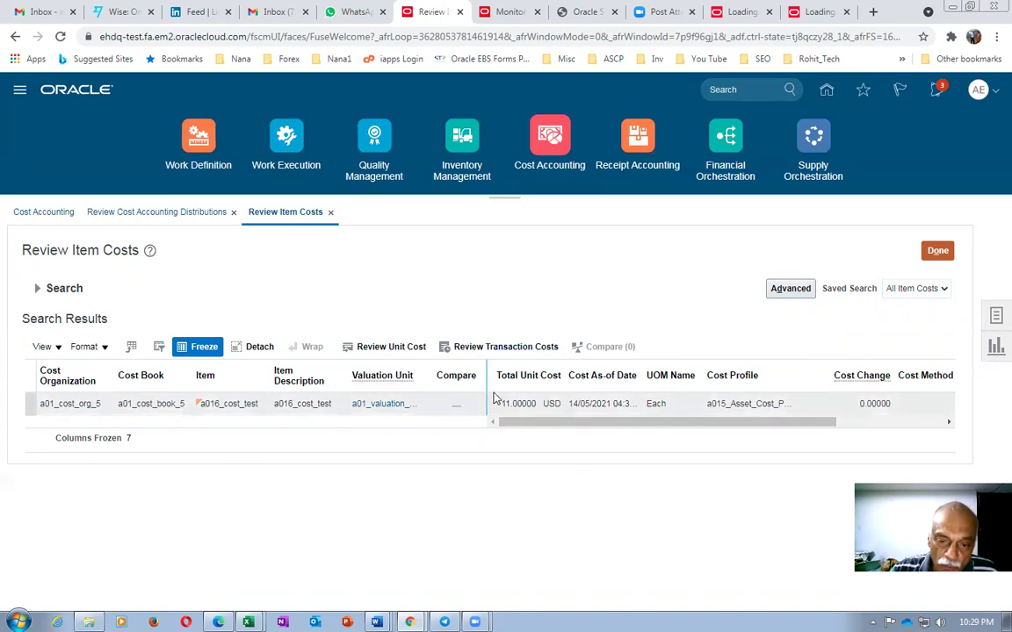
pyautogui.click(935, 250)
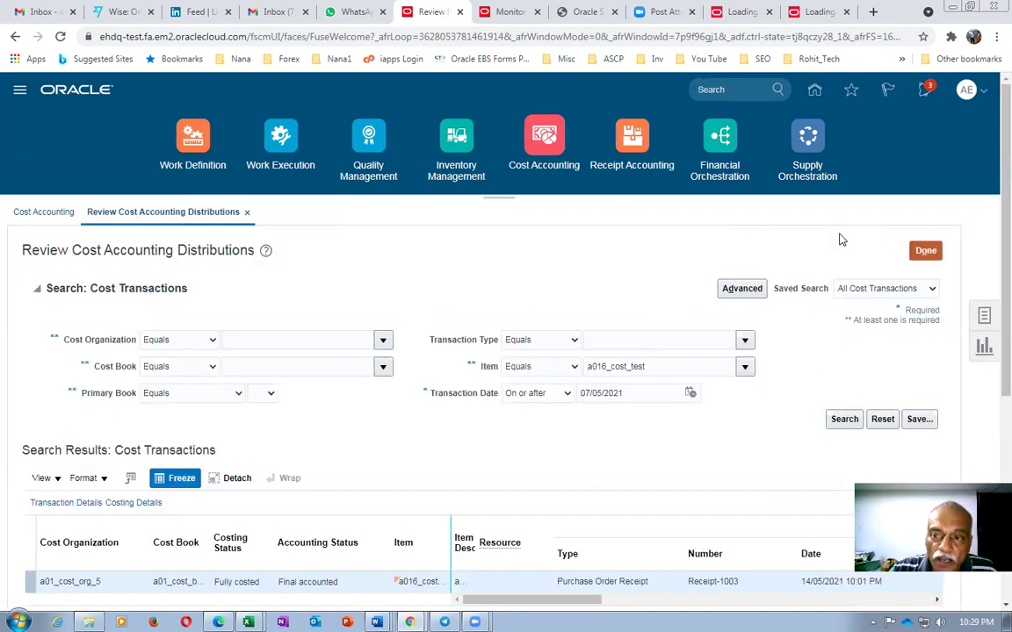
# Step: Find run control a015_run_control under Create Cost Accounting Distributions and submit its process with the default schedule
pyautogui.click(973, 318)
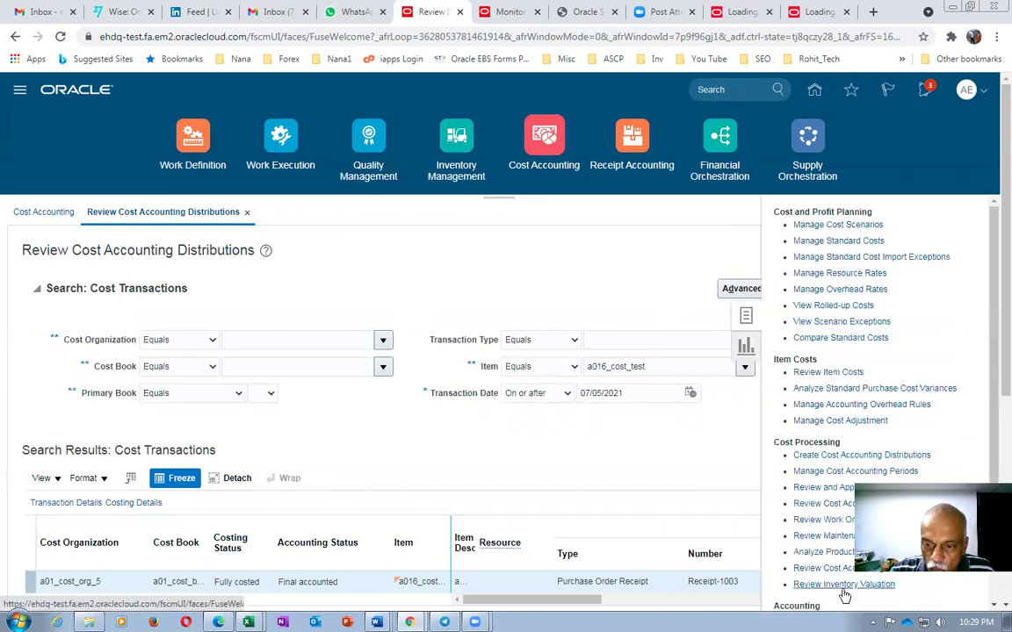
pyautogui.click(836, 455)
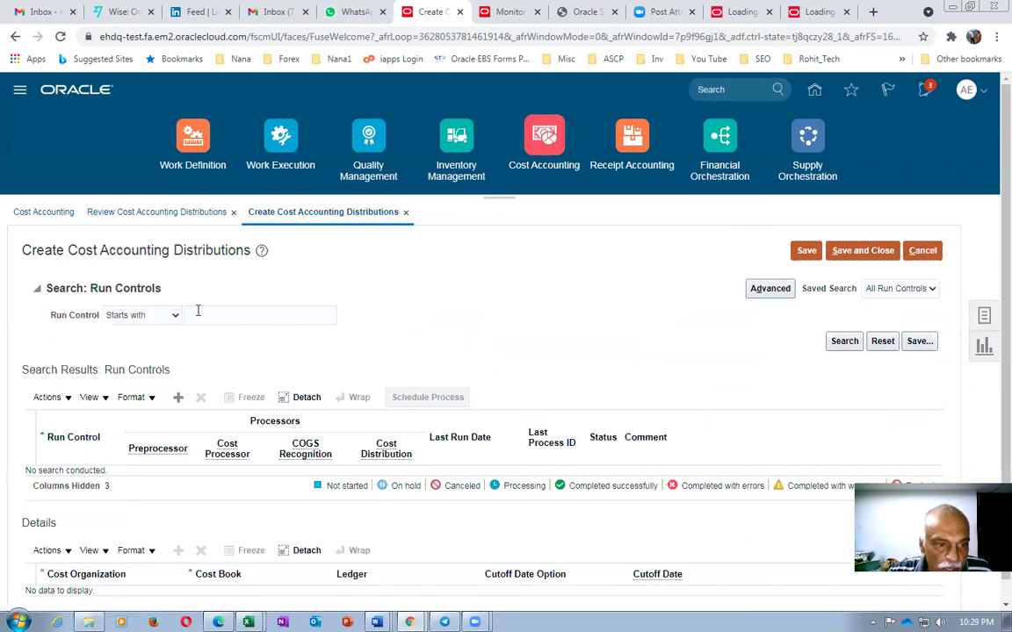
pyautogui.click(204, 316)
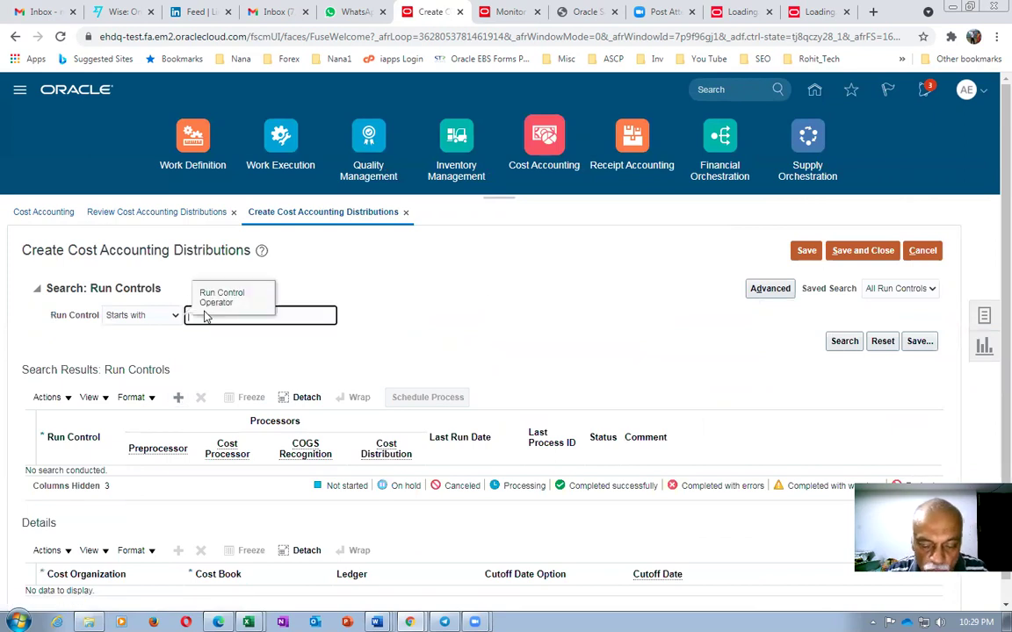
pyautogui.press('Return')
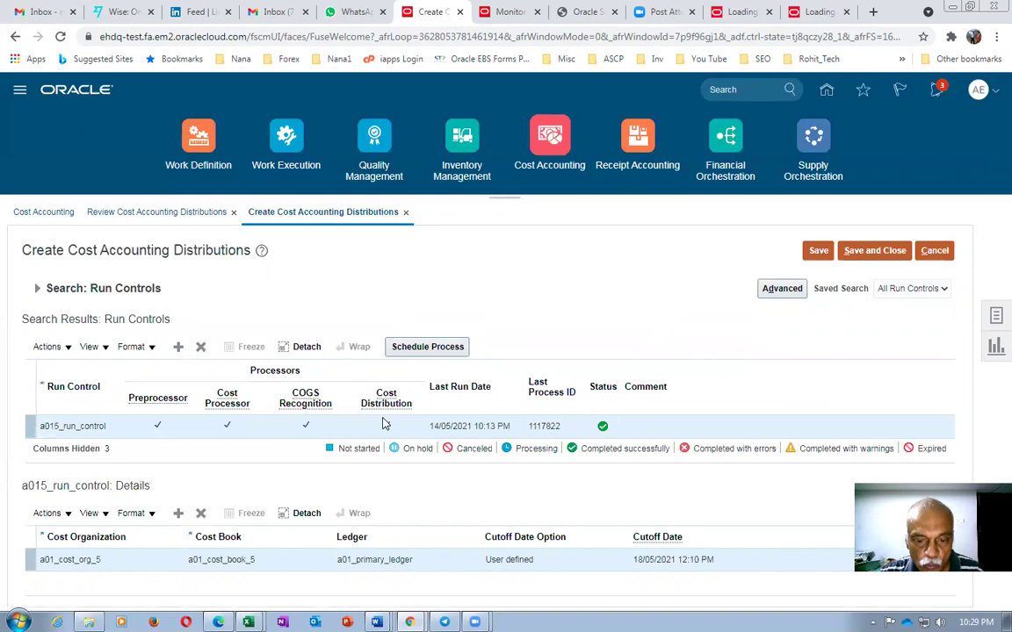
pyautogui.click(404, 346)
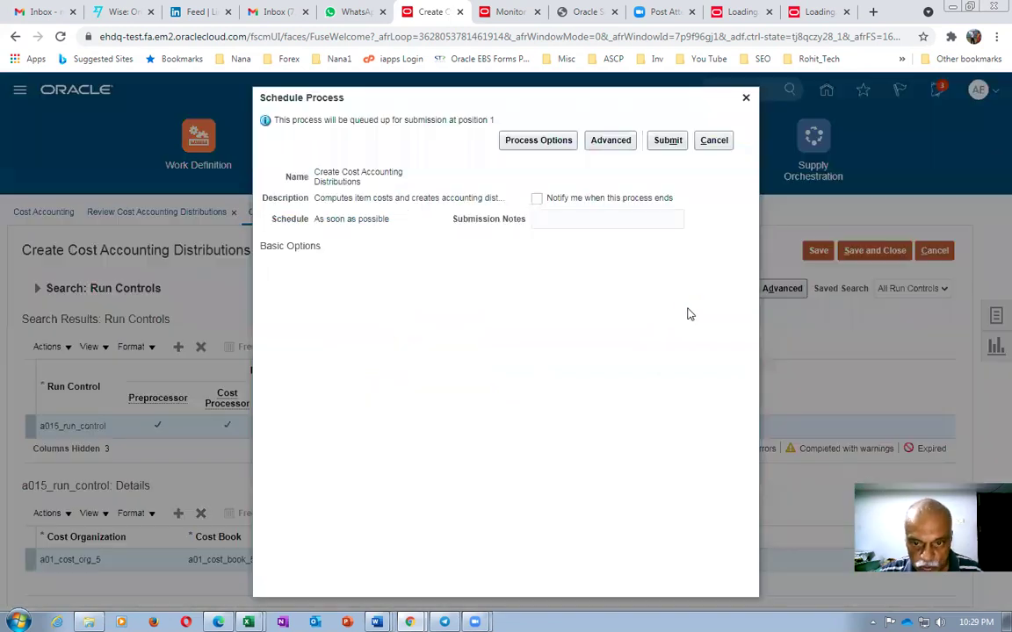
pyautogui.click(667, 140)
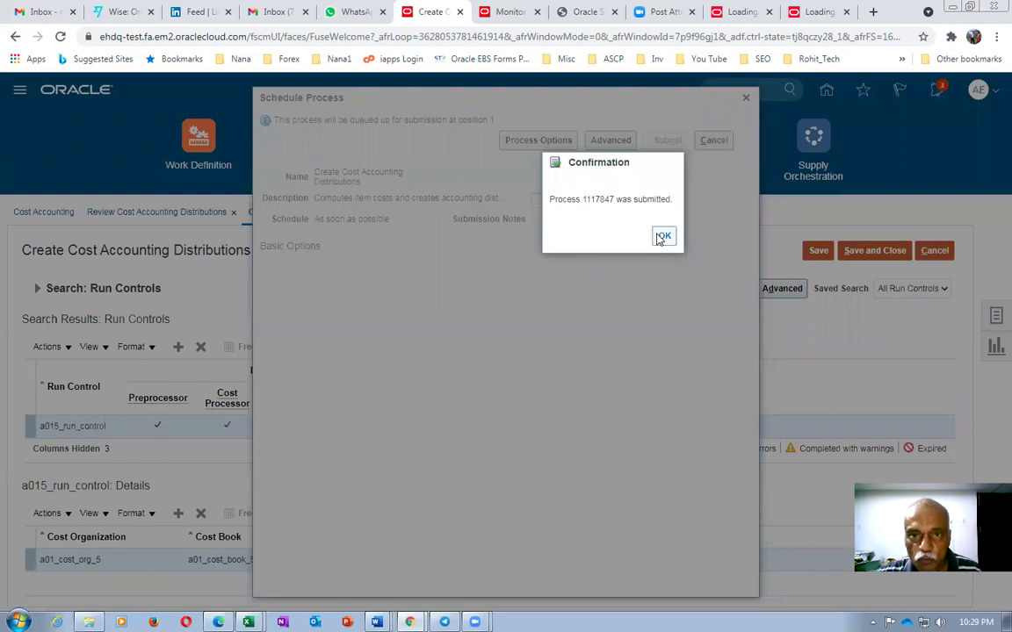
pyautogui.click(661, 235)
# Step: Check the progress of the distributions run in the scheduled processes list, and close the Create Cost Accounting Distributions page
pyautogui.click(507, 11)
pyautogui.click(550, 349)
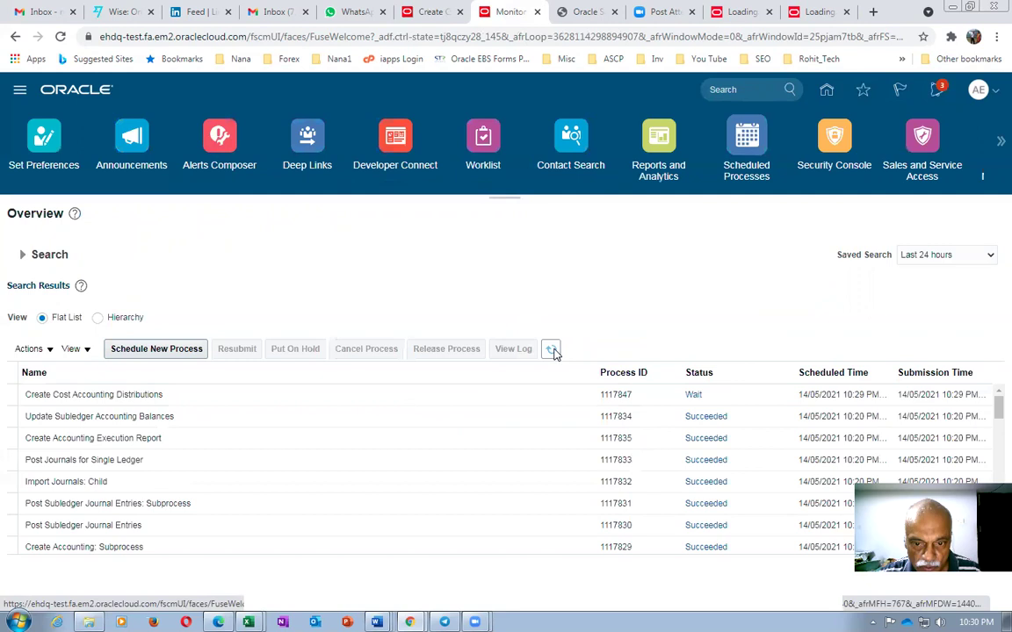
pyautogui.click(552, 349)
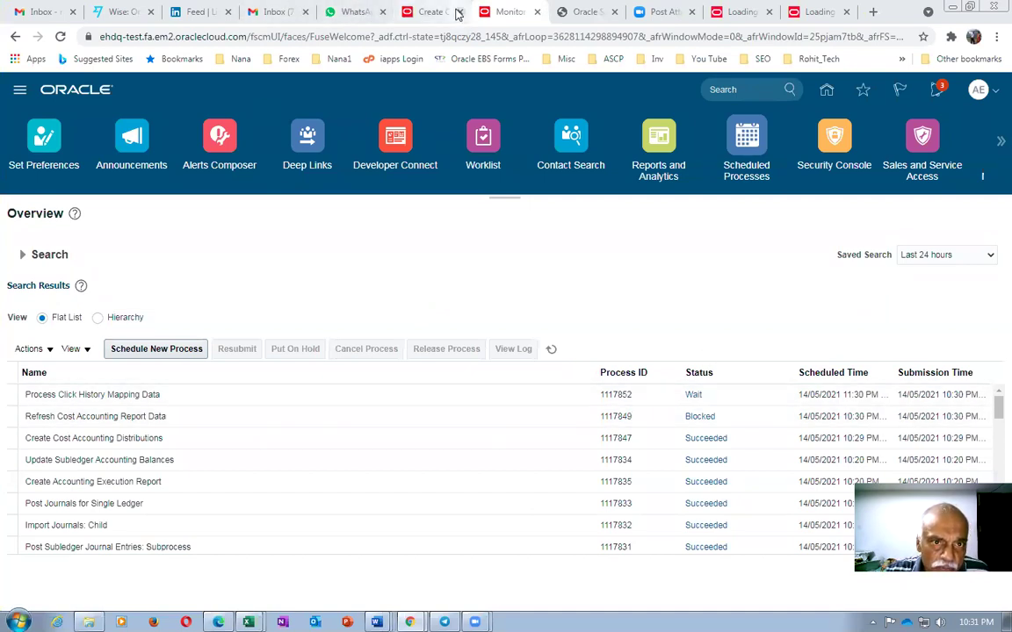
pyautogui.click(413, 12)
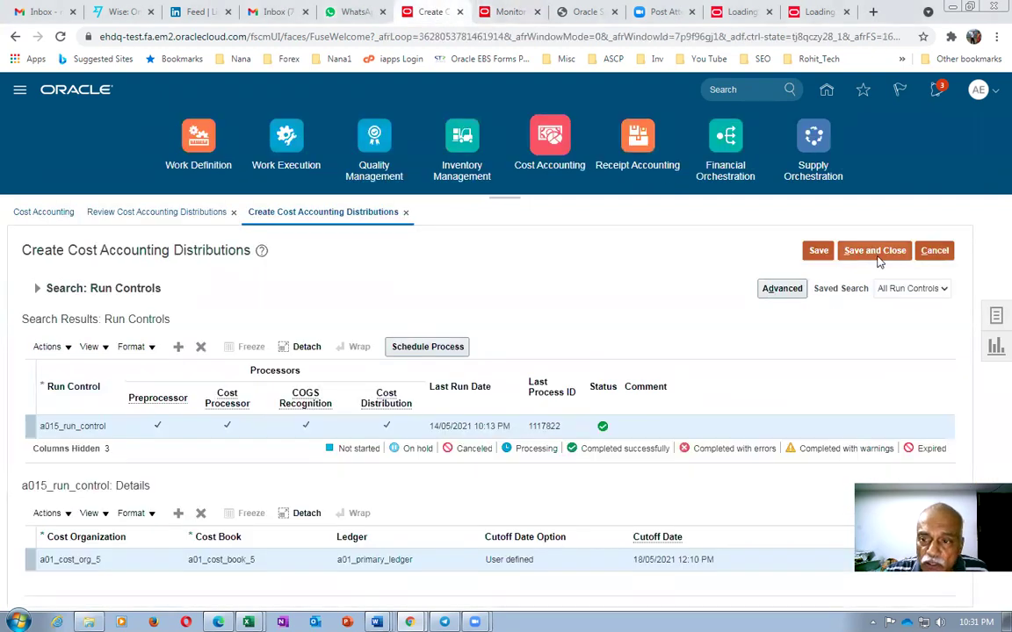
pyautogui.click(938, 251)
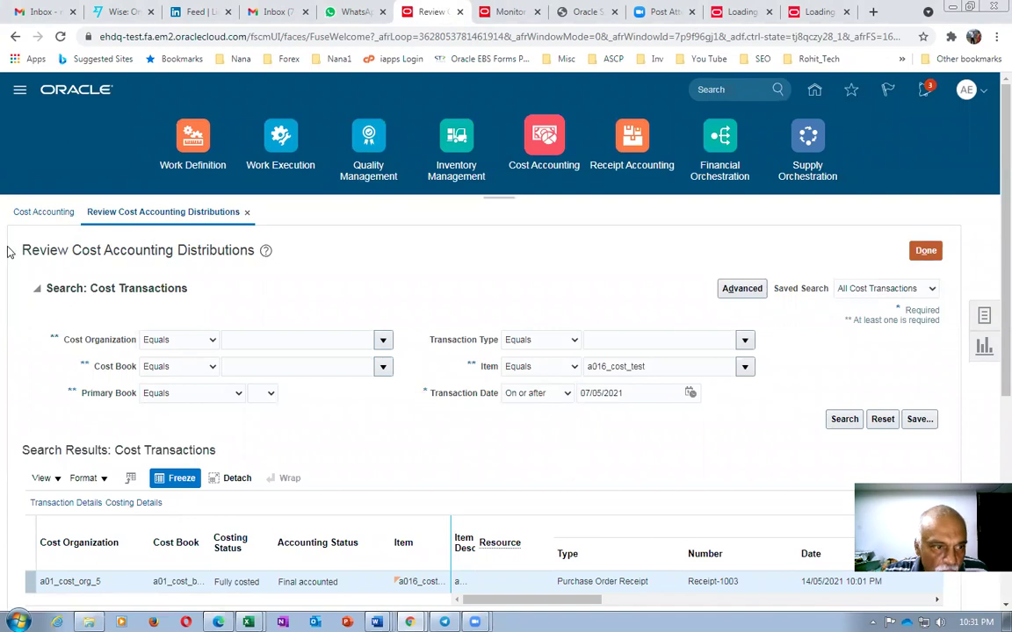
# Step: Rerun the cost transactions search for a016_cost_test and review the user cost adjustment's status and receipt layer cost information
pyautogui.scroll(-2, 773, 472)
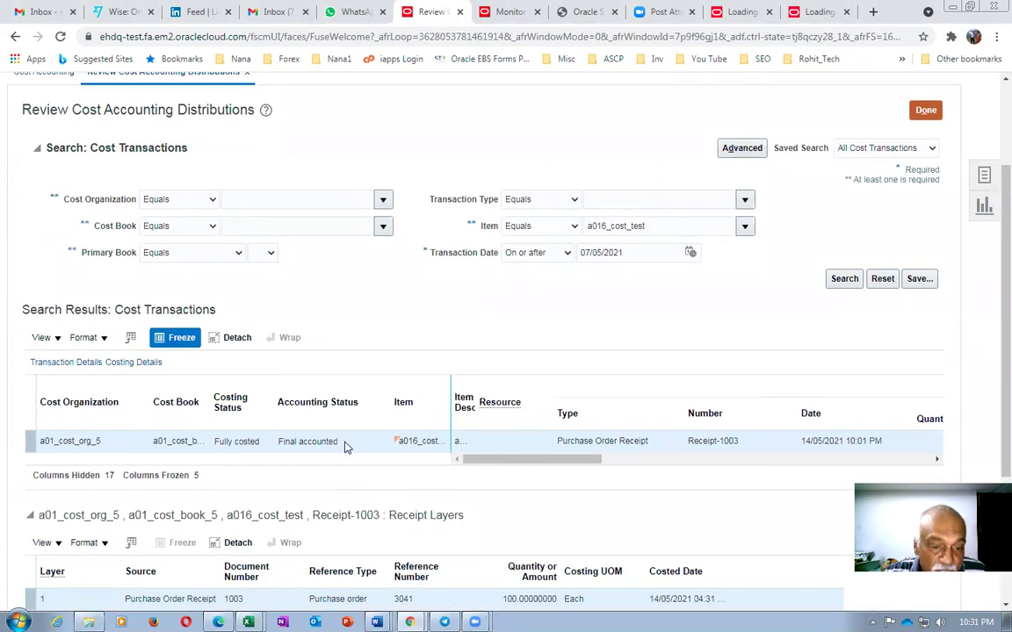
pyautogui.click(844, 278)
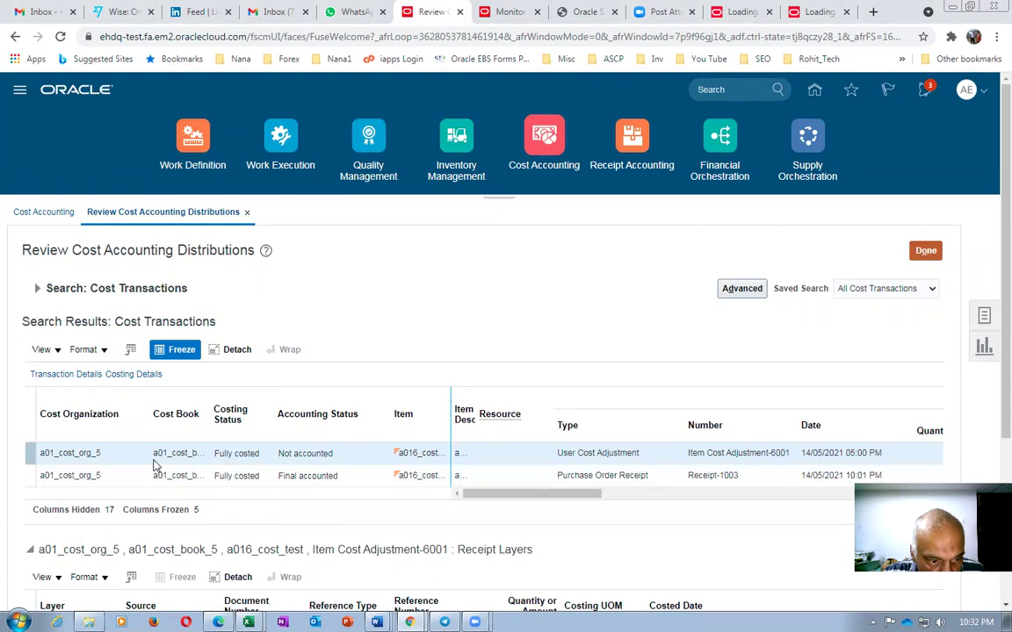
pyautogui.click(347, 452)
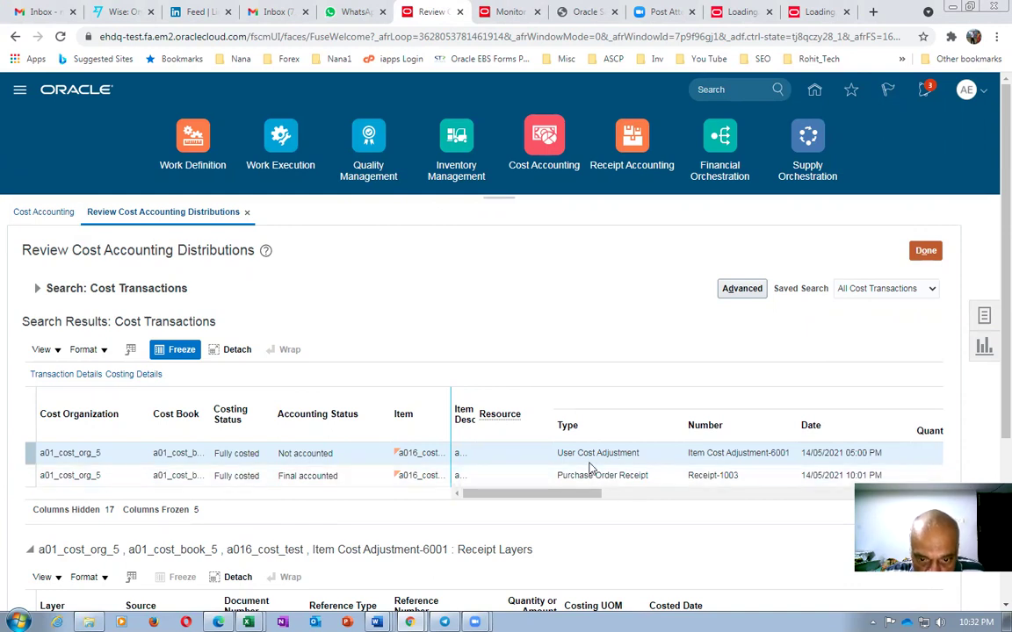
pyautogui.hscroll(10, 579, 477)
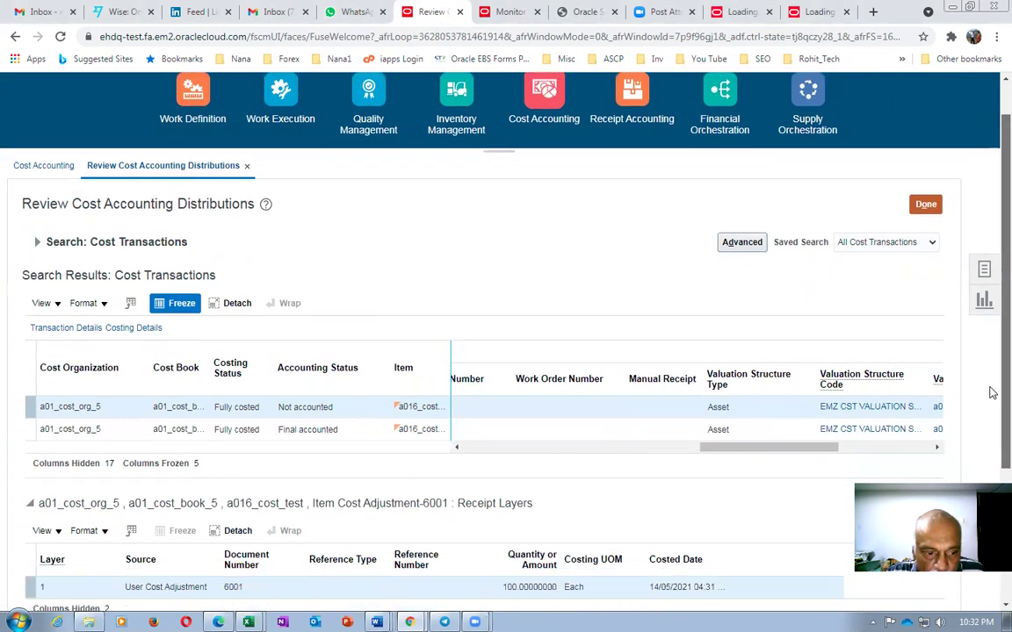
pyautogui.scroll(-3, 989, 349)
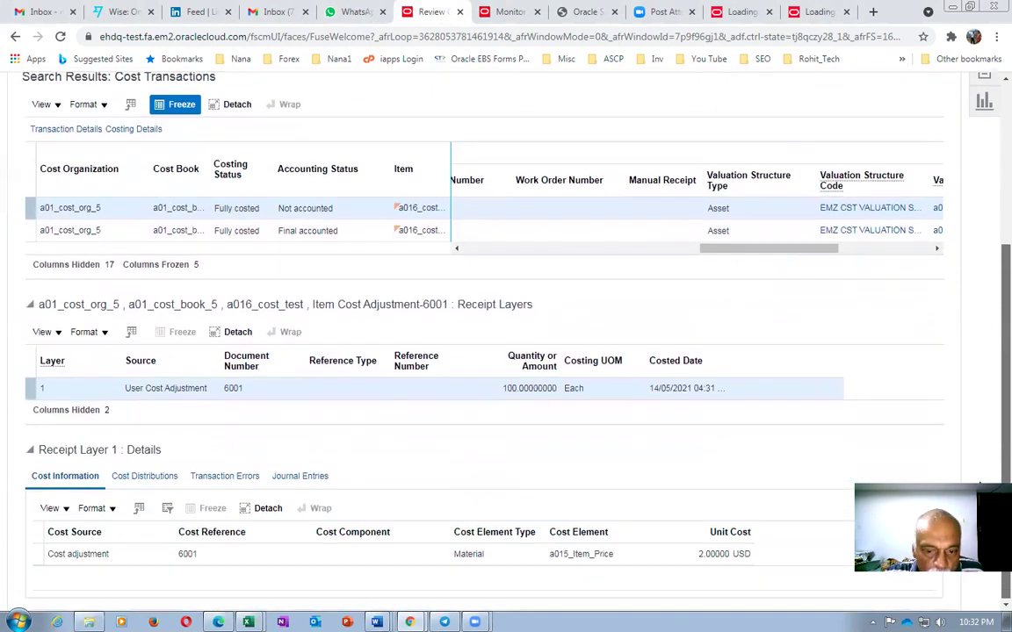
# Step: Examine the adjustment's cost distributions, including the inventory valuation and offset lines
pyautogui.click(127, 477)
pyautogui.scroll(-1, 309, 454)
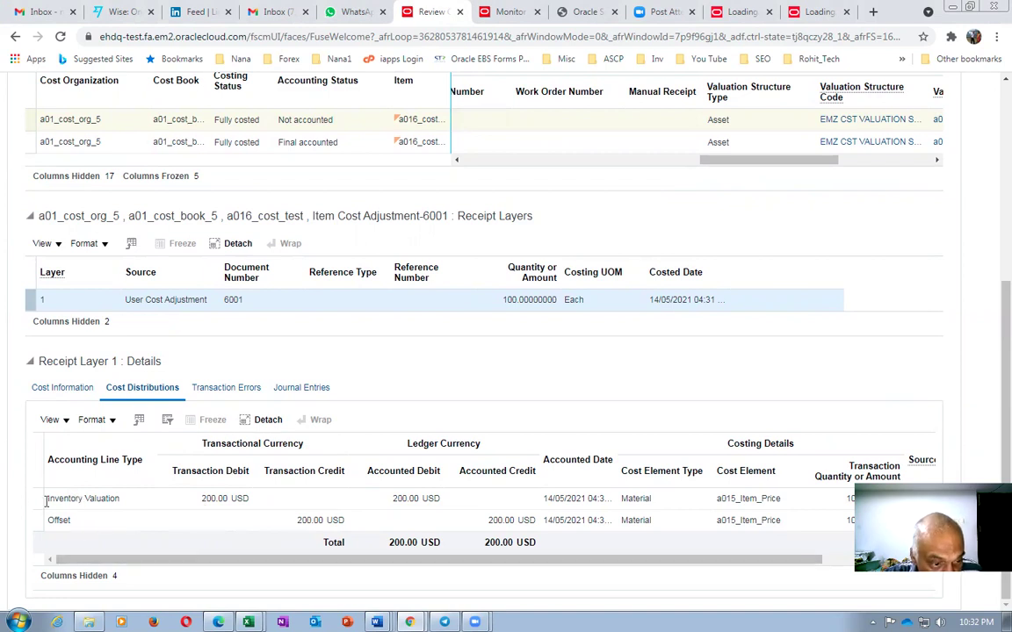
pyautogui.moveTo(54, 498); pyautogui.dragTo(130, 510)
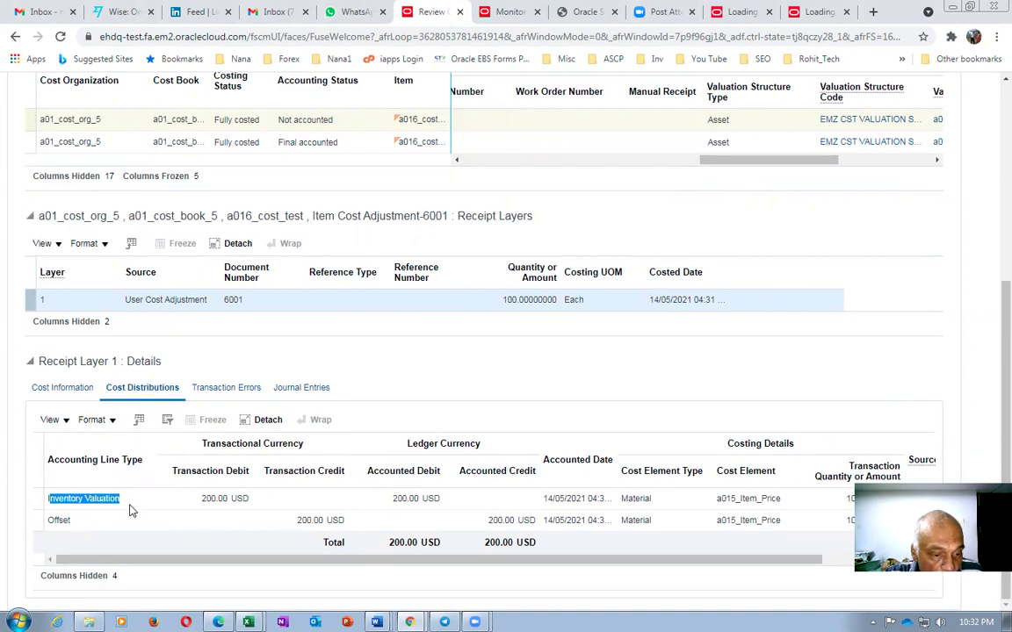
pyautogui.moveTo(51, 521); pyautogui.dragTo(70, 521)
pyautogui.click(299, 521)
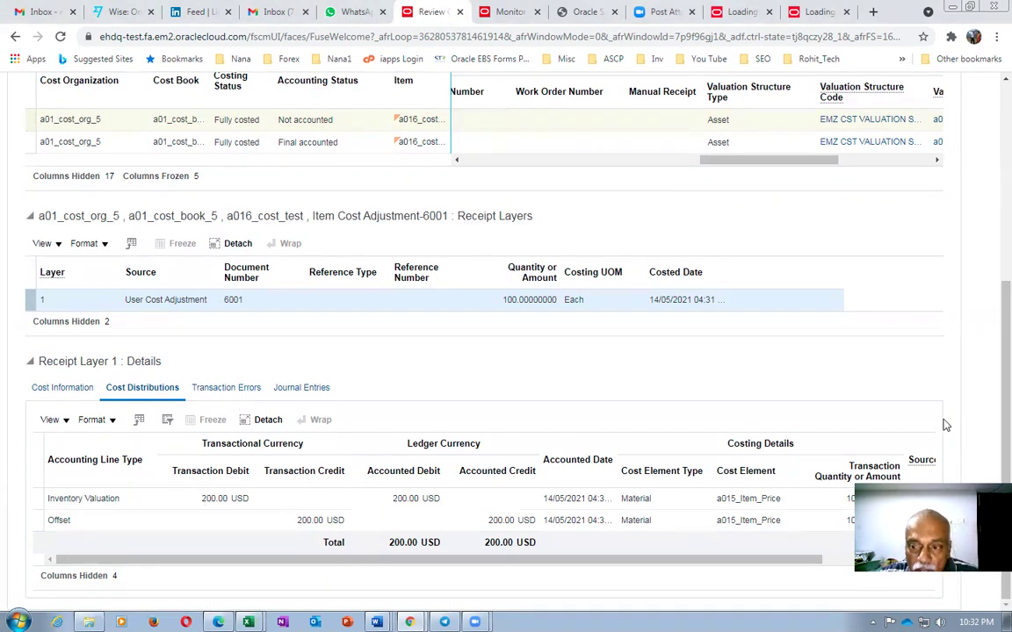
pyautogui.scroll(1, 992, 286)
pyautogui.scroll(5, 993, 285)
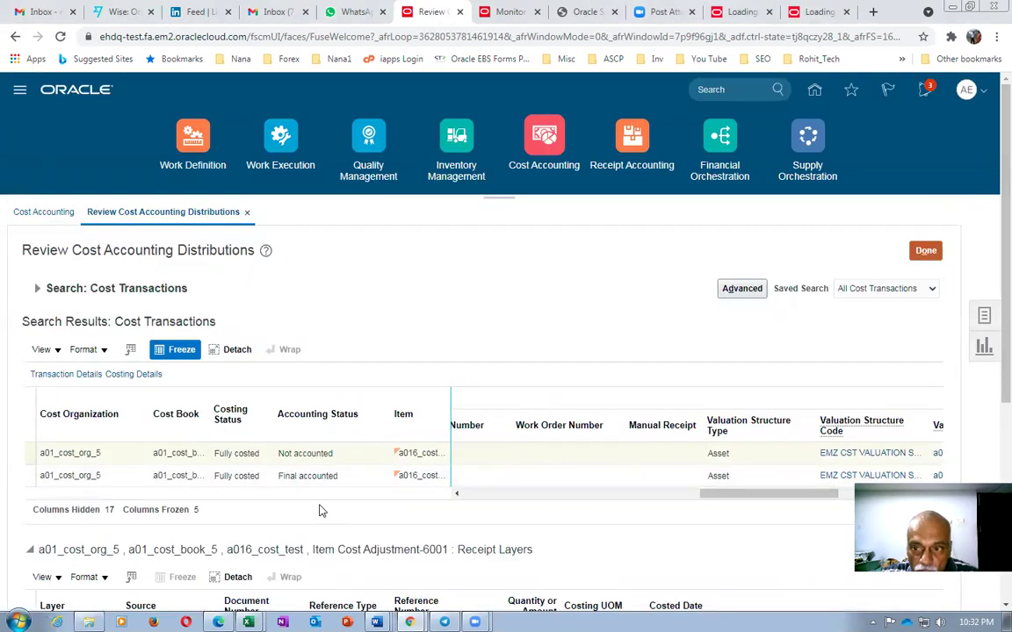
# Step: Start a Create Accounting process for the Cost Management subledger application with the ledger a01_primary_ledger
pyautogui.click(980, 314)
pyautogui.scroll(-1, 790, 496)
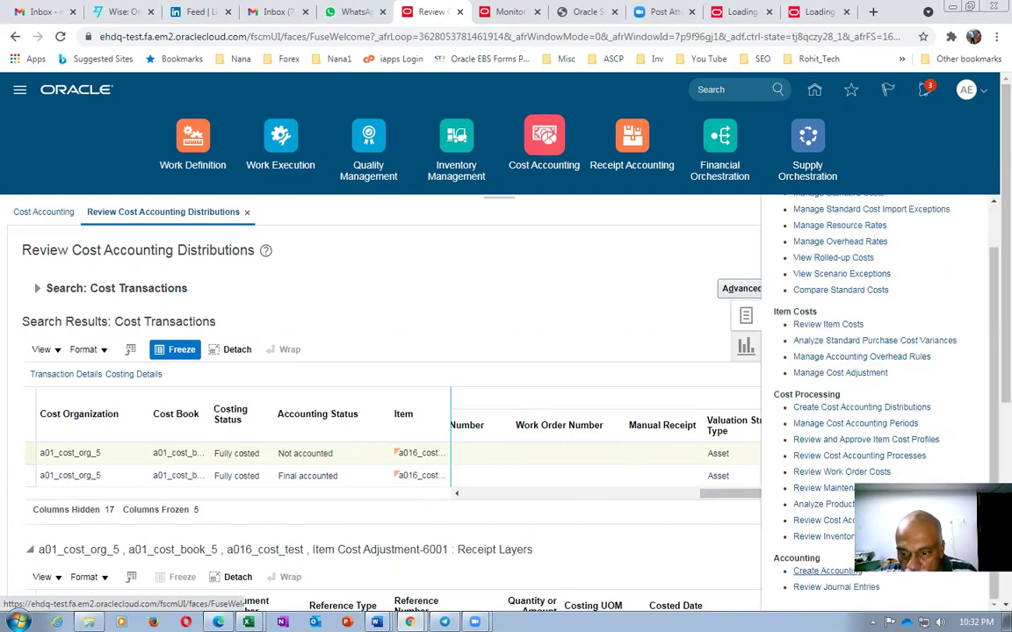
pyautogui.click(830, 570)
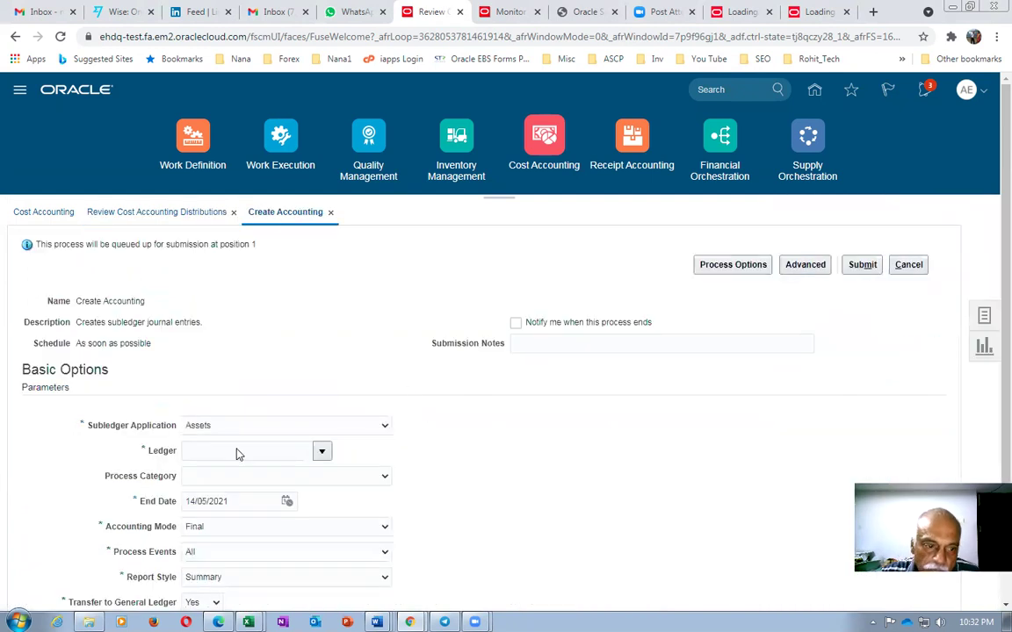
pyautogui.click(223, 422)
pyautogui.click(218, 256)
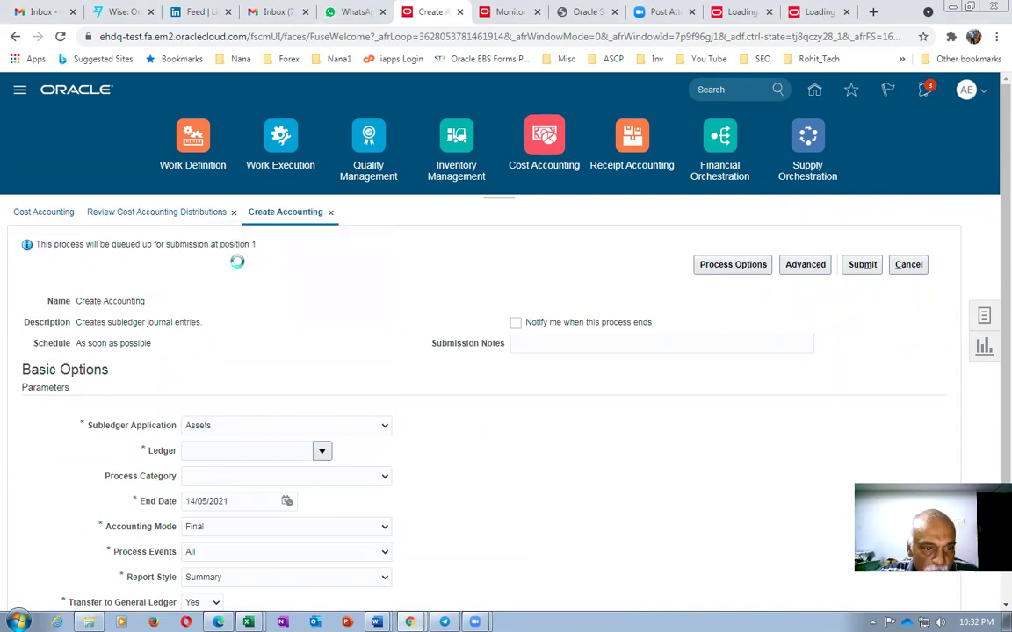
pyautogui.click(230, 450)
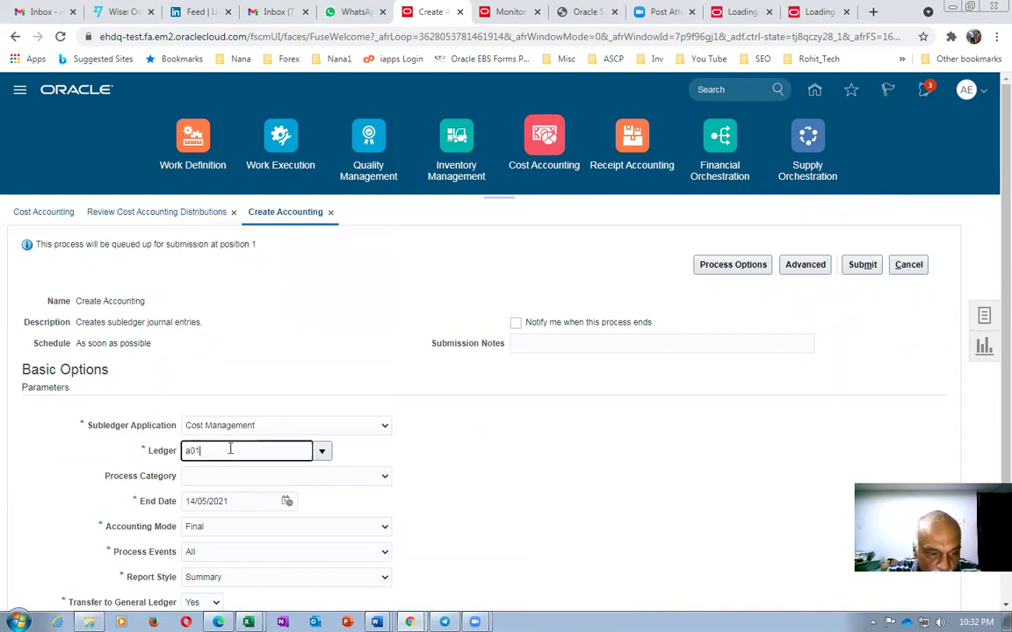
pyautogui.write('a01')
pyautogui.press('Tab')
pyautogui.scroll(-1, 369, 404)
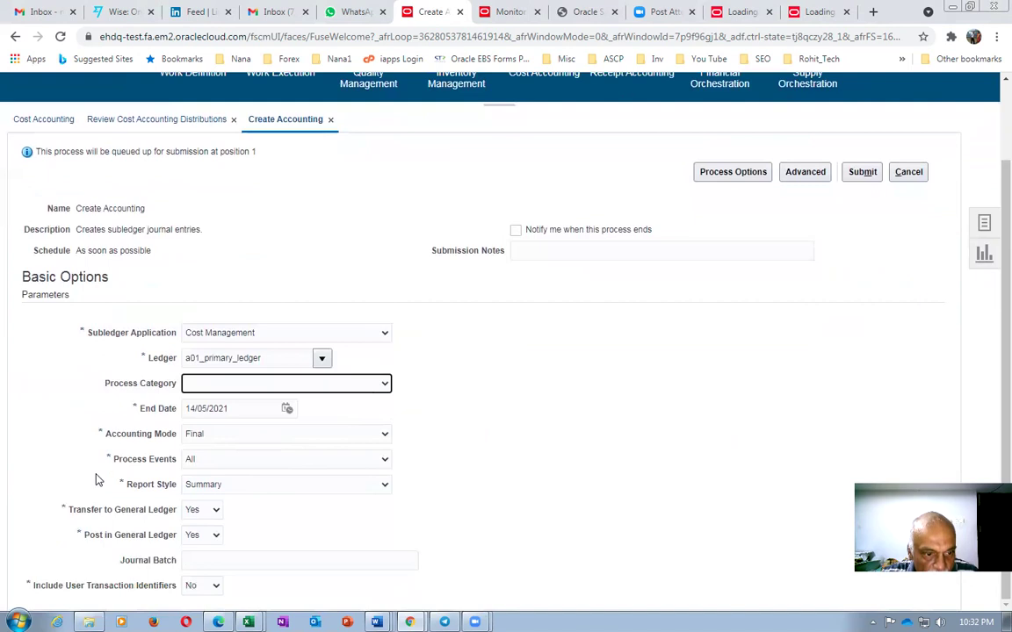
# Step: Set the accounting report style to Detail and submit the Create Accounting process
pyautogui.click(245, 488)
pyautogui.click(245, 499)
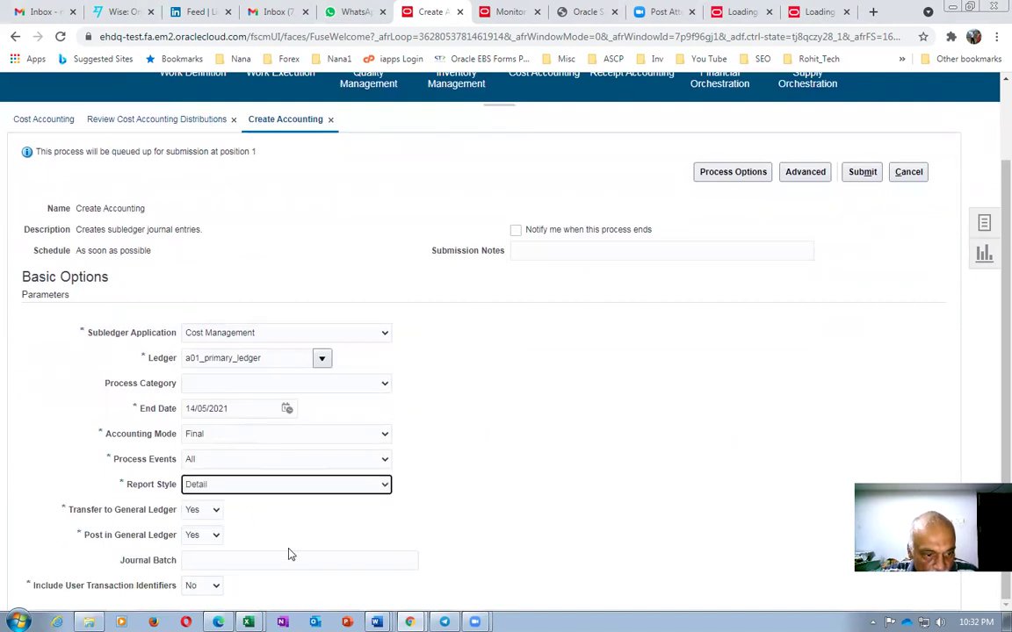
pyautogui.moveTo(216, 608)
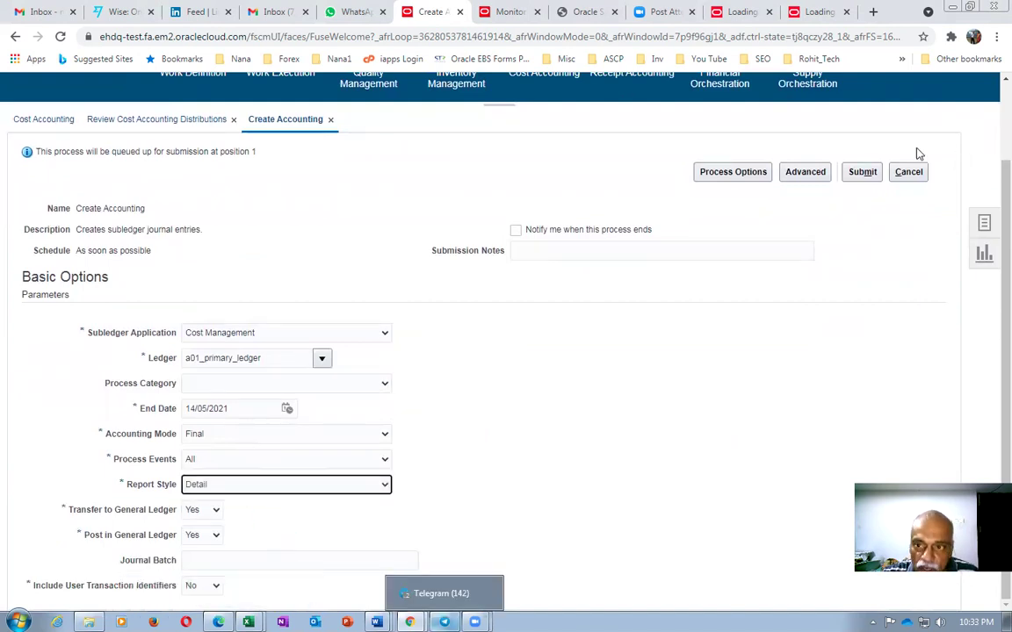
pyautogui.click(856, 171)
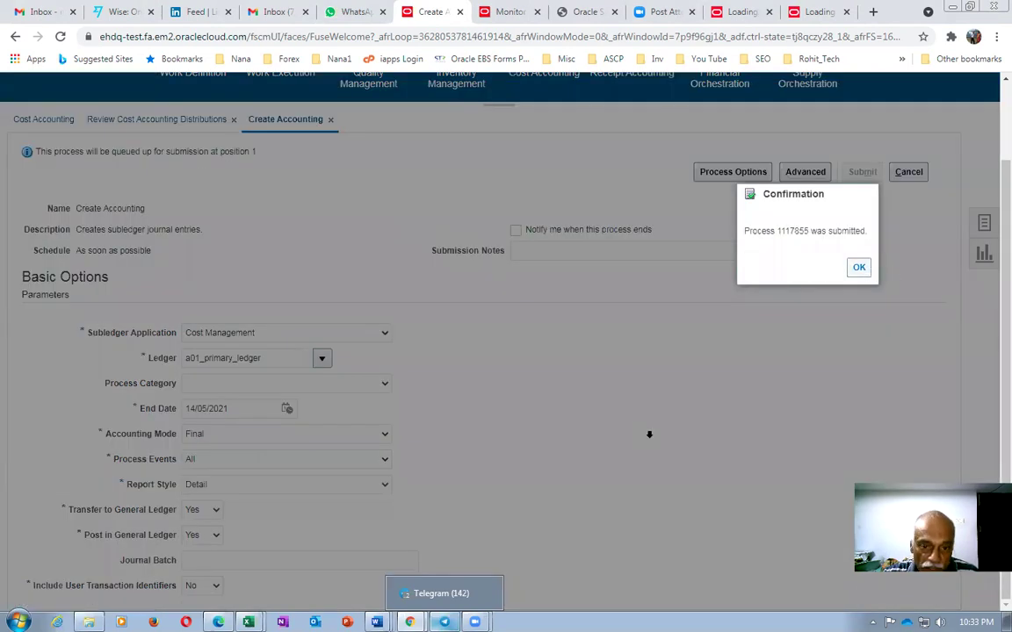
pyautogui.press('Return')
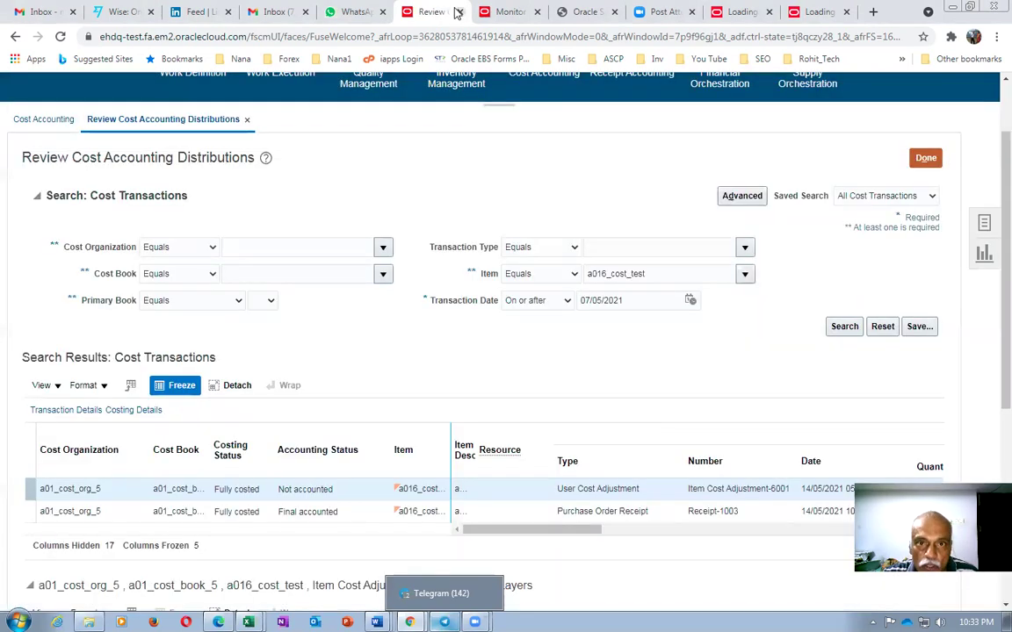
# Step: Monitor the Create Accounting process and its subprocesses by refreshing the scheduled processes list
pyautogui.click(508, 11)
pyautogui.click(553, 355)
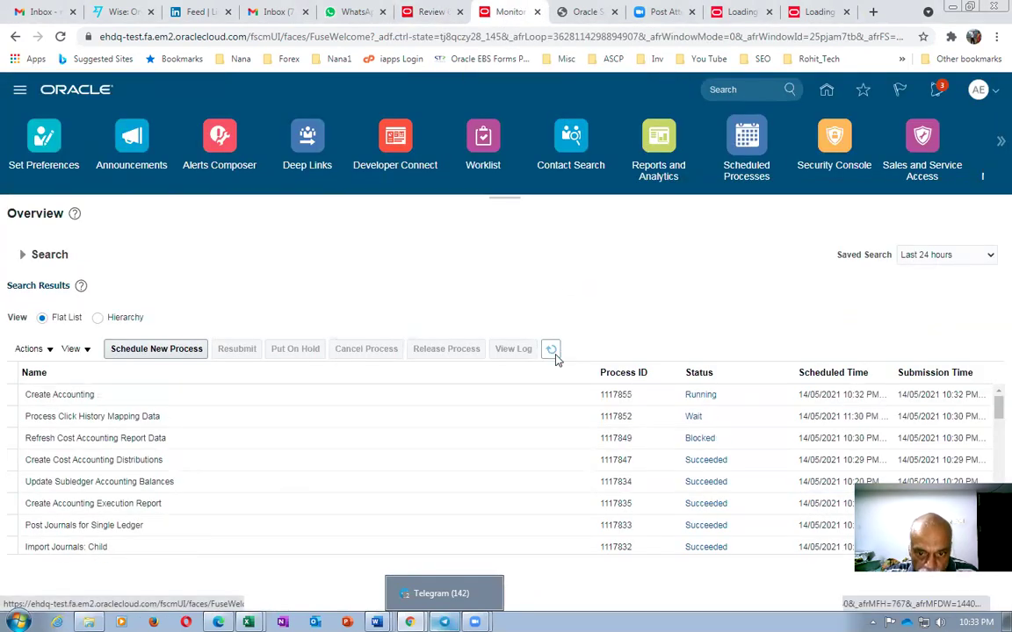
pyautogui.click(553, 354)
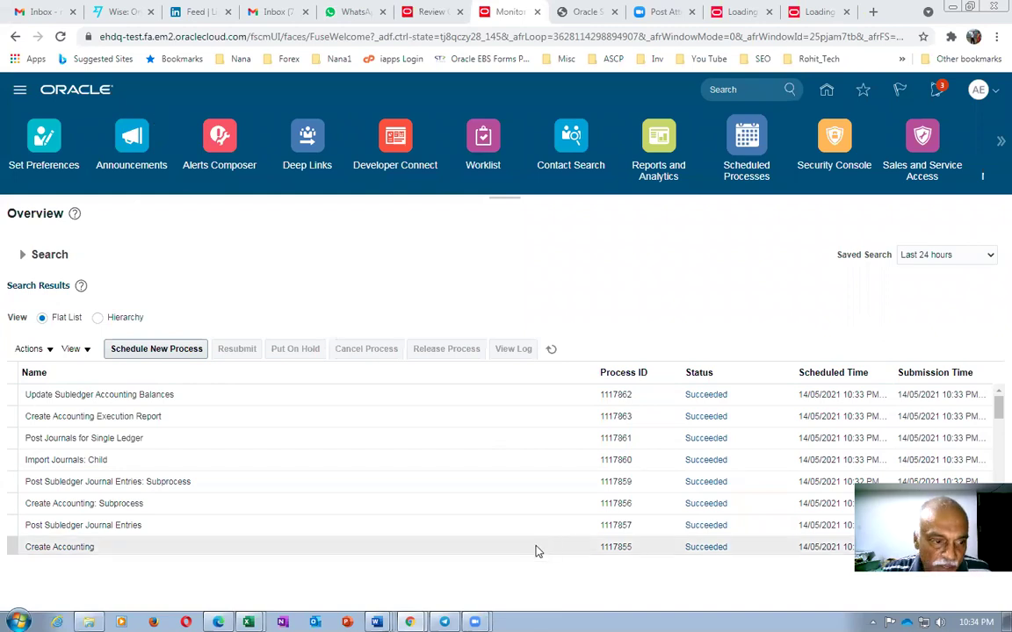
# Step: Open the details of the newest Create Accounting Execution Report process and republish its output
pyautogui.click(164, 420)
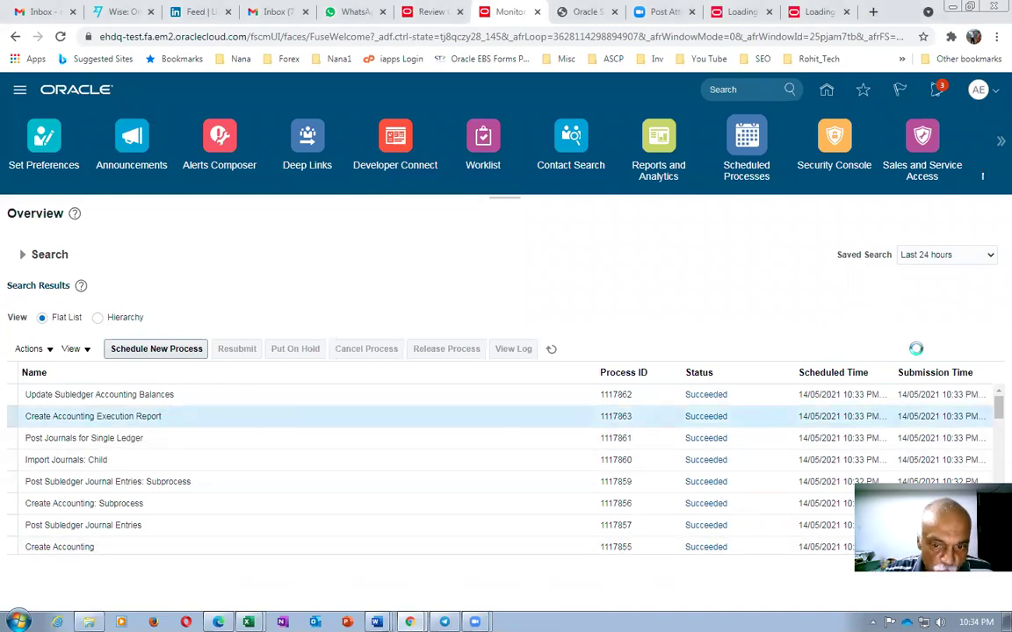
pyautogui.scroll(-3, 993, 366)
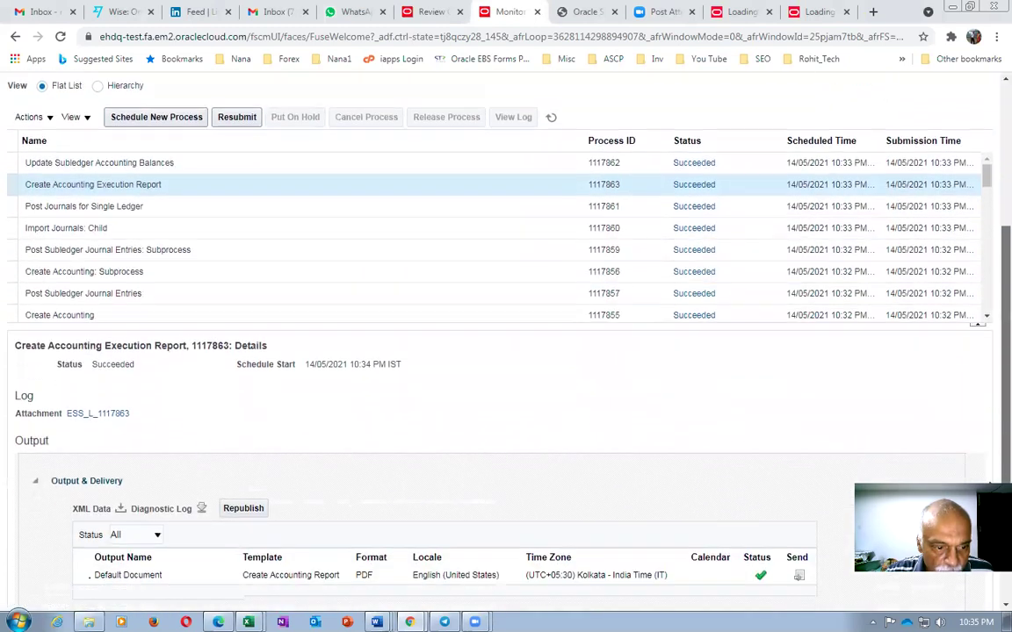
pyautogui.click(233, 486)
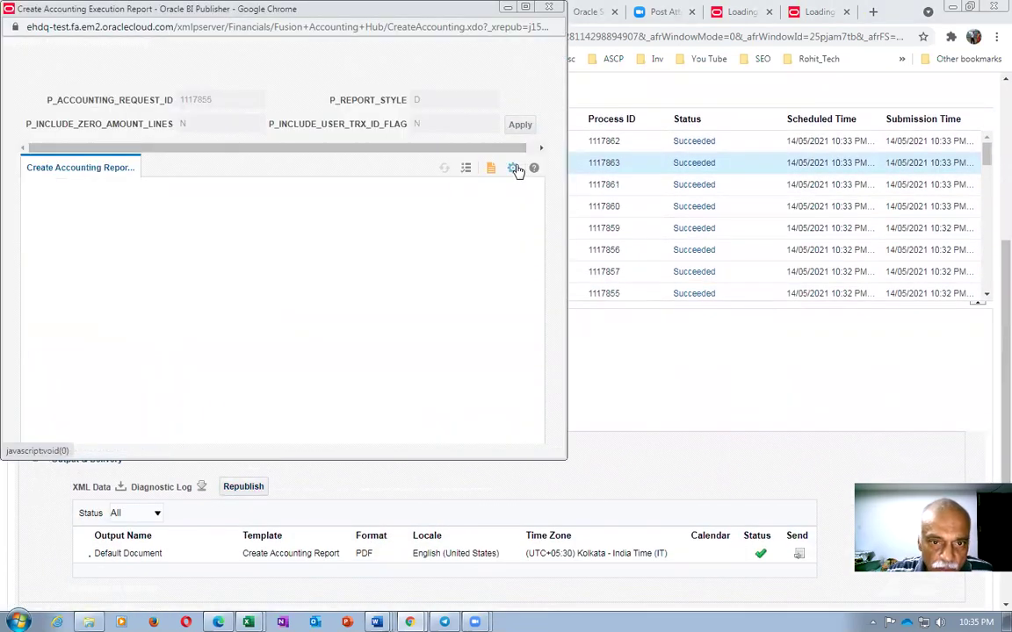
# Step: Export the republished accounting report as a PDF and save it as CreateAccounting_Create Accounting Report (3) in the Nana folder
pyautogui.click(517, 171)
pyautogui.moveTo(485, 193)
pyautogui.click(411, 221)
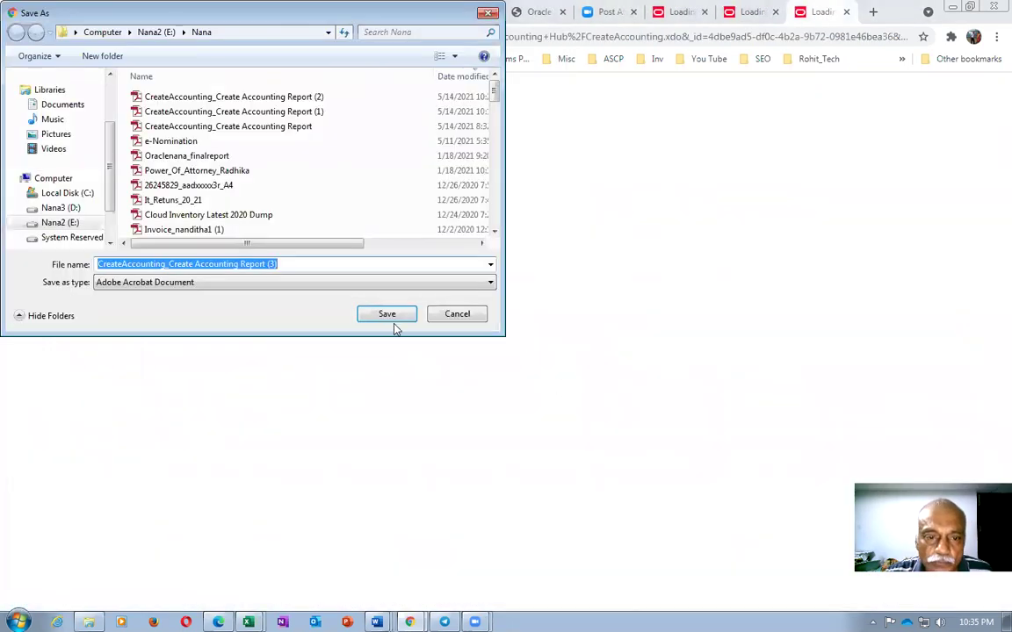
pyautogui.click(391, 317)
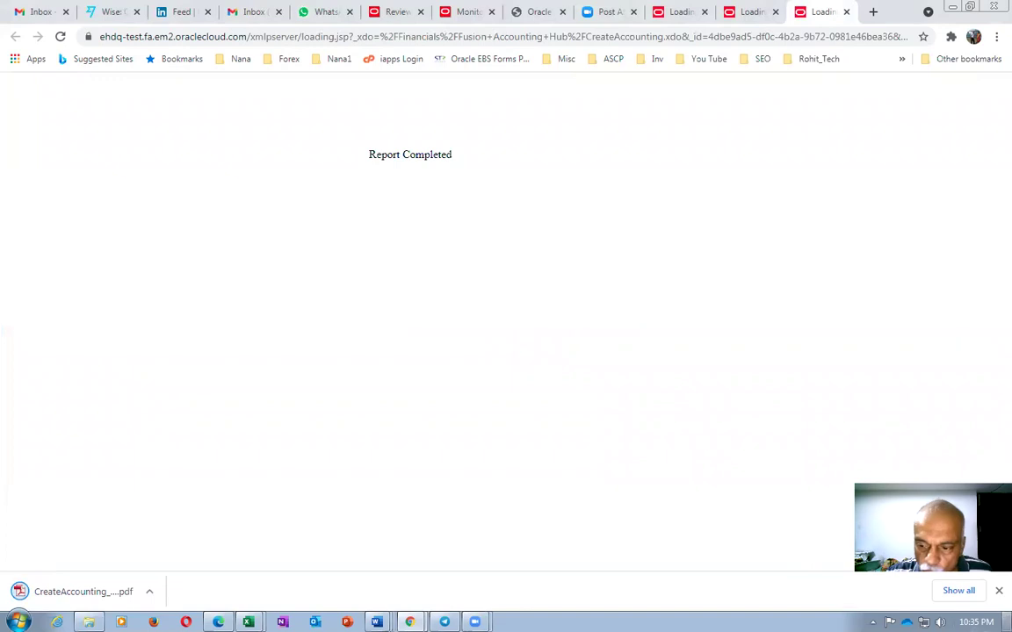
# Step: Open the downloaded CreateAccounting_Create Accounting Report (3).pdf and go to its journal entries section
pyautogui.click(973, 594)
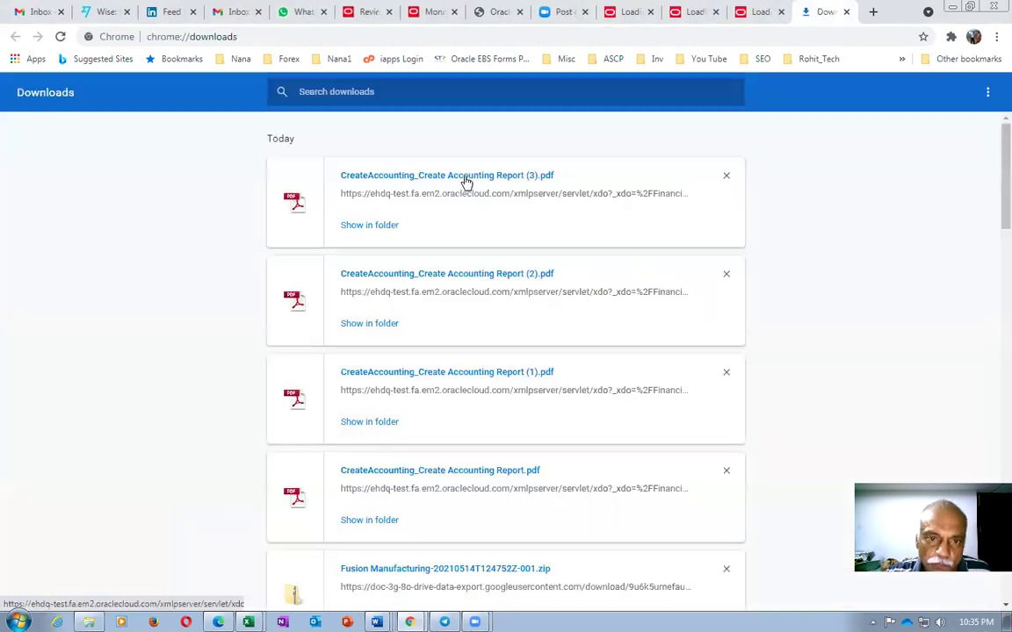
pyautogui.click(463, 179)
pyautogui.scroll(-1, 527, 283)
pyautogui.scroll(-2, 527, 285)
pyautogui.scroll(3, 525, 279)
pyautogui.scroll(-6, 433, 278)
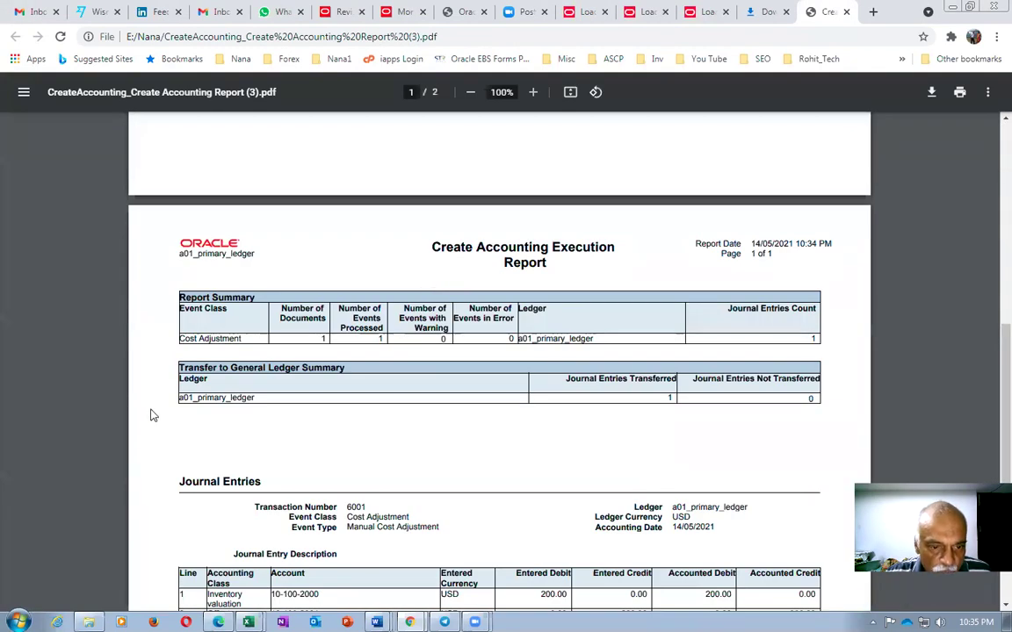
pyautogui.scroll(-3, 505, 429)
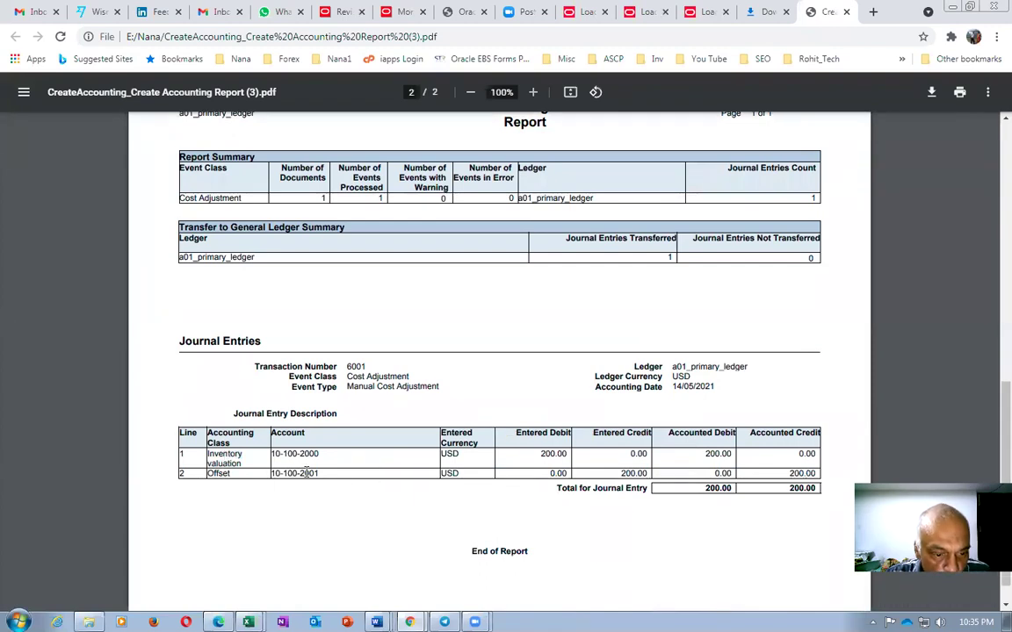
# Step: Examine the offset account and the inventory valuation debit in the report's journal entry, and close the report
pyautogui.moveTo(284, 475); pyautogui.dragTo(324, 473)
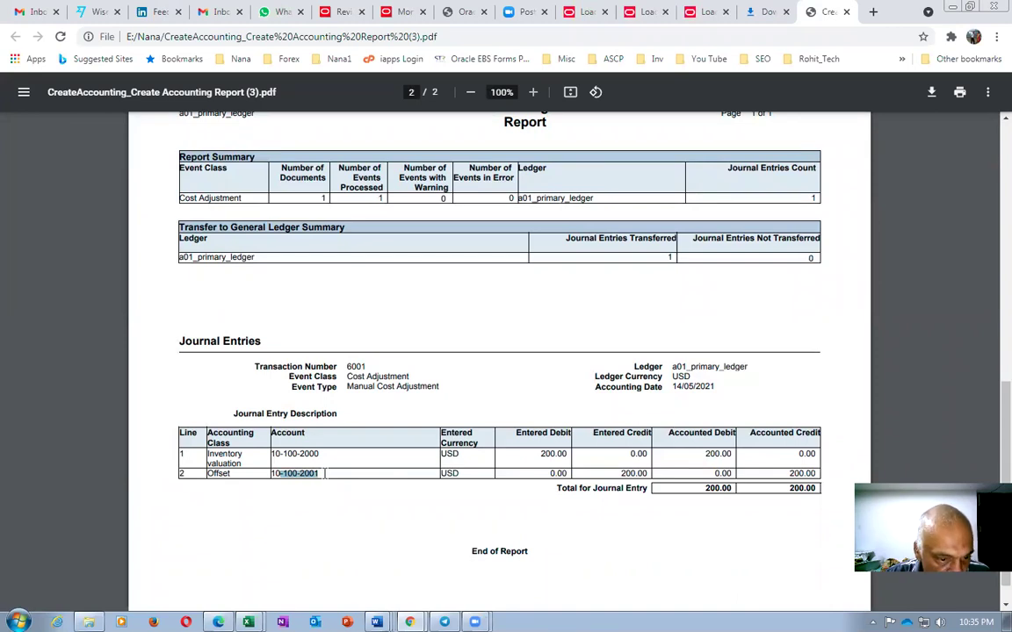
pyautogui.click(327, 474)
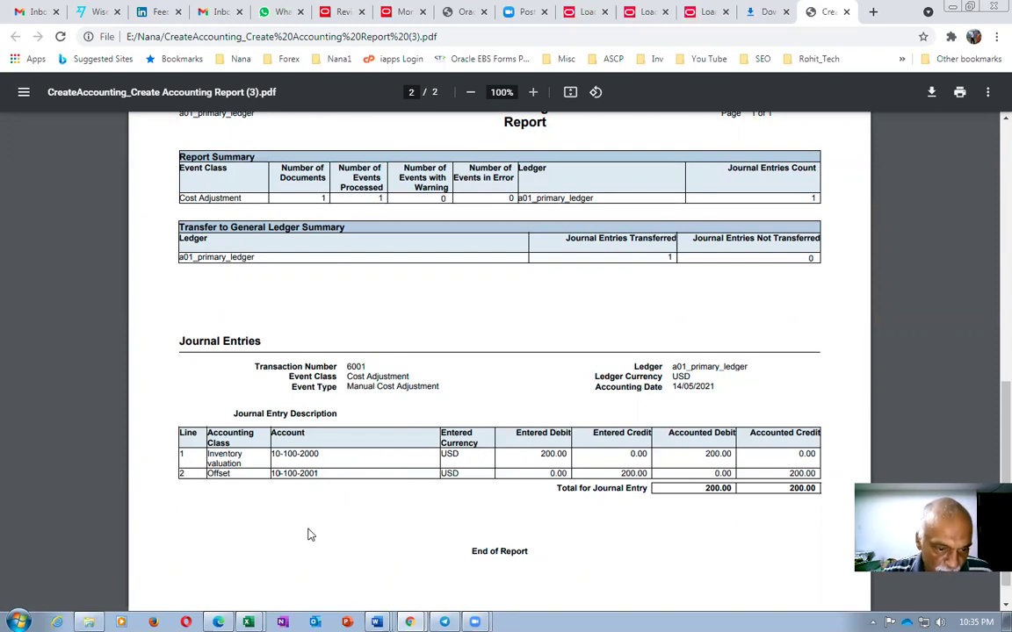
pyautogui.moveTo(535, 453); pyautogui.dragTo(567, 454)
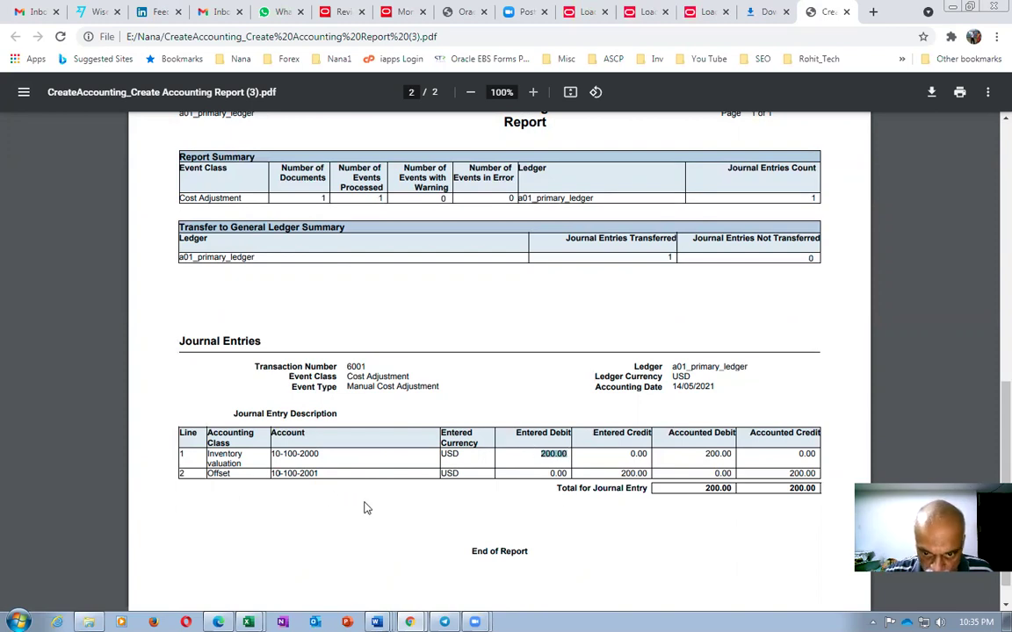
pyautogui.click(694, 530)
pyautogui.scroll(-1, 693, 529)
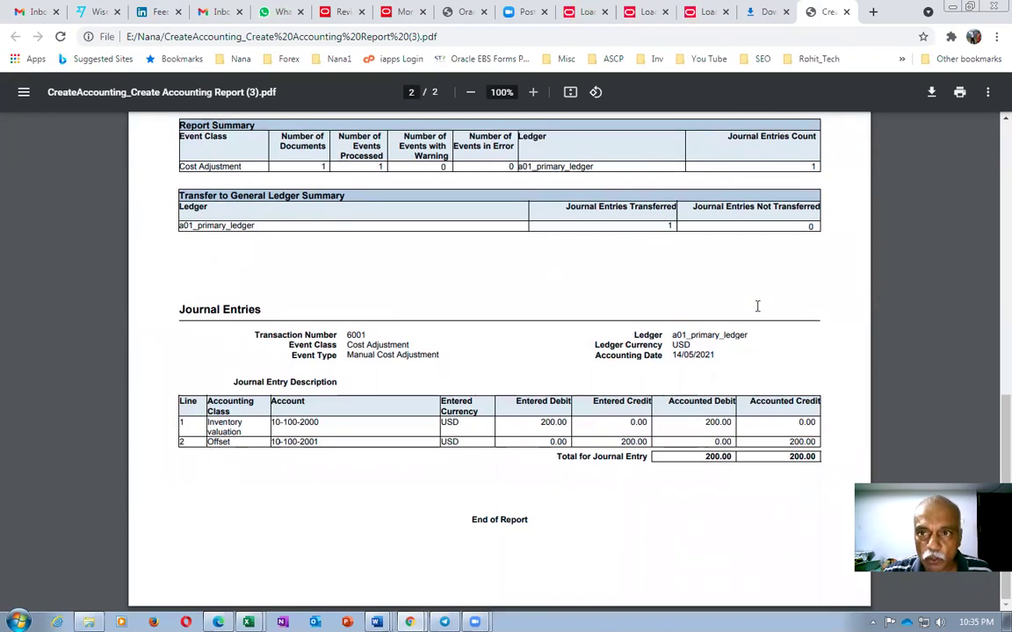
pyautogui.click(846, 12)
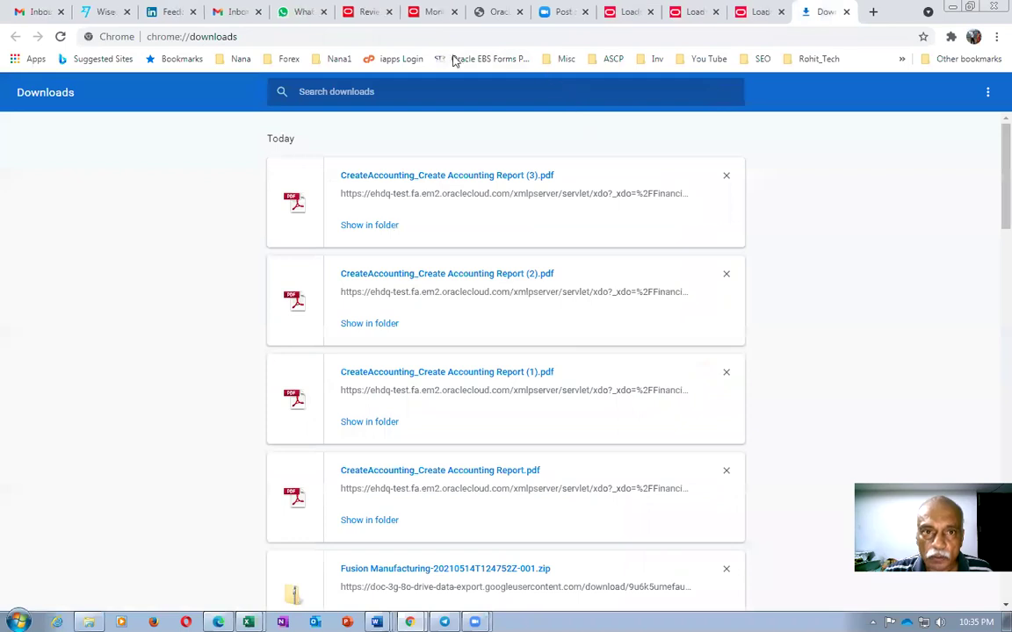
# Step: Rerun the cost transactions search for a016_cost_test and show the journal entries for Item Cost Adjustment-6001
pyautogui.click(363, 11)
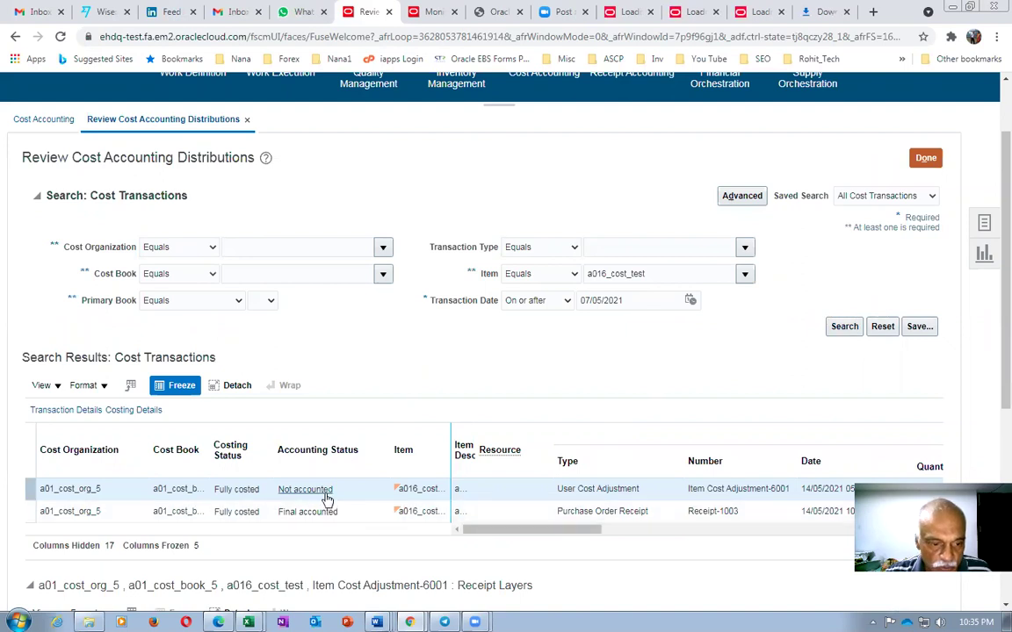
pyautogui.click(852, 328)
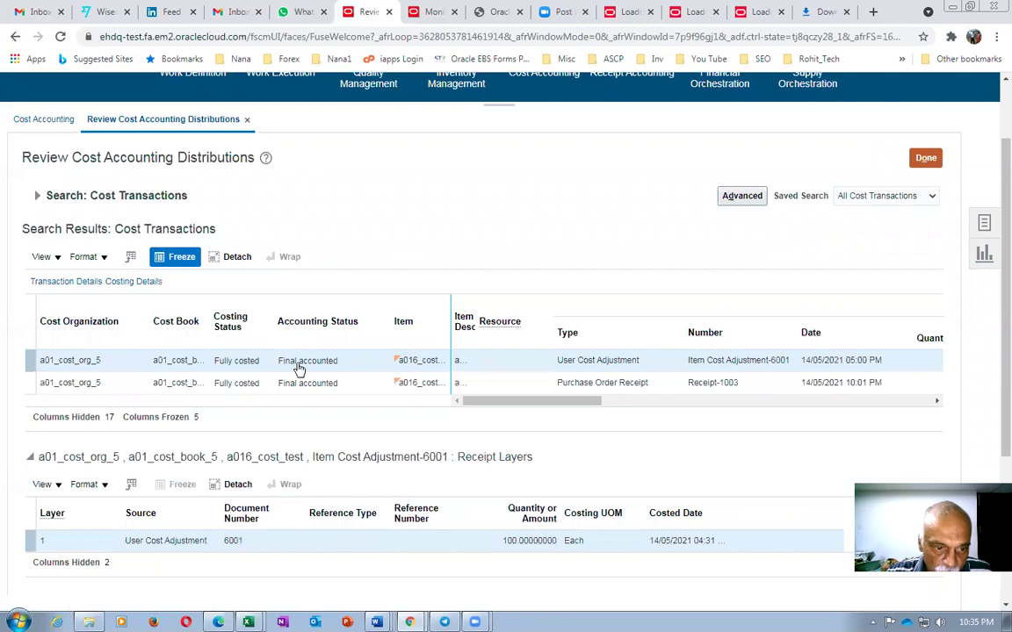
pyautogui.scroll(-4, 281, 404)
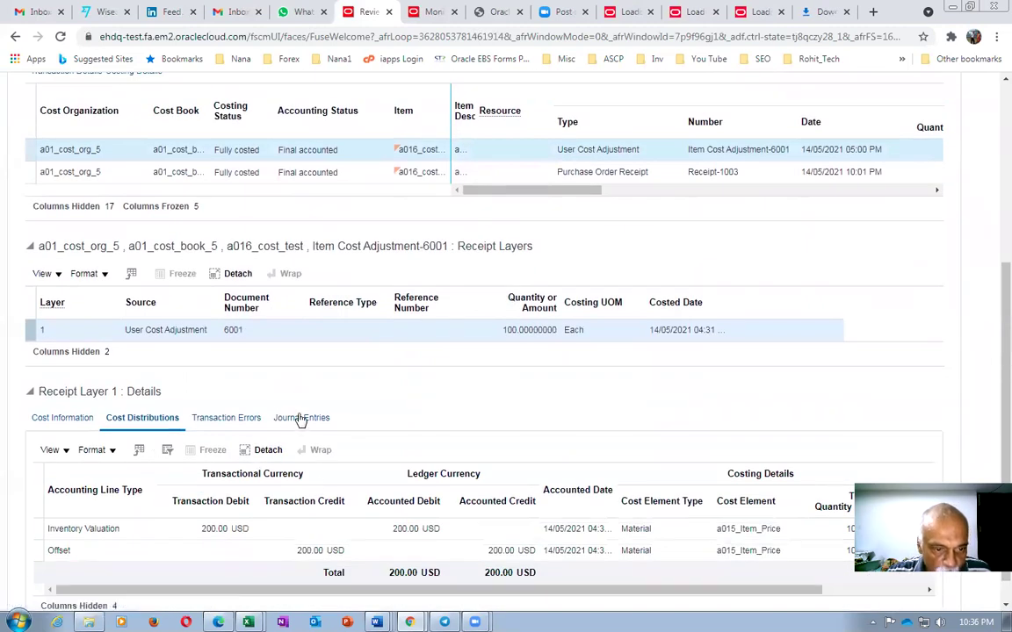
pyautogui.click(318, 417)
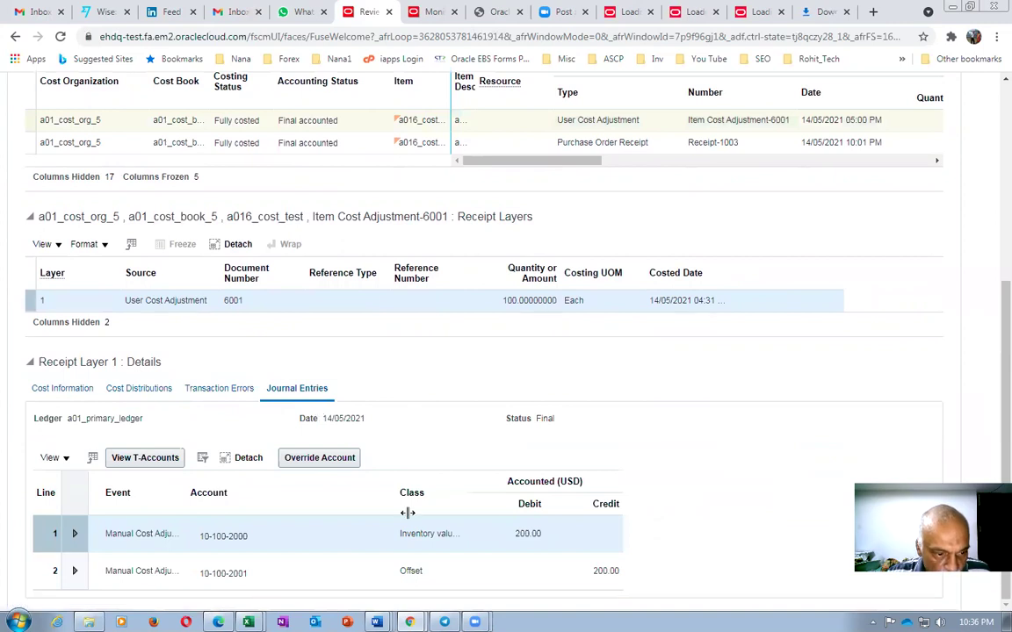
# Step: Expand both journal entry lines, widen the Class column to read the accounting details, and finish the distributions review
pyautogui.click(74, 533)
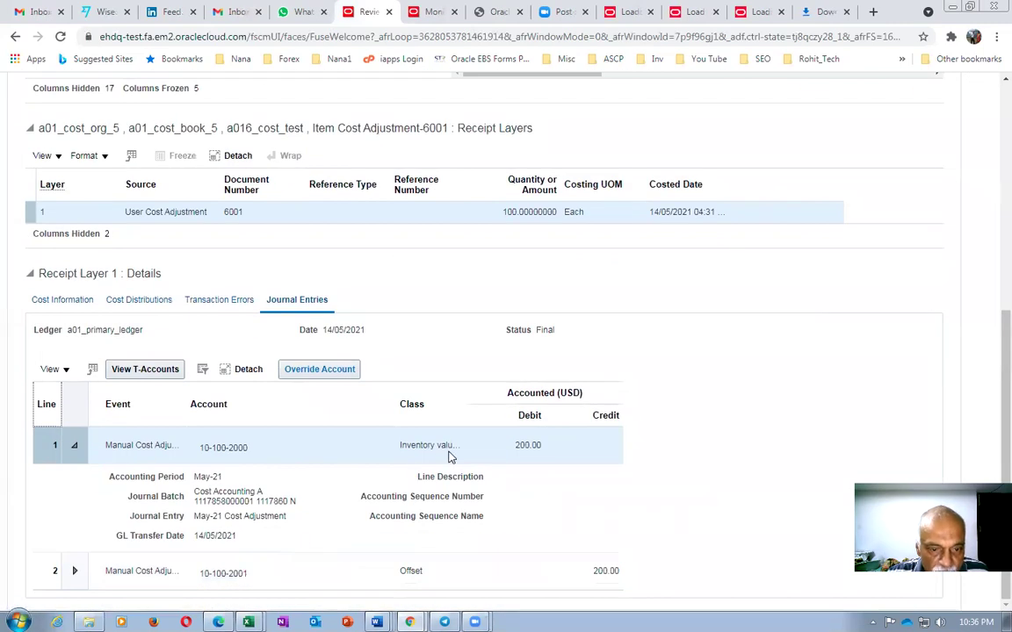
pyautogui.moveTo(467, 409); pyautogui.dragTo(497, 412)
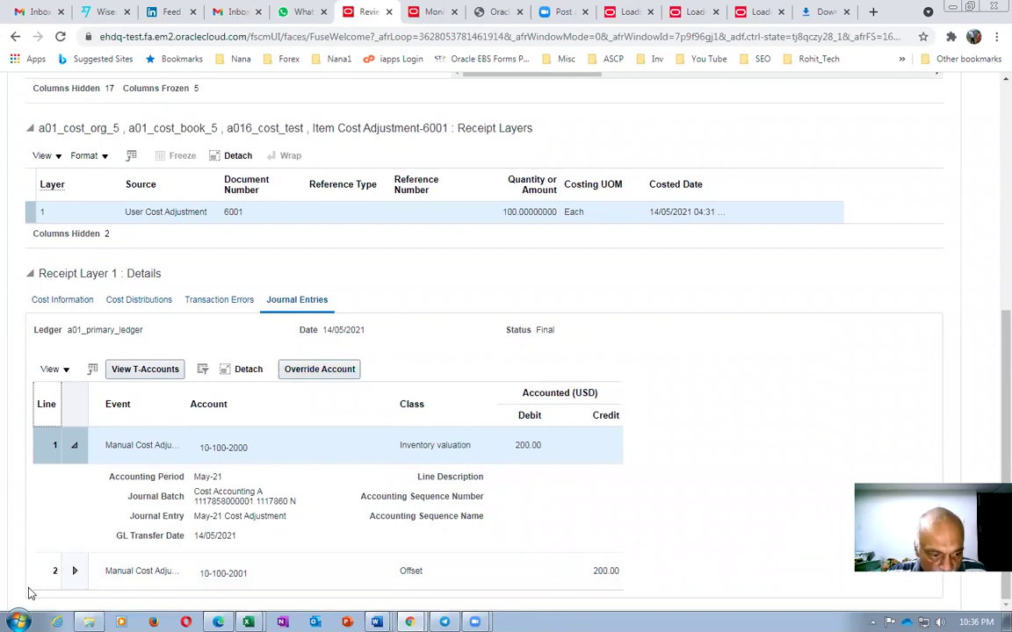
pyautogui.scroll(1, 72, 574)
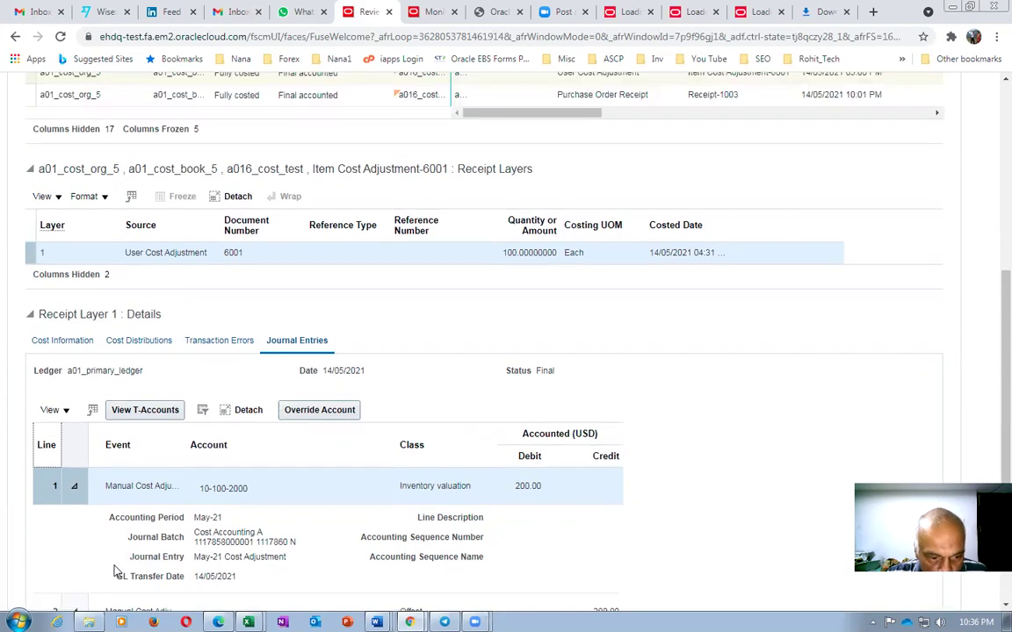
pyautogui.scroll(-3, 388, 540)
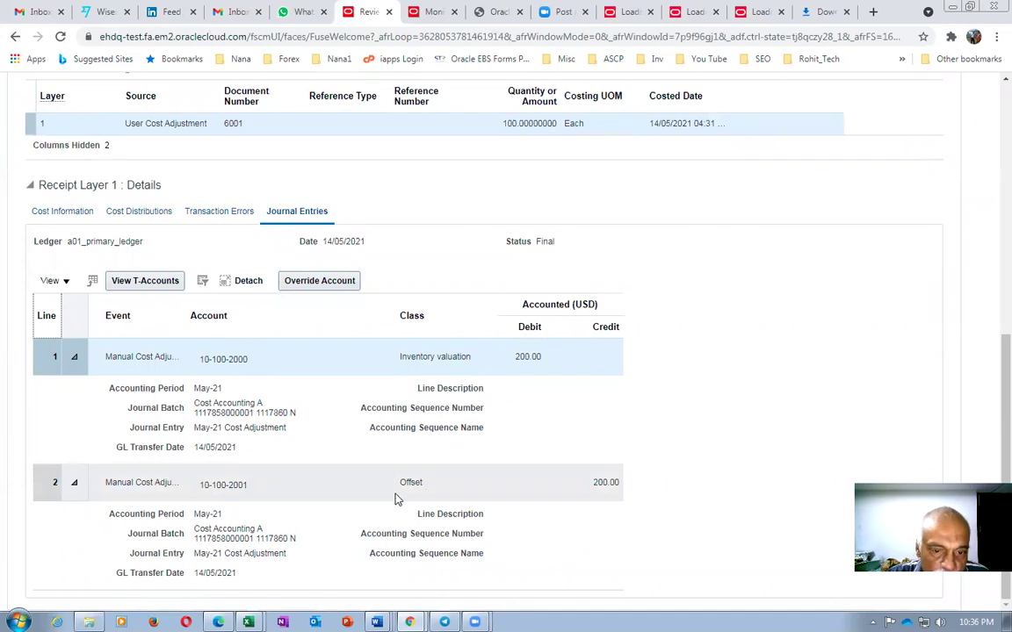
pyautogui.scroll(1, 991, 204)
pyautogui.scroll(6, 991, 204)
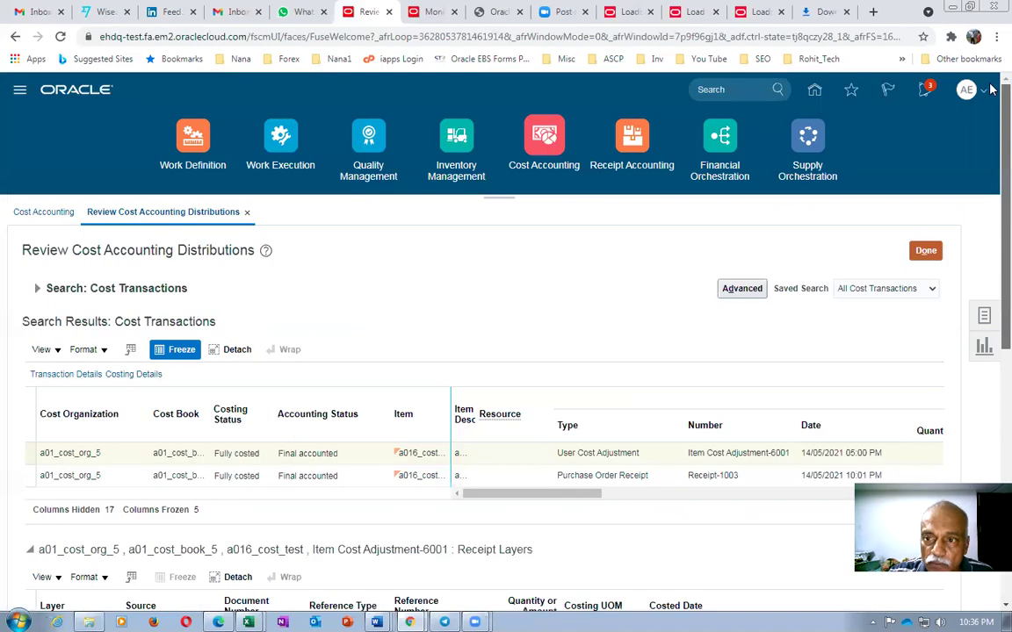
pyautogui.click(924, 251)
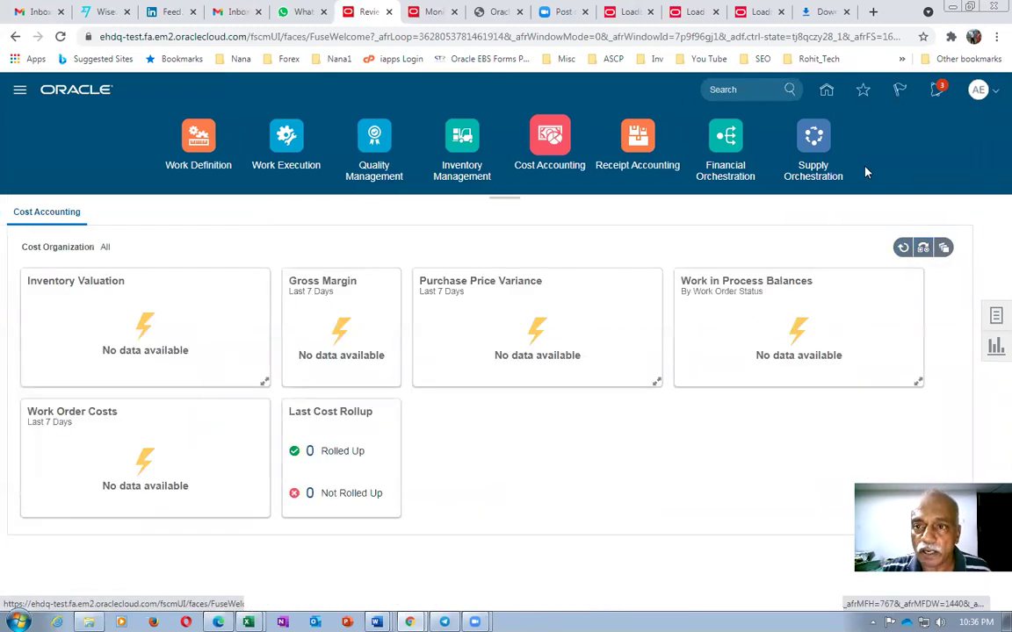
# Step: Open Setup and Maintenance and switch the setup offering to Manufacturing and Supply Chain Materials Management
pyautogui.click(980, 91)
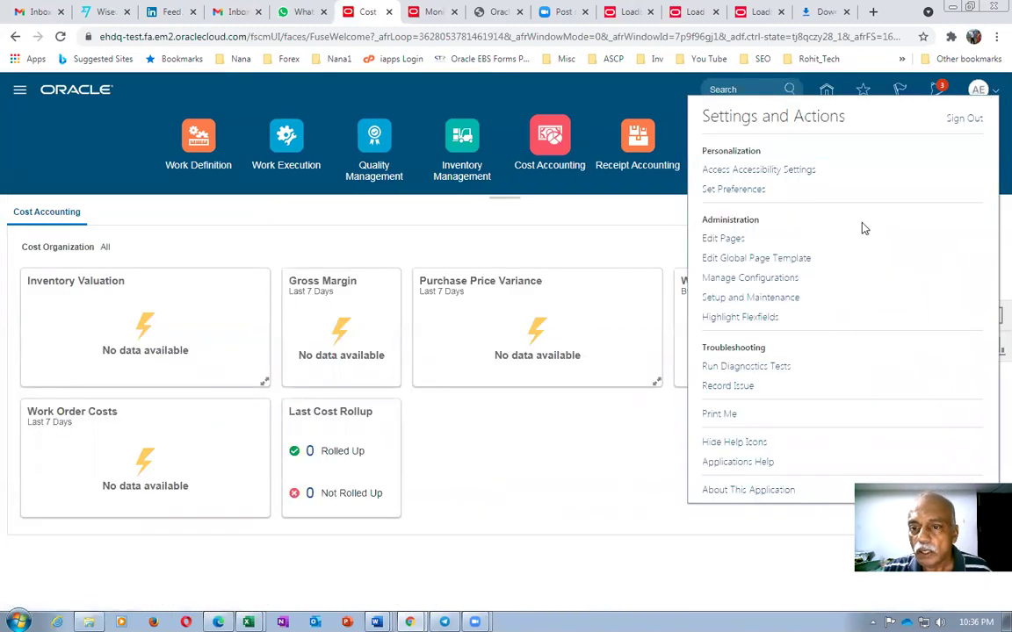
pyautogui.click(787, 302)
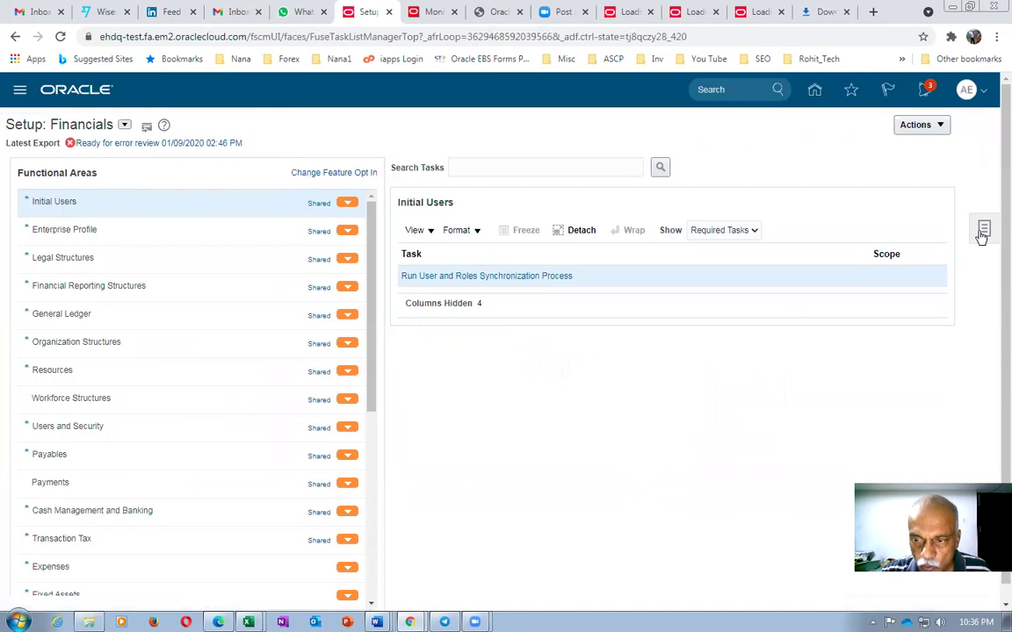
pyautogui.click(982, 231)
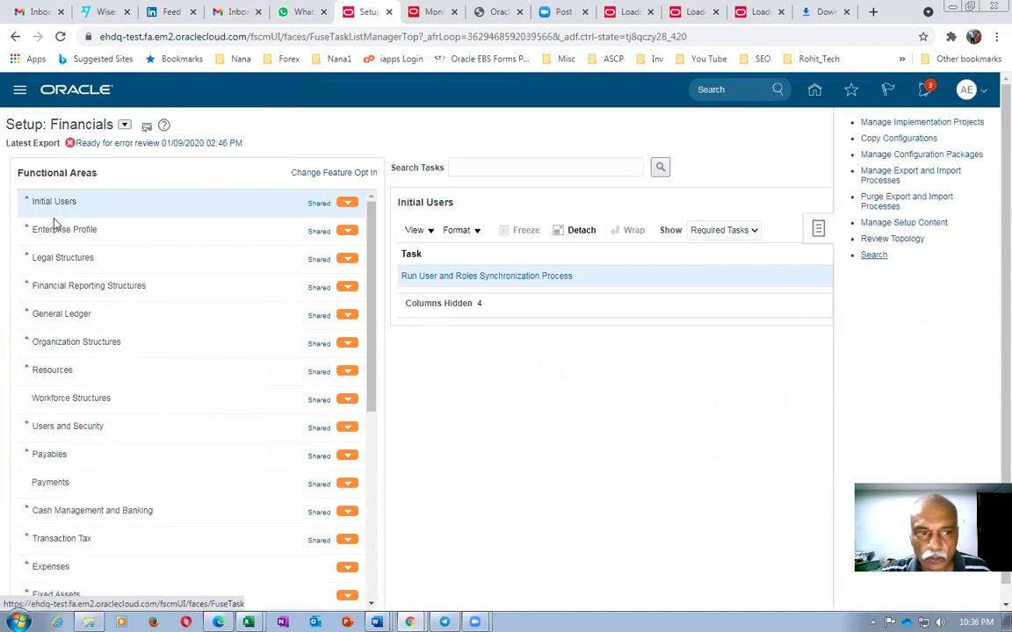
pyautogui.click(125, 124)
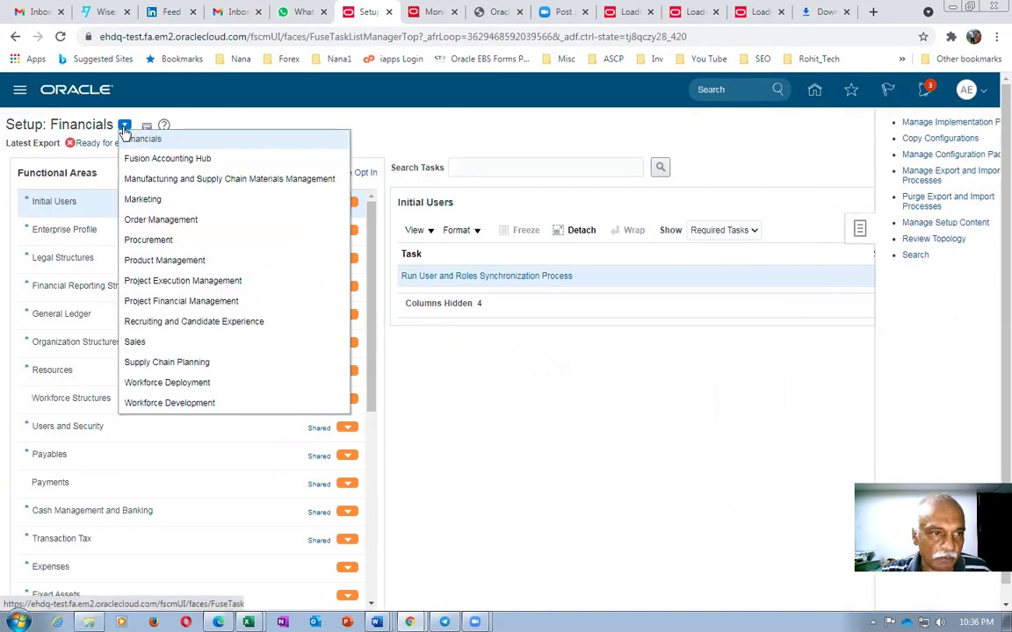
pyautogui.click(148, 181)
# Step: Search the setup tasks for man%map%set% and open the Manage Mapping Sets task for Cost Management
pyautogui.click(483, 168)
pyautogui.write('man%map%set')
pyautogui.press('Return')
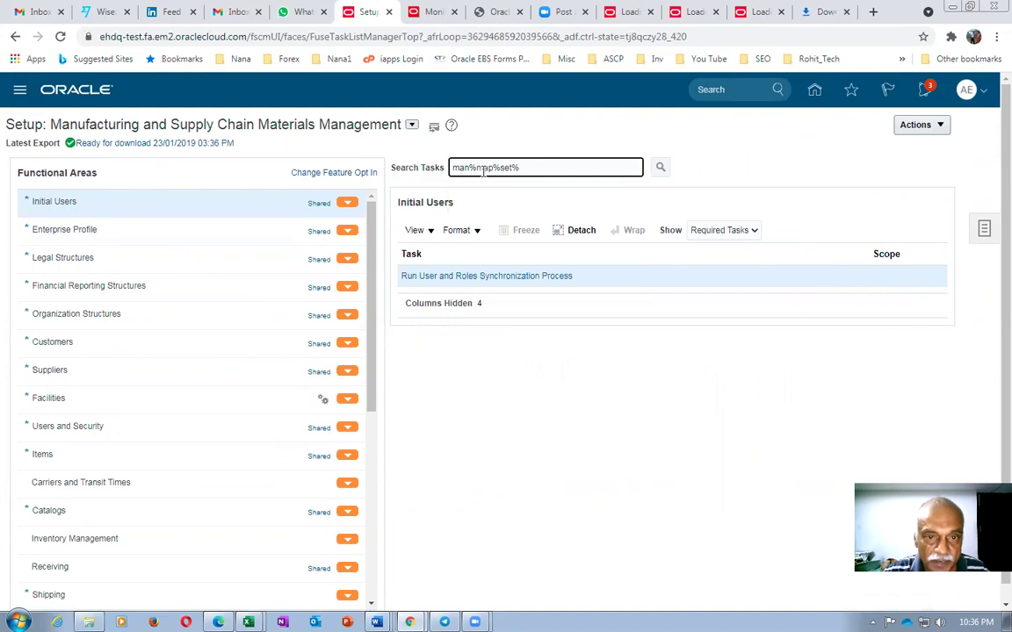
pyautogui.click(328, 353)
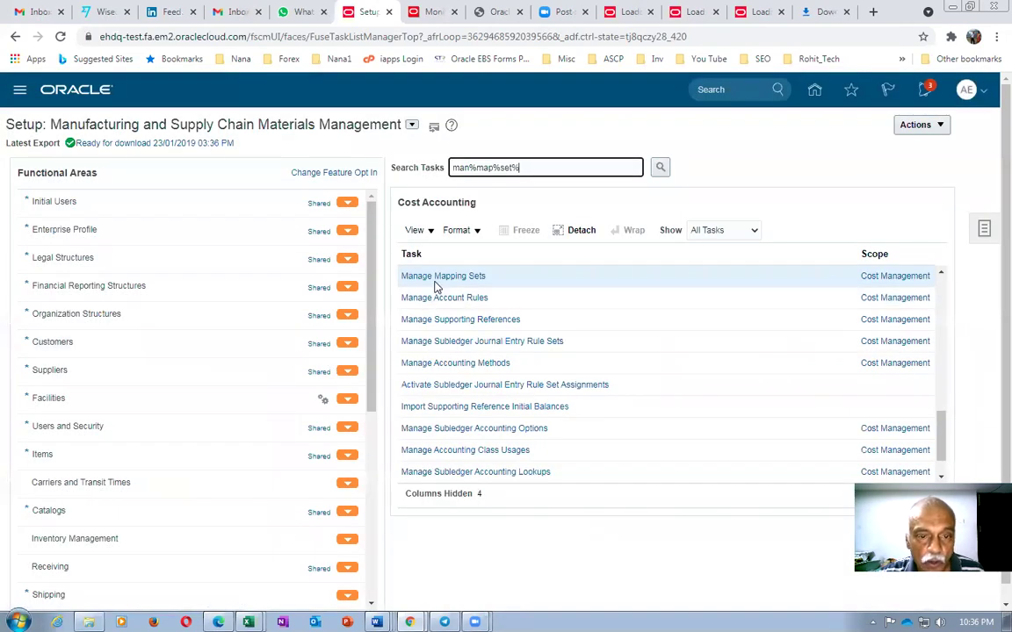
pyautogui.click(435, 278)
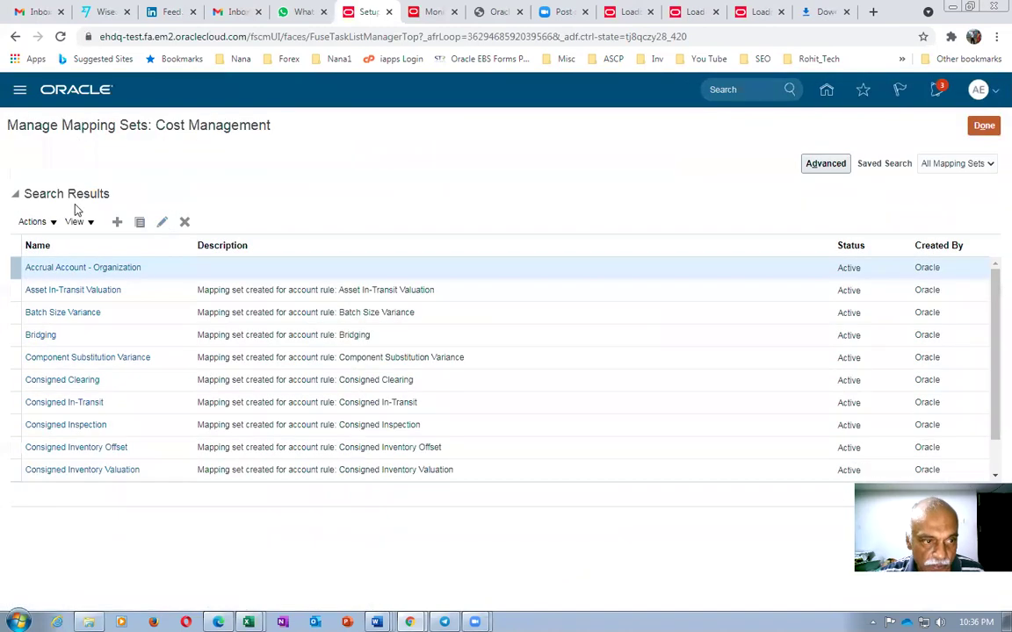
# Step: Search the Cost Management mapping sets by name for the Offset mapping set and open it for editing
pyautogui.click(22, 165)
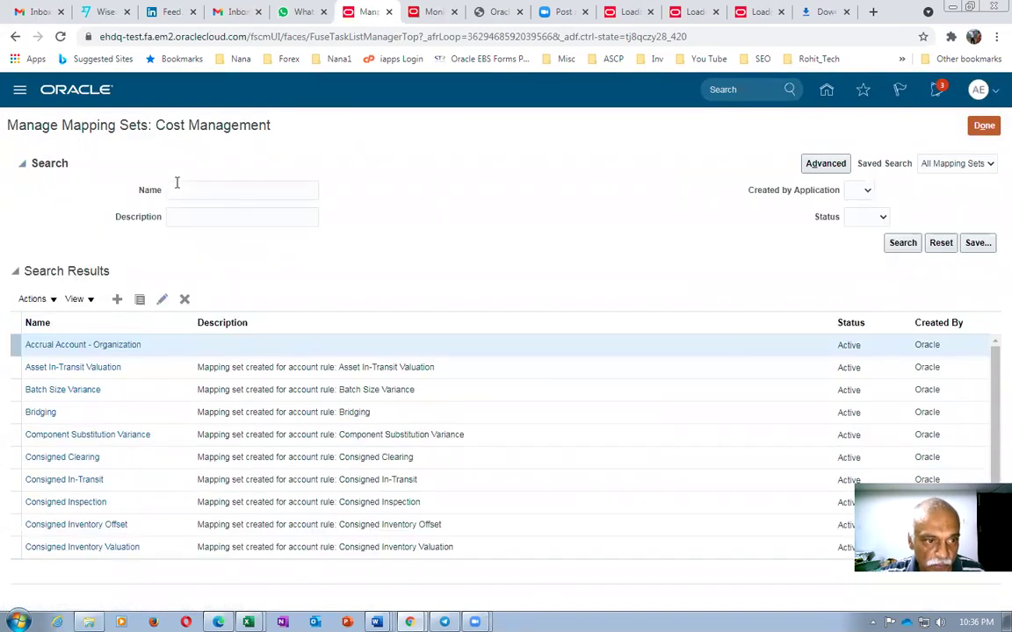
pyautogui.click(180, 187)
pyautogui.write('c')
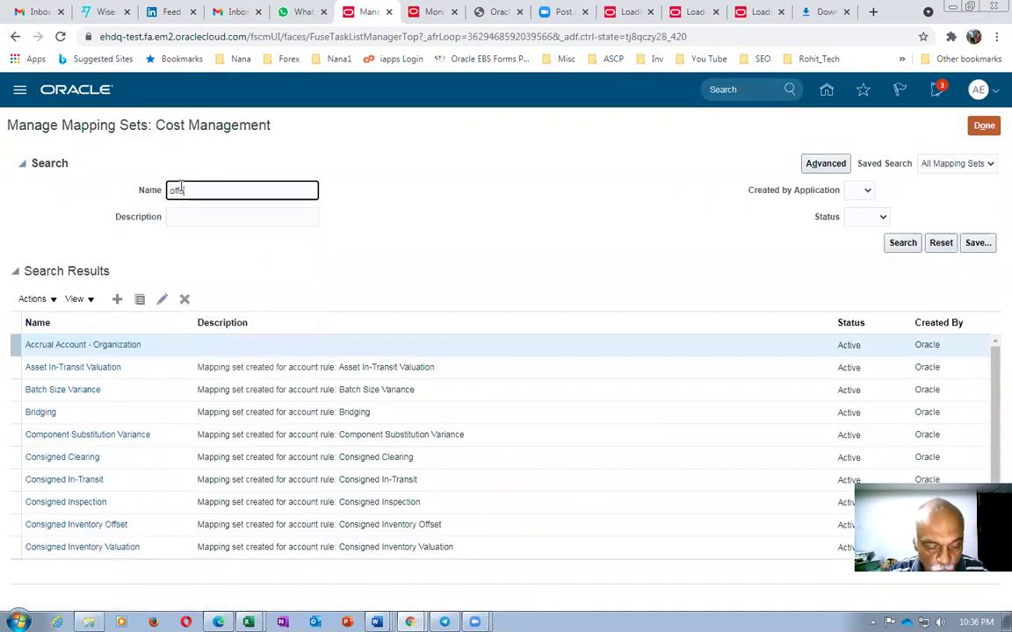
pyautogui.press('Return')
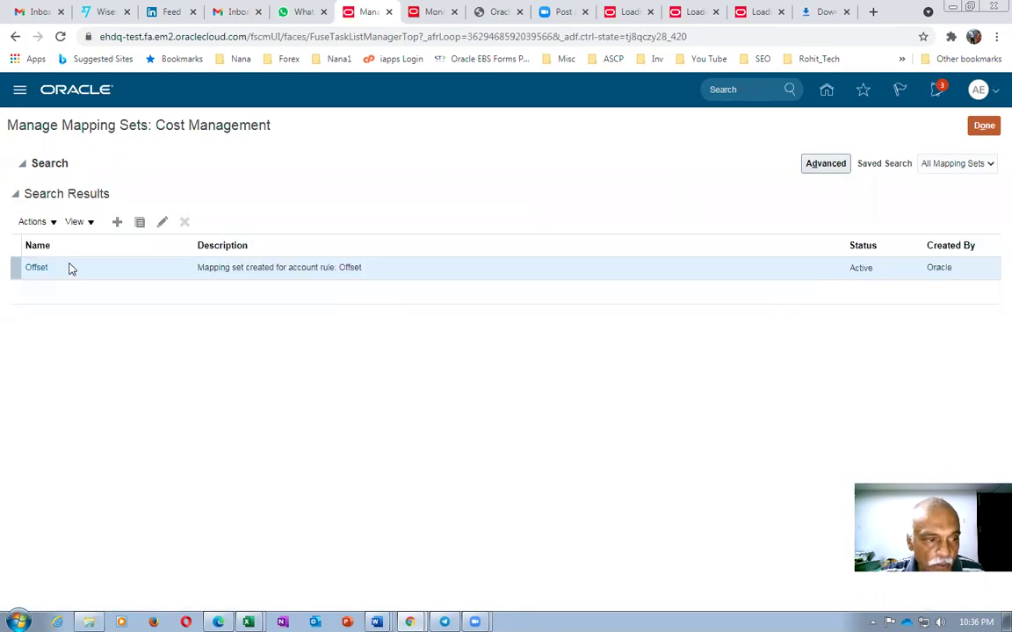
pyautogui.click(36, 267)
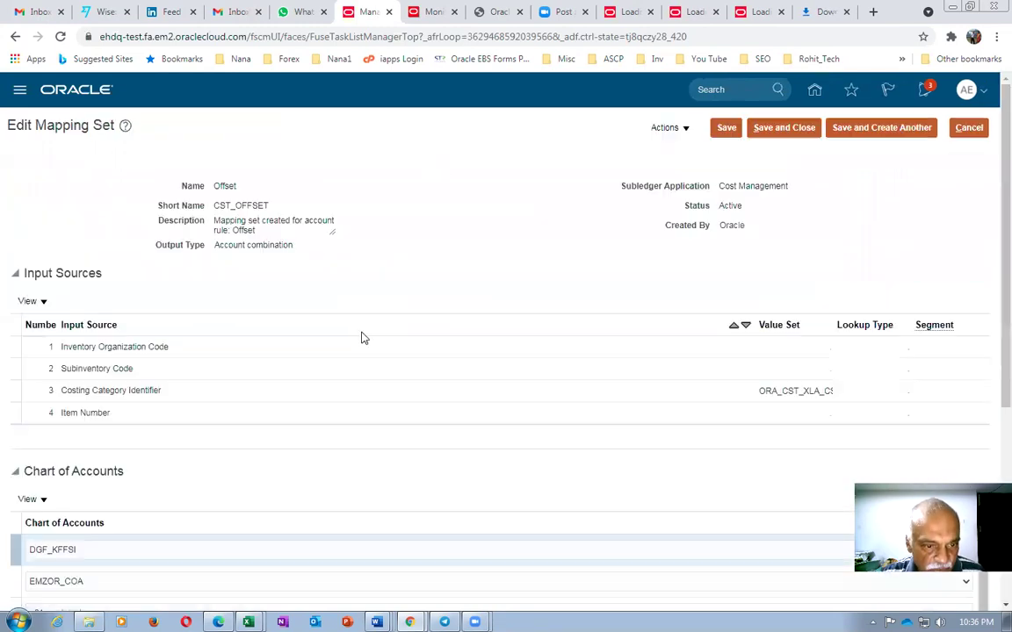
# Step: Filter the Offset mapping set's charts of accounts by a01 to show the mappings of a01_acct_instance
pyautogui.scroll(-4, 126, 260)
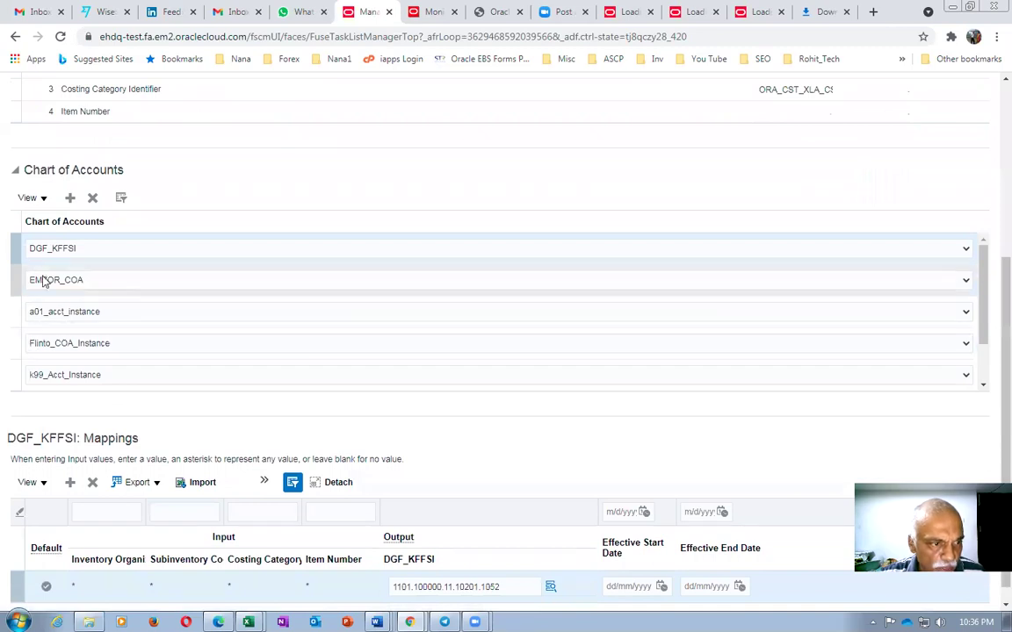
pyautogui.moveTo(983, 272); pyautogui.dragTo(988, 339)
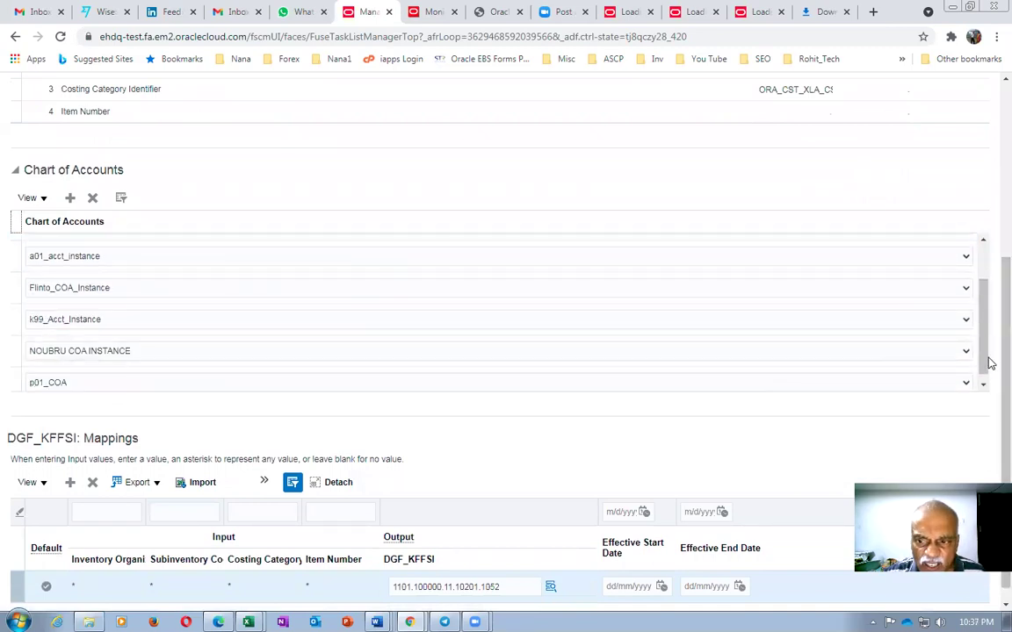
pyautogui.click(985, 384)
pyautogui.scroll(1, 339, 293)
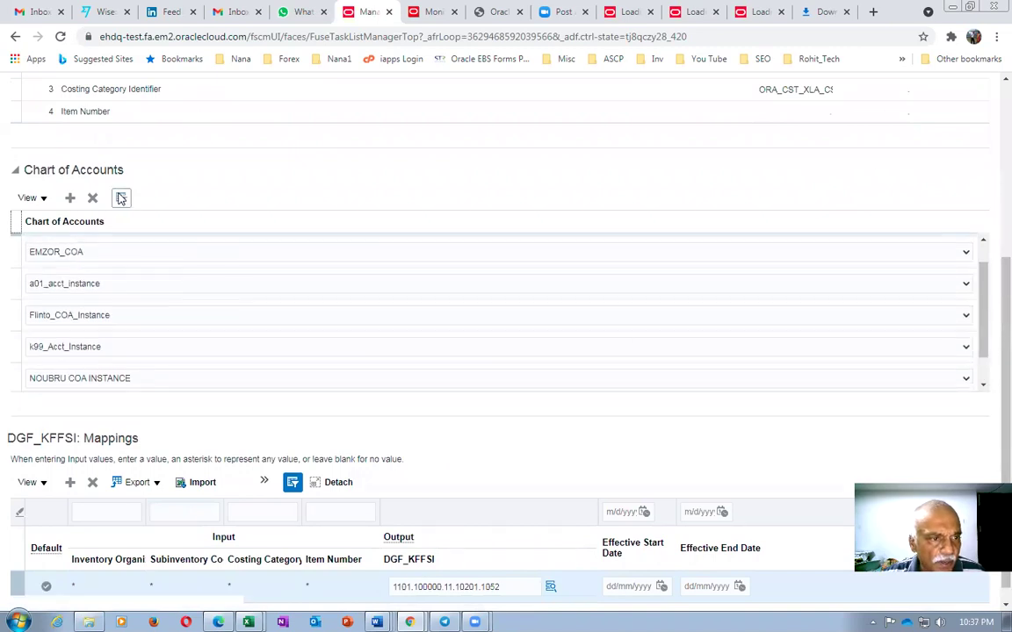
pyautogui.click(121, 198)
pyautogui.click(104, 219)
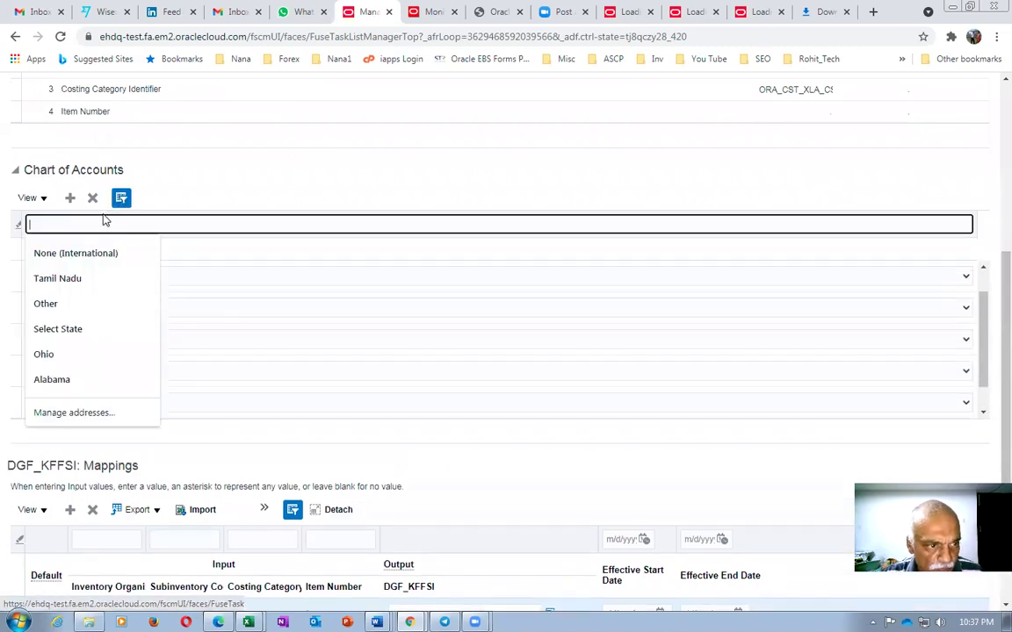
pyautogui.press('Escape')
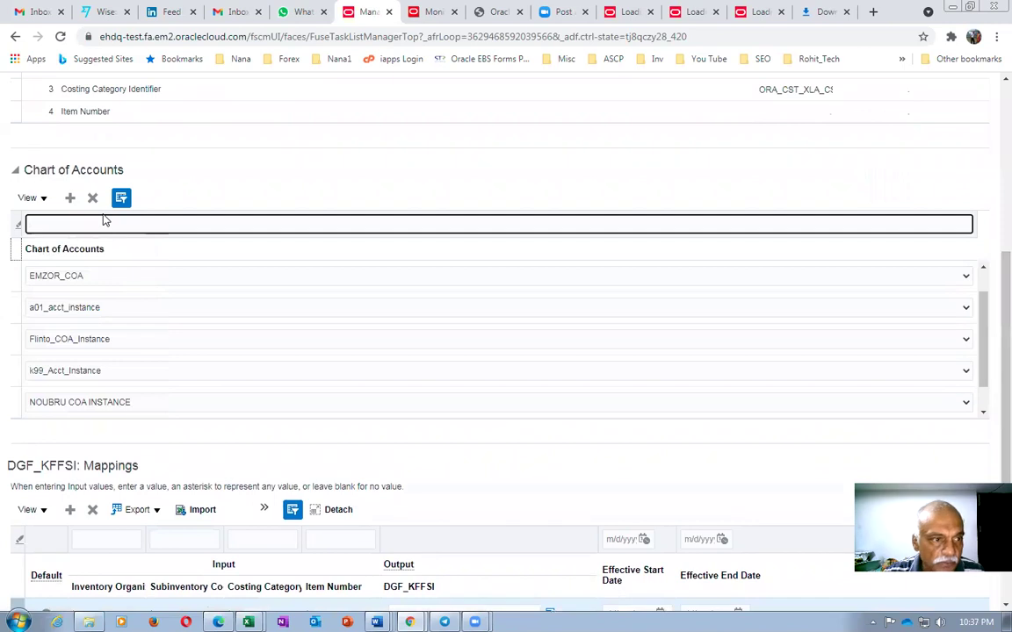
pyautogui.write('a01')
pyautogui.press('Return')
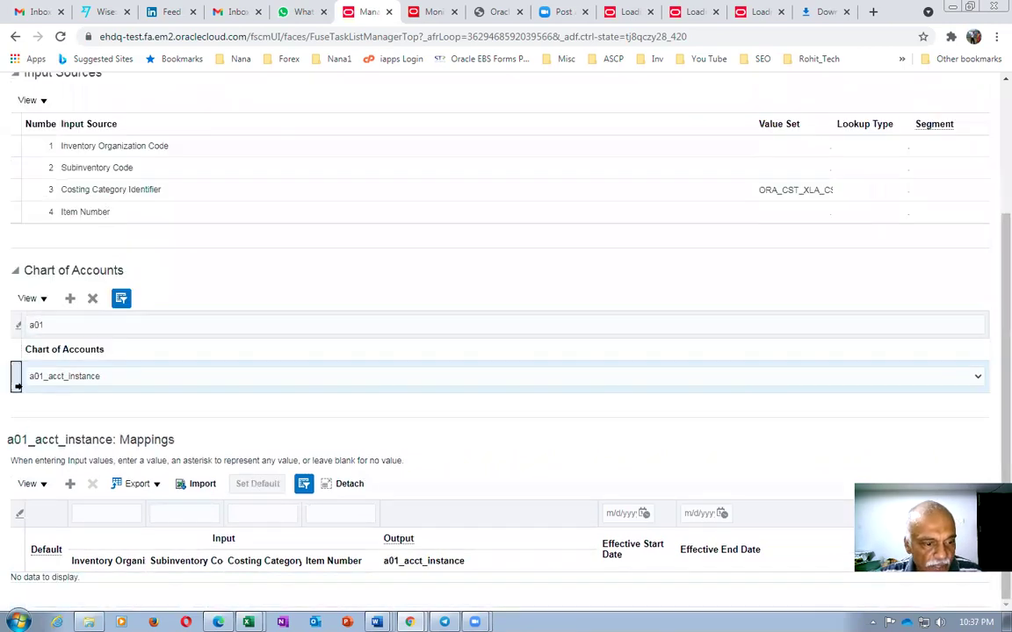
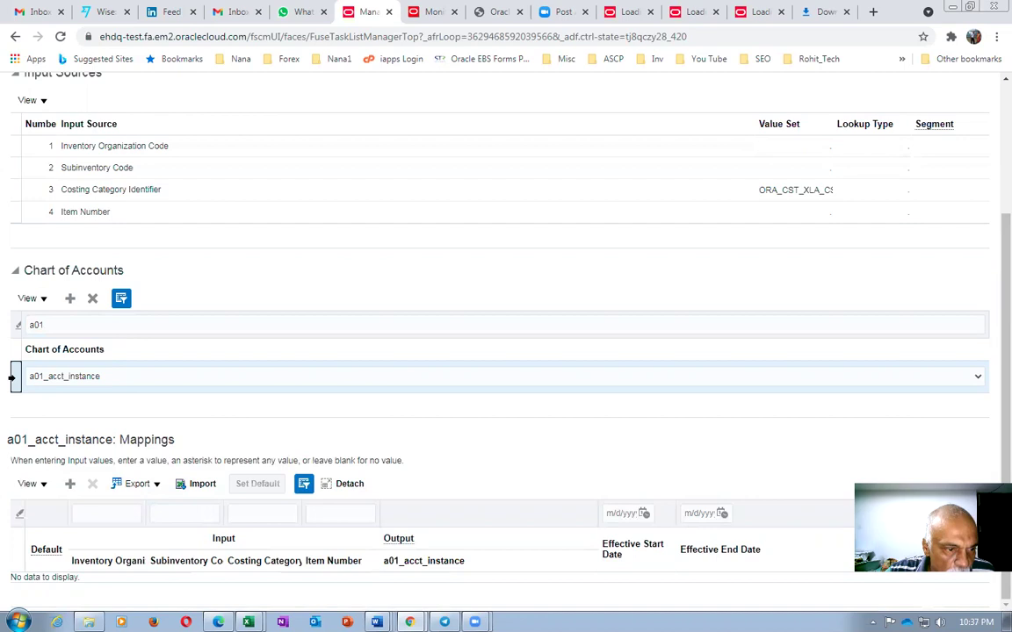
# Step: Leave the Offset mapping set without saving and close the Cost Management mapping sets
pyautogui.scroll(2, 298, 193)
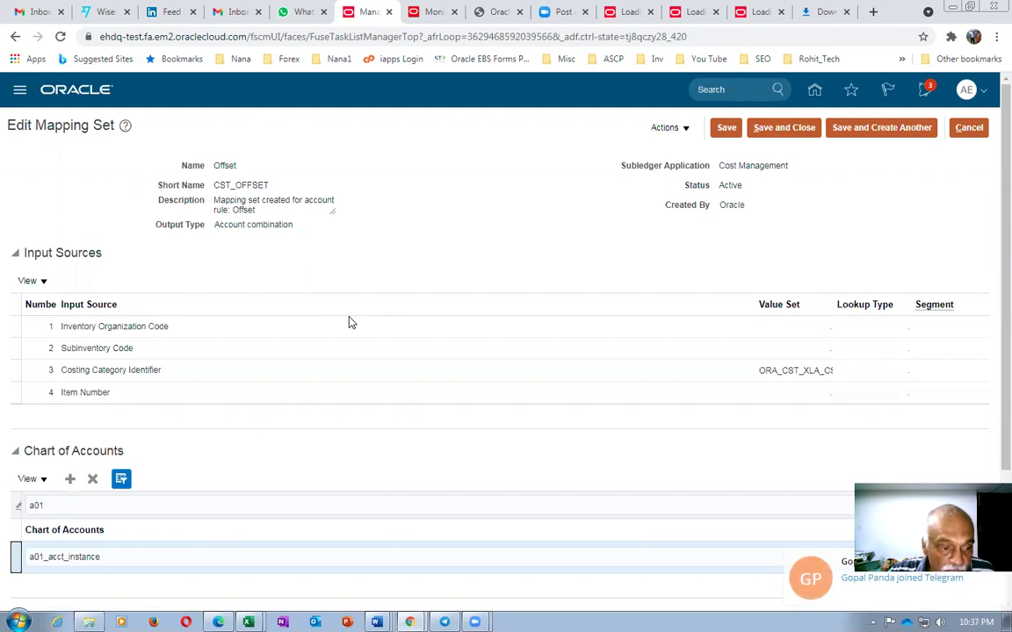
pyautogui.click(971, 130)
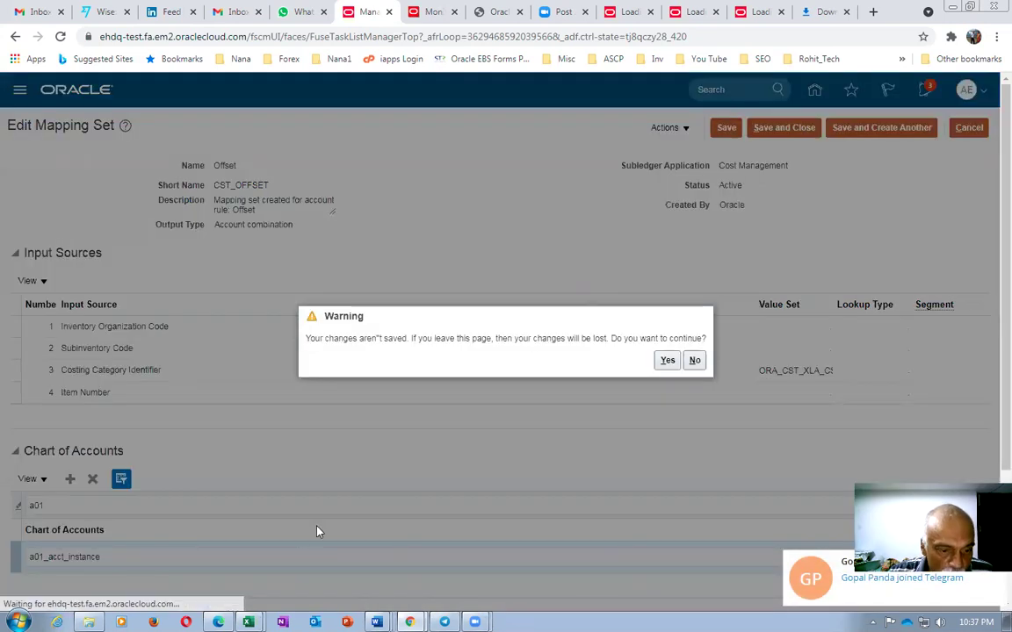
pyautogui.scroll(-2, 318, 532)
pyautogui.click(667, 360)
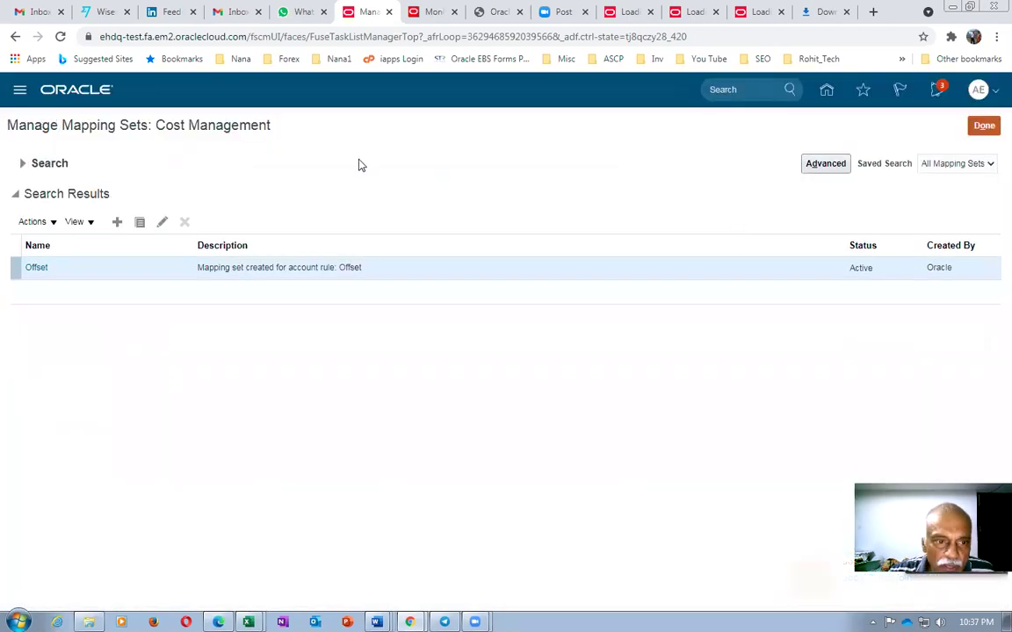
pyautogui.click(982, 125)
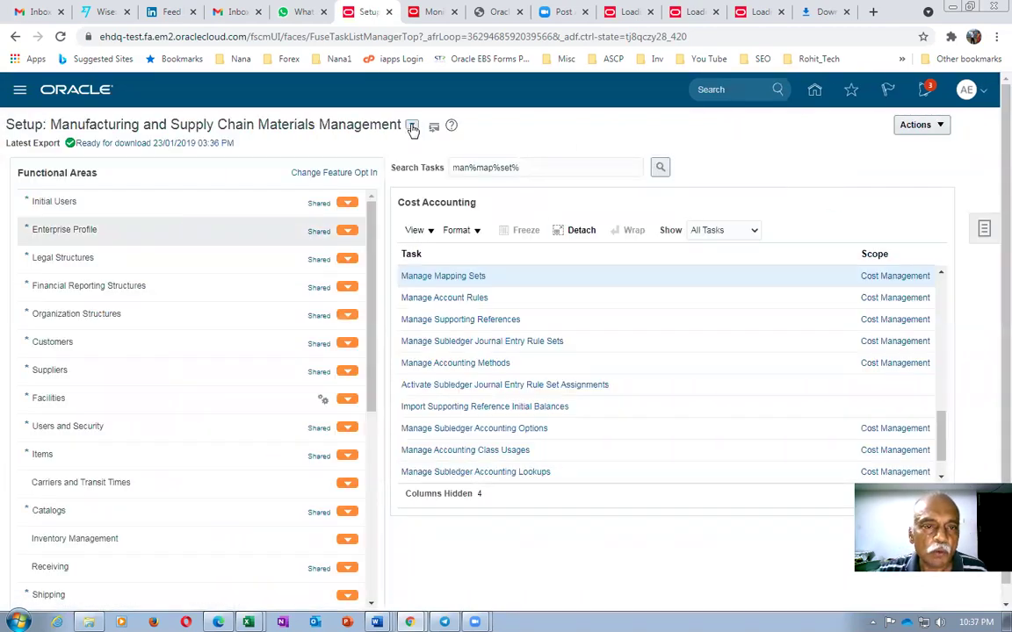
# Step: Switch the setup offering to Procurement, search its tasks for man%map%set%, and open Manage Mapping Sets under Procurement Transaction Account Rules
pyautogui.click(411, 125)
pyautogui.click(431, 240)
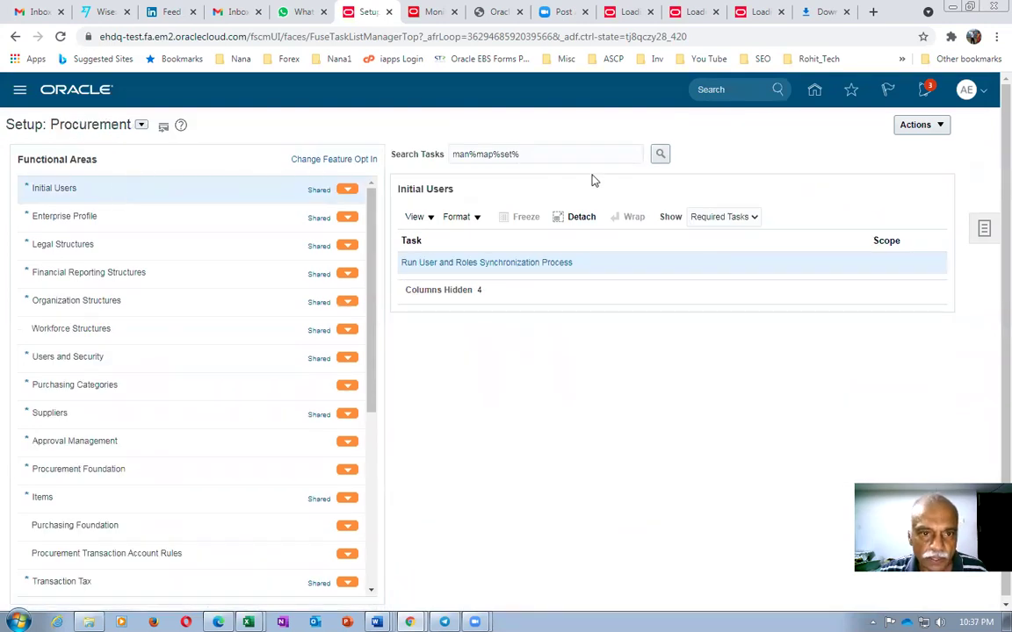
pyautogui.click(600, 148)
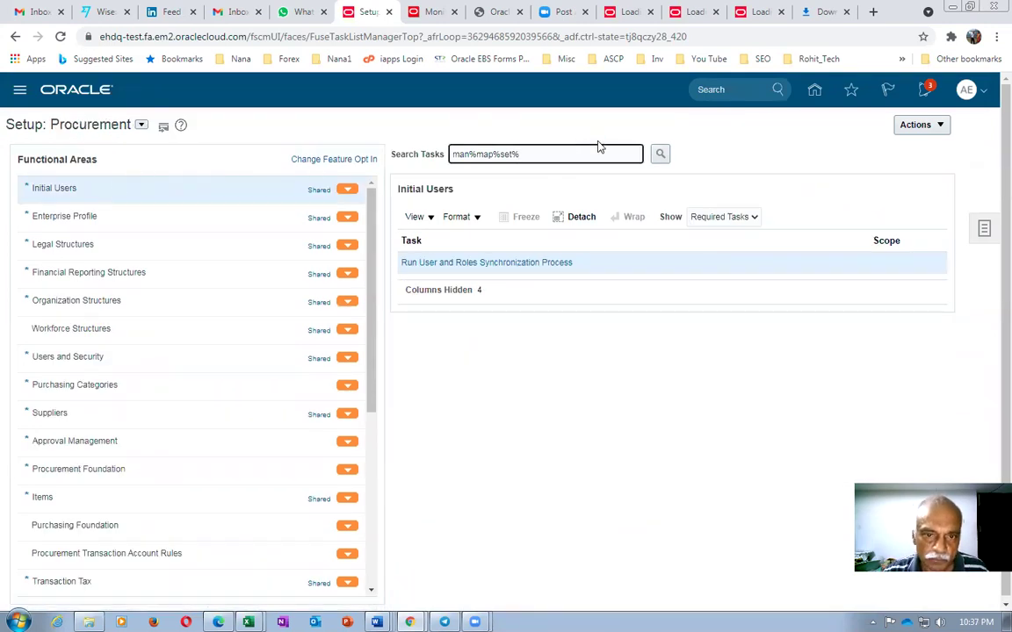
pyautogui.press('Return')
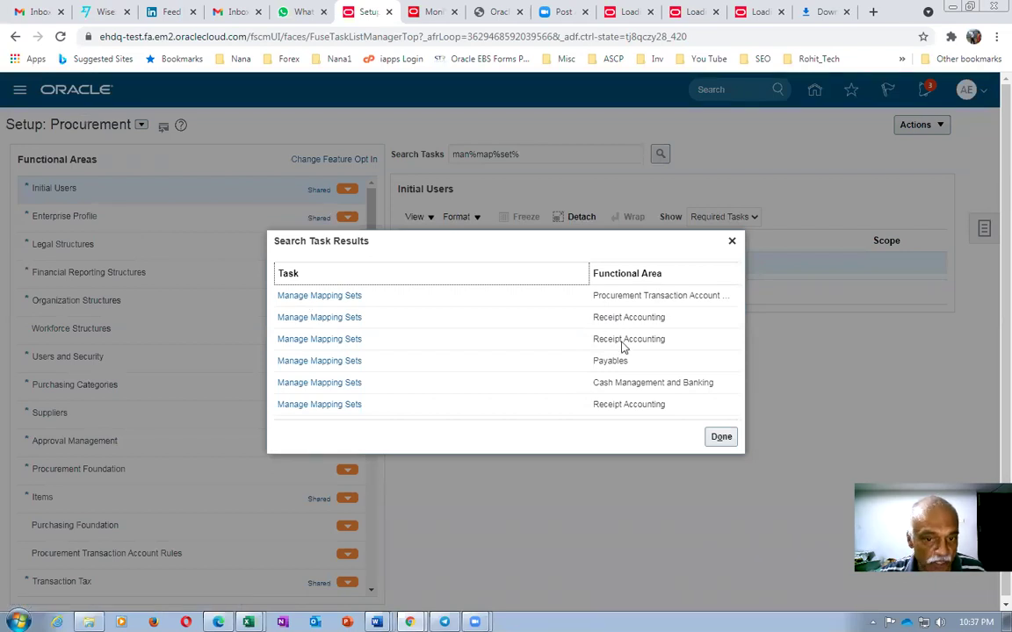
pyautogui.click(318, 296)
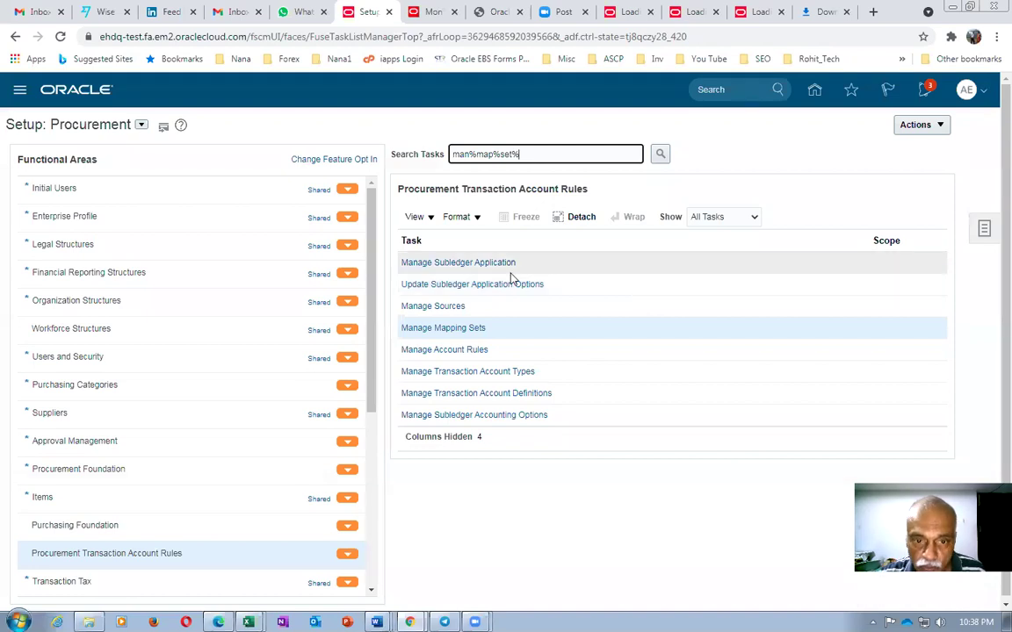
pyautogui.click(470, 329)
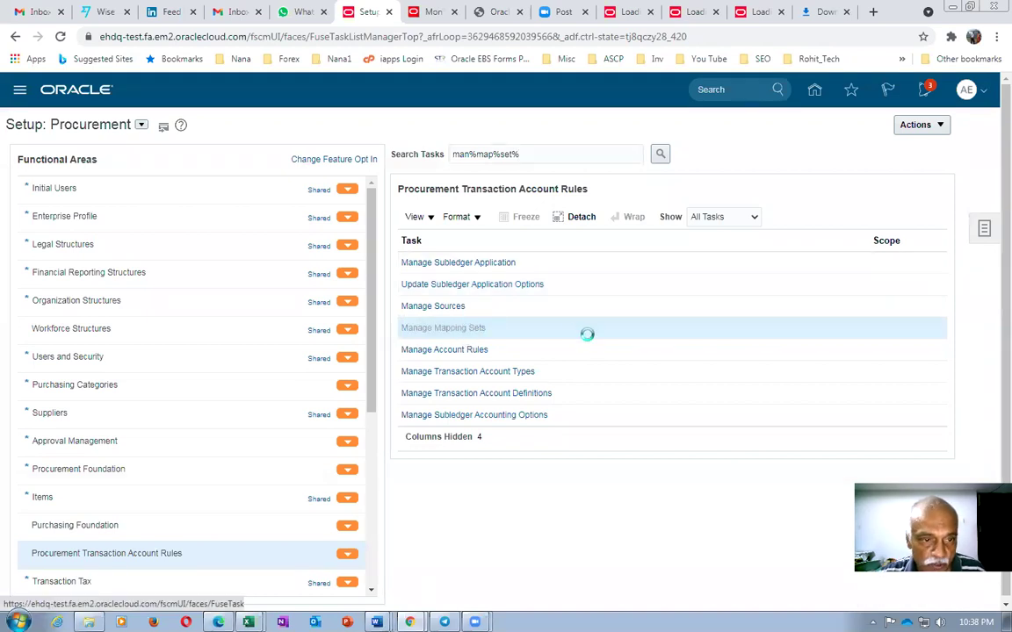
# Step: Search the Purchasing mapping sets by the name offset and return to the Procurement setup tasks
pyautogui.click(30, 171)
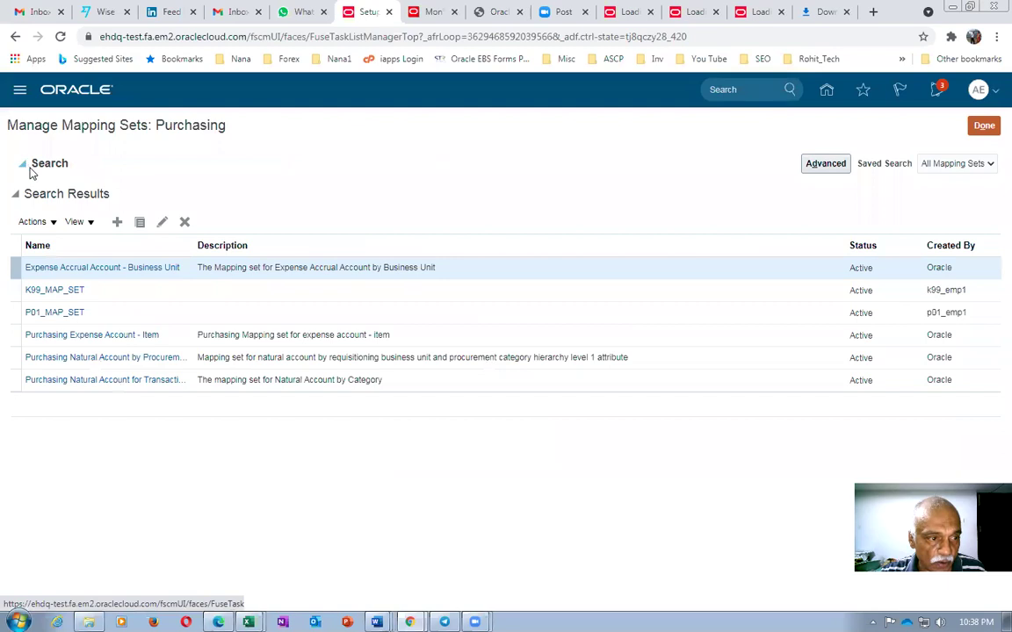
pyautogui.click(189, 187)
pyautogui.write('g')
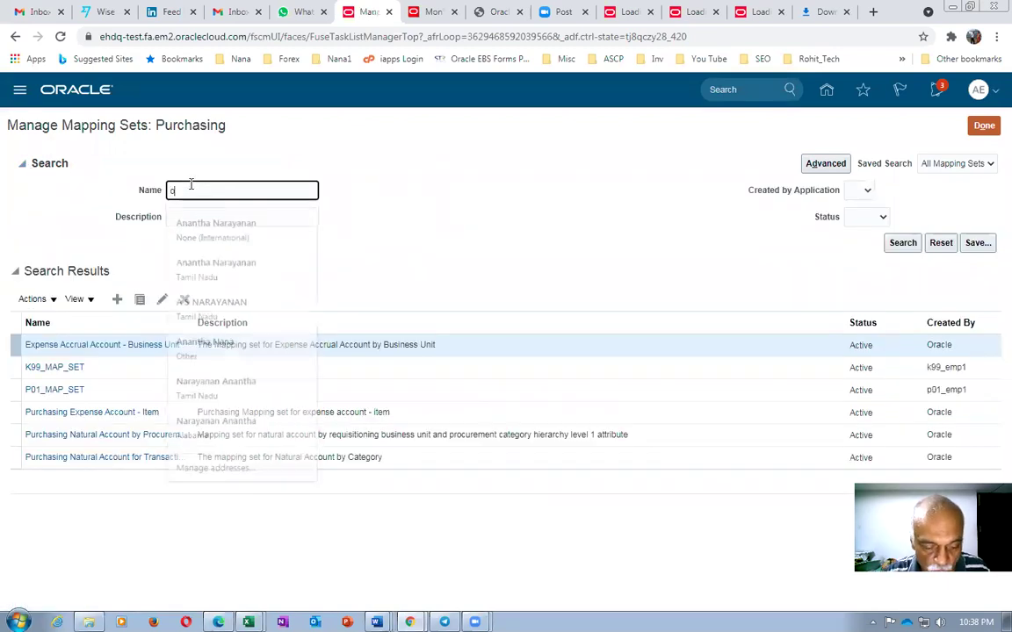
pyautogui.write('ffset')
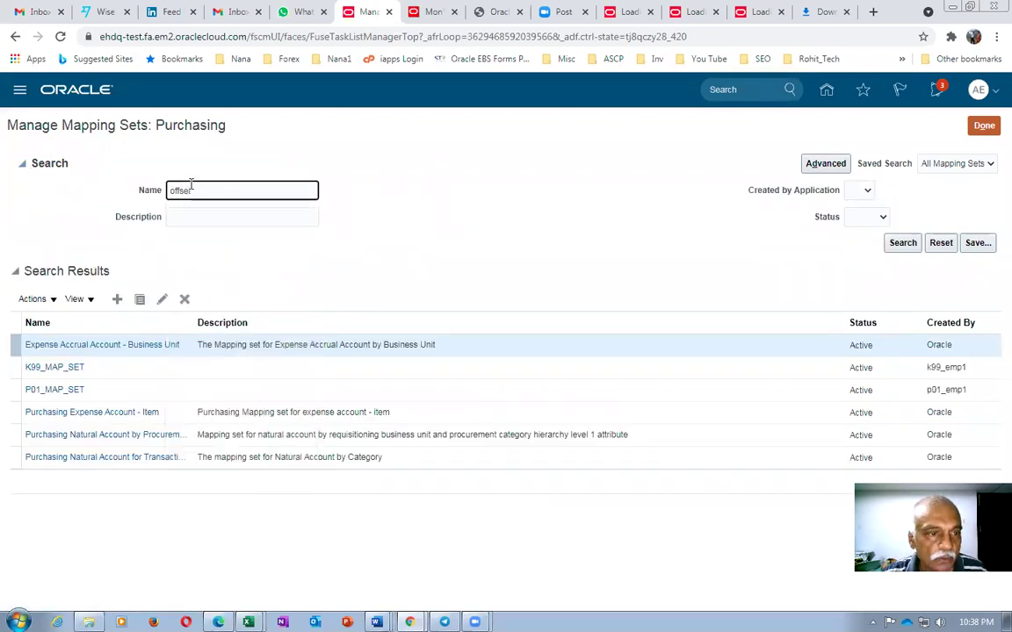
pyautogui.press('Return')
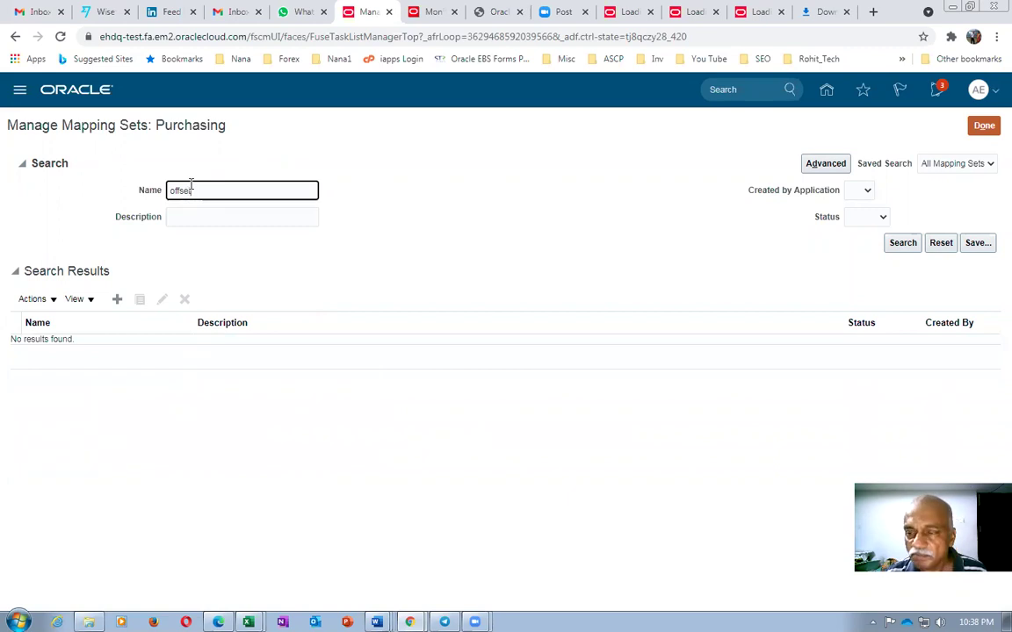
pyautogui.click(983, 126)
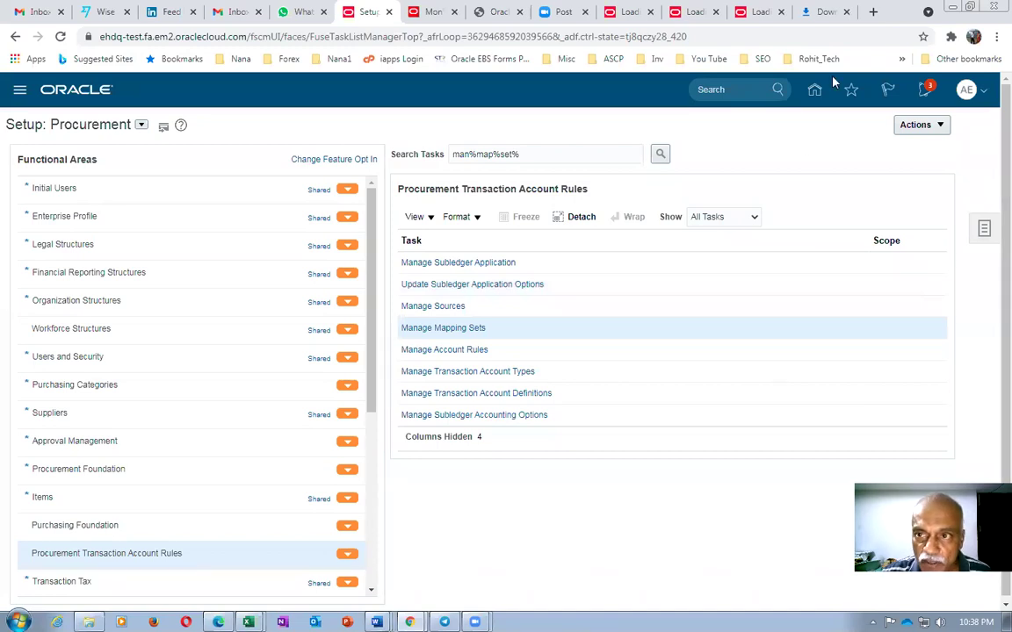
# Step: Open oraclenana.com in a new browser tab and review the training home page, closing any blank pop-up window
pyautogui.click(872, 12)
pyautogui.write('o')
pyautogui.press('Return')
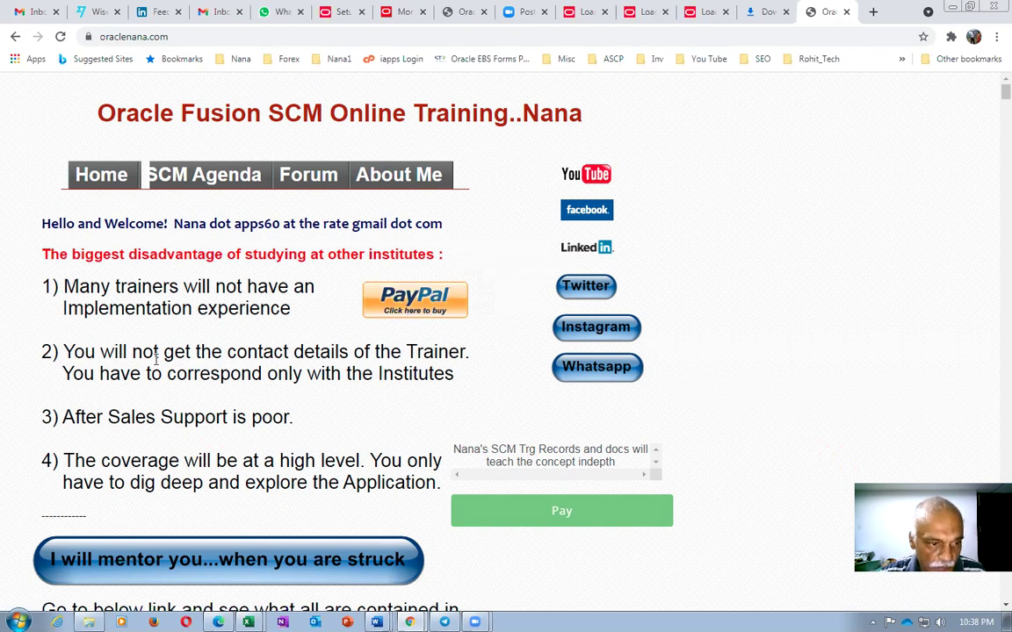
pyautogui.moveTo(76, 287); pyautogui.dragTo(217, 325)
pyautogui.hotkey('ctrl', 'c')
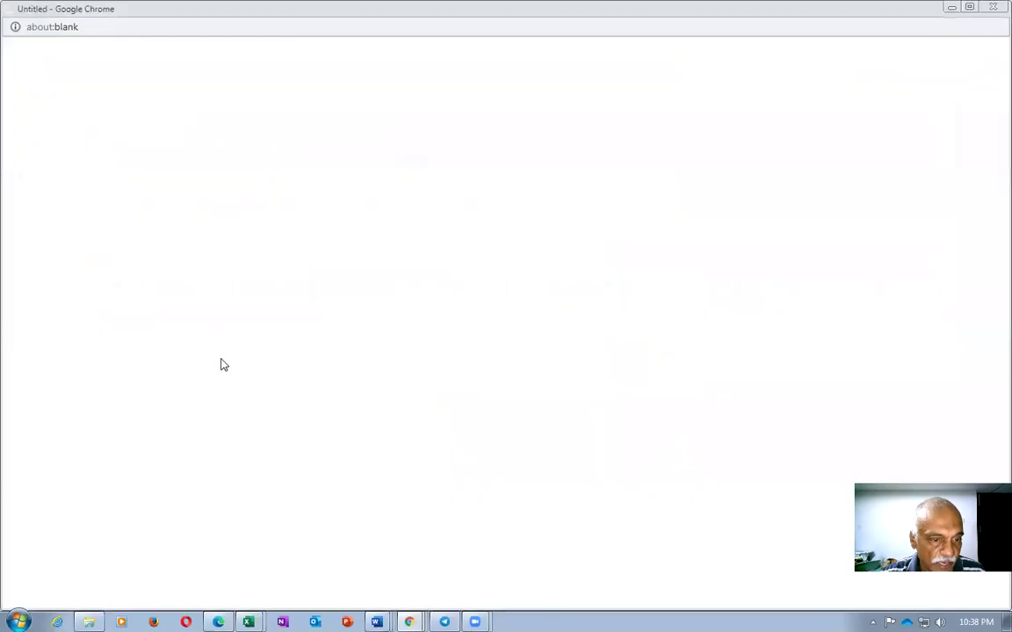
pyautogui.click(993, 9)
pyautogui.click(348, 426)
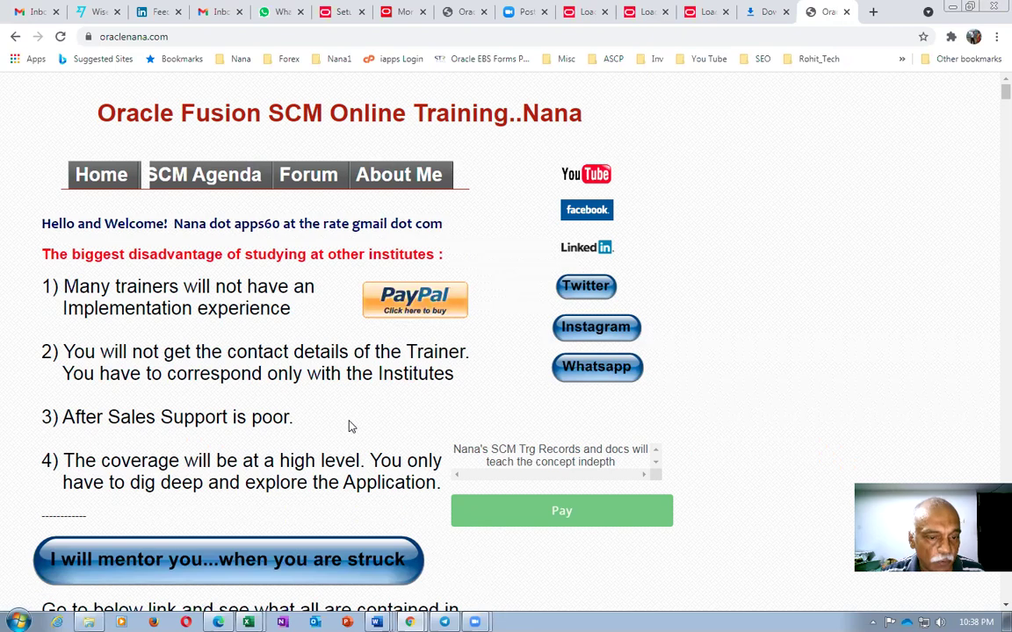
pyautogui.scroll(-4, 349, 428)
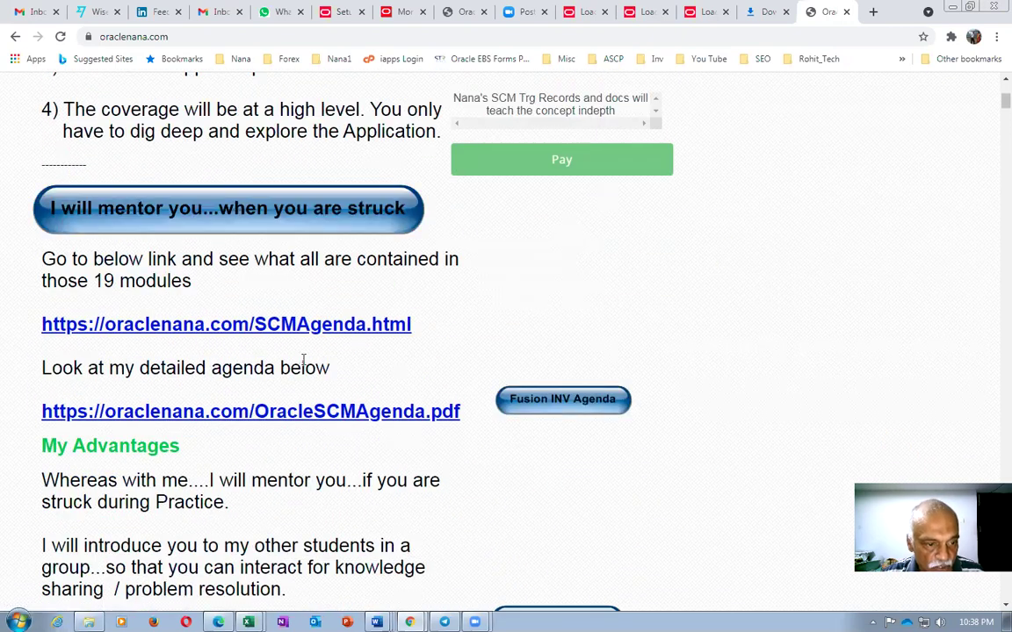
pyautogui.scroll(3, 265, 406)
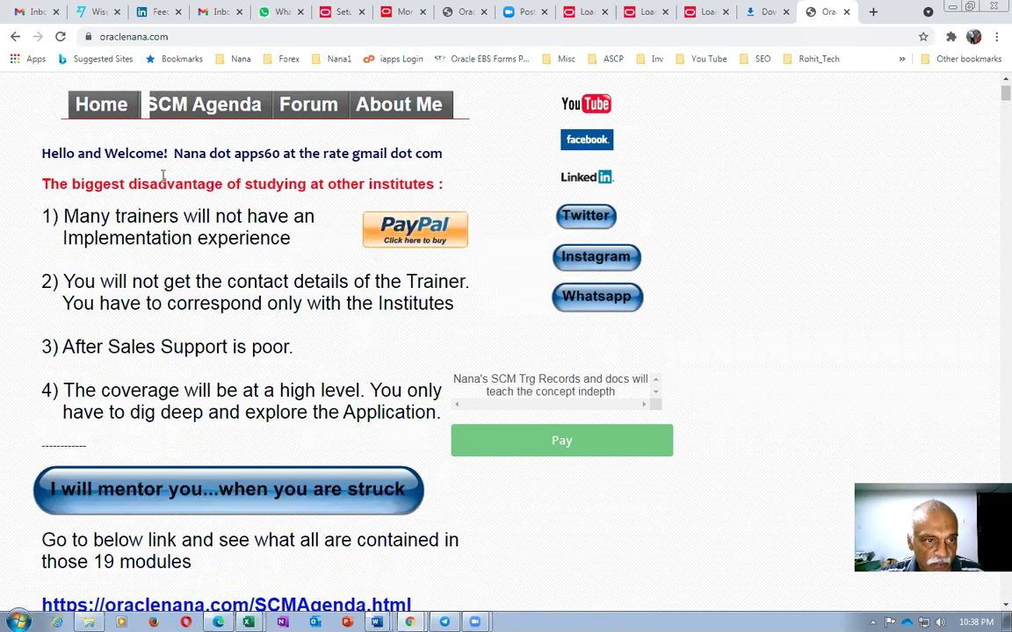
# Step: Open the site's SCM Agenda page and review the Telegram contact instructions and the lists of training modules
pyautogui.click(208, 113)
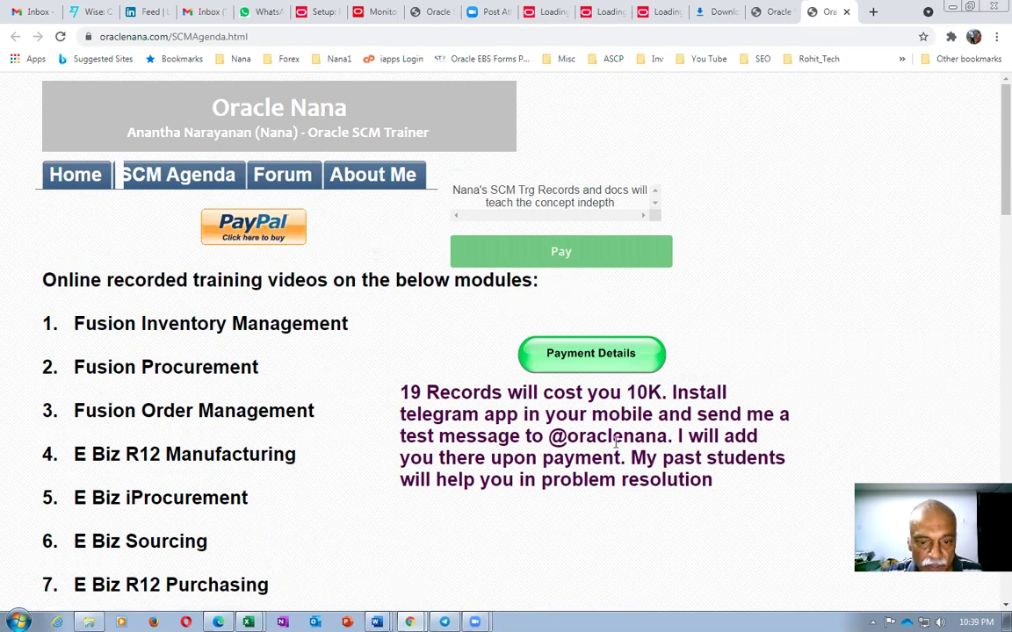
pyautogui.moveTo(554, 436); pyautogui.dragTo(665, 436)
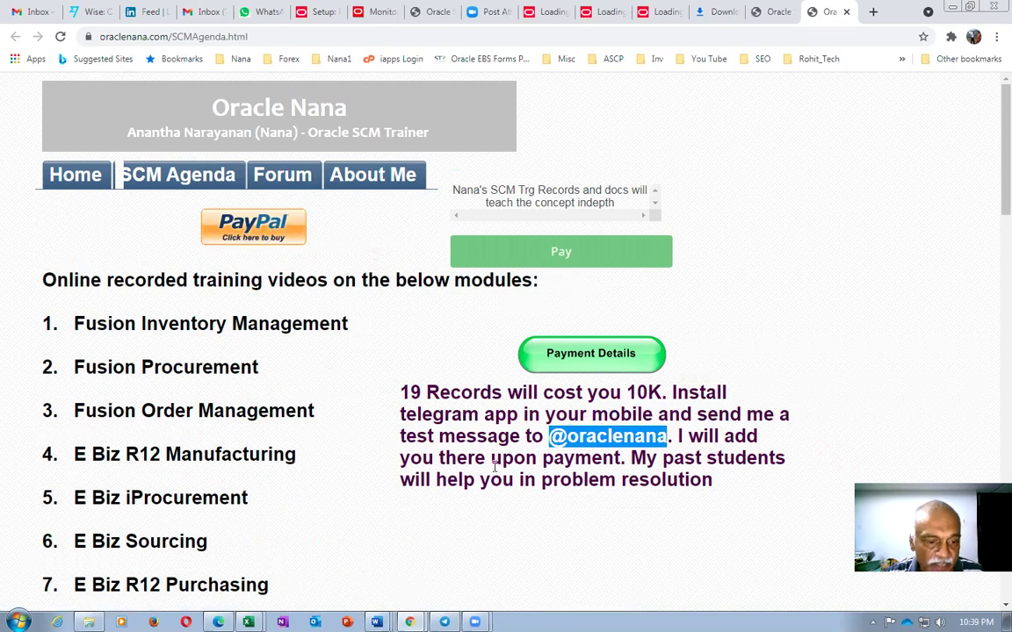
pyautogui.click(292, 411)
pyautogui.scroll(-2, 264, 422)
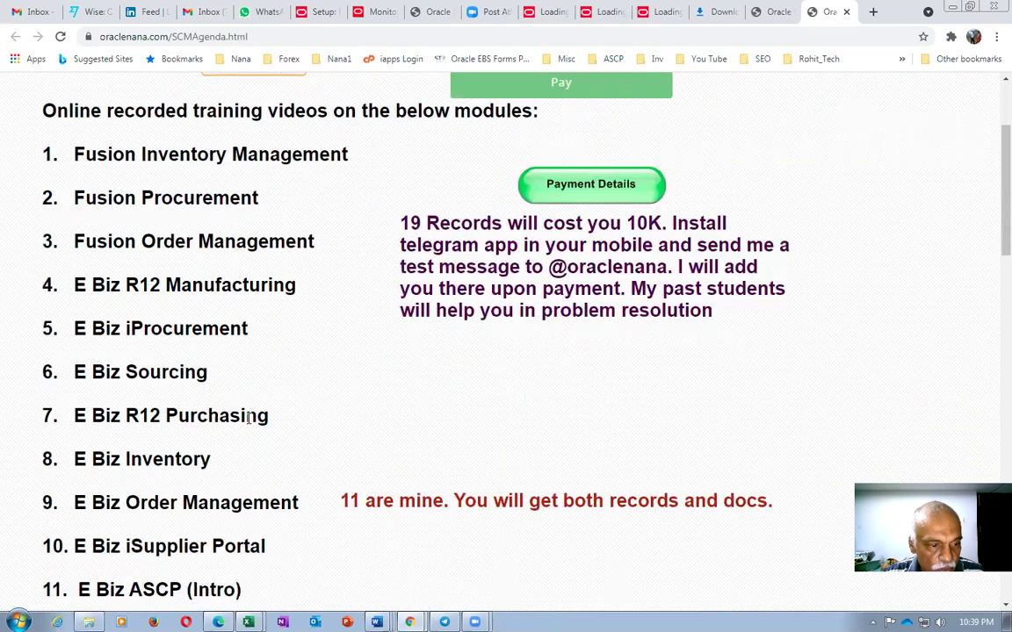
pyautogui.scroll(-5, 173, 393)
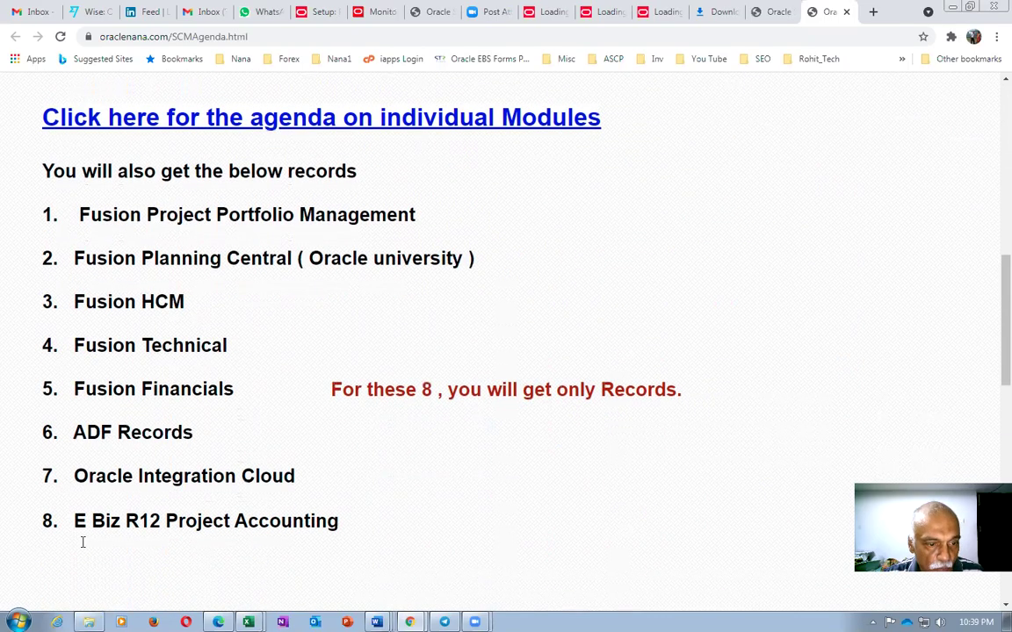
pyautogui.scroll(3, 305, 392)
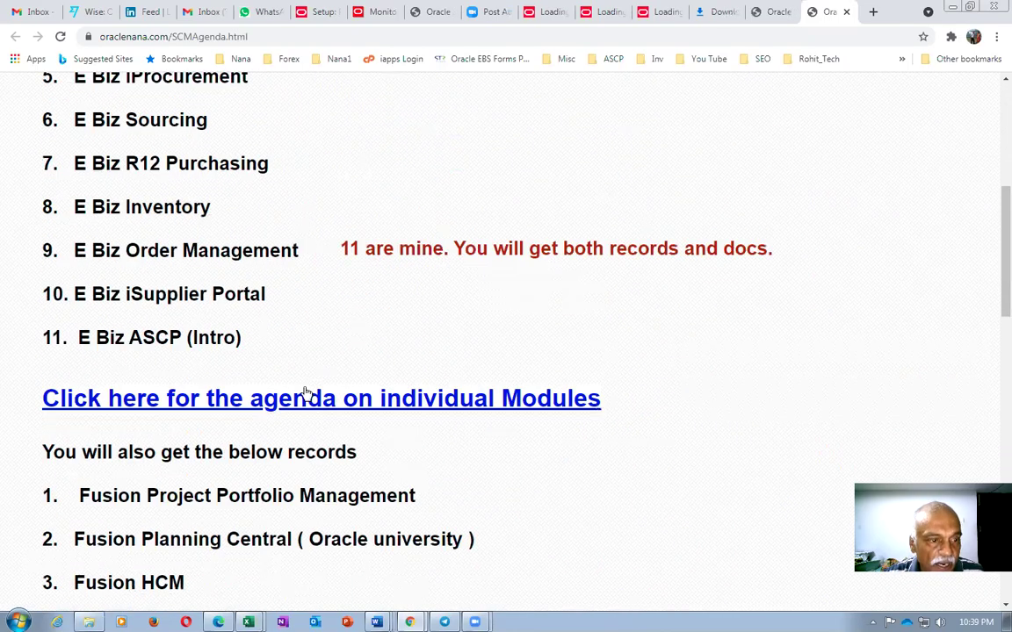
# Step: Open the agenda document on individual modules, look through its Fusion Inventory implementation steps, and close it
pyautogui.click(241, 410)
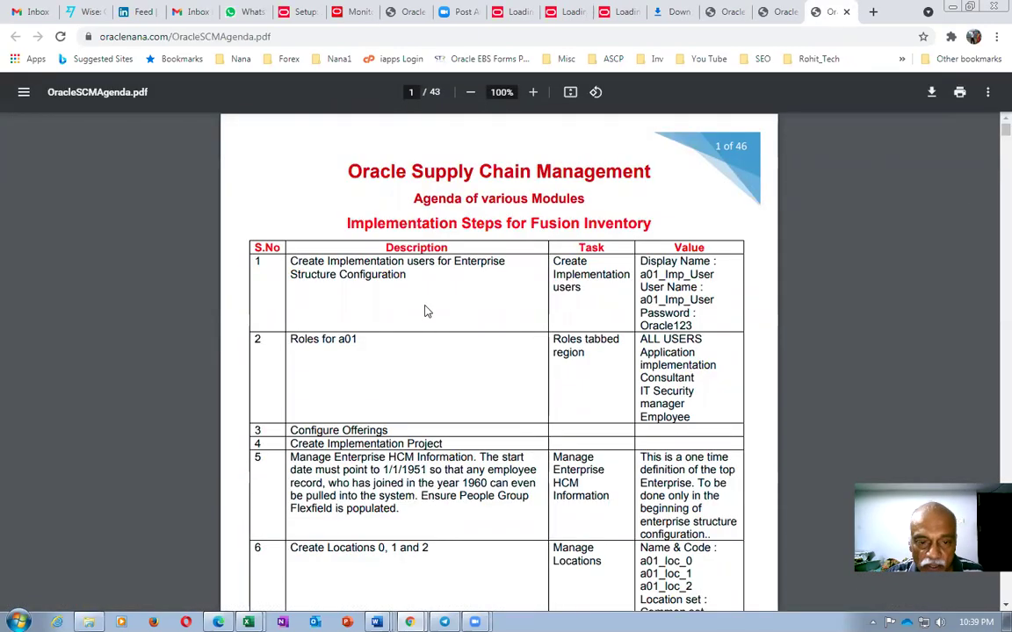
pyautogui.scroll(-10, 425, 310)
pyautogui.scroll(-15, 425, 311)
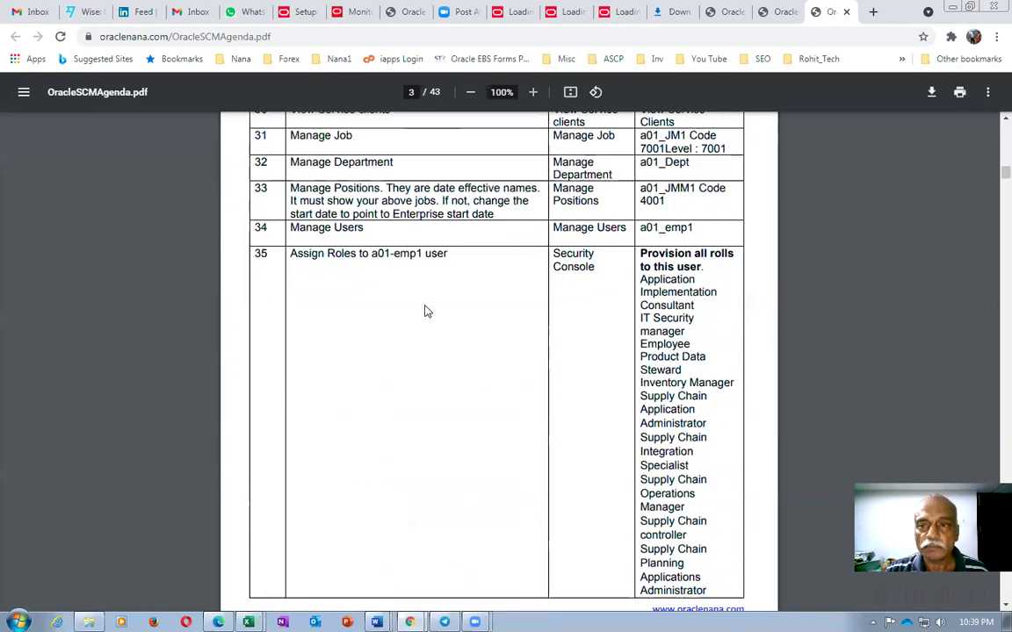
pyautogui.scroll(-5, 425, 311)
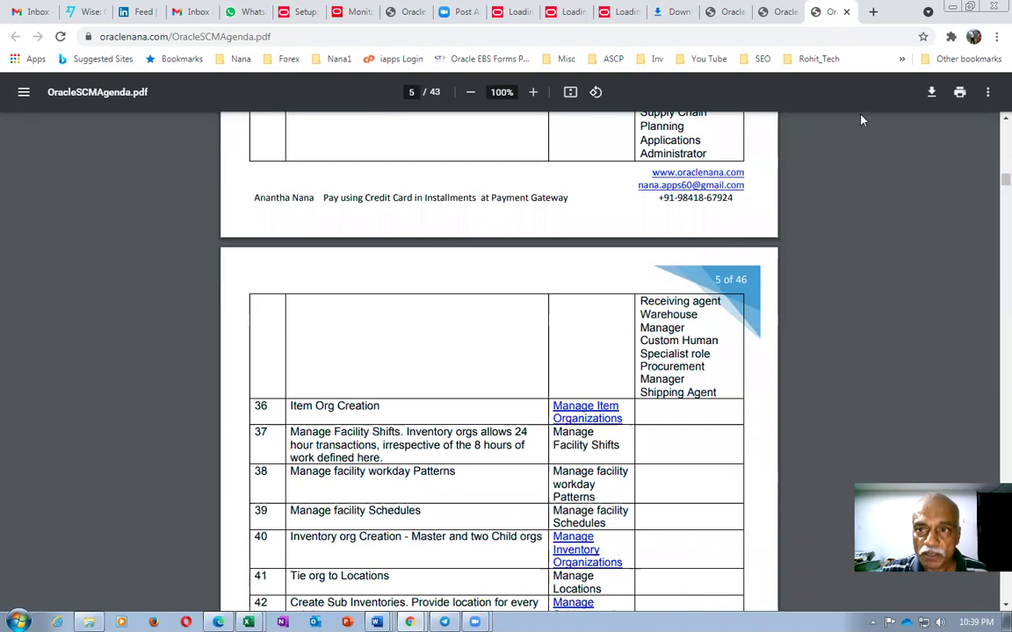
pyautogui.hotkey('ctrl', 'w')
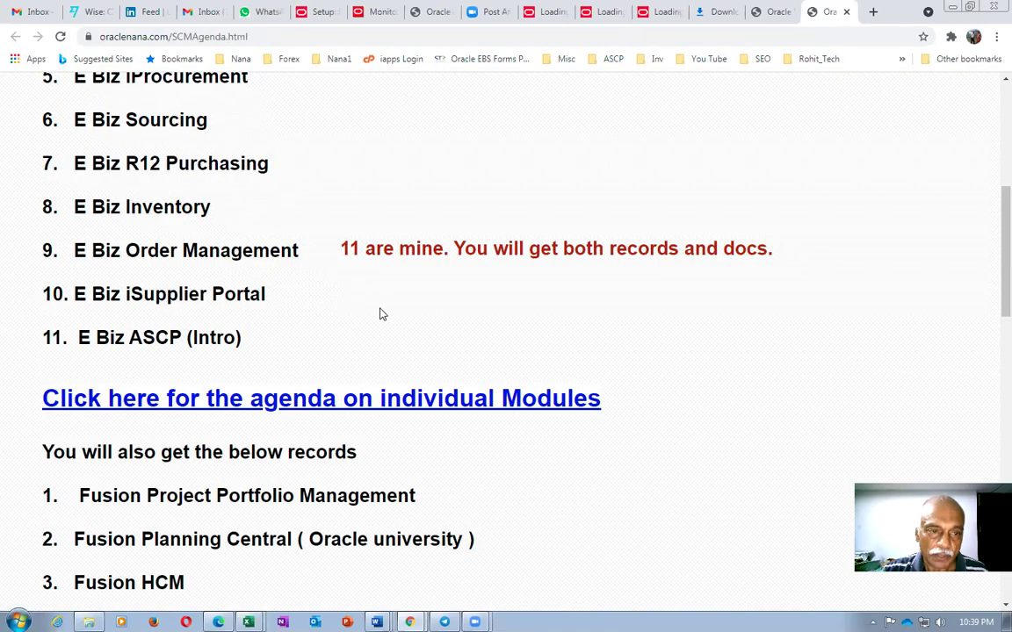
# Step: View the Payment Details document and the online payment form from the SCM Agenda page, closing each one
pyautogui.scroll(2, 191, 352)
pyautogui.scroll(2, 410, 314)
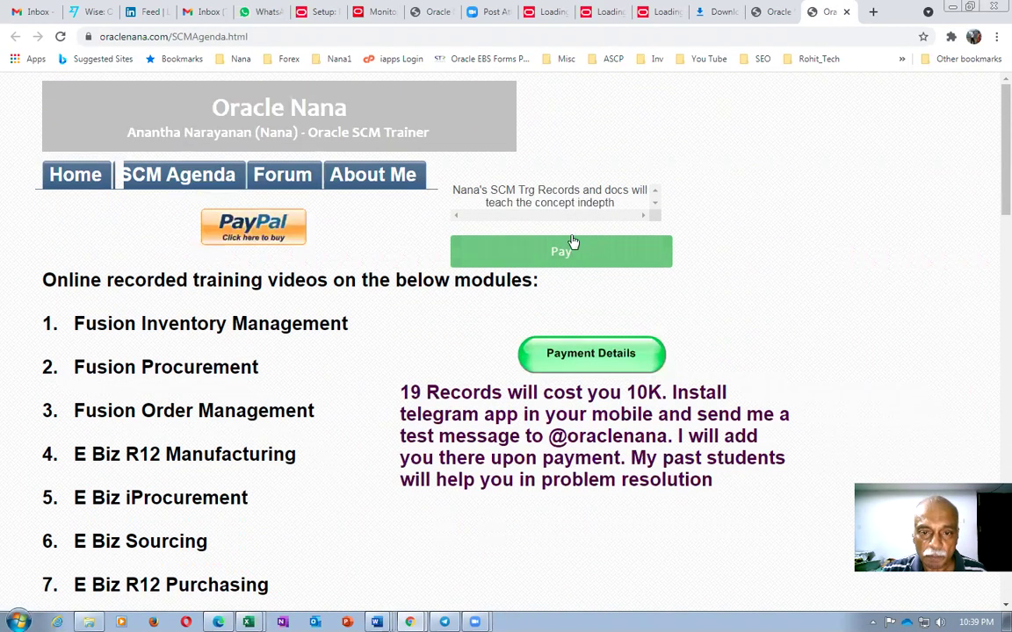
pyautogui.click(597, 368)
pyautogui.scroll(-2, 387, 293)
pyautogui.scroll(2, 454, 345)
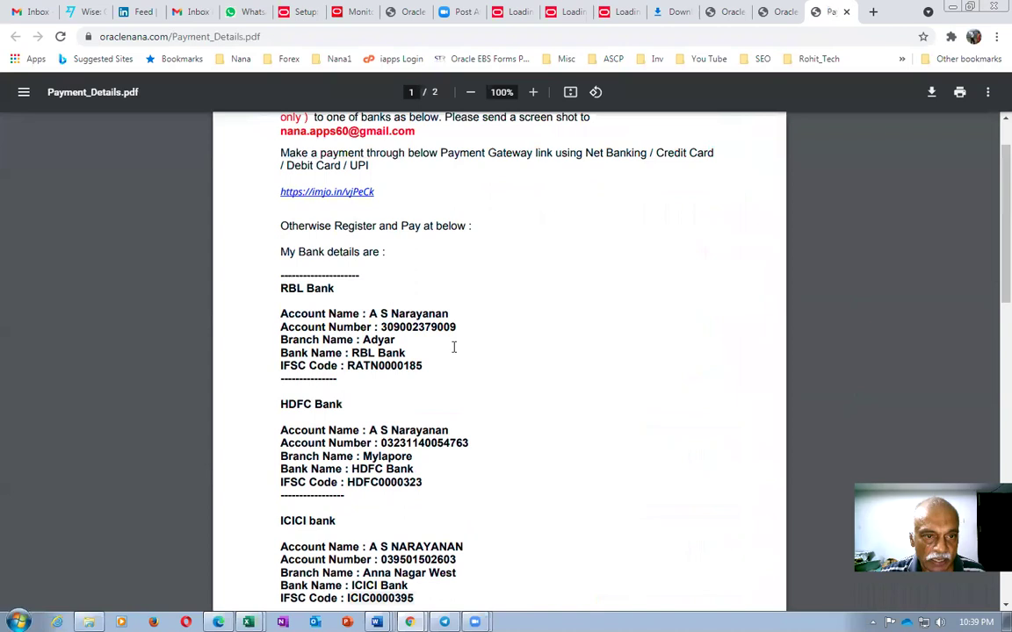
pyautogui.click(846, 12)
pyautogui.click(590, 255)
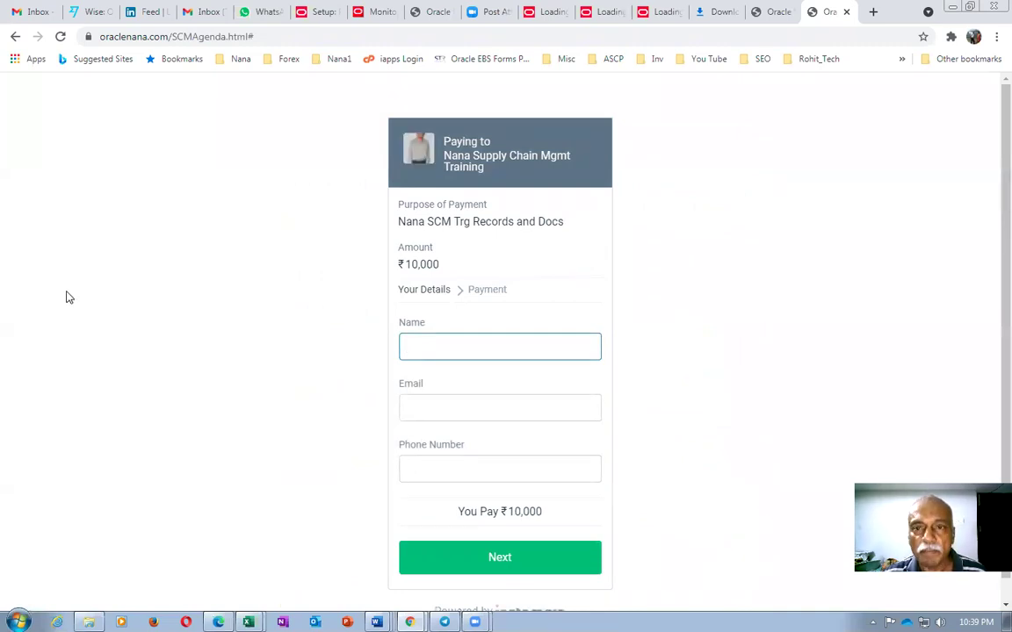
pyautogui.click(847, 13)
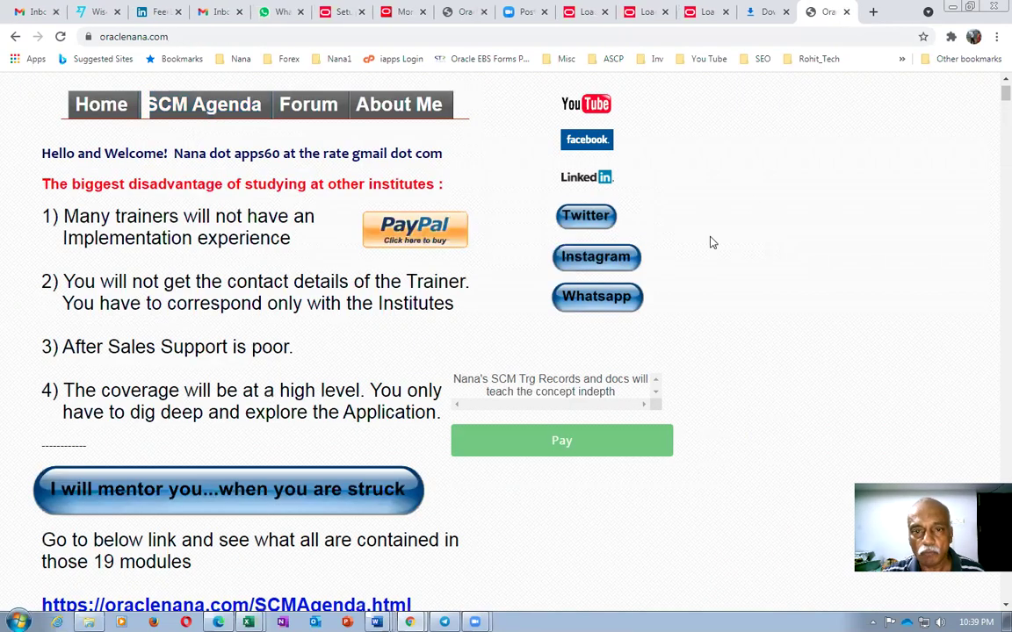